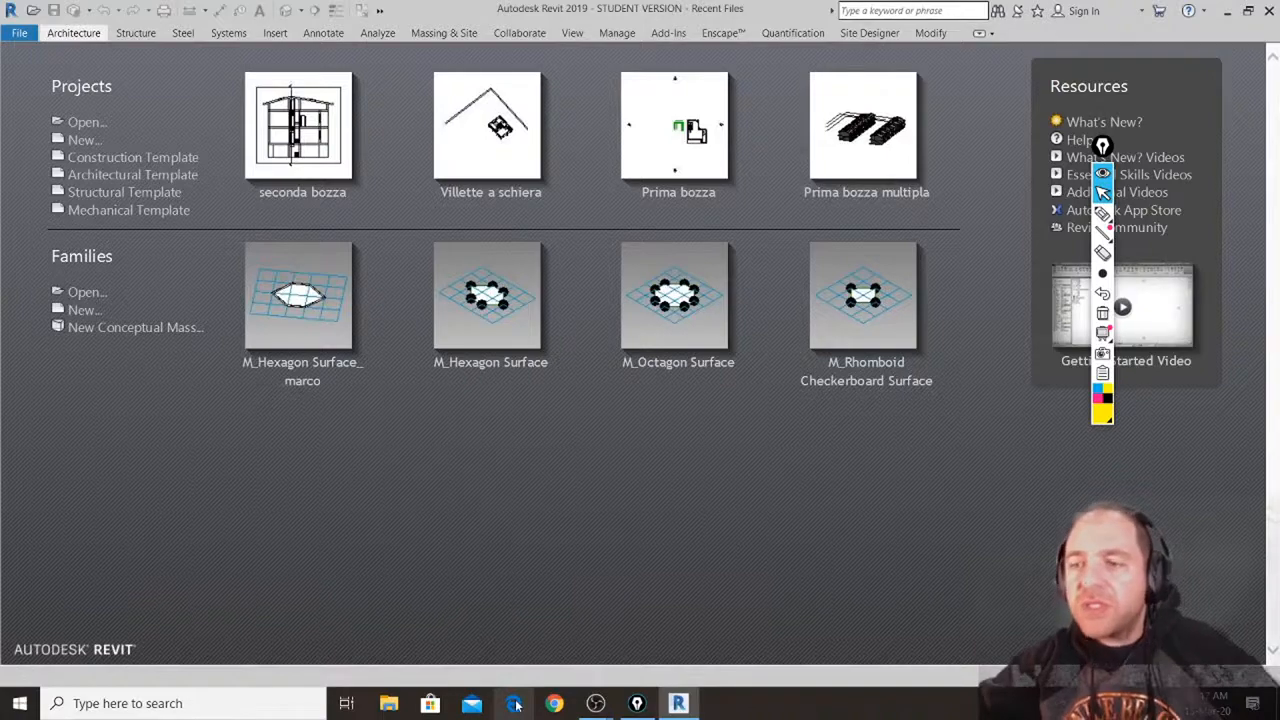
# Switch to Microsoft Edge and go from the Google home page to the sign-in page for personal Google Drive.
pyautogui.click(514, 705)
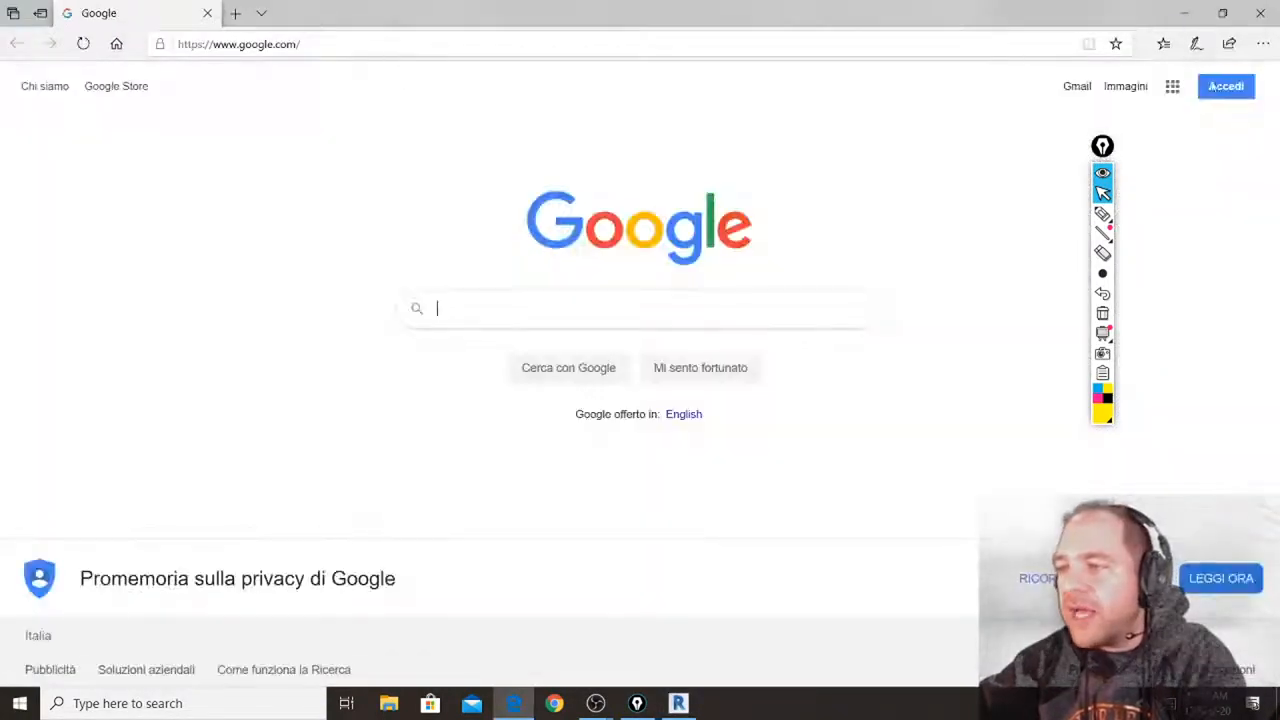
pyautogui.click(1172, 87)
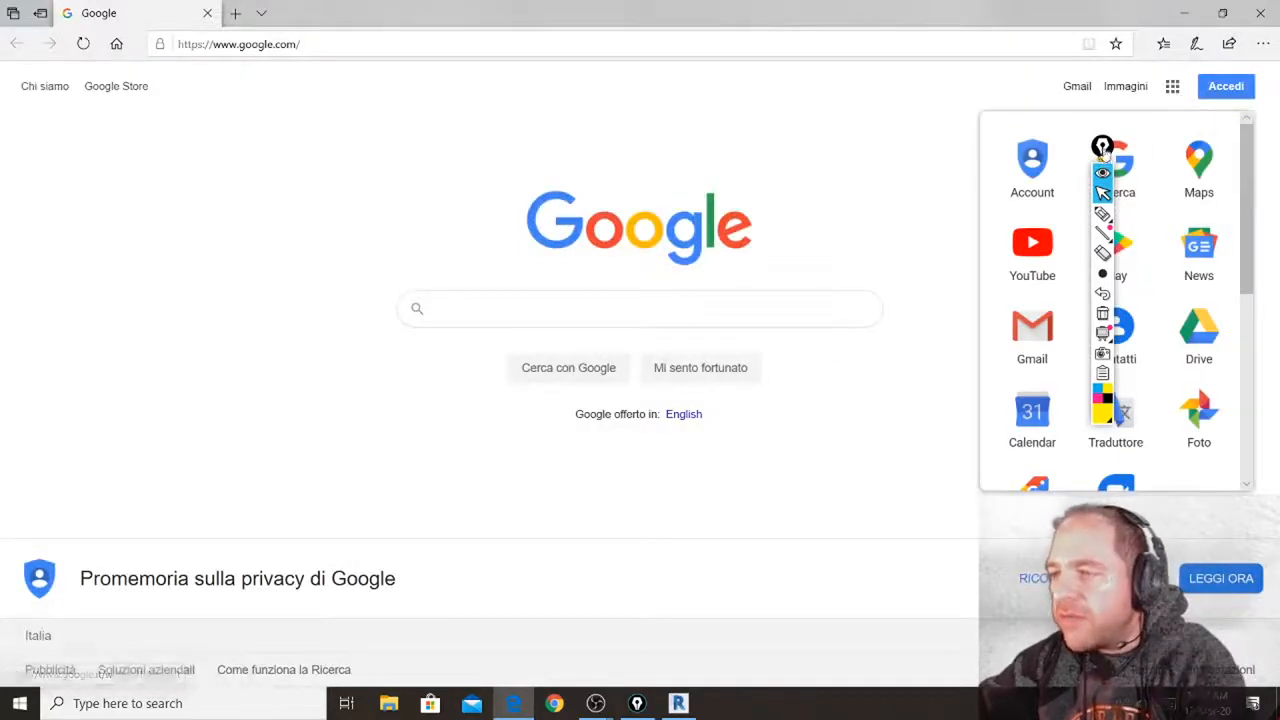
pyautogui.moveTo(1102, 147); pyautogui.dragTo(945, 156)
pyautogui.click(1172, 88)
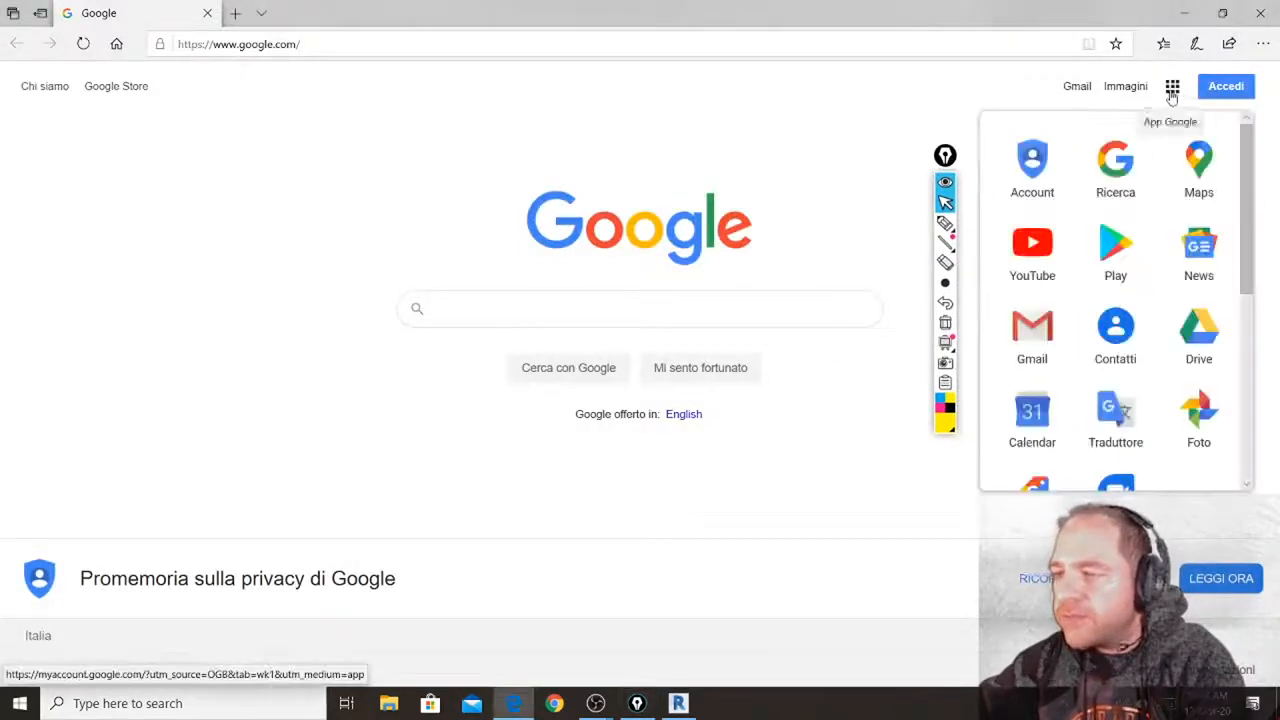
pyautogui.click(1199, 336)
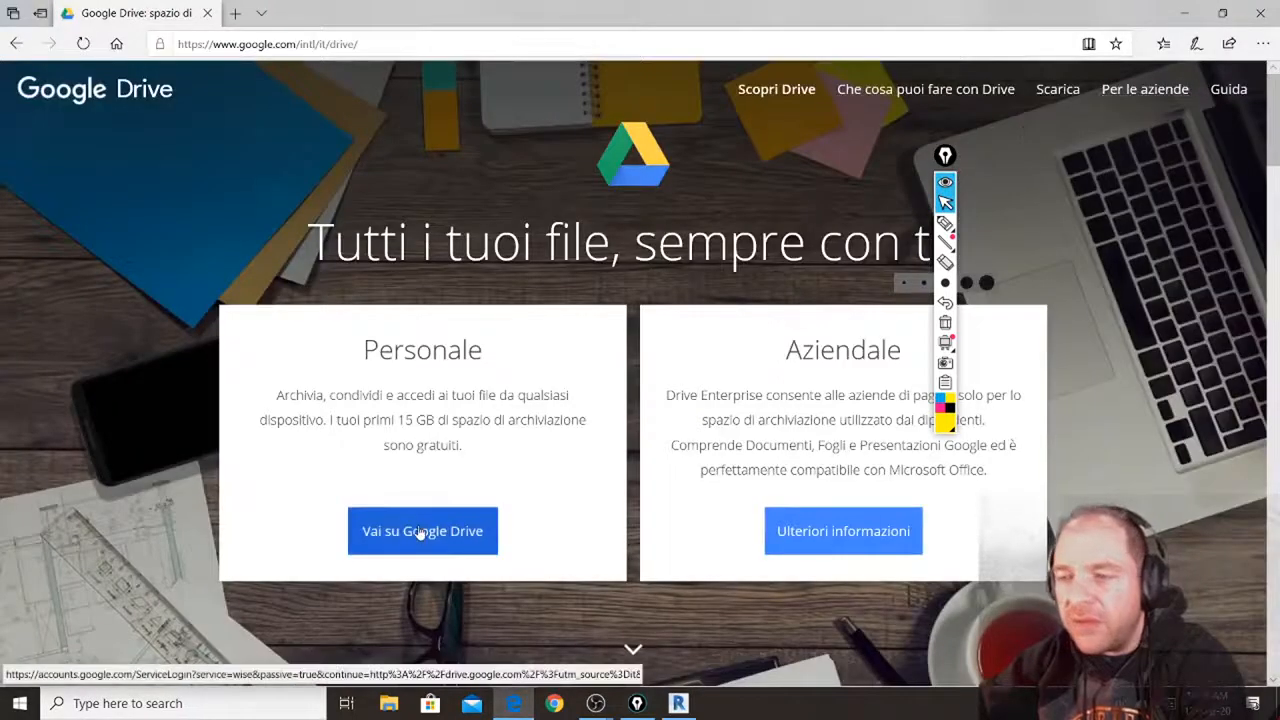
pyautogui.click(421, 531)
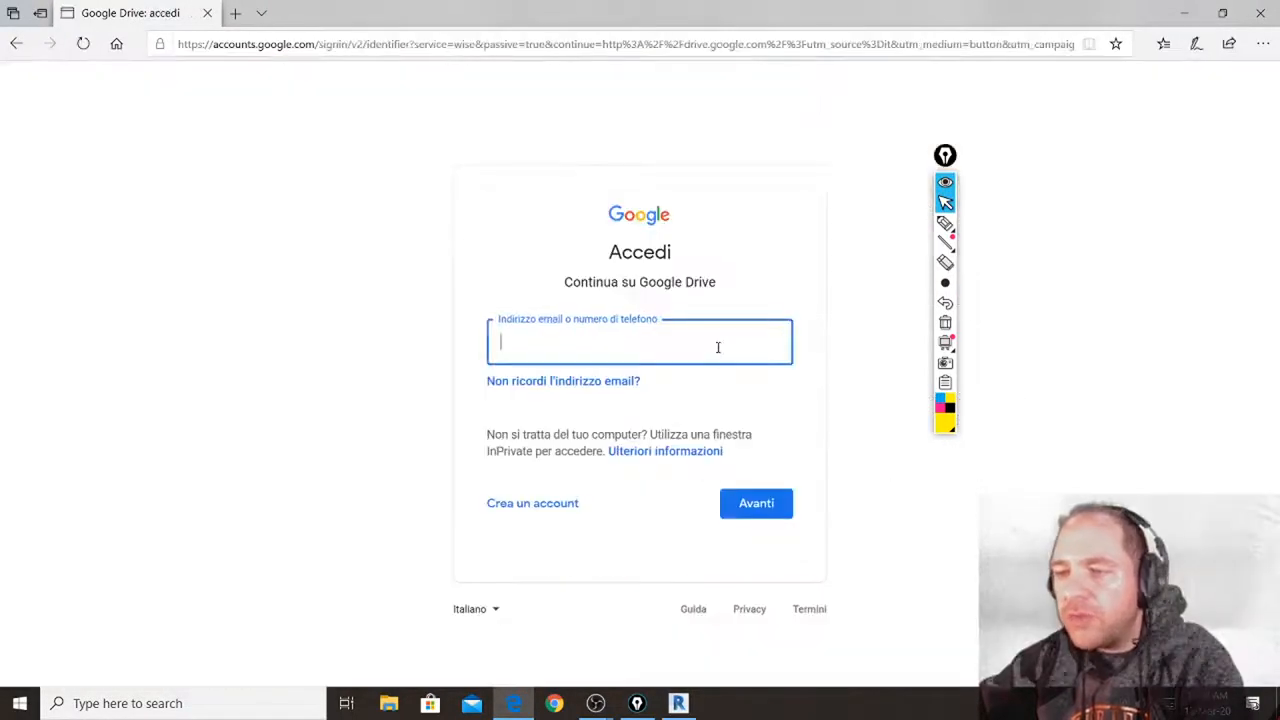
# Sign in to Google Drive with the account's e-mail username and the account password.
pyautogui.click(717, 347)
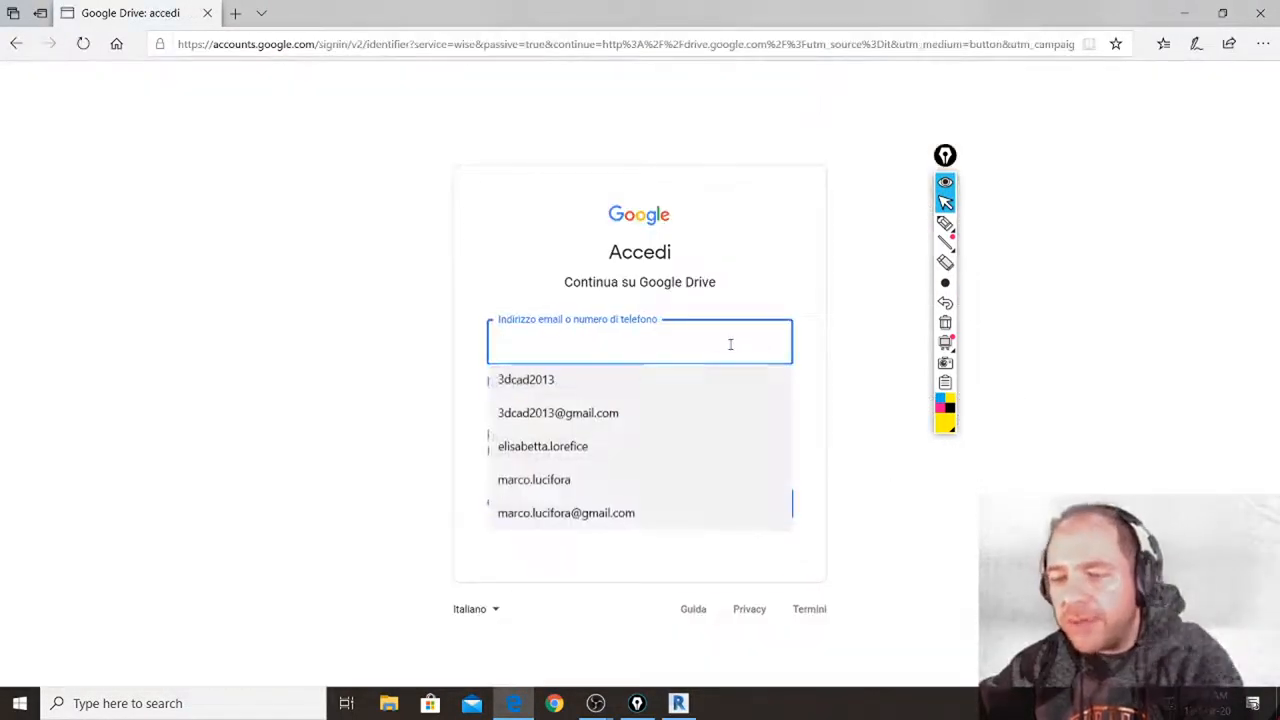
pyautogui.write('3')
pyautogui.click(695, 391)
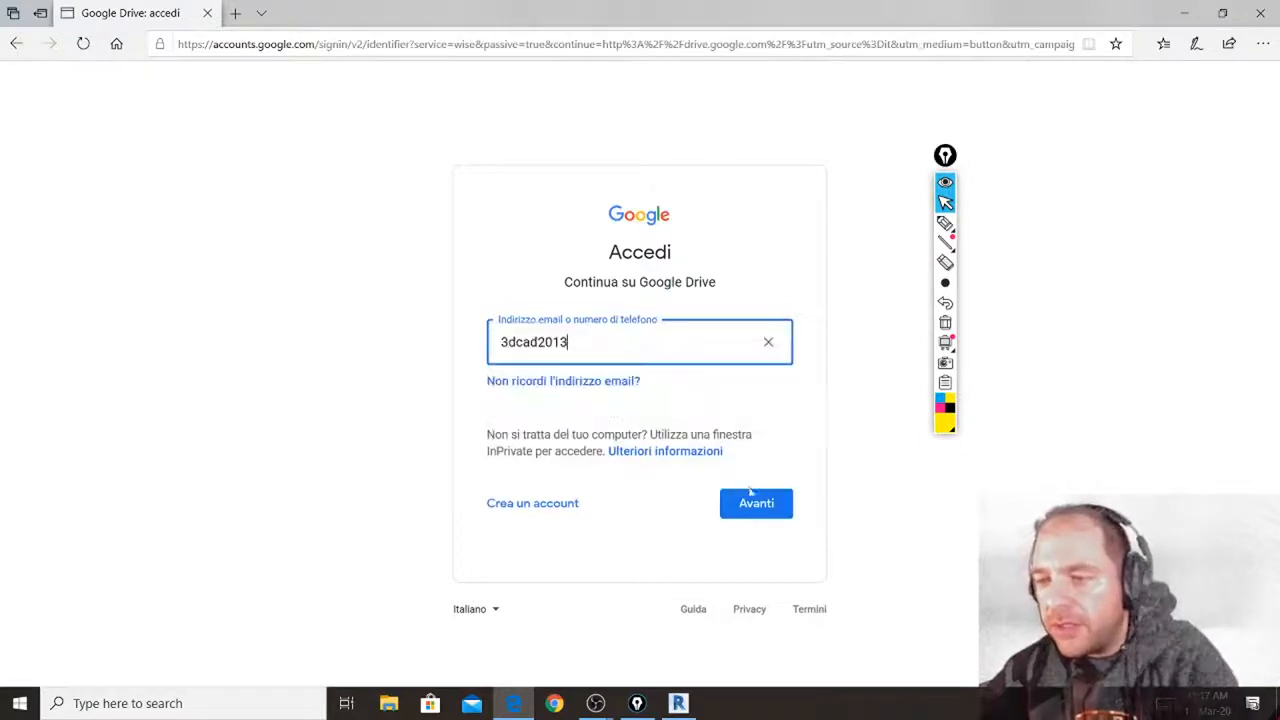
pyautogui.click(751, 495)
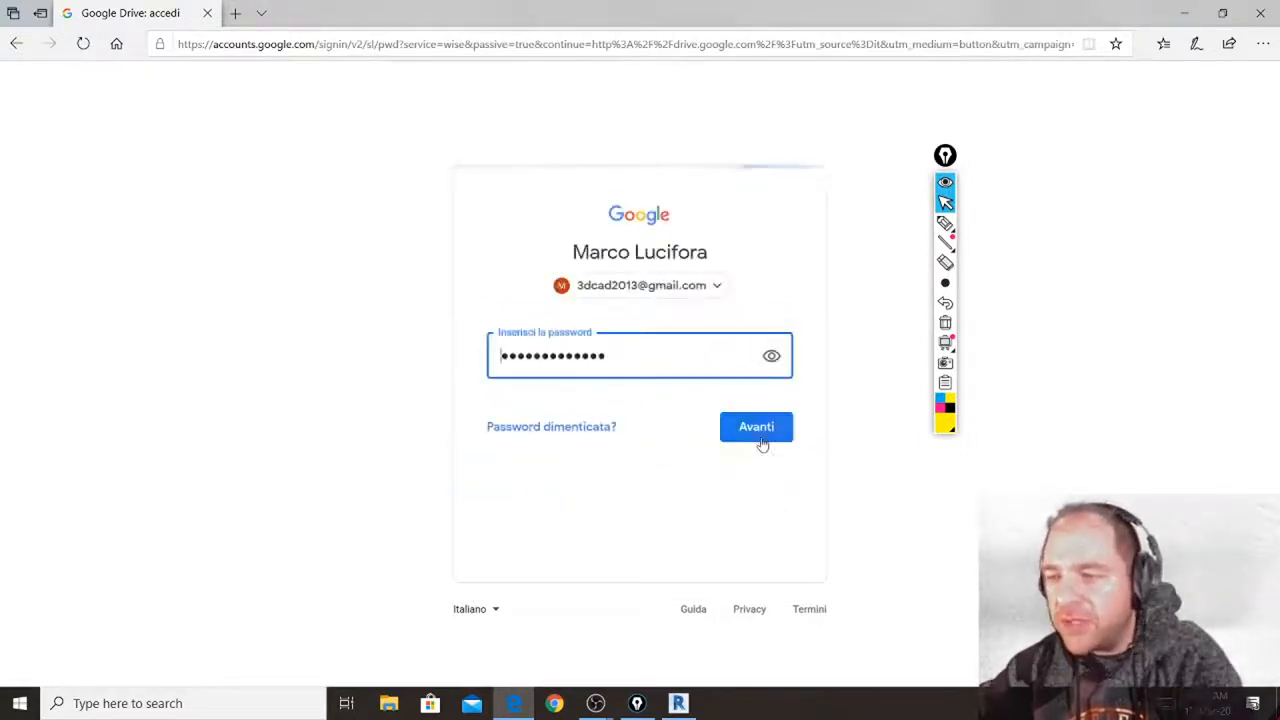
pyautogui.click(762, 440)
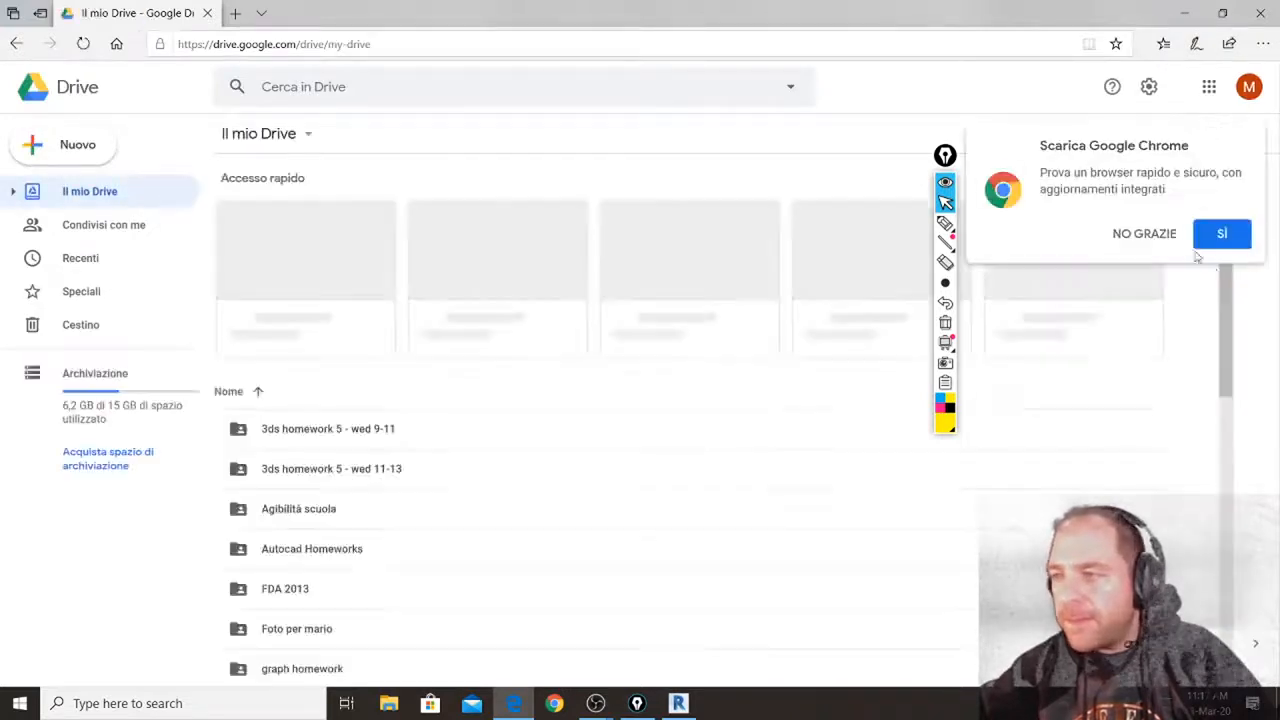
# Create a new folder named "REVIT fri 11-13 HOMEWORKS" in Il mio Drive.
pyautogui.scroll(-3, 1200, 440)
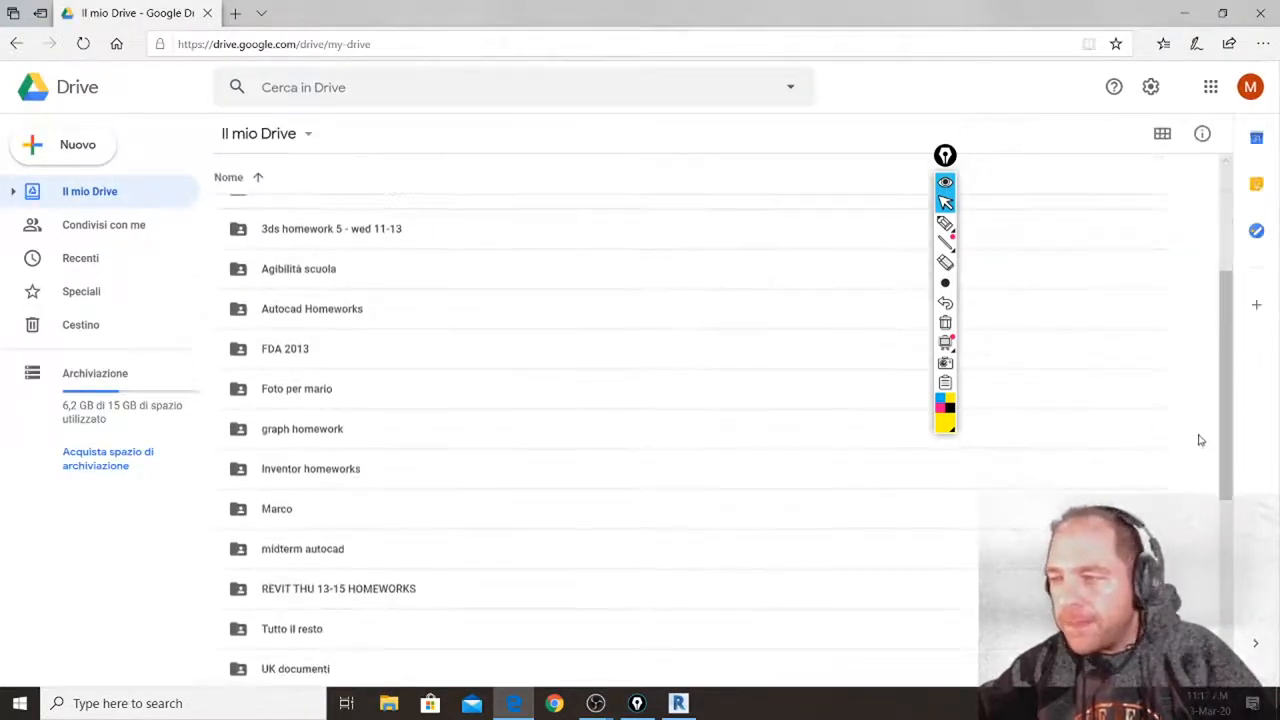
pyautogui.rightClick(1197, 500)
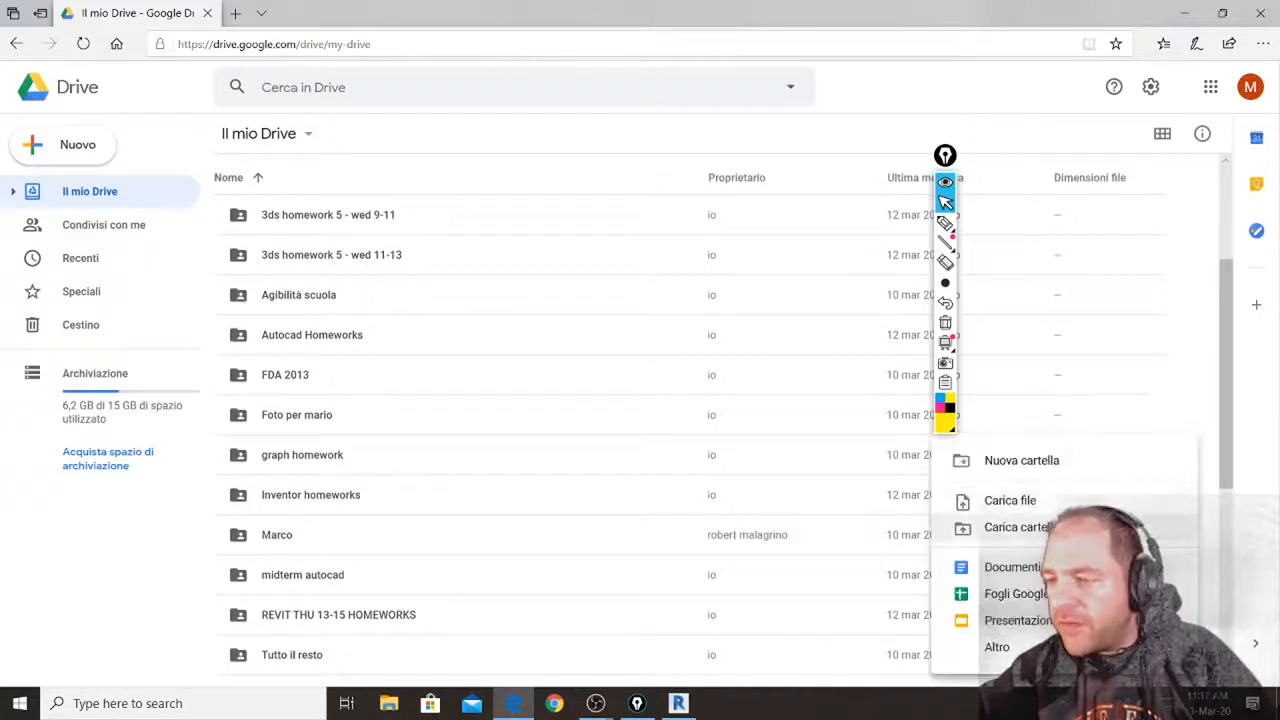
pyautogui.click(1066, 466)
pyautogui.write('RE')
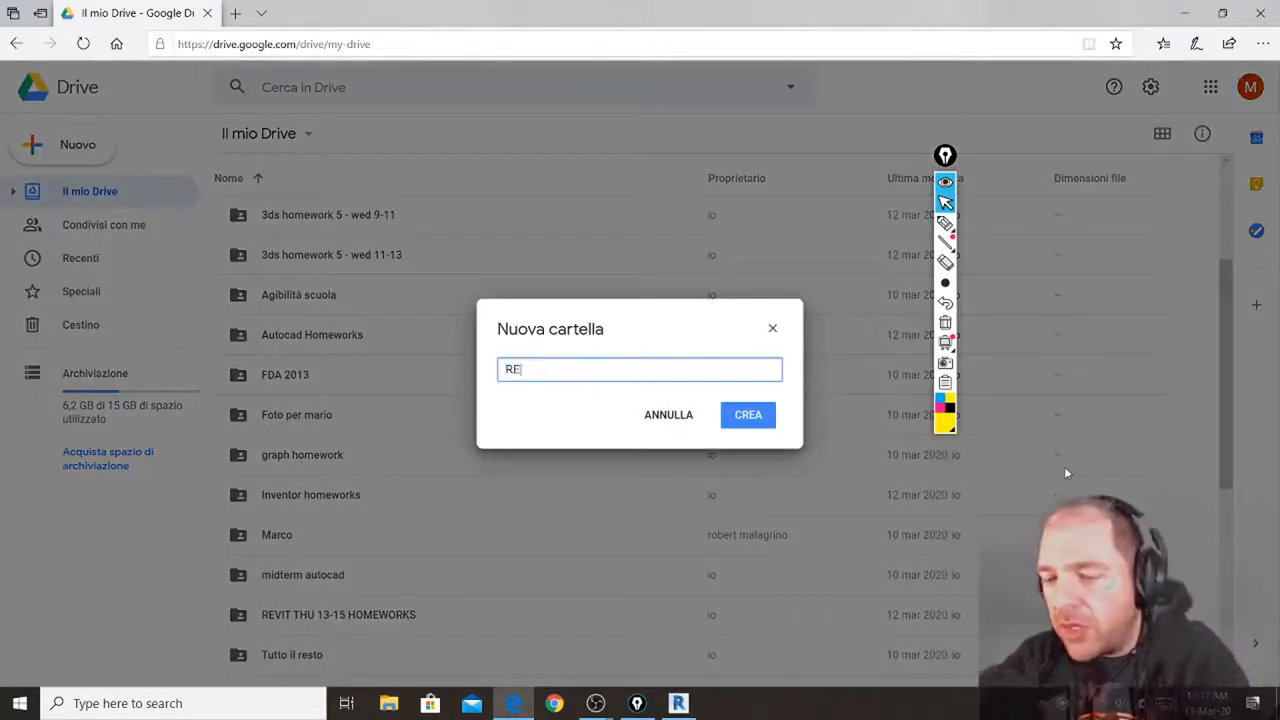
pyautogui.write('VIT fri ')
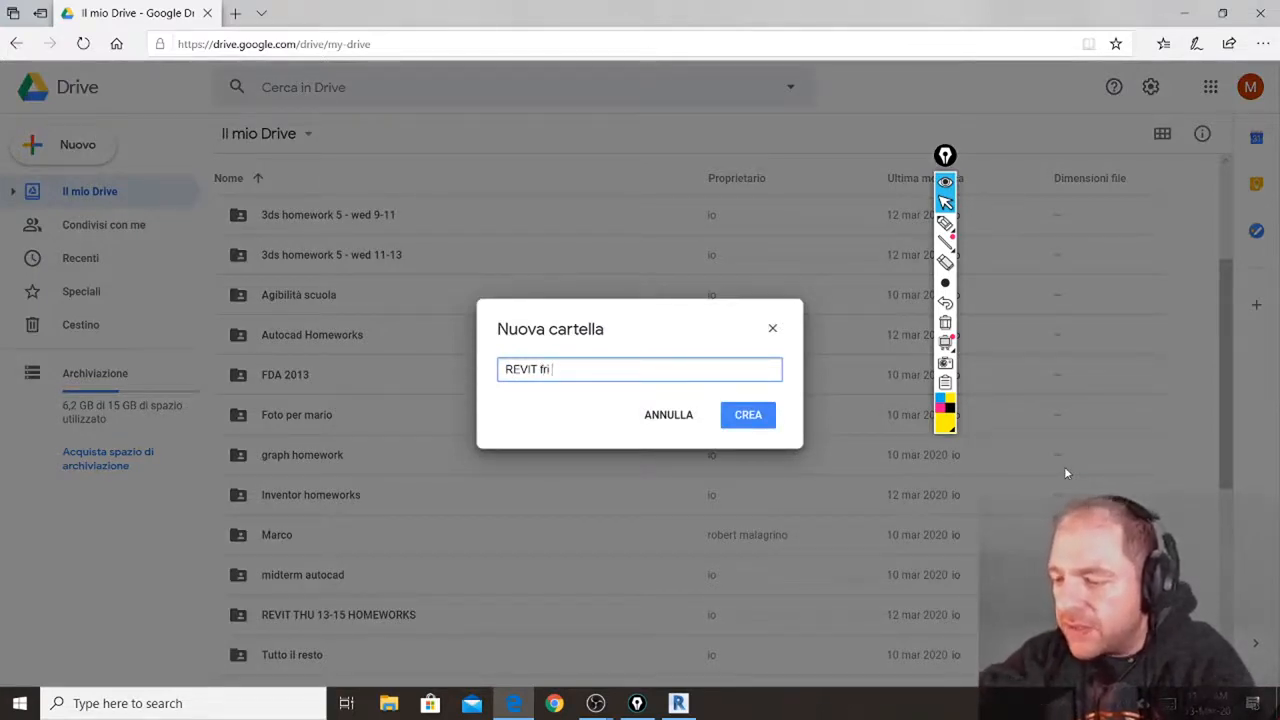
pyautogui.write('11-13')
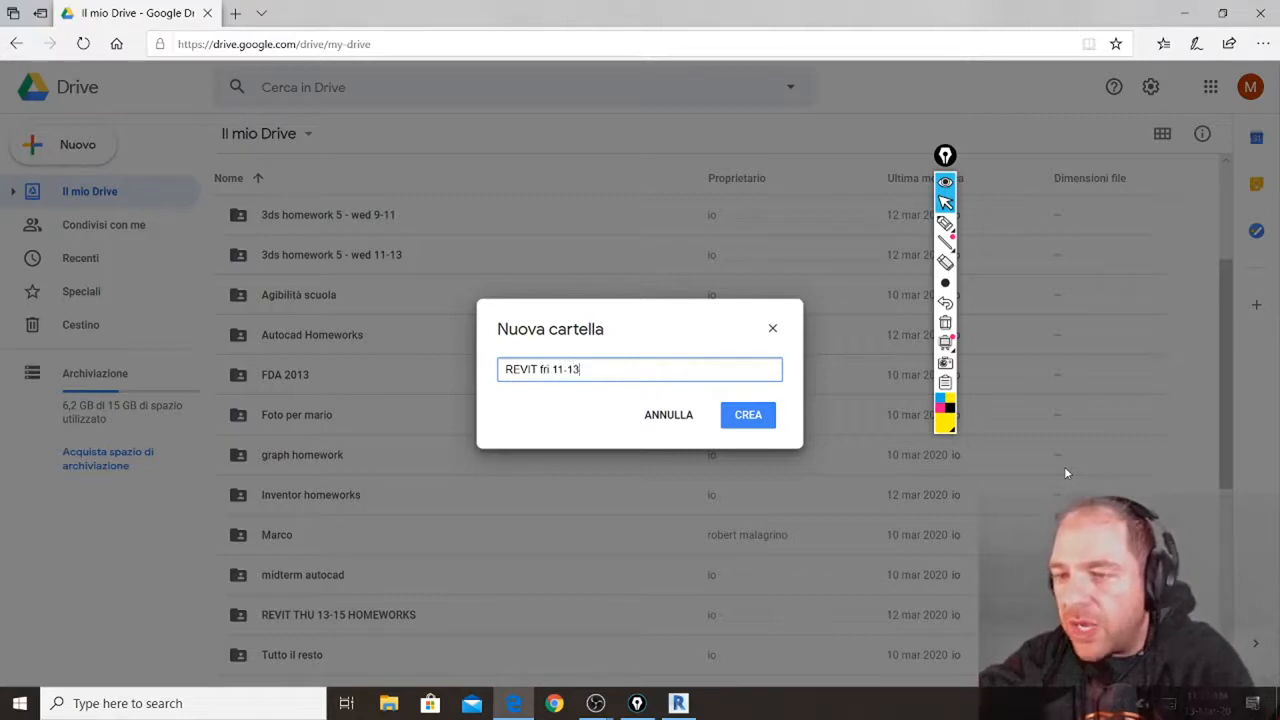
pyautogui.write(' HOMEWORKS')
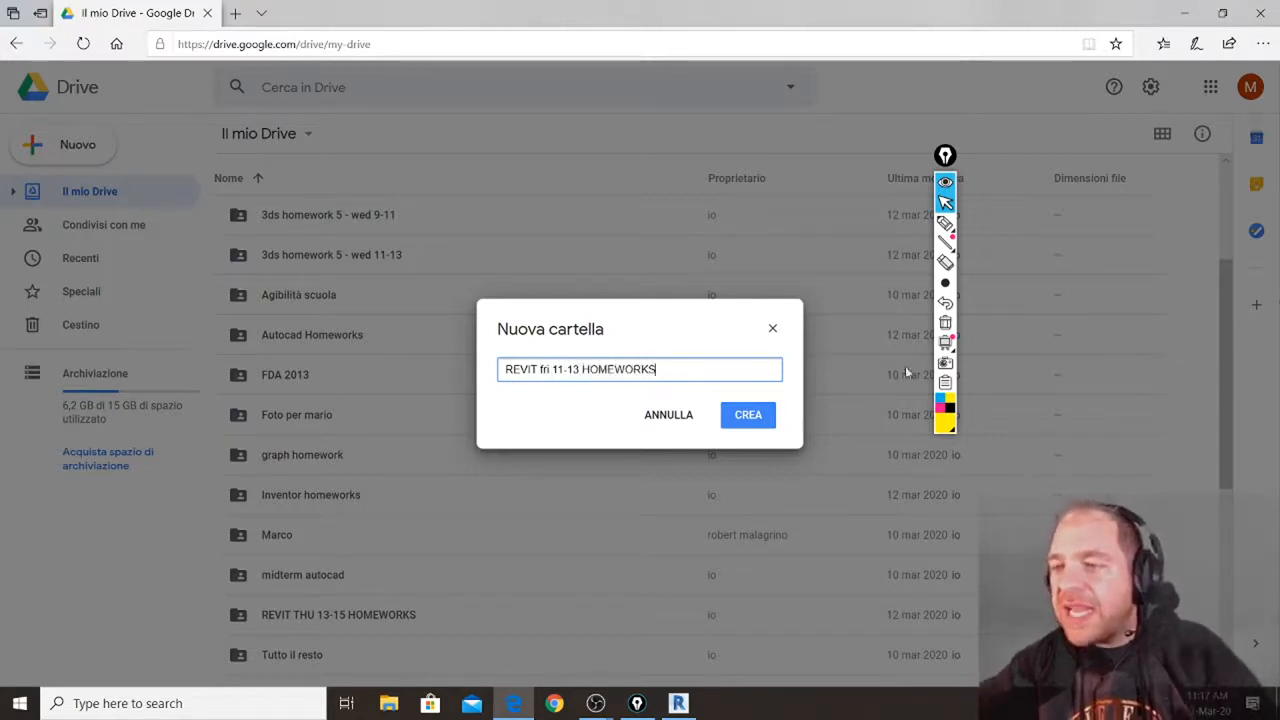
pyautogui.click(748, 414)
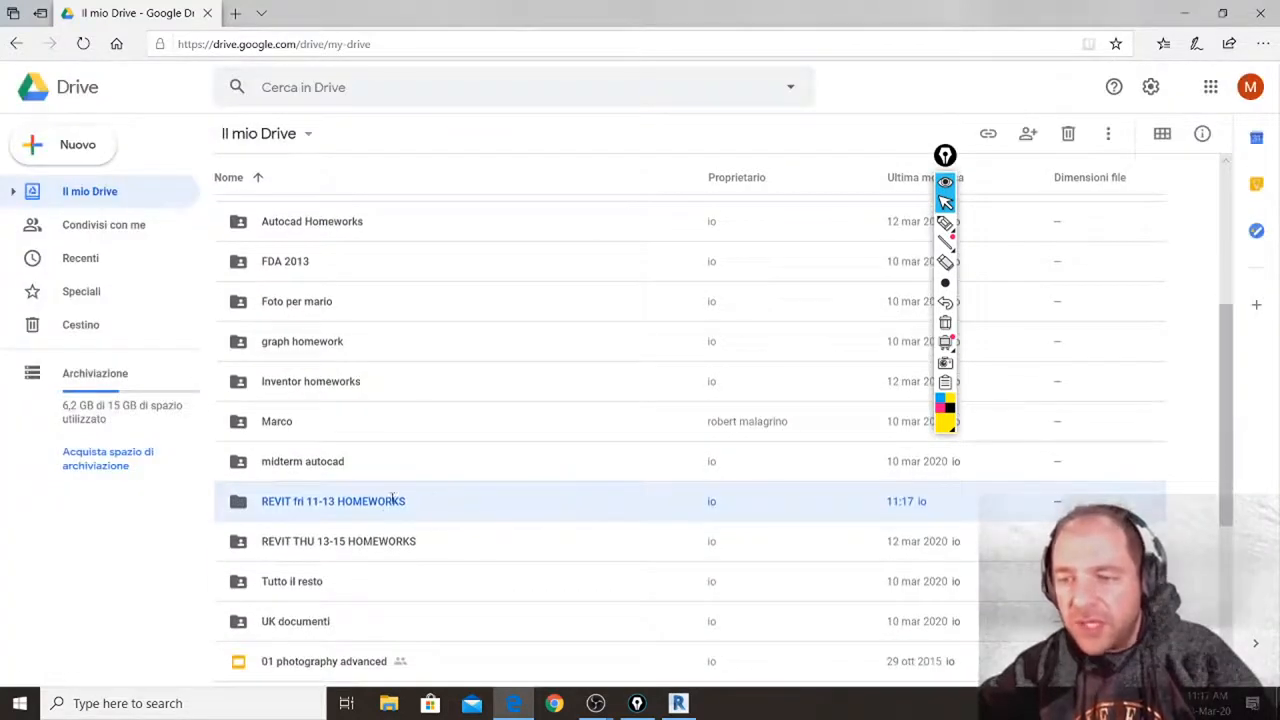
# Share the REVIT fri 11-13 HOMEWORKS folder as "Pubblico sul Web" with the access level "Può organizzare, aggiungere e modificare".
pyautogui.rightClick(245, 505)
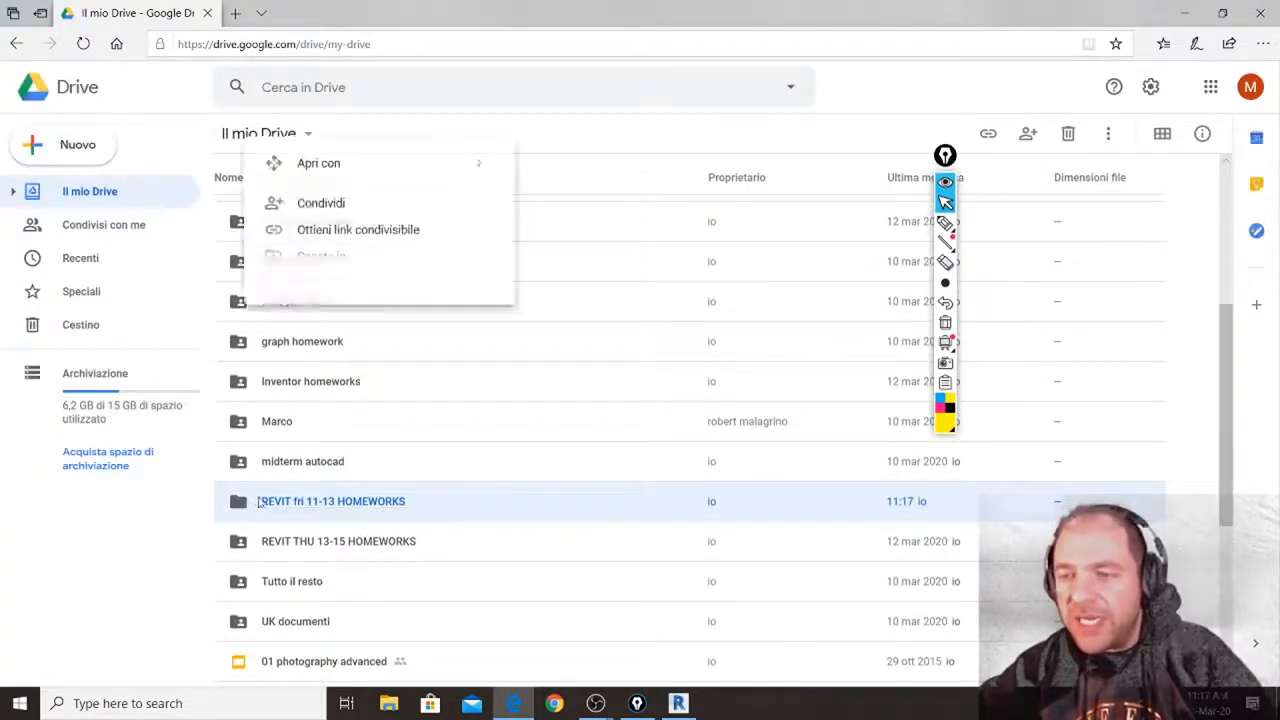
pyautogui.click(400, 207)
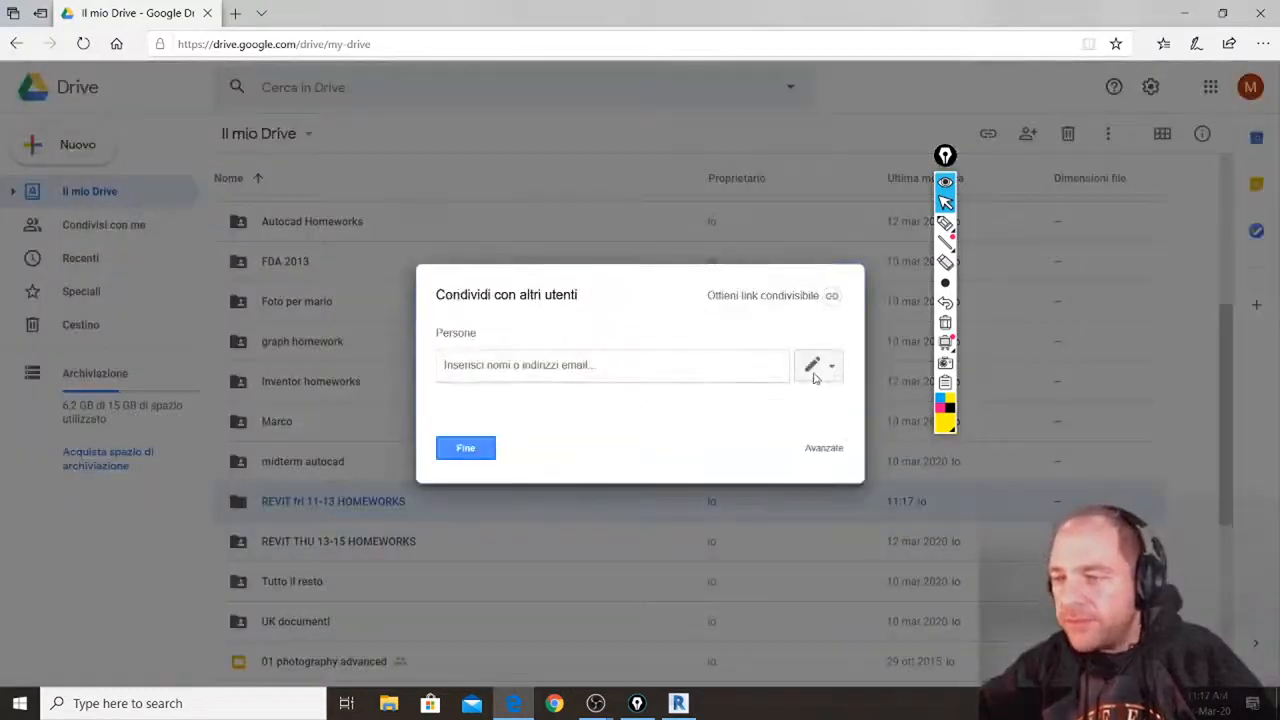
pyautogui.click(823, 449)
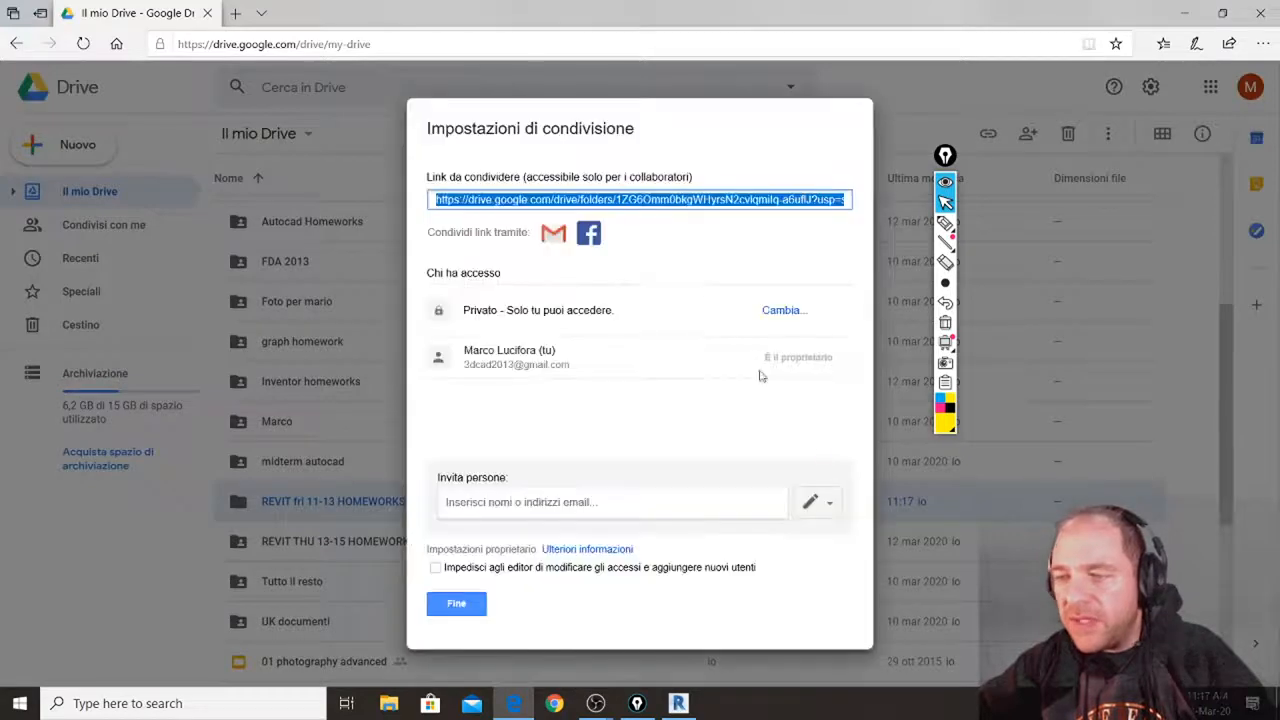
pyautogui.click(806, 321)
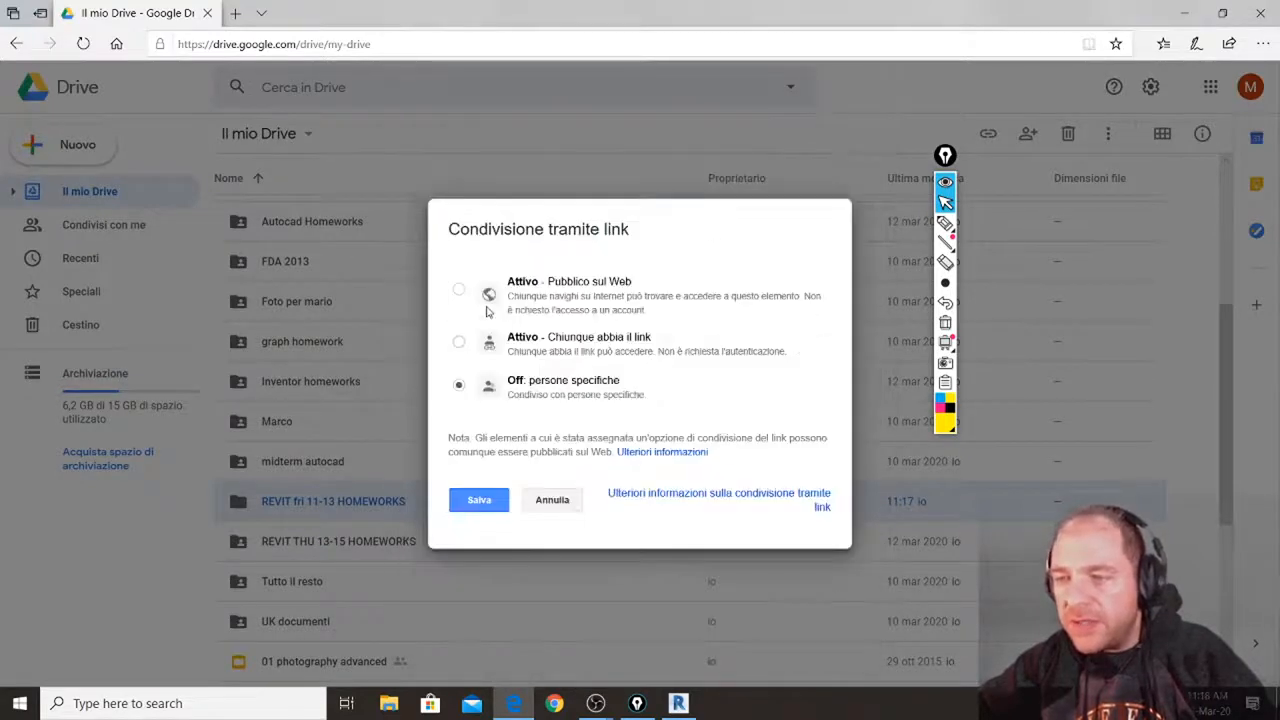
pyautogui.click(459, 291)
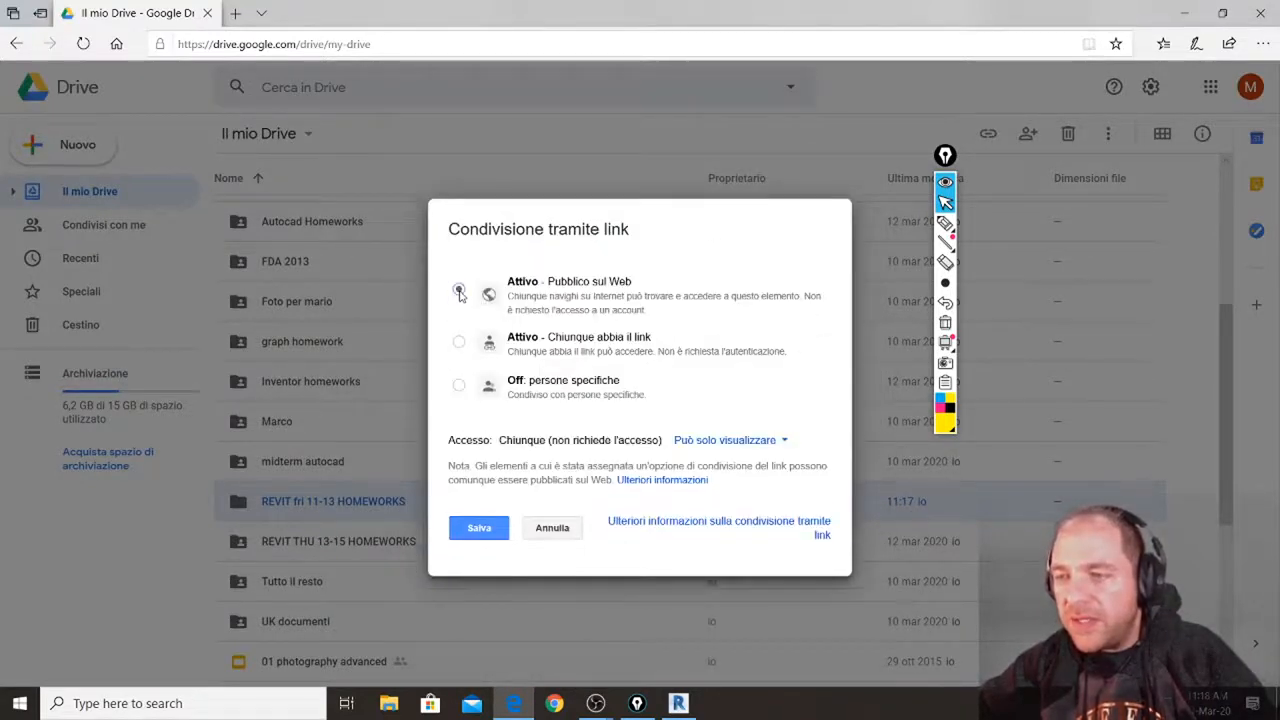
pyautogui.click(745, 440)
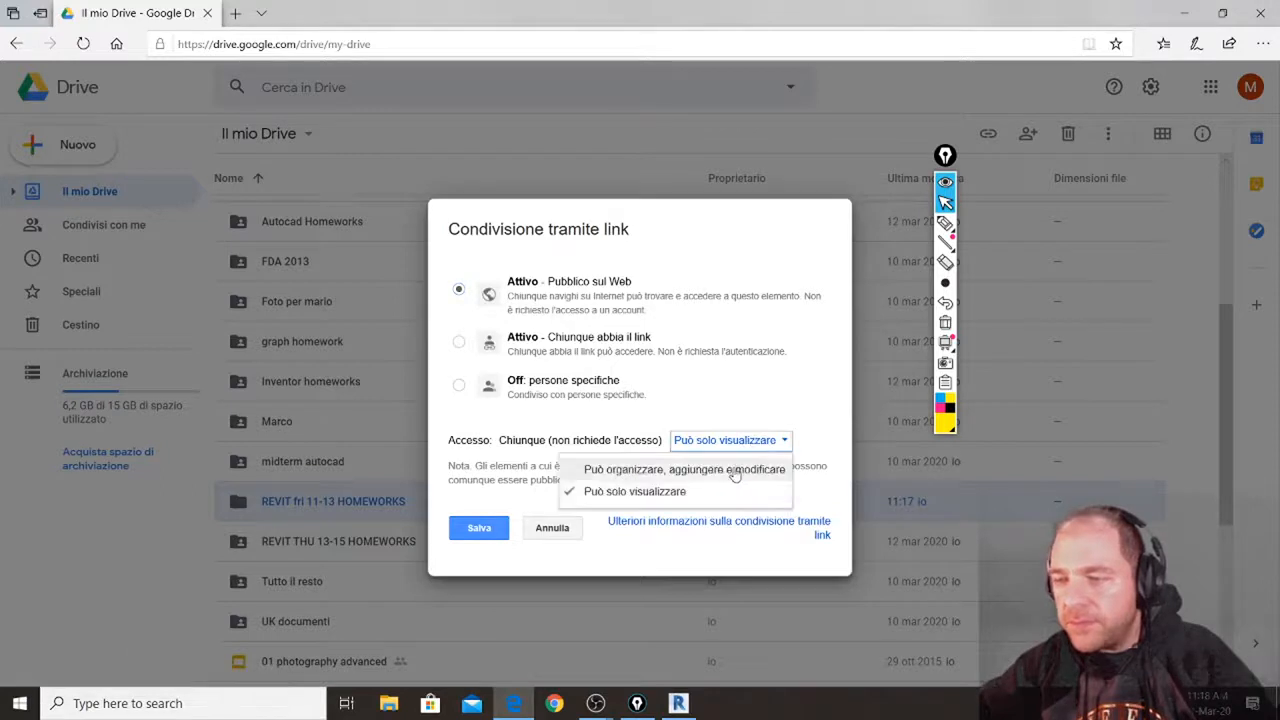
pyautogui.click(686, 466)
pyautogui.click(479, 545)
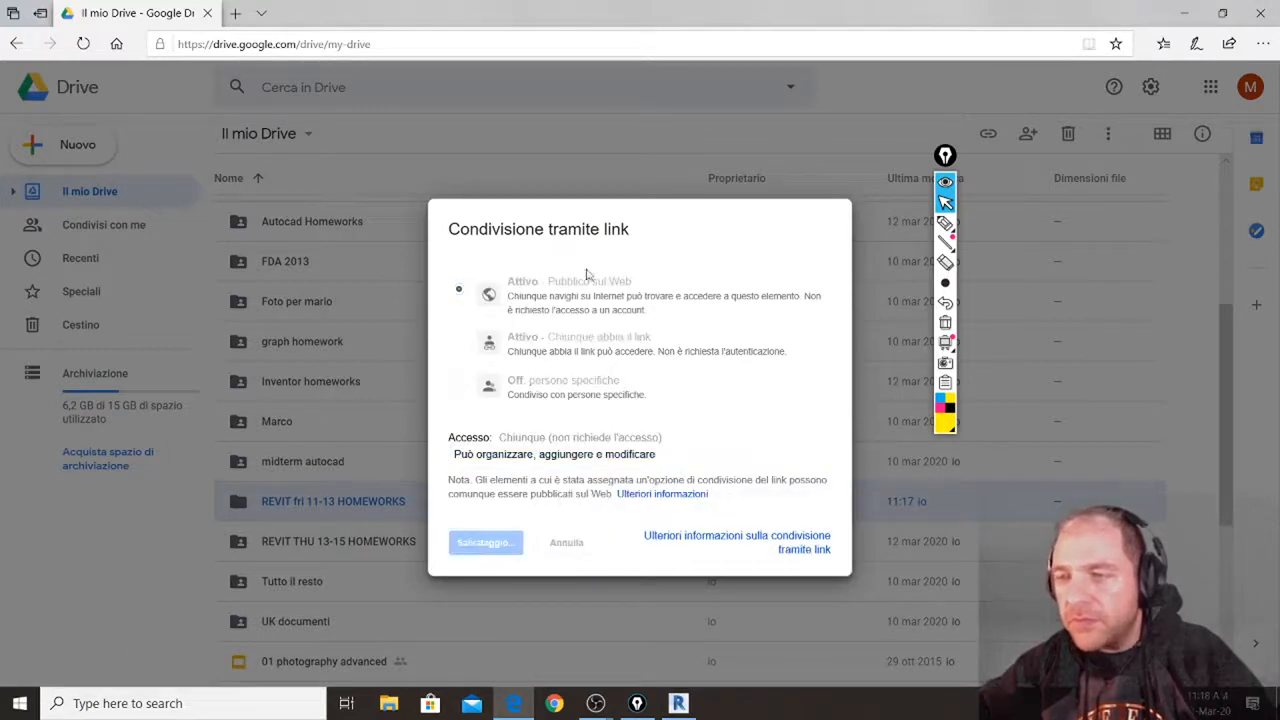
# Copy the homework folder's sharing link and close the Edge window.
pyautogui.rightClick(633, 205)
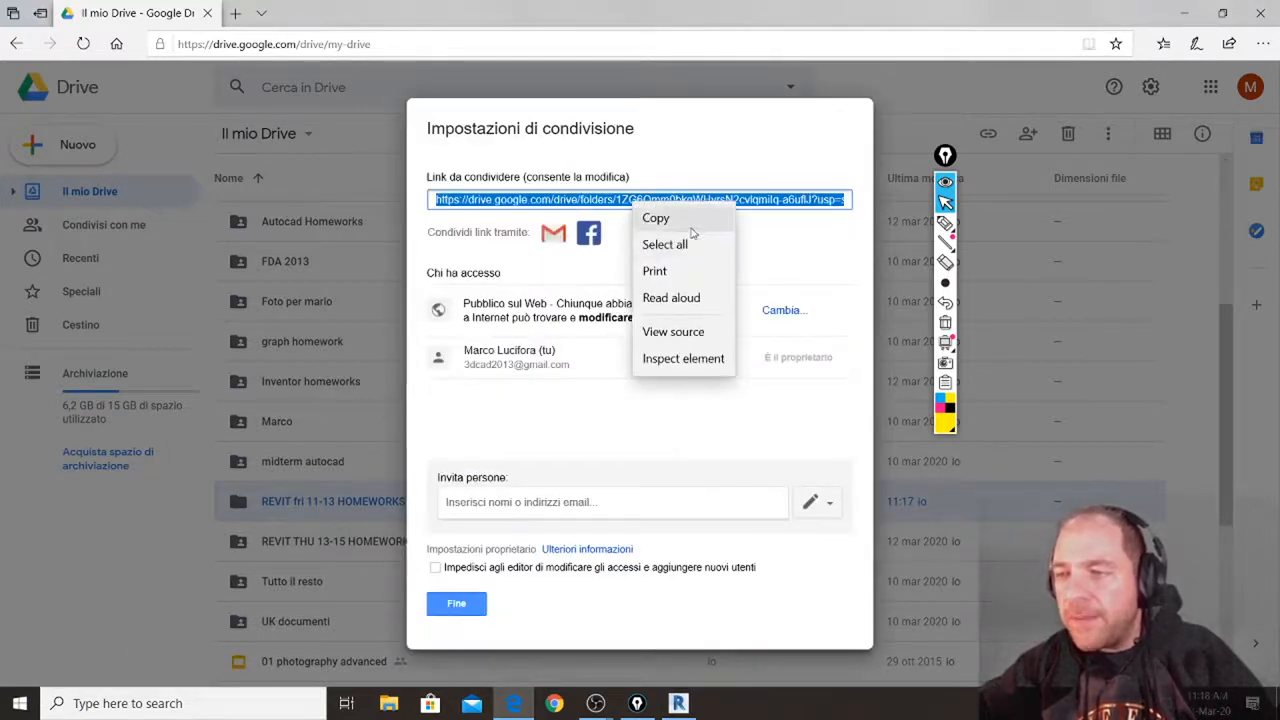
pyautogui.click(651, 214)
pyautogui.click(1265, 10)
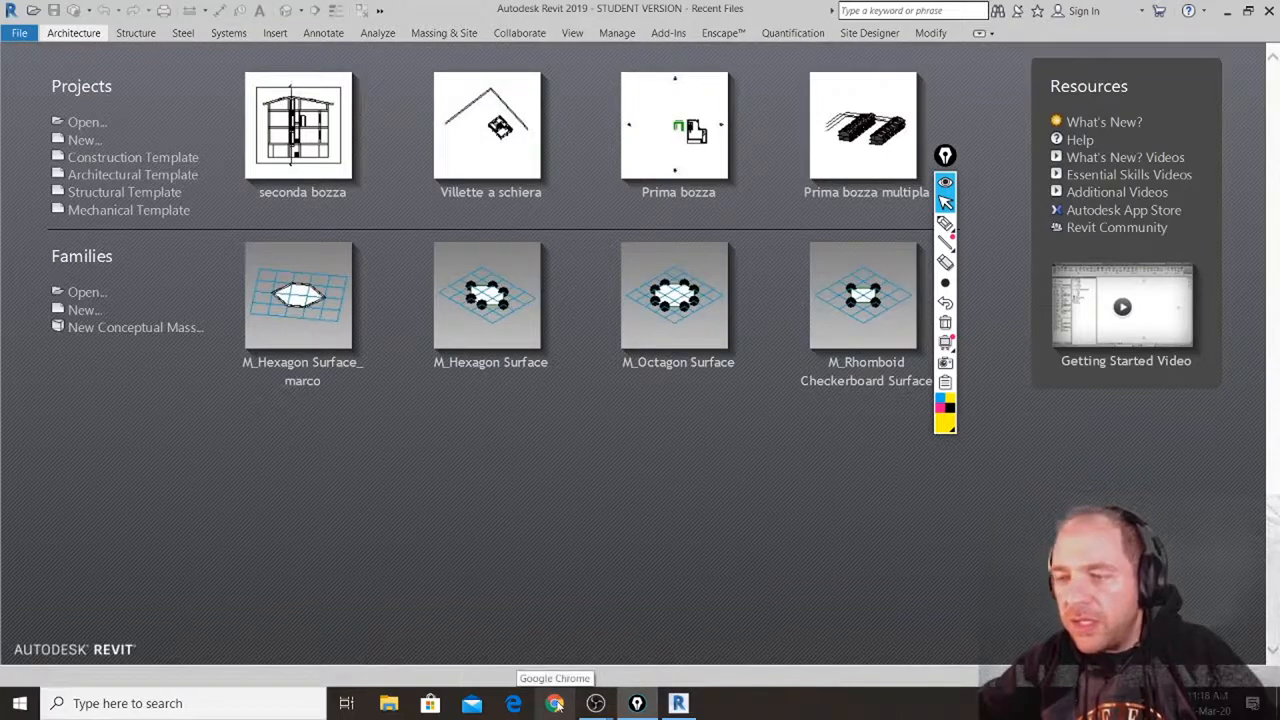
# Switch to Google Chrome, load youtube.com/dashboard/ and open the watch page of "Live stream di Room N" from the channel's live videos.
pyautogui.click(556, 704)
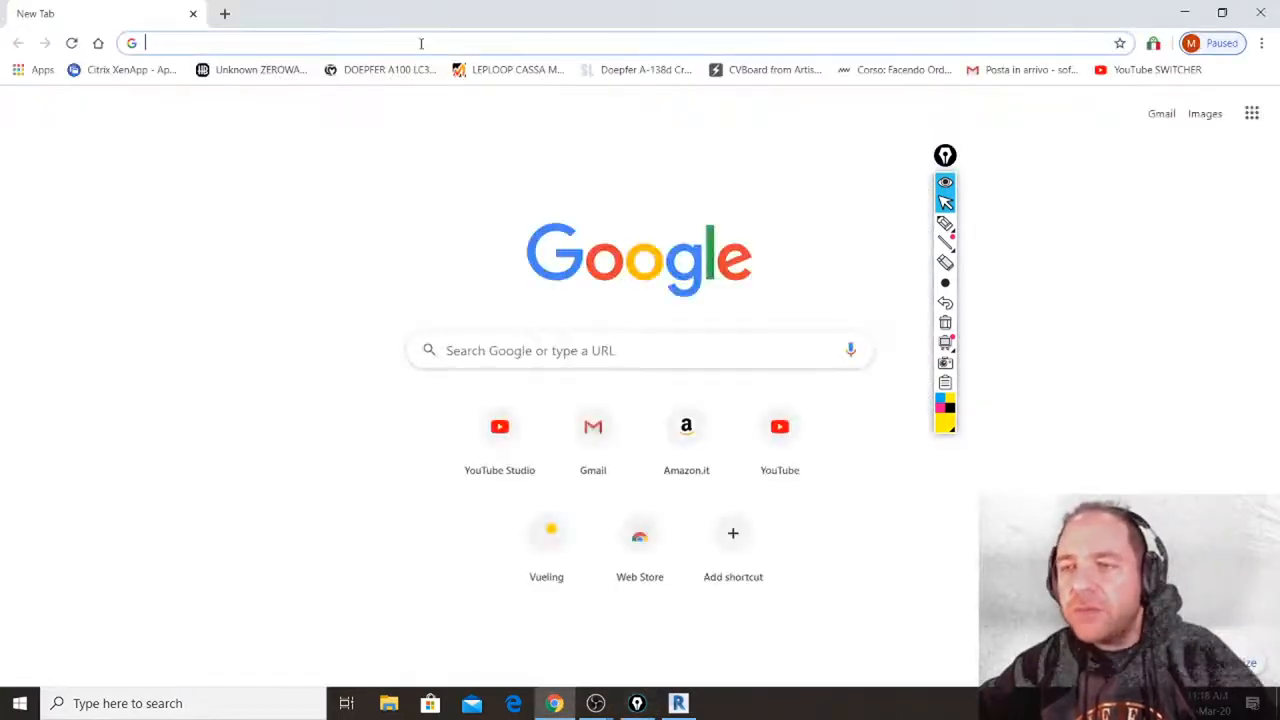
pyautogui.write('youtube.com/dashboard/')
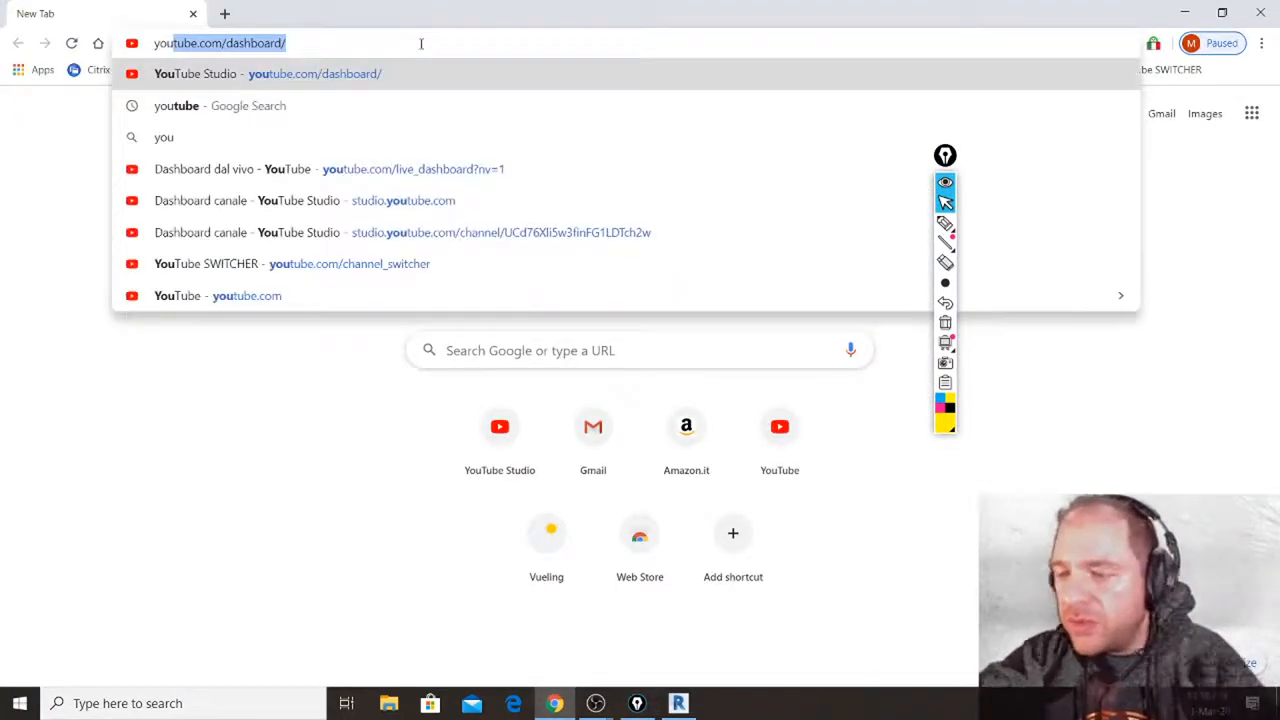
pyautogui.press('Return')
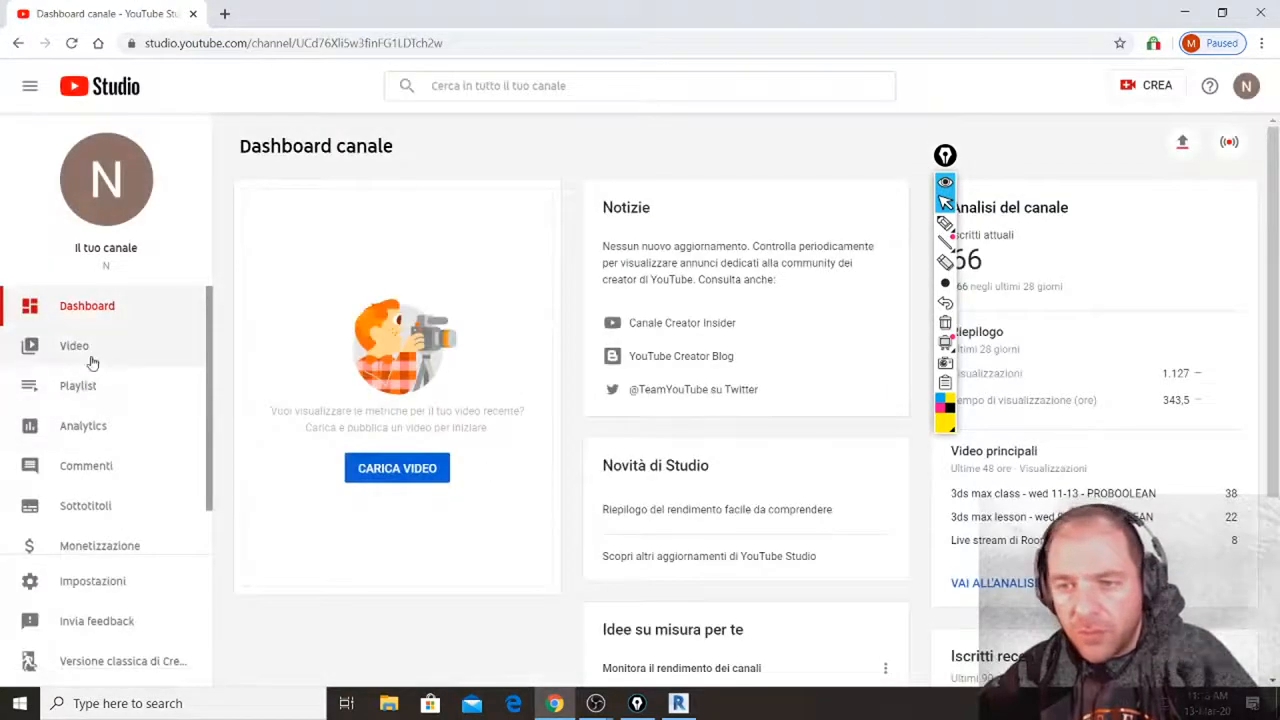
pyautogui.click(92, 361)
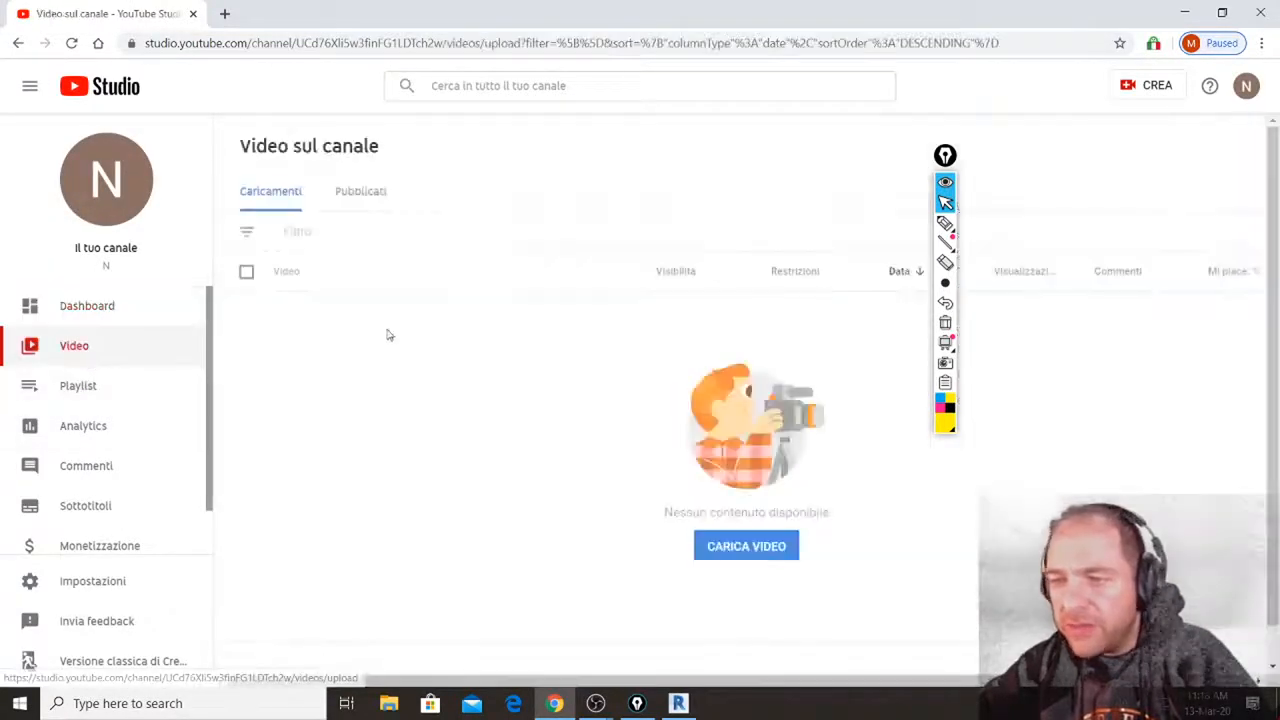
pyautogui.click(365, 193)
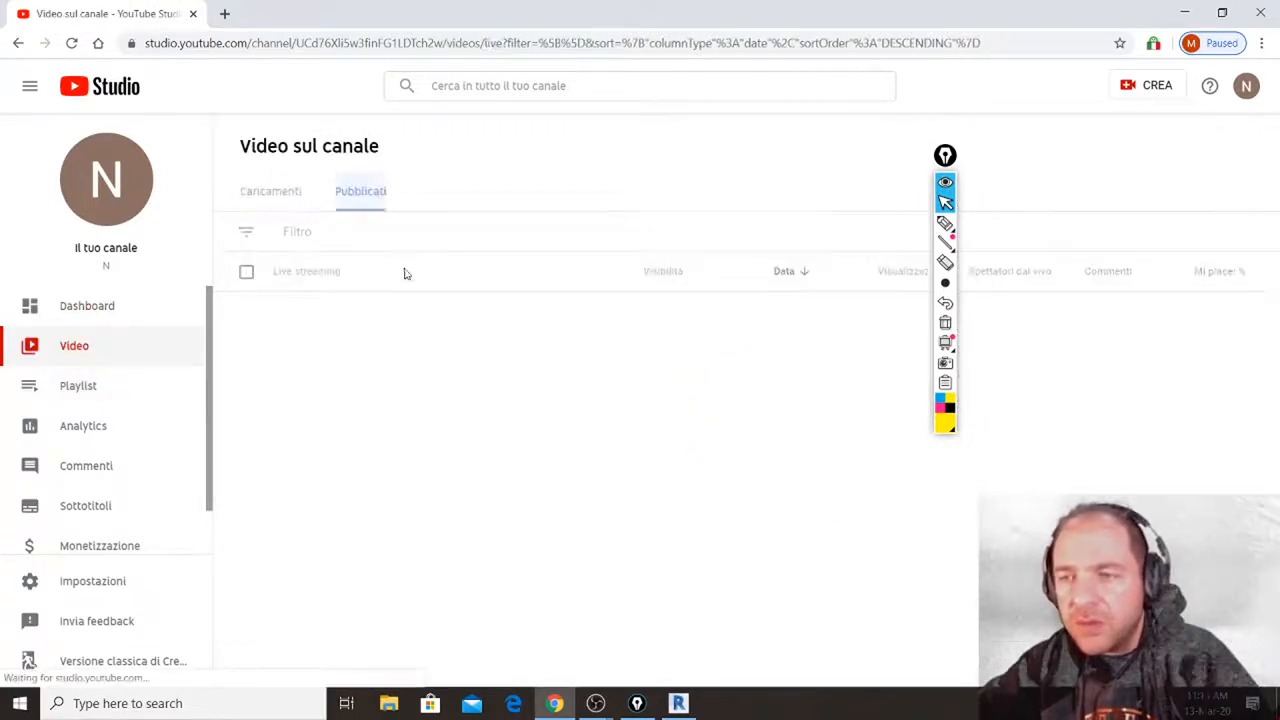
pyautogui.click(340, 342)
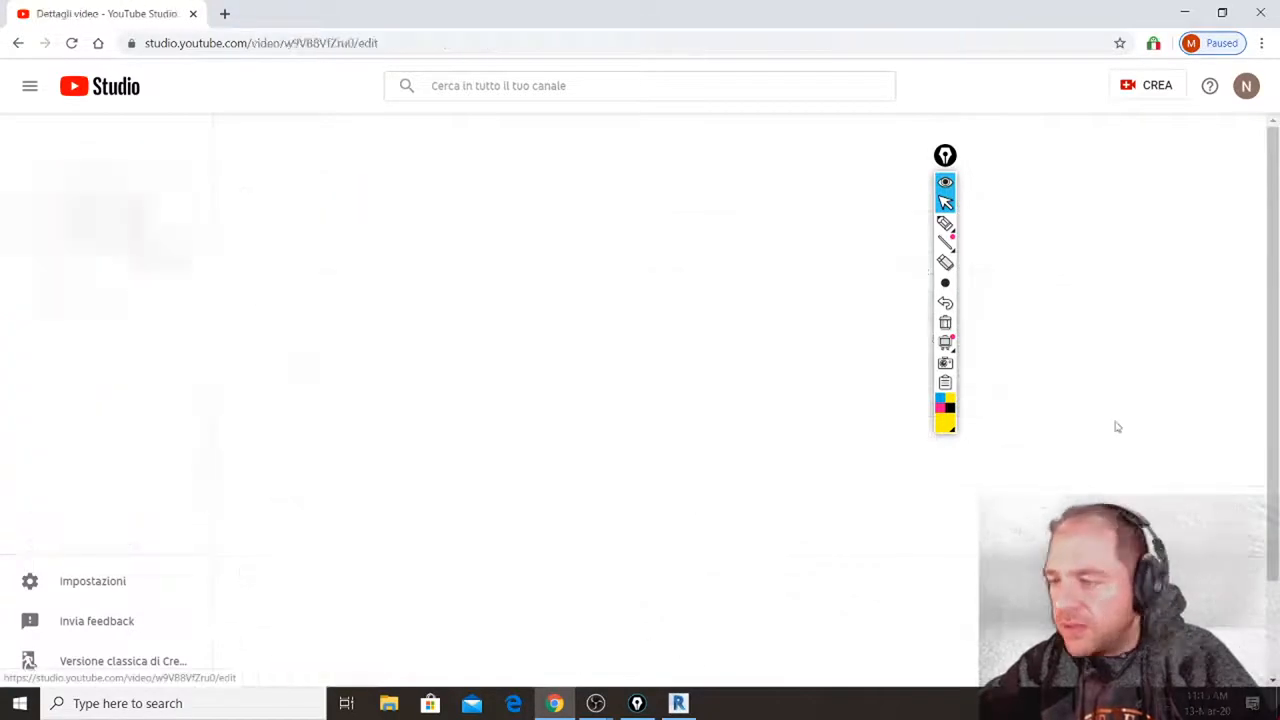
pyautogui.click(1004, 434)
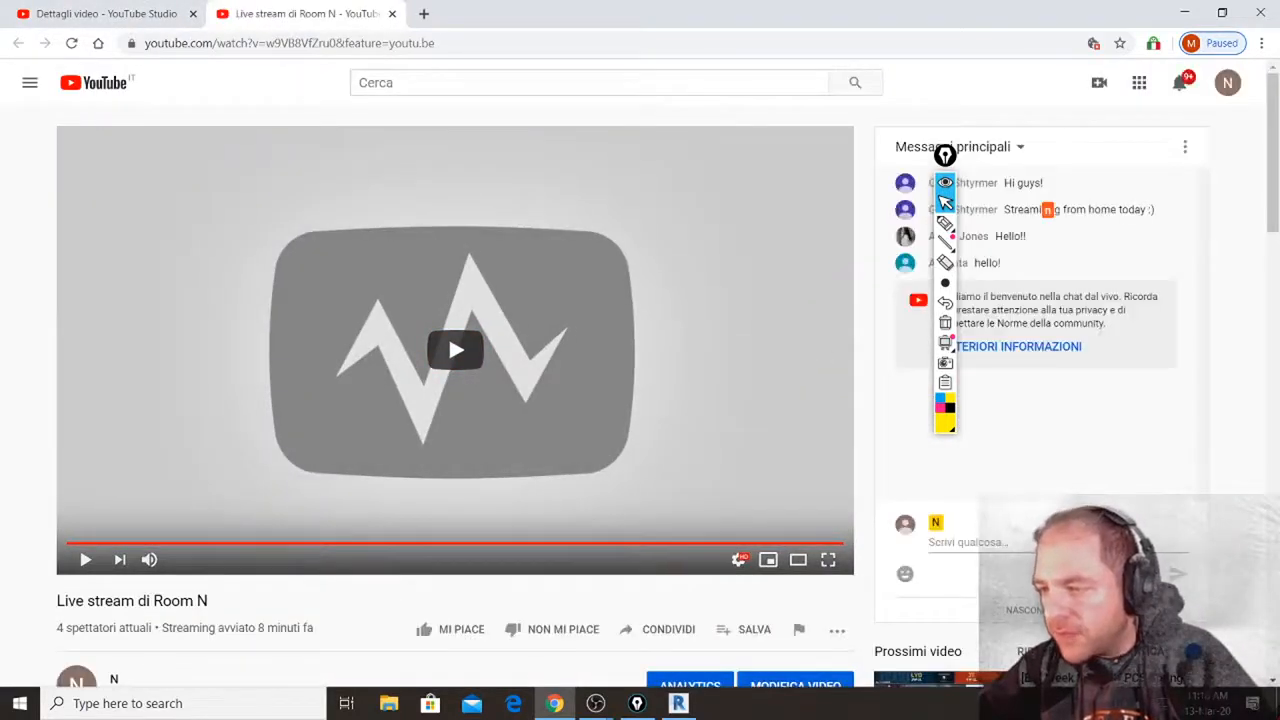
# Post the copied folder link in the live chat and move the floating annotation toolbar off the chat messages.
pyautogui.hotkey('ctrl', 'v')
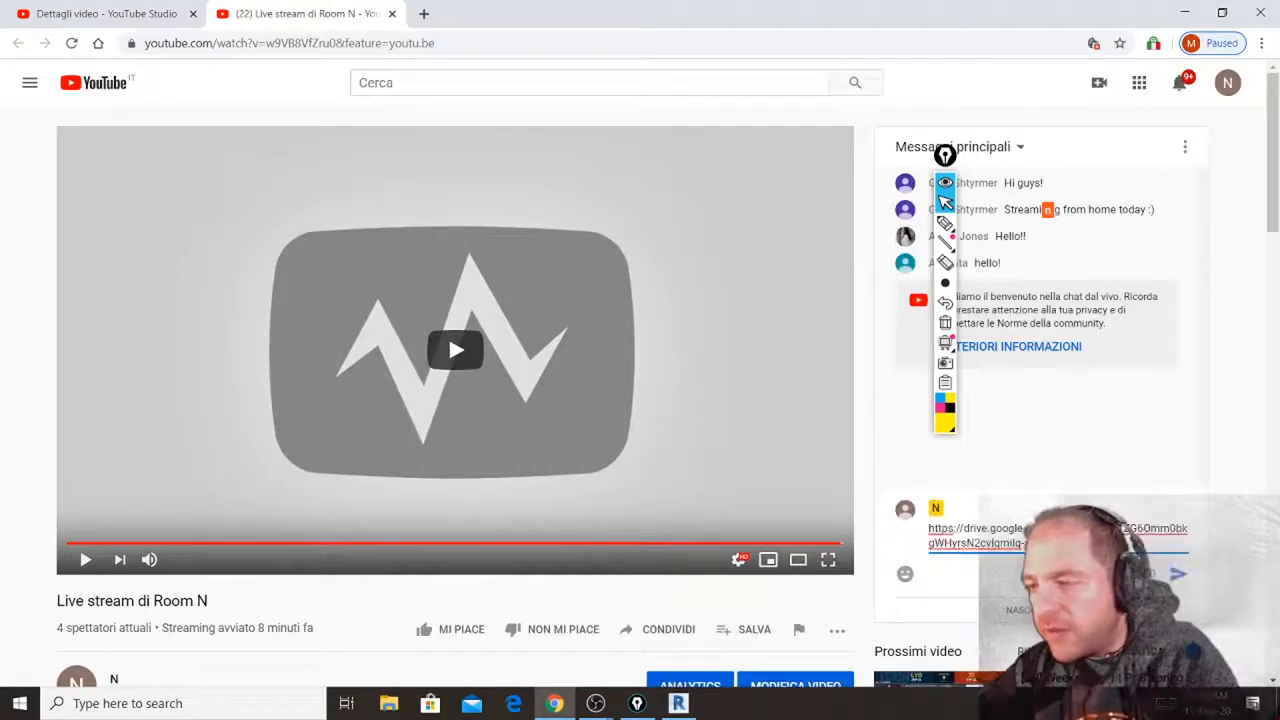
pyautogui.press('Return')
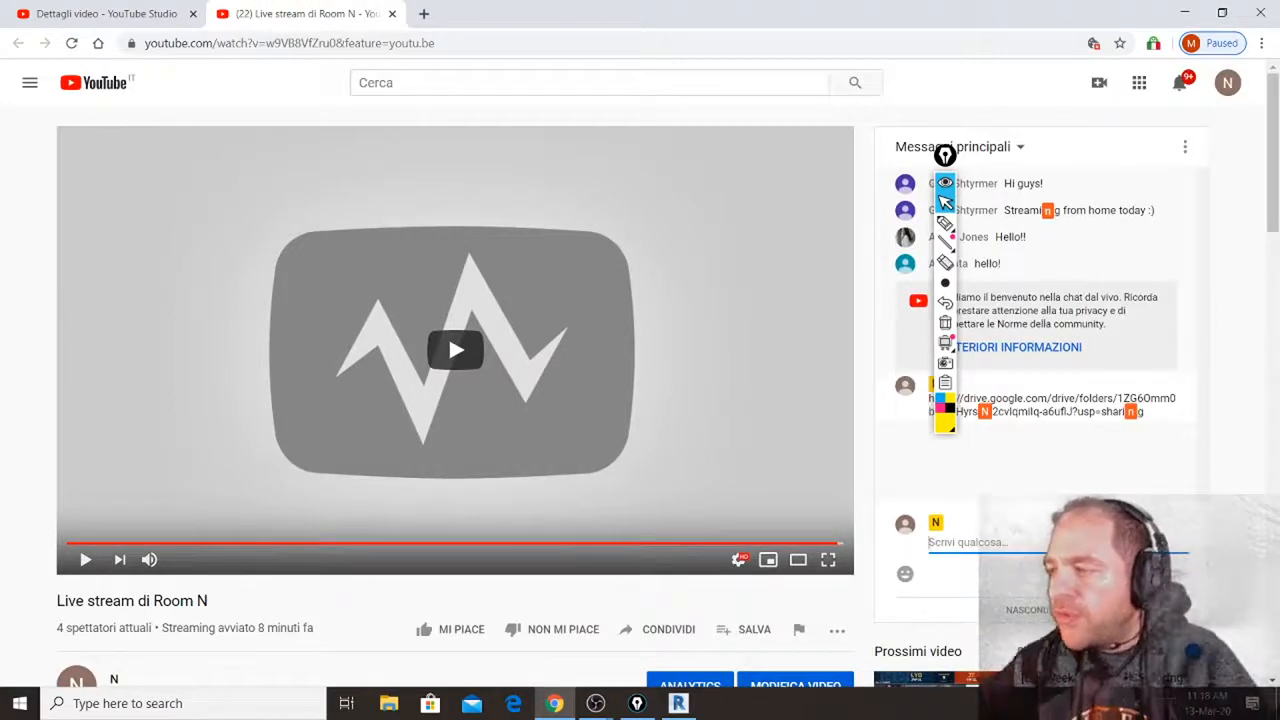
pyautogui.moveTo(947, 160); pyautogui.dragTo(1236, 175)
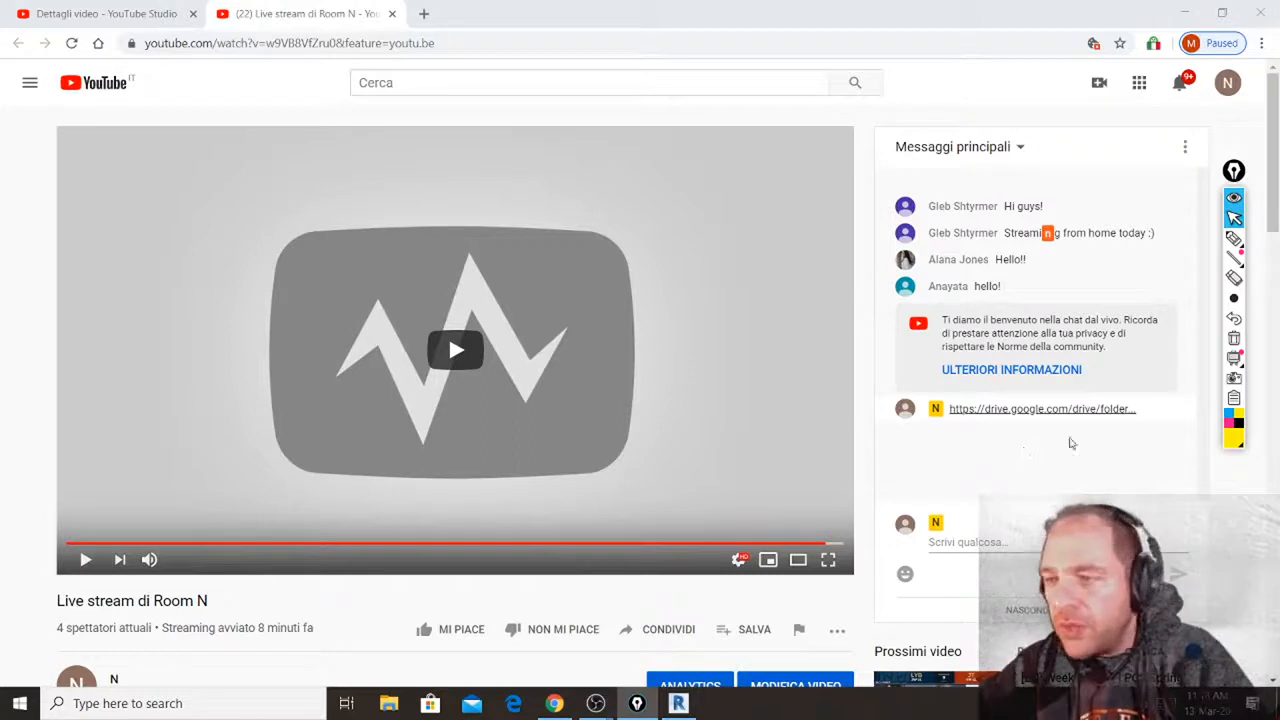
# Remove the posted folder link from the Room N live chat and switch YouTube to the channel F account.
pyautogui.click(1177, 420)
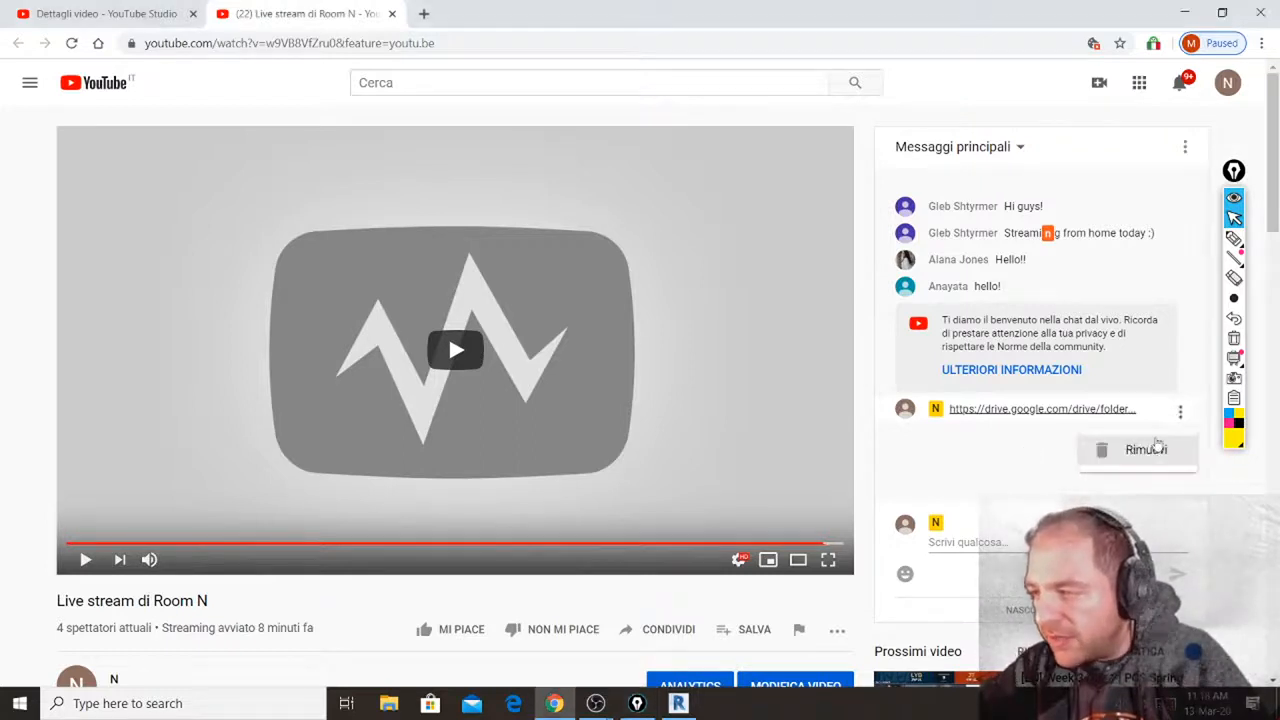
pyautogui.click(1156, 448)
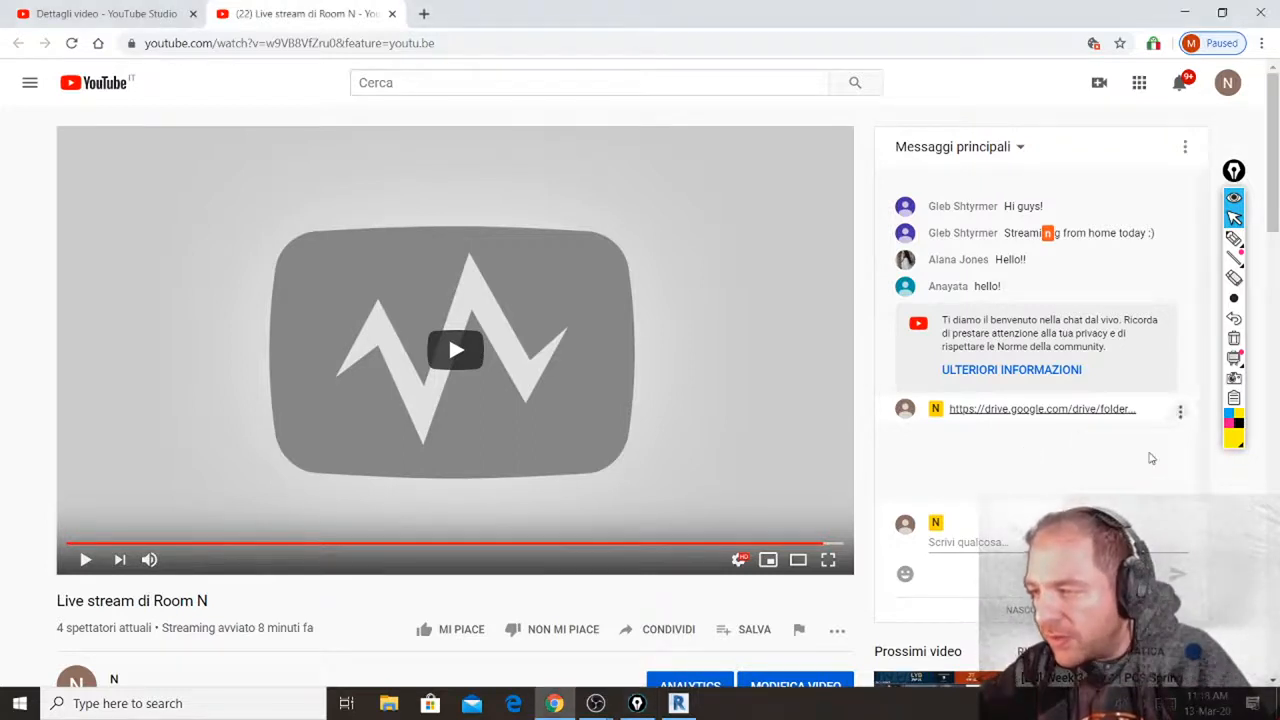
pyautogui.click(1227, 82)
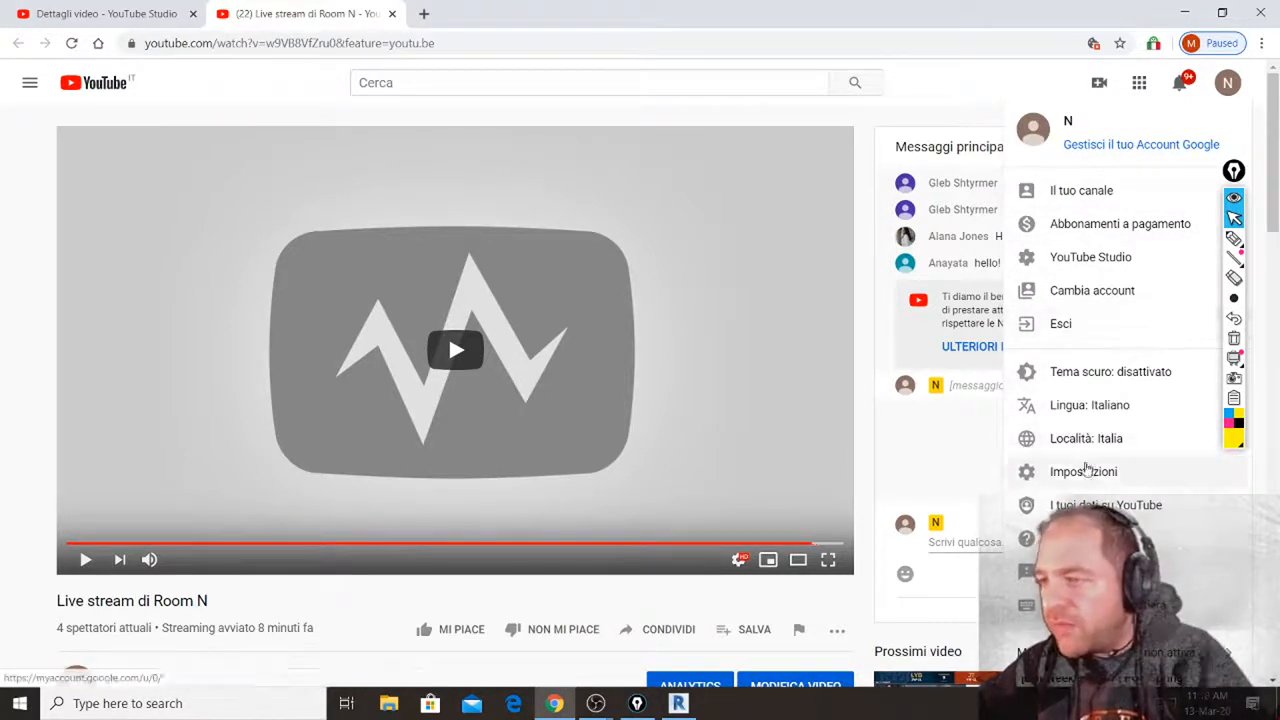
pyautogui.click(1095, 292)
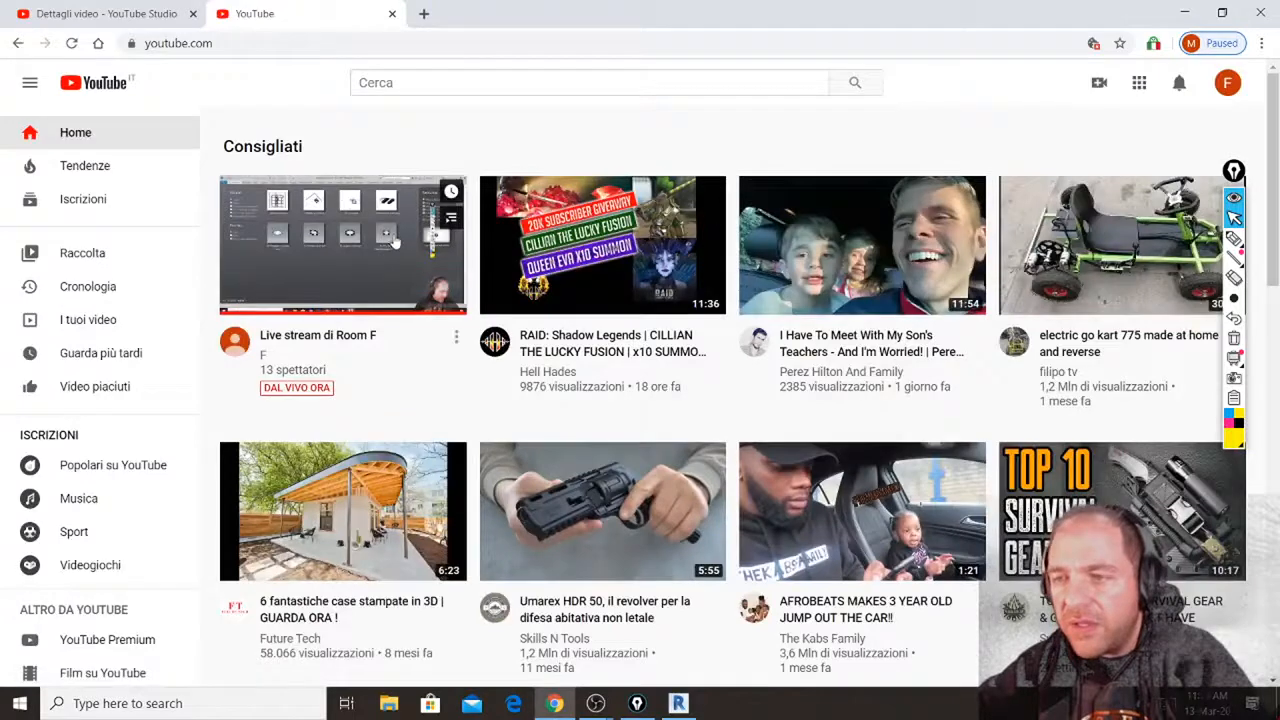
# Post the copied folder link in the live chat of "Live stream di Room F", close that tab and minimize Chrome to return to Revit.
pyautogui.click(393, 240)
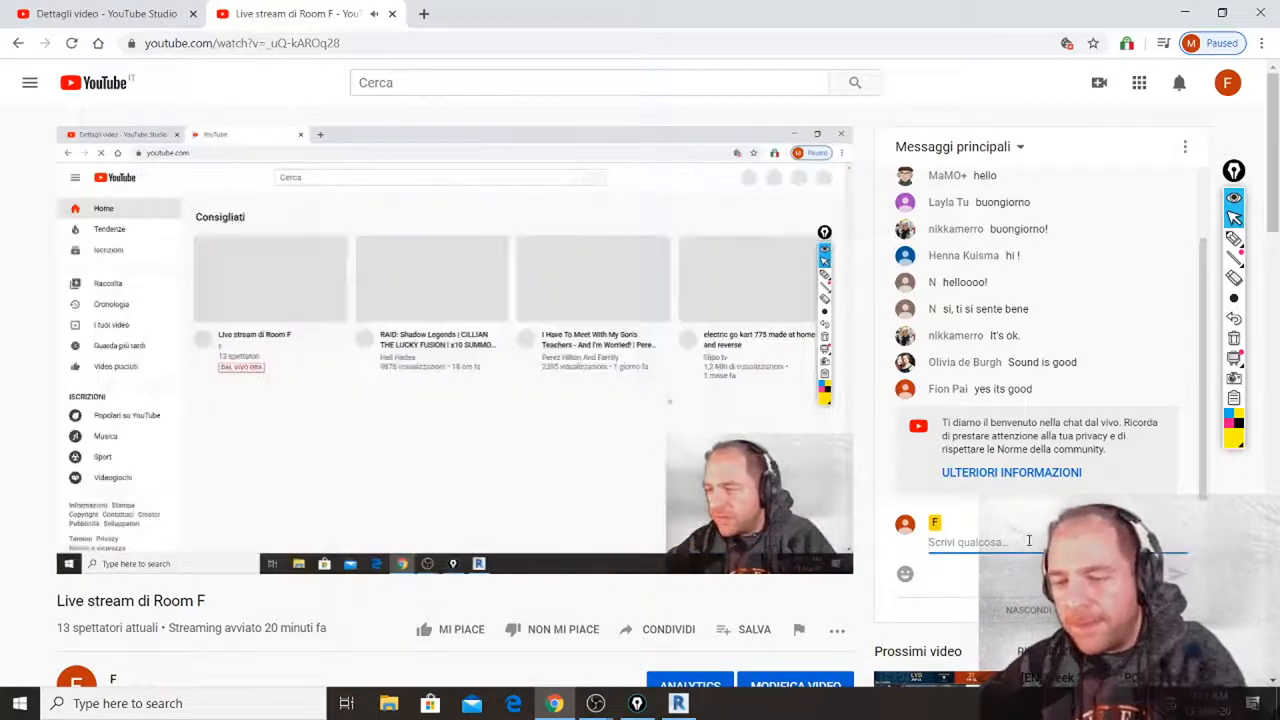
pyautogui.hotkey('ctrl', 'v')
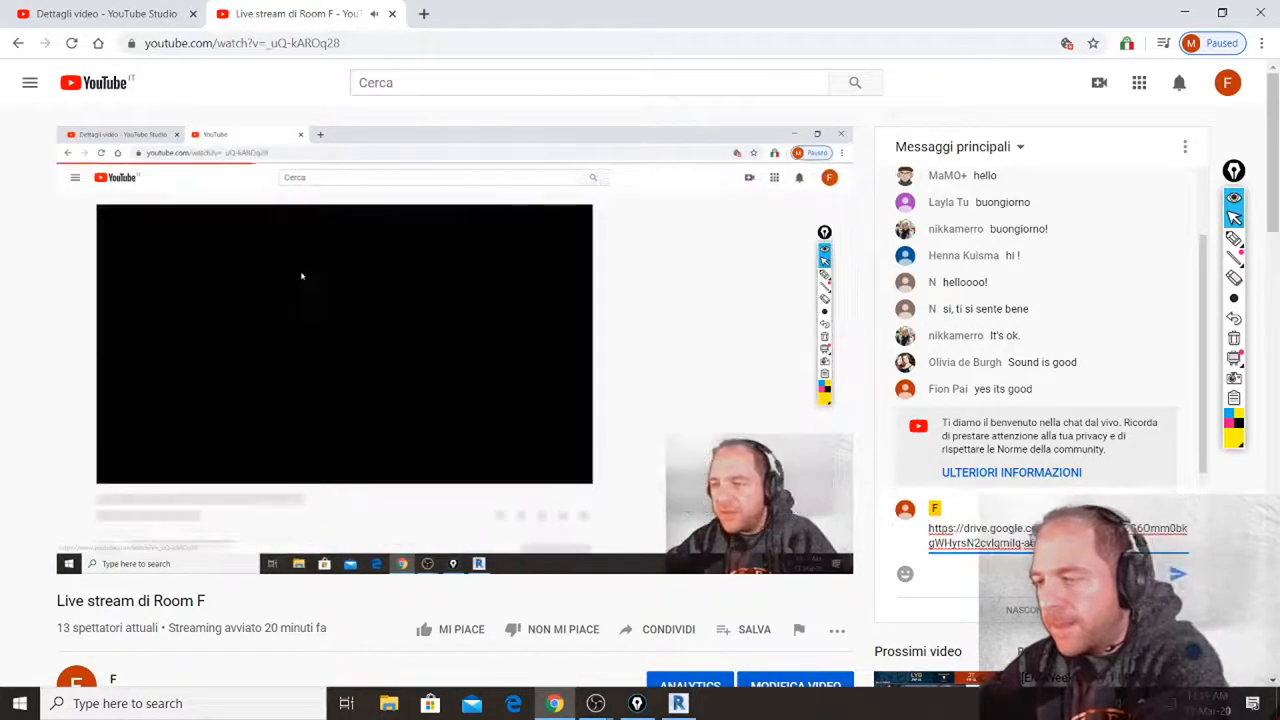
pyautogui.press('Return')
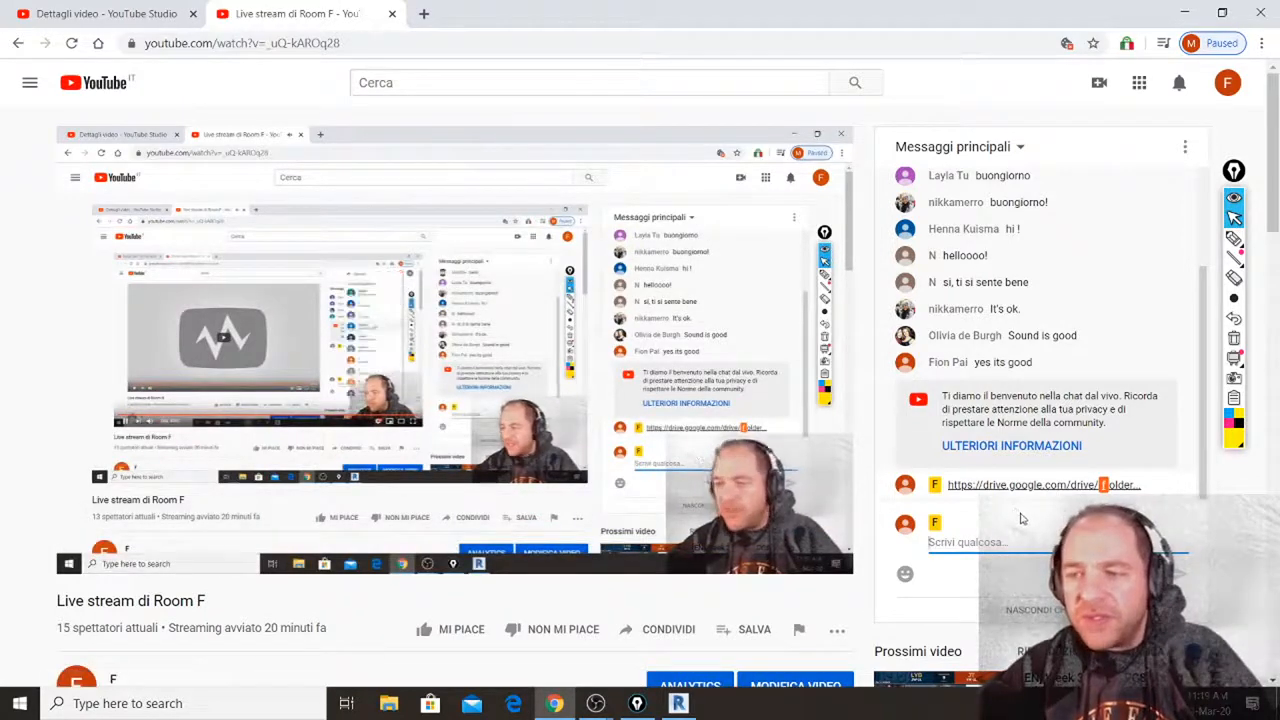
pyautogui.middleClick(267, 10)
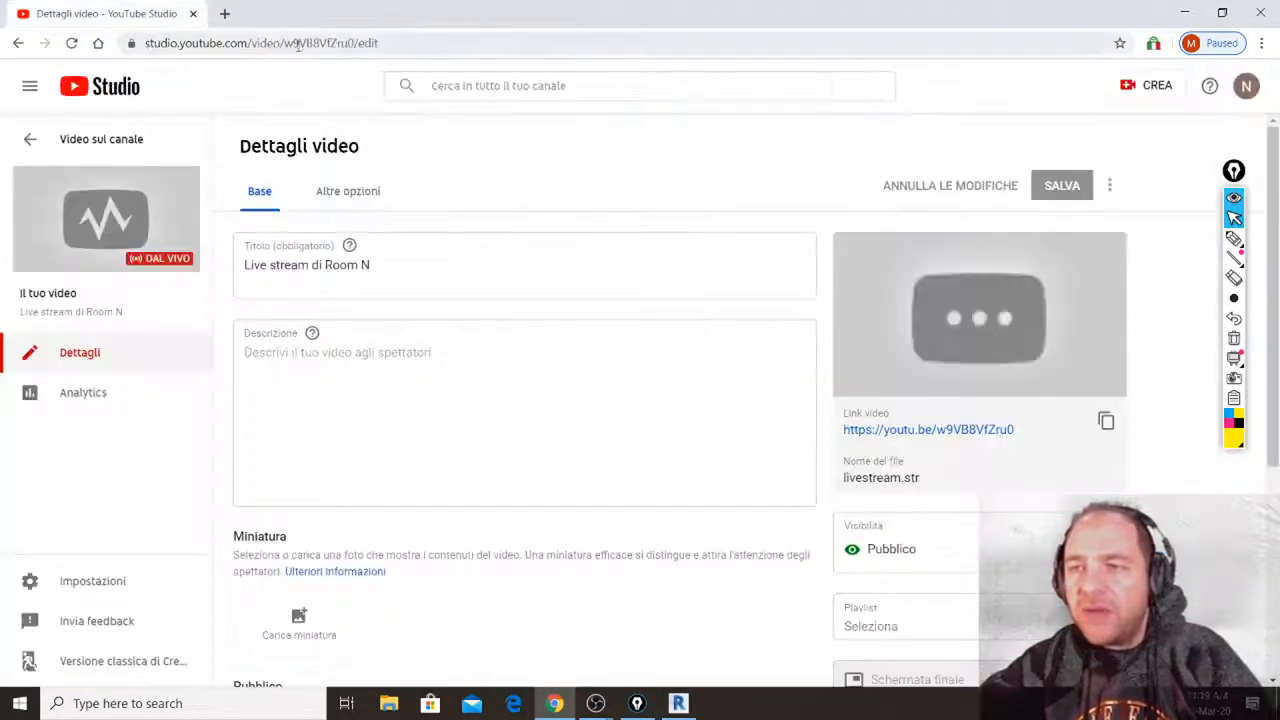
pyautogui.click(1185, 13)
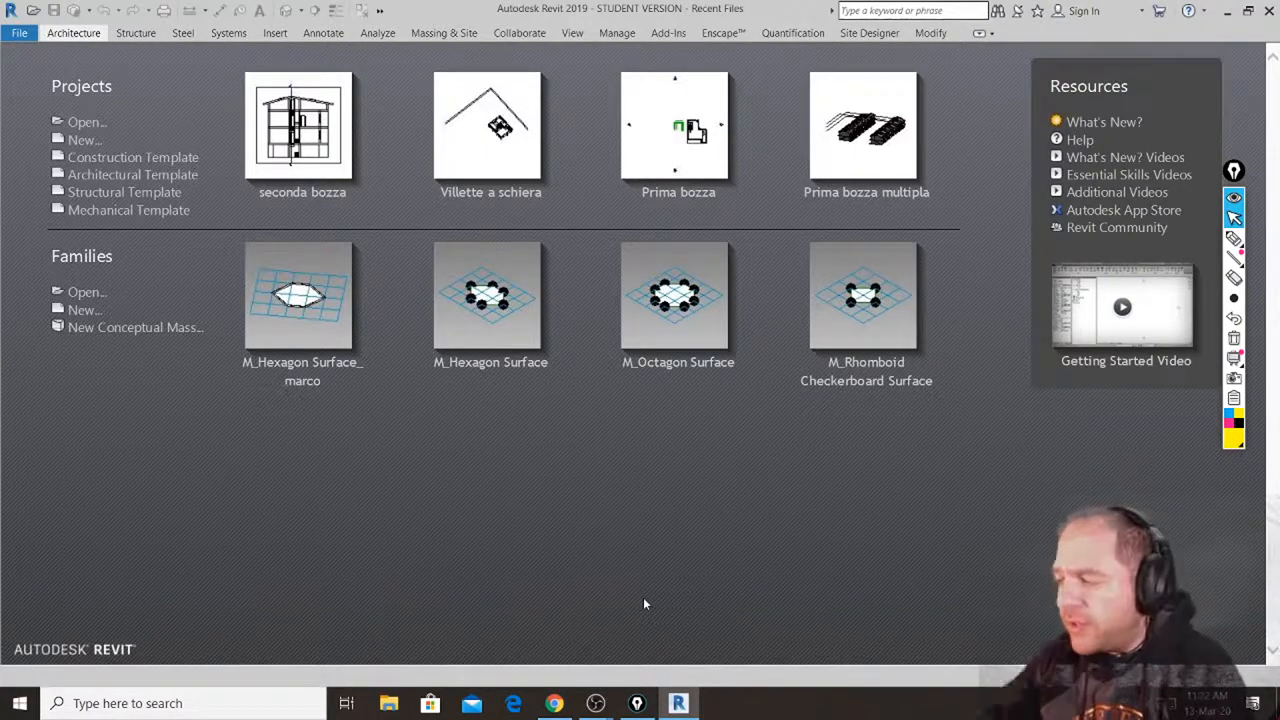
# In Revit's general options, set both the save and the Synchronize with Central reminder intervals to "No reminders".
pyautogui.click(20, 34)
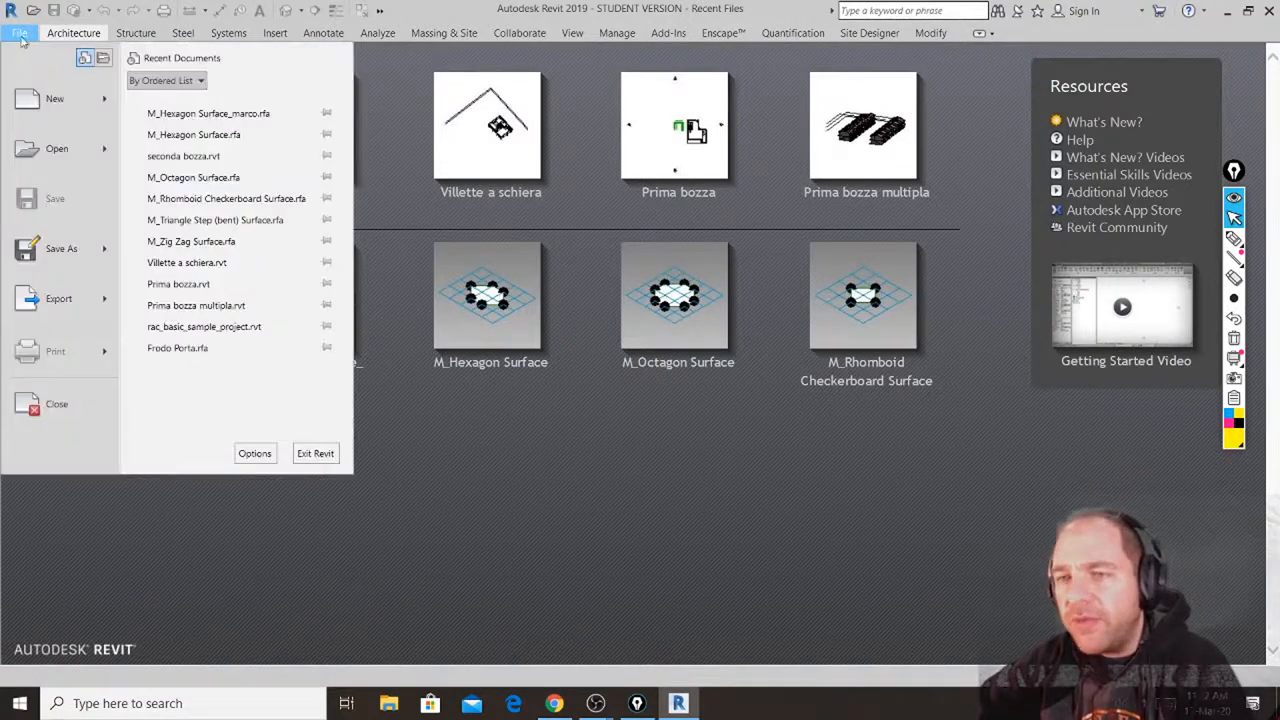
pyautogui.click(255, 454)
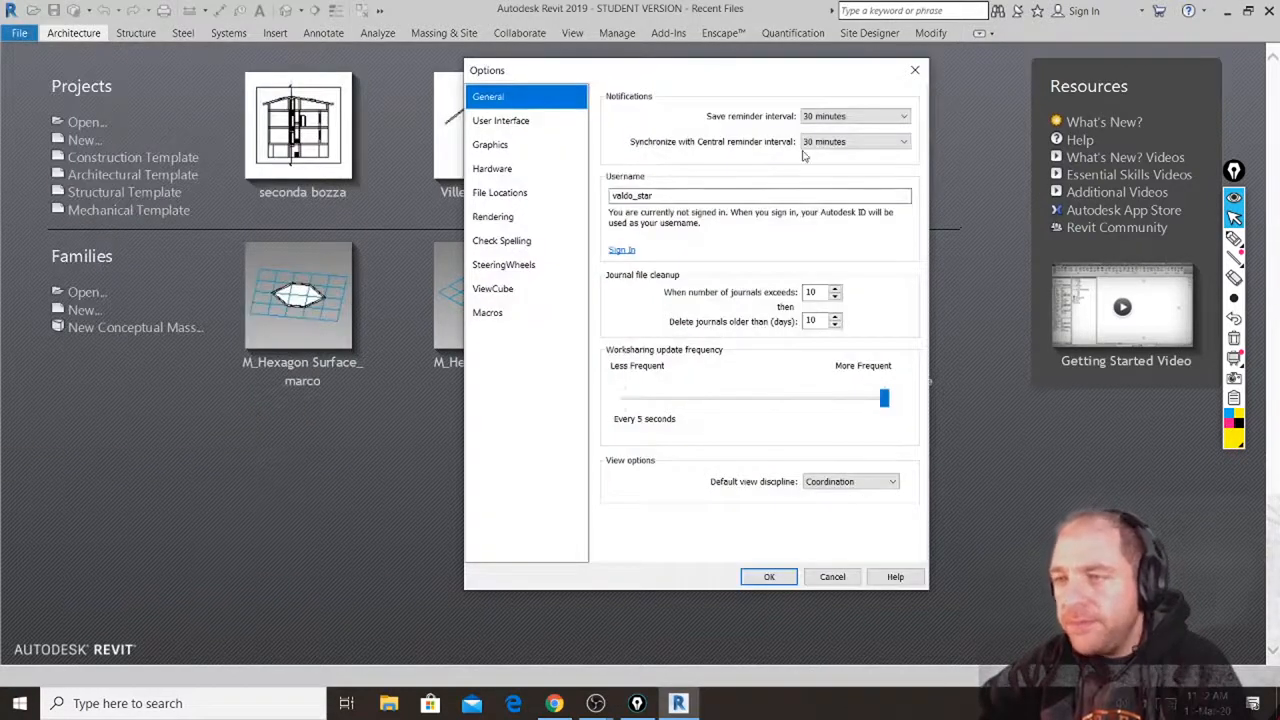
pyautogui.moveTo(590, 77); pyautogui.dragTo(575, 83)
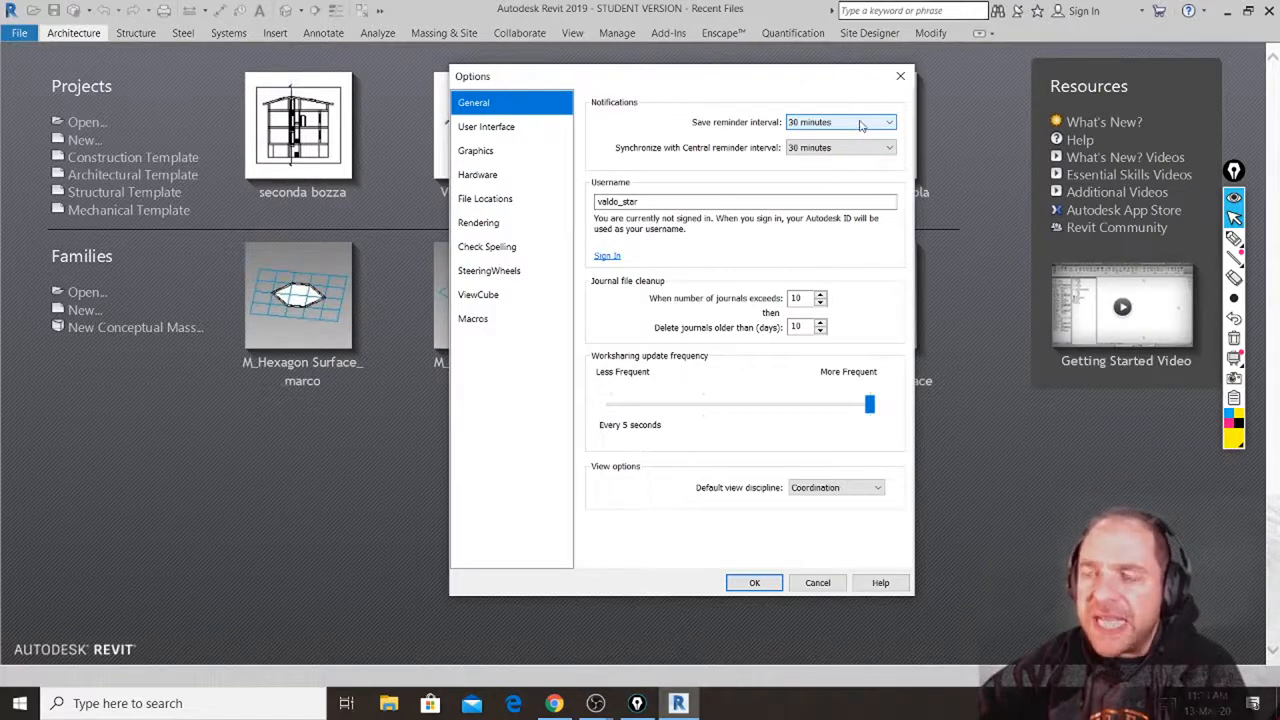
pyautogui.click(860, 125)
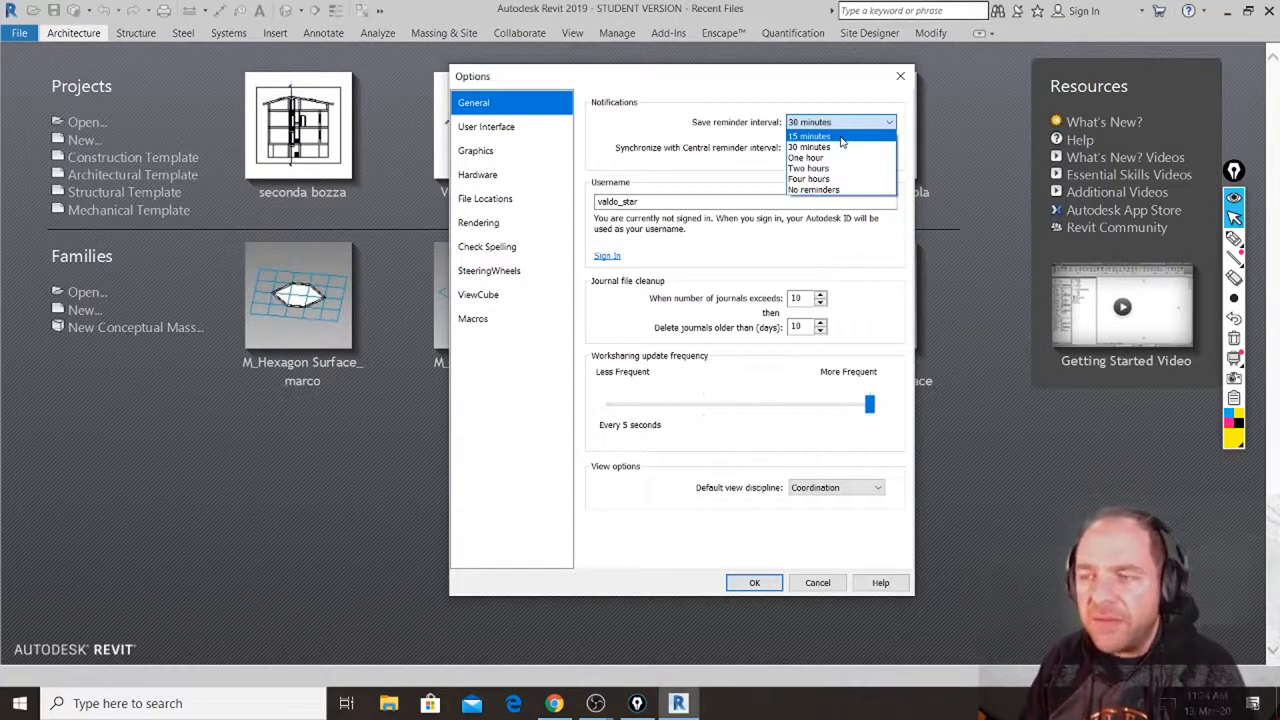
pyautogui.click(836, 193)
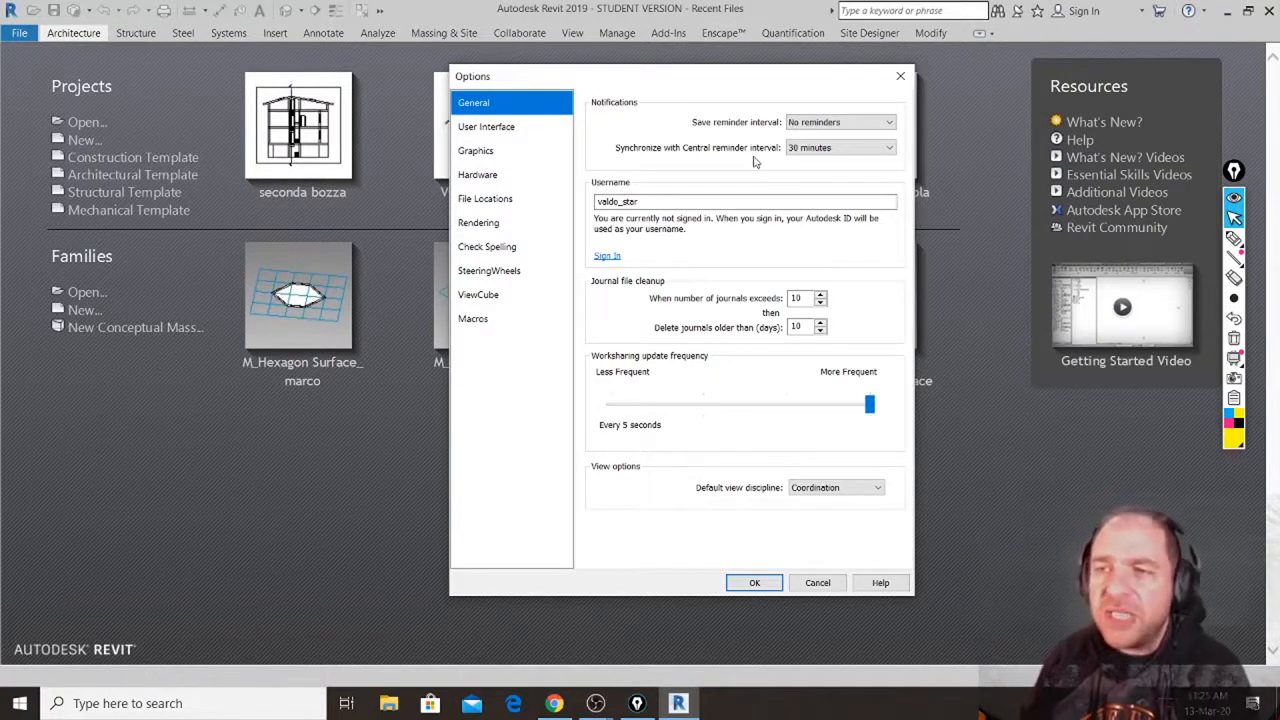
pyautogui.click(889, 148)
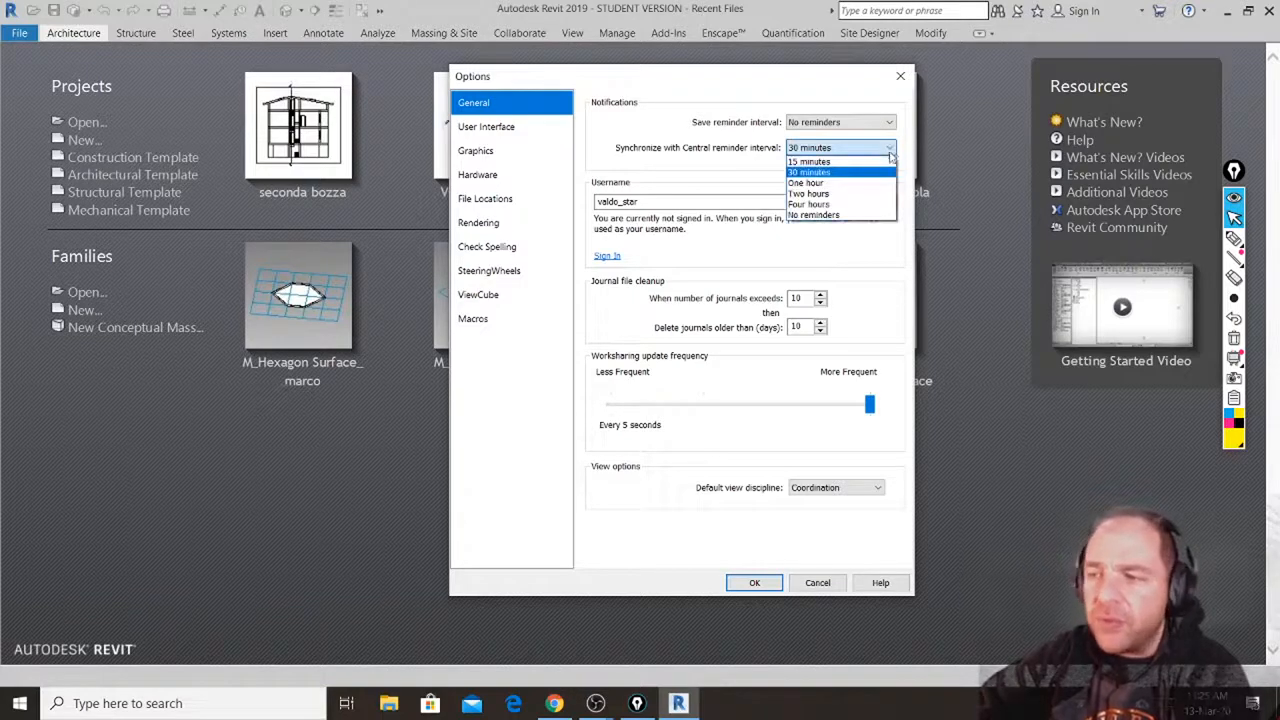
pyautogui.click(848, 216)
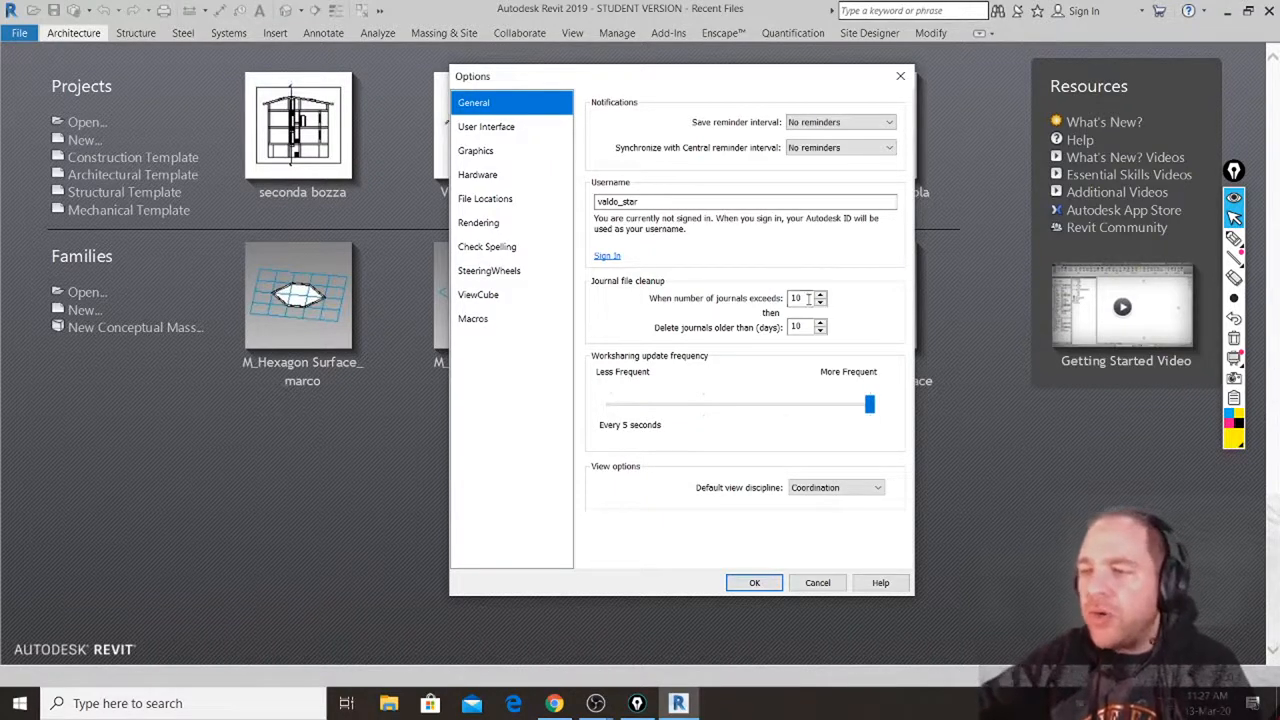
# Set the journal file cleanup to start when the number of journals exceeds 2.
pyautogui.click(820, 304)
pyautogui.click(820, 304)
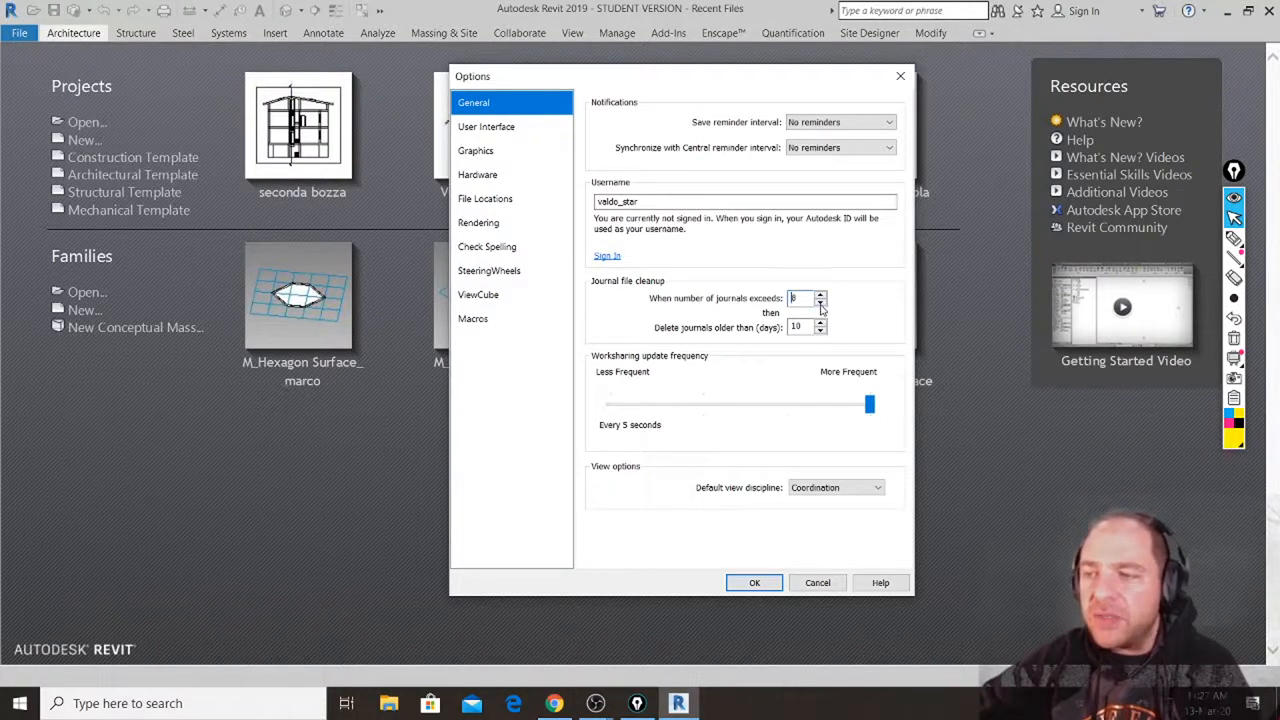
pyautogui.click(820, 304)
pyautogui.click(820, 309)
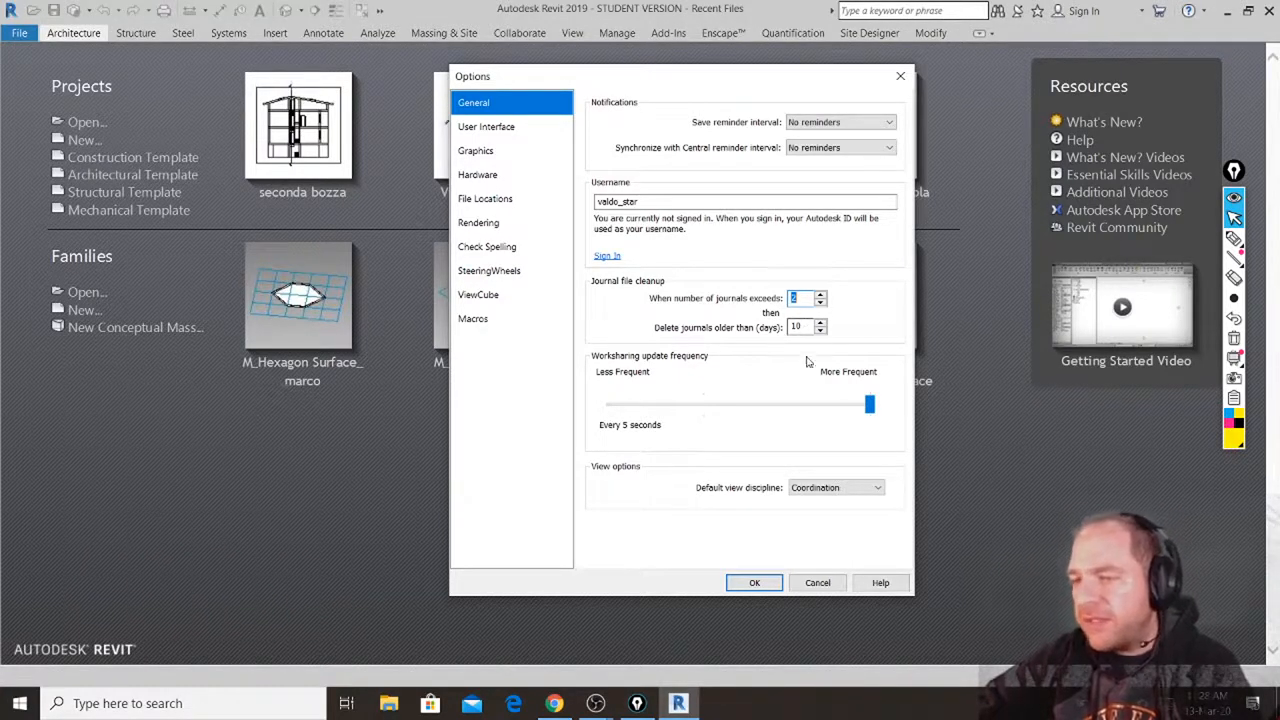
pyautogui.click(803, 297)
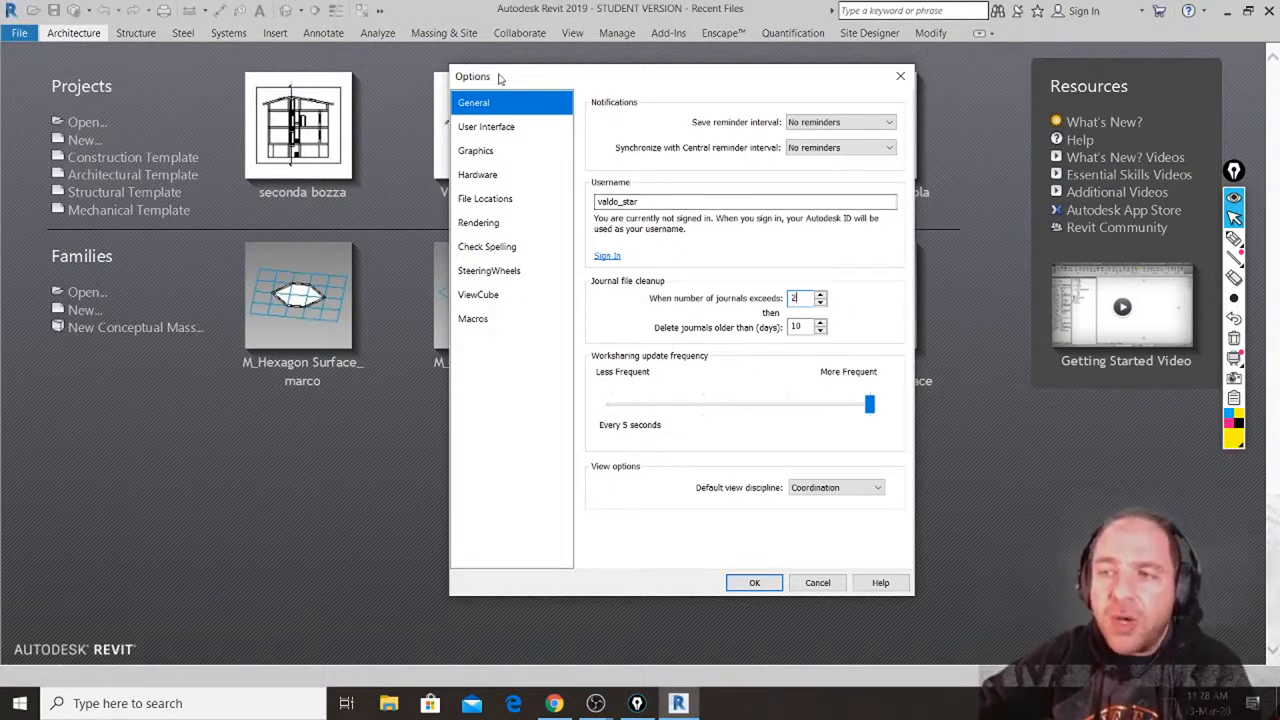
# Turn off "Structure tab and tools" in the User Interface options.
pyautogui.click(494, 134)
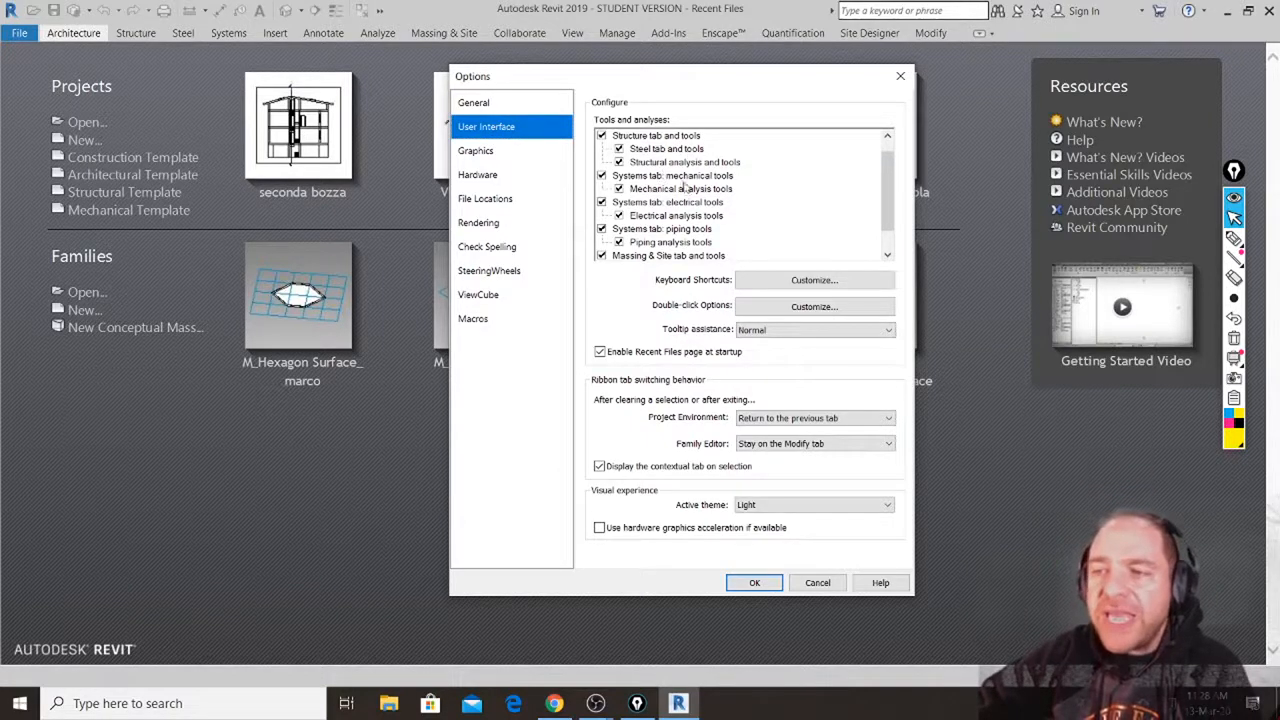
pyautogui.scroll(-2, 672, 164)
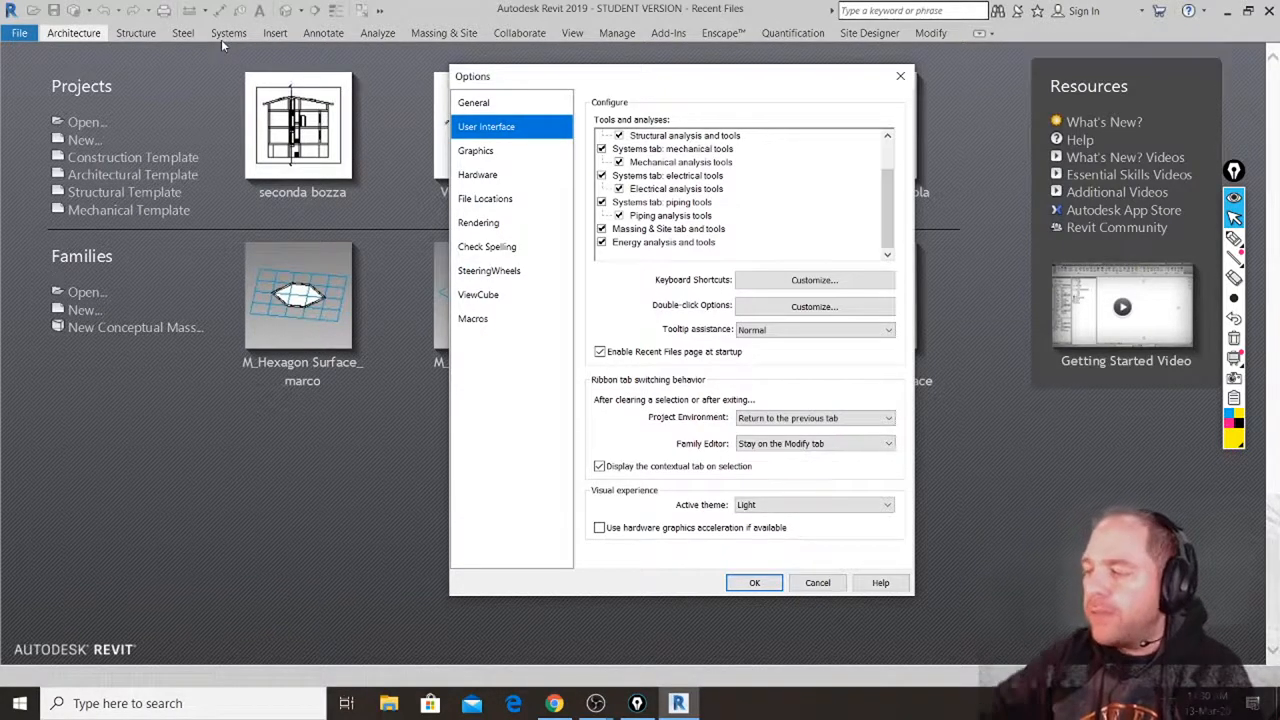
pyautogui.scroll(1, 738, 214)
pyautogui.scroll(1, 738, 214)
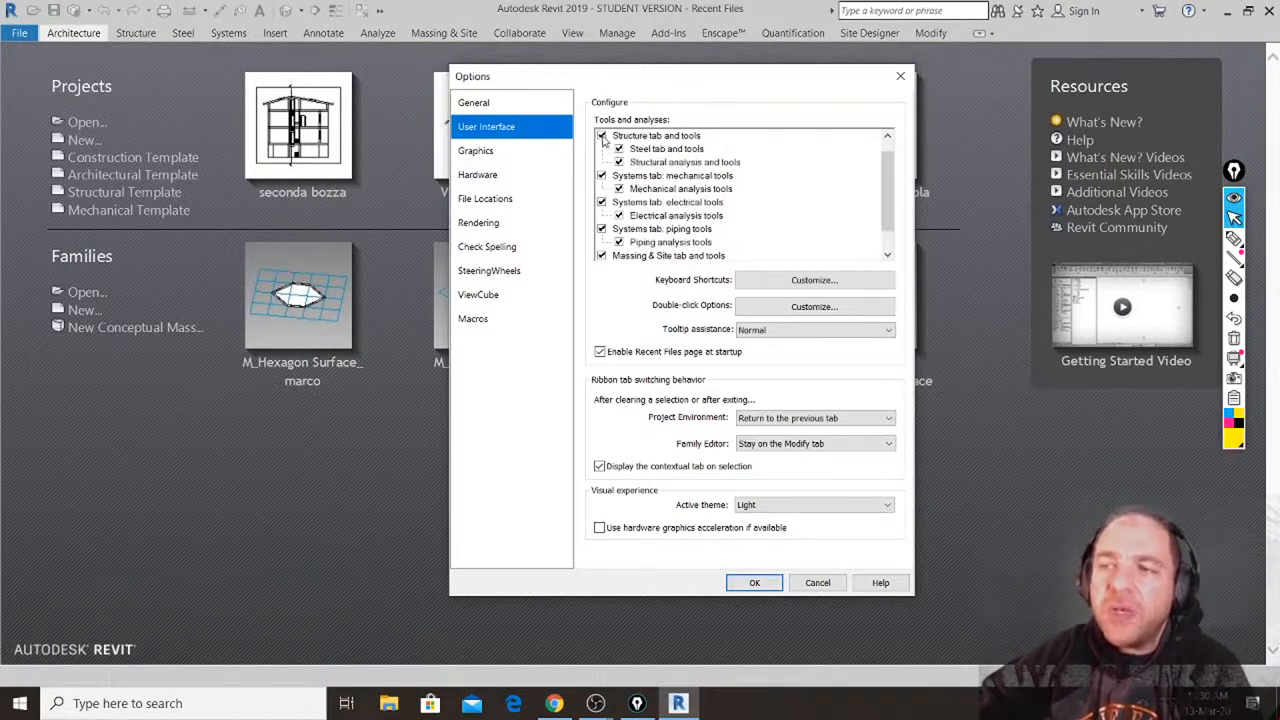
pyautogui.scroll(1, 603, 142)
pyautogui.click(602, 144)
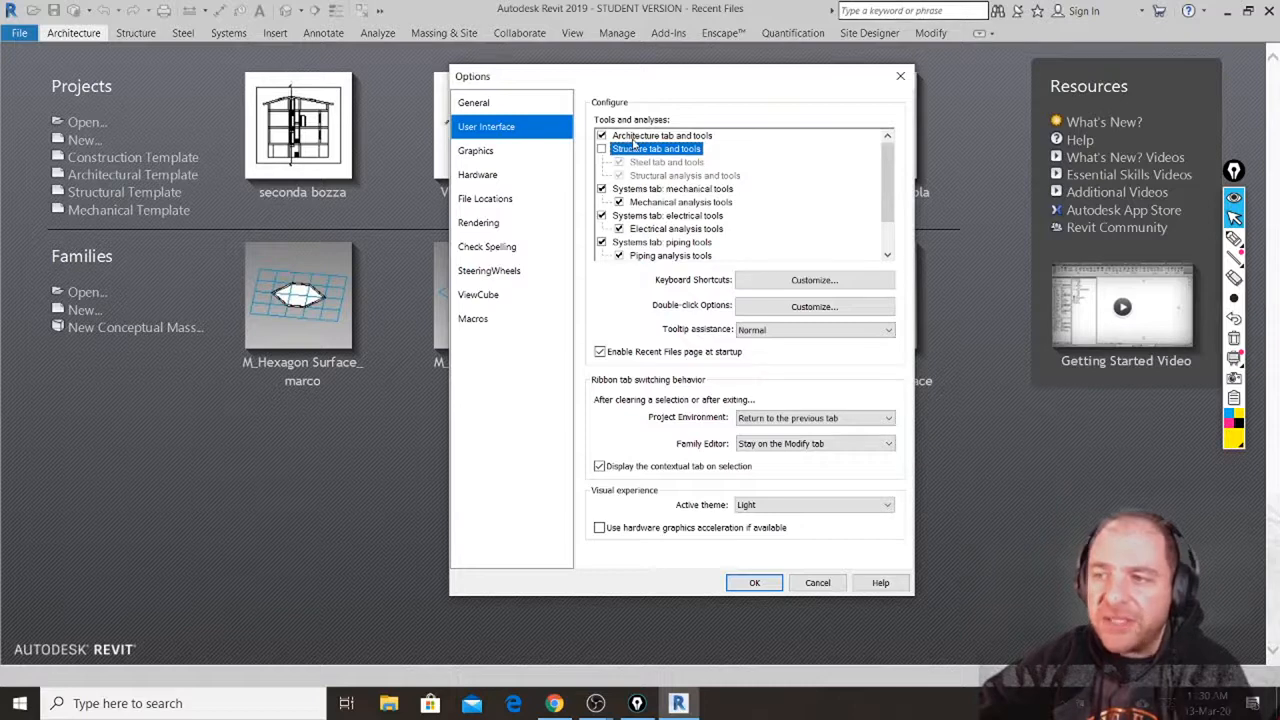
# Turn off the mechanical, electrical and piping Systems tools and "Energy analysis and tools", and apply the options.
pyautogui.scroll(-1, 641, 167)
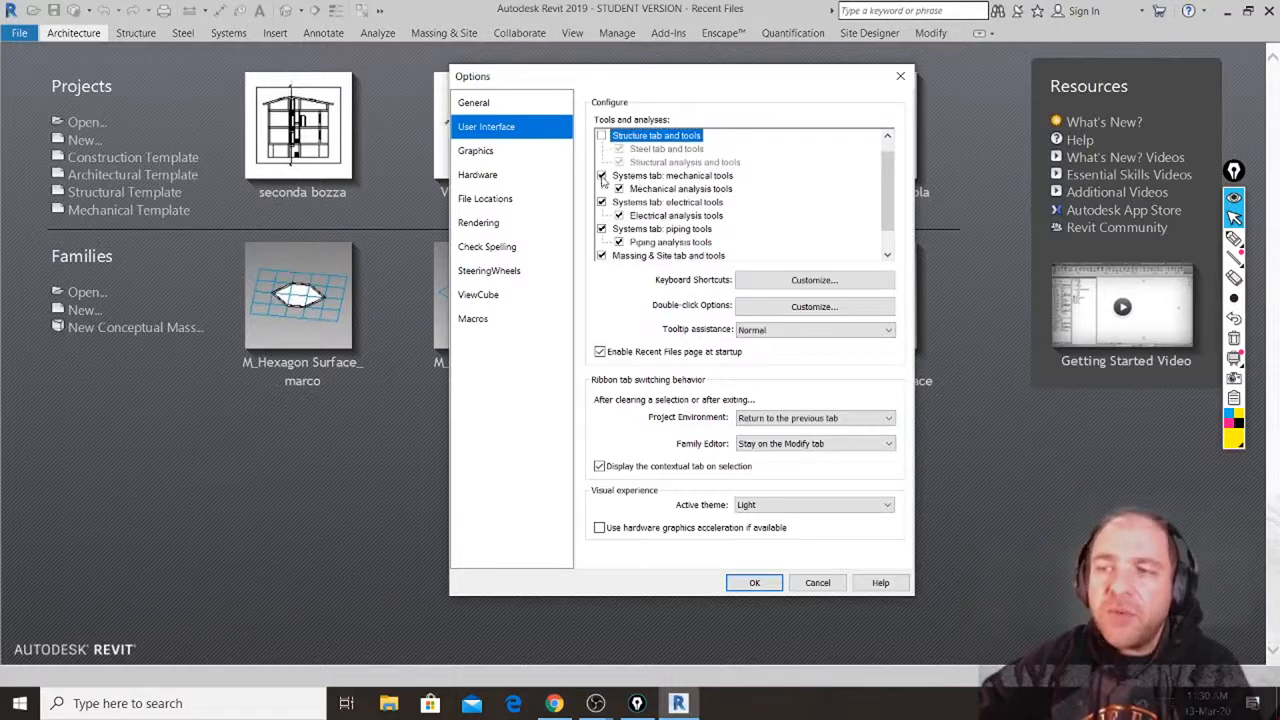
pyautogui.click(601, 176)
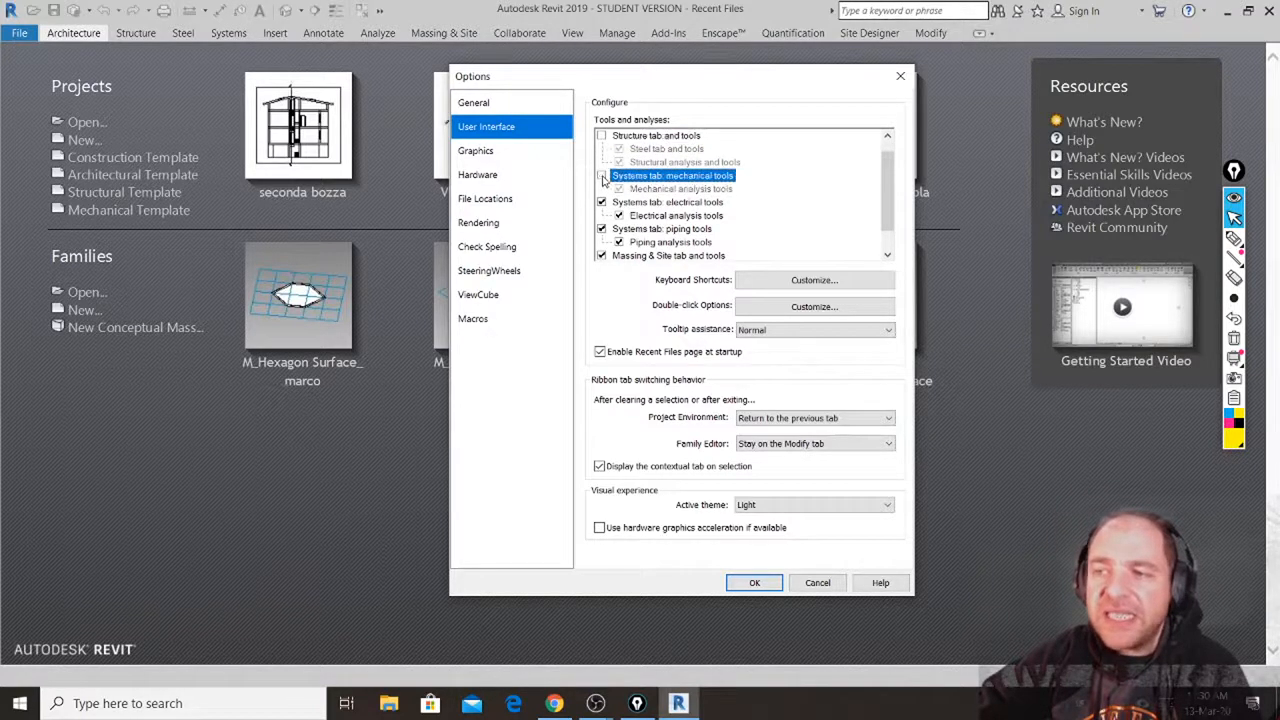
pyautogui.click(601, 202)
pyautogui.click(601, 229)
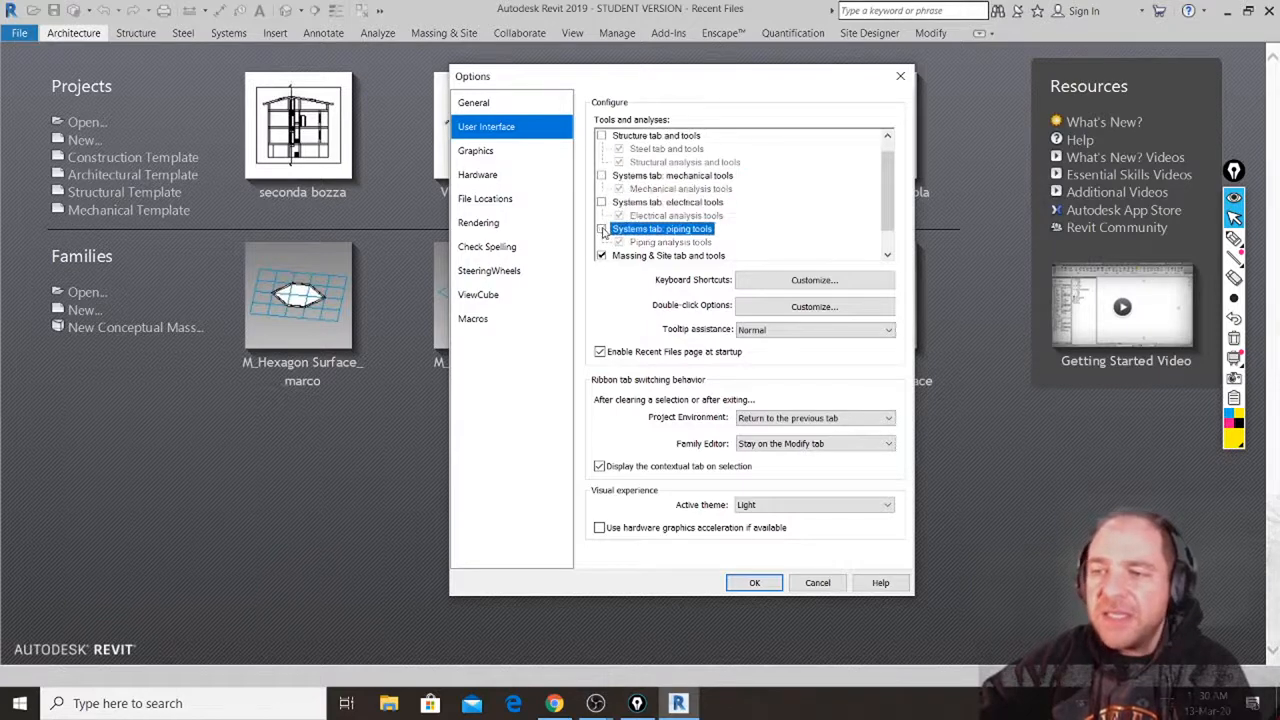
pyautogui.scroll(-2, 639, 183)
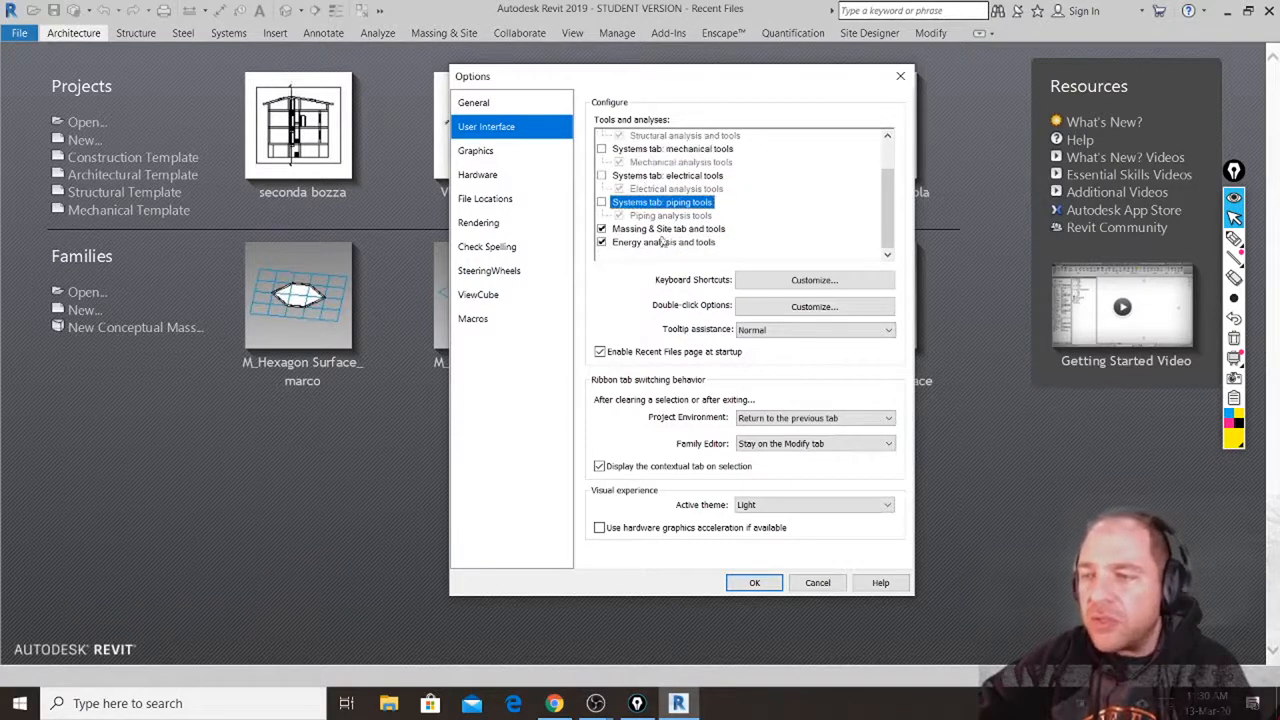
pyautogui.click(601, 243)
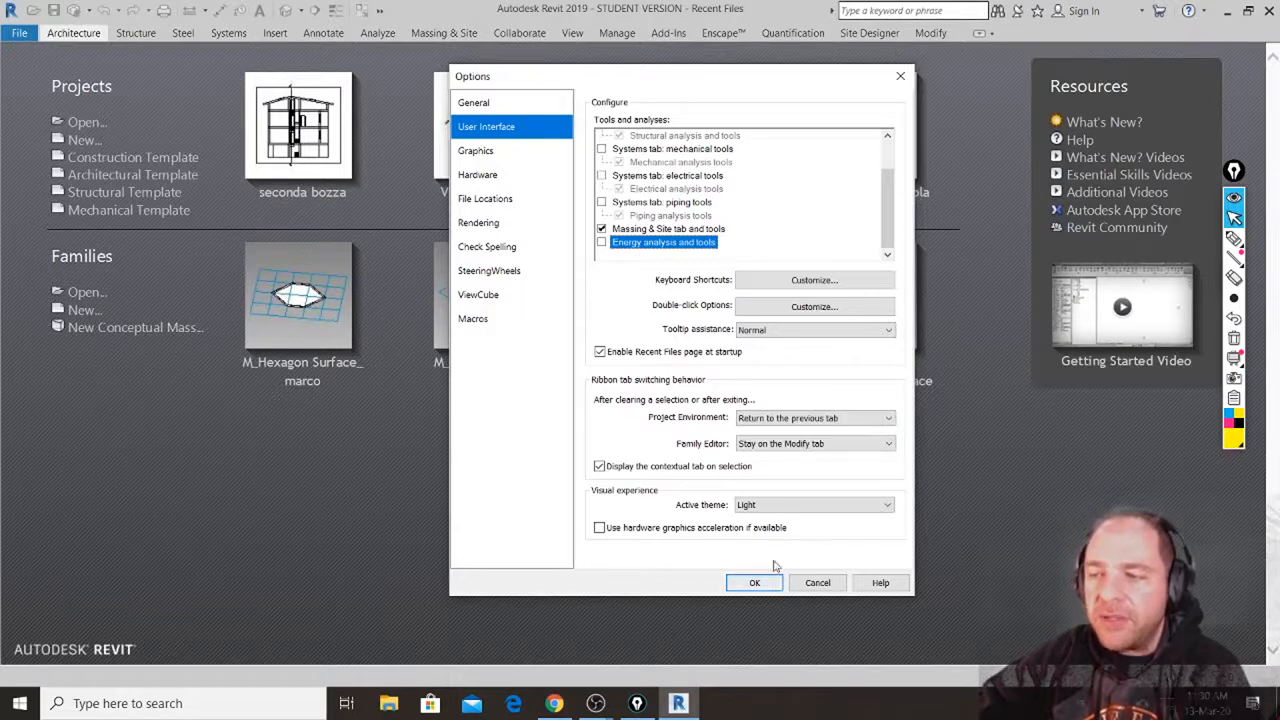
pyautogui.click(756, 586)
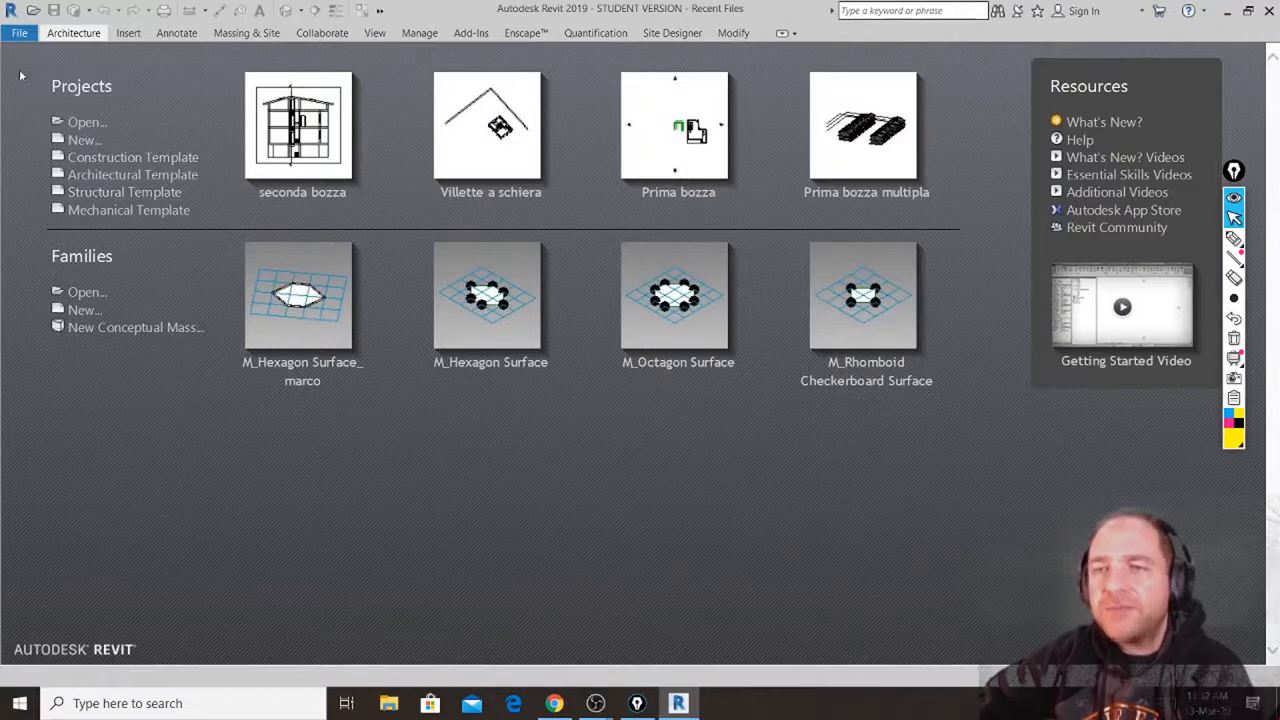
# Remove the Construction Template from the project template files in the file location options.
pyautogui.click(20, 34)
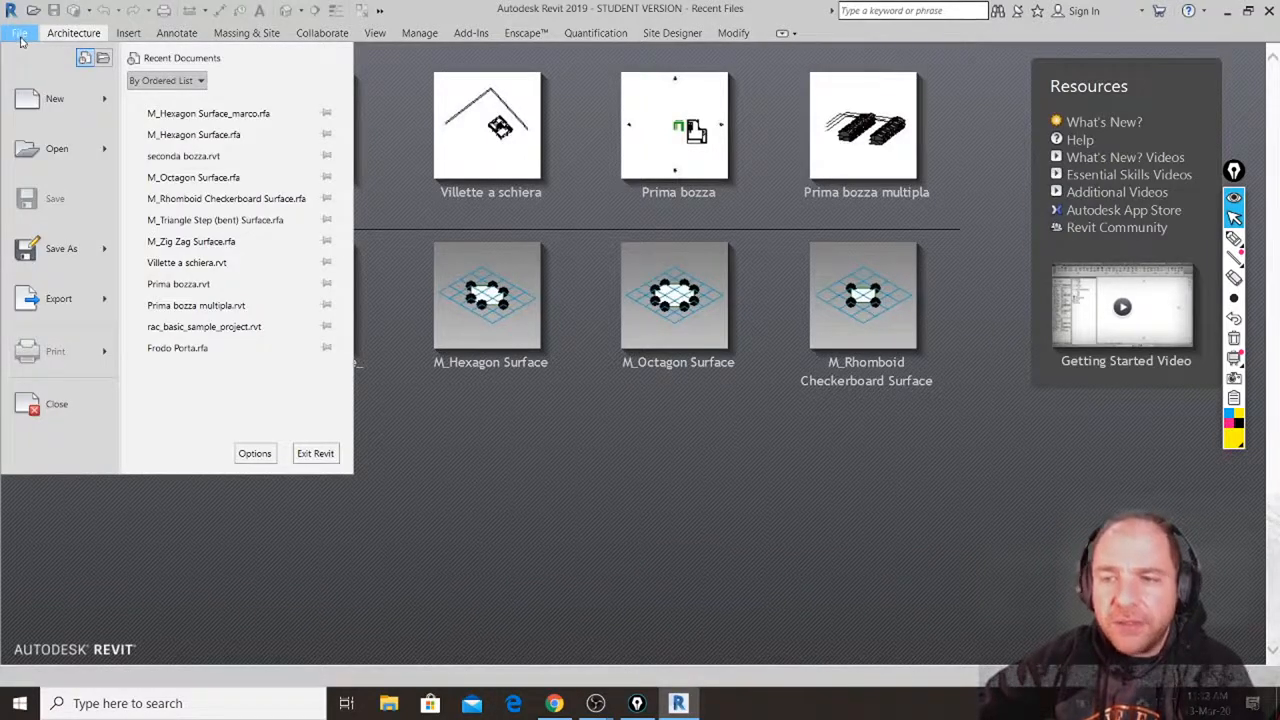
pyautogui.click(255, 454)
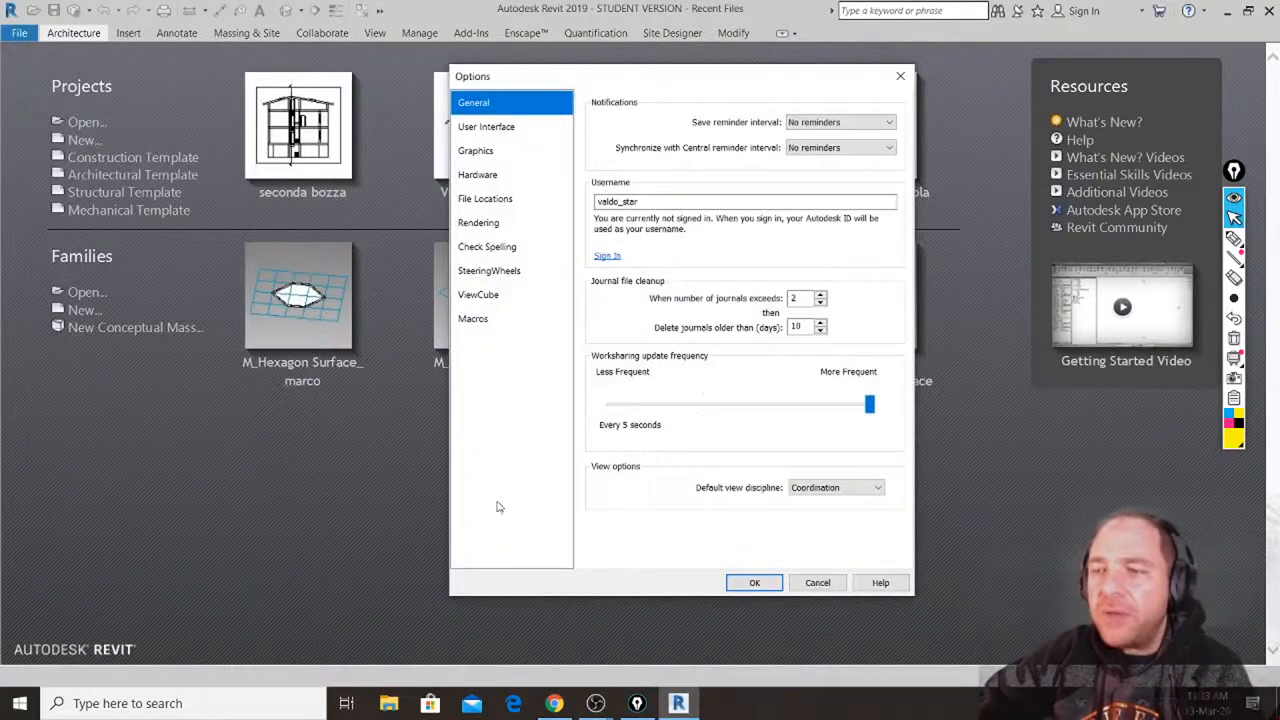
pyautogui.click(500, 203)
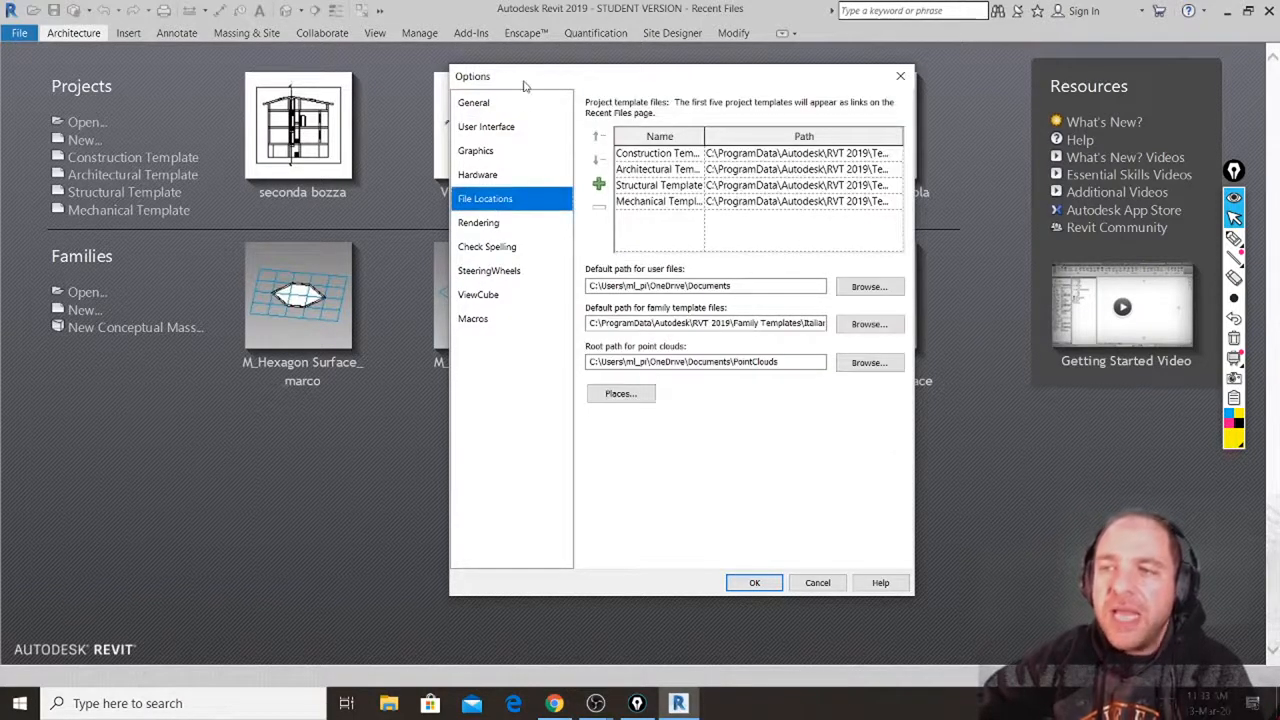
pyautogui.moveTo(530, 81)
pyautogui.mouseDown()
pyautogui.moveTo(547, 79)
pyautogui.moveTo(478, 110)
pyautogui.moveTo(518, 117)
pyautogui.moveTo(522, 98)
pyautogui.mouseUp()
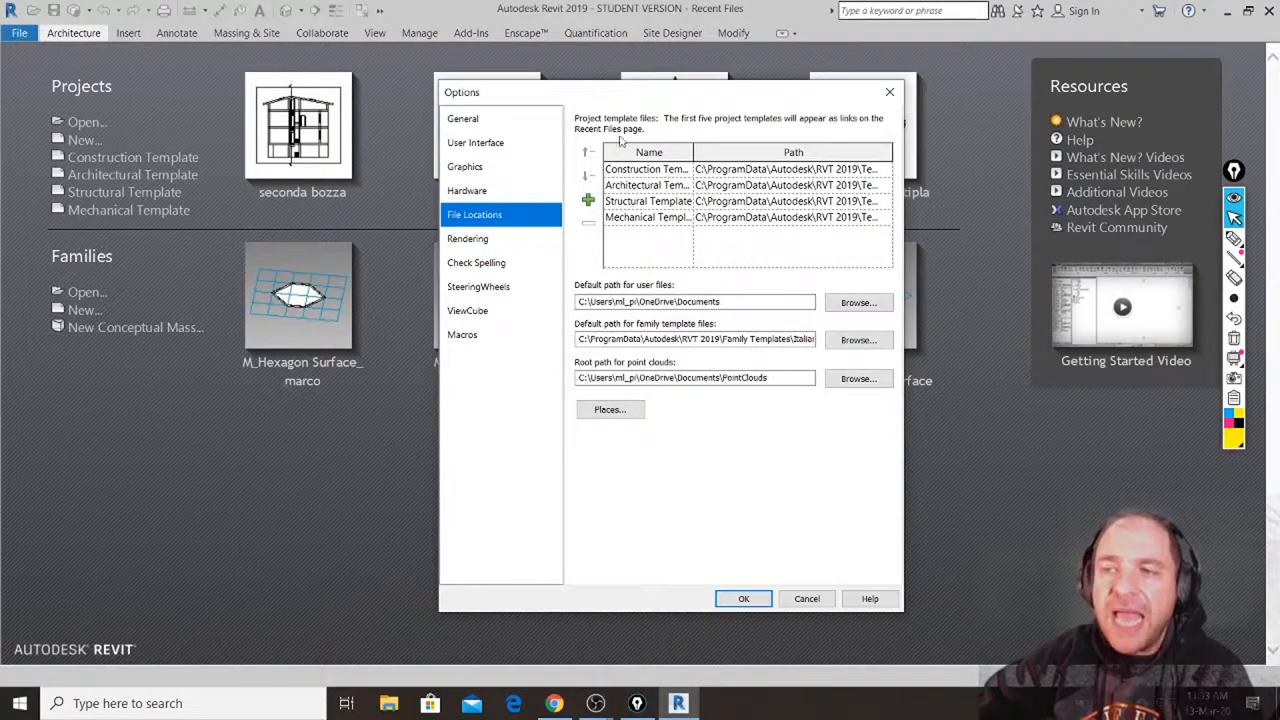
pyautogui.moveTo(622, 101); pyautogui.dragTo(422, 95)
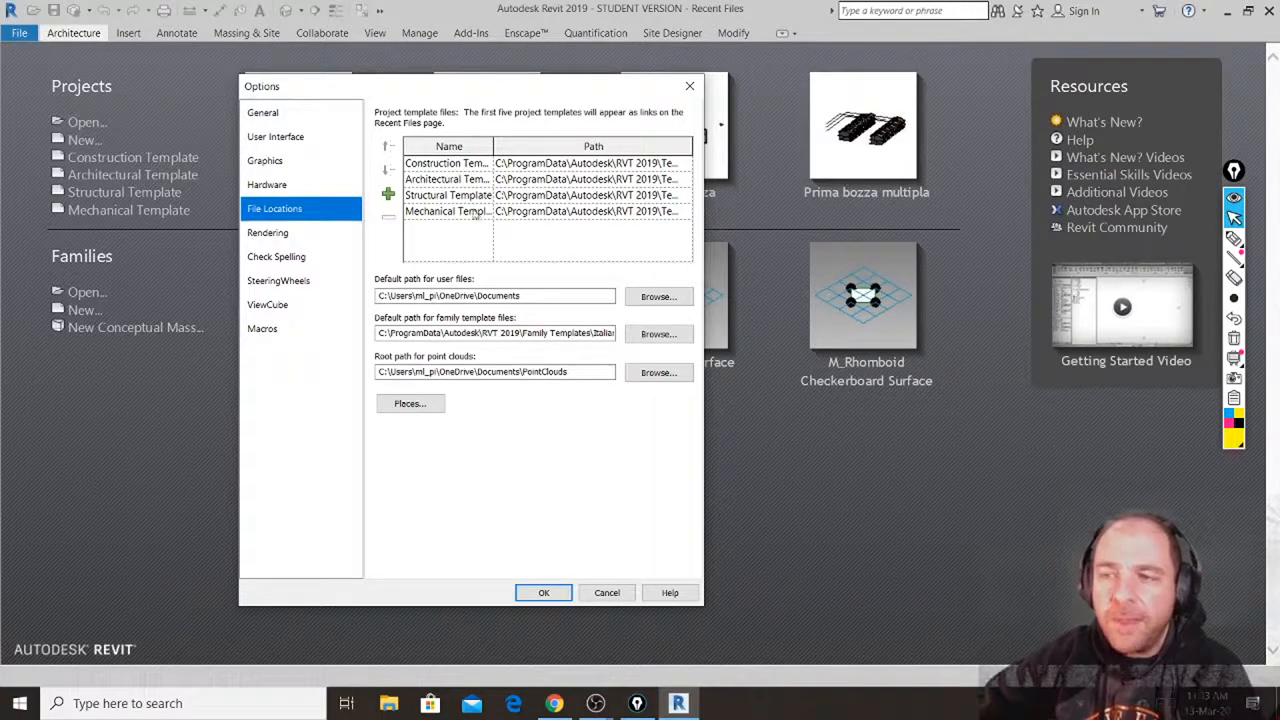
pyautogui.click(427, 166)
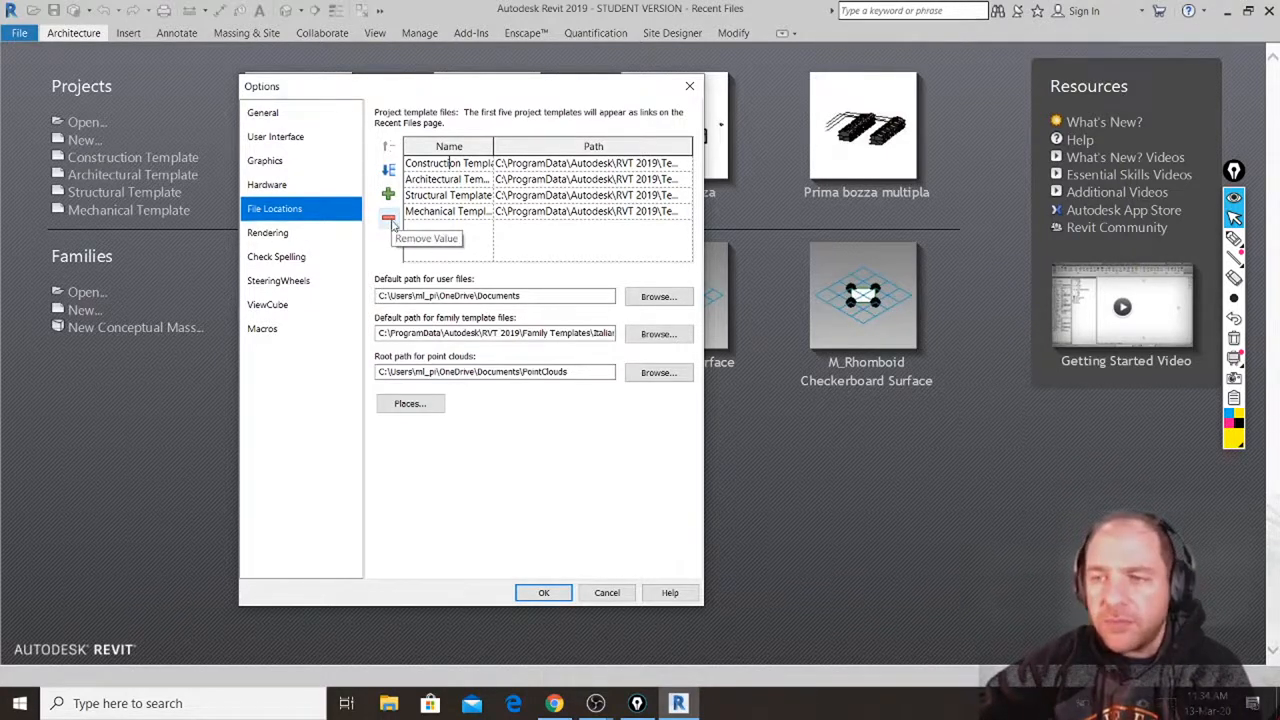
pyautogui.click(389, 219)
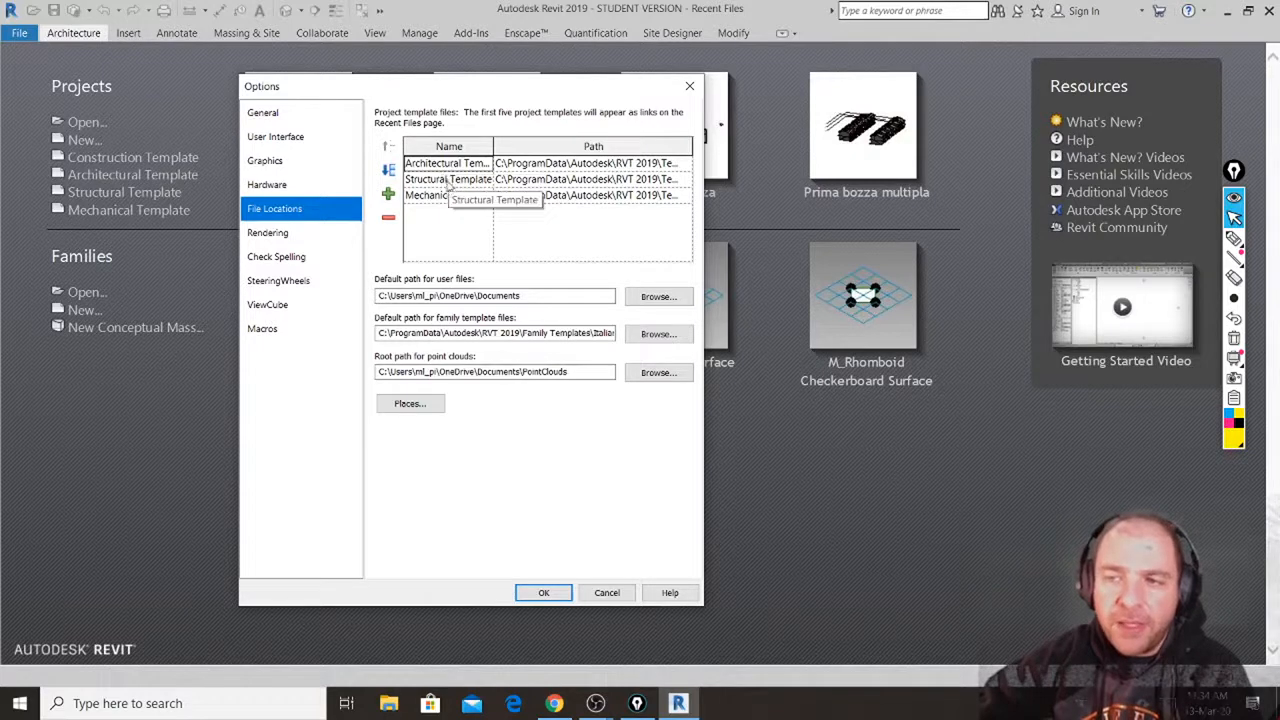
# Remove the Structural and Mechanical templates from the project template files and apply the options.
pyautogui.click(447, 180)
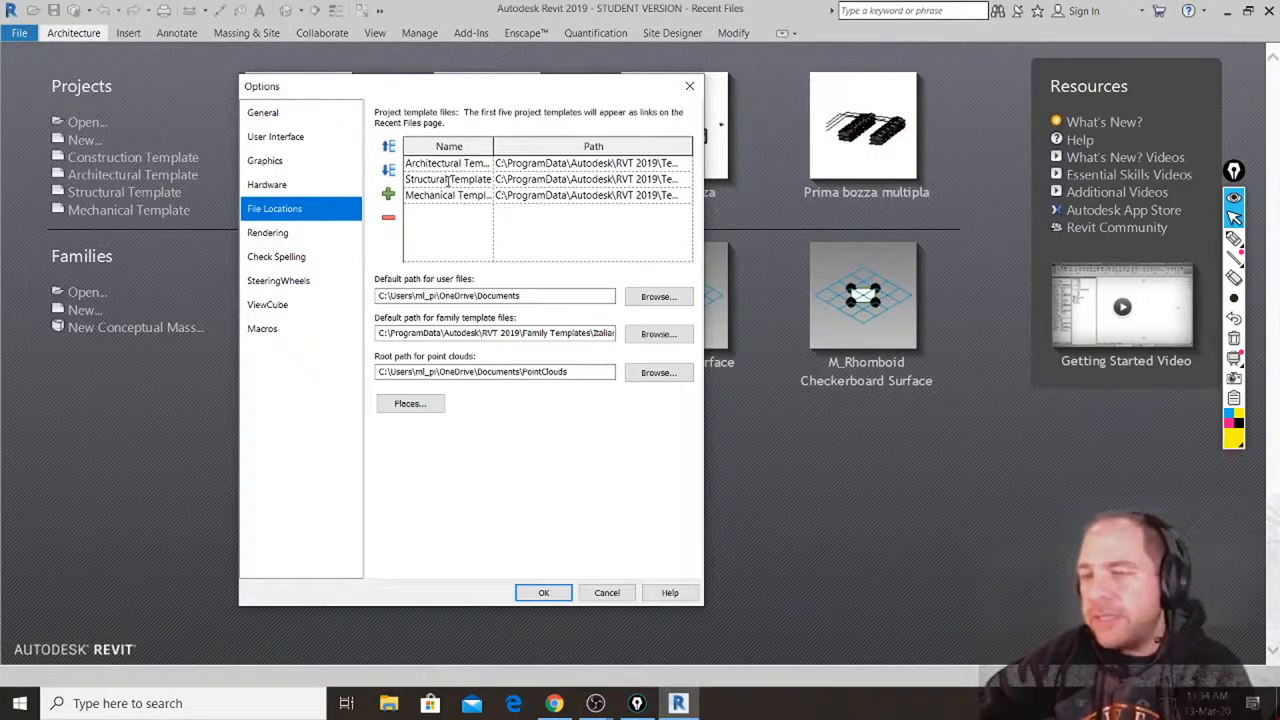
pyautogui.click(388, 218)
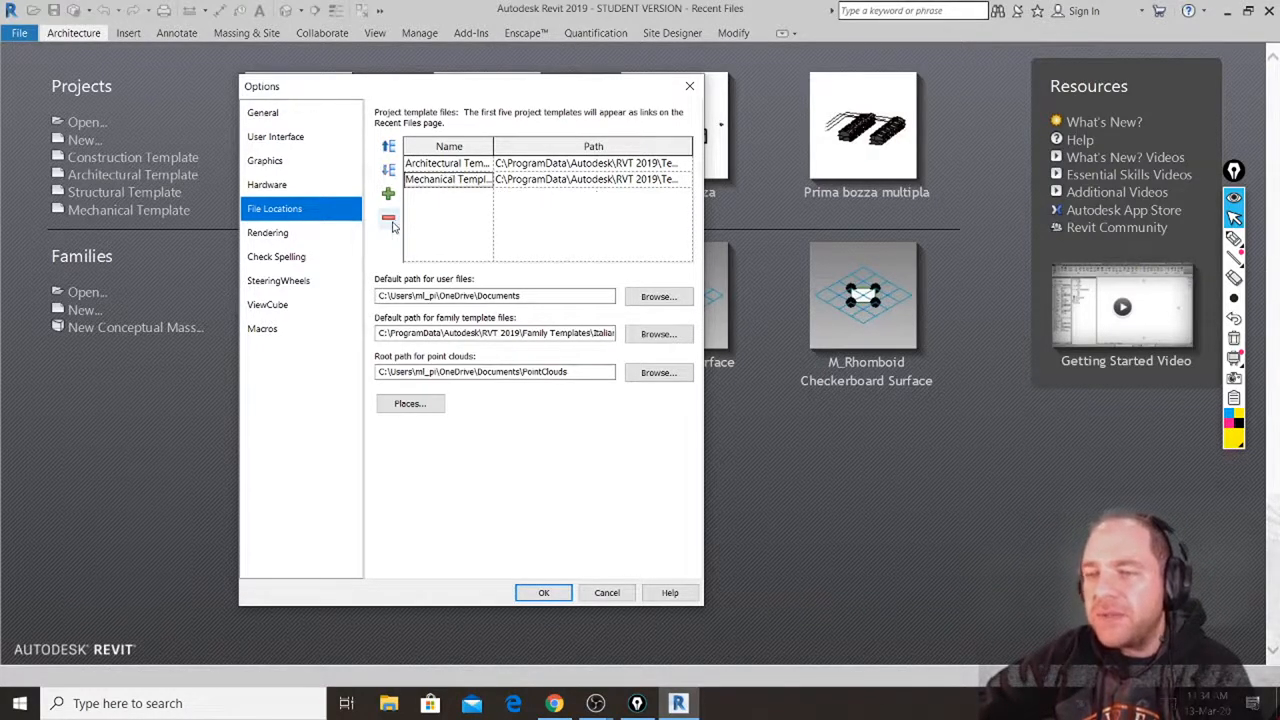
pyautogui.click(455, 181)
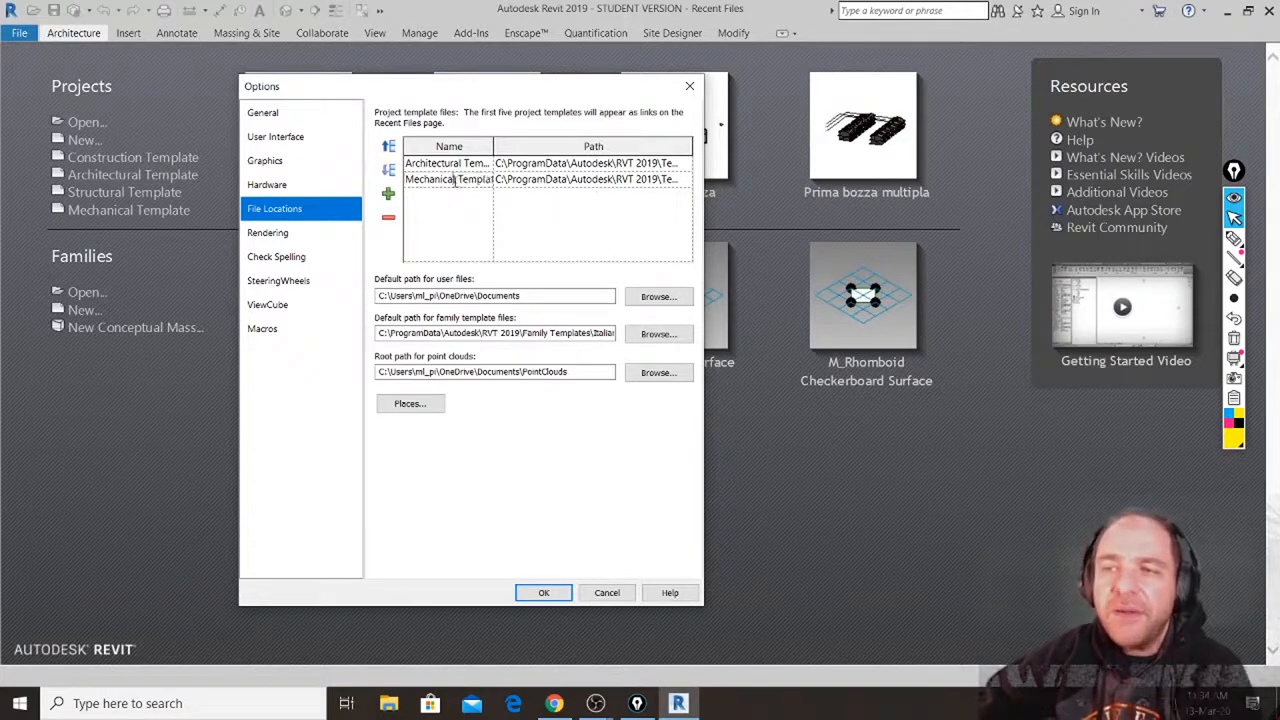
pyautogui.click(391, 222)
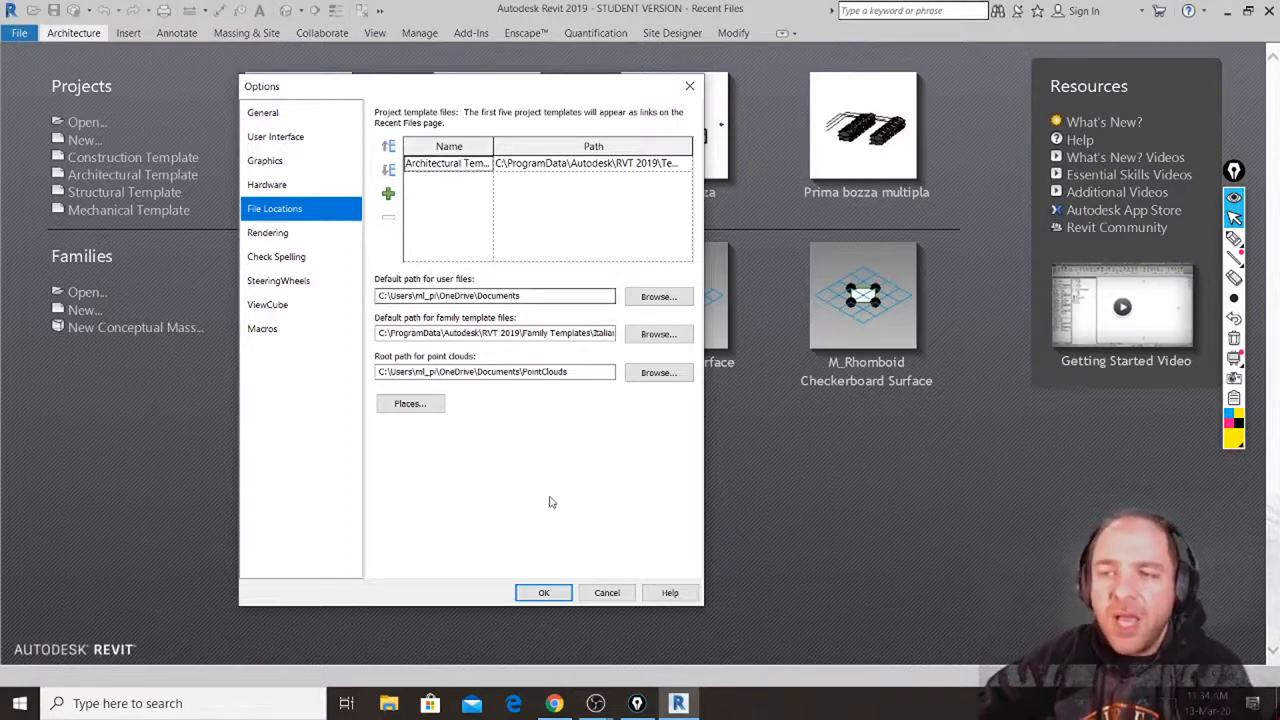
pyautogui.click(557, 596)
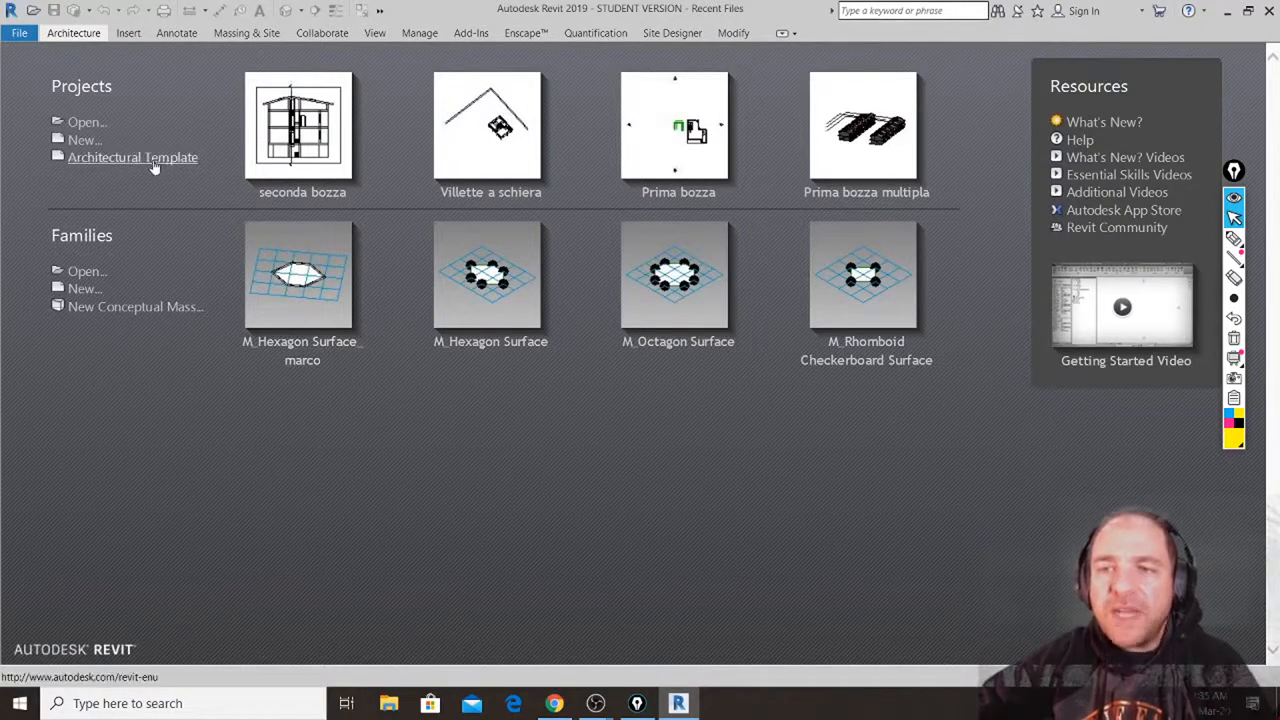
# Create a new project from the Architectural Template.
pyautogui.click(150, 166)
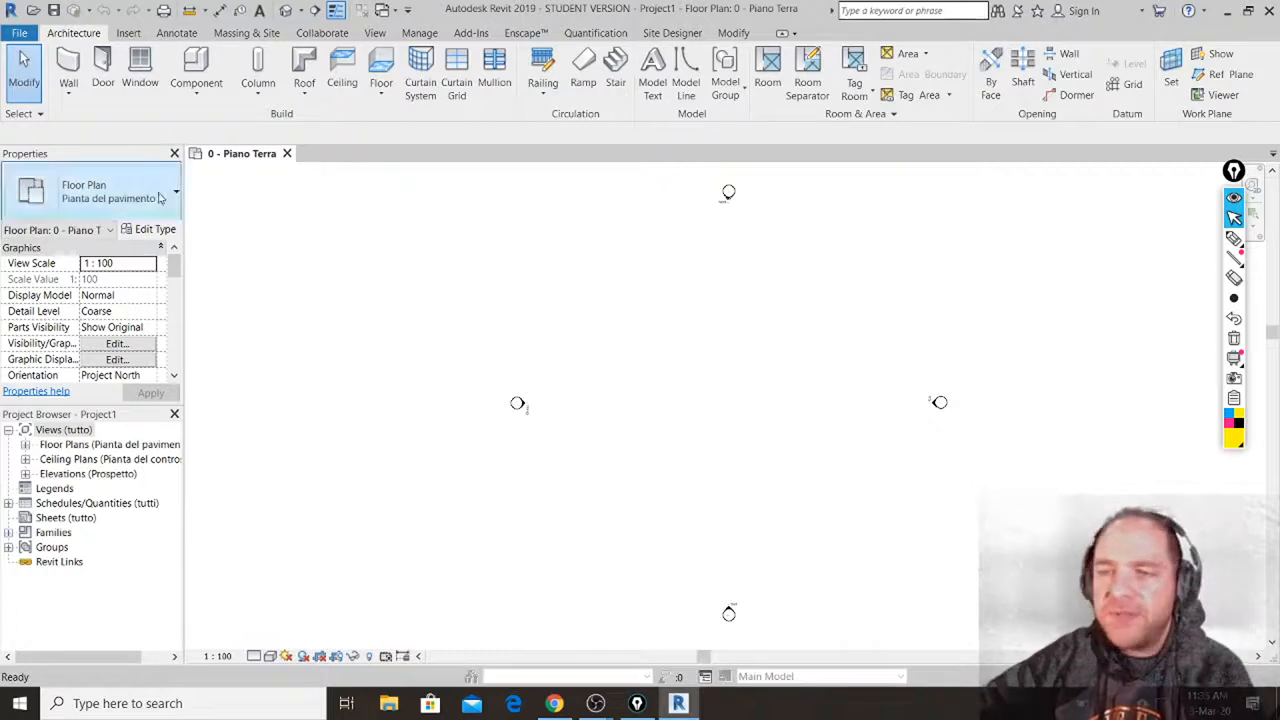
# Start the Wall tool and examine which wall types the template offers, then exit without placing a wall.
pyautogui.click(78, 64)
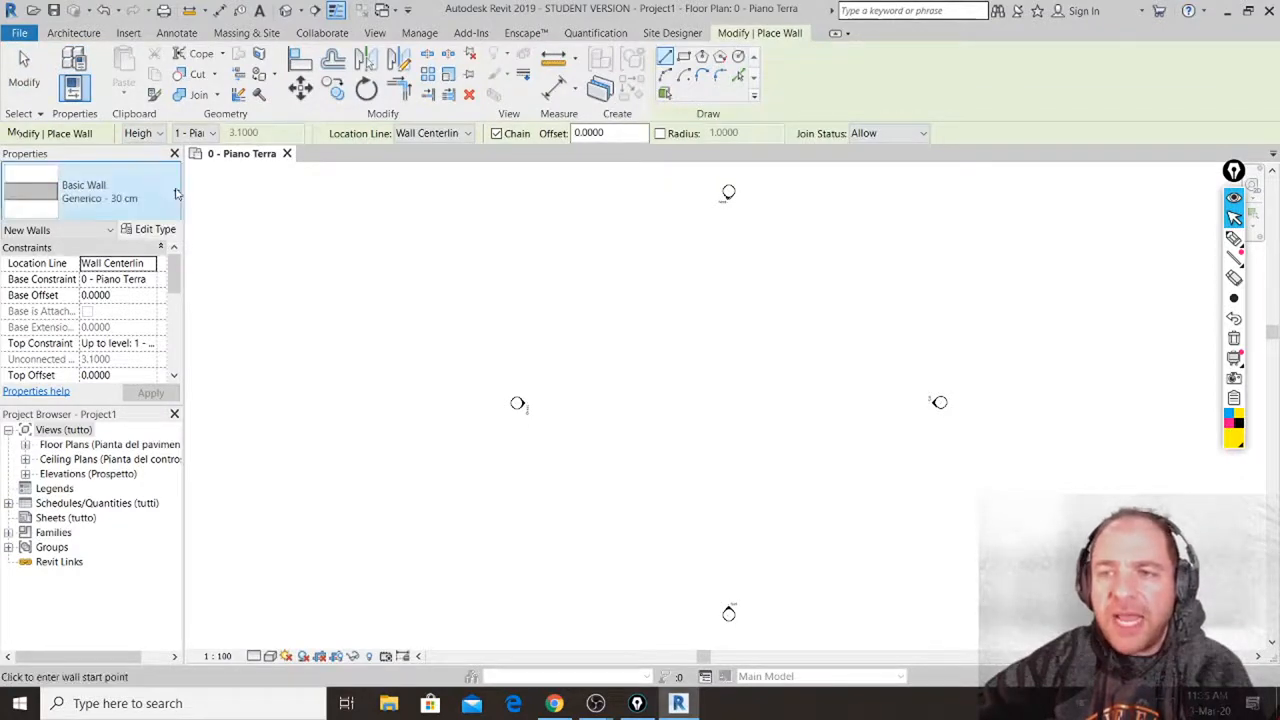
pyautogui.click(176, 192)
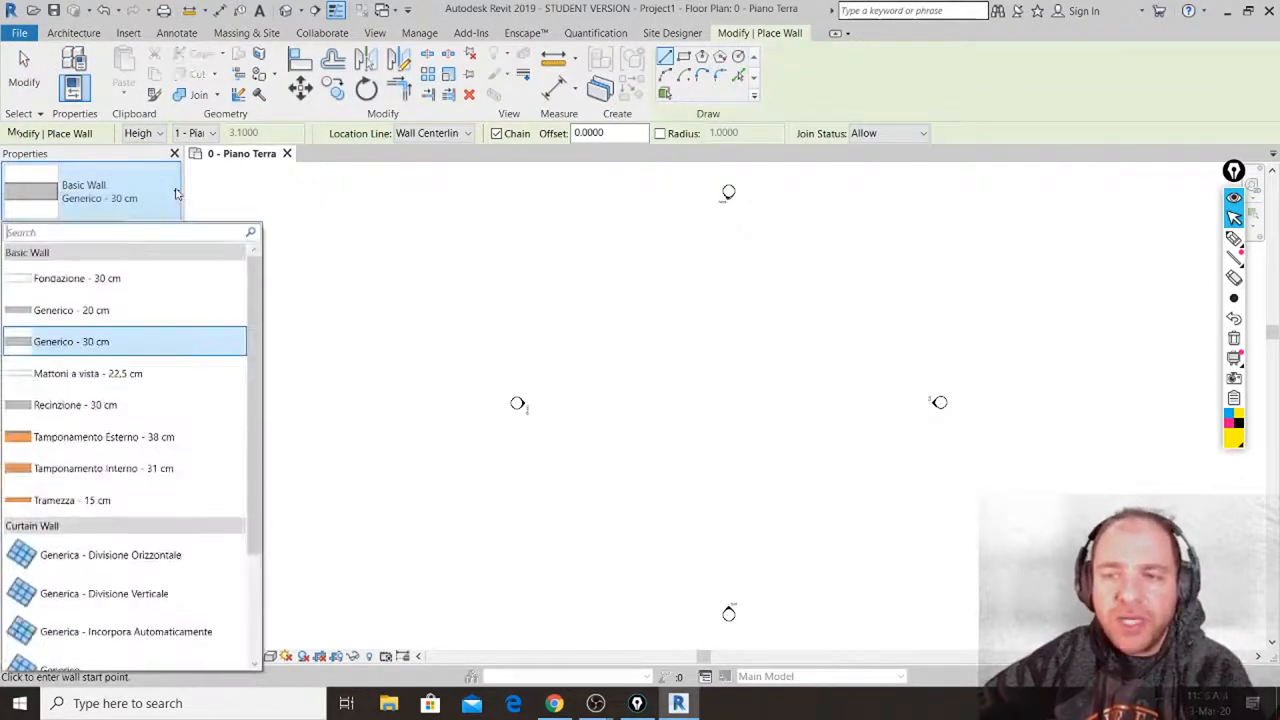
pyautogui.scroll(-4, 185, 383)
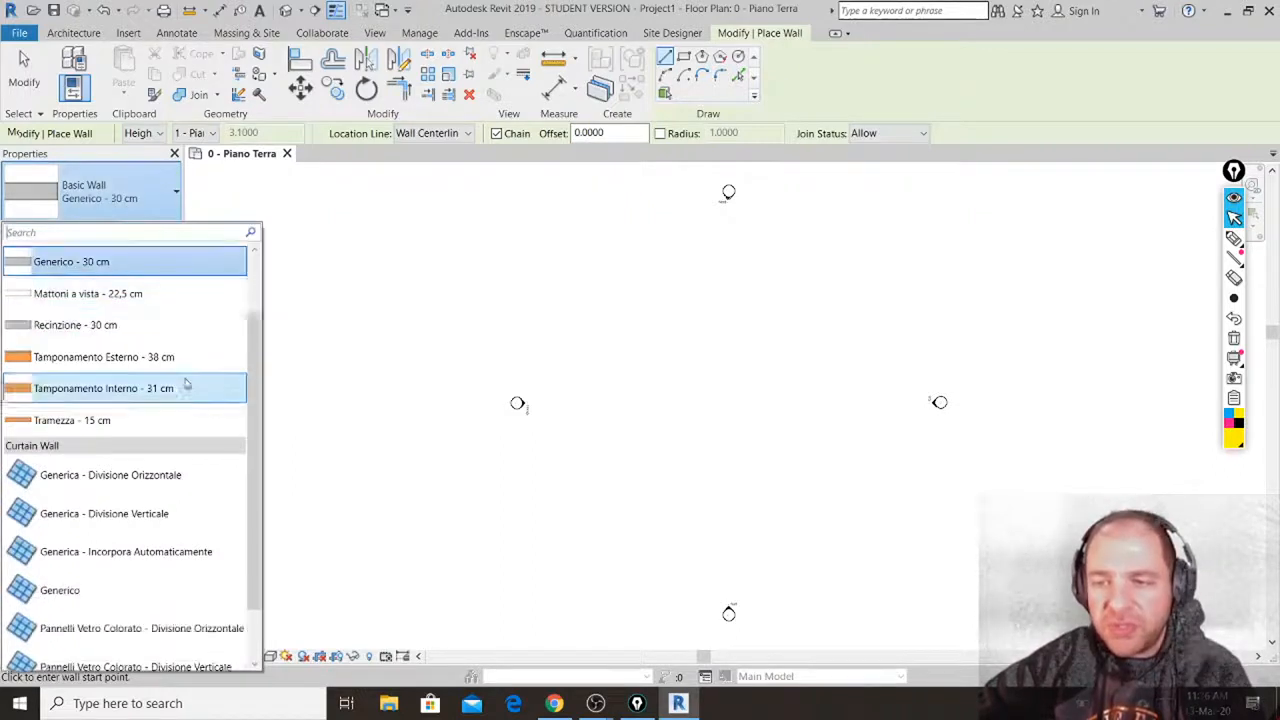
pyautogui.scroll(4, 205, 628)
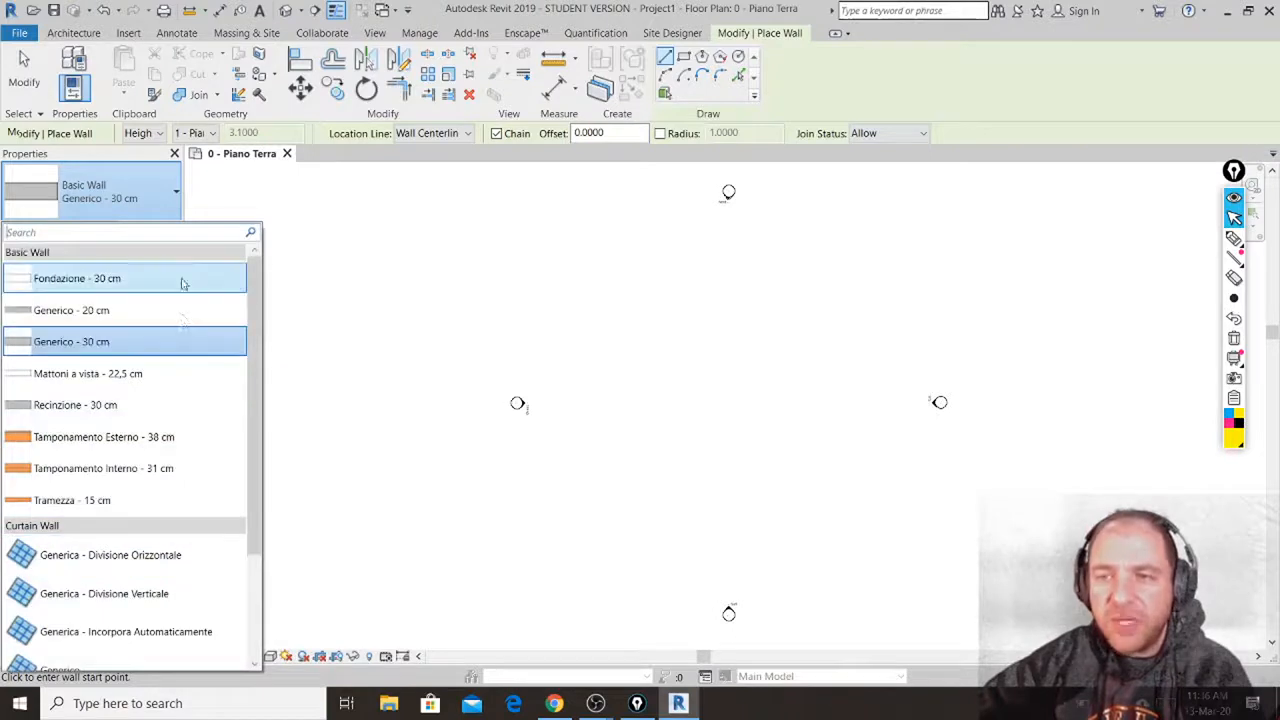
pyautogui.scroll(-4, 190, 400)
pyautogui.scroll(2, 226, 390)
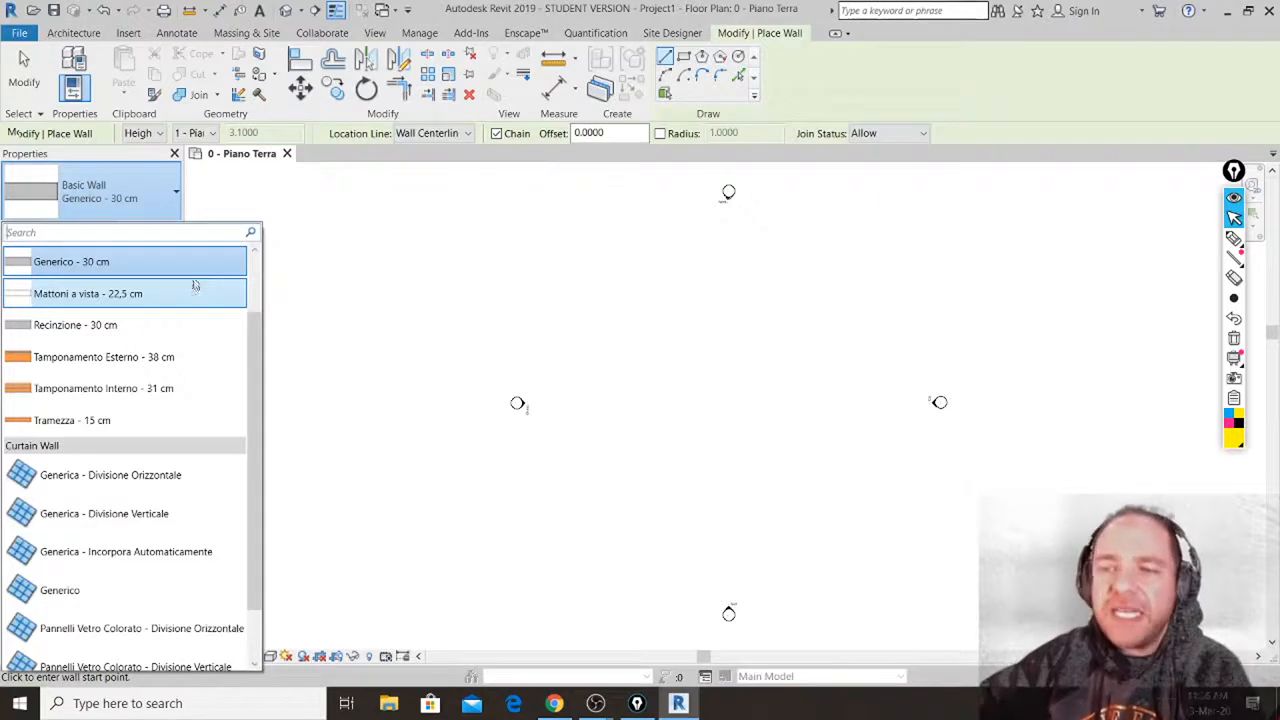
pyautogui.press('Escape')
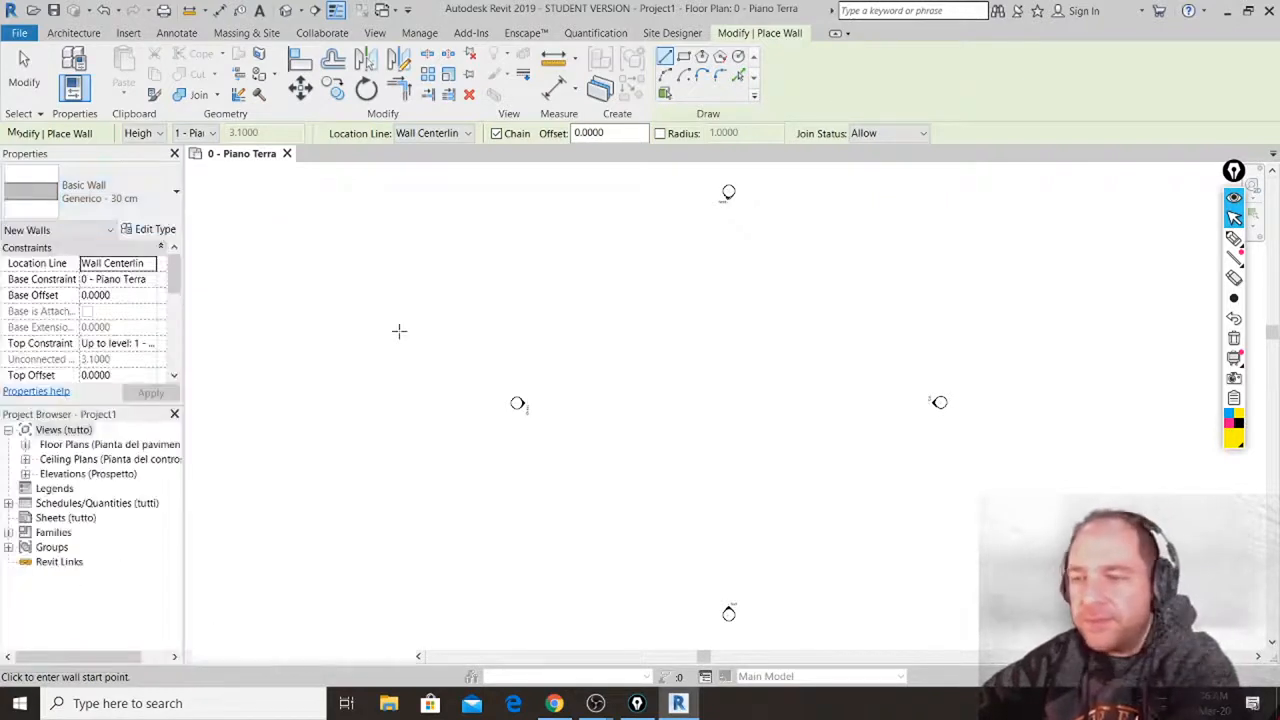
pyautogui.press('Escape')
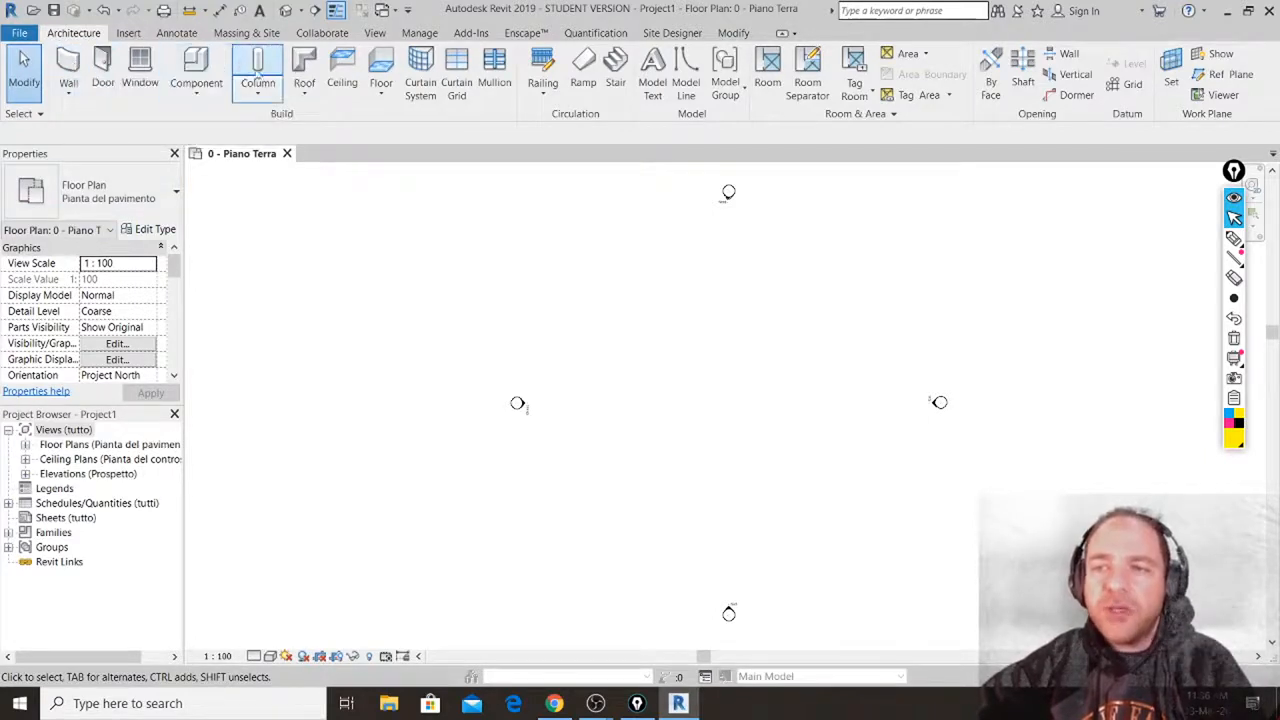
# Start a footprint roof on level "1 - Piano Primo", examine the available roof types, and discard the roof sketch.
pyautogui.click(312, 65)
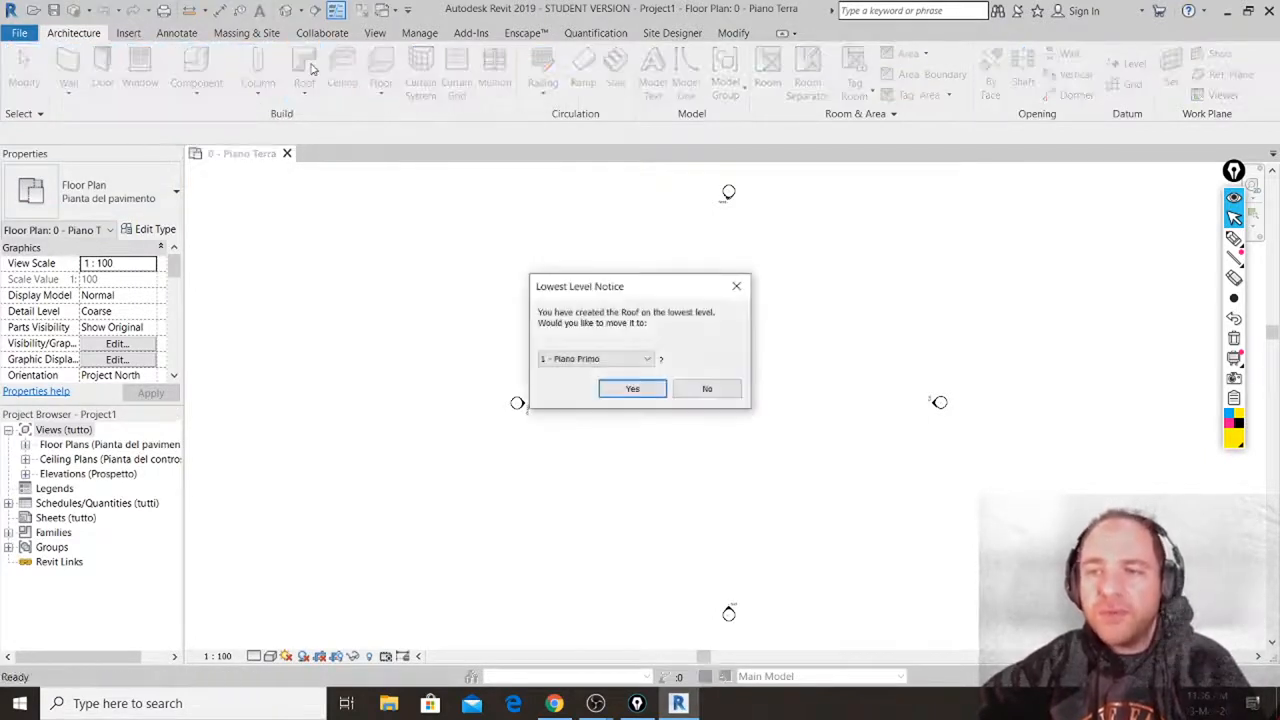
pyautogui.click(655, 389)
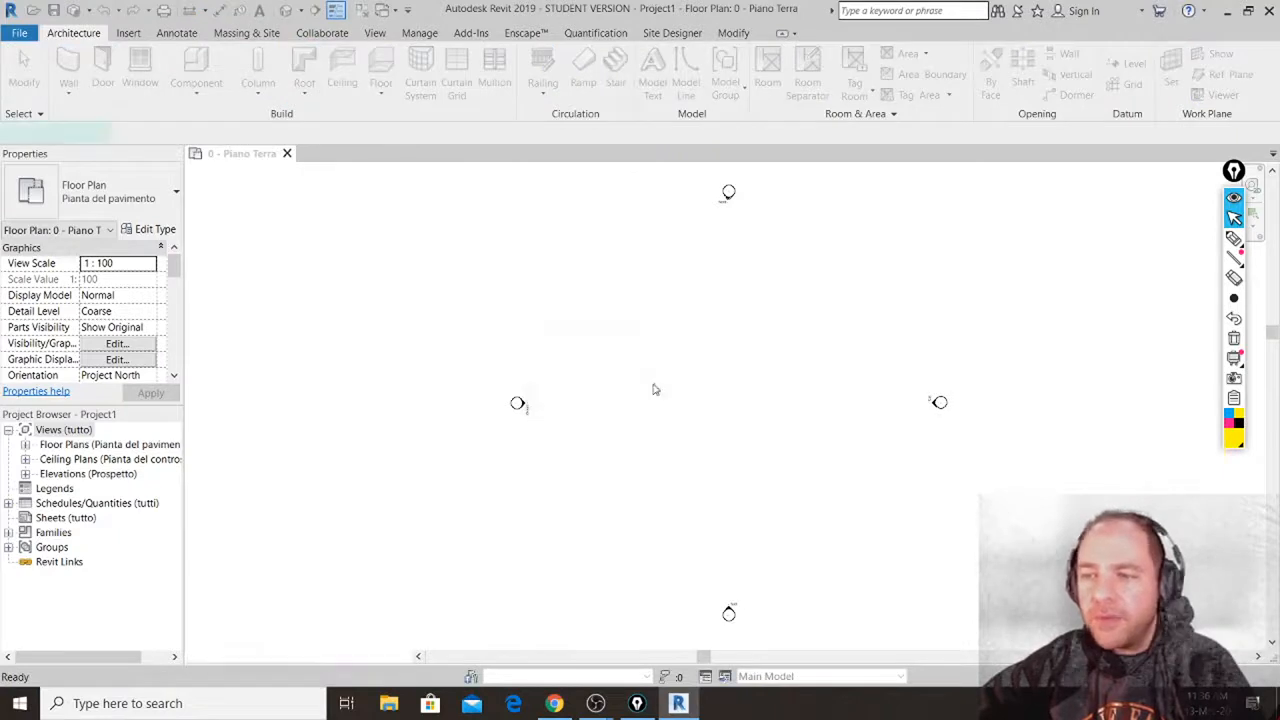
pyautogui.click(175, 195)
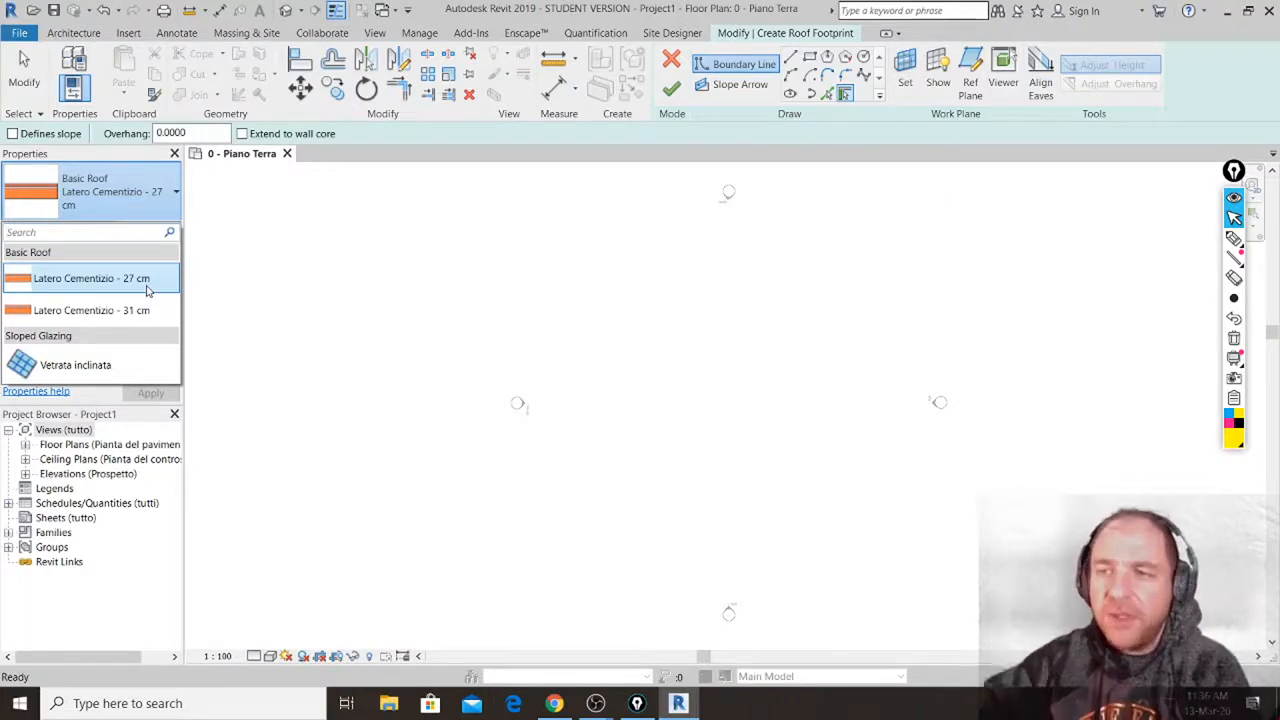
pyautogui.click(473, 289)
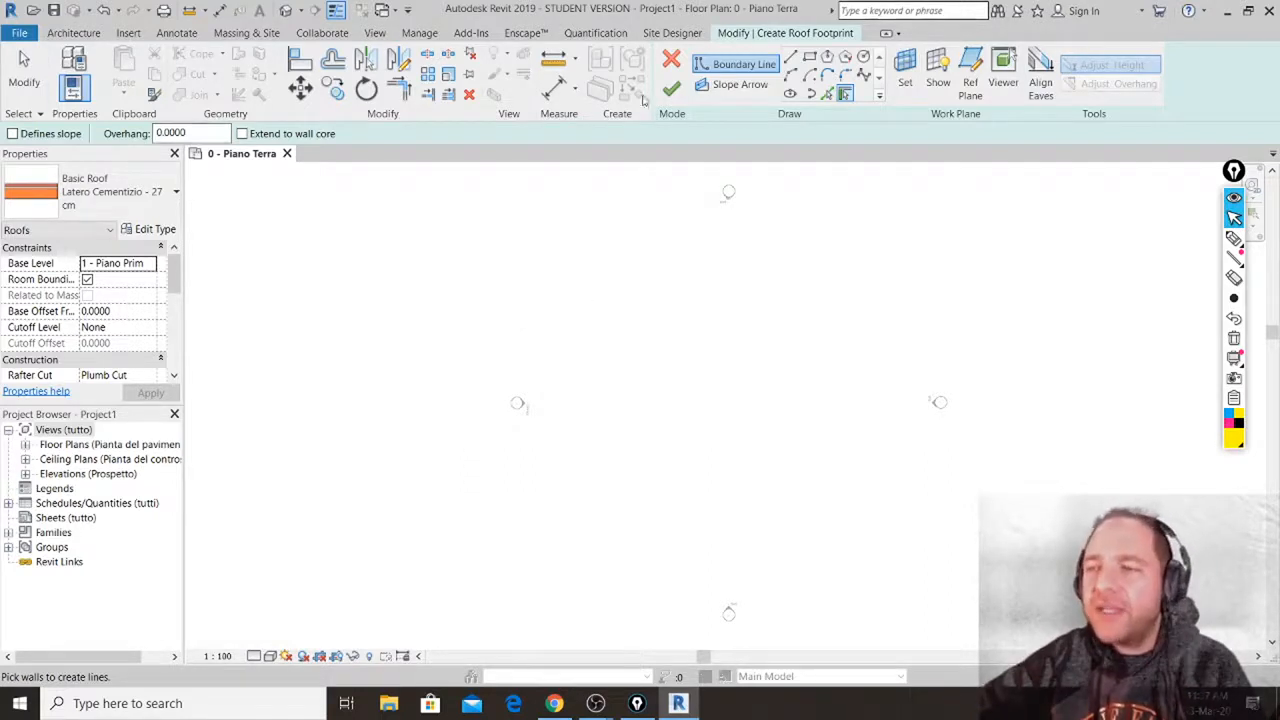
pyautogui.click(671, 59)
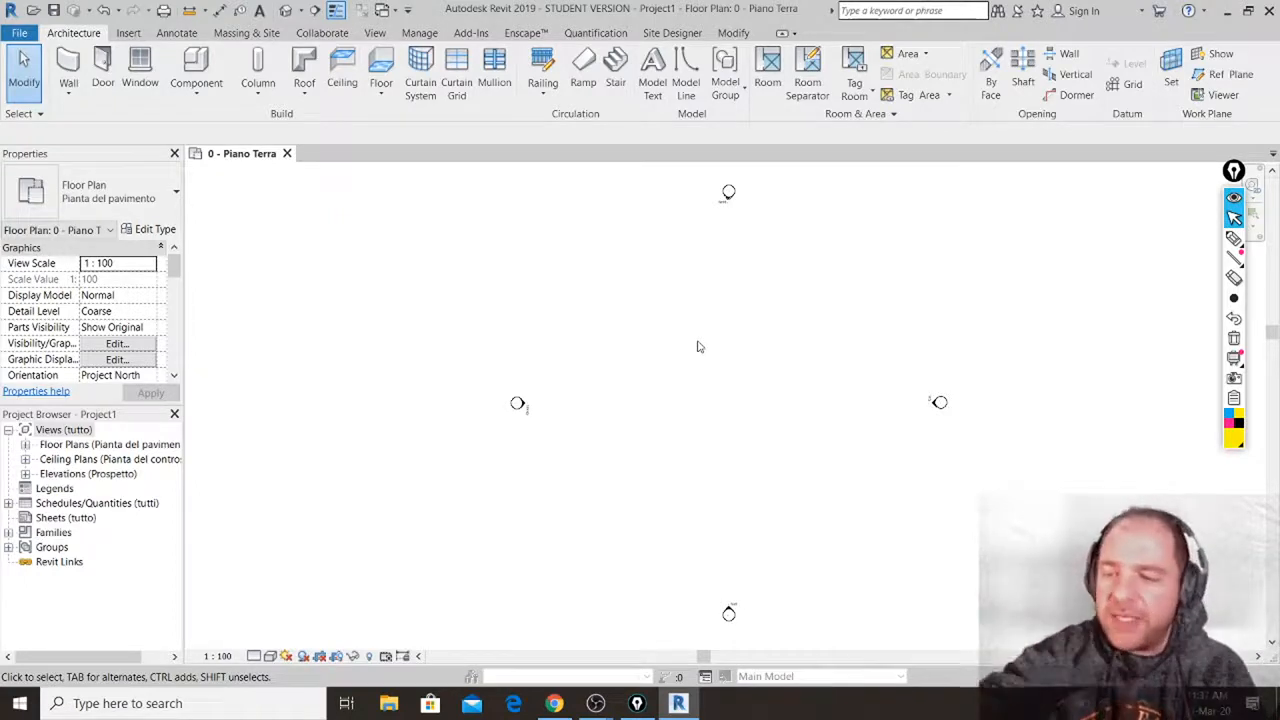
# Check the length format in the project units and leave both dialogs without changes.
pyautogui.press('u')
pyautogui.press('n')
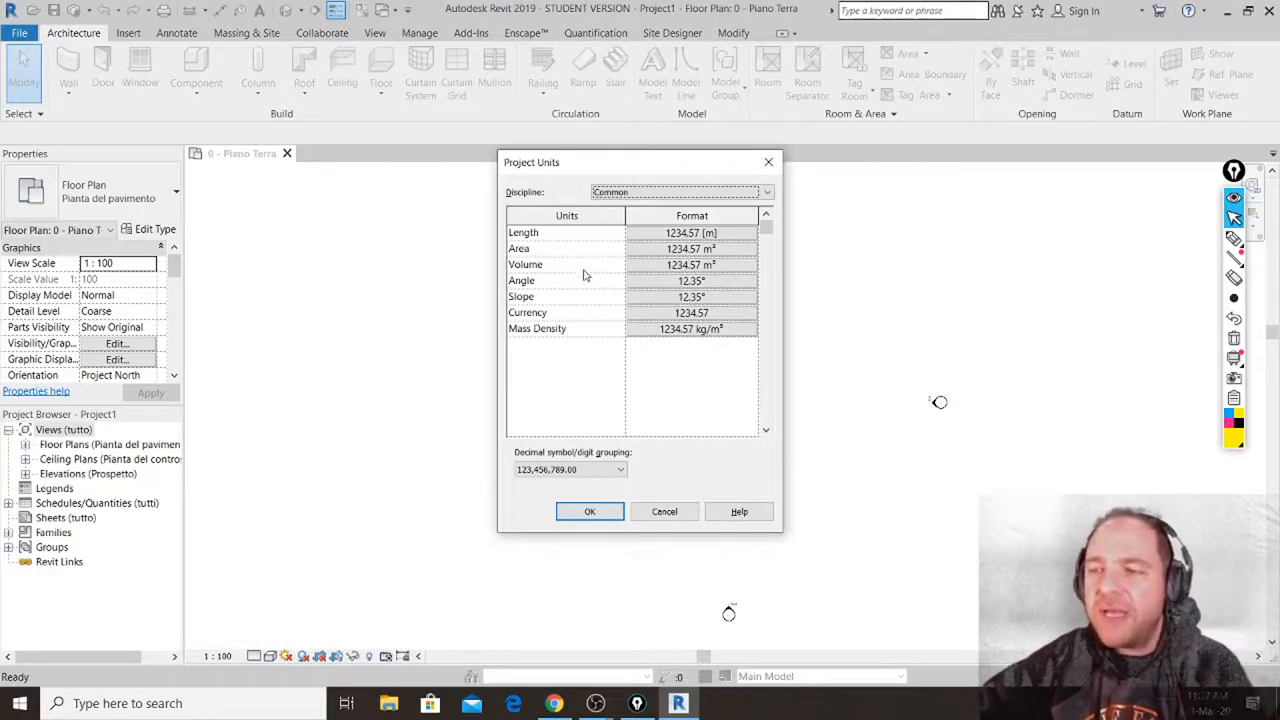
pyautogui.click(682, 236)
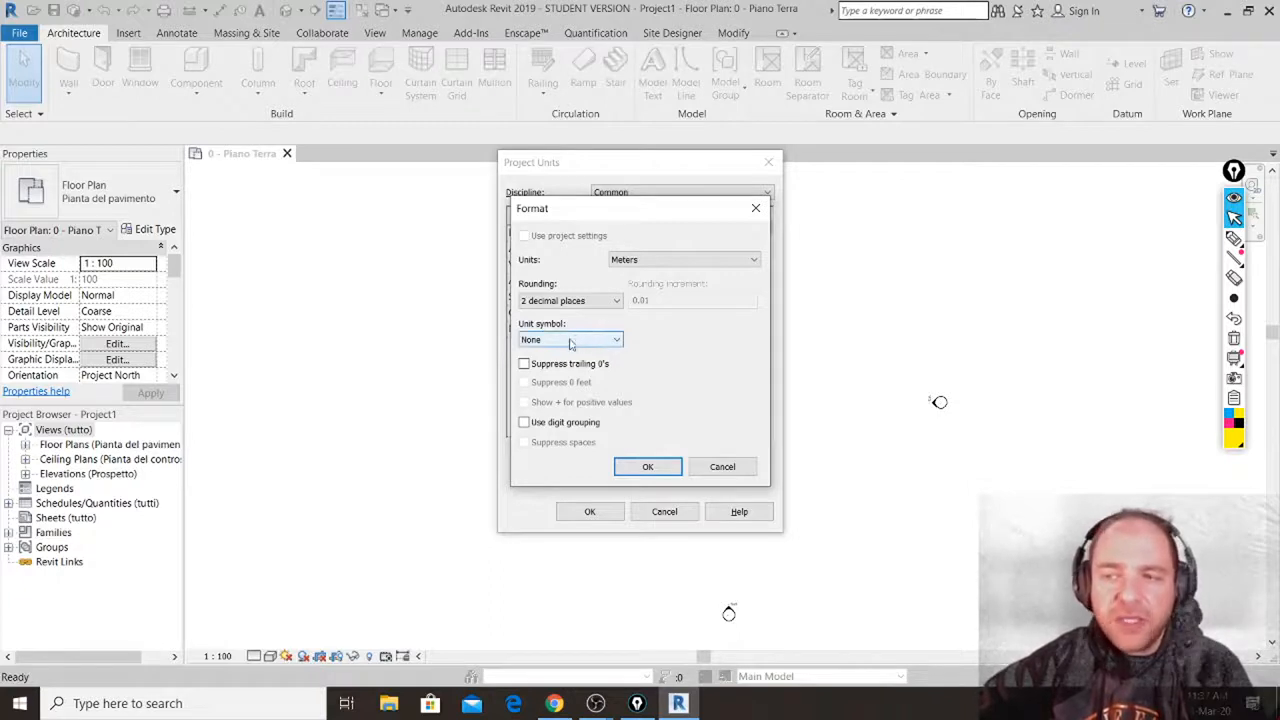
pyautogui.click(725, 468)
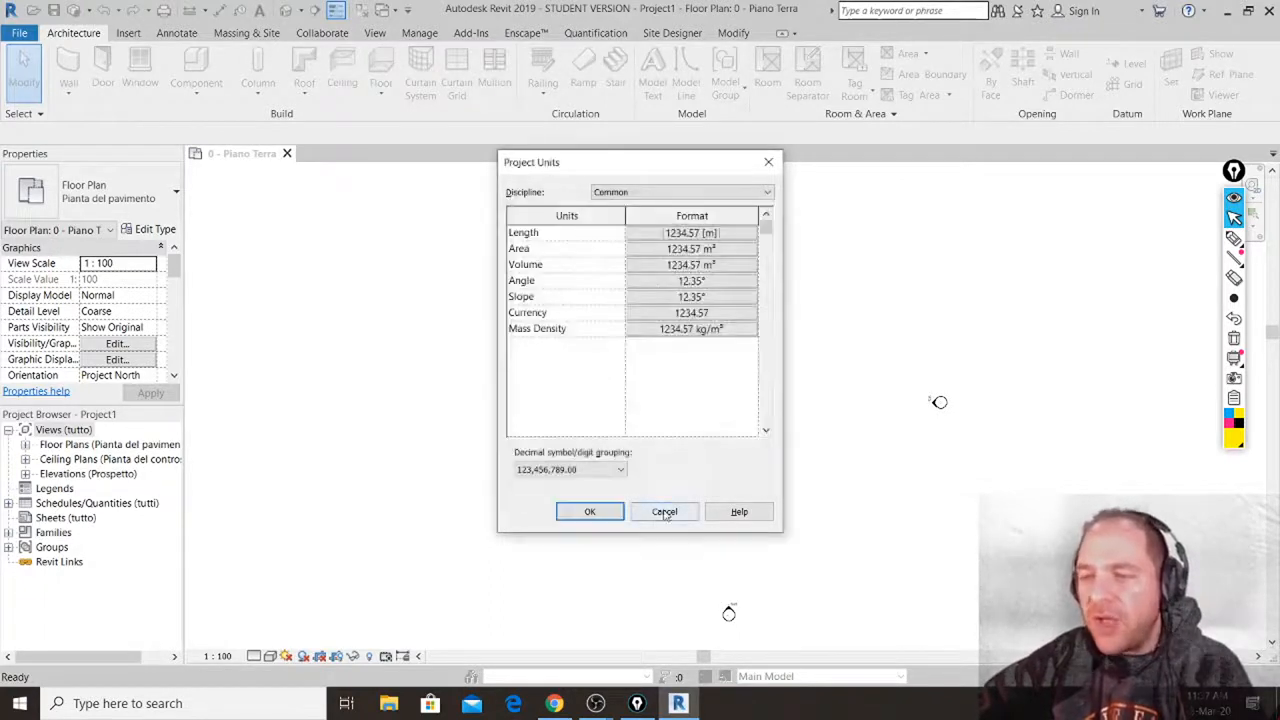
pyautogui.click(665, 513)
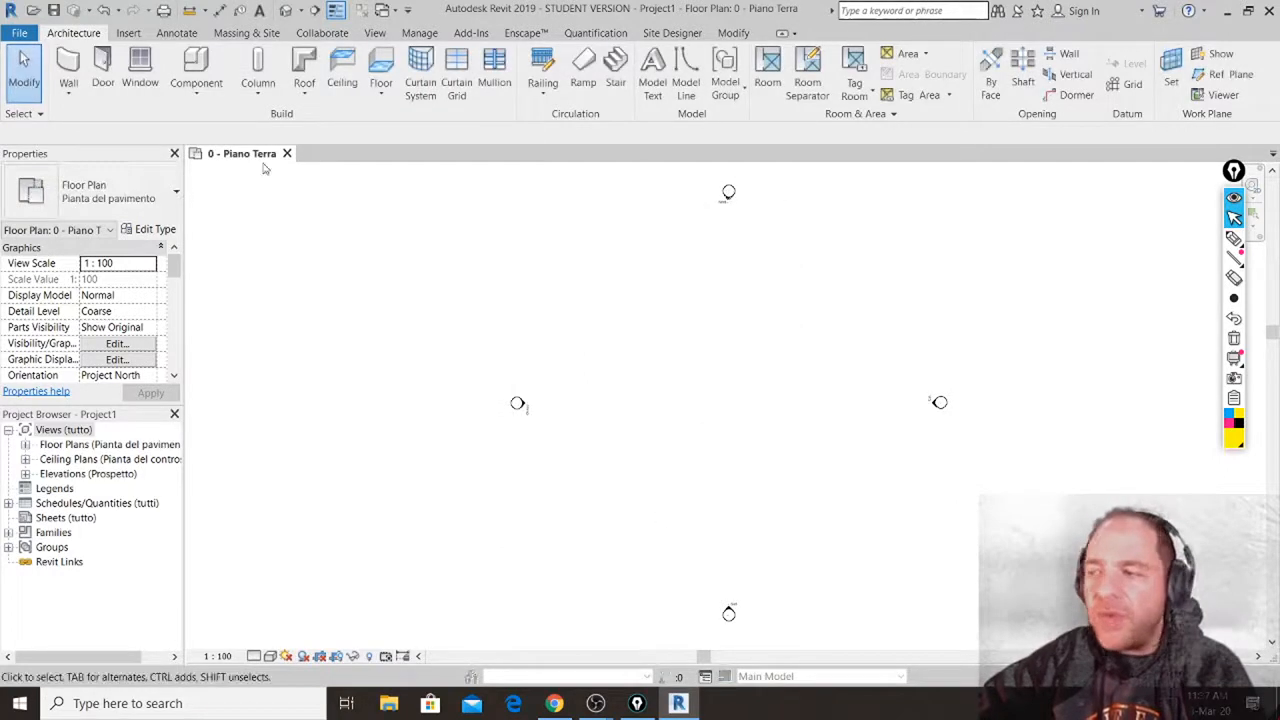
# Draw yellow on-screen annotation arrows pointing at the Wall, Door and Roof tools, using a thinner pen for the Roof arrow.
pyautogui.click(1234, 238)
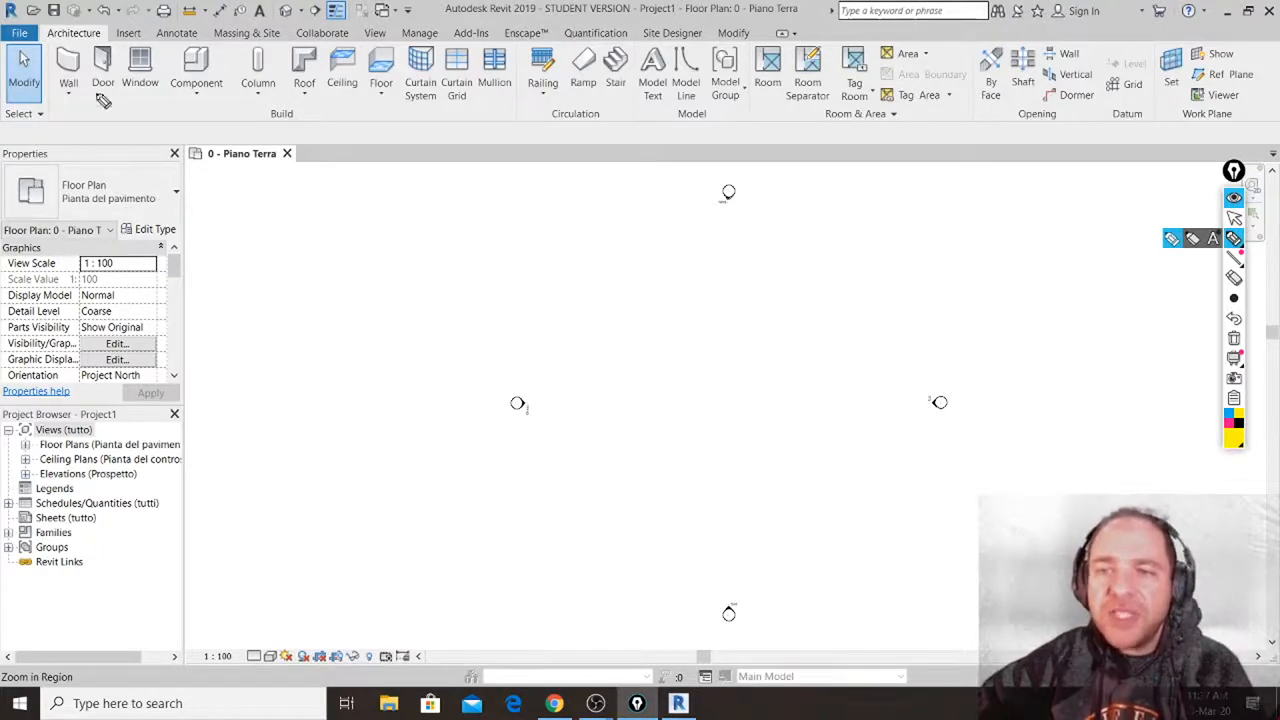
pyautogui.moveTo(100, 109)
pyautogui.mouseDown()
pyautogui.moveTo(103, 120)
pyautogui.moveTo(84, 95)
pyautogui.moveTo(76, 130)
pyautogui.mouseUp()
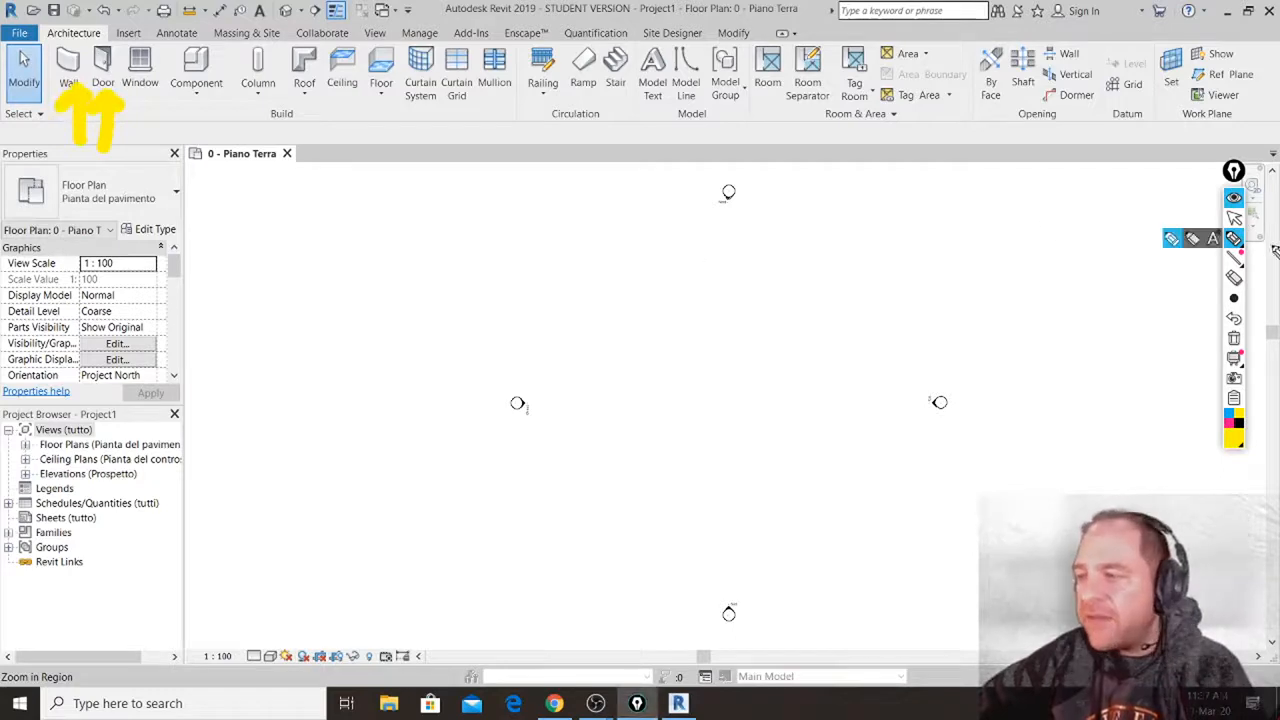
pyautogui.click(1240, 300)
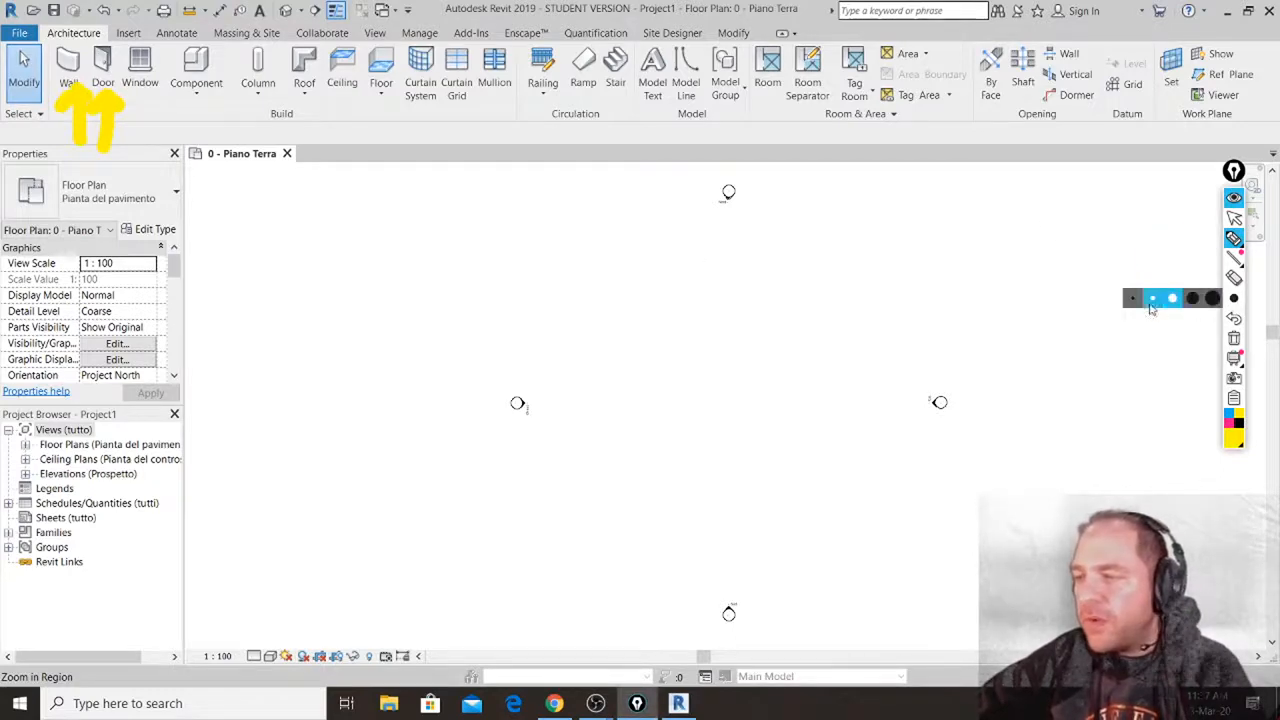
pyautogui.click(1154, 306)
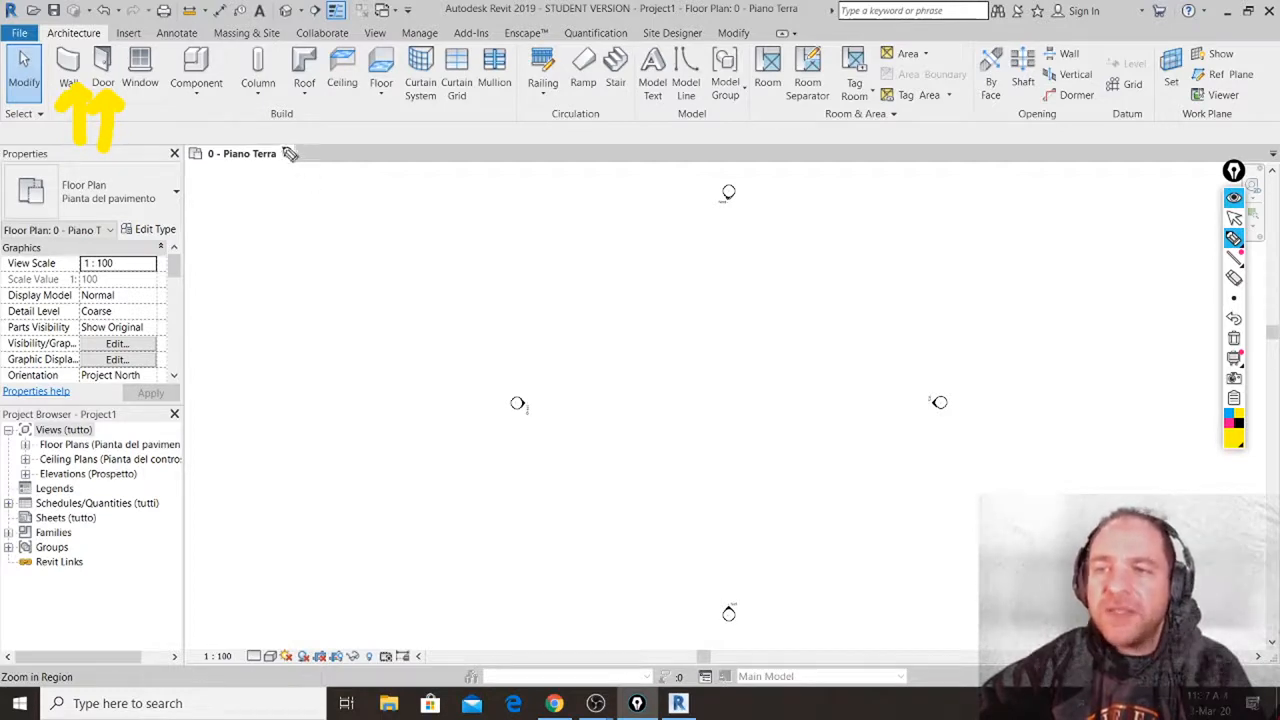
pyautogui.moveTo(312, 185); pyautogui.dragTo(306, 95)
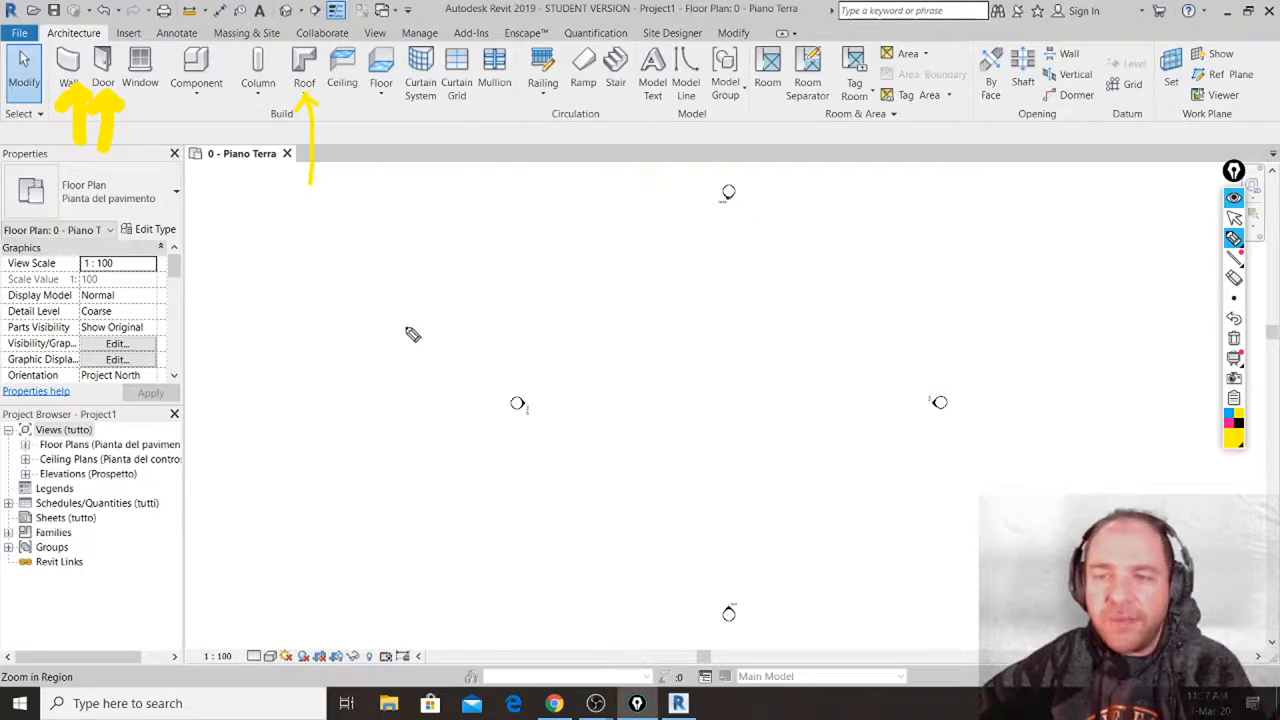
# Handwrite the word "UNITS" in pink as an on-screen annotation over the empty floor plan.
pyautogui.click(1229, 424)
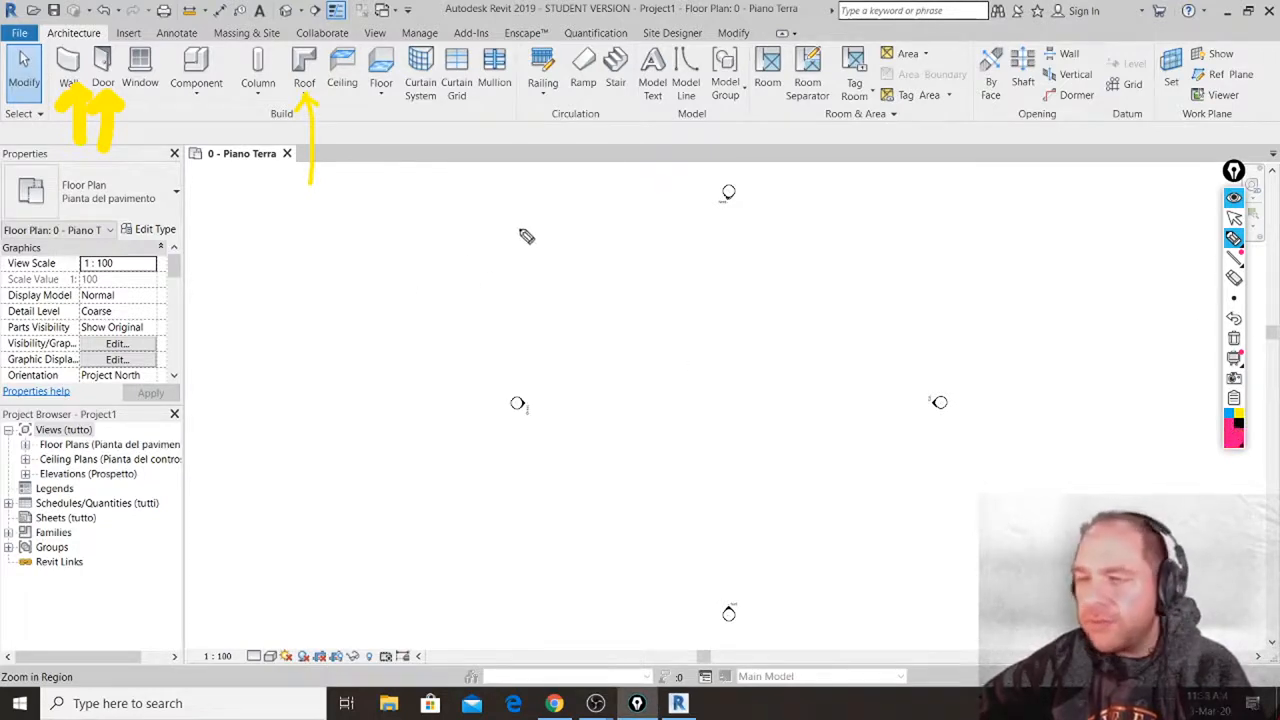
pyautogui.moveTo(501, 241)
pyautogui.mouseDown()
pyautogui.moveTo(514, 285)
pyautogui.moveTo(550, 237)
pyautogui.mouseUp()
pyautogui.moveTo(576, 300)
pyautogui.mouseDown()
pyautogui.moveTo(610, 226)
pyautogui.moveTo(632, 294)
pyautogui.mouseUp()
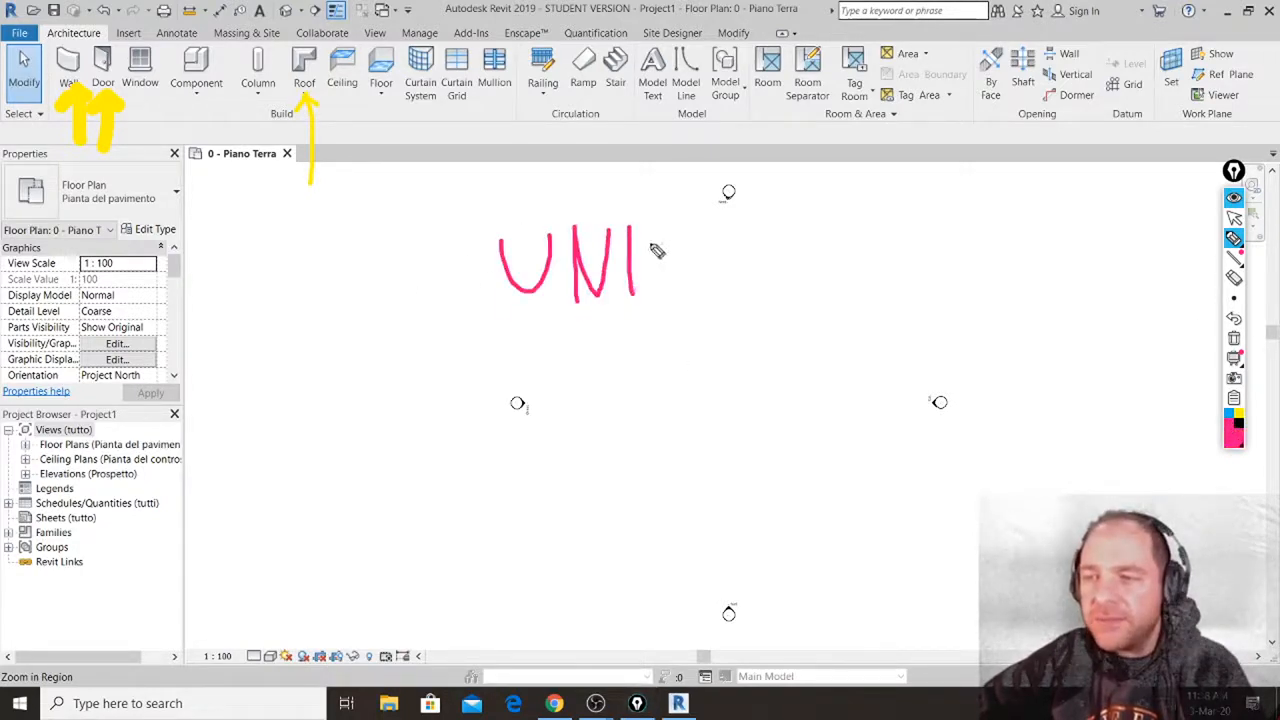
pyautogui.moveTo(658, 215)
pyautogui.mouseDown()
pyautogui.moveTo(730, 223)
pyautogui.moveTo(702, 296)
pyautogui.mouseUp()
pyautogui.moveTo(757, 238); pyautogui.dragTo(745, 306)
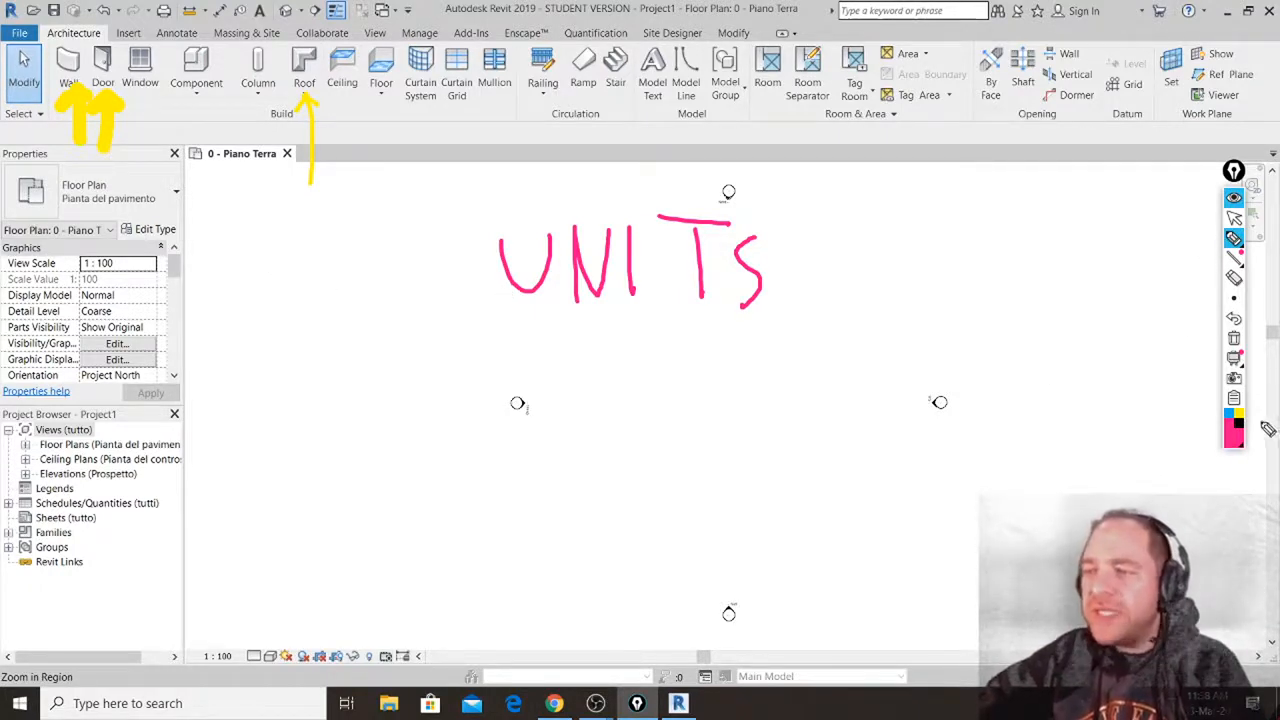
# Clear all on-screen annotations and close Project1 without saving its changes.
pyautogui.click(1235, 342)
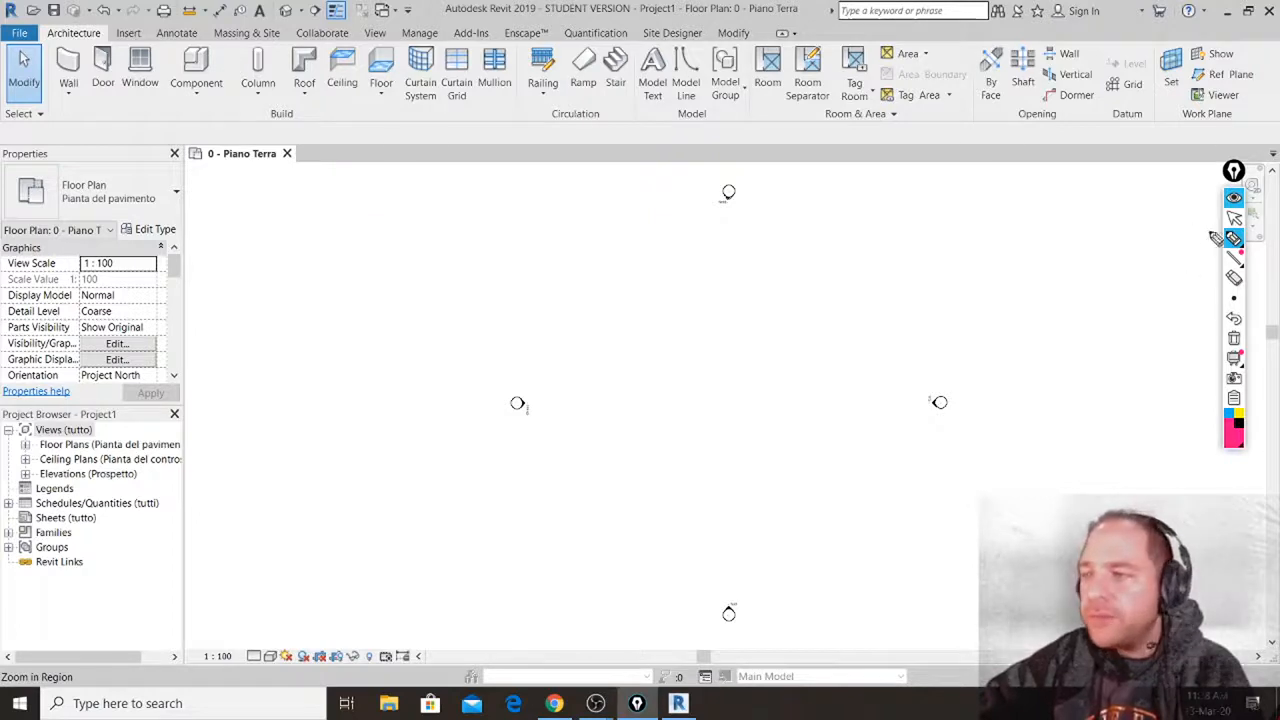
pyautogui.click(1234, 217)
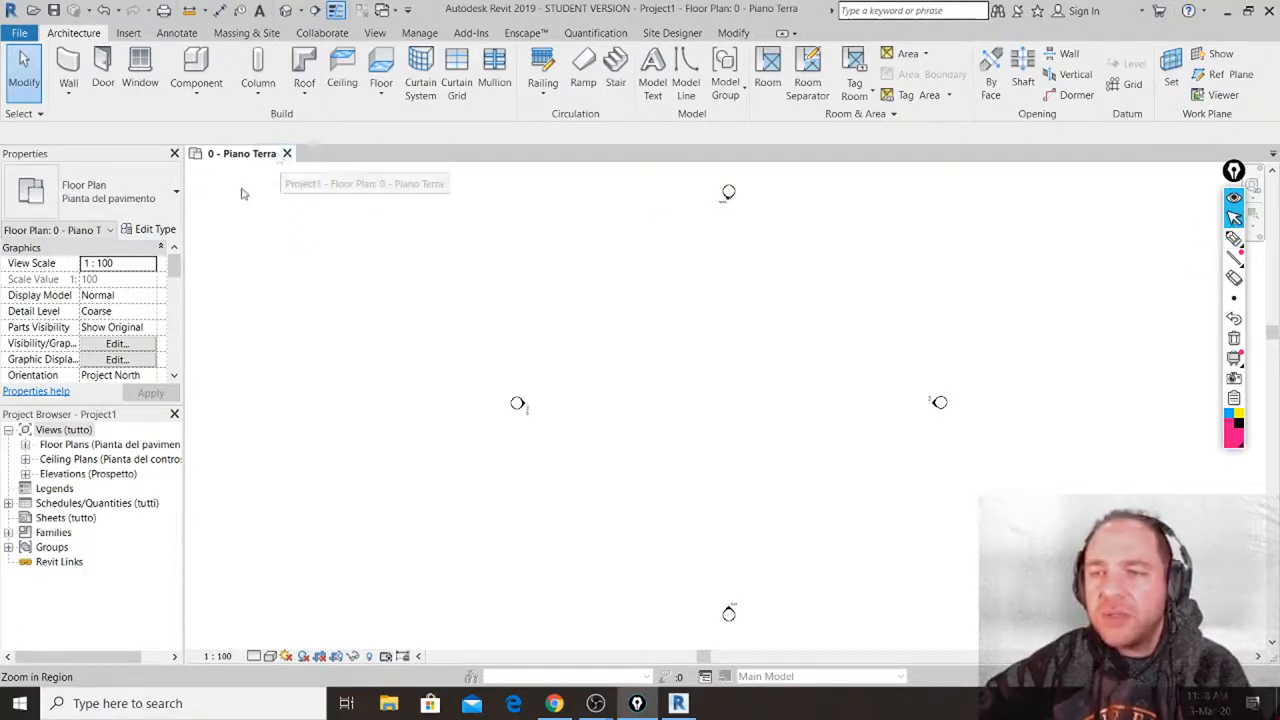
pyautogui.click(287, 154)
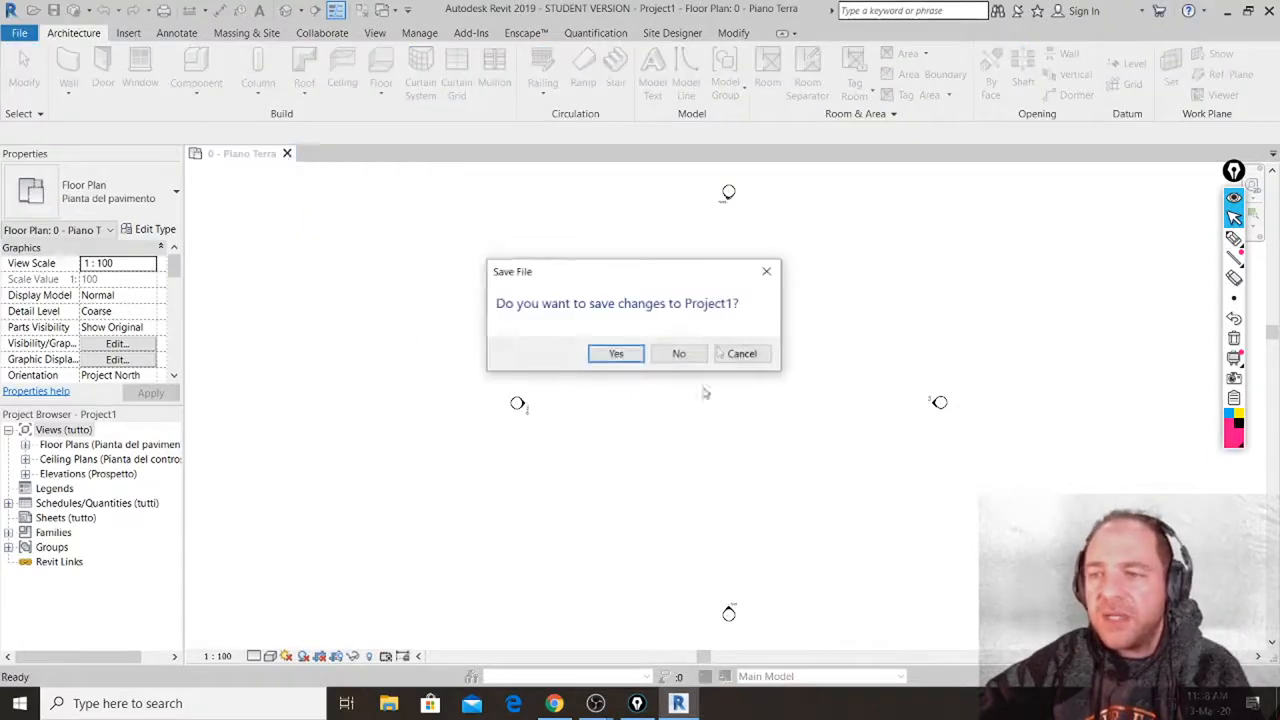
pyautogui.click(678, 353)
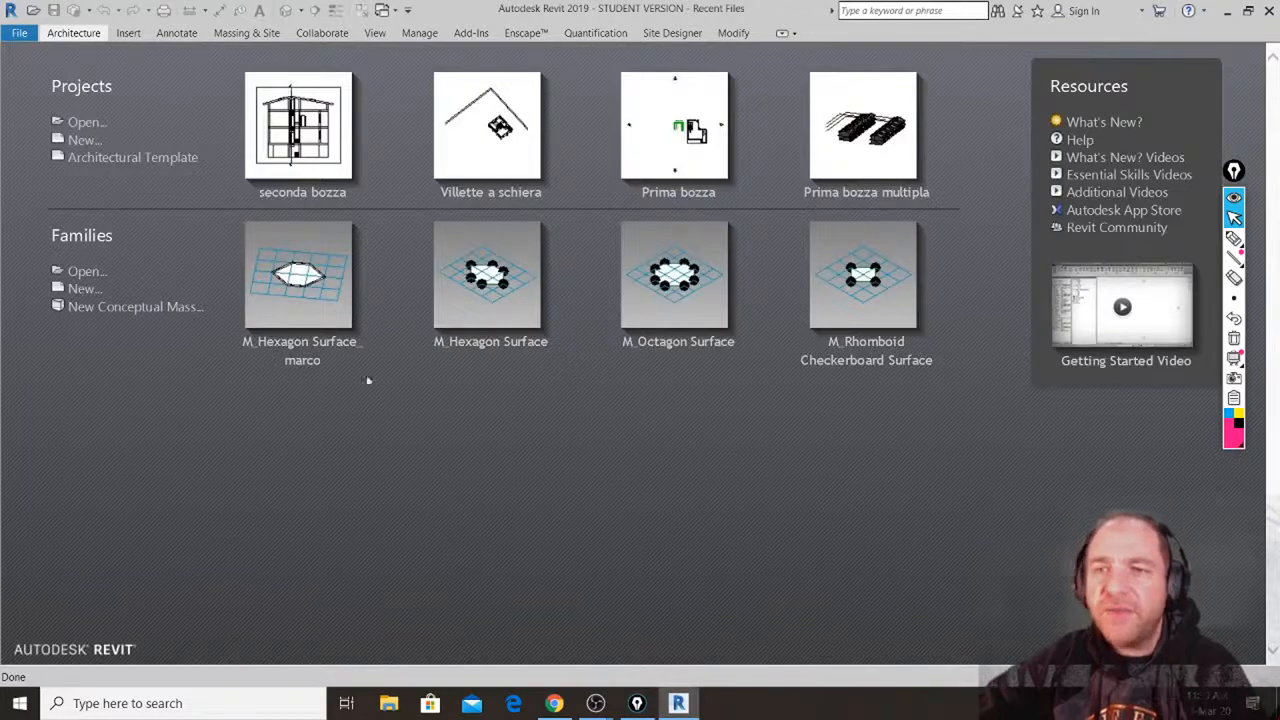
# In the file location options, set the Architectural Template path to DefaultMetric.rte from the US Metric templates folder.
pyautogui.click(16, 36)
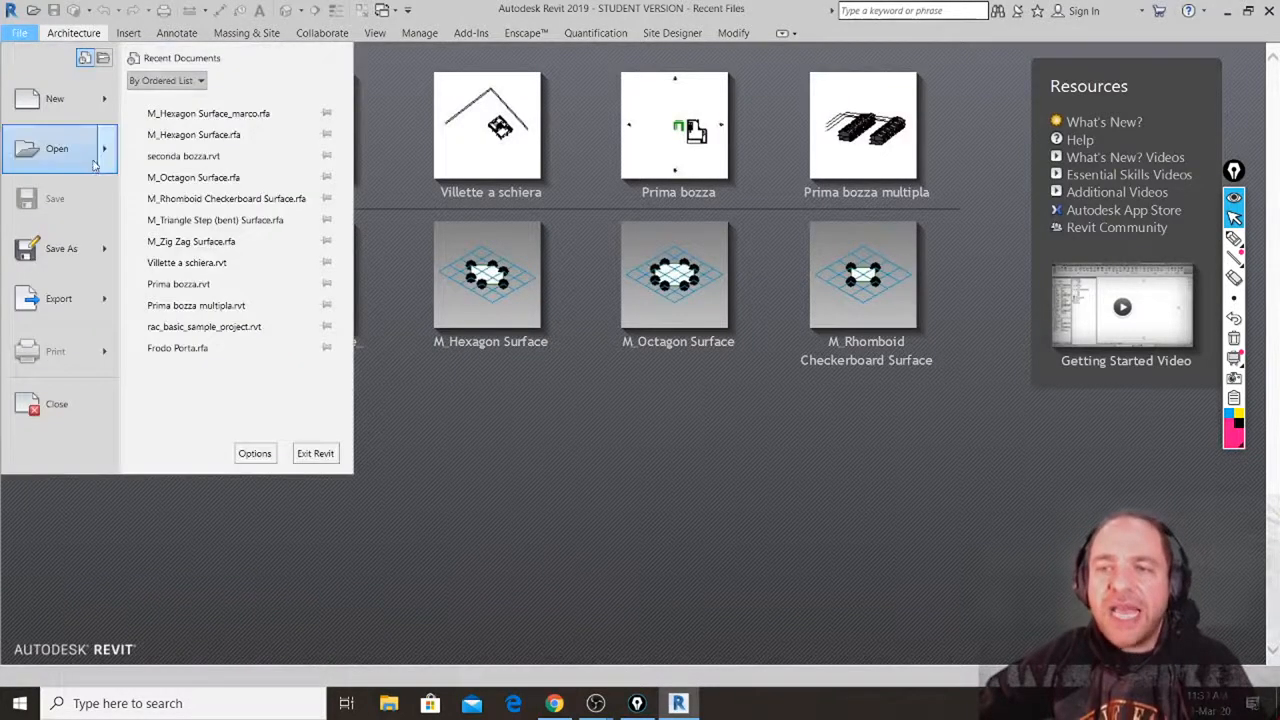
pyautogui.click(254, 453)
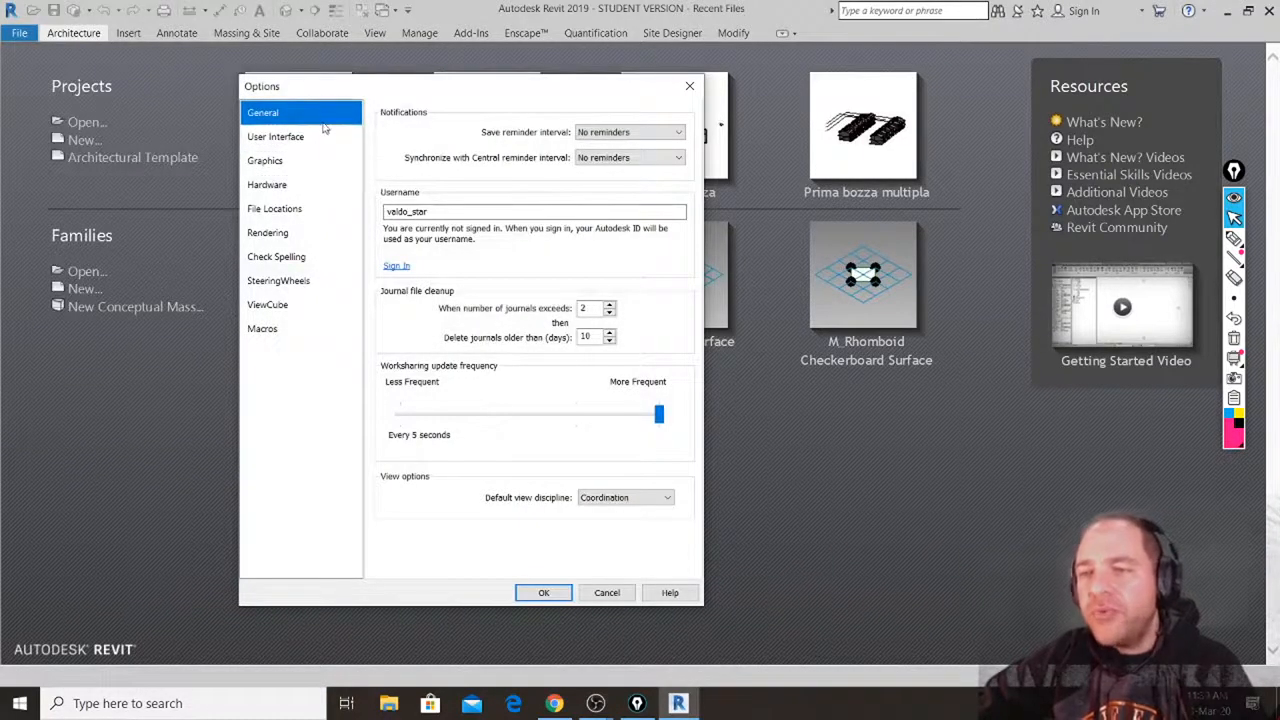
pyautogui.click(308, 208)
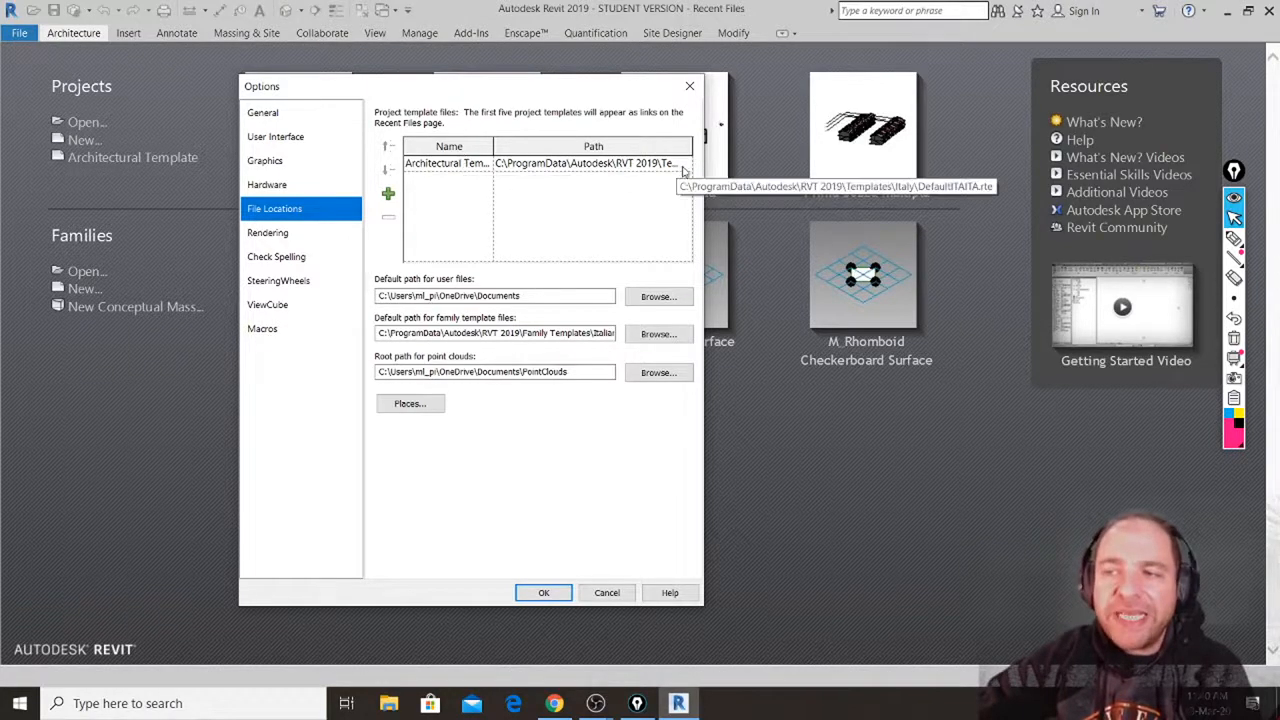
pyautogui.click(685, 168)
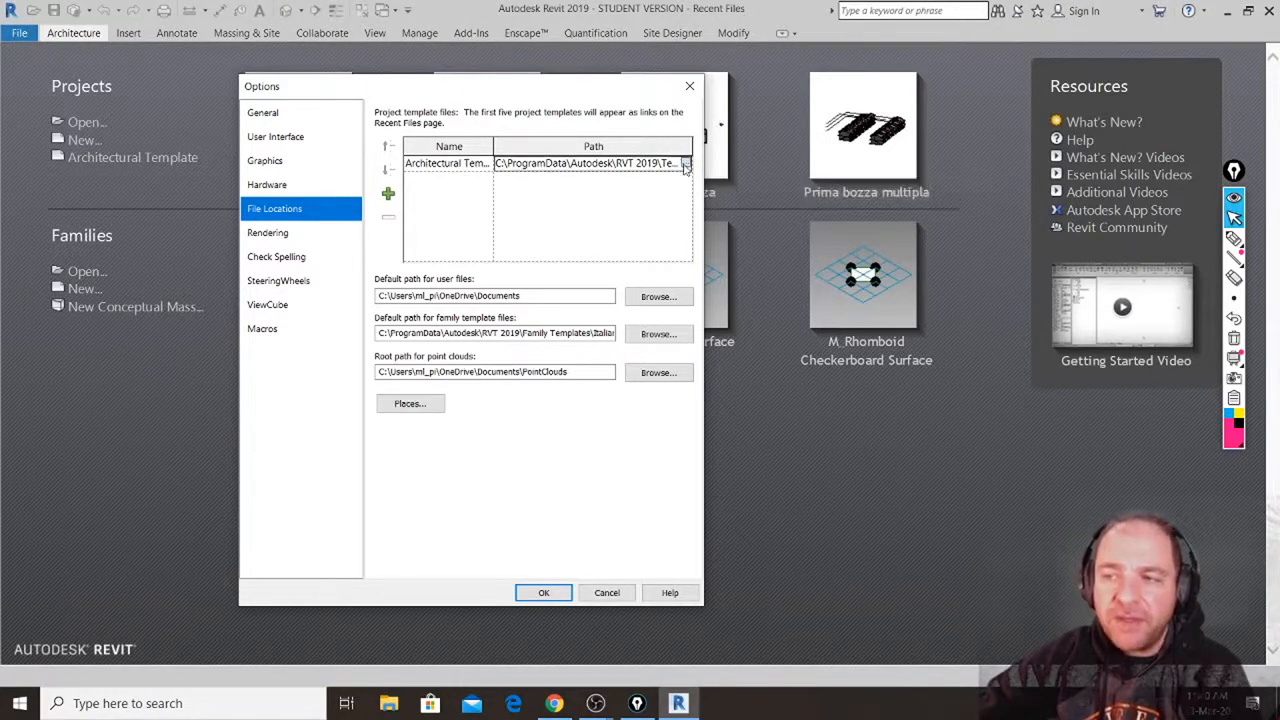
pyautogui.click(686, 164)
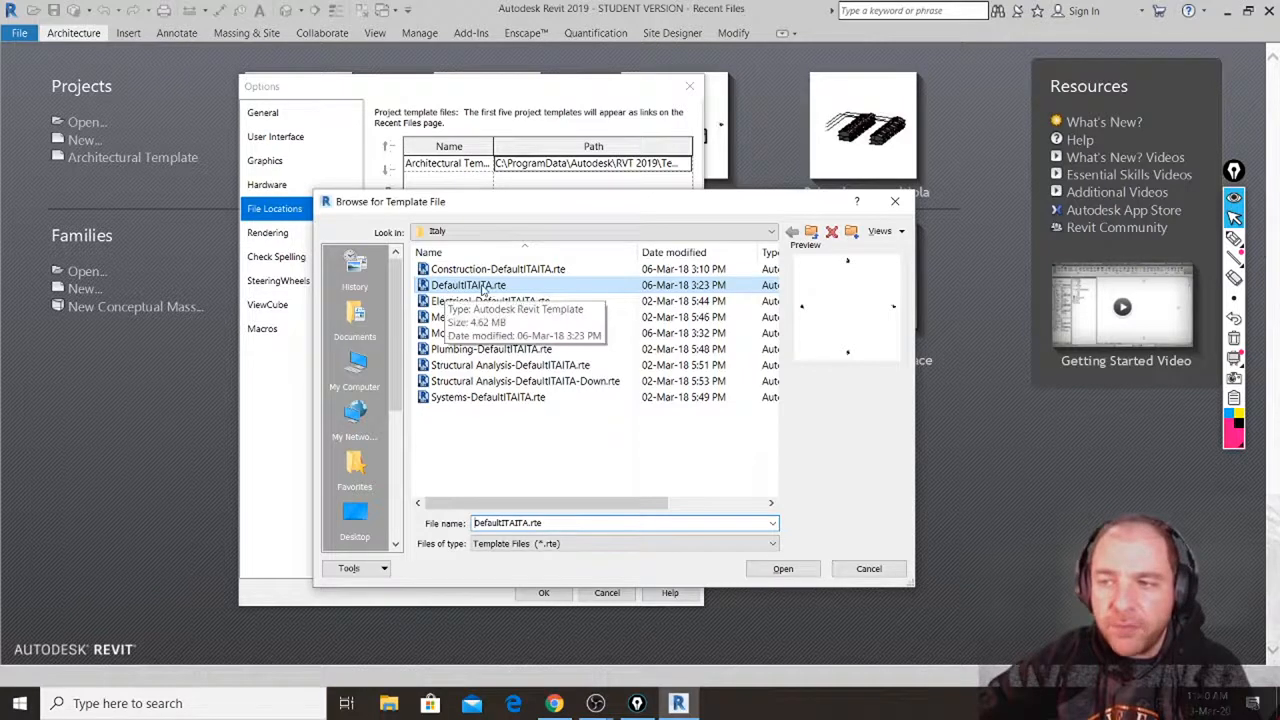
pyautogui.click(818, 240)
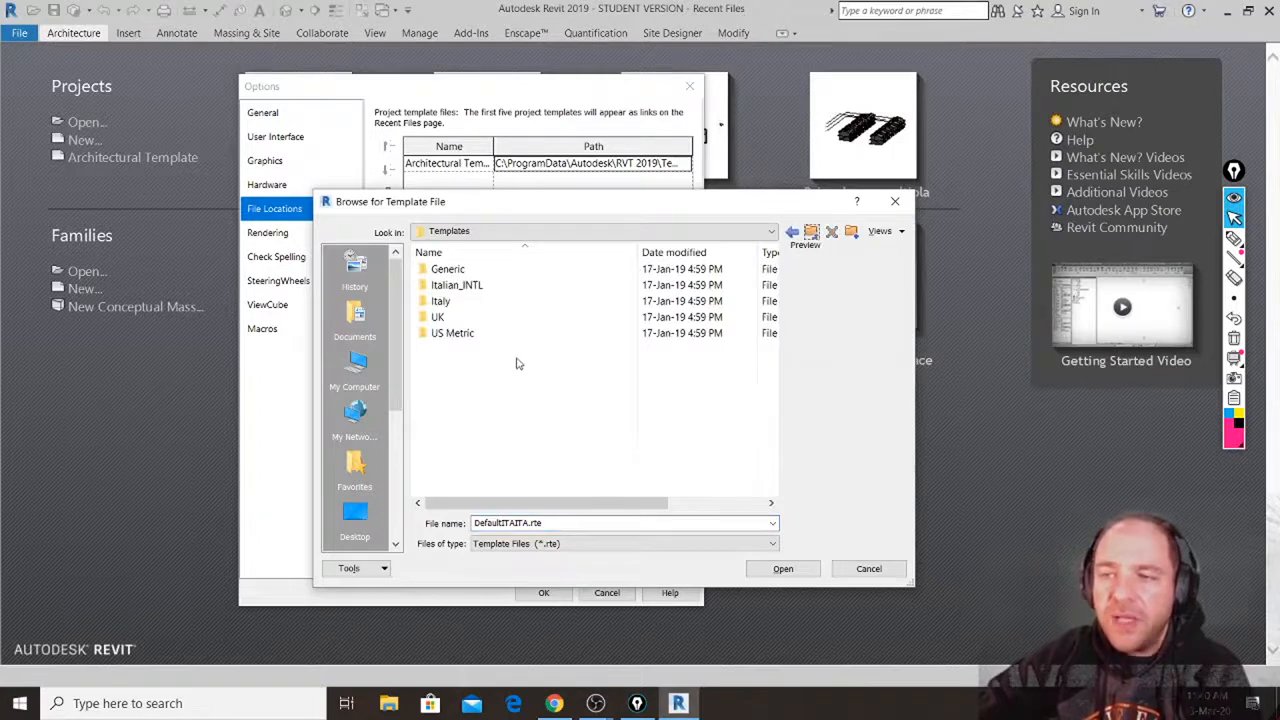
pyautogui.doubleClick(447, 336)
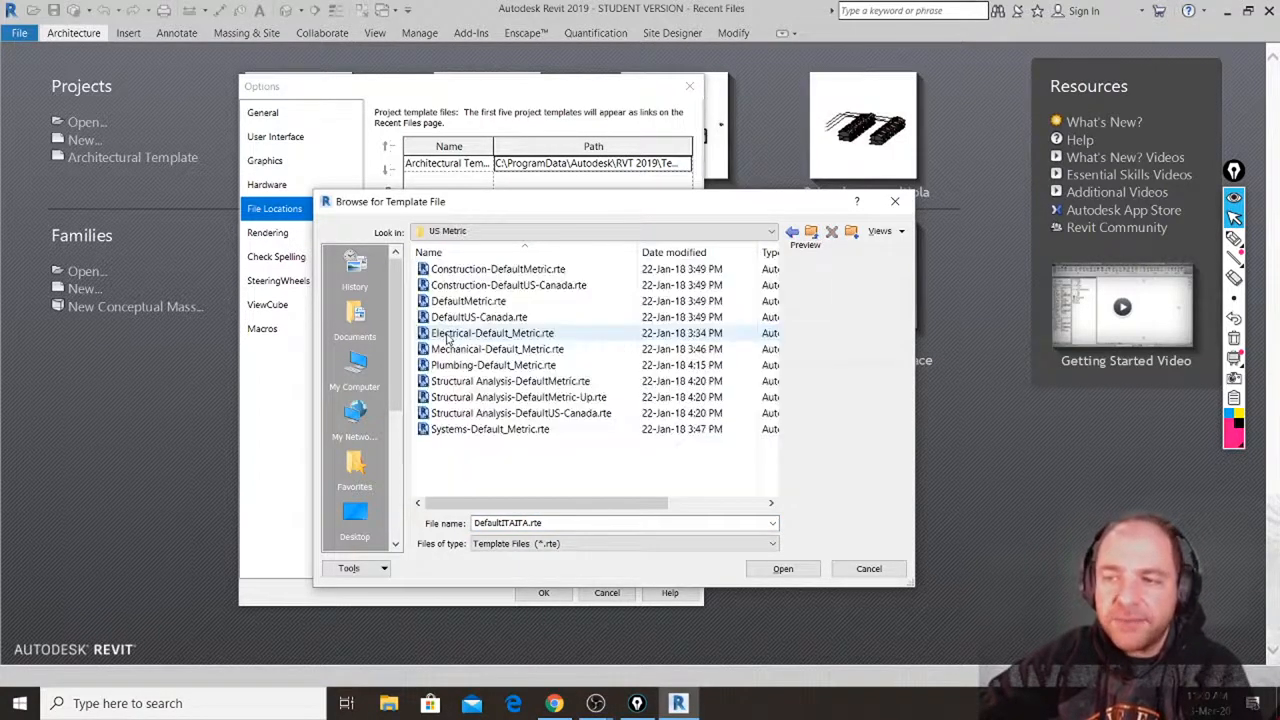
pyautogui.click(460, 305)
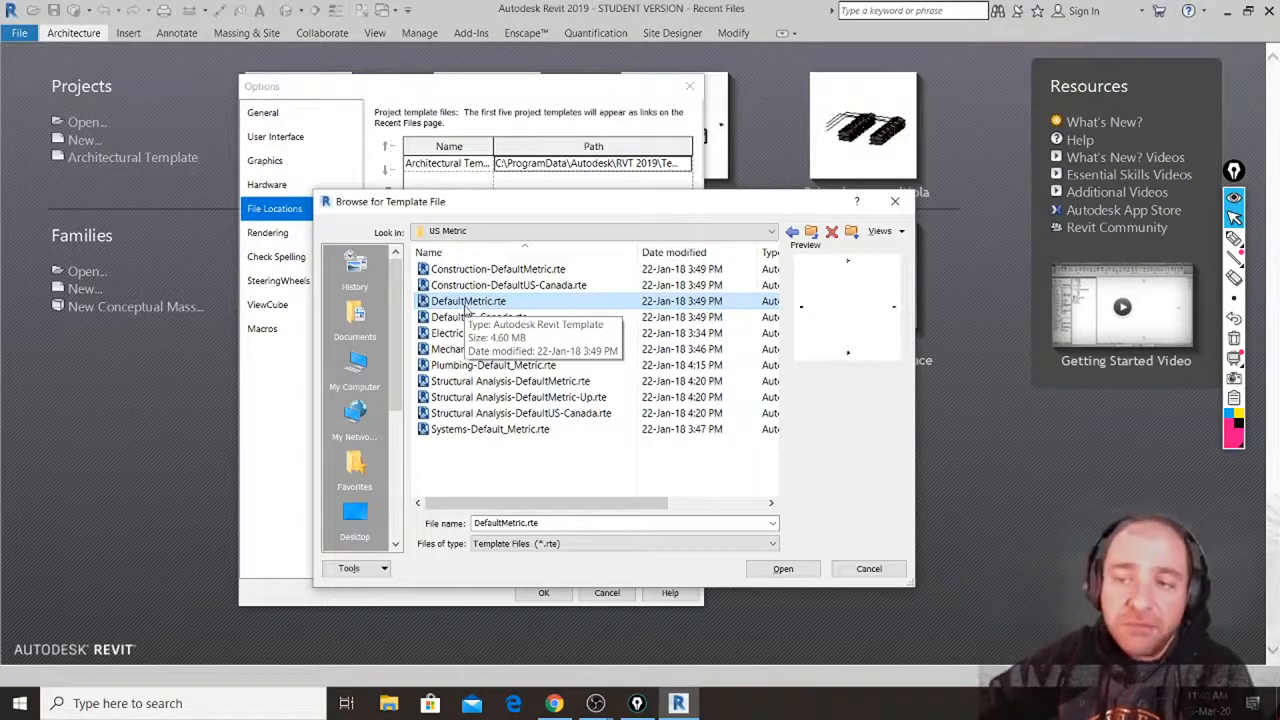
pyautogui.click(783, 569)
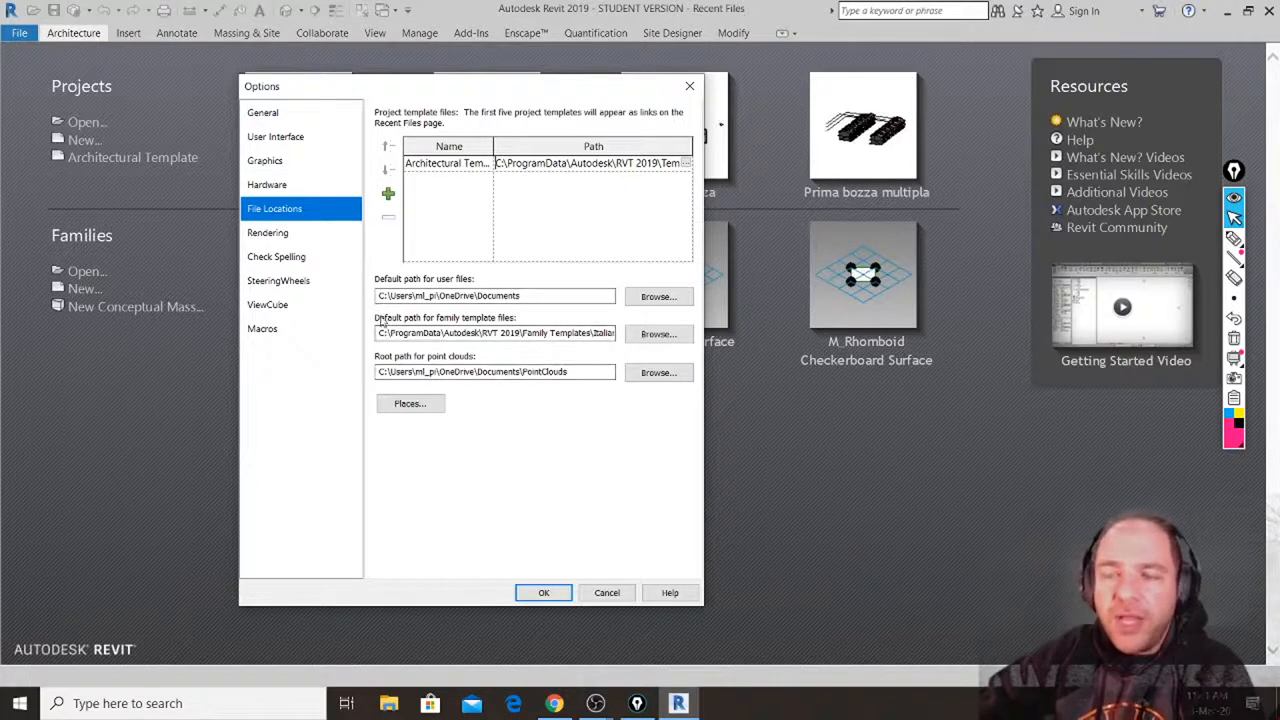
# Outline the default path for family template files with a pink annotation, and clear the annotation.
pyautogui.click(1234, 237)
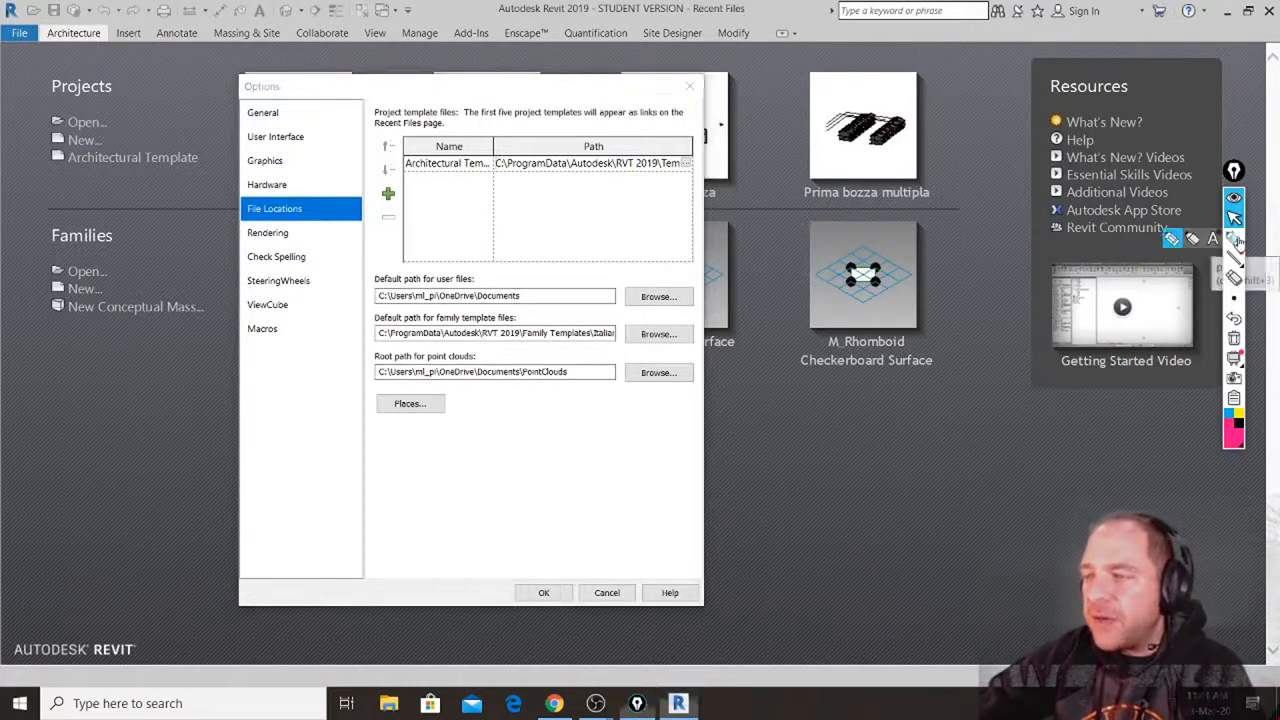
pyautogui.moveTo(369, 318)
pyautogui.mouseDown()
pyautogui.moveTo(374, 350)
pyautogui.moveTo(410, 355)
pyautogui.moveTo(702, 352)
pyautogui.moveTo(675, 325)
pyautogui.moveTo(369, 320)
pyautogui.mouseUp()
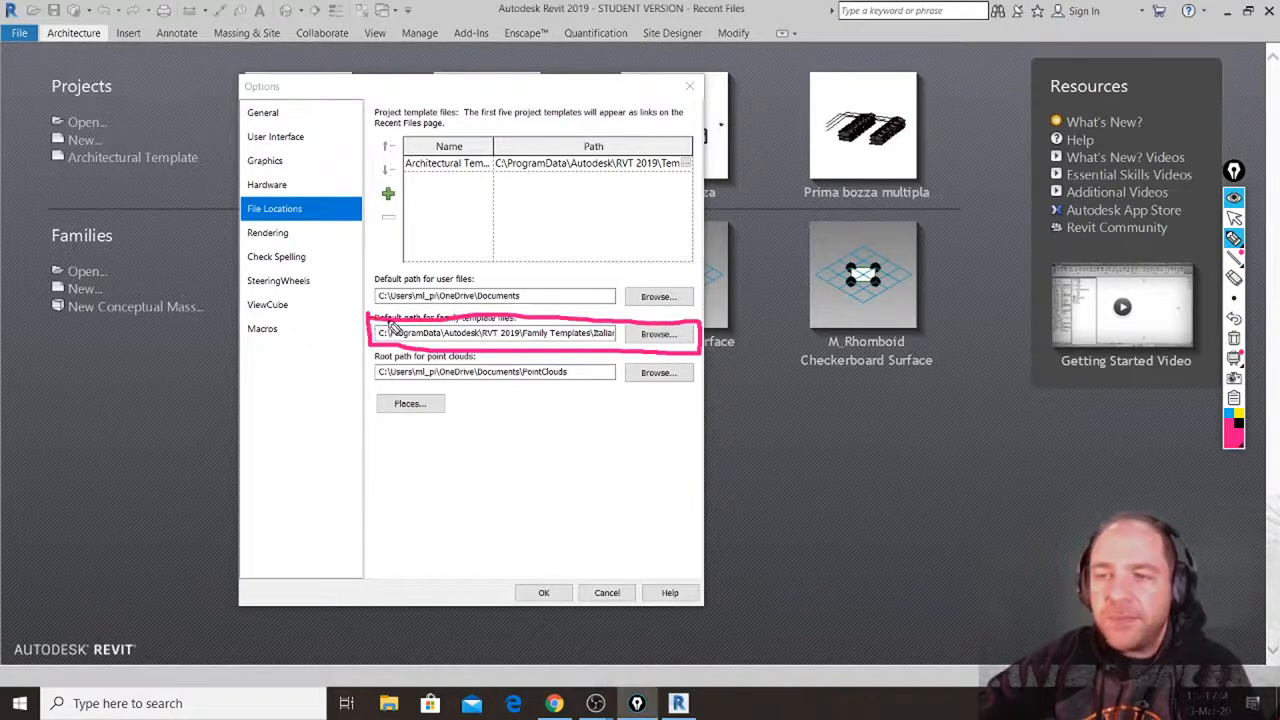
pyautogui.click(1235, 340)
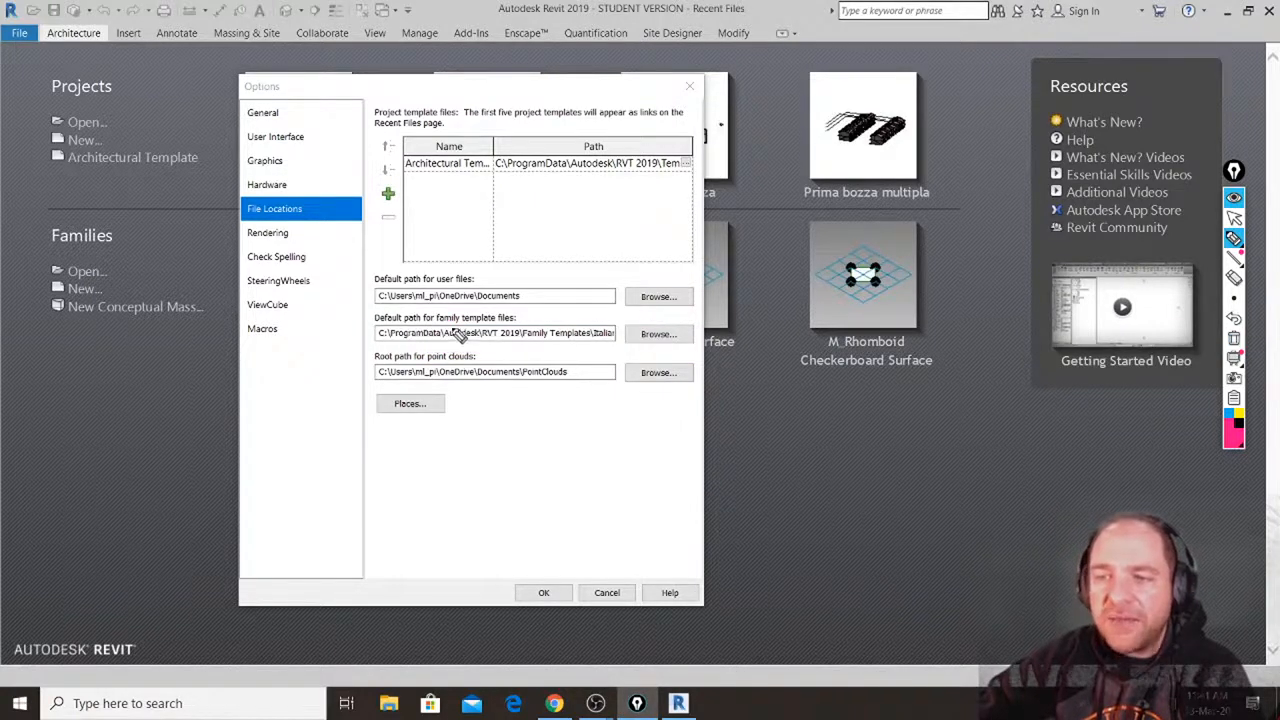
pyautogui.click(1234, 217)
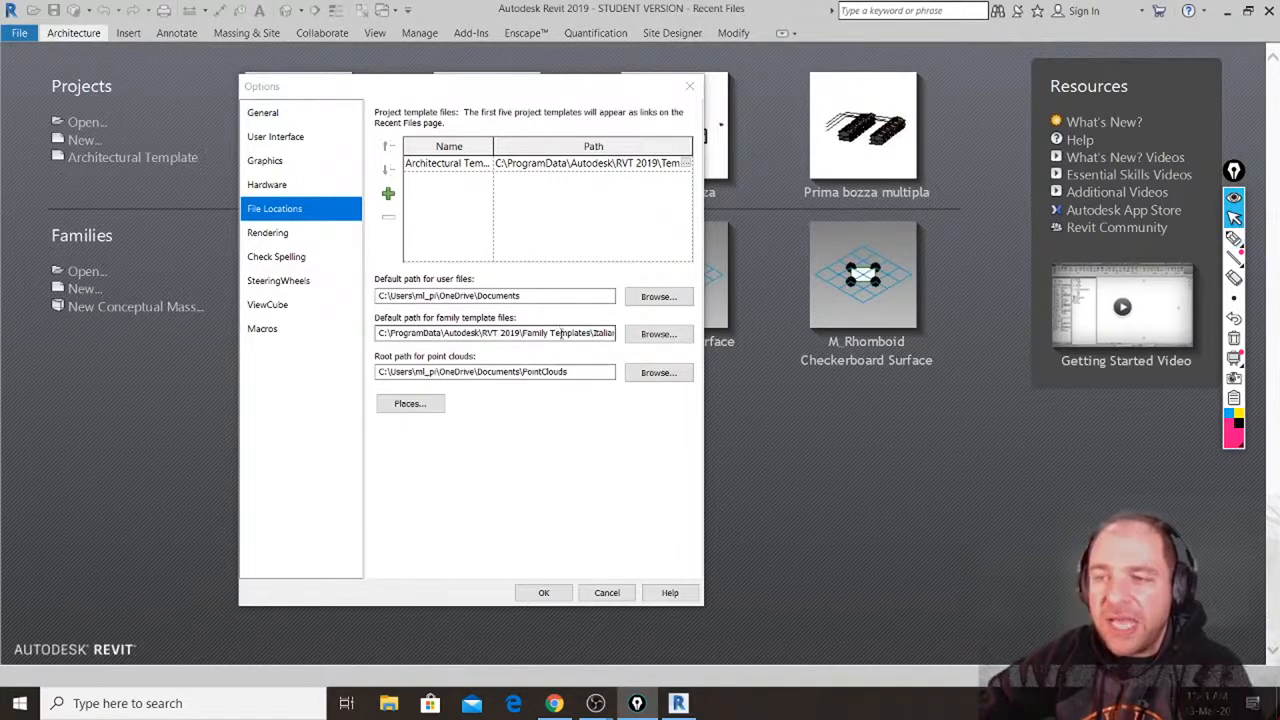
# Set the default path for family template files to the English folder under Family Templates.
pyautogui.click(662, 336)
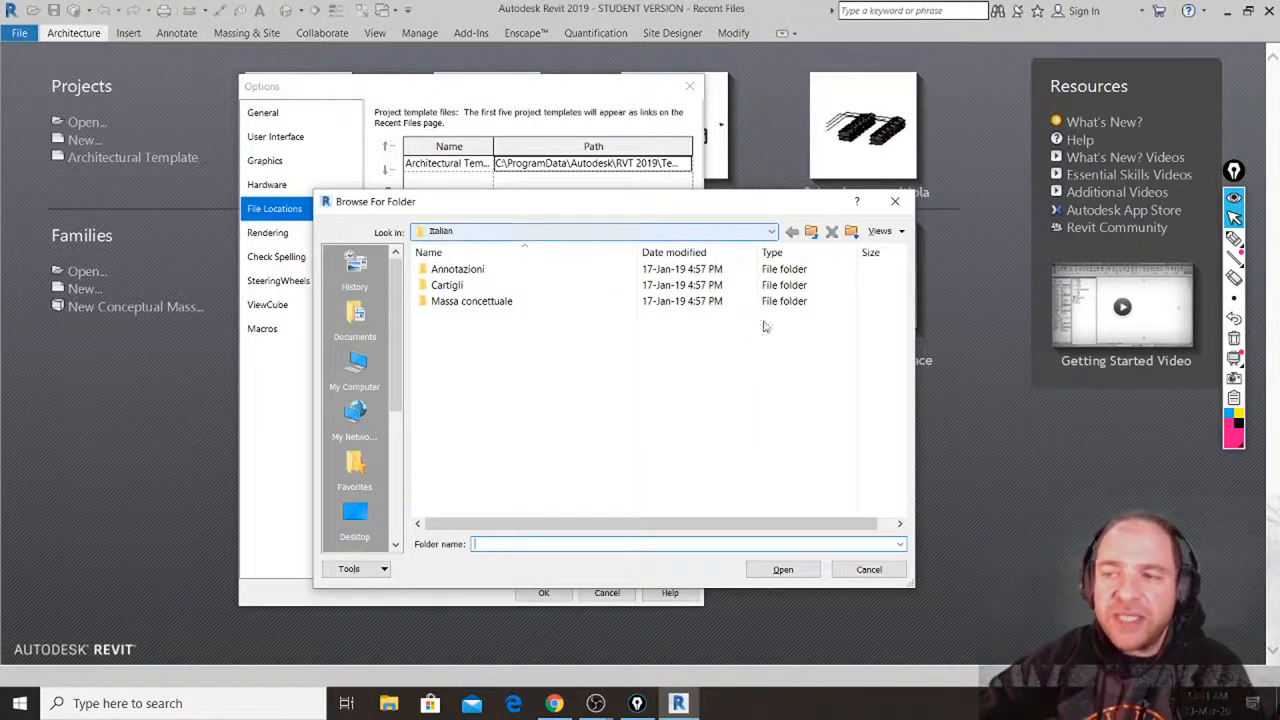
pyautogui.click(813, 233)
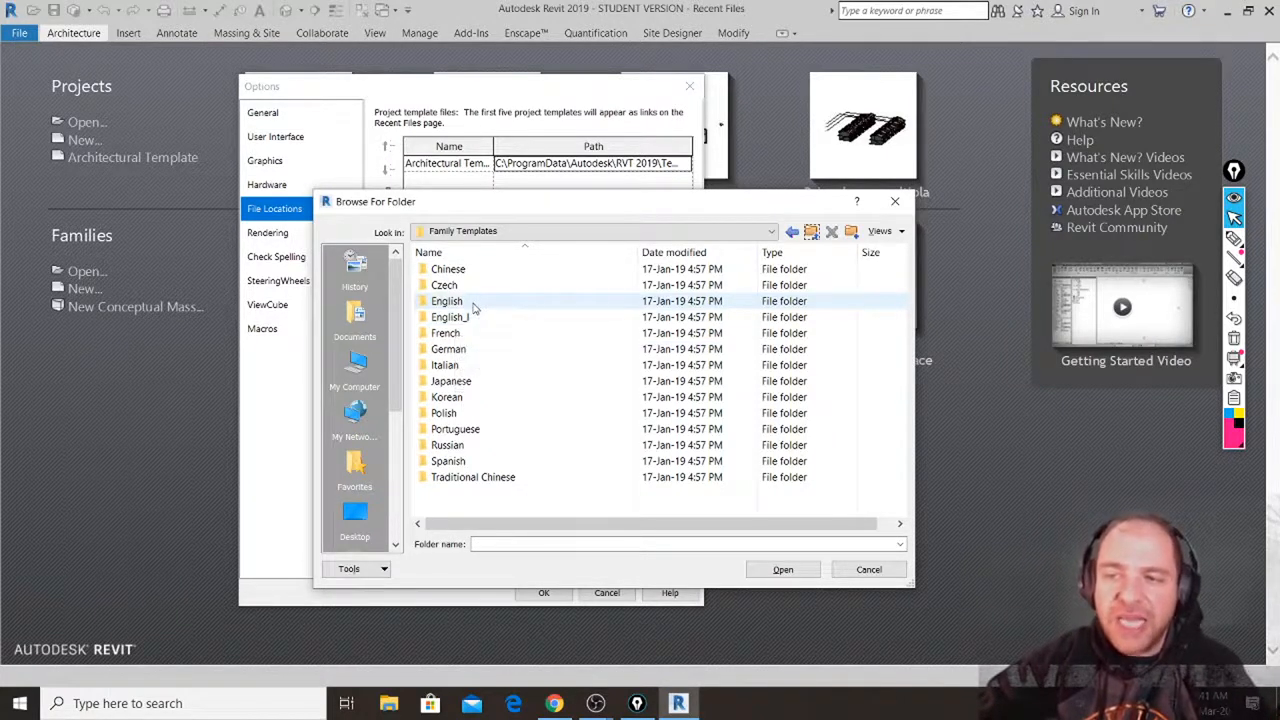
pyautogui.doubleClick(474, 304)
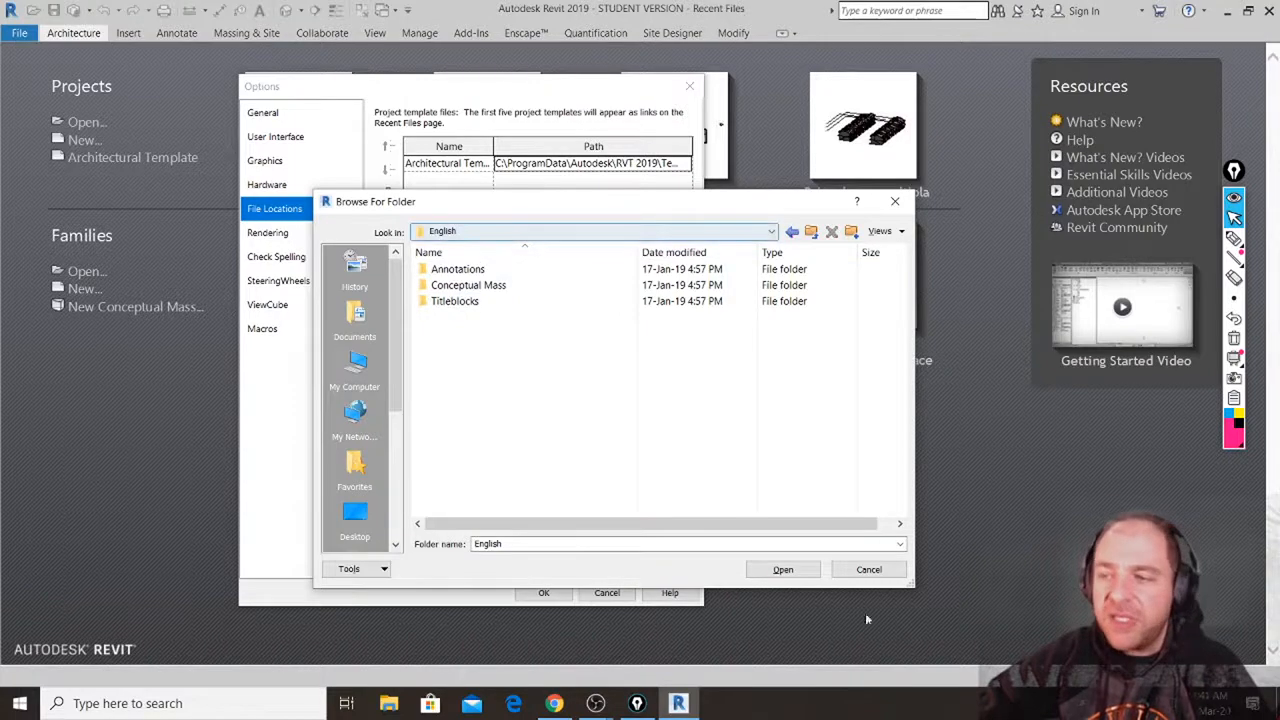
pyautogui.click(805, 570)
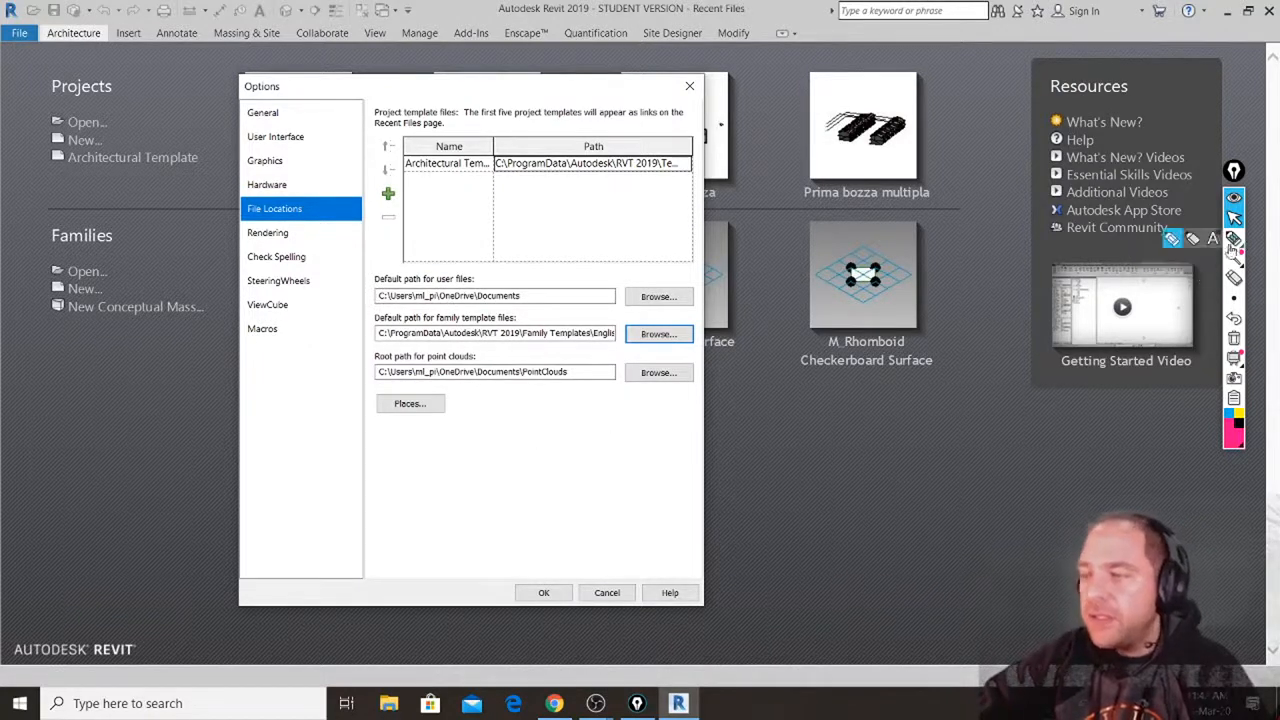
# Draw a pink annotation arrow pointing at Places, and open the list of library places.
pyautogui.click(1234, 238)
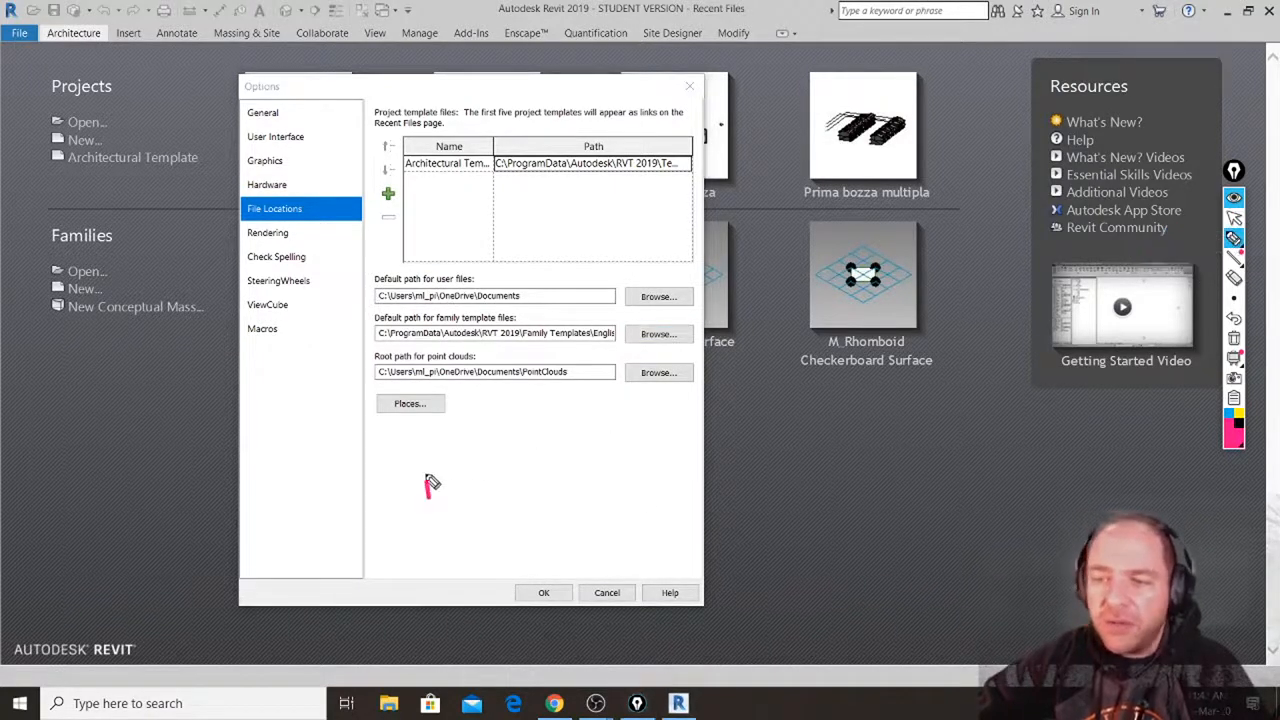
pyautogui.moveTo(429, 497)
pyautogui.mouseDown()
pyautogui.moveTo(424, 422)
pyautogui.moveTo(412, 440)
pyautogui.moveTo(422, 423)
pyautogui.moveTo(449, 446)
pyautogui.mouseUp()
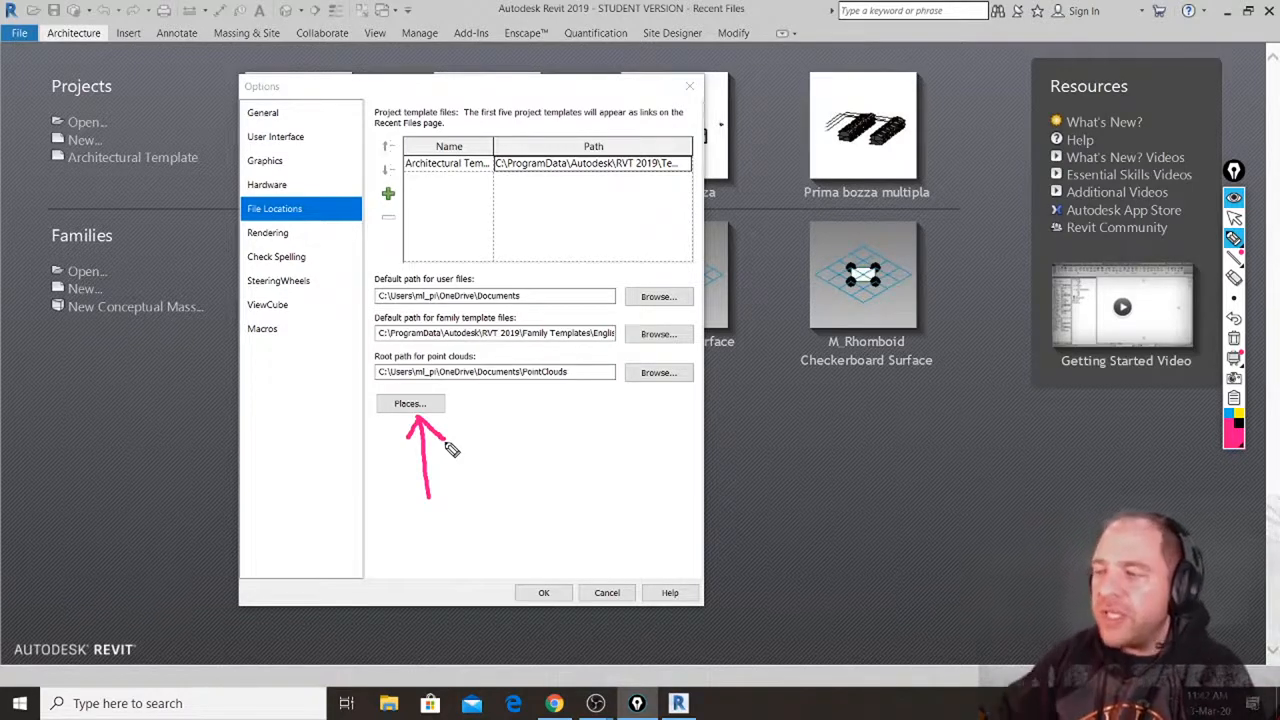
pyautogui.click(1234, 217)
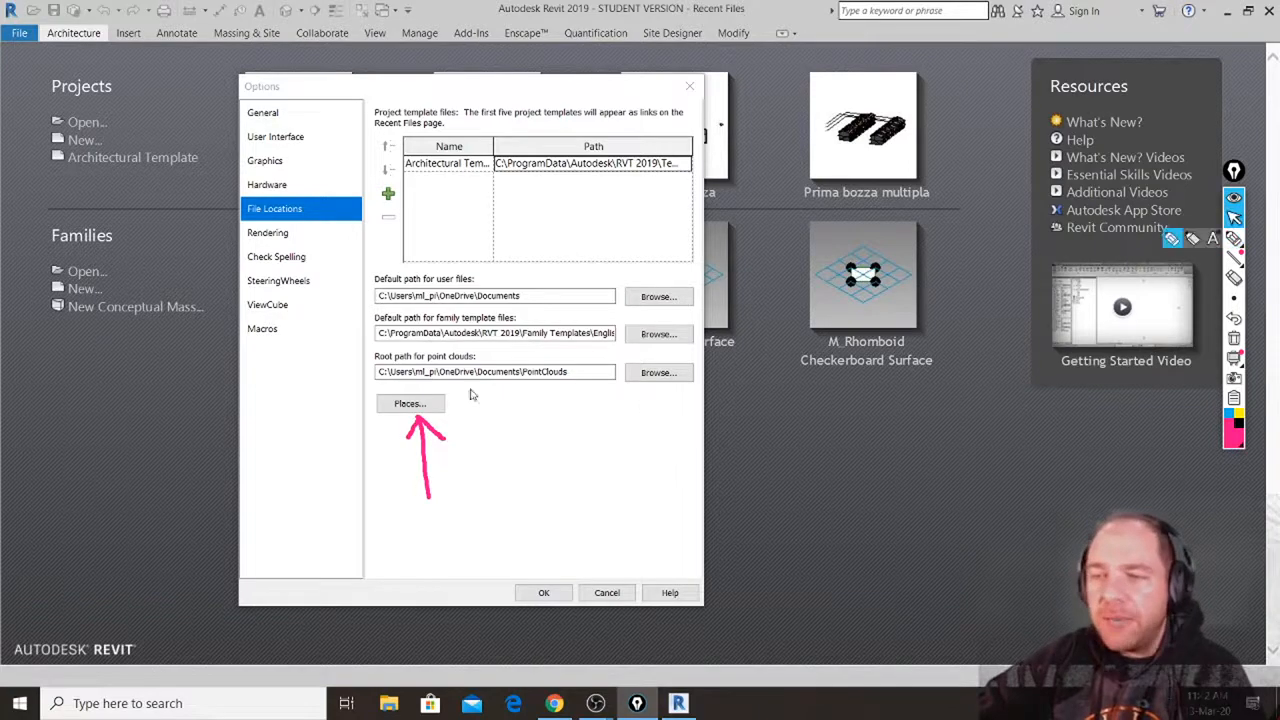
pyautogui.click(424, 404)
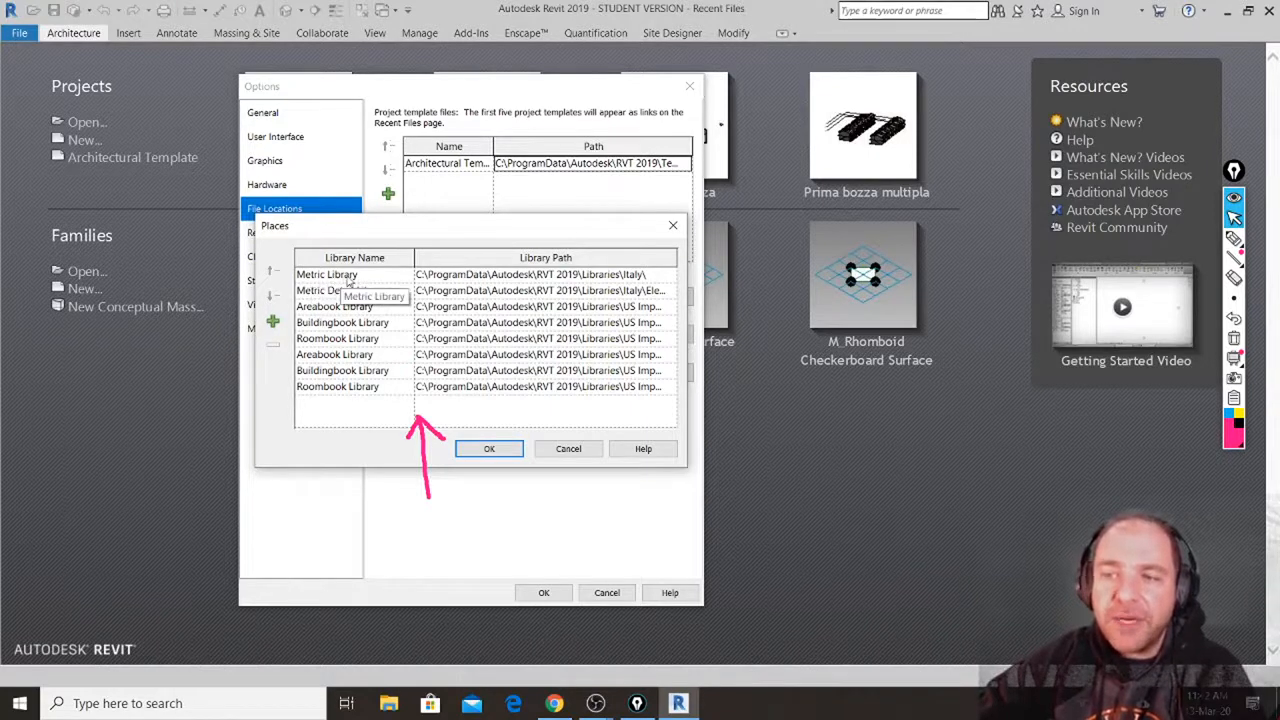
# Mark the Metric Library entry with a pink arrow and box, underline its Italy path, and clear the annotations.
pyautogui.click(1234, 238)
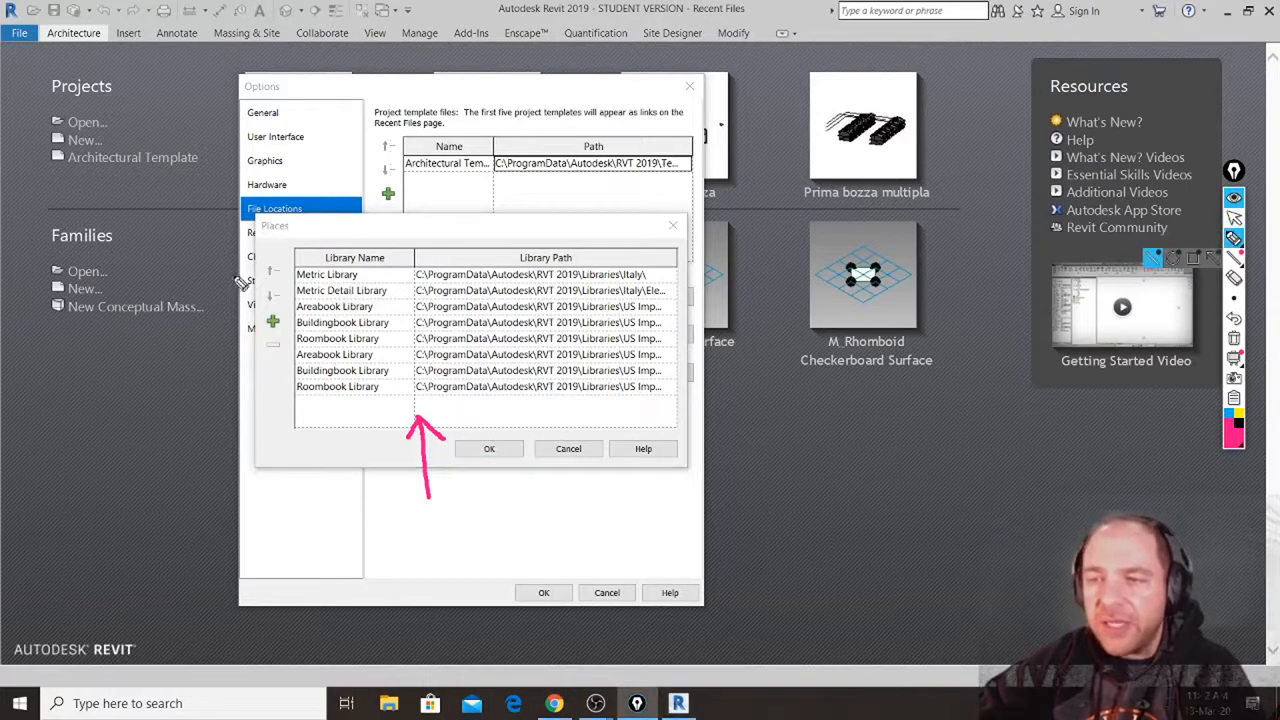
pyautogui.moveTo(232, 276); pyautogui.dragTo(290, 276)
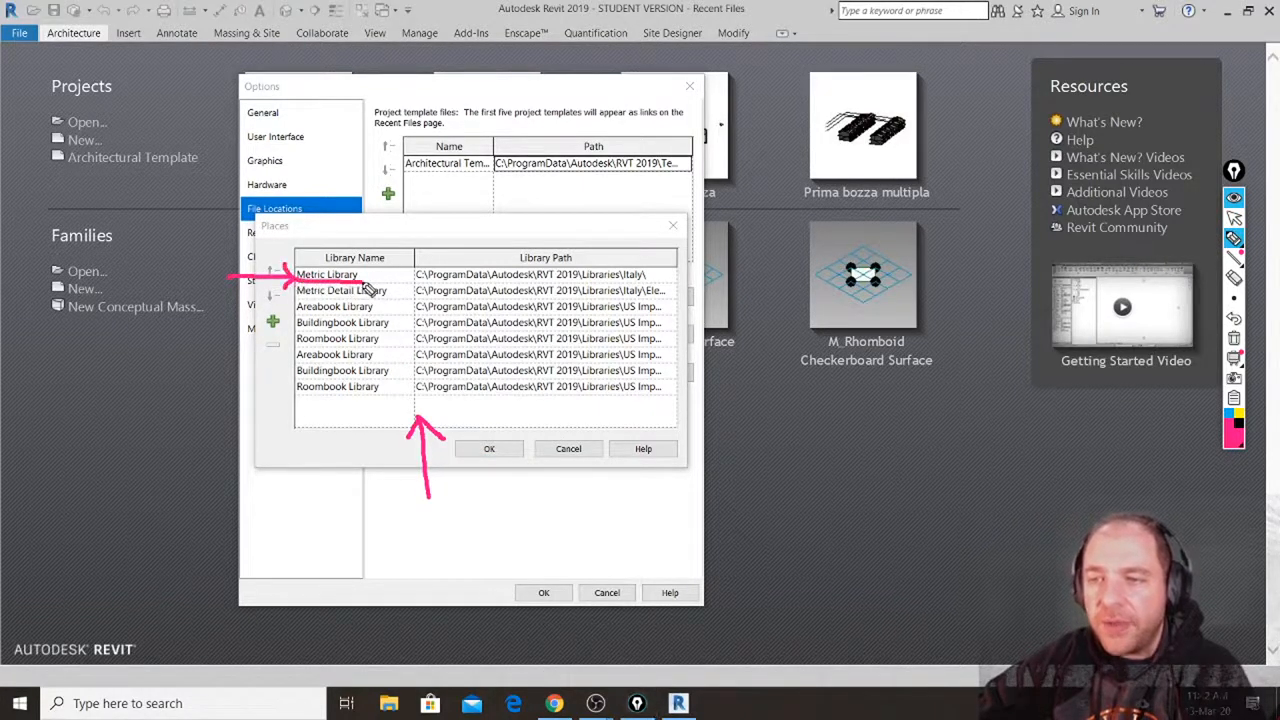
pyautogui.moveTo(368, 288)
pyautogui.mouseDown()
pyautogui.moveTo(345, 266)
pyautogui.moveTo(305, 264)
pyautogui.moveTo(300, 290)
pyautogui.mouseUp()
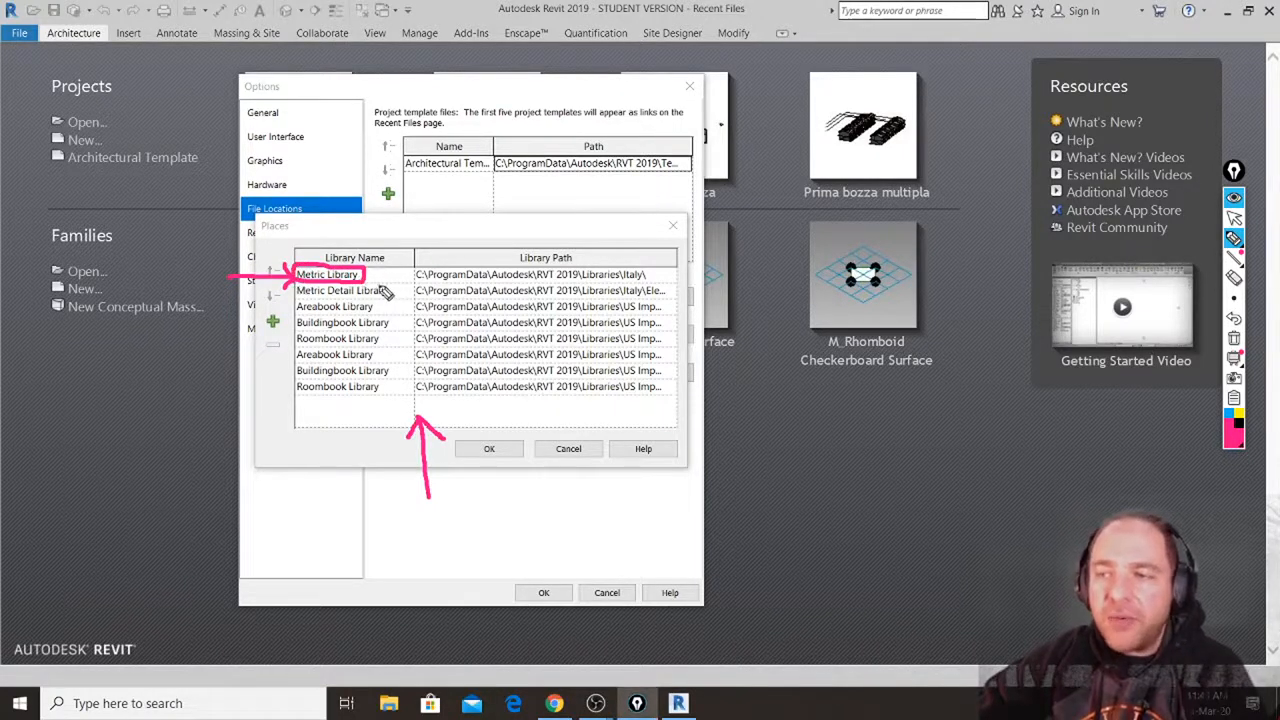
pyautogui.moveTo(415, 281); pyautogui.dragTo(654, 288)
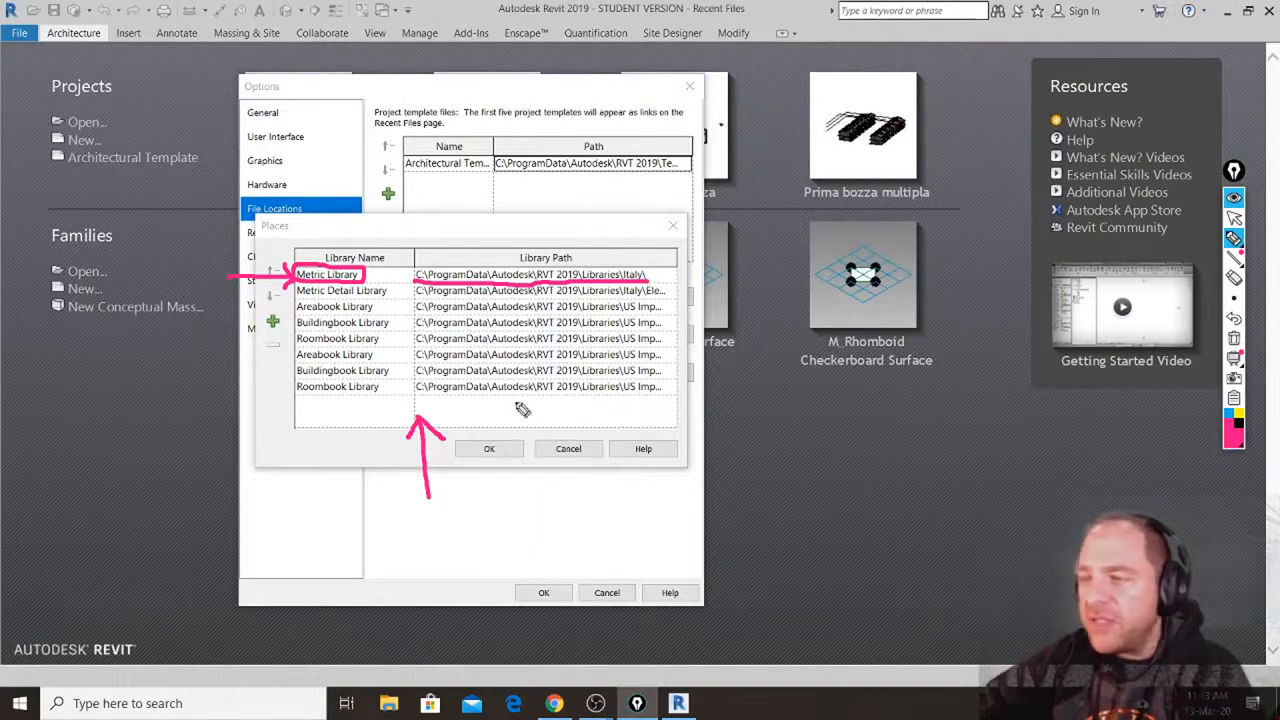
pyautogui.click(1244, 341)
pyautogui.click(1234, 217)
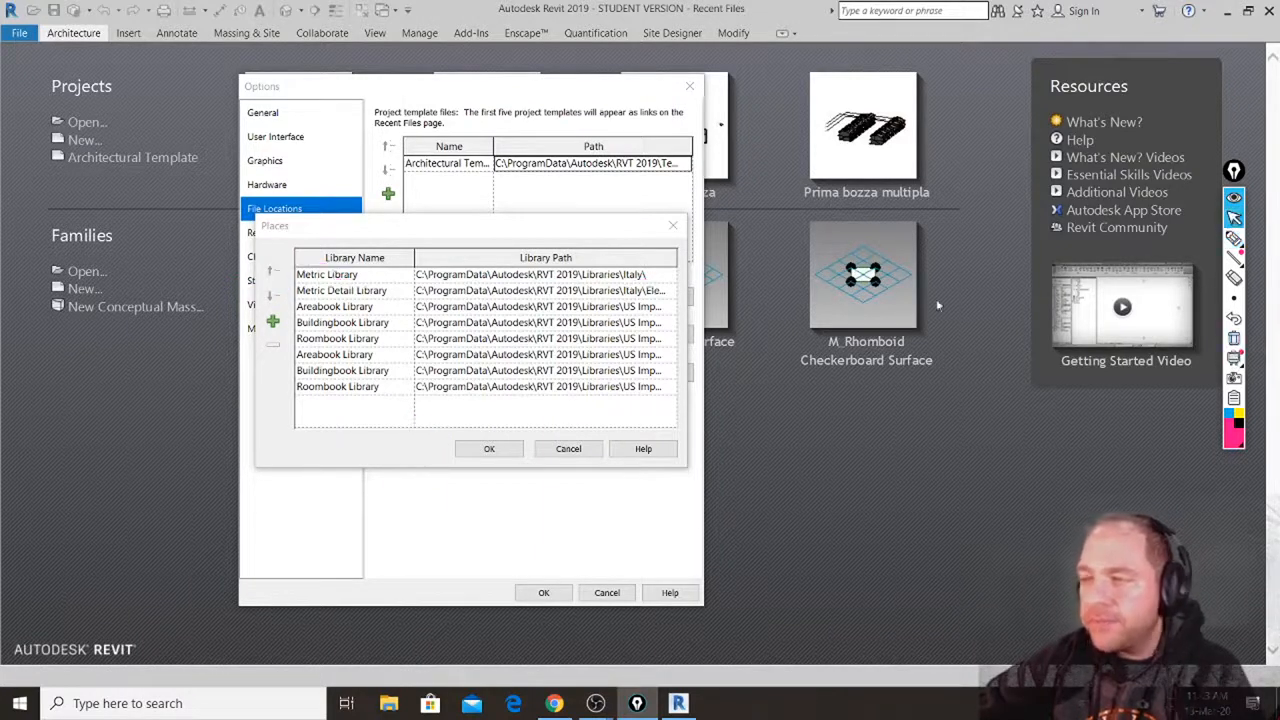
# Set the Metric Library path to the US Metric folder under Libraries, and accept the places and options.
pyautogui.click(631, 275)
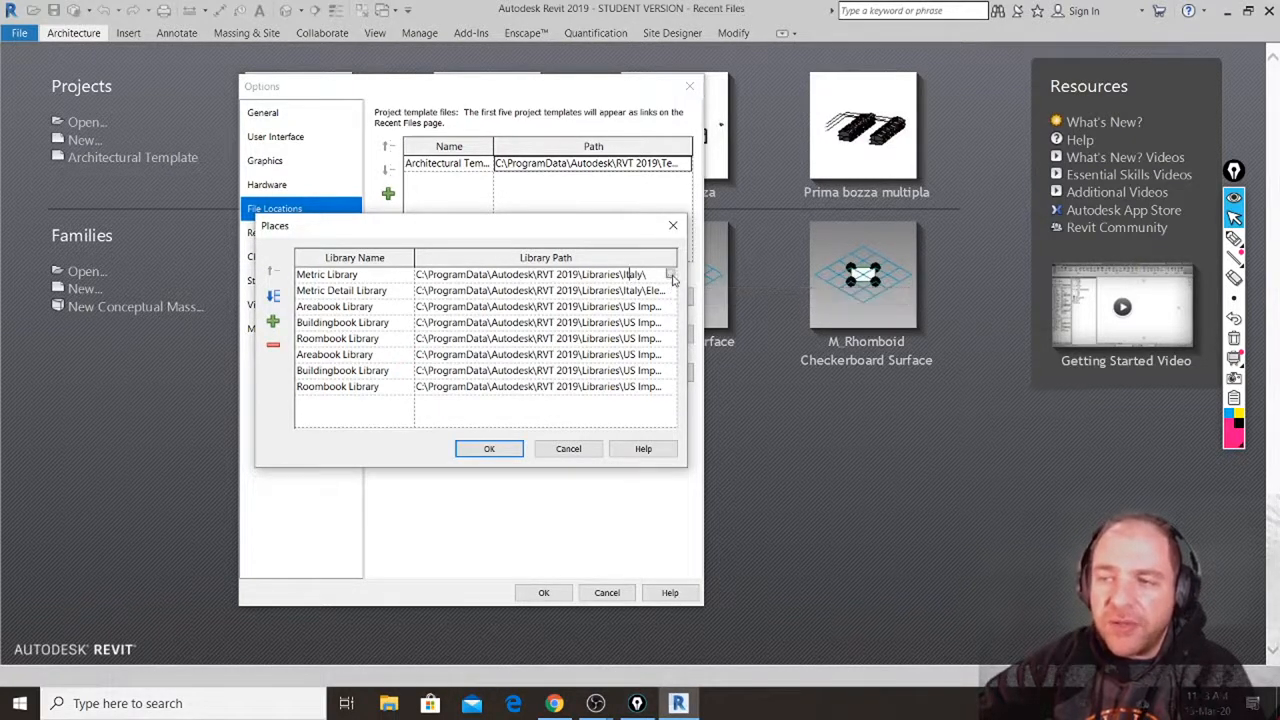
pyautogui.click(670, 276)
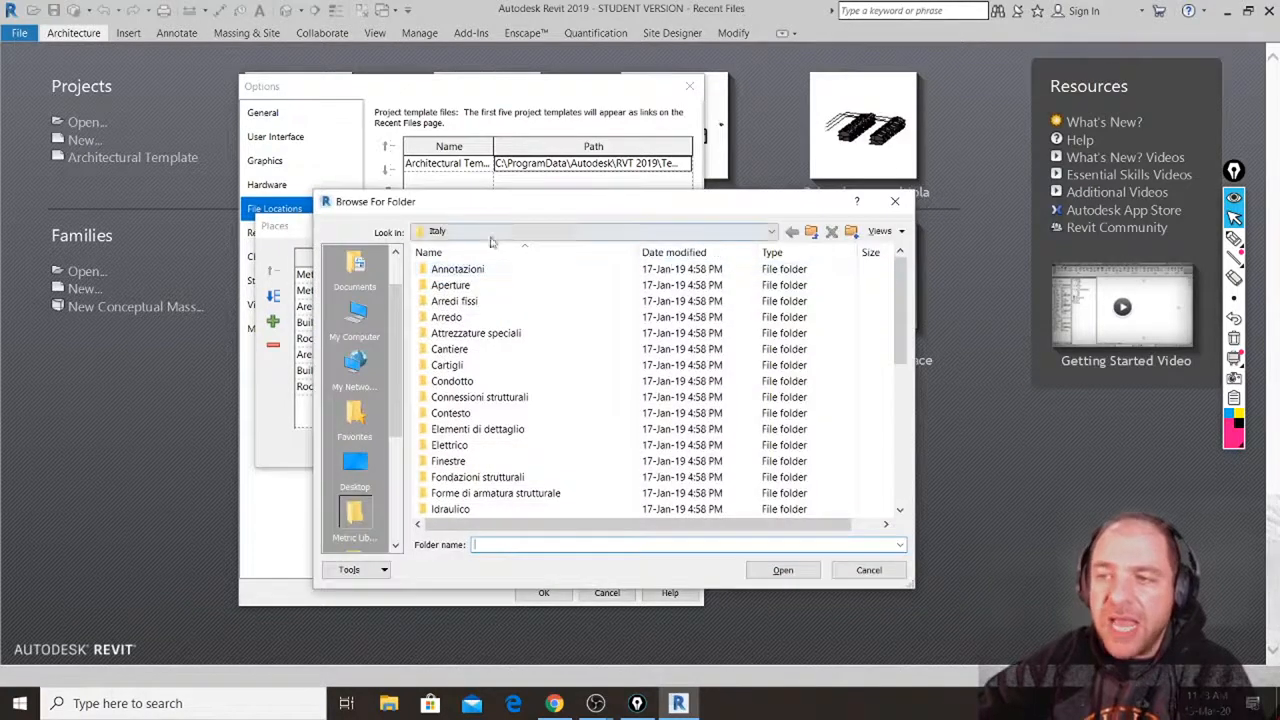
pyautogui.click(811, 232)
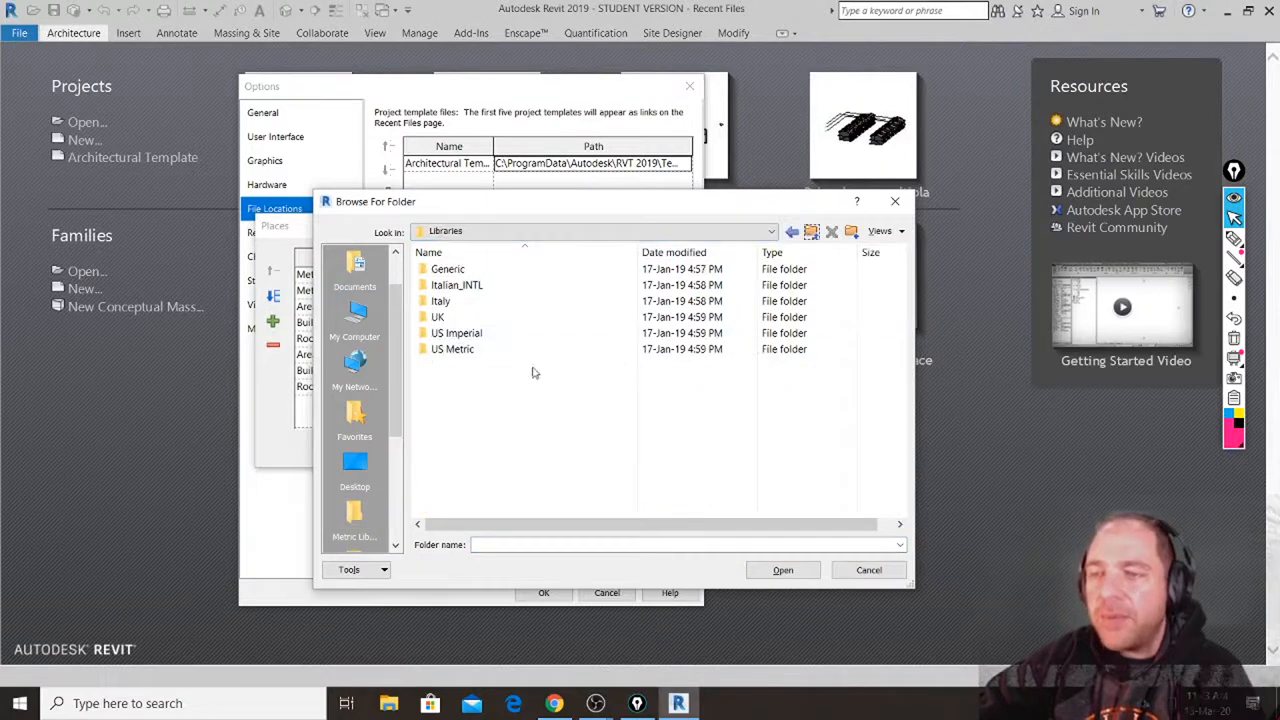
pyautogui.doubleClick(452, 349)
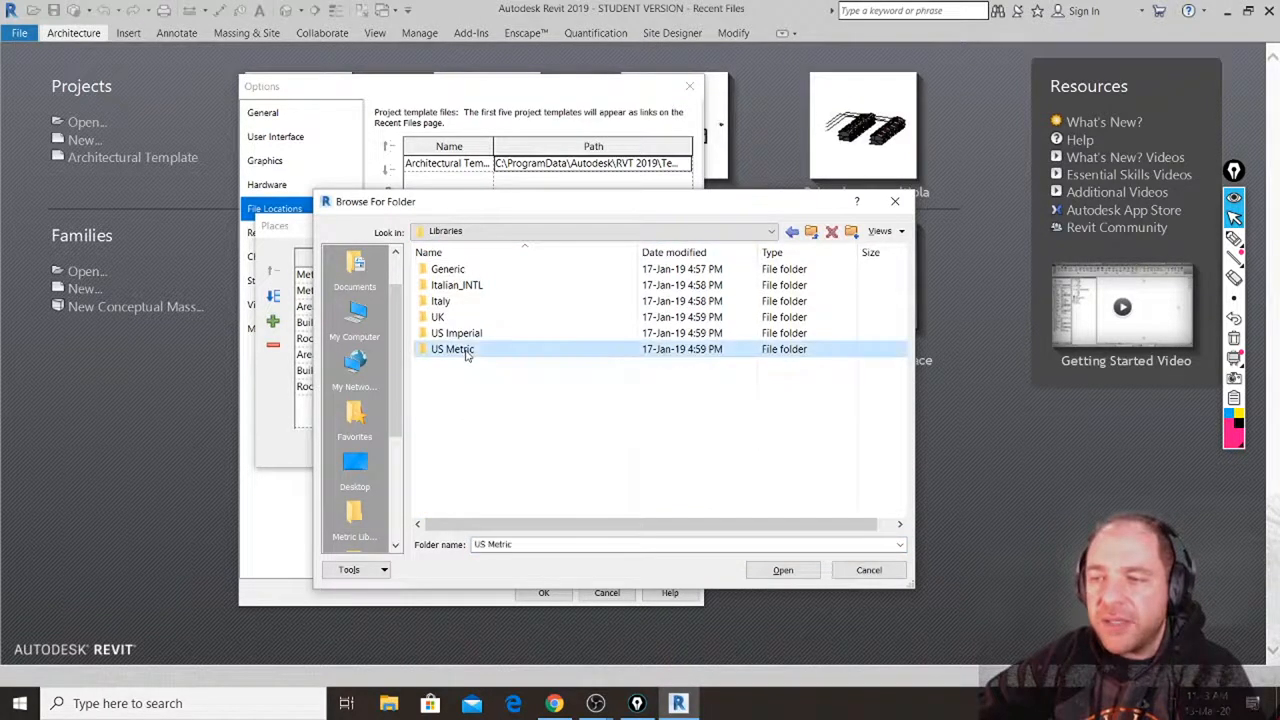
pyautogui.click(785, 570)
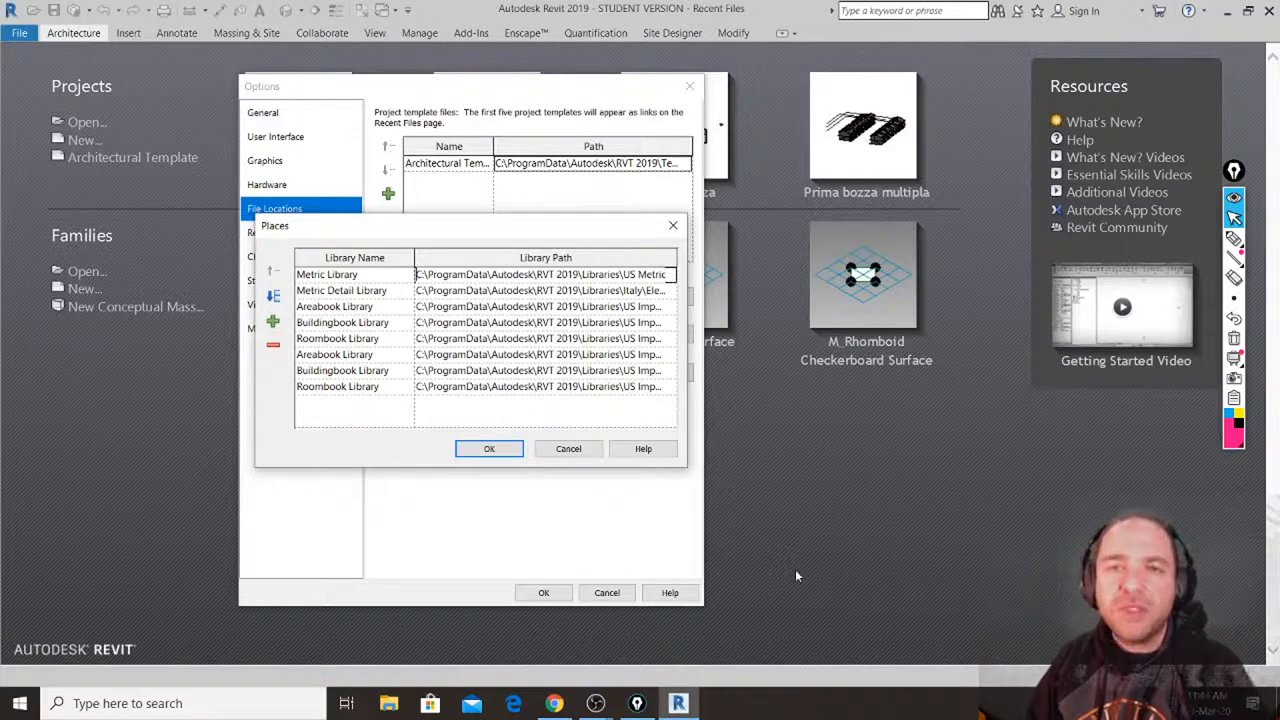
pyautogui.click(489, 449)
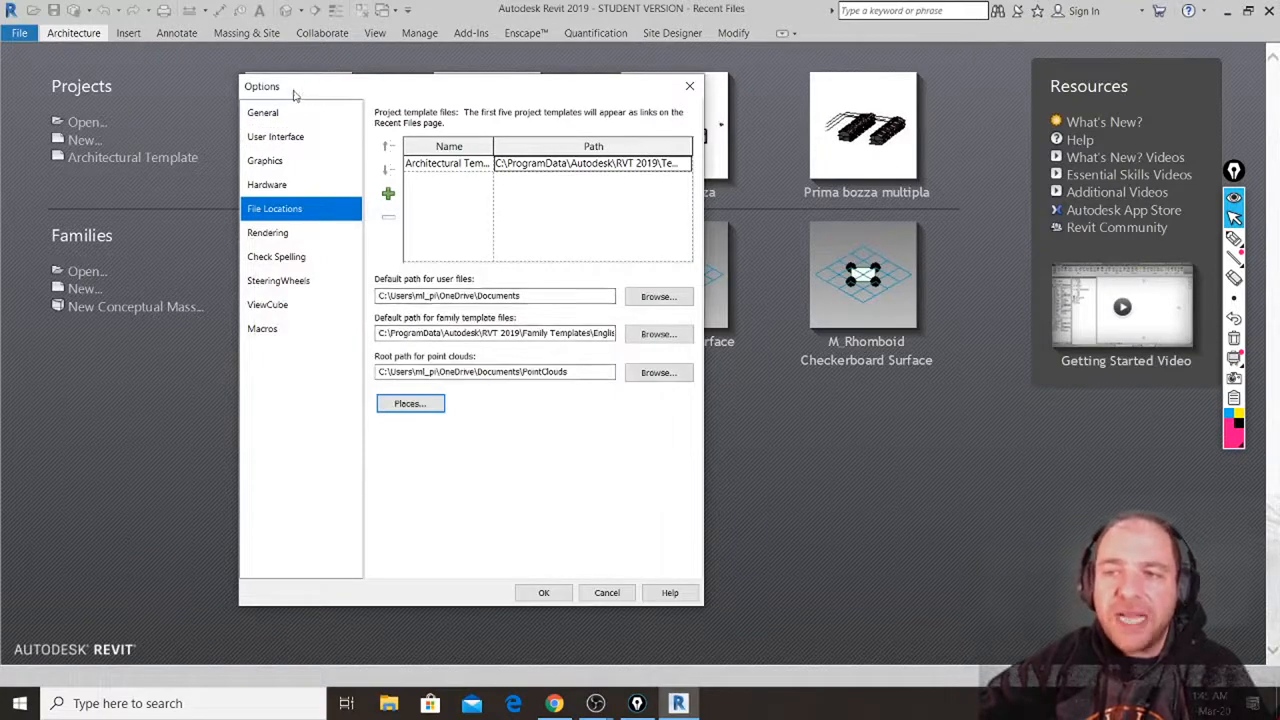
pyautogui.click(544, 593)
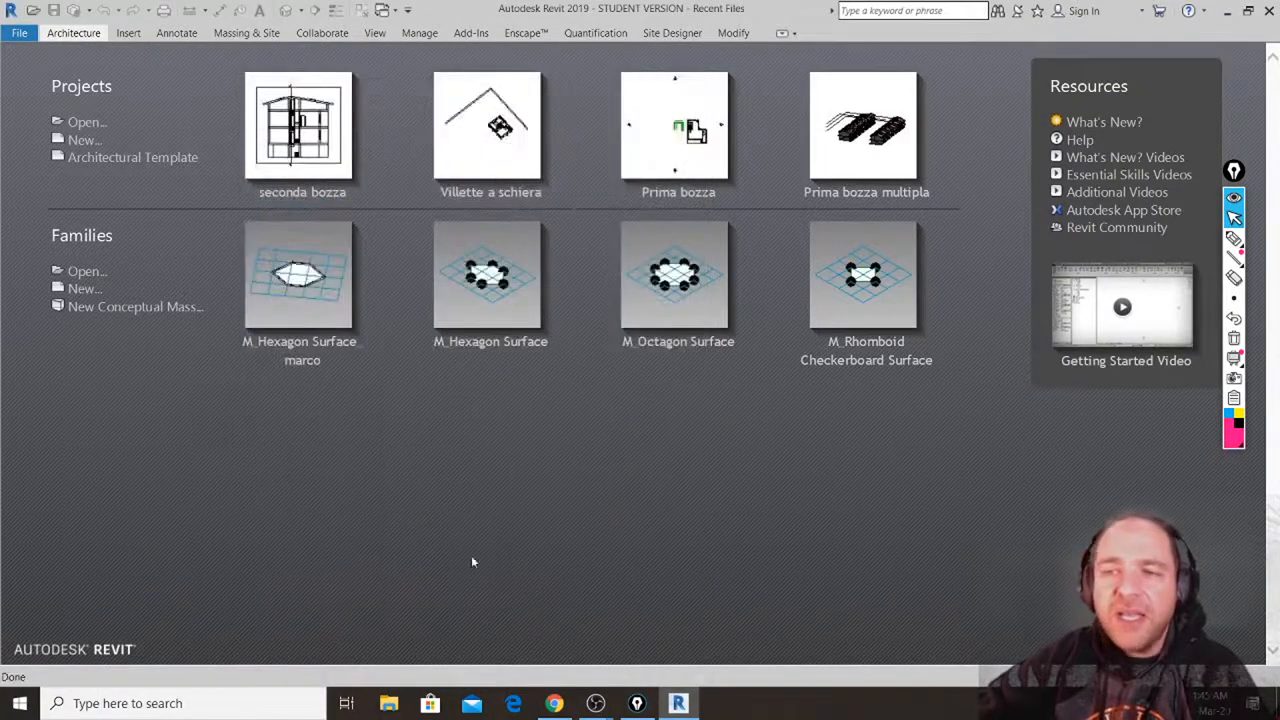
# Create a new project from the Architectural Template, and look through the available wall types without placing a wall.
pyautogui.click(122, 160)
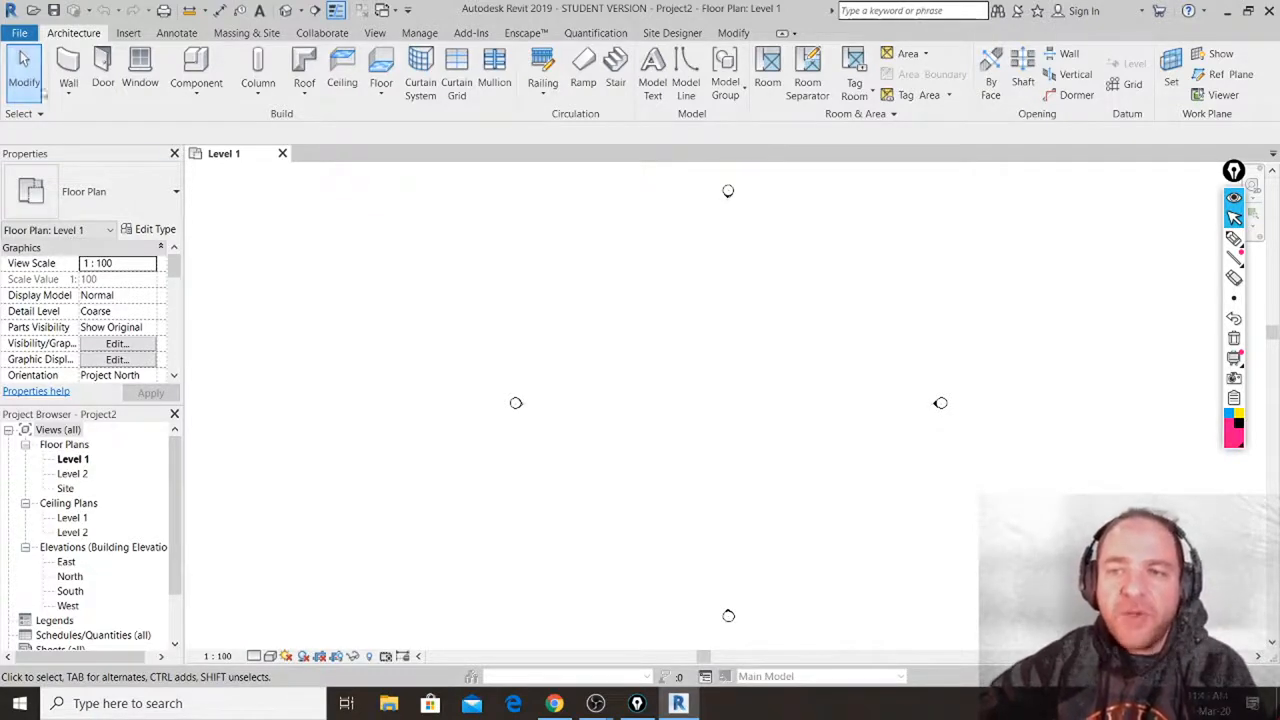
pyautogui.click(69, 76)
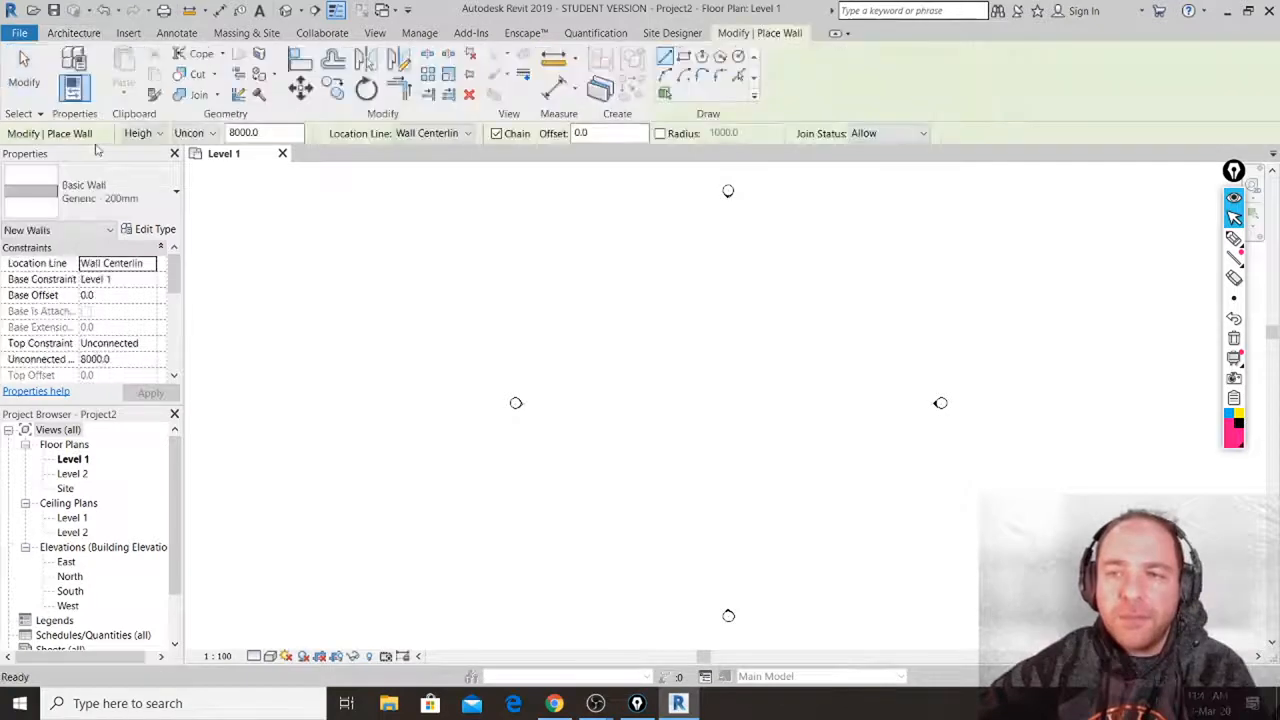
pyautogui.click(174, 193)
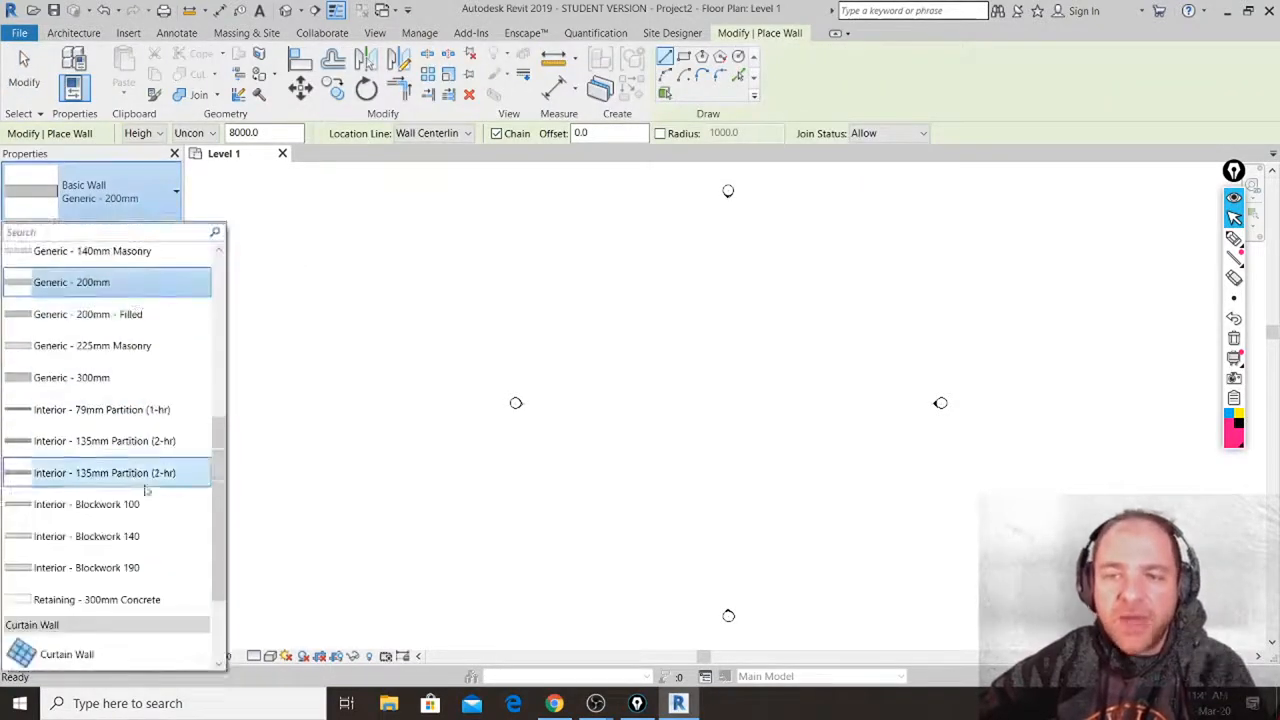
pyautogui.scroll(4, 140, 488)
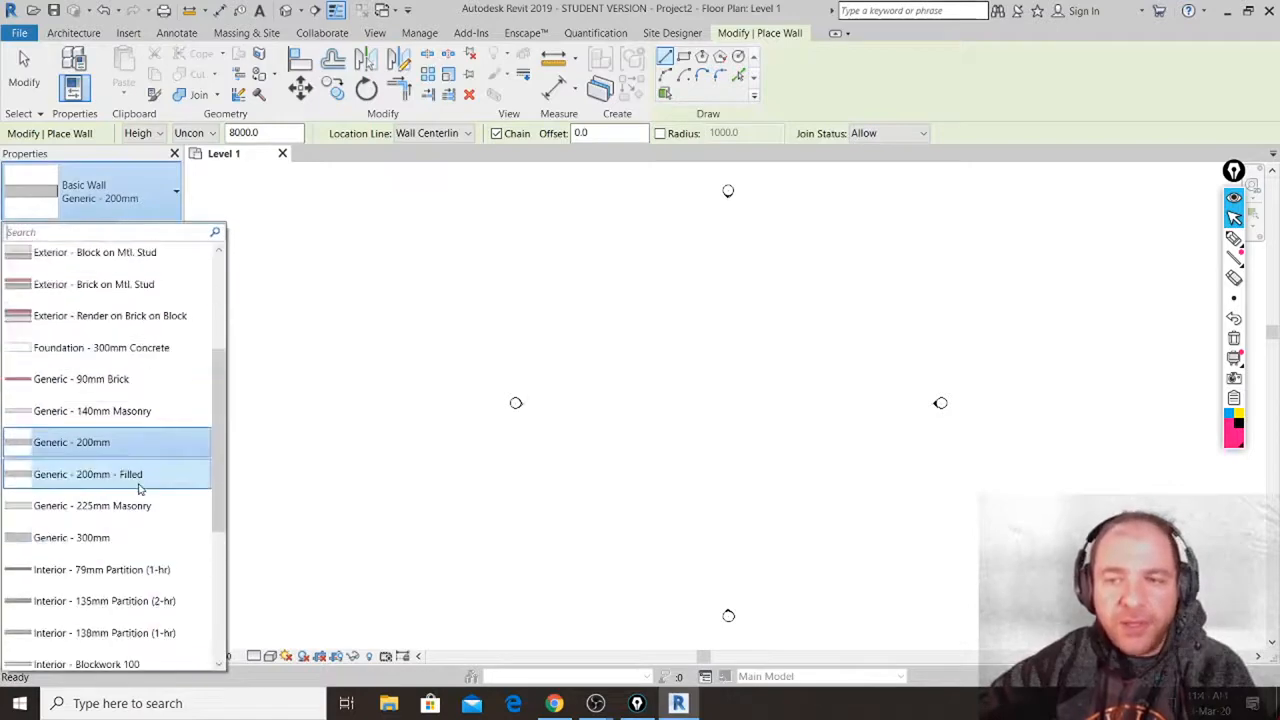
pyautogui.scroll(-3, 145, 495)
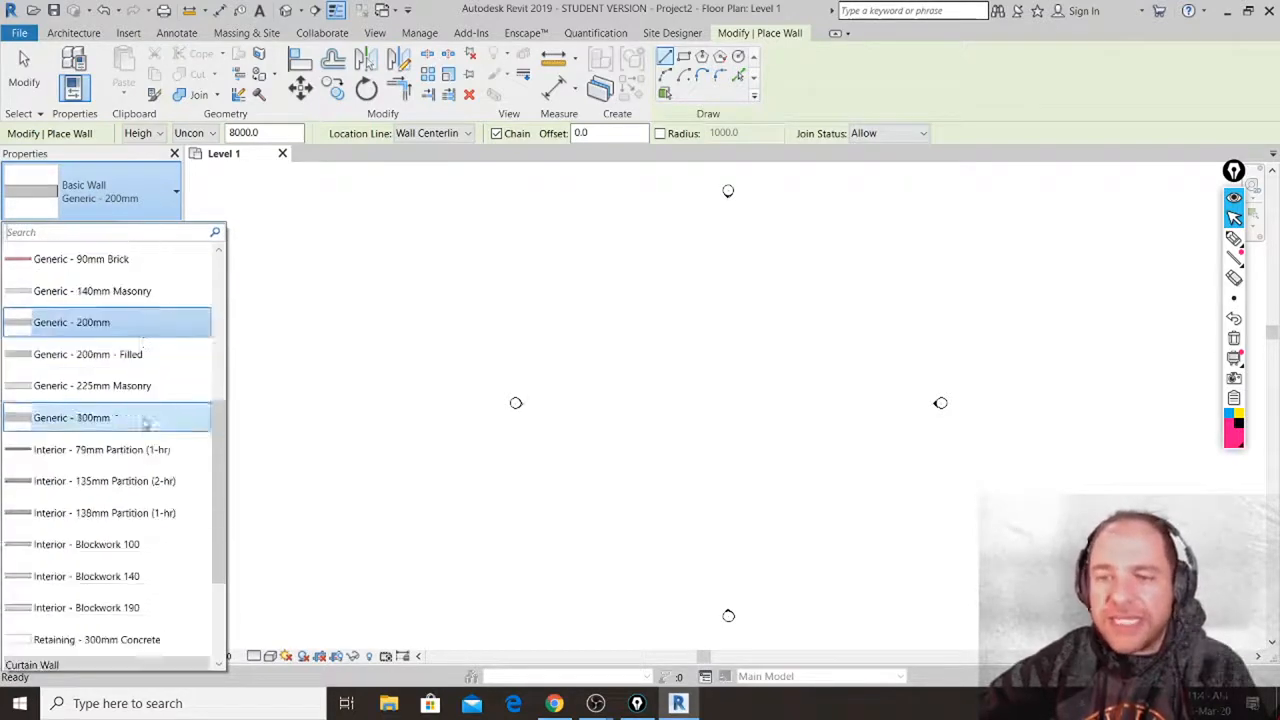
pyautogui.click(314, 396)
pyautogui.press('Escape')
pyautogui.press('Escape')
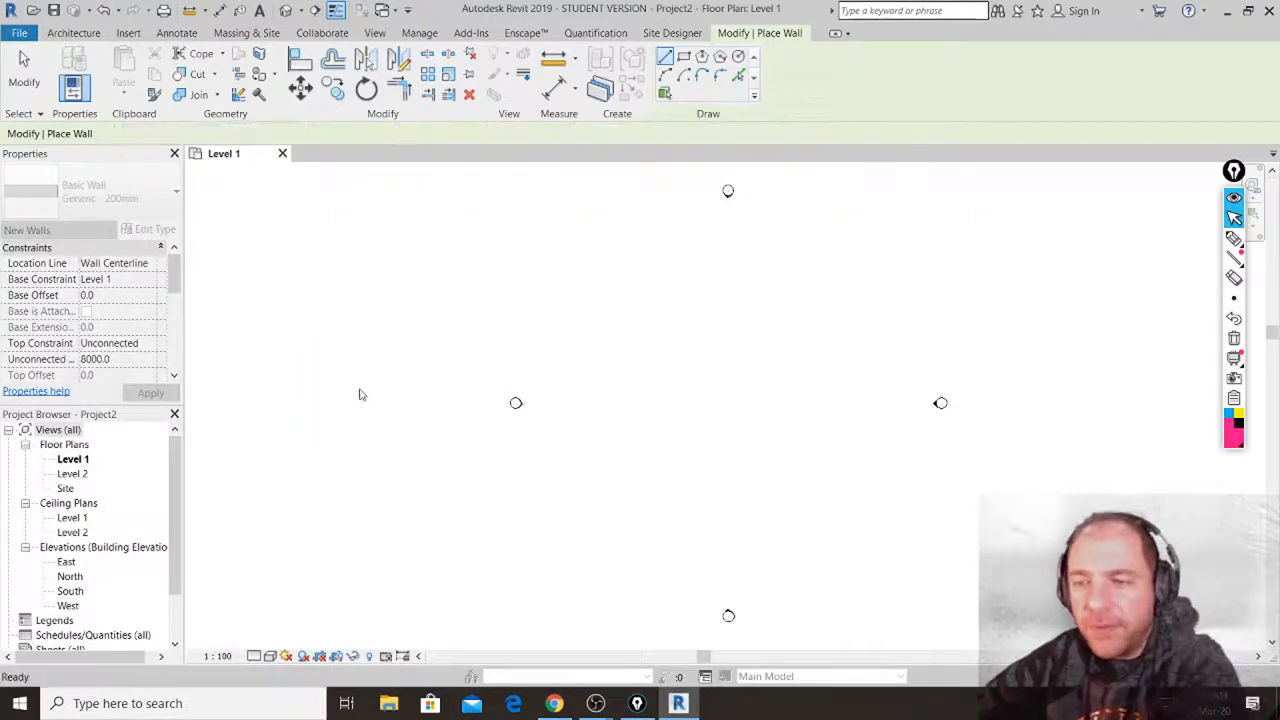
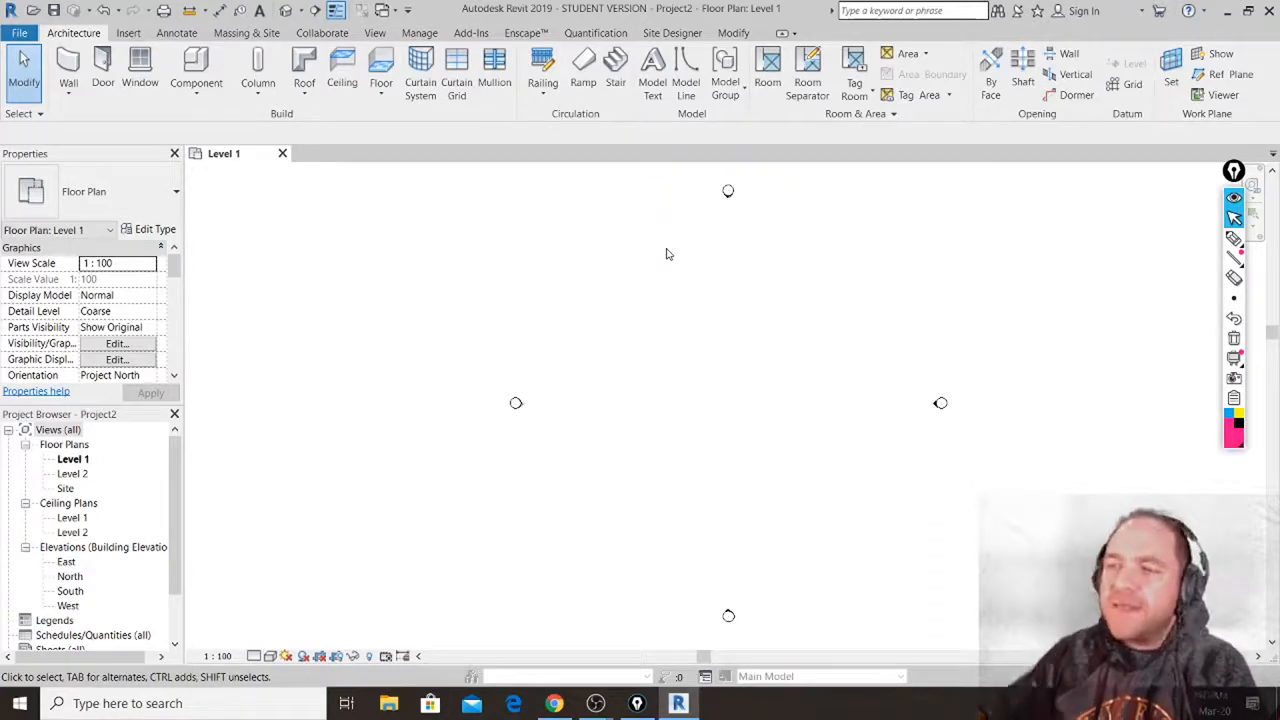
# Start a stair, and outline its Location Line setting and its Actual Run Width and Automatic Landing settings in pink.
pyautogui.click(616, 66)
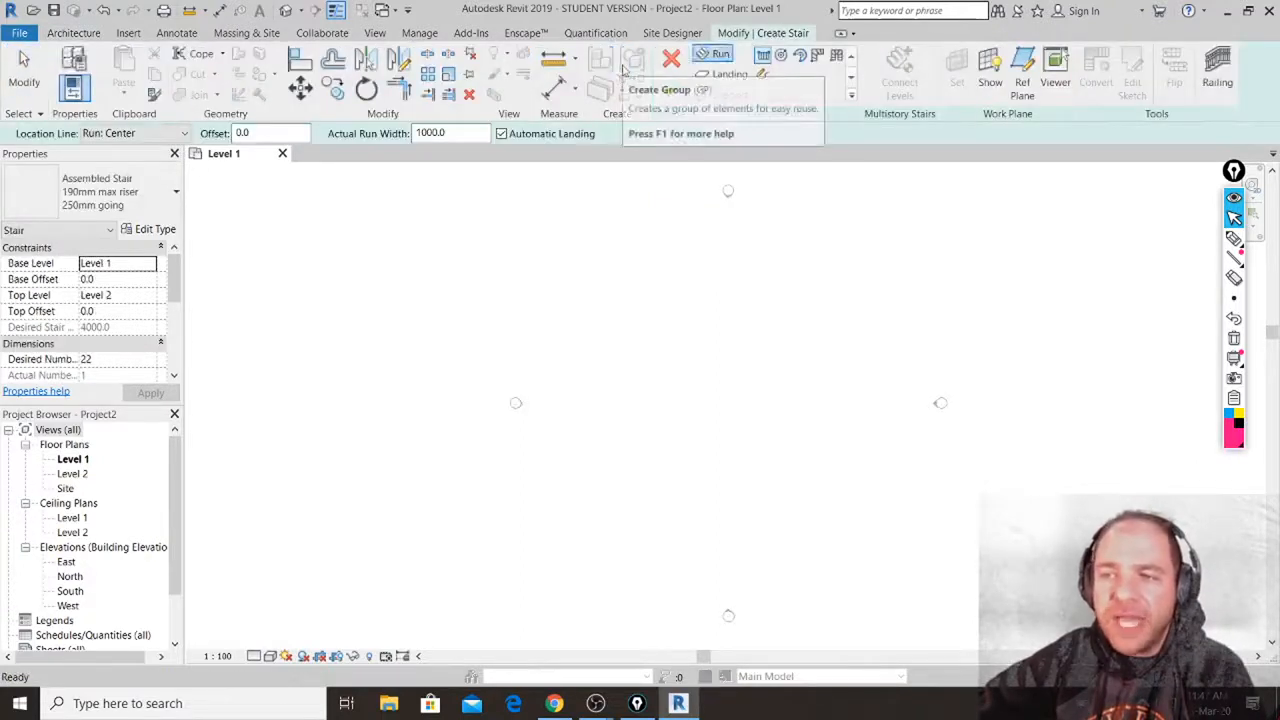
pyautogui.scroll(3, 705, 389)
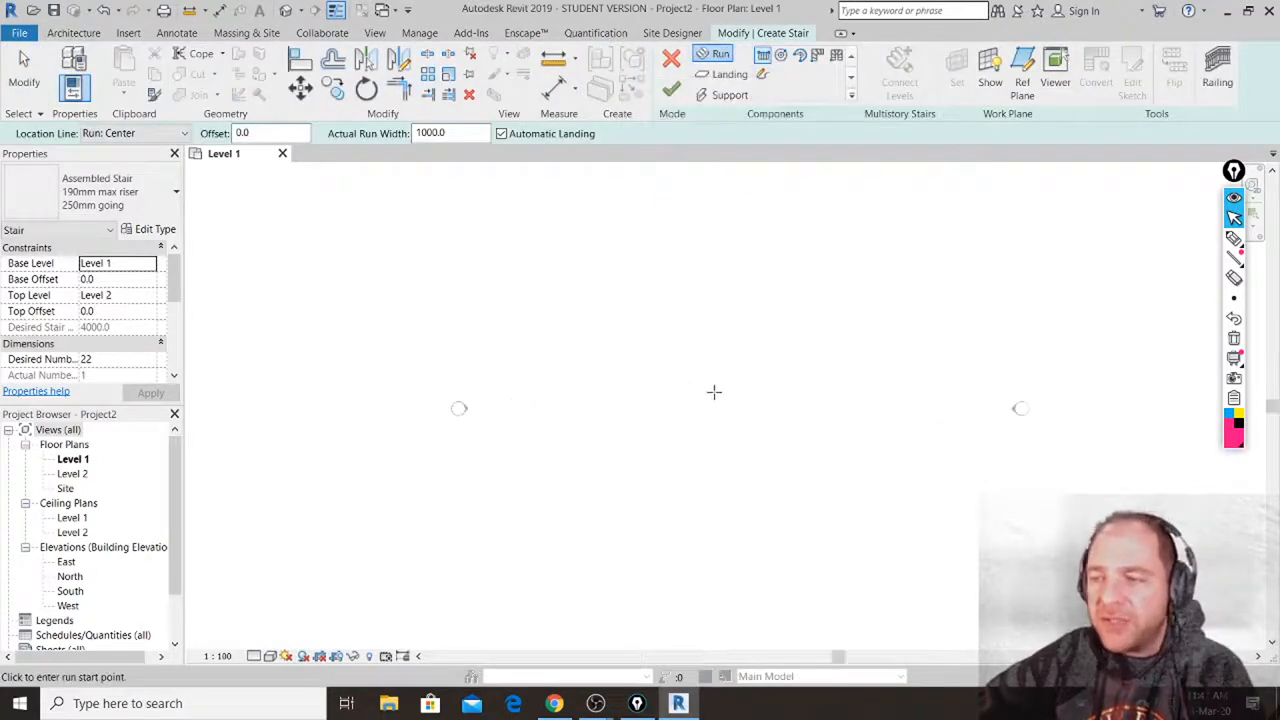
pyautogui.scroll(1, 727, 391)
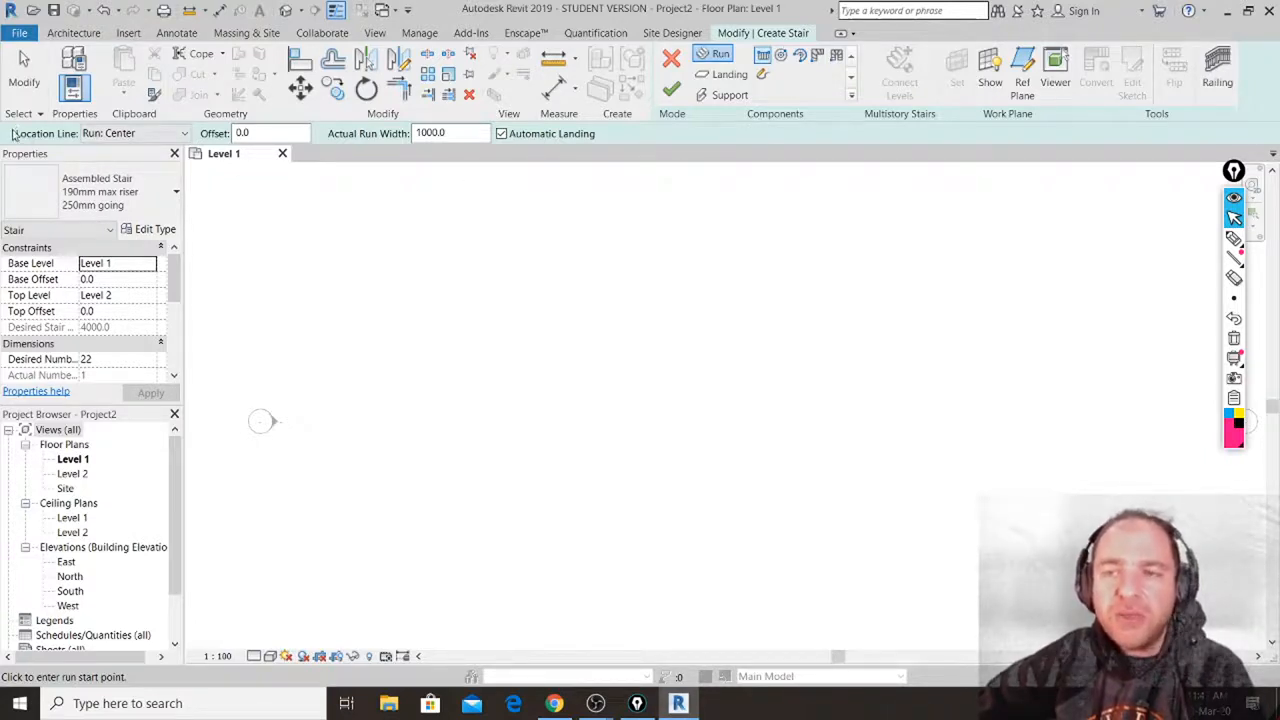
pyautogui.click(1234, 238)
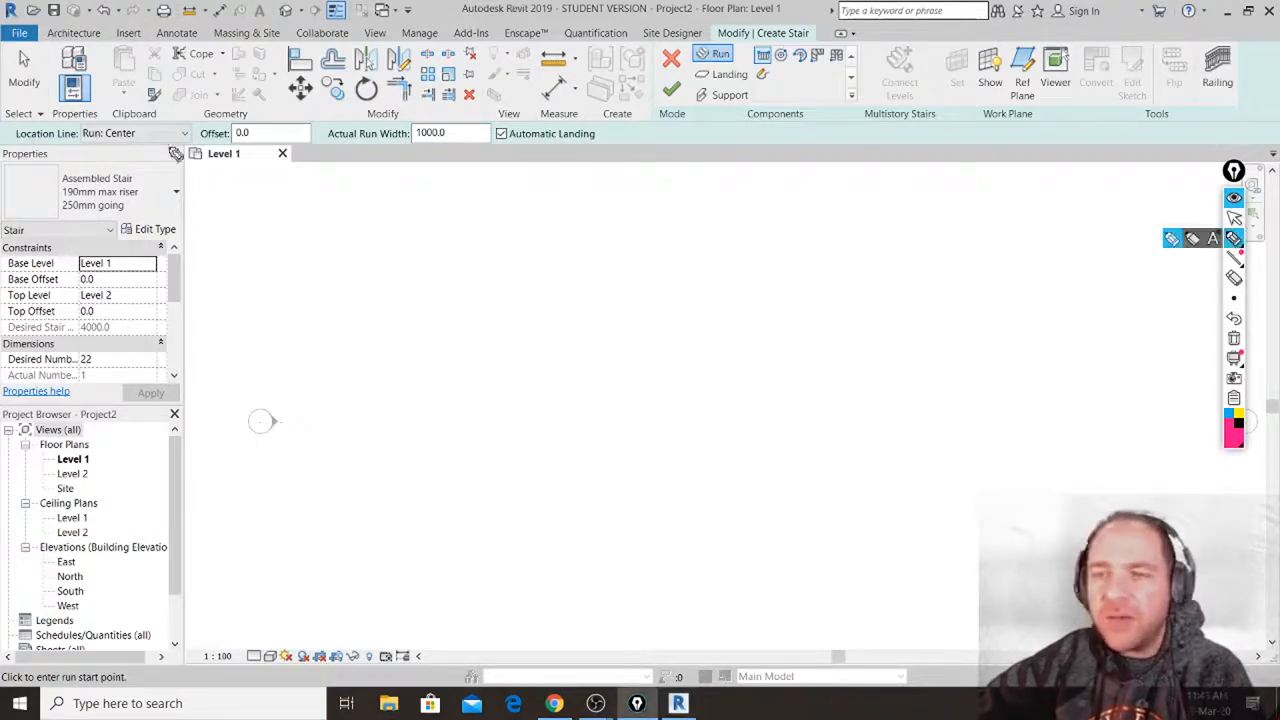
pyautogui.moveTo(13, 123)
pyautogui.mouseDown()
pyautogui.moveTo(32, 148)
pyautogui.moveTo(197, 153)
pyautogui.moveTo(212, 124)
pyautogui.moveTo(35, 117)
pyautogui.moveTo(12, 128)
pyautogui.mouseUp()
pyautogui.moveTo(323, 118)
pyautogui.mouseDown()
pyautogui.moveTo(321, 152)
pyautogui.moveTo(604, 155)
pyautogui.moveTo(606, 118)
pyautogui.moveTo(322, 124)
pyautogui.mouseUp()
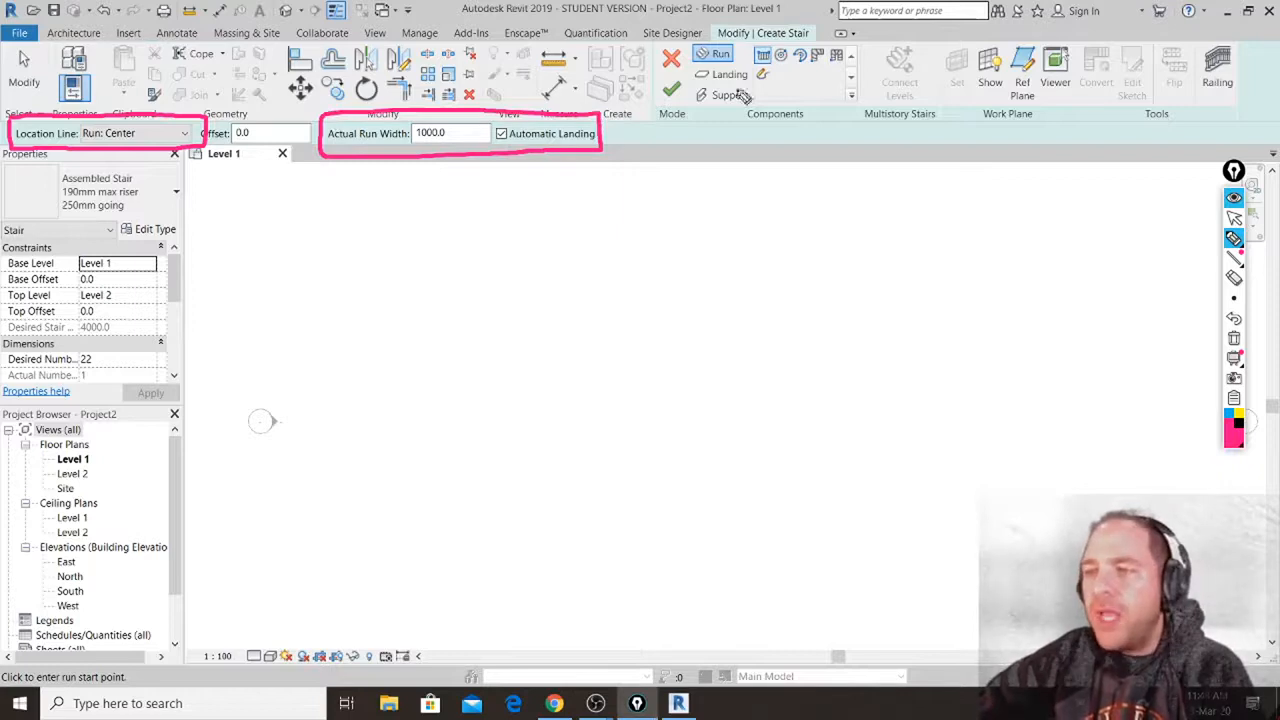
pyautogui.click(1238, 220)
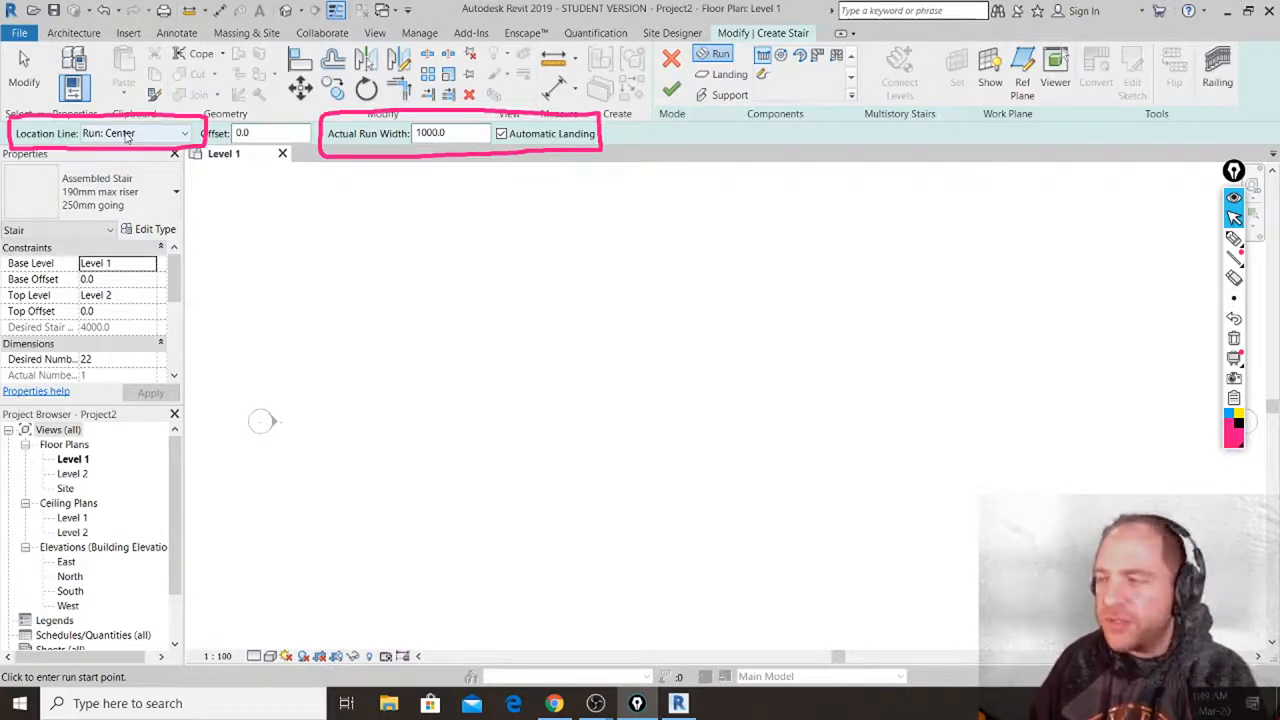
# Sketch a pink stair plan of five treads in the drawing area, with a direction arrow along its centre.
pyautogui.click(1234, 238)
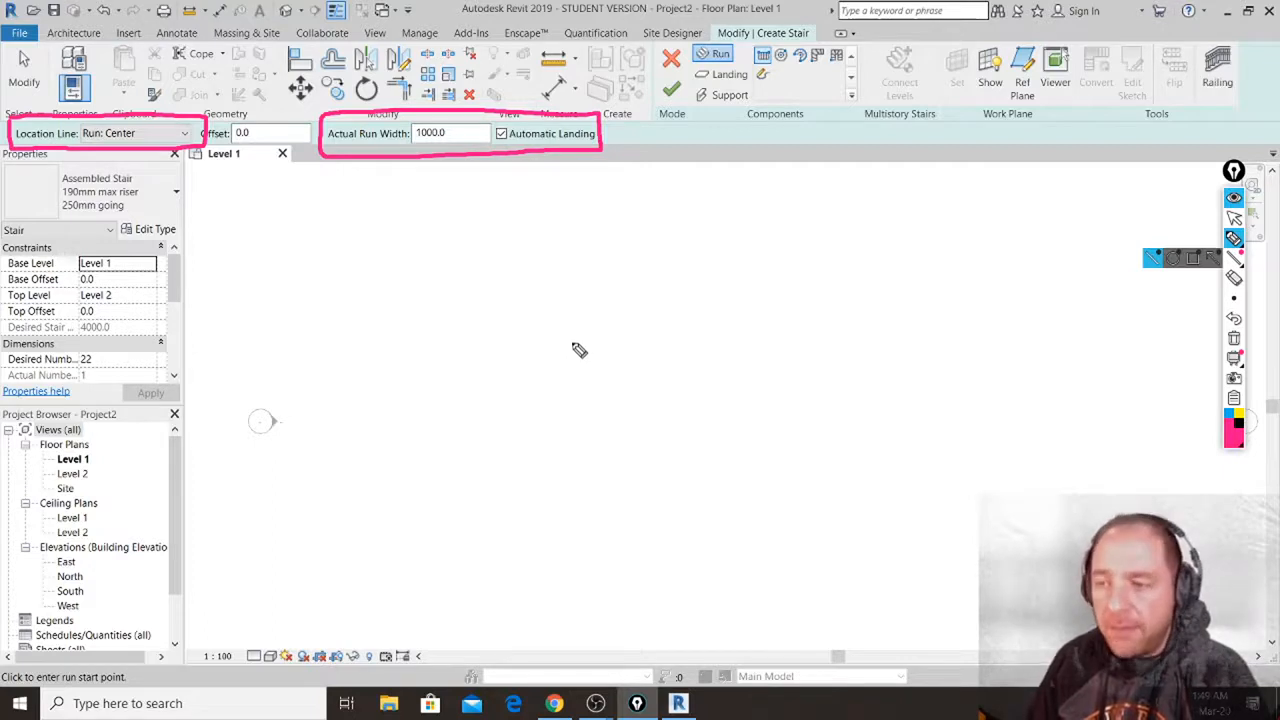
pyautogui.moveTo(574, 323)
pyautogui.mouseDown()
pyautogui.moveTo(578, 440)
pyautogui.moveTo(643, 433)
pyautogui.moveTo(634, 346)
pyautogui.moveTo(566, 327)
pyautogui.moveTo(704, 429)
pyautogui.moveTo(658, 433)
pyautogui.mouseUp()
pyautogui.moveTo(686, 312)
pyautogui.mouseDown()
pyautogui.moveTo(731, 306)
pyautogui.moveTo(771, 423)
pyautogui.moveTo(706, 432)
pyautogui.mouseUp()
pyautogui.moveTo(756, 299)
pyautogui.mouseDown()
pyautogui.moveTo(830, 418)
pyautogui.moveTo(780, 418)
pyautogui.mouseUp()
pyautogui.moveTo(821, 290)
pyautogui.mouseDown()
pyautogui.moveTo(879, 366)
pyautogui.moveTo(836, 418)
pyautogui.mouseUp()
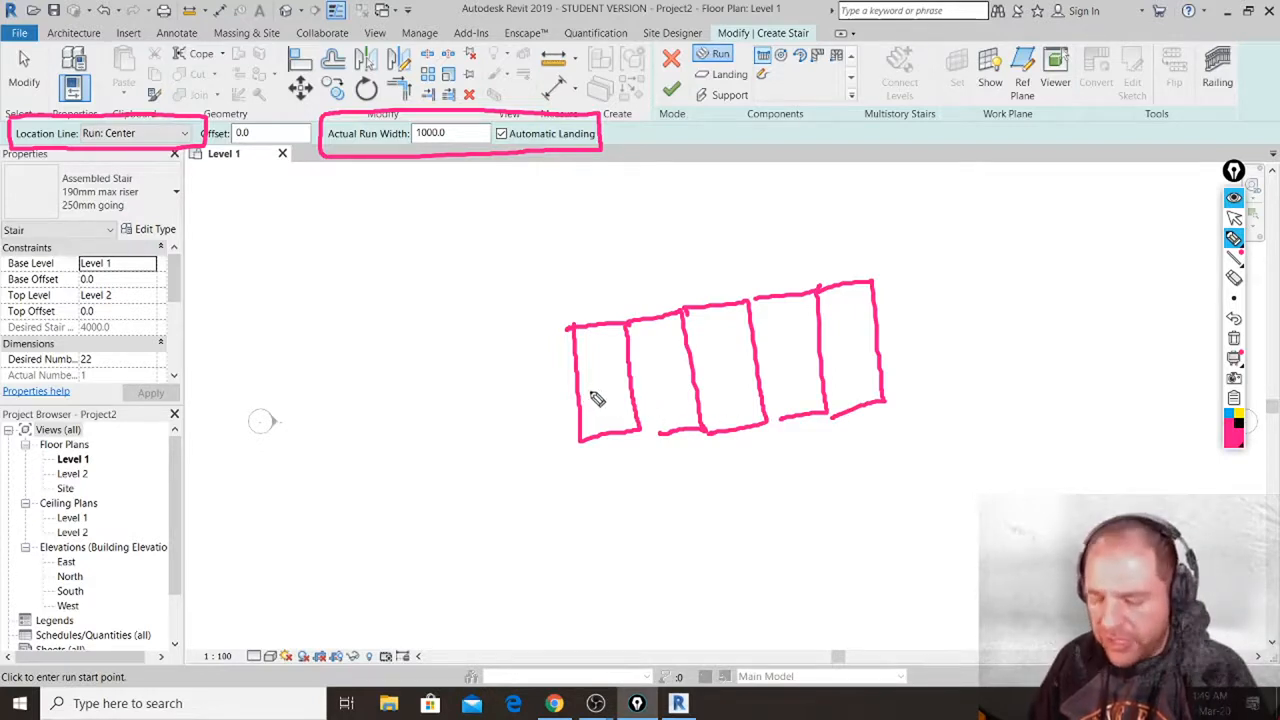
pyautogui.moveTo(585, 397)
pyautogui.mouseDown()
pyautogui.moveTo(877, 343)
pyautogui.moveTo(858, 369)
pyautogui.mouseUp()
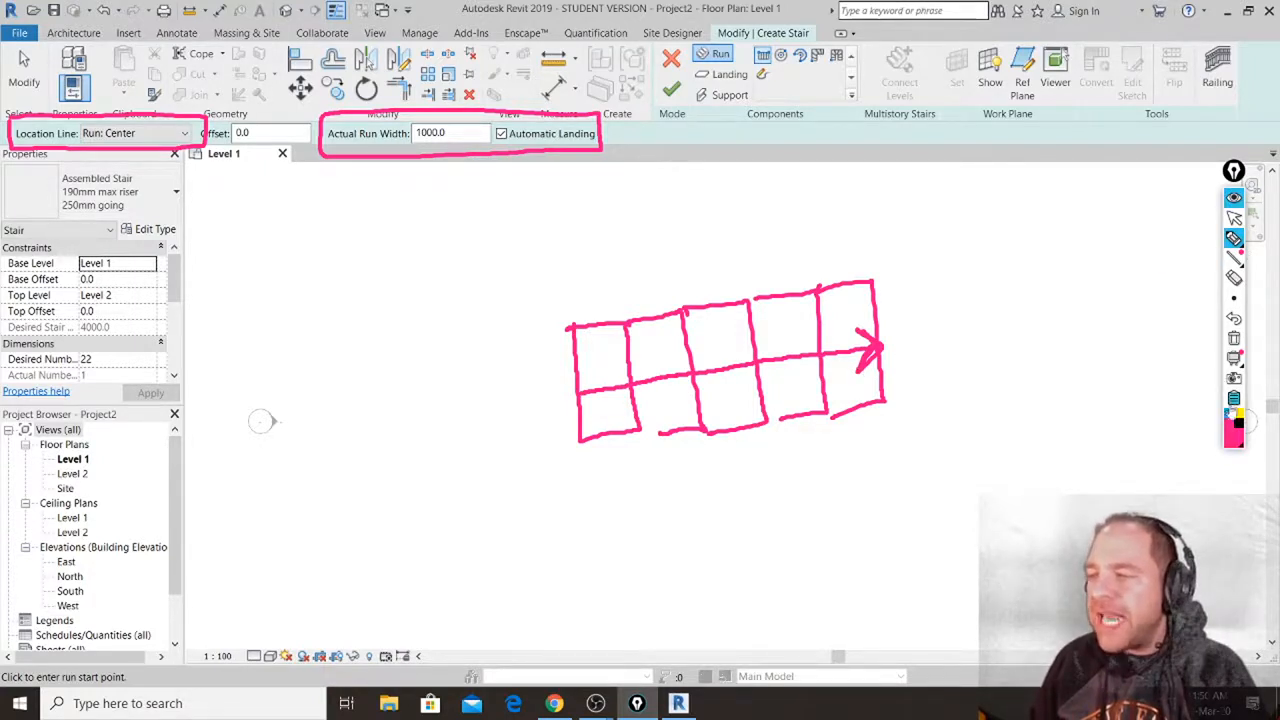
# Trace the upper edge, centre line and lower edge of the sketched stair with thick blue annotation lines.
pyautogui.click(1229, 414)
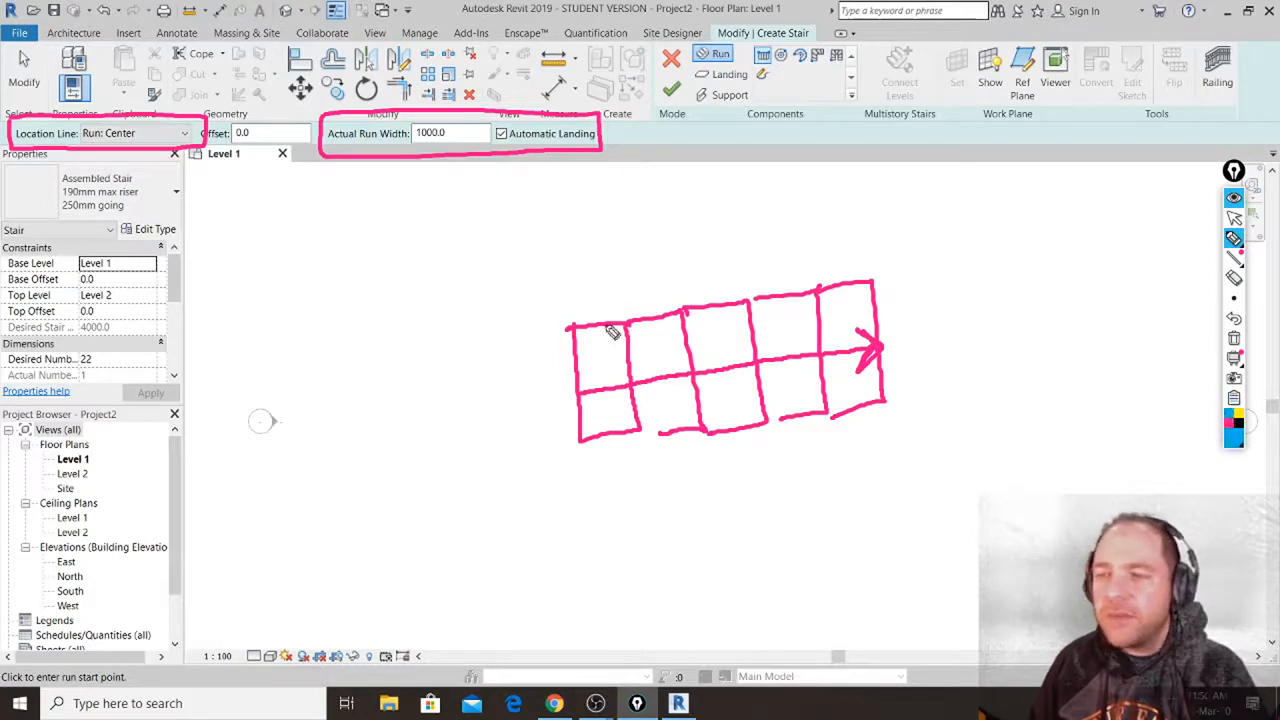
pyautogui.moveTo(568, 327); pyautogui.dragTo(876, 283)
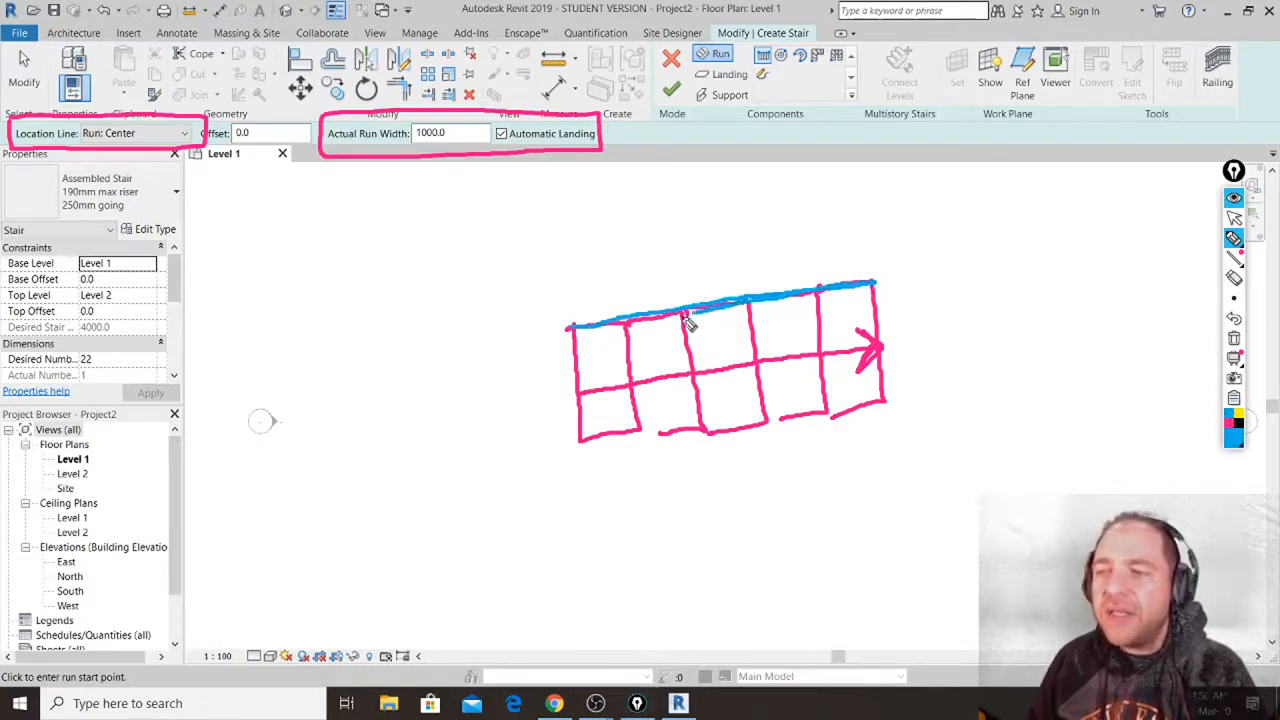
pyautogui.moveTo(580, 330); pyautogui.dragTo(874, 282)
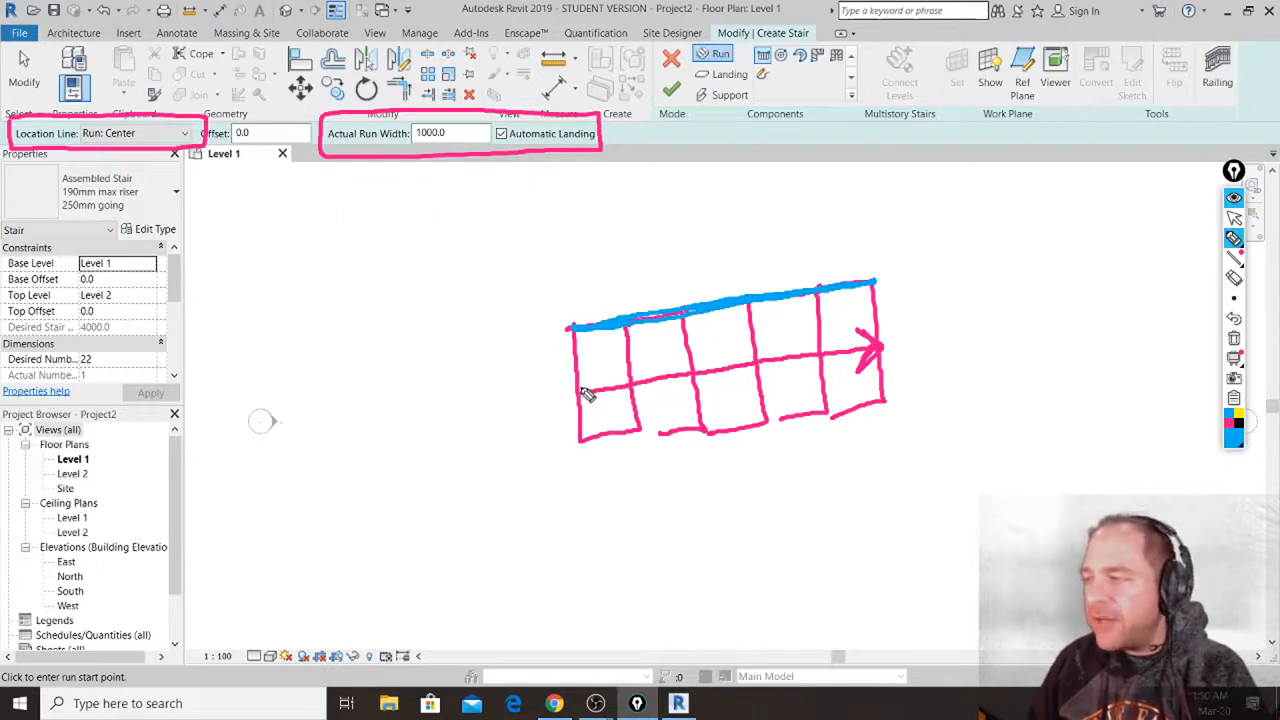
pyautogui.moveTo(585, 391); pyautogui.dragTo(878, 338)
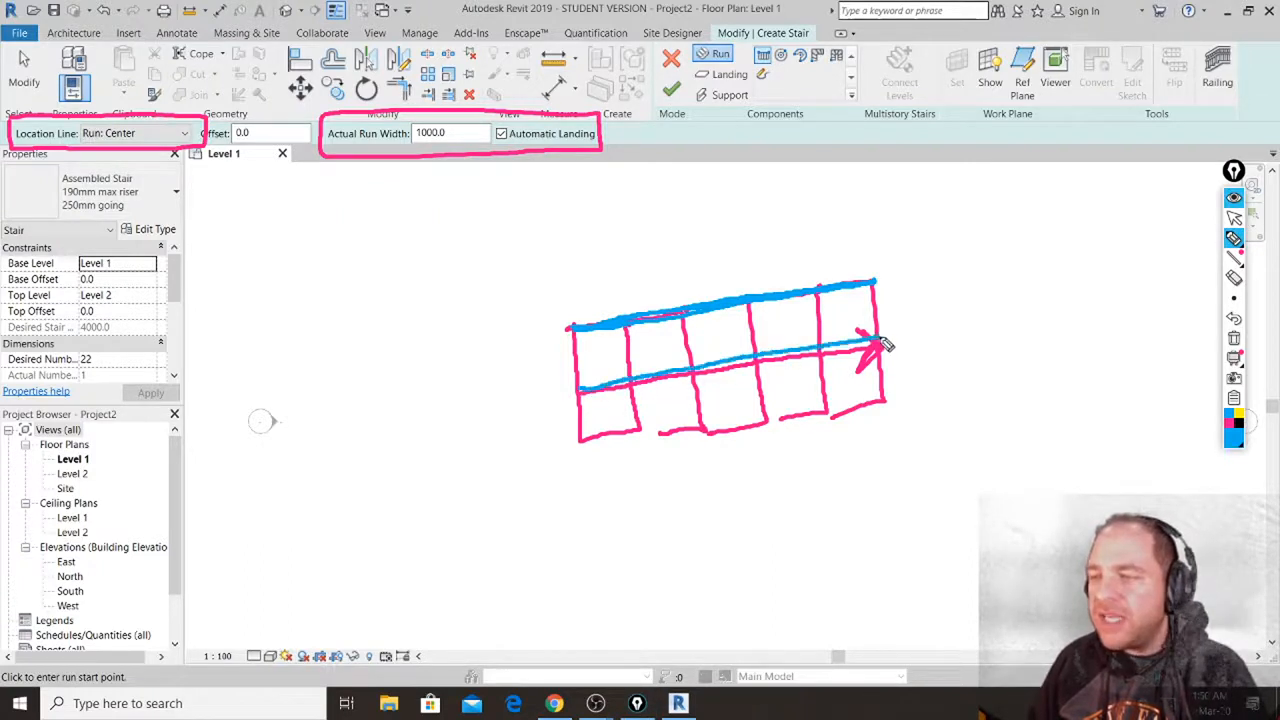
pyautogui.moveTo(586, 398); pyautogui.dragTo(896, 347)
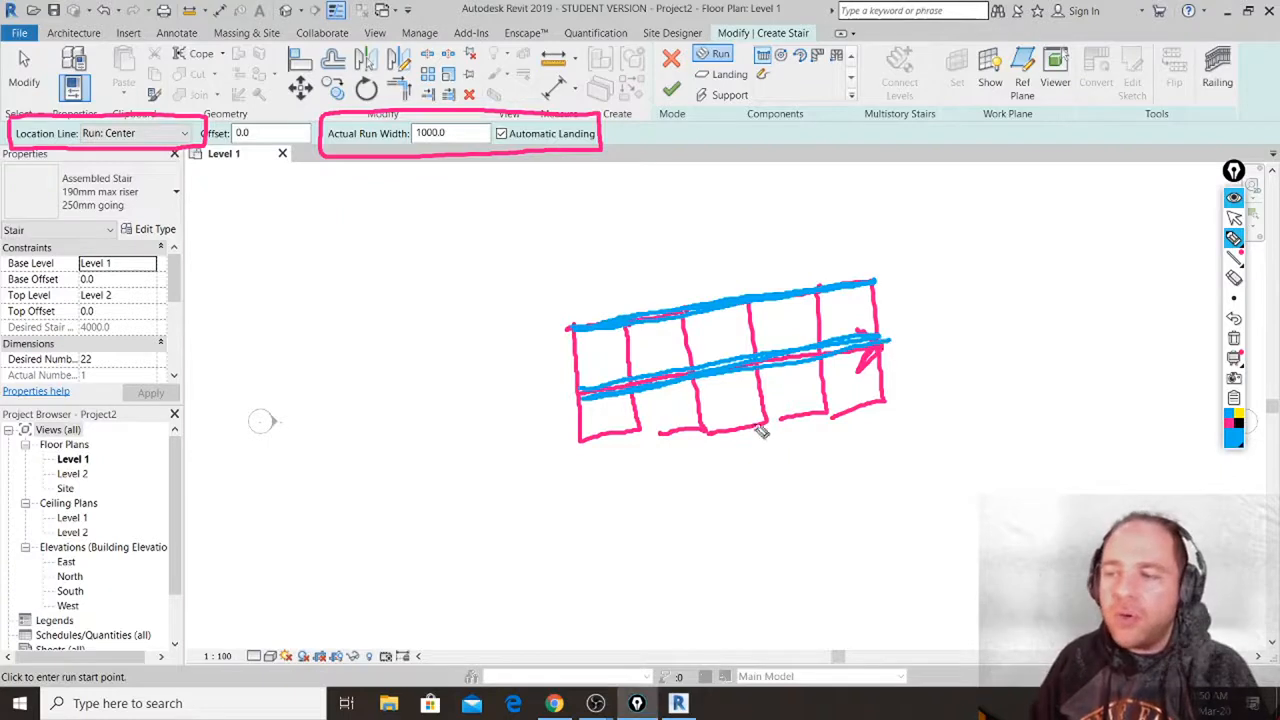
pyautogui.moveTo(584, 452)
pyautogui.mouseDown()
pyautogui.moveTo(886, 411)
pyautogui.moveTo(680, 440)
pyautogui.moveTo(605, 465)
pyautogui.moveTo(885, 409)
pyautogui.mouseUp()
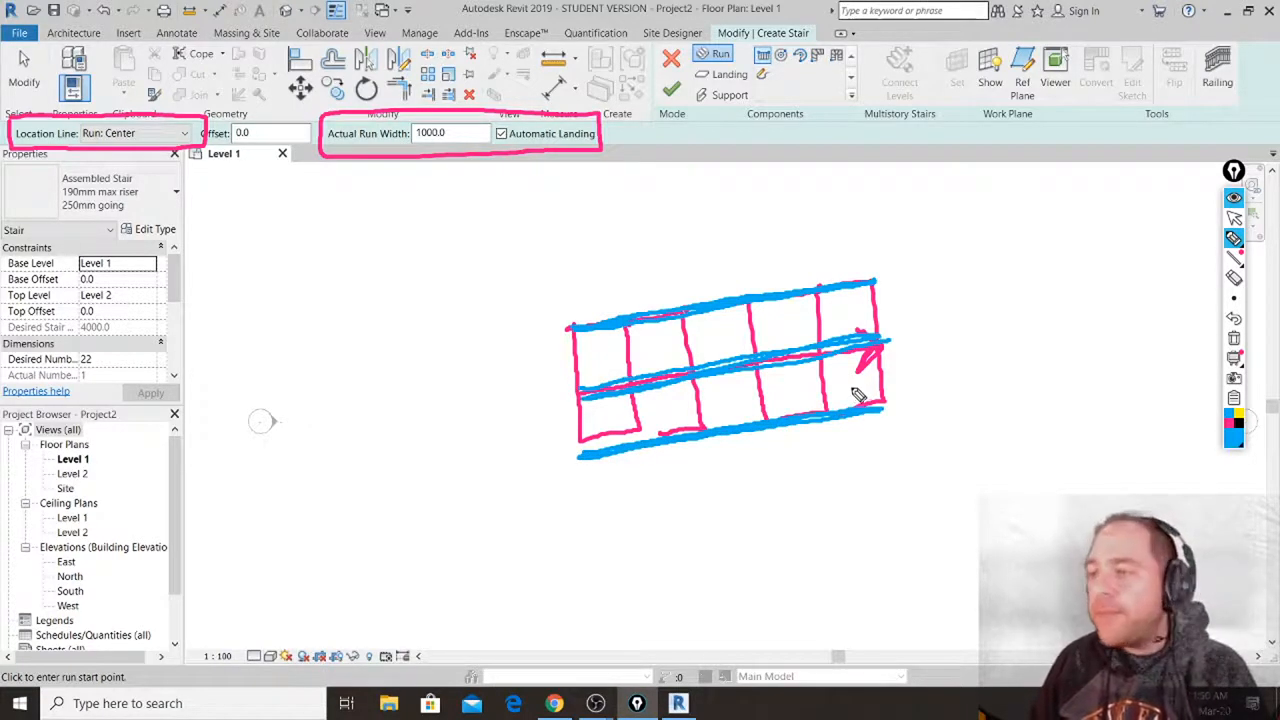
# Draw a yellow arrow pointing at Actual Run Width, and sketch a yellow stair with a direction arrow against a slanted blue line.
pyautogui.click(1238, 418)
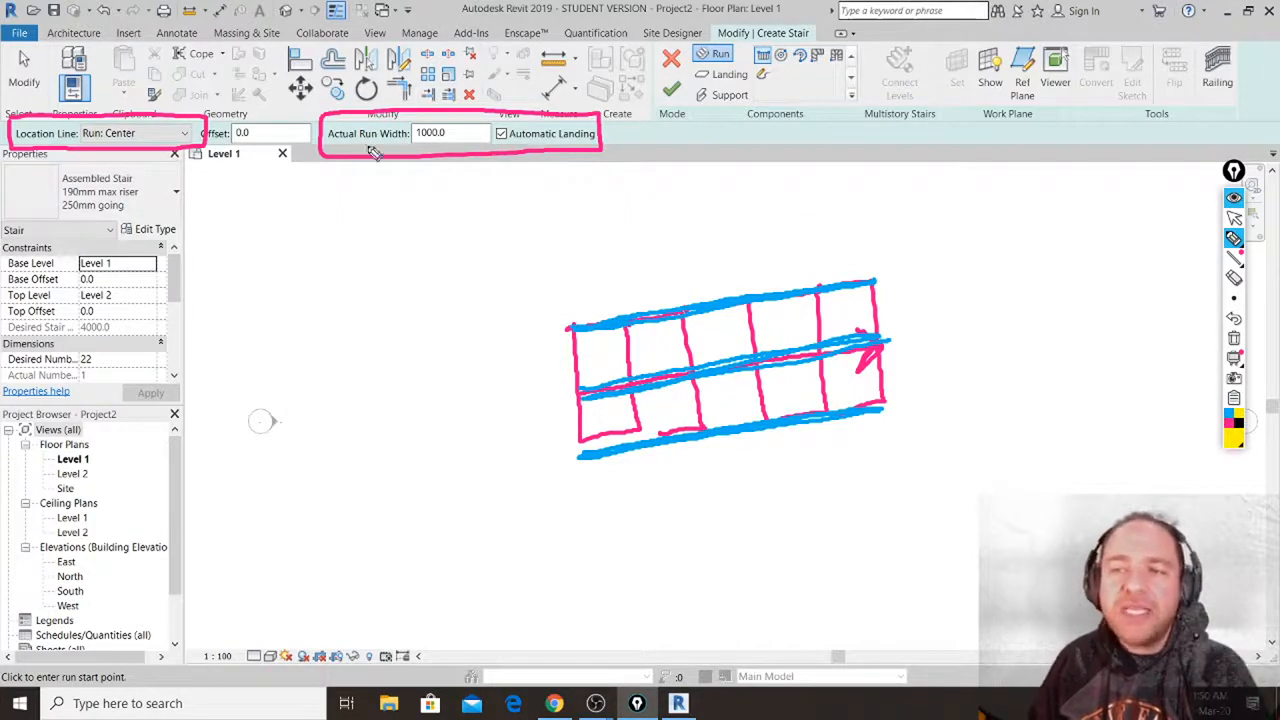
pyautogui.moveTo(383, 231)
pyautogui.mouseDown()
pyautogui.moveTo(392, 165)
pyautogui.moveTo(407, 177)
pyautogui.mouseUp()
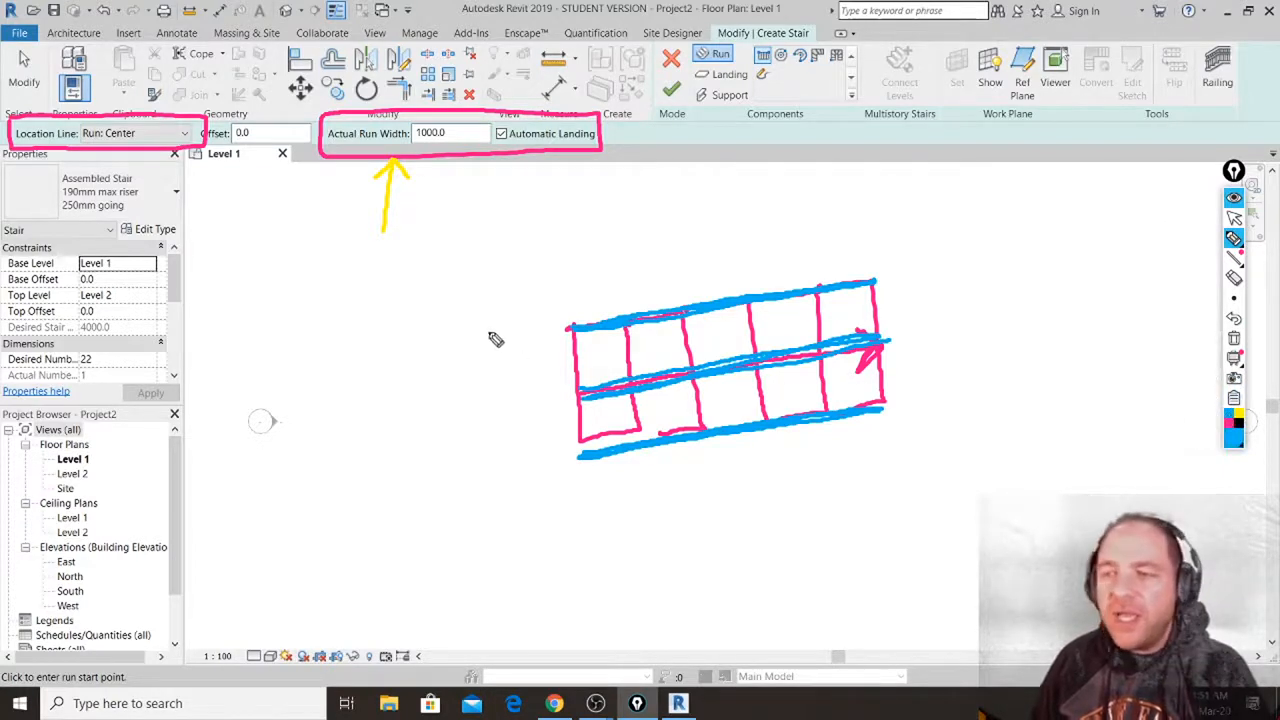
pyautogui.moveTo(316, 322); pyautogui.dragTo(508, 269)
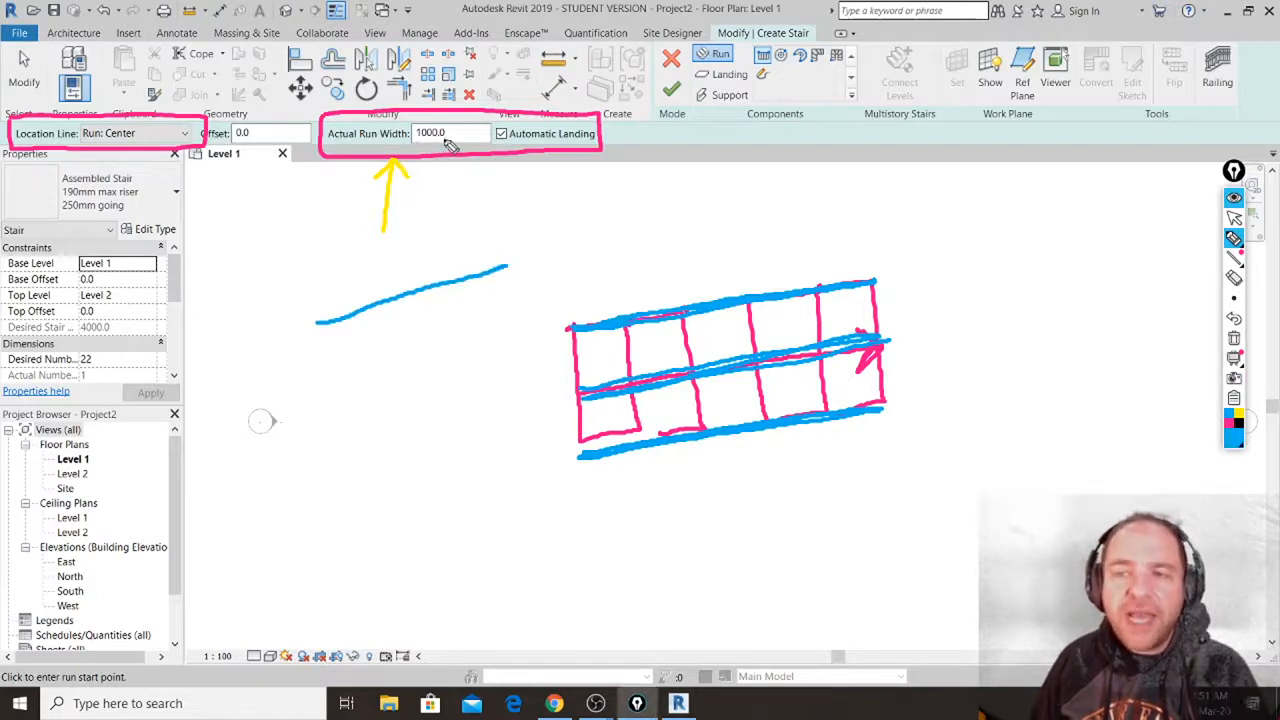
pyautogui.click(1241, 414)
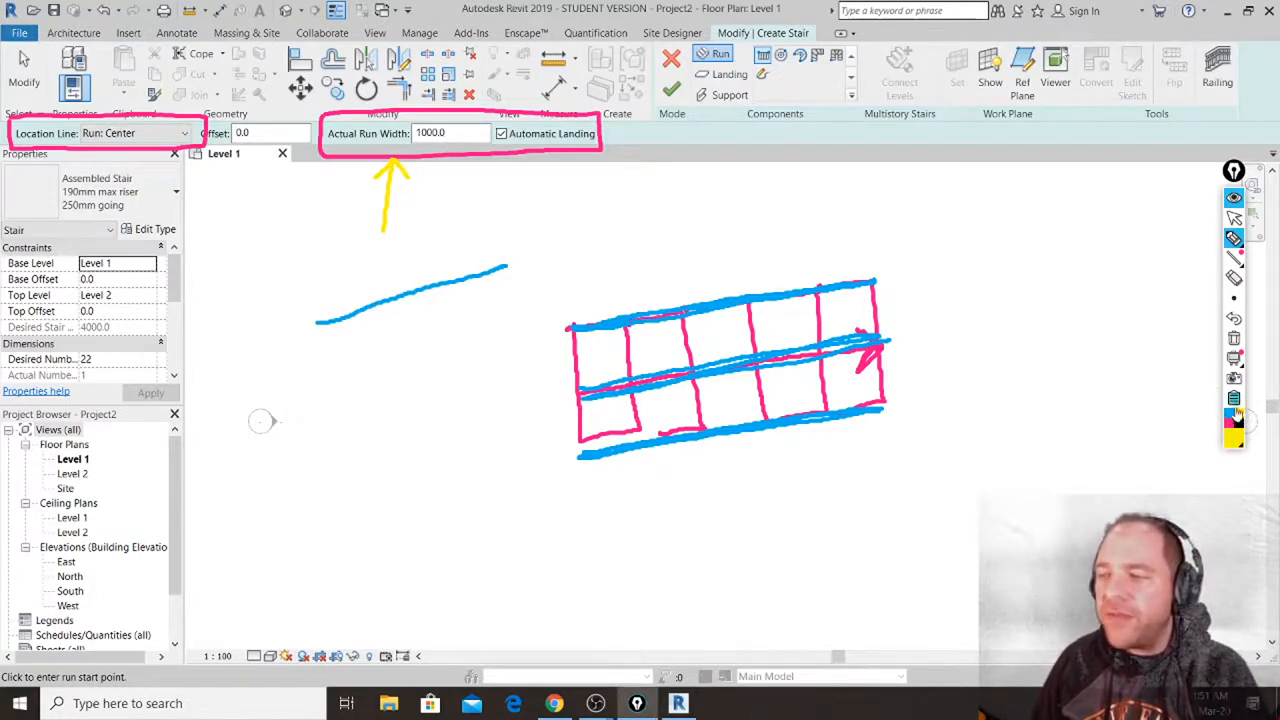
pyautogui.moveTo(322, 326)
pyautogui.mouseDown()
pyautogui.moveTo(351, 480)
pyautogui.moveTo(340, 317)
pyautogui.moveTo(373, 483)
pyautogui.moveTo(366, 337)
pyautogui.moveTo(374, 323)
pyautogui.moveTo(409, 460)
pyautogui.moveTo(413, 329)
pyautogui.moveTo(429, 434)
pyautogui.moveTo(432, 300)
pyautogui.mouseUp()
pyautogui.moveTo(313, 411)
pyautogui.mouseDown()
pyautogui.moveTo(466, 394)
pyautogui.moveTo(448, 440)
pyautogui.mouseUp()
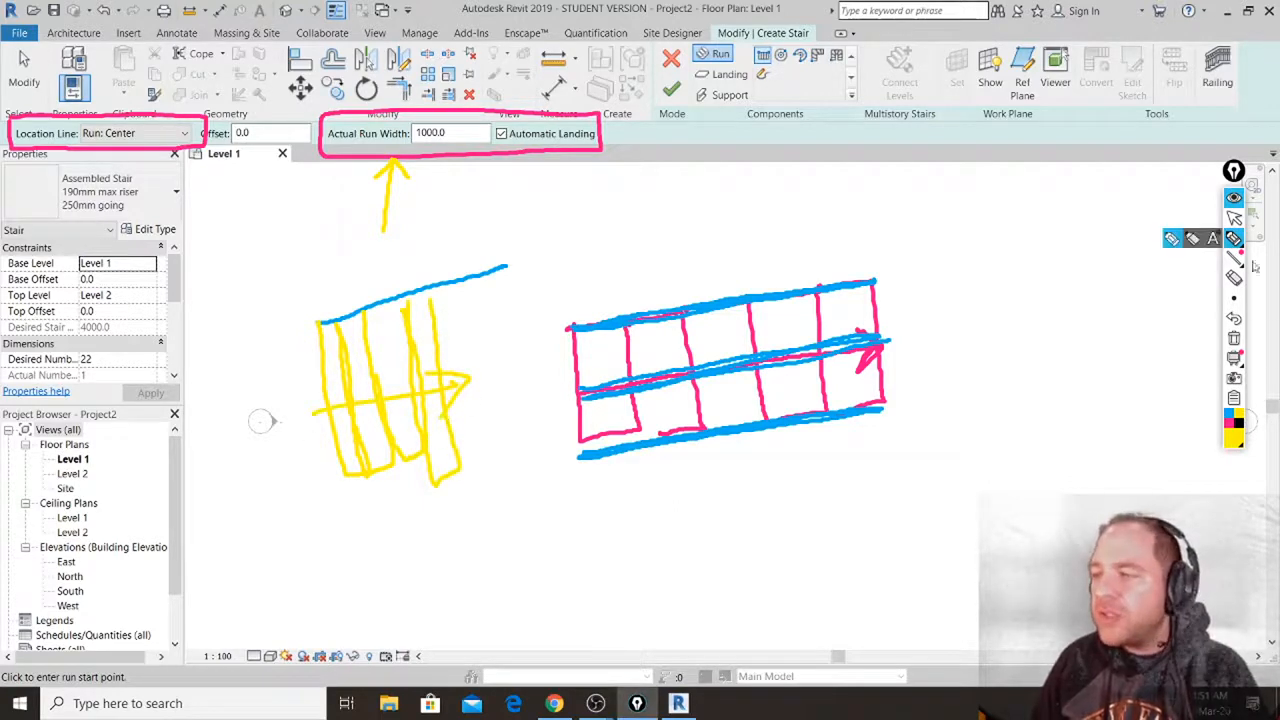
pyautogui.click(1235, 426)
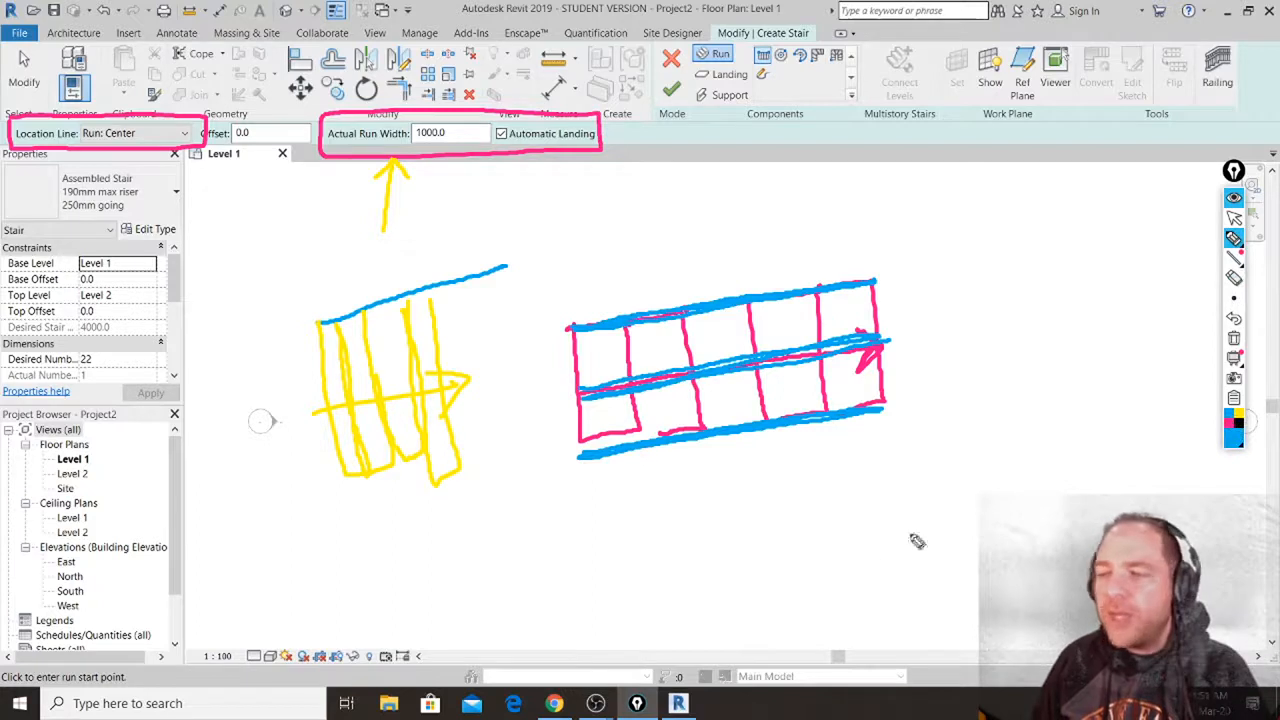
# Sketch a slanted blue line crossed by a yellow tread with a double-headed arrow, and label each half of the tread 500.
pyautogui.moveTo(760, 534); pyautogui.dragTo(1046, 464)
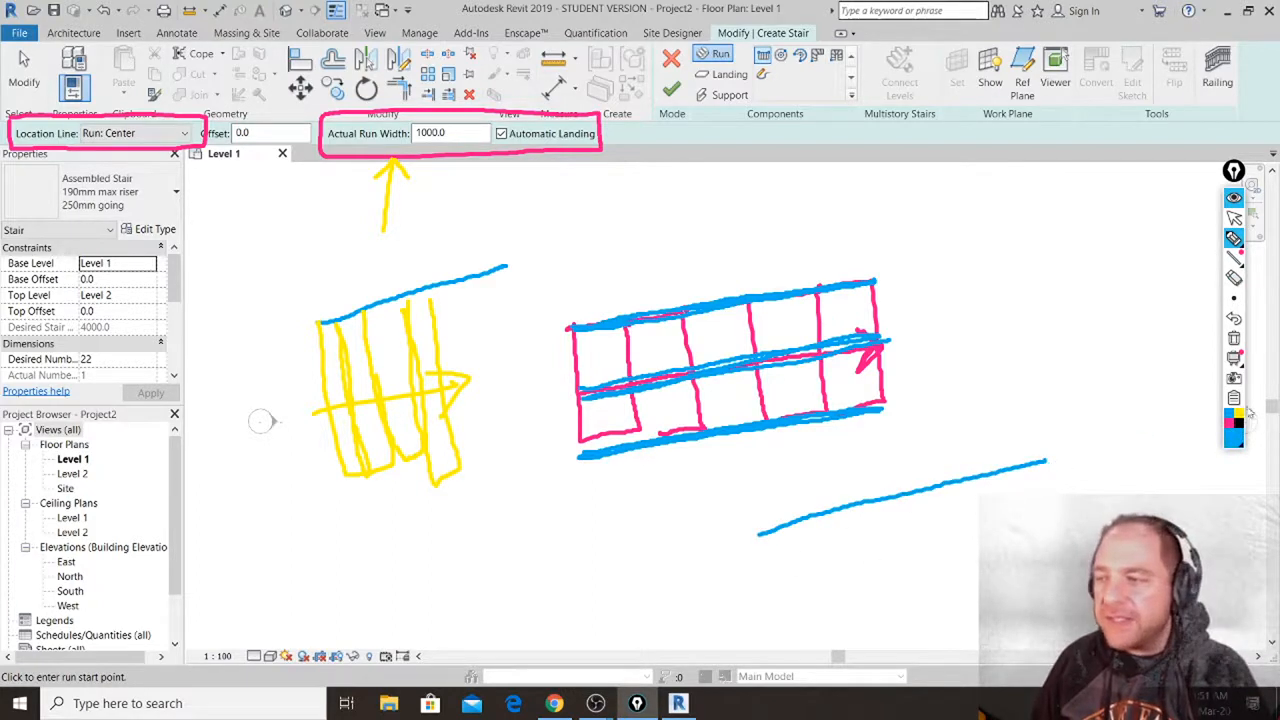
pyautogui.click(1235, 426)
pyautogui.moveTo(957, 420)
pyautogui.mouseDown()
pyautogui.moveTo(962, 520)
pyautogui.moveTo(1004, 544)
pyautogui.moveTo(1000, 423)
pyautogui.moveTo(1007, 545)
pyautogui.mouseUp()
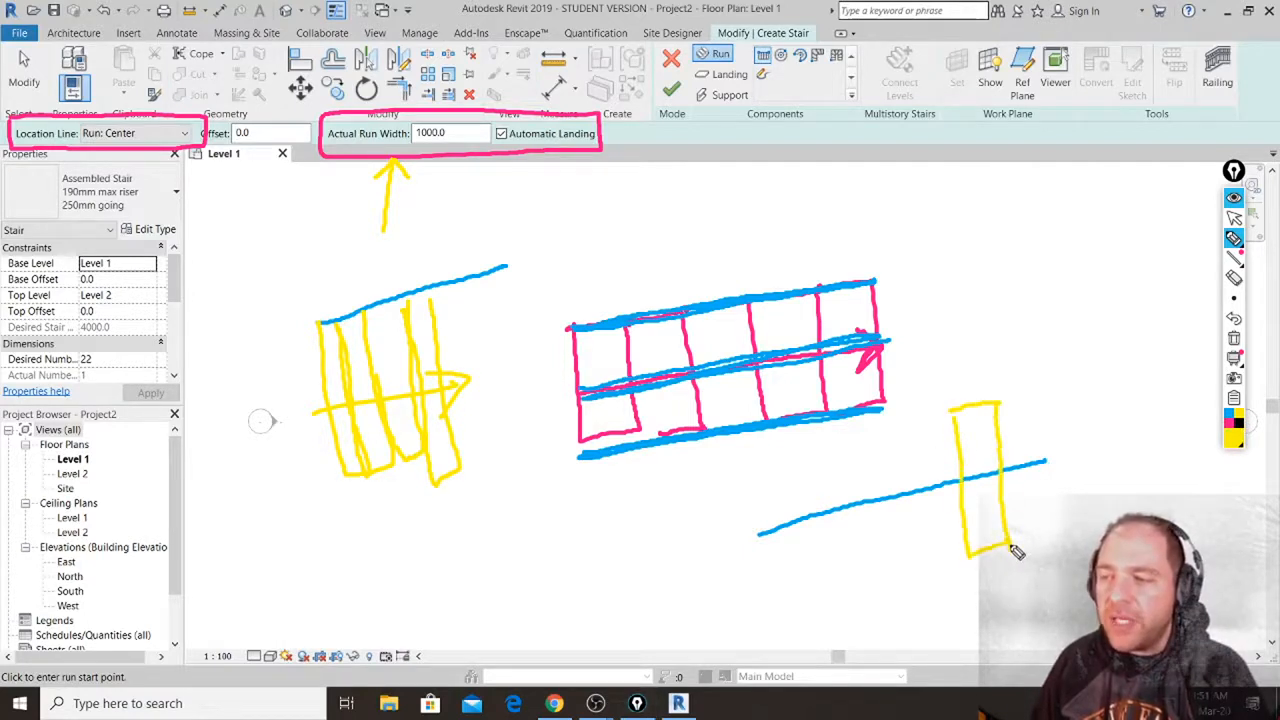
pyautogui.moveTo(986, 409); pyautogui.dragTo(979, 498)
pyautogui.moveTo(958, 427); pyautogui.dragTo(990, 424)
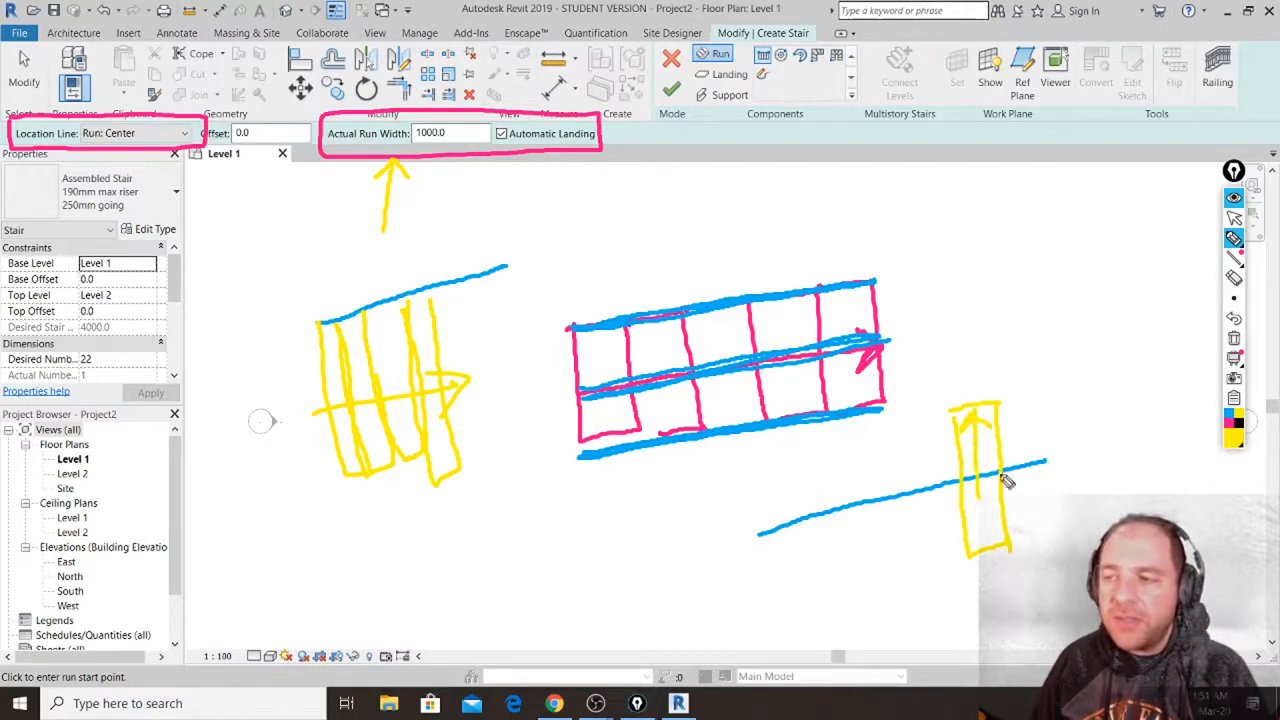
pyautogui.moveTo(978, 484); pyautogui.dragTo(985, 556)
pyautogui.moveTo(971, 540); pyautogui.dragTo(1005, 533)
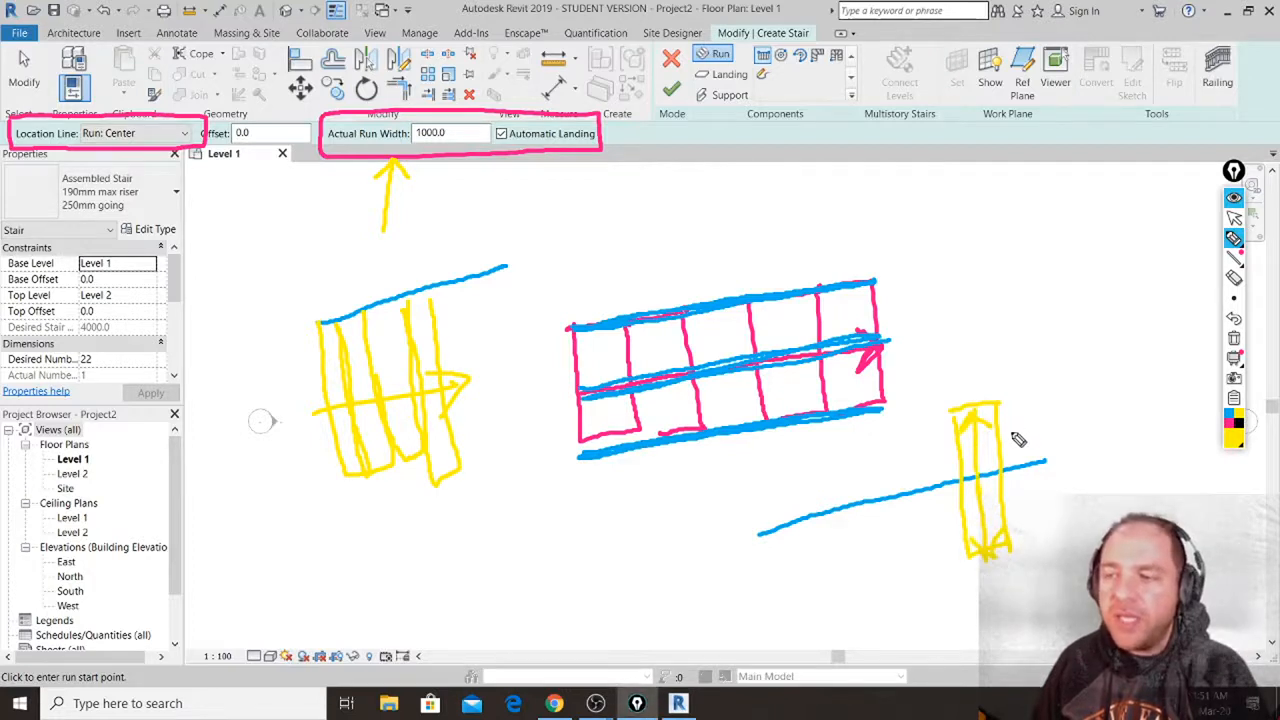
pyautogui.moveTo(1028, 410)
pyautogui.mouseDown()
pyautogui.moveTo(1024, 440)
pyautogui.moveTo(1080, 427)
pyautogui.moveTo(1072, 418)
pyautogui.mouseUp()
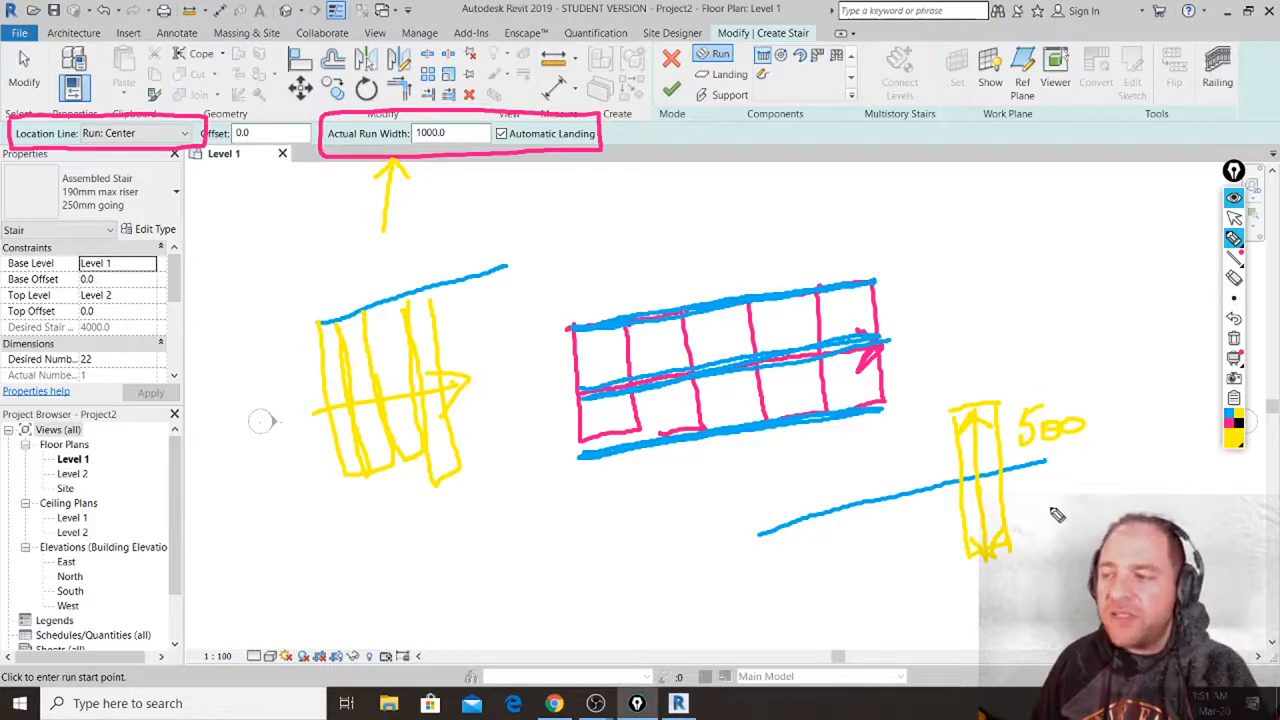
pyautogui.moveTo(1038, 494)
pyautogui.mouseDown()
pyautogui.moveTo(1032, 520)
pyautogui.moveTo(1066, 490)
pyautogui.moveTo(1092, 492)
pyautogui.mouseUp()
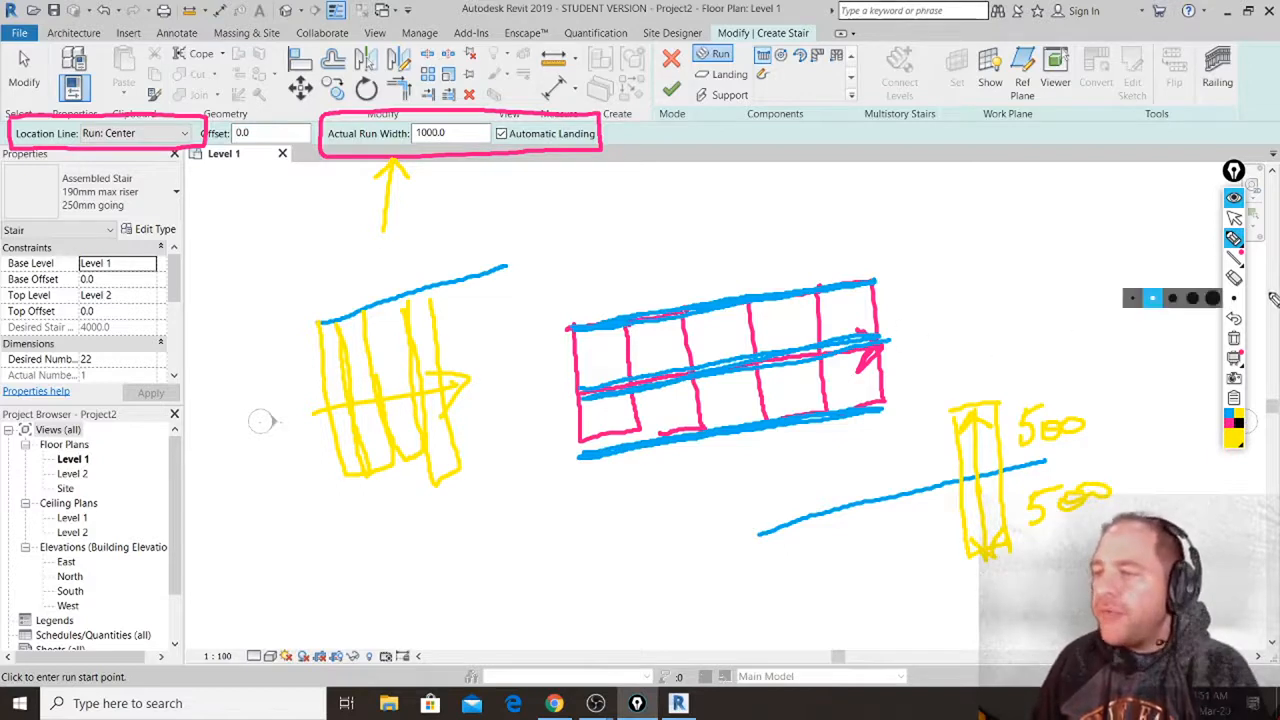
# Draw yellow arrows pointing at the Location Line and Actual Run Width settings, and hide all annotations.
pyautogui.click(1236, 238)
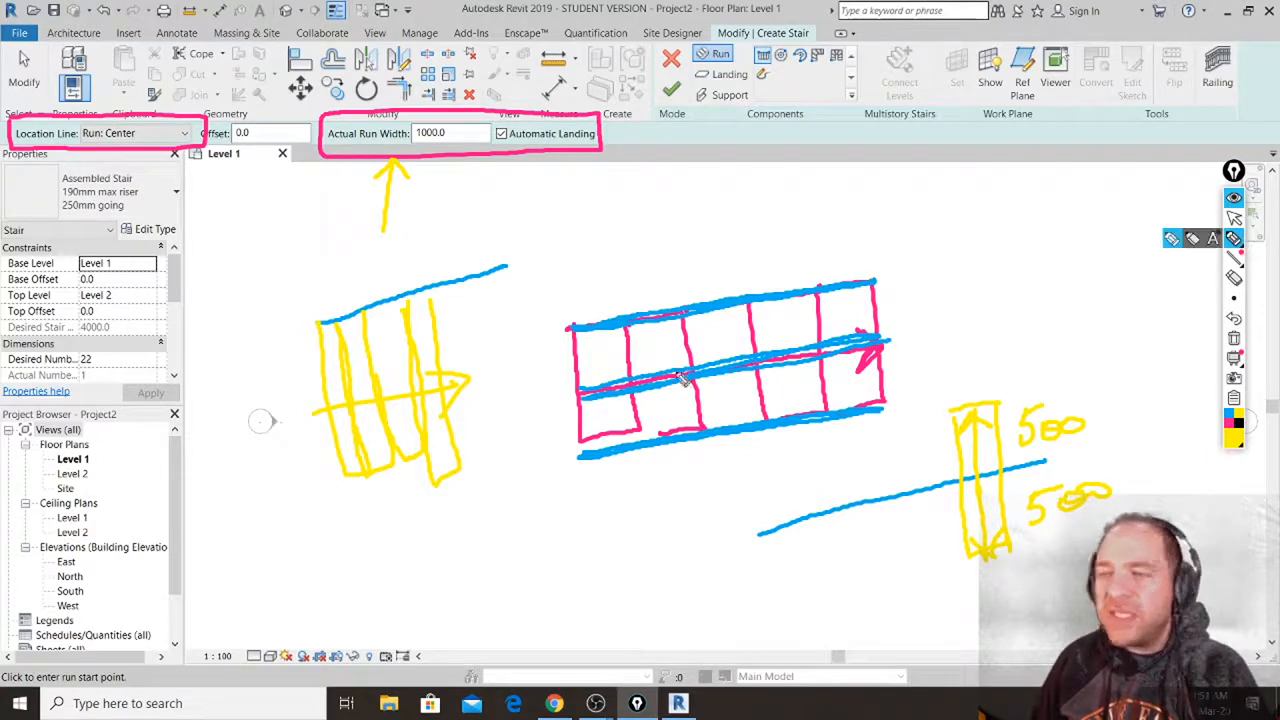
pyautogui.moveTo(183, 238)
pyautogui.mouseDown()
pyautogui.moveTo(160, 160)
pyautogui.moveTo(192, 198)
pyautogui.mouseUp()
pyautogui.moveTo(526, 254)
pyautogui.mouseDown()
pyautogui.moveTo(474, 166)
pyautogui.moveTo(522, 188)
pyautogui.mouseUp()
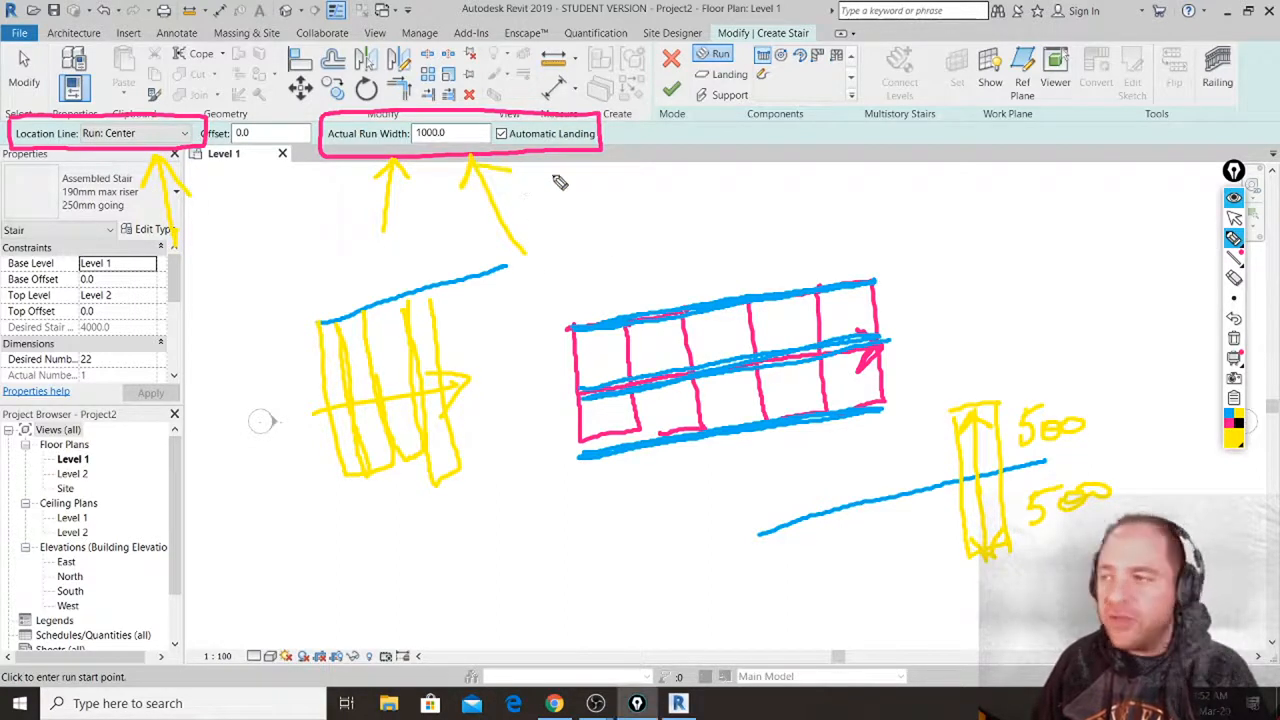
pyautogui.click(1236, 236)
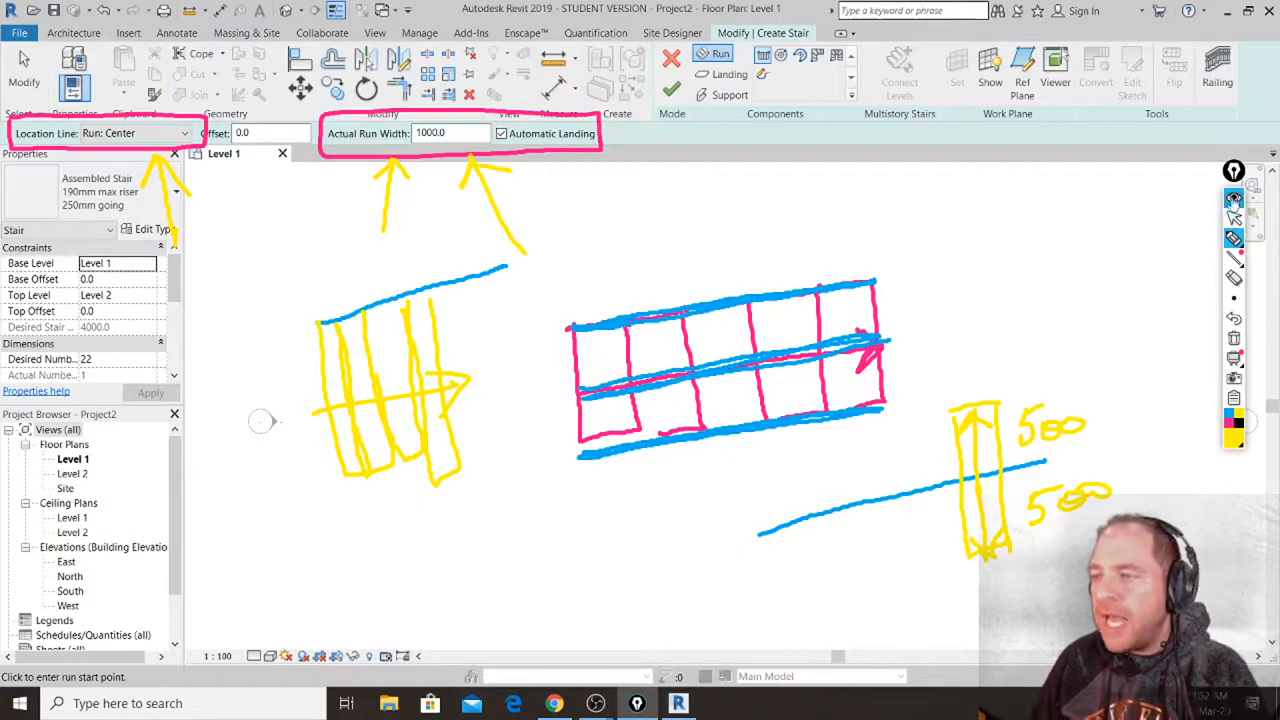
pyautogui.click(1235, 200)
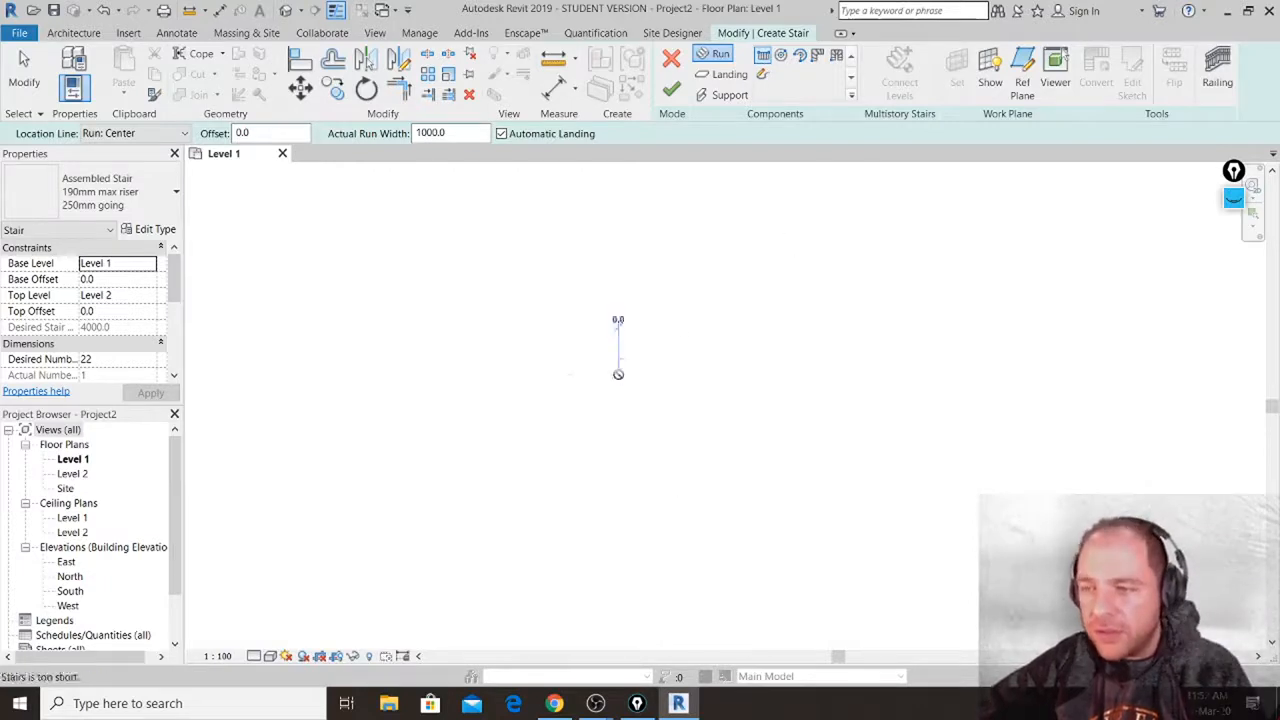
# Start a straight stair run in the Level 1 plan with location line Run: Center and width 1000.
pyautogui.click(617, 372)
pyautogui.scroll(1, 644, 374)
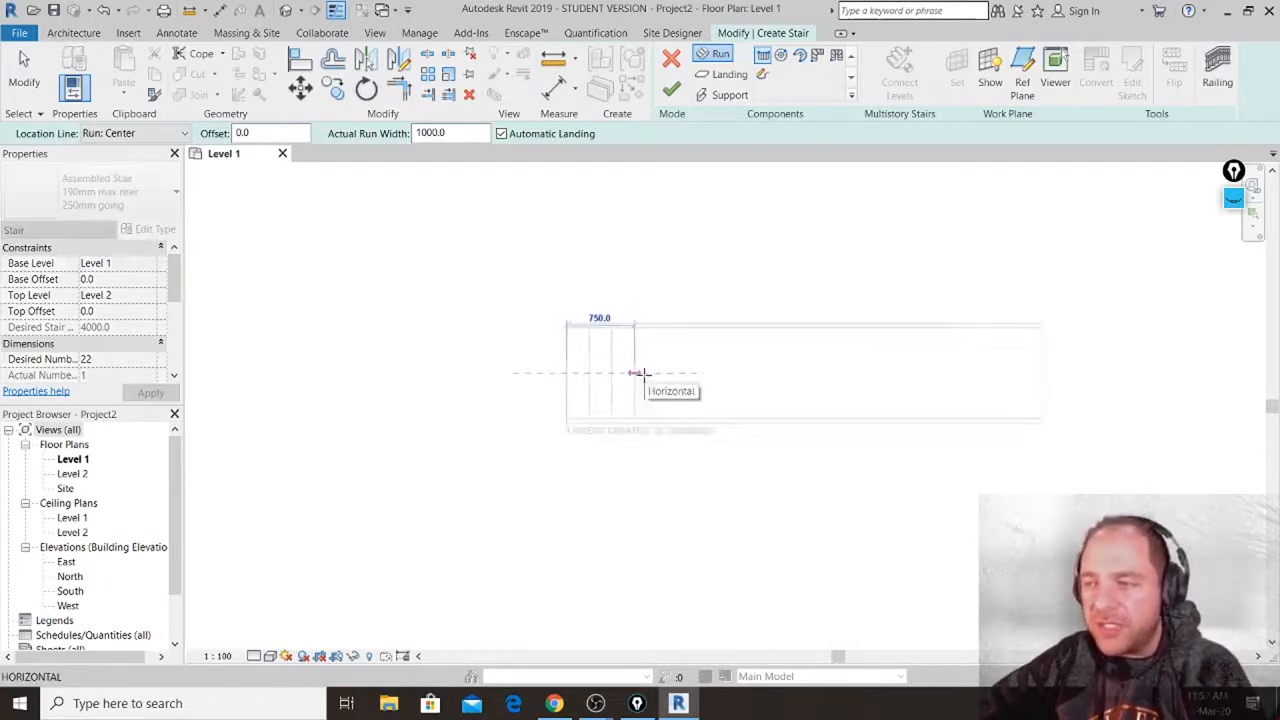
pyautogui.moveTo(657, 379); pyautogui.dragTo(542, 384, button='middle')
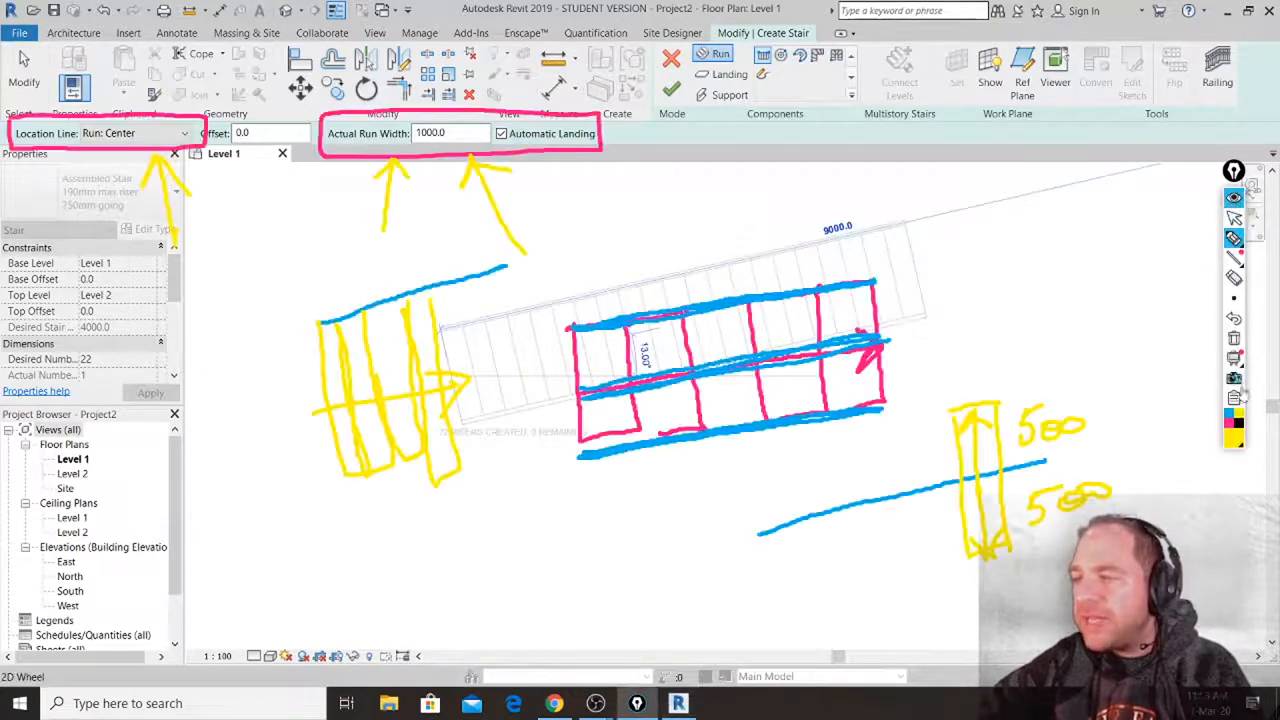
# Clear the old annotations, and draw a lower and an upper level in thick yellow lines labelled 1 and 2.
pyautogui.click(1234, 338)
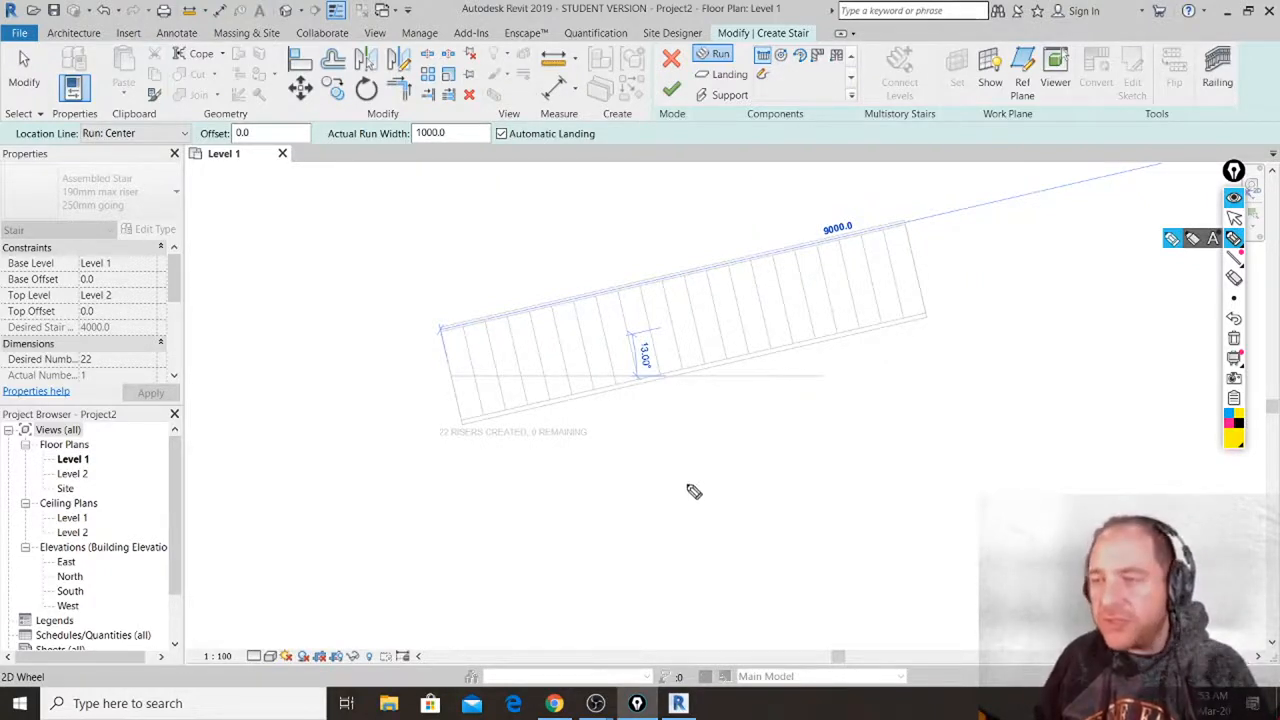
pyautogui.moveTo(640, 488); pyautogui.dragTo(1004, 491)
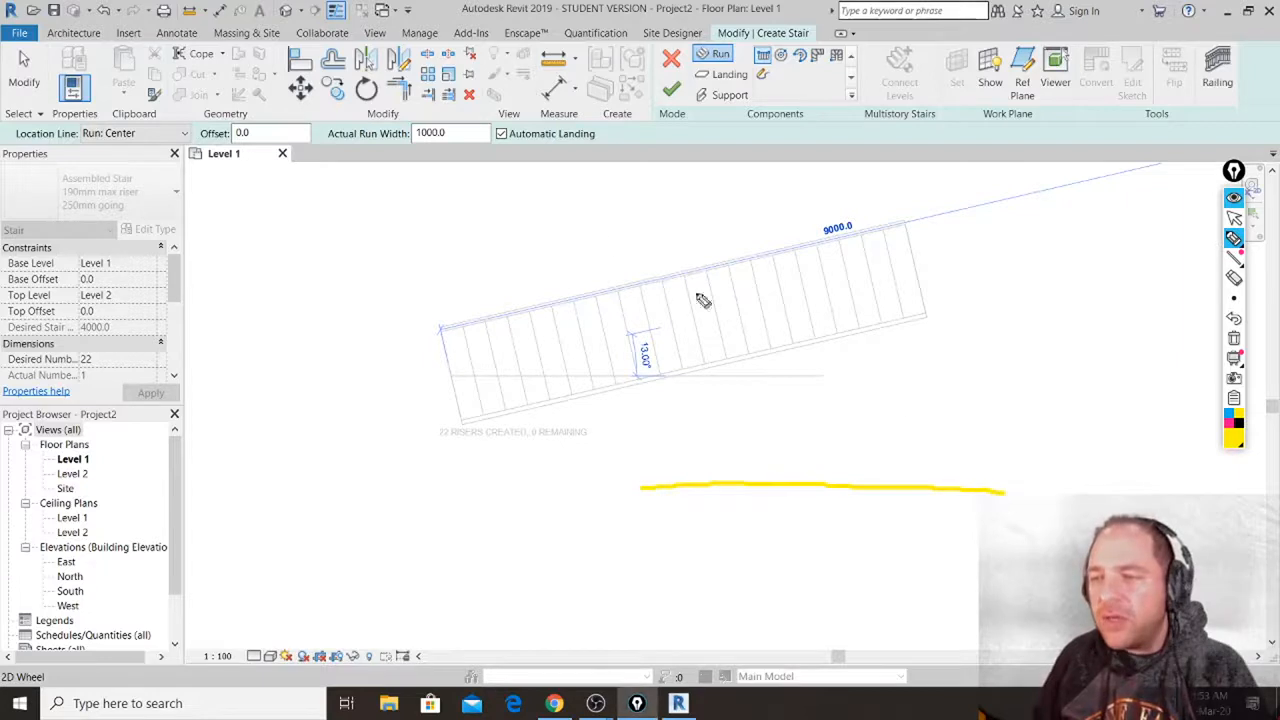
pyautogui.moveTo(640, 283)
pyautogui.mouseDown()
pyautogui.moveTo(1011, 312)
pyautogui.moveTo(670, 277)
pyautogui.mouseUp()
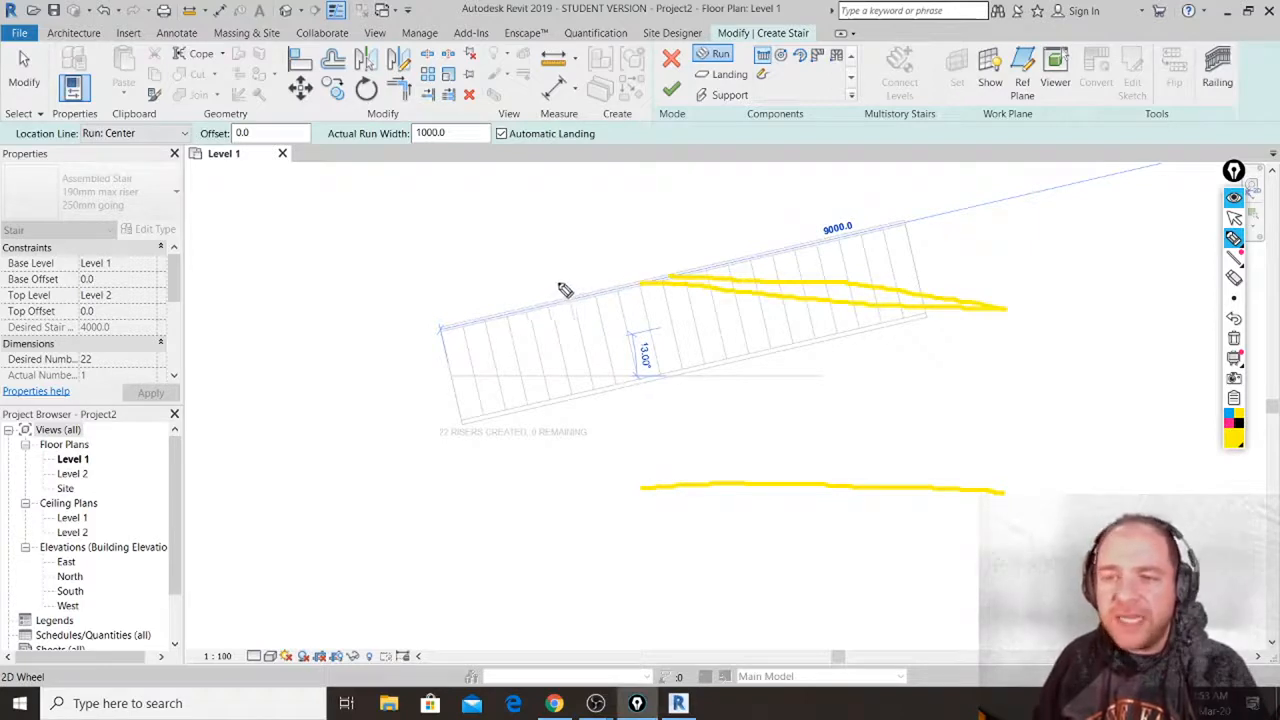
pyautogui.moveTo(588, 260); pyautogui.dragTo(620, 298)
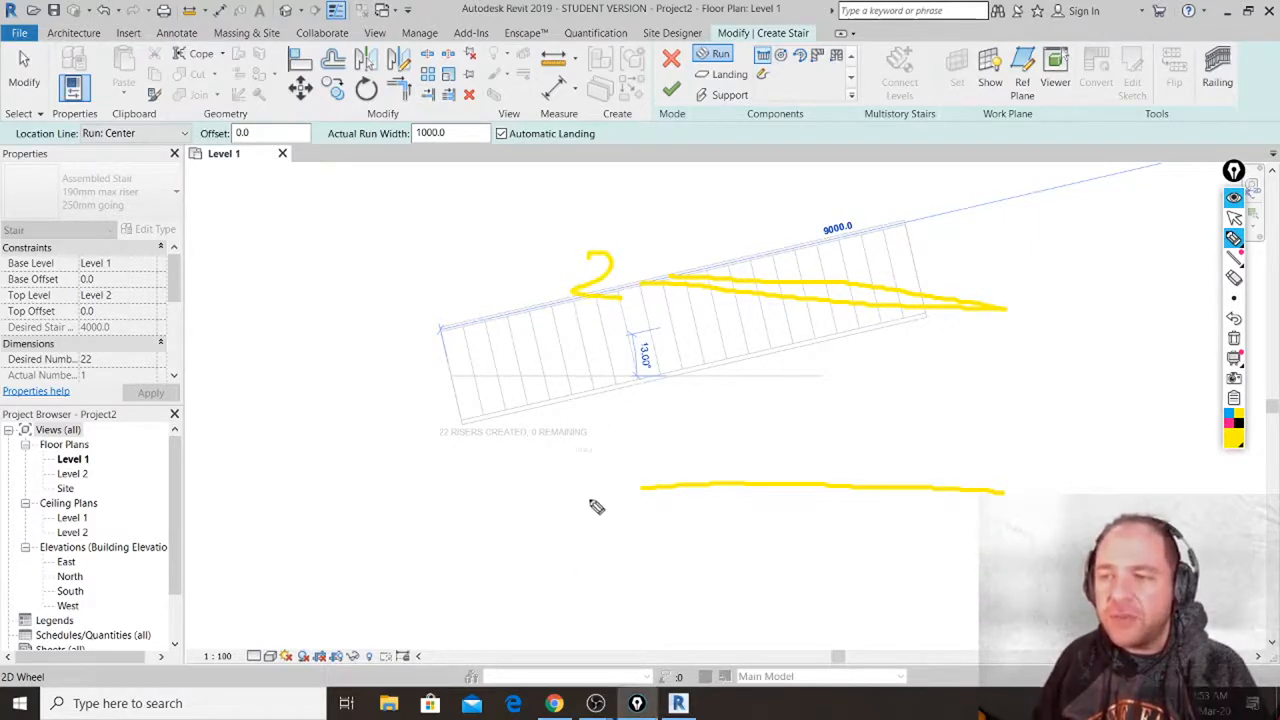
pyautogui.moveTo(570, 490)
pyautogui.mouseDown()
pyautogui.moveTo(603, 462)
pyautogui.moveTo(589, 546)
pyautogui.mouseUp()
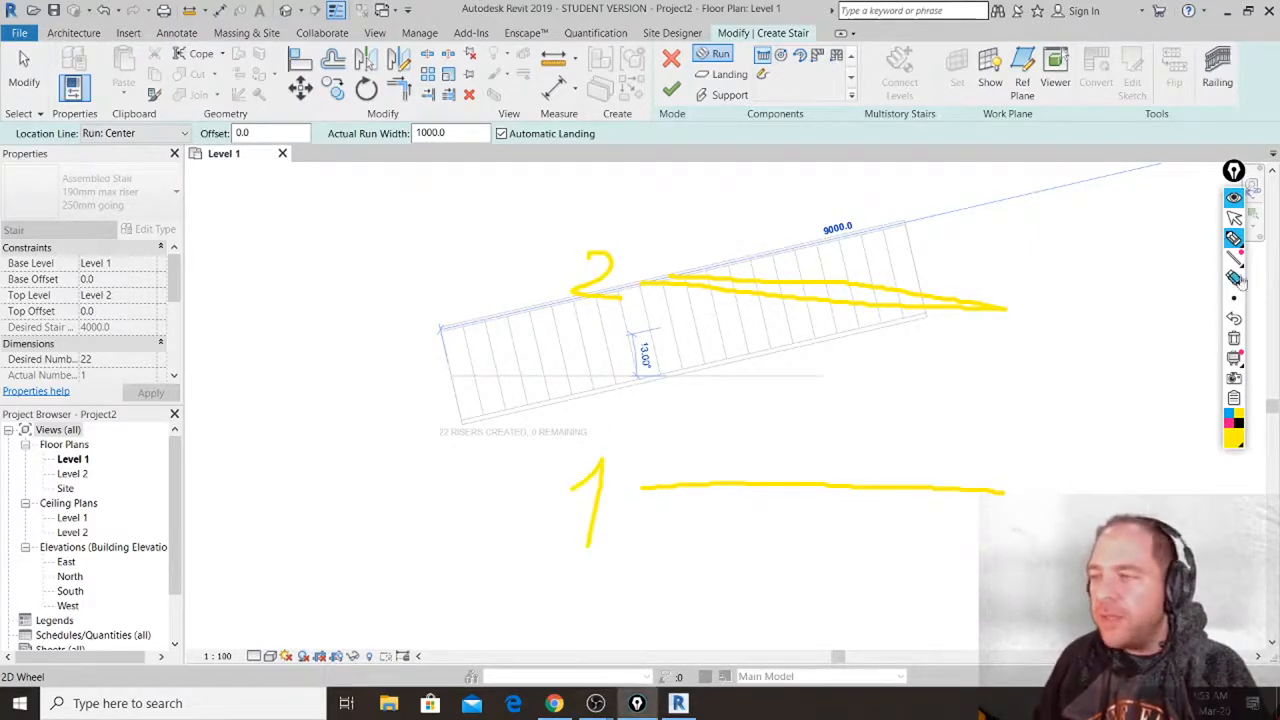
# Sketch a blue stepped stair profile from level line 1 up to line 2, and mark the Base Level and Top Level values in blue.
pyautogui.click(1231, 417)
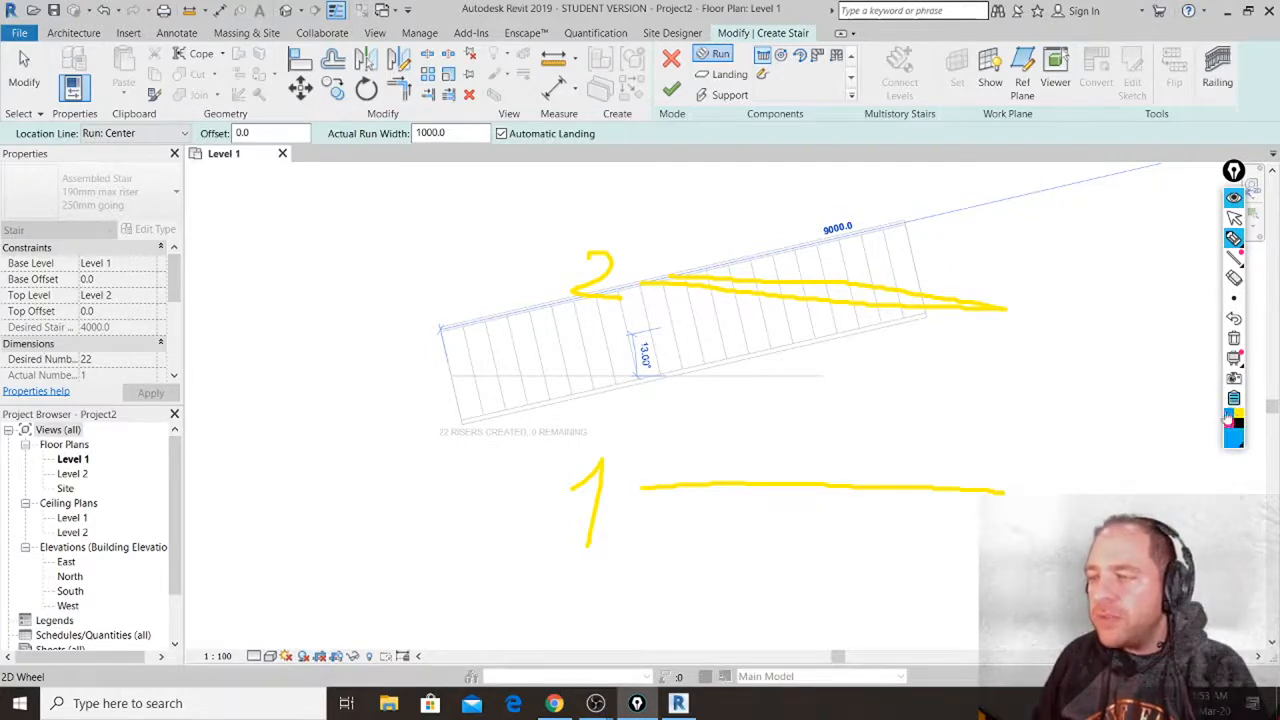
pyautogui.moveTo(642, 490)
pyautogui.mouseDown()
pyautogui.moveTo(643, 468)
pyautogui.moveTo(742, 435)
pyautogui.moveTo(767, 394)
pyautogui.moveTo(897, 316)
pyautogui.moveTo(950, 302)
pyautogui.mouseUp()
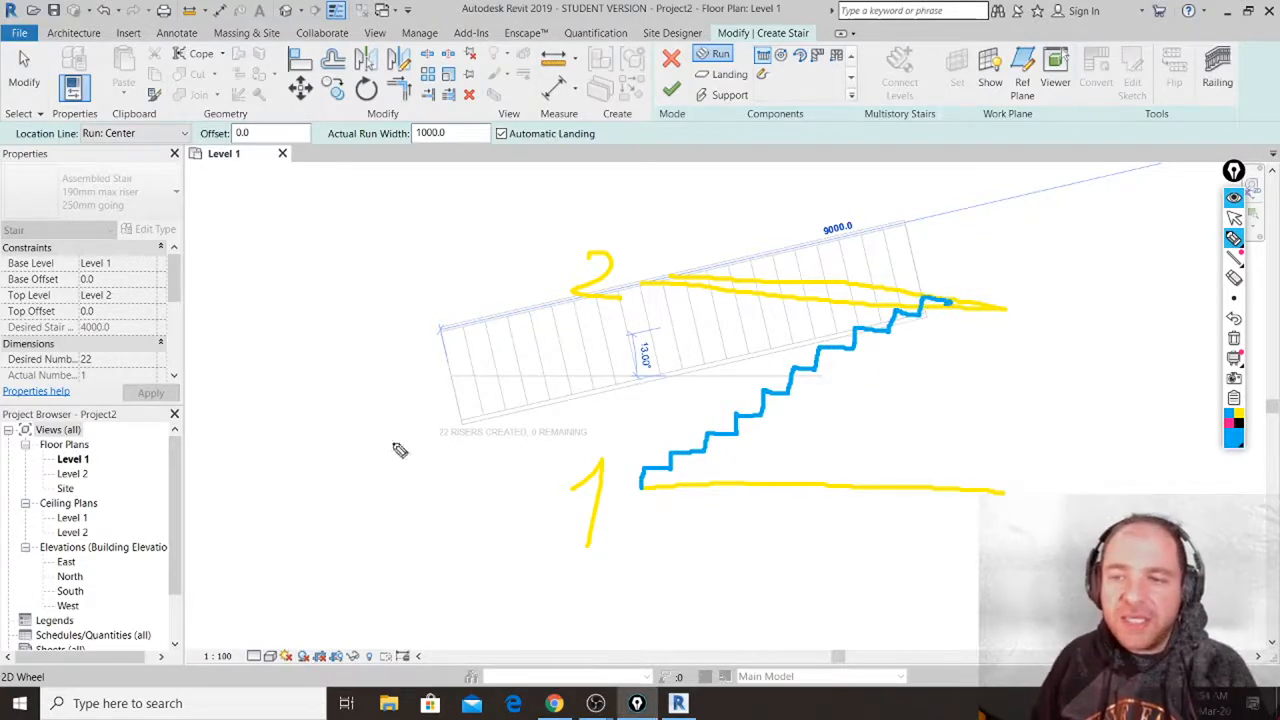
pyautogui.moveTo(140, 268); pyautogui.dragTo(133, 263)
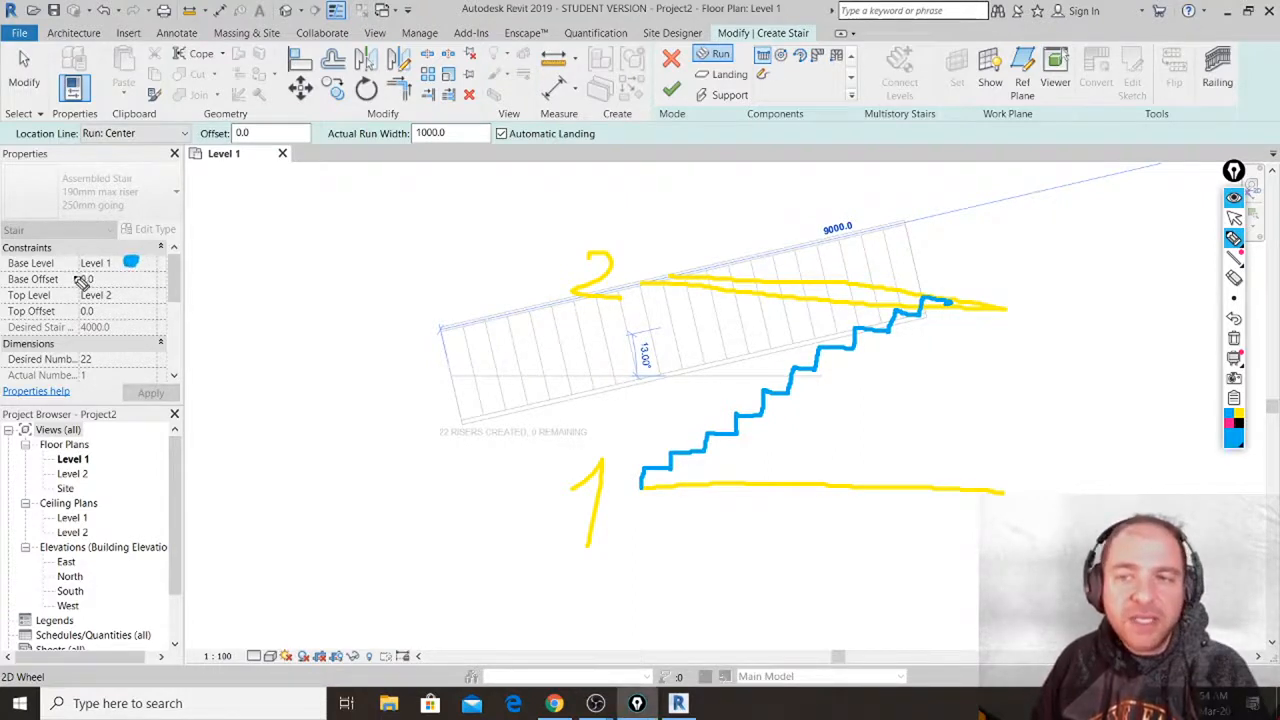
pyautogui.moveTo(80, 268); pyautogui.dragTo(123, 268)
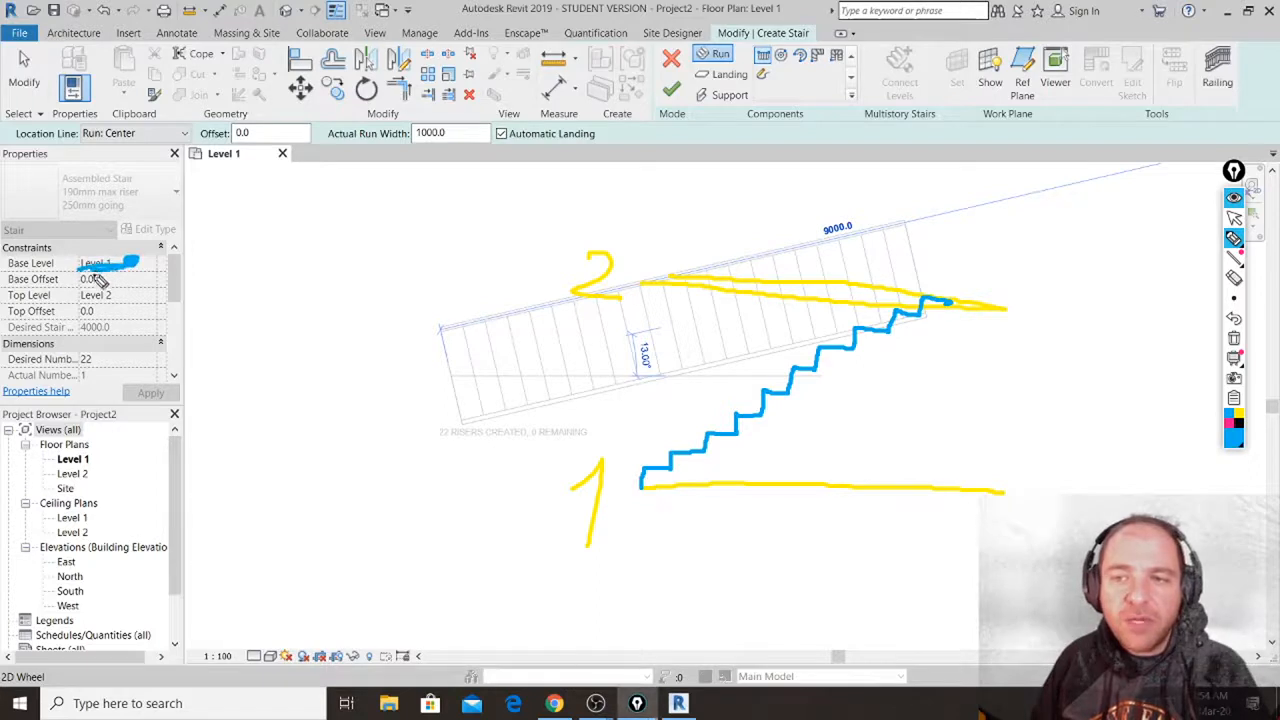
pyautogui.moveTo(123, 296)
pyautogui.mouseDown()
pyautogui.moveTo(139, 297)
pyautogui.moveTo(110, 304)
pyautogui.mouseUp()
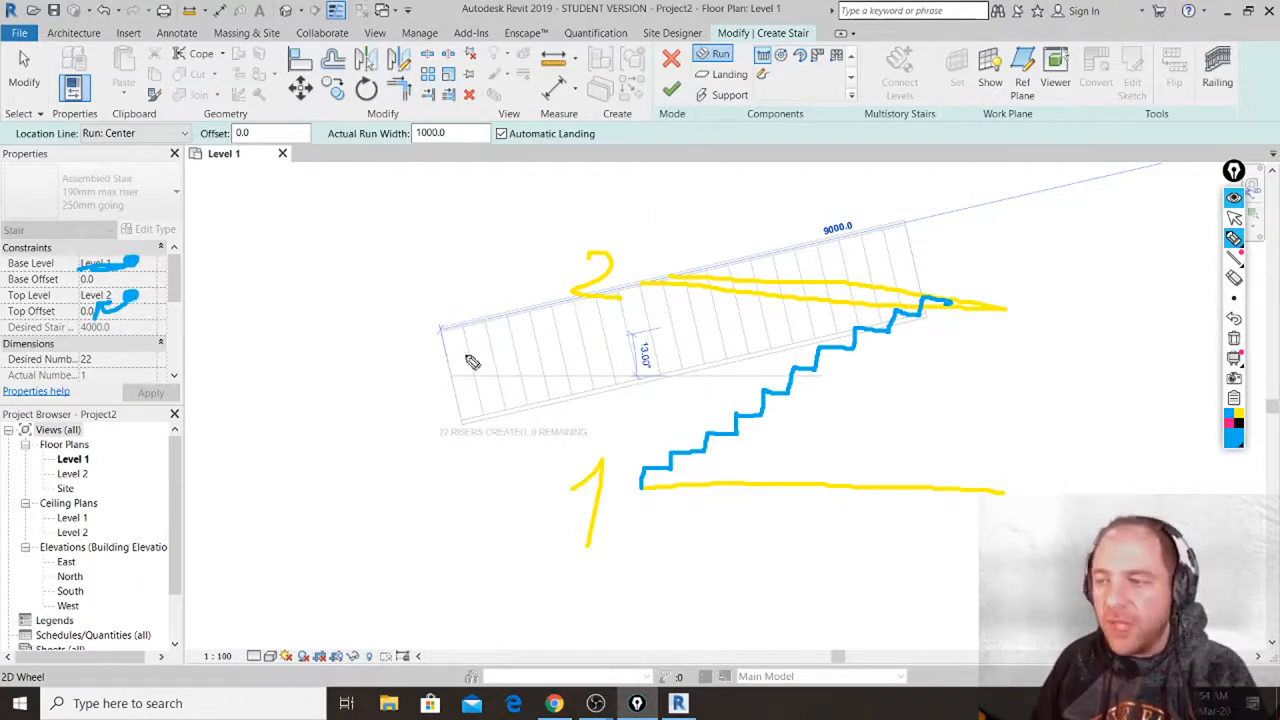
# Clear the annotations, underline and box the risers-created note below the run in blue, and write 22 beneath it.
pyautogui.click(1234, 338)
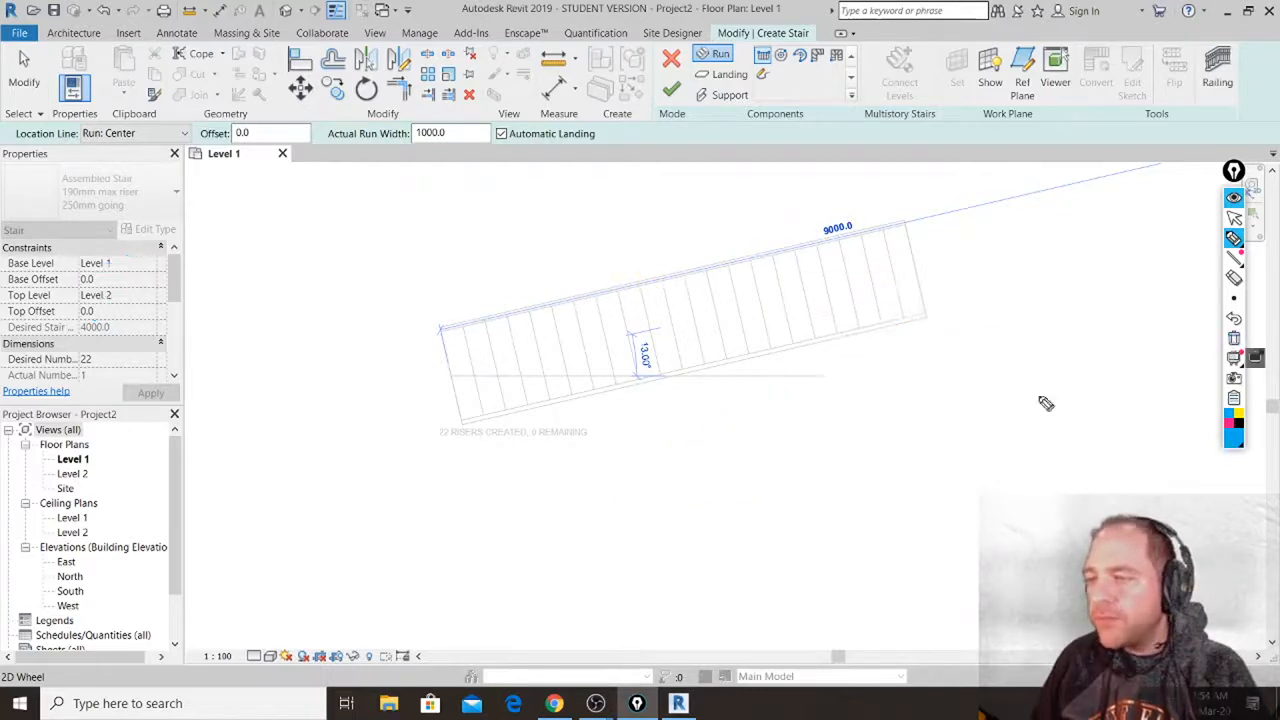
pyautogui.moveTo(435, 443); pyautogui.dragTo(594, 442)
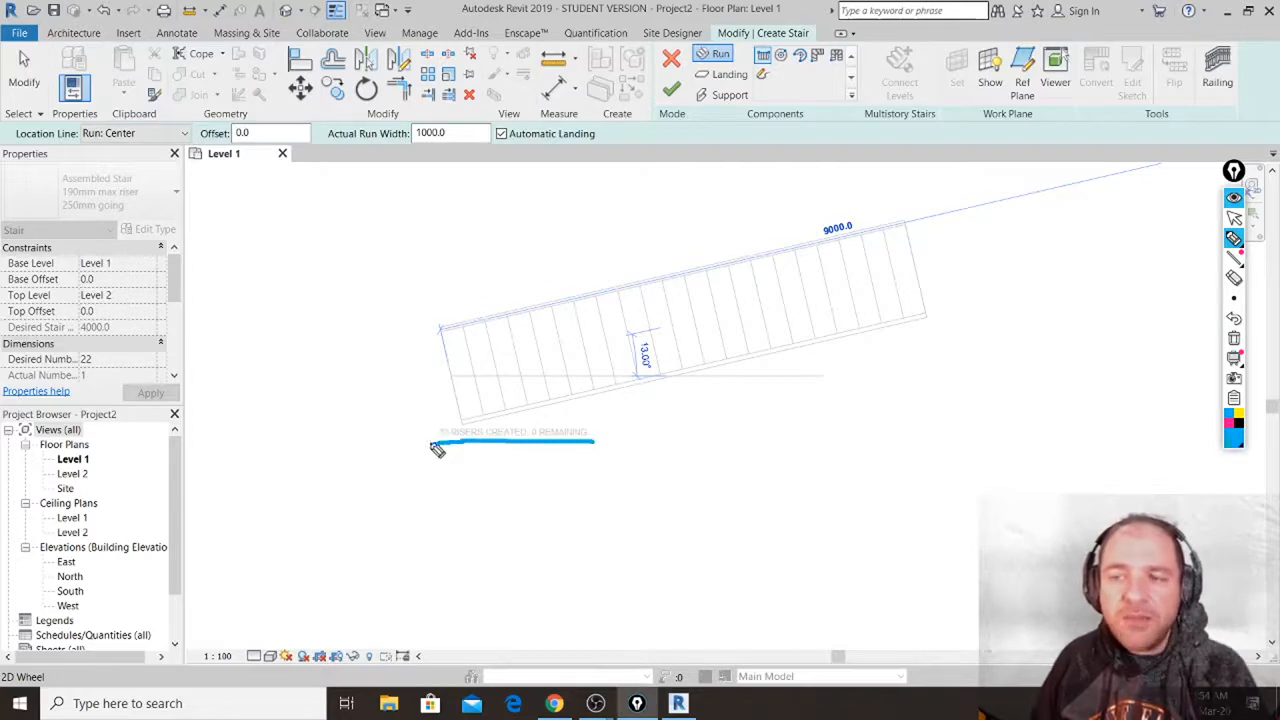
pyautogui.moveTo(434, 408)
pyautogui.mouseDown()
pyautogui.moveTo(449, 447)
pyautogui.moveTo(497, 447)
pyautogui.mouseUp()
pyautogui.moveTo(425, 410)
pyautogui.mouseDown()
pyautogui.moveTo(515, 412)
pyautogui.moveTo(508, 432)
pyautogui.moveTo(438, 460)
pyautogui.mouseUp()
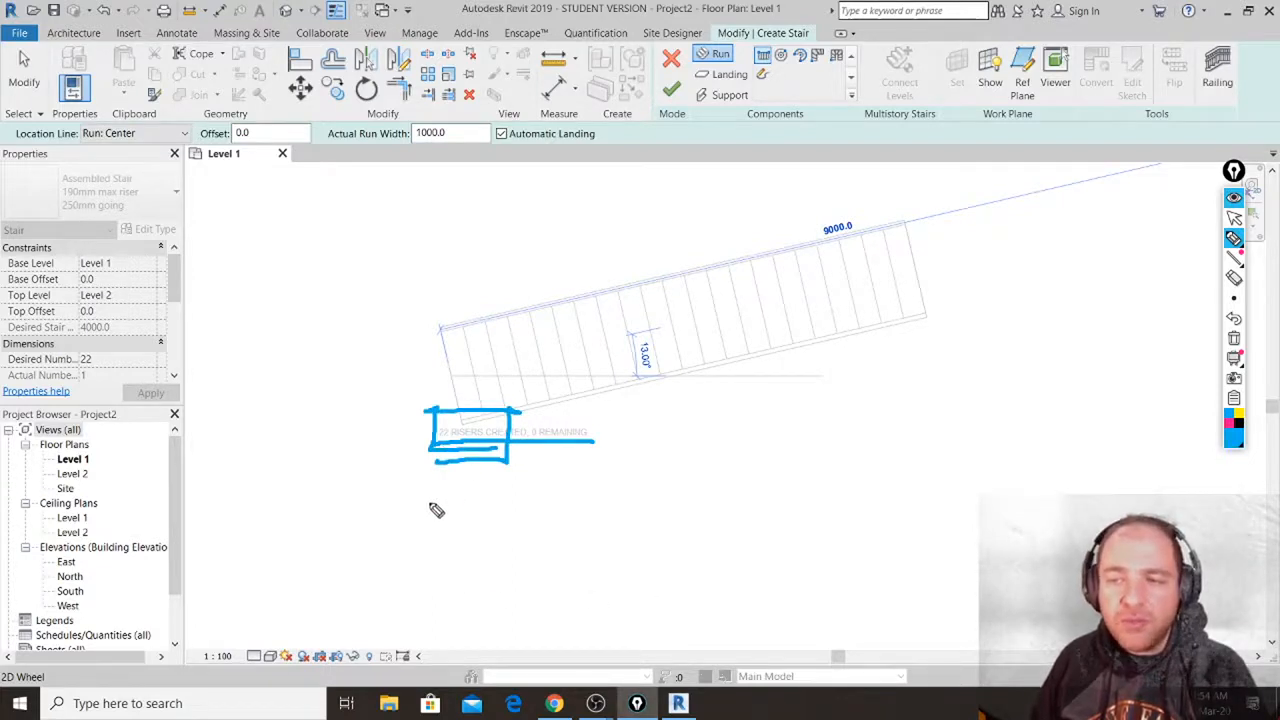
pyautogui.moveTo(424, 500)
pyautogui.mouseDown()
pyautogui.moveTo(434, 531)
pyautogui.moveTo(523, 527)
pyautogui.mouseUp()
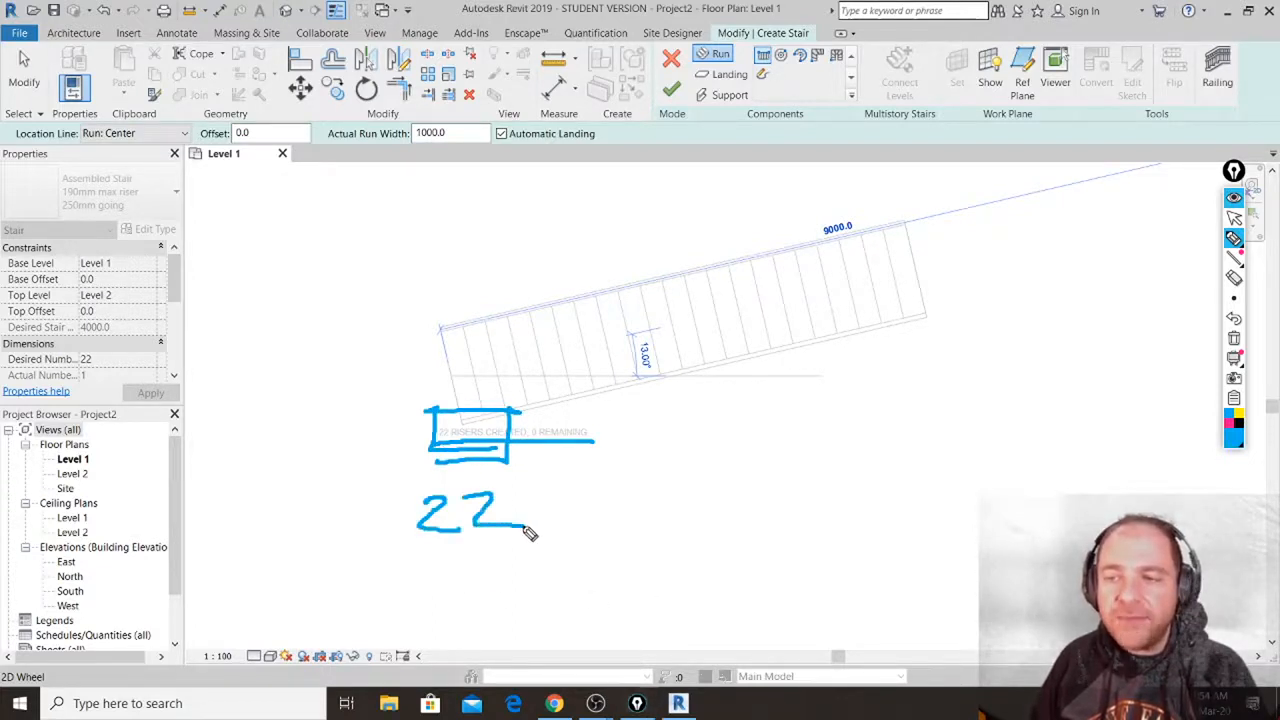
# Sketch a blue stepped stair profile labelled 22 at its upper end, with a horizontal arrow and a row of dashes beneath it.
pyautogui.moveTo(561, 598)
pyautogui.mouseDown()
pyautogui.moveTo(866, 368)
pyautogui.moveTo(952, 350)
pyautogui.mouseUp()
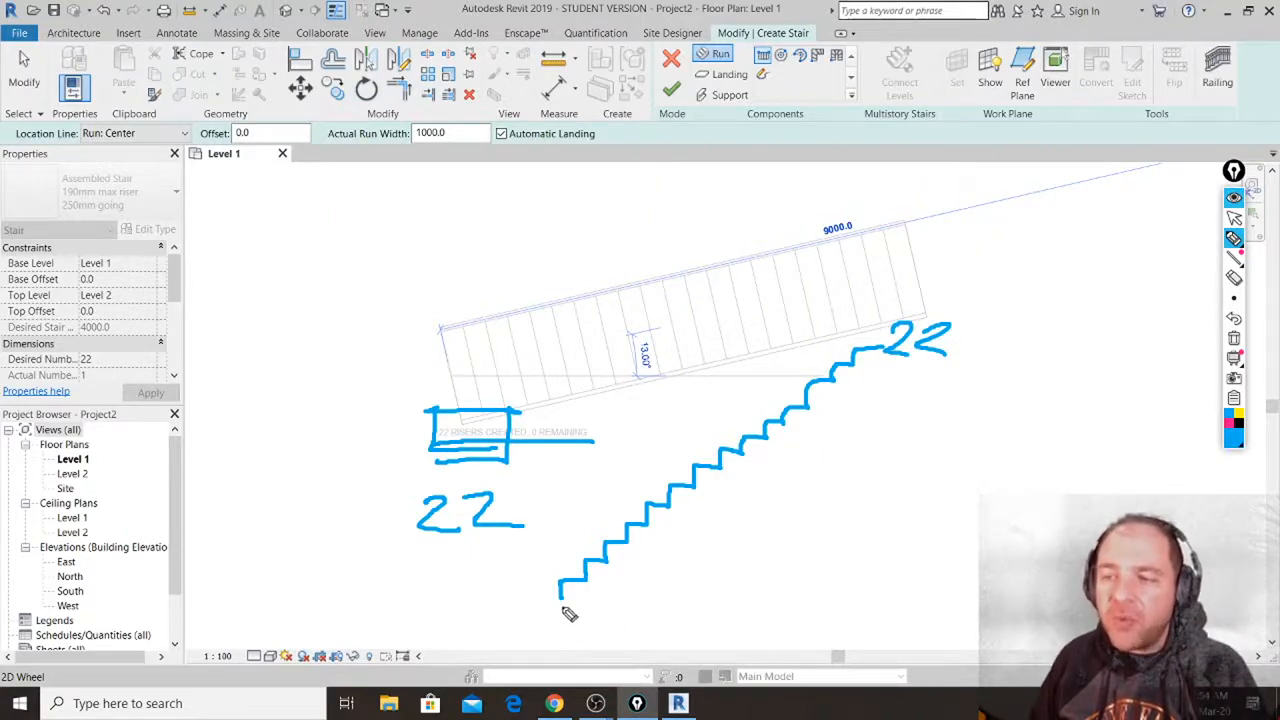
pyautogui.moveTo(562, 611)
pyautogui.mouseDown()
pyautogui.moveTo(938, 601)
pyautogui.moveTo(906, 618)
pyautogui.mouseUp()
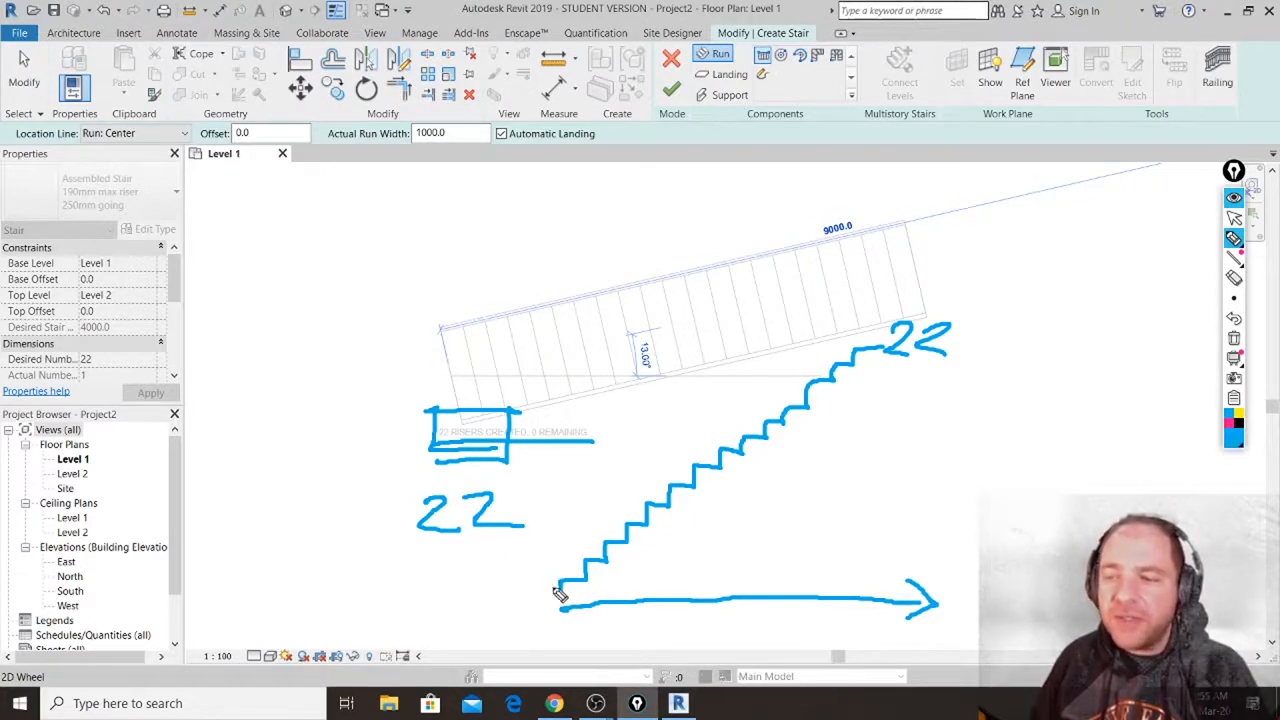
pyautogui.moveTo(715, 576); pyautogui.dragTo(845, 577)
pyautogui.moveTo(940, 580); pyautogui.dragTo(1003, 582)
pyautogui.moveTo(1040, 584); pyautogui.dragTo(1055, 584)
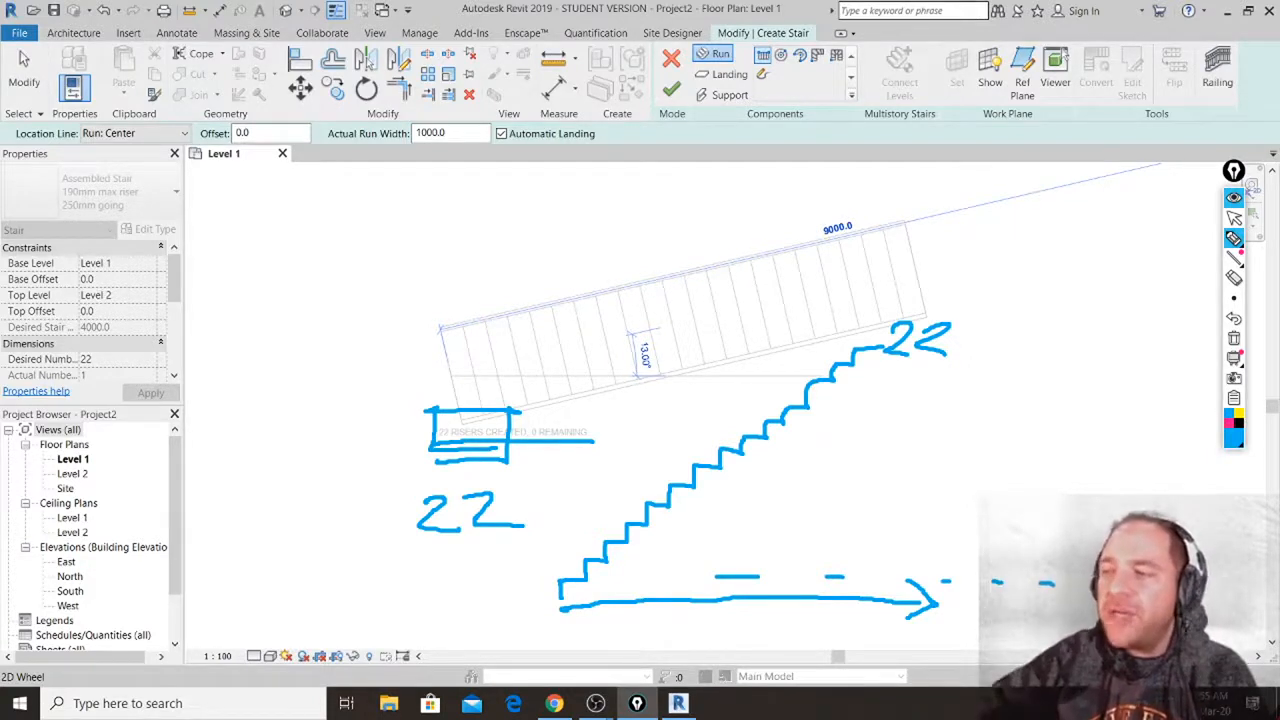
# Clear the annotations, complete the horizontal stair run with all 22 risers, and inspect the riser numbers at both ends.
pyautogui.click(1236, 219)
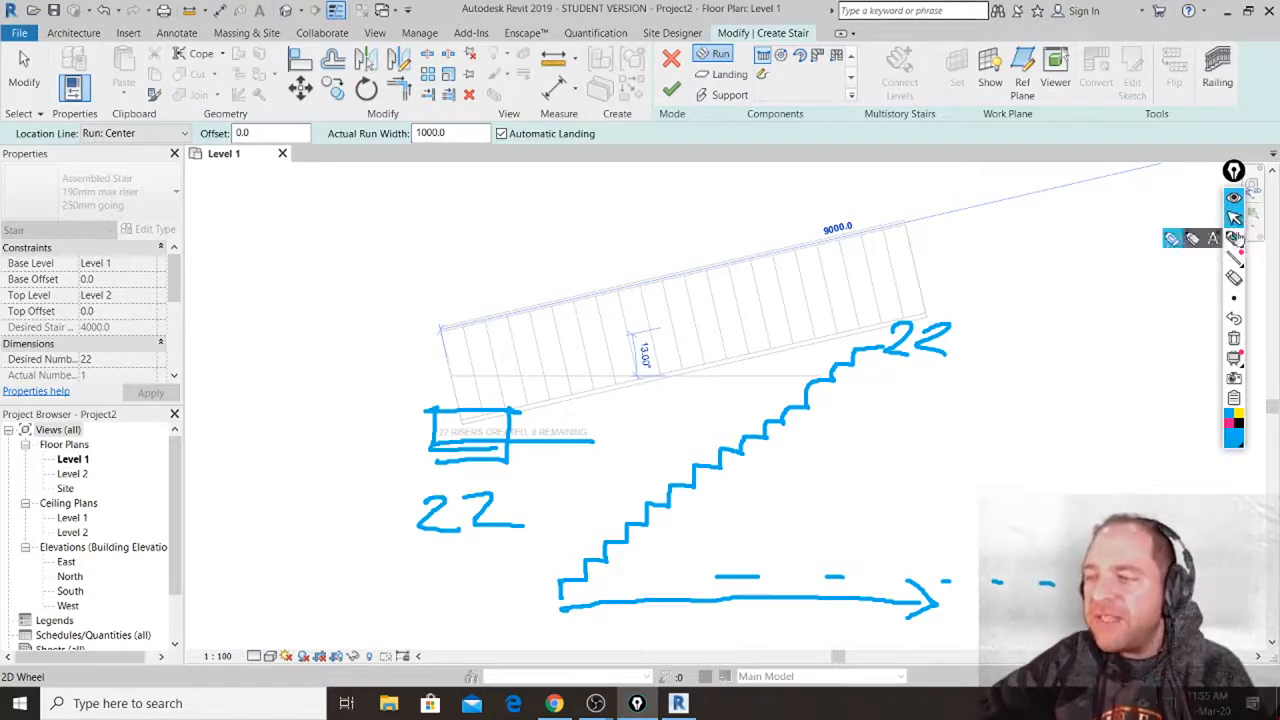
pyautogui.click(1234, 338)
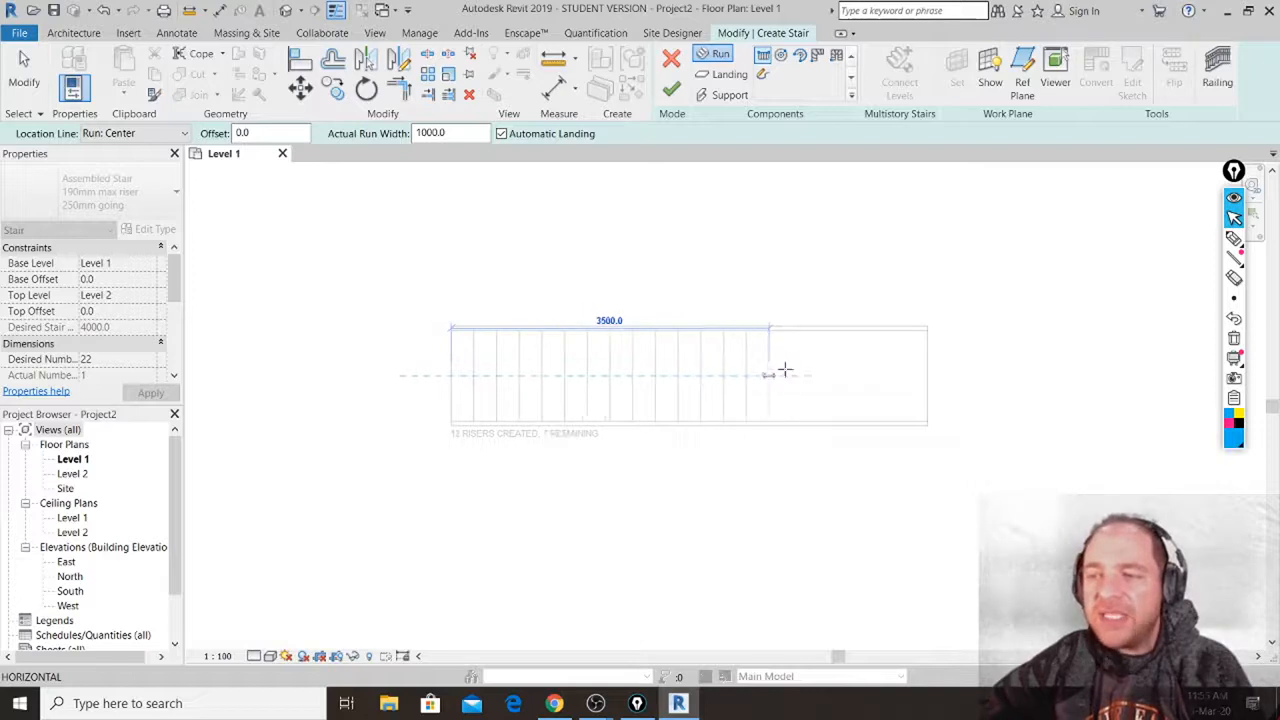
pyautogui.click(988, 373)
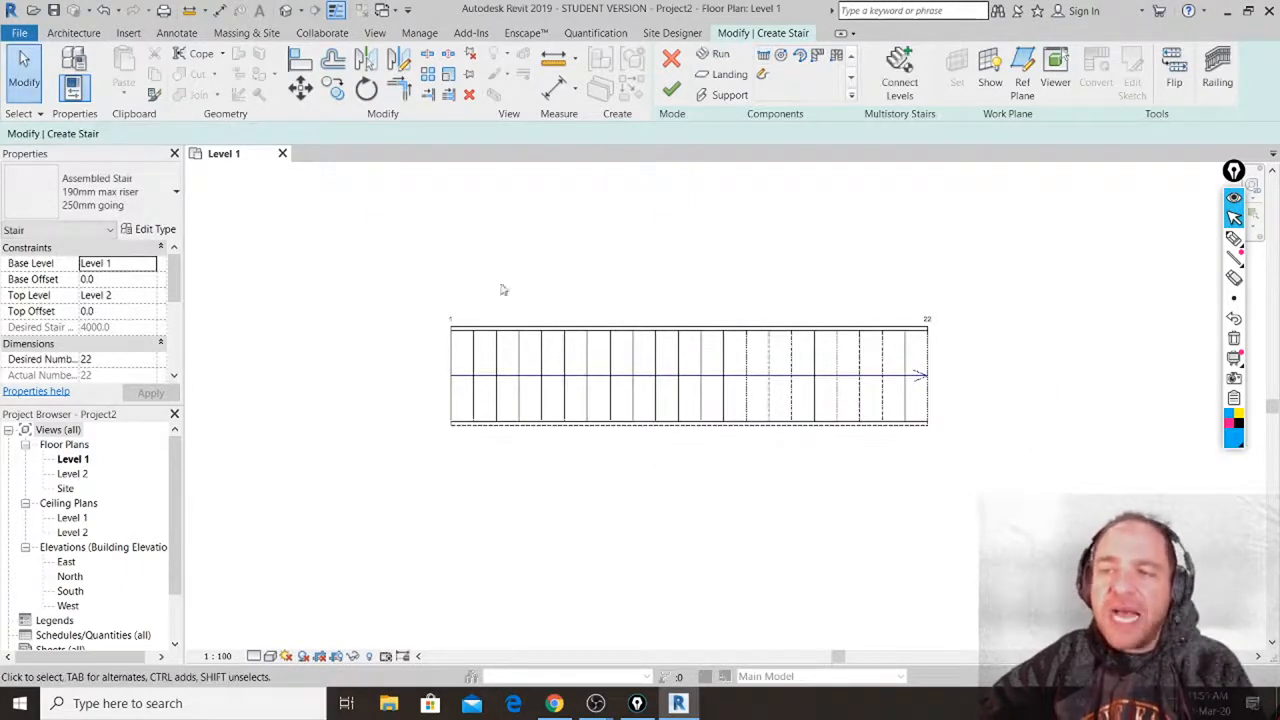
pyautogui.scroll(5, 460, 322)
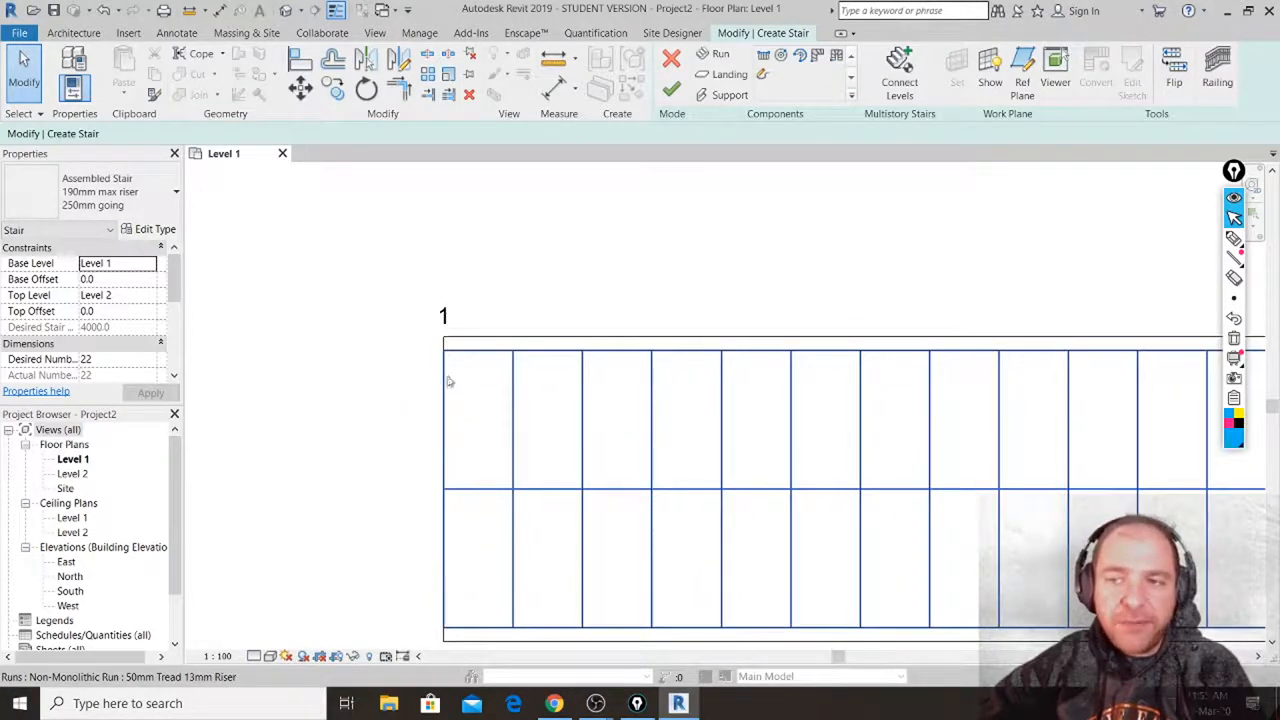
pyautogui.scroll(-5, 394, 360)
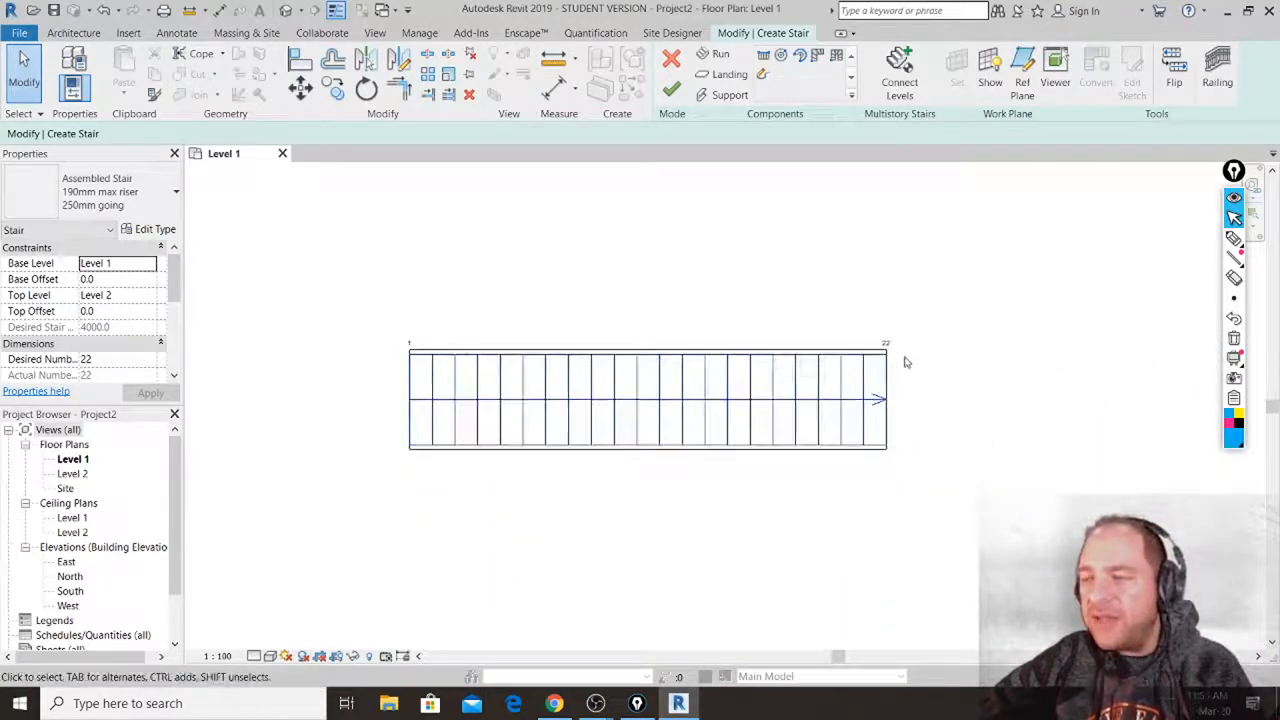
pyautogui.scroll(5, 888, 350)
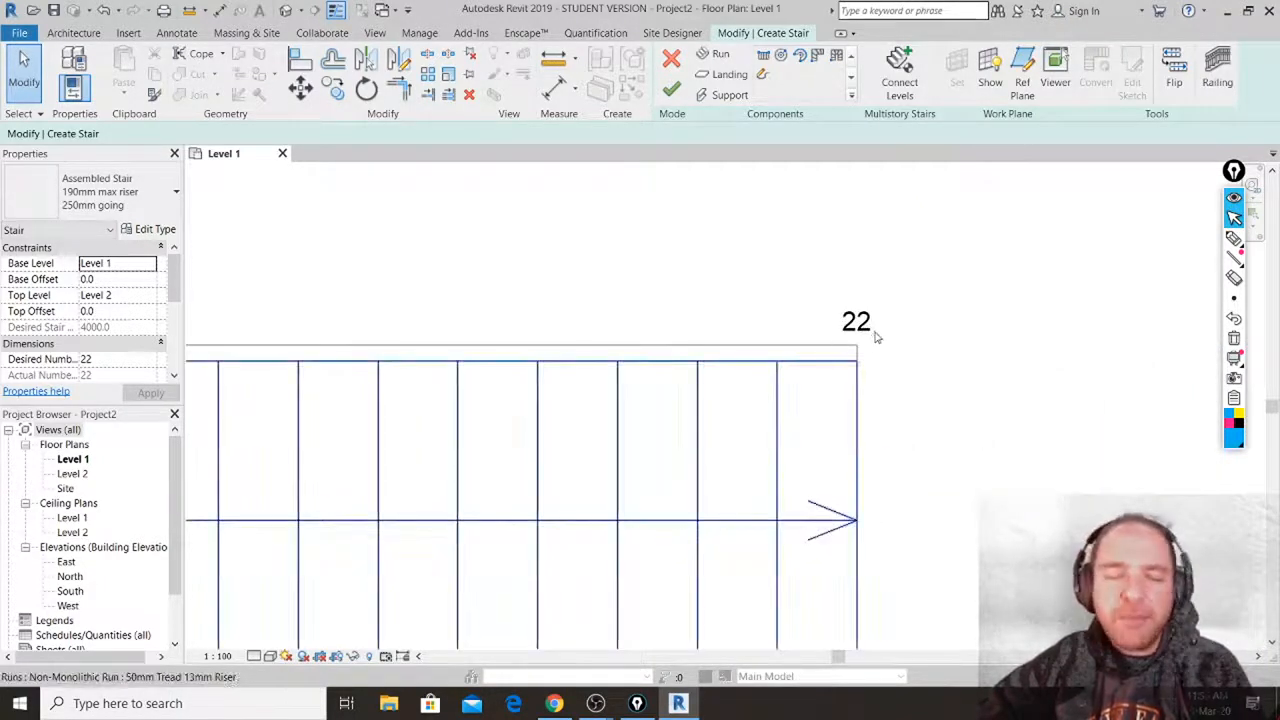
# Finish the straight 22-riser stair on the Level 1 floor plan.
pyautogui.scroll(-2, 878, 338)
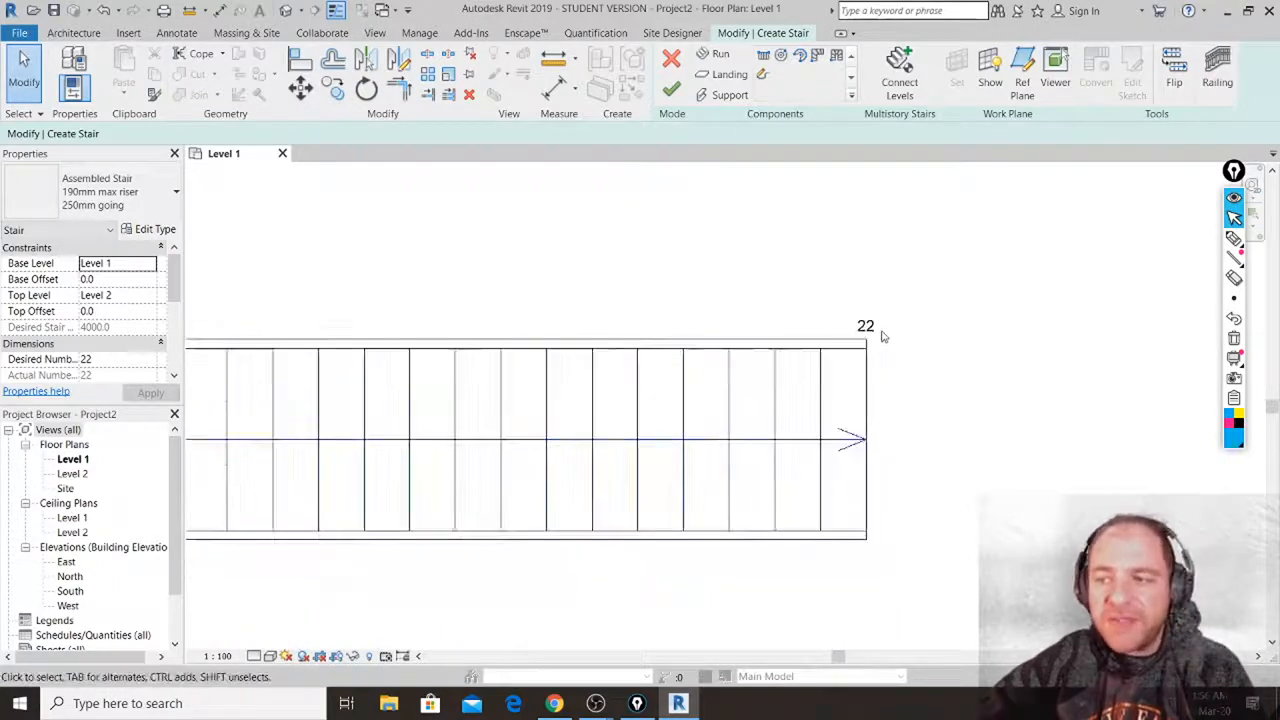
pyautogui.scroll(-2, 880, 332)
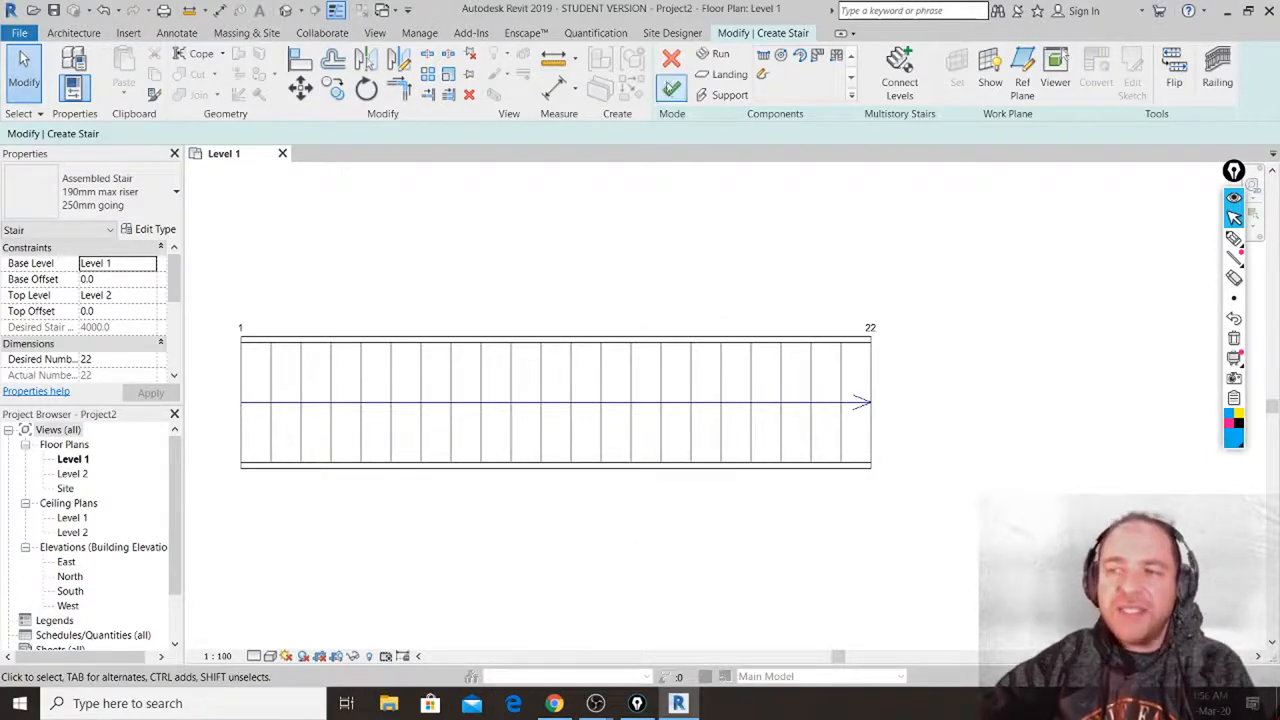
pyautogui.click(673, 91)
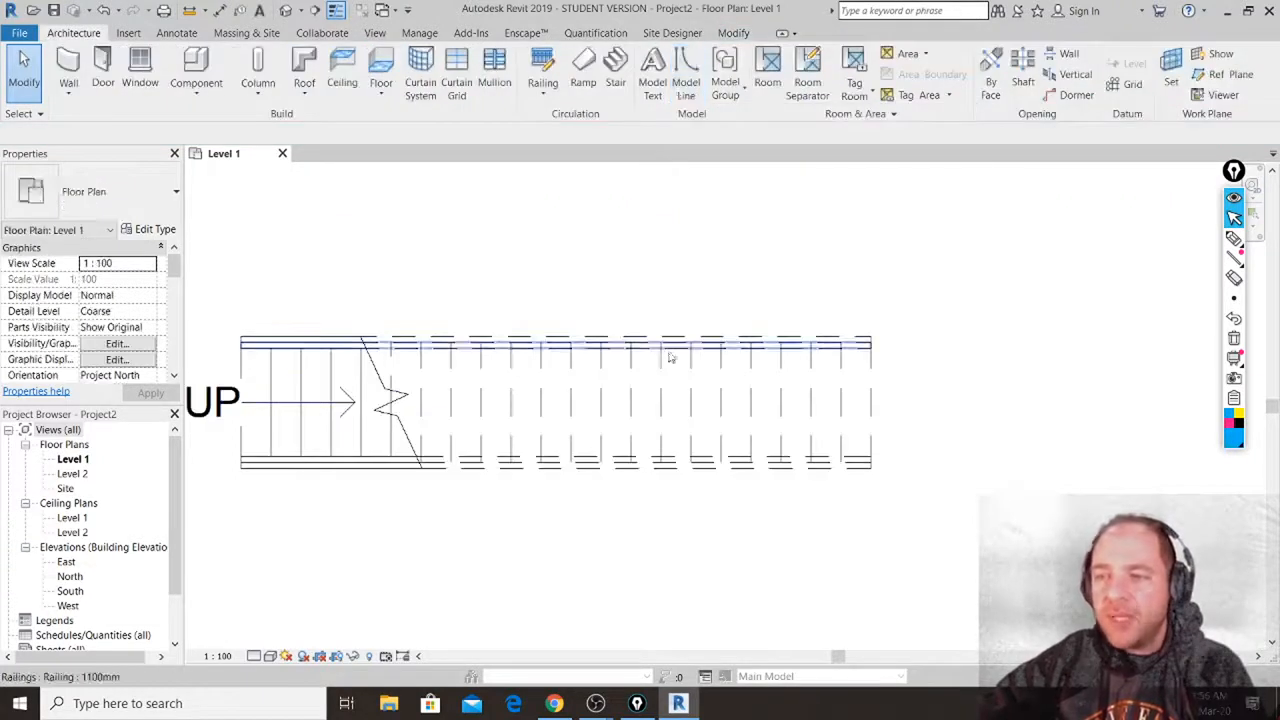
pyautogui.moveTo(670, 357); pyautogui.dragTo(771, 359, button='middle')
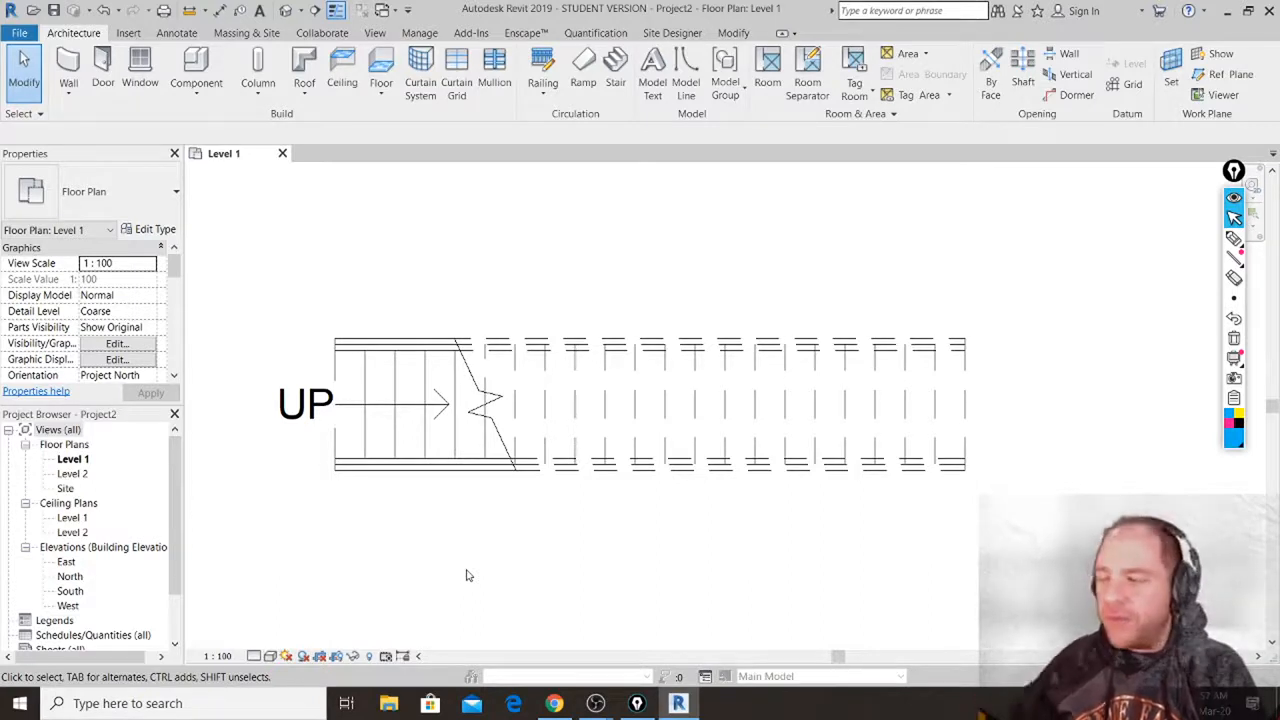
# Open the default 3D view and examine the finished stair from its lower end.
pyautogui.click(287, 12)
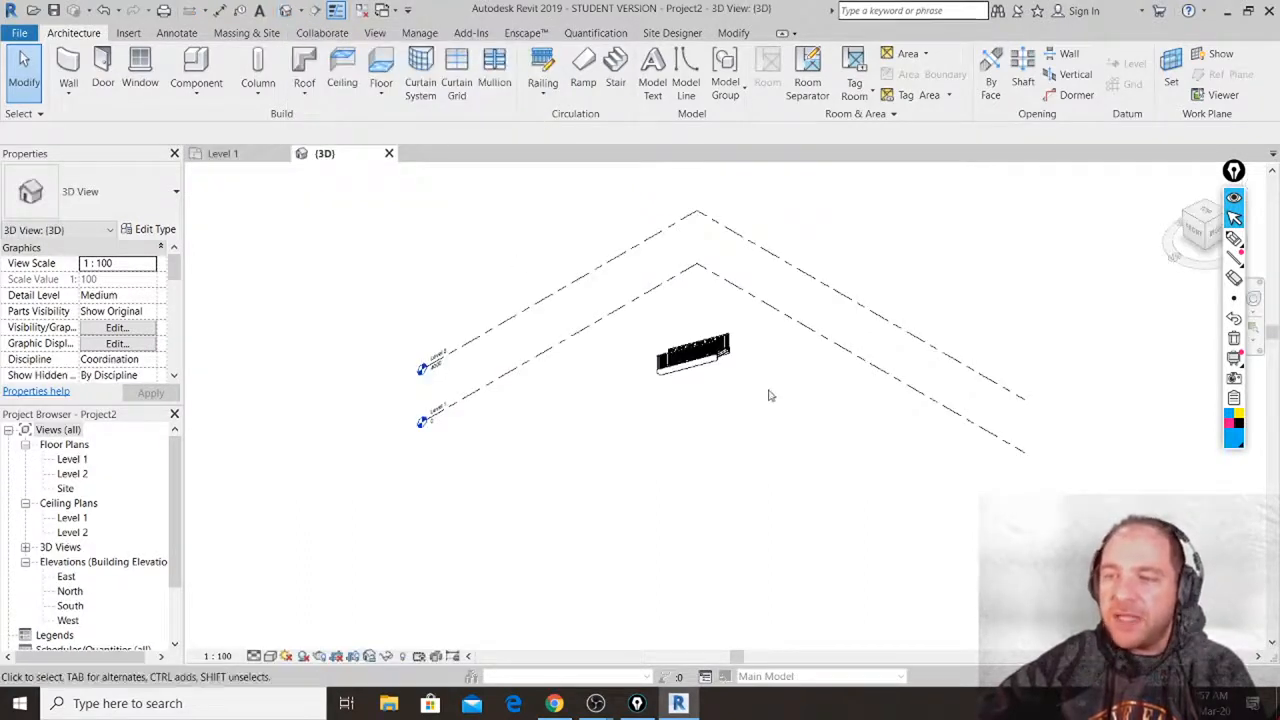
pyautogui.scroll(1, 710, 360)
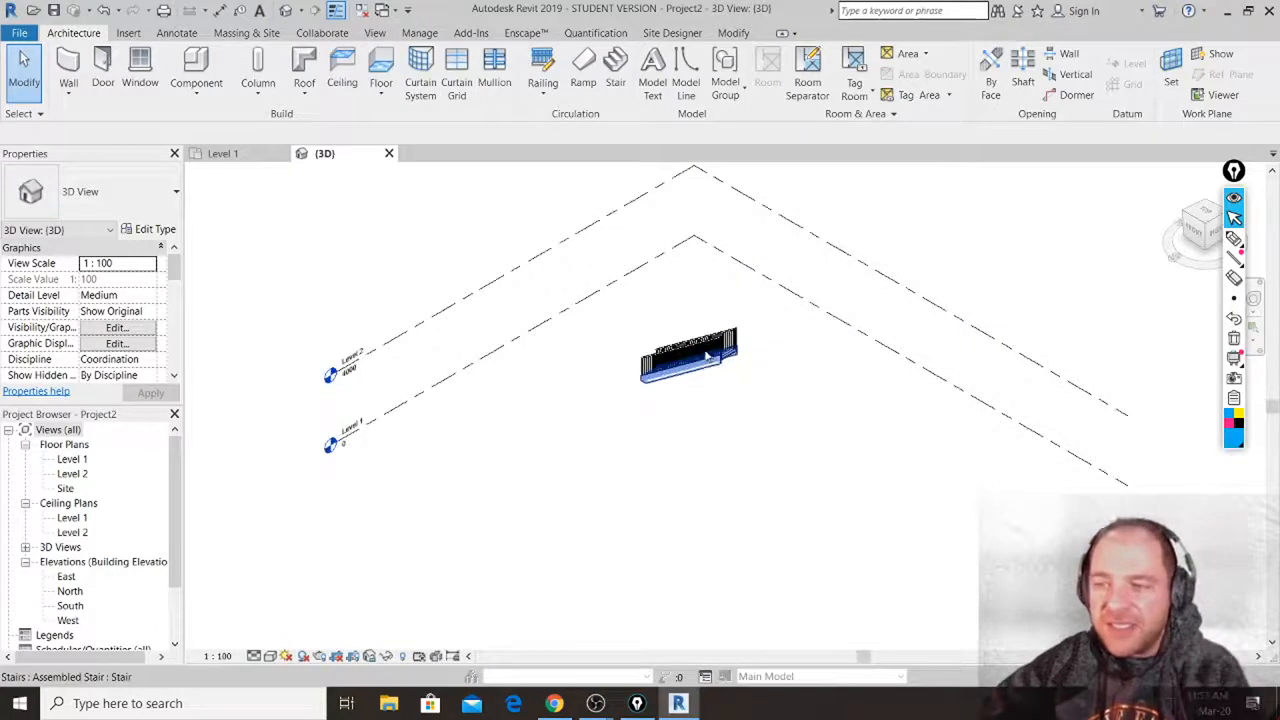
pyautogui.scroll(4, 706, 356)
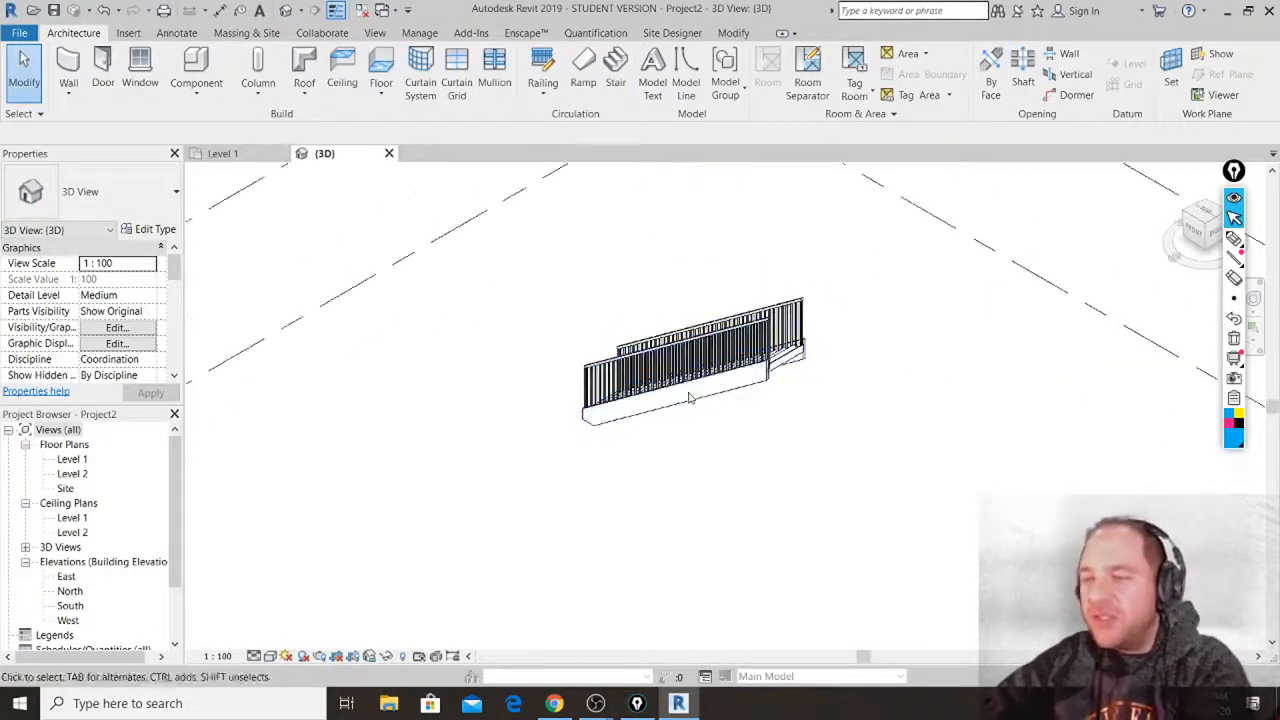
pyautogui.scroll(2, 689, 398)
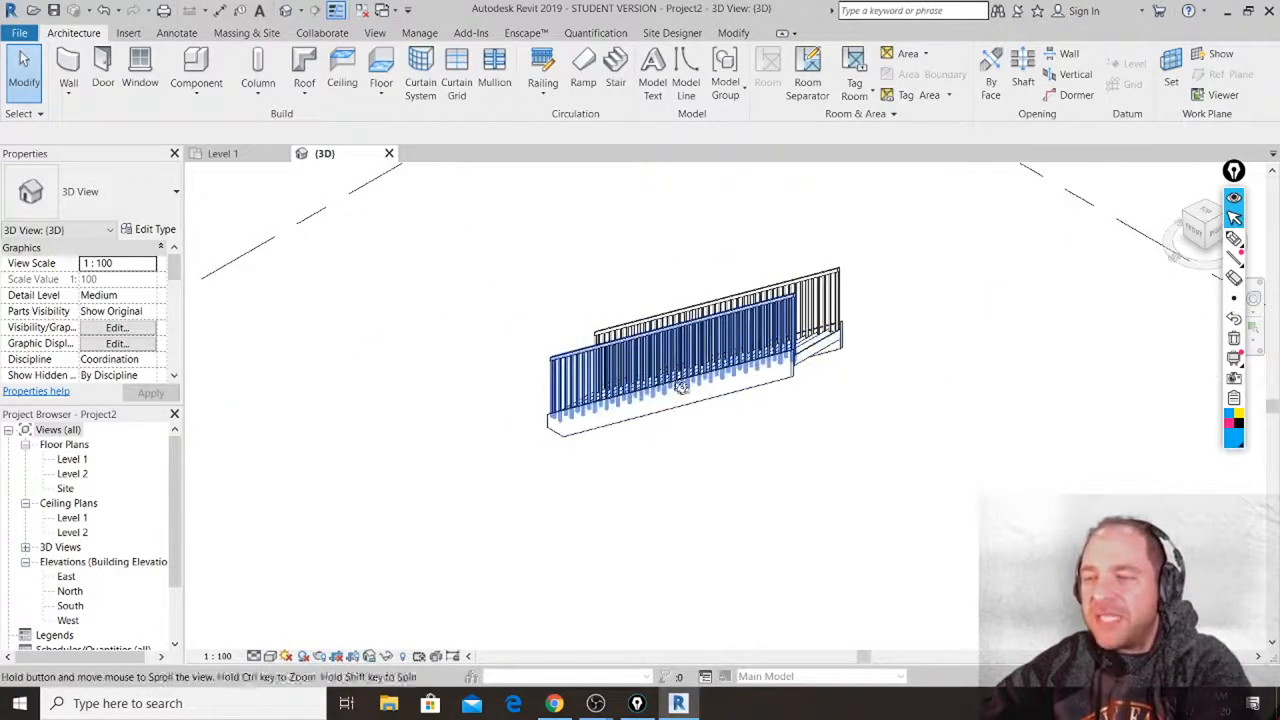
pyautogui.keyDown('shift'); pyautogui.moveTo(681, 388); pyautogui.dragTo(765, 417, button='middle'); pyautogui.keyUp('shift')
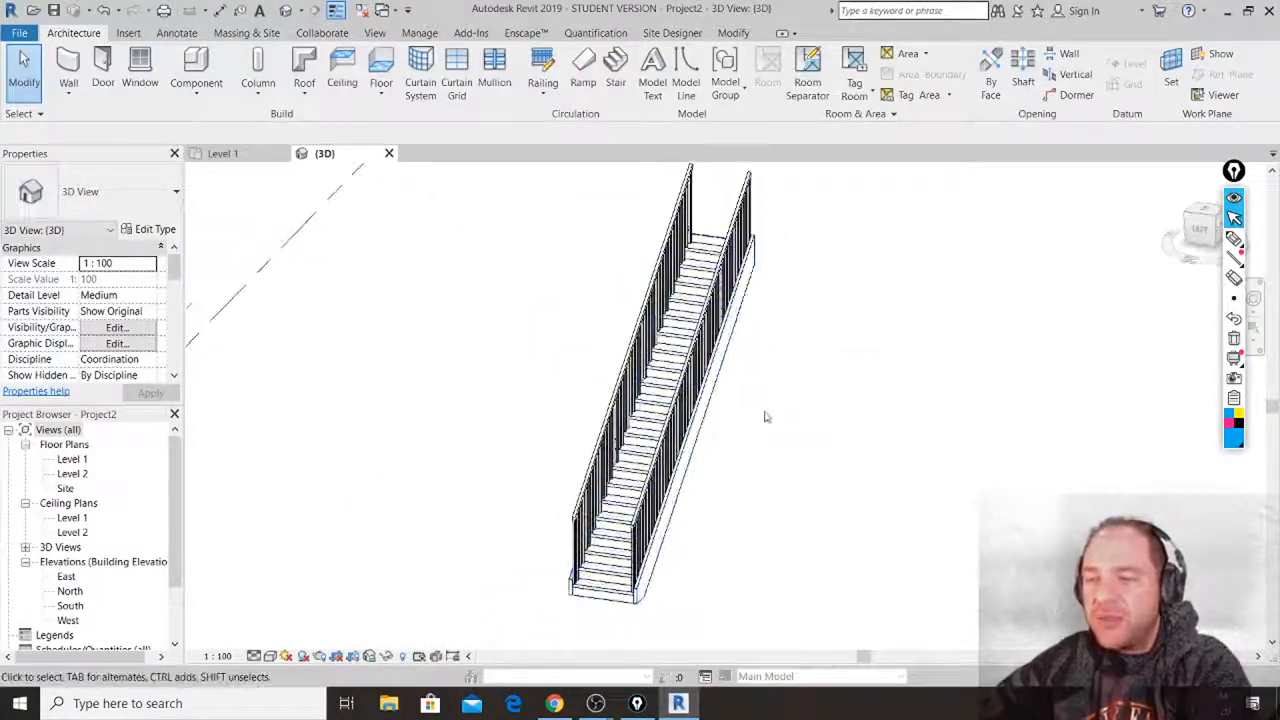
pyautogui.scroll(1, 731, 483)
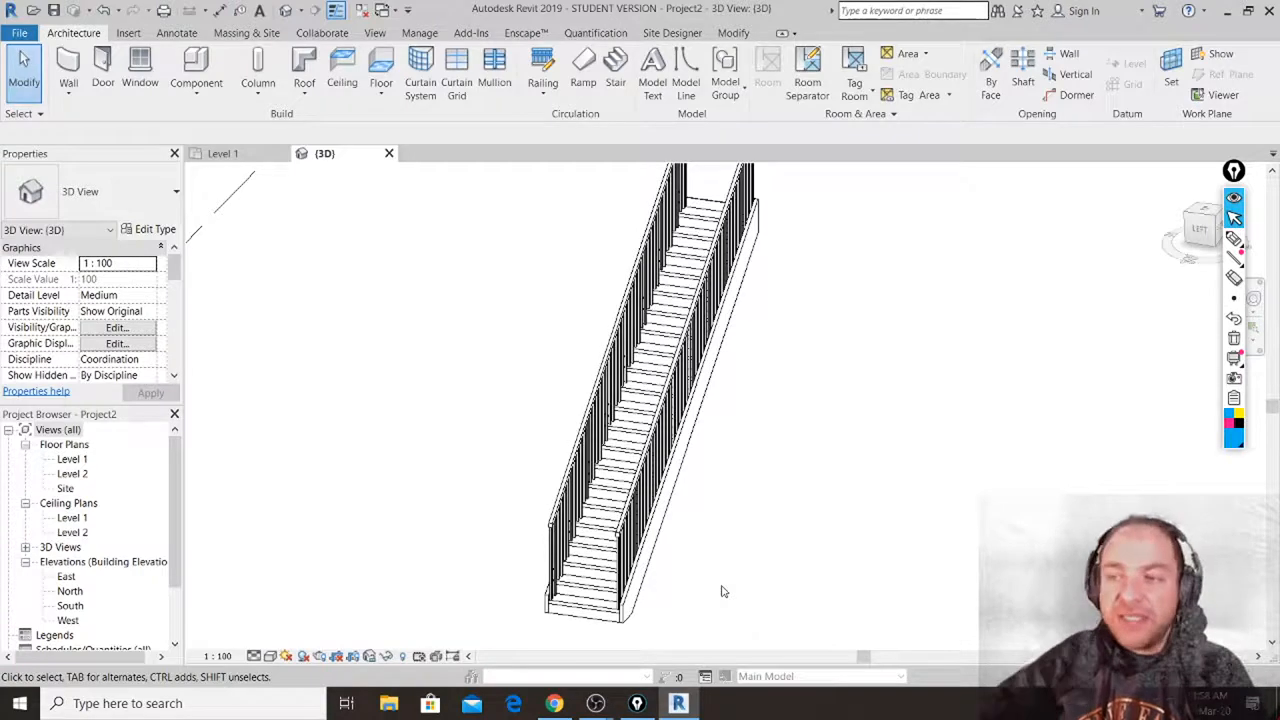
# Examine the stair's railings and its side profile against the two level lines in 3D.
pyautogui.click(617, 340)
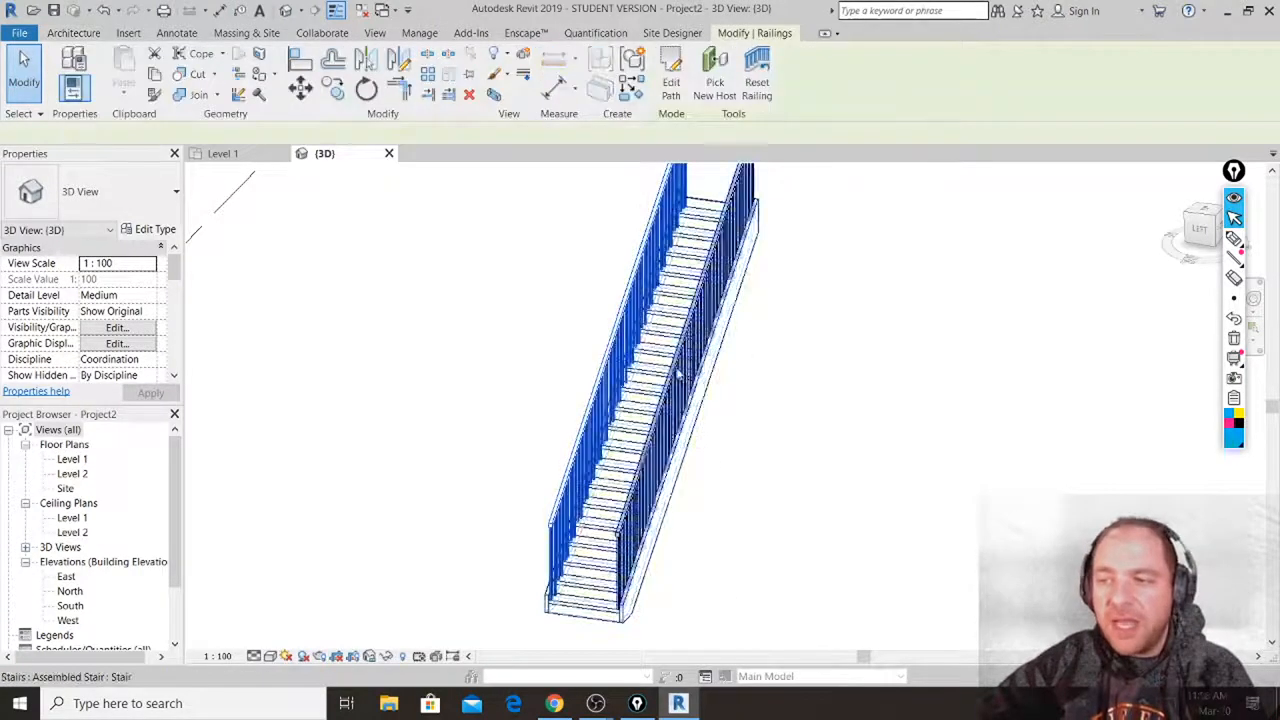
pyautogui.click(824, 382)
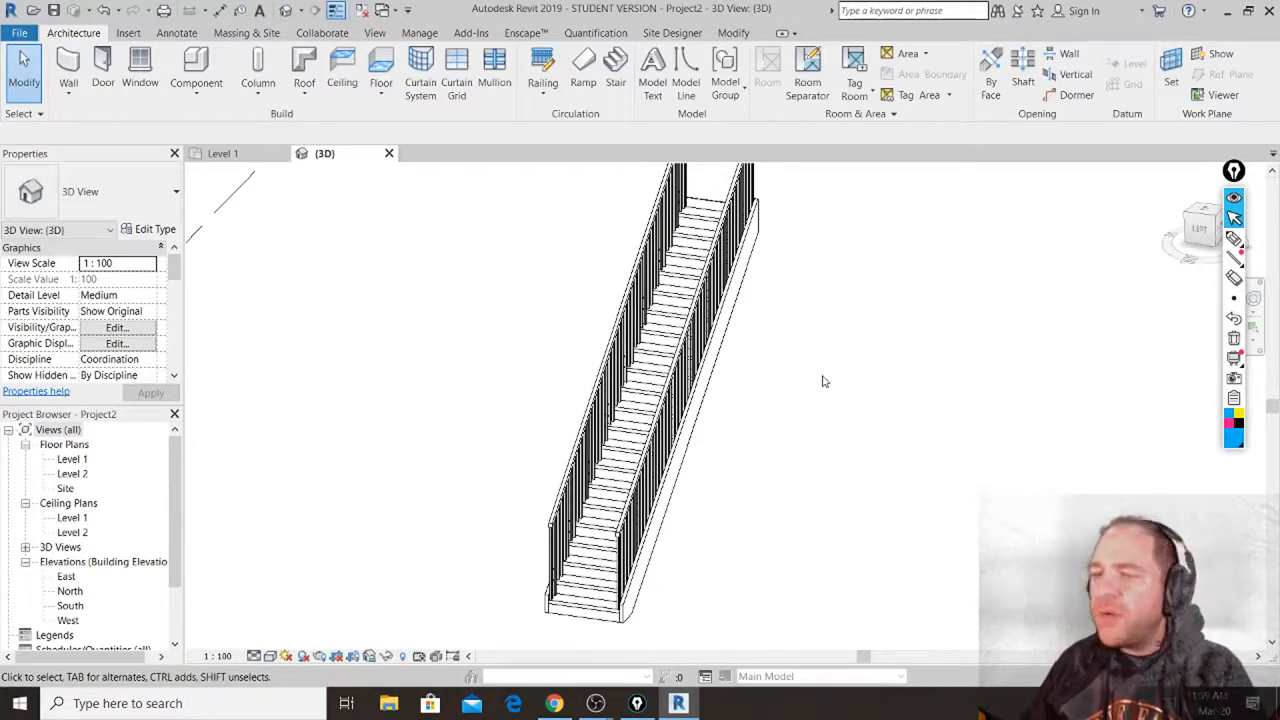
pyautogui.scroll(2, 780, 385)
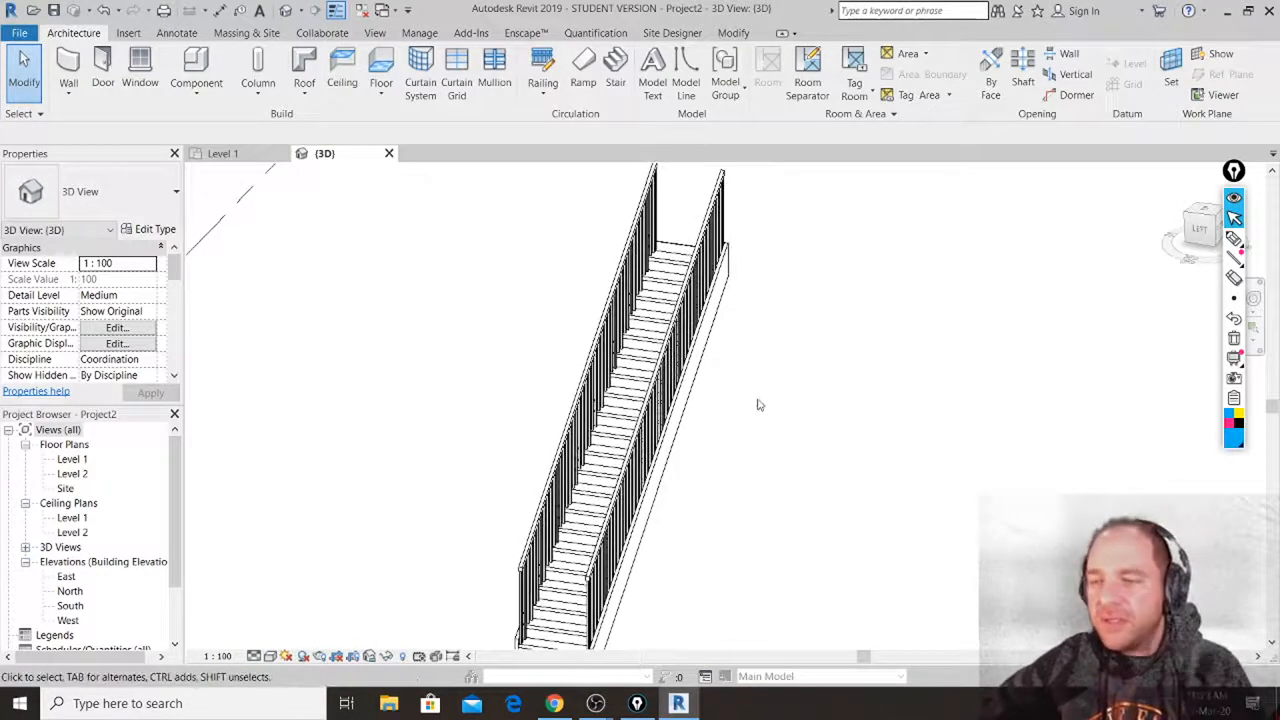
pyautogui.keyDown('shift'); pyautogui.moveTo(760, 406); pyautogui.dragTo(590, 482, button='middle'); pyautogui.keyUp('shift')
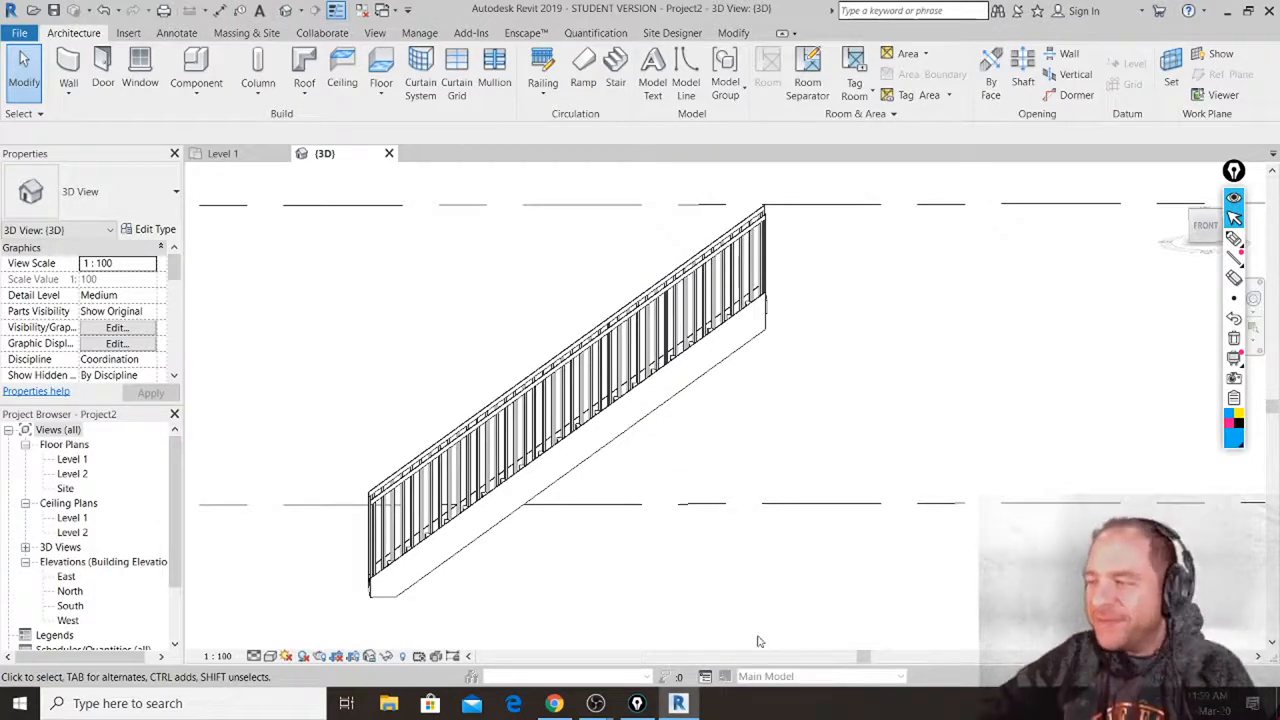
pyautogui.moveTo(738, 482); pyautogui.dragTo(811, 474, button='middle')
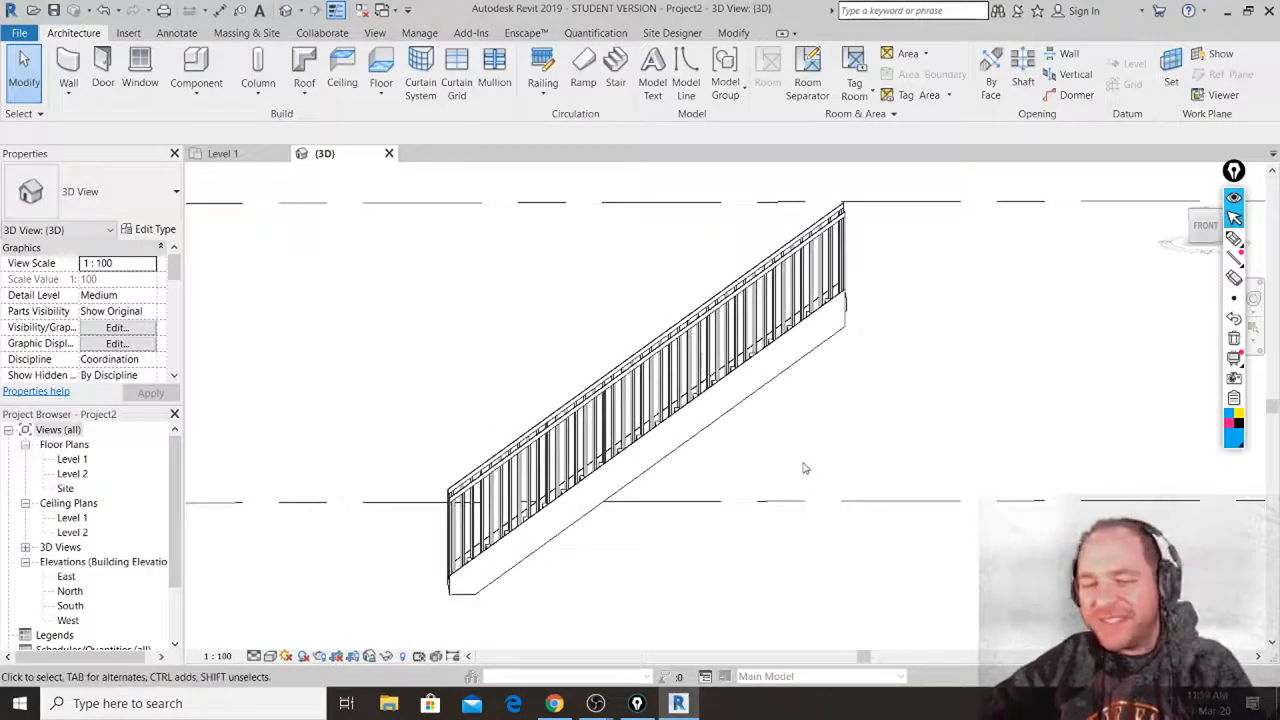
pyautogui.keyDown('shift'); pyautogui.moveTo(794, 457); pyautogui.dragTo(848, 476, button='middle'); pyautogui.keyUp('shift')
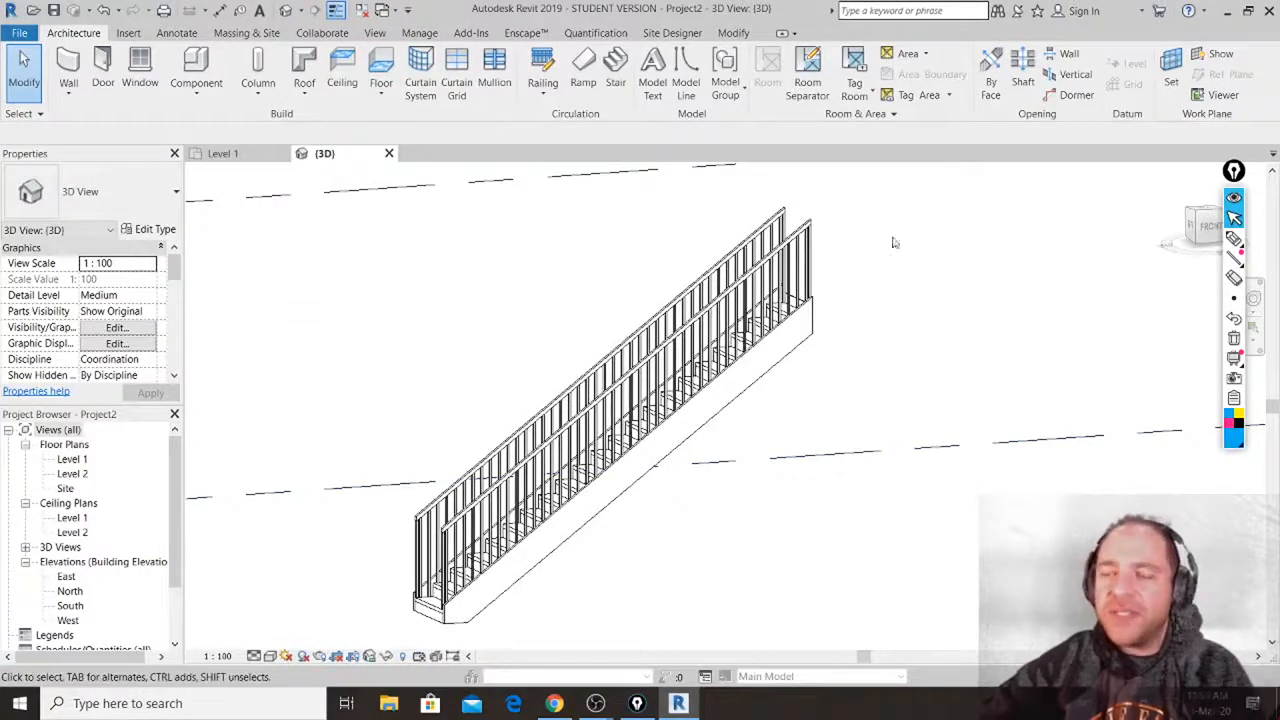
# Change the stair's type to Cast-In-Place Stair: Monolithic Stair and dismiss the warning.
pyautogui.click(812, 343)
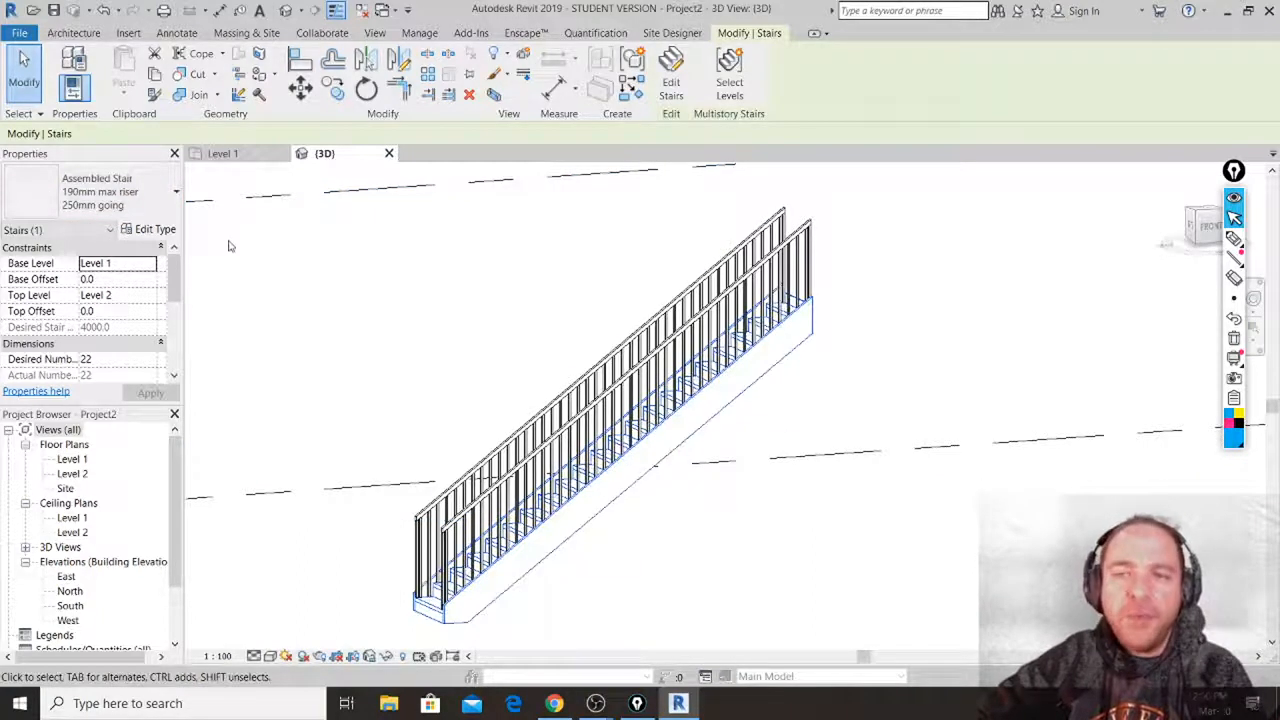
pyautogui.click(166, 192)
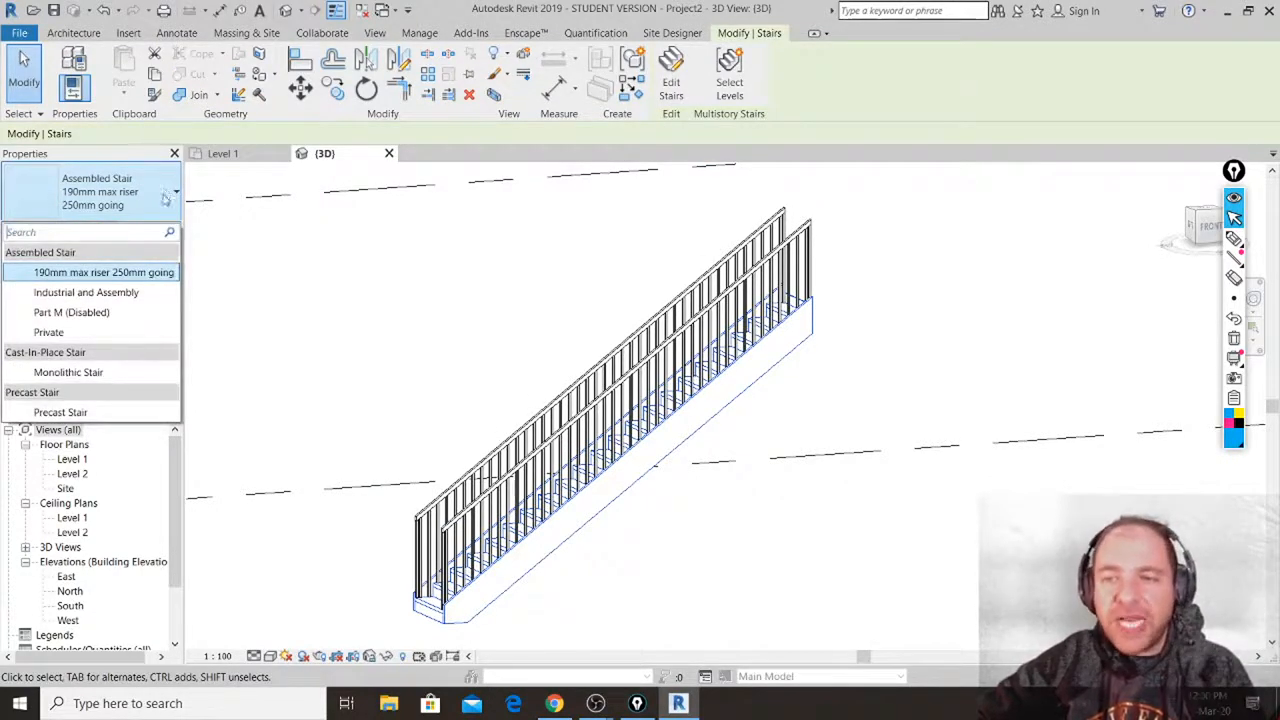
pyautogui.click(138, 376)
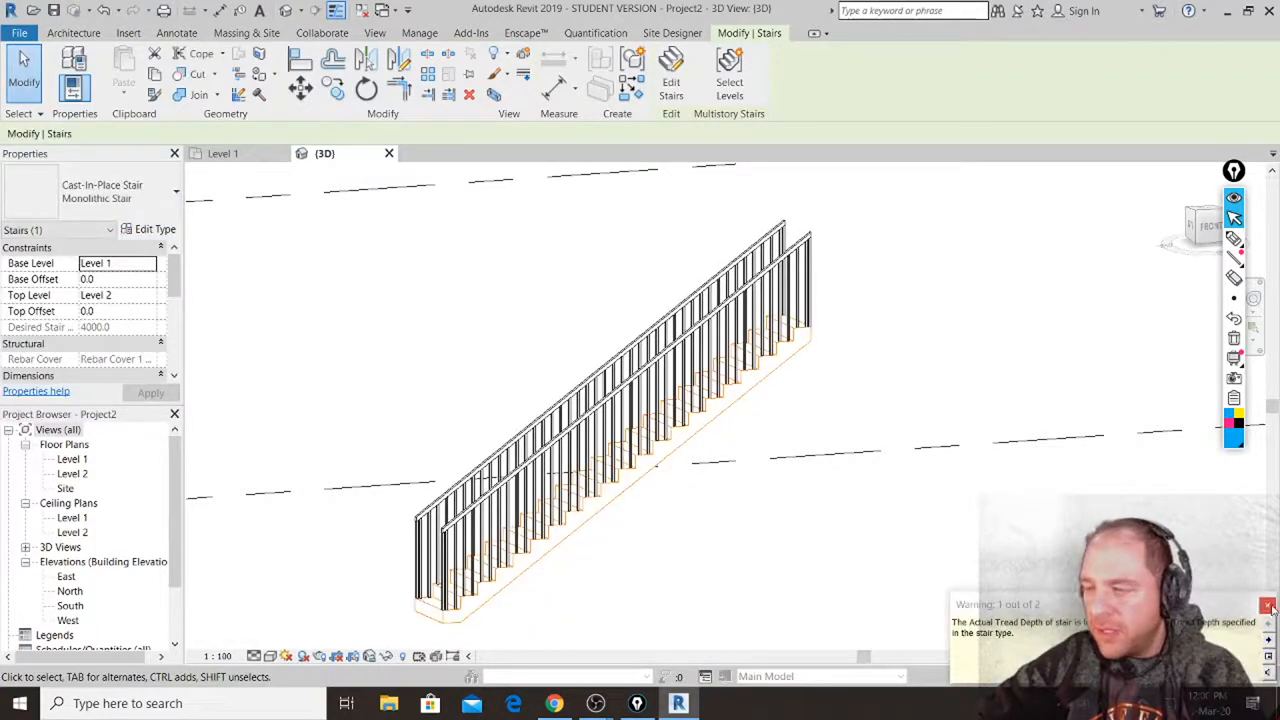
pyautogui.click(1267, 606)
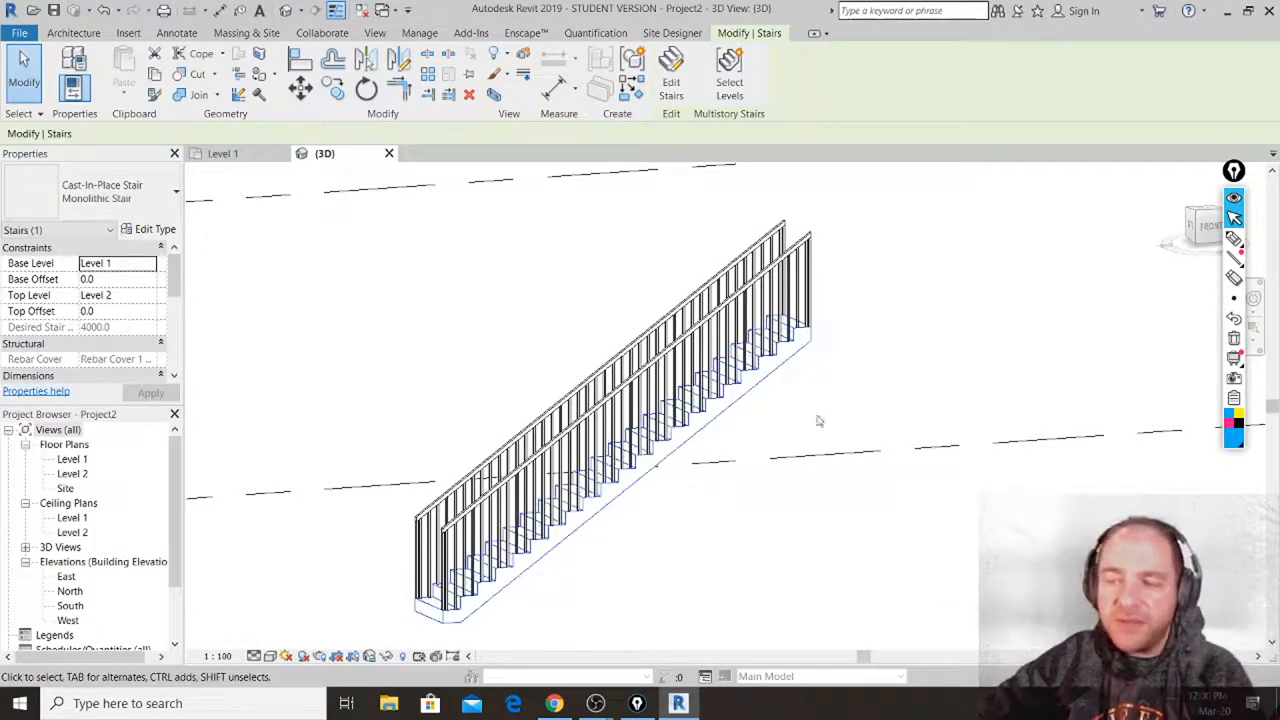
# Inspect the monolithic stair's stepped profile and underside, and review the stair types available for it.
pyautogui.scroll(4, 712, 530)
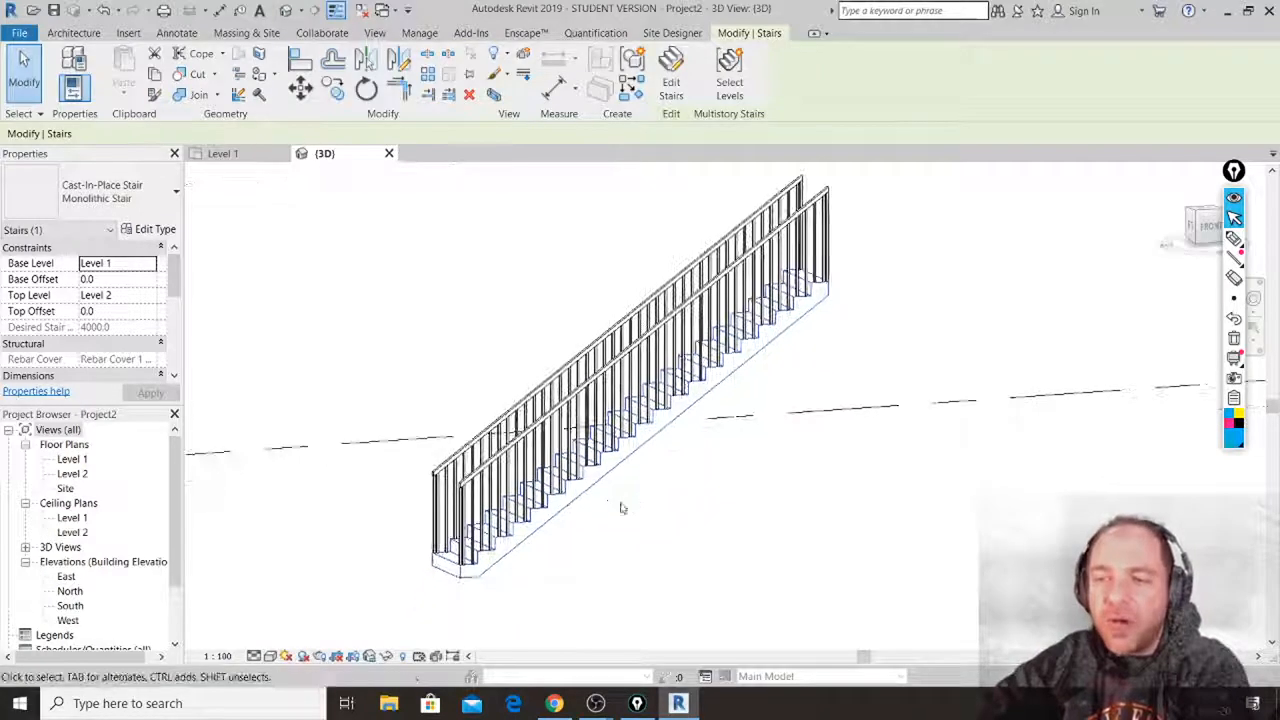
pyautogui.keyDown('shift'); pyautogui.moveTo(595, 520); pyautogui.dragTo(704, 518, button='middle'); pyautogui.keyUp('shift')
pyautogui.click(704, 518)
pyautogui.keyDown('shift'); pyautogui.moveTo(763, 558); pyautogui.dragTo(457, 427, button='middle'); pyautogui.keyUp('shift')
pyautogui.keyDown('shift'); pyautogui.moveTo(849, 348); pyautogui.dragTo(816, 420, button='middle'); pyautogui.keyUp('shift')
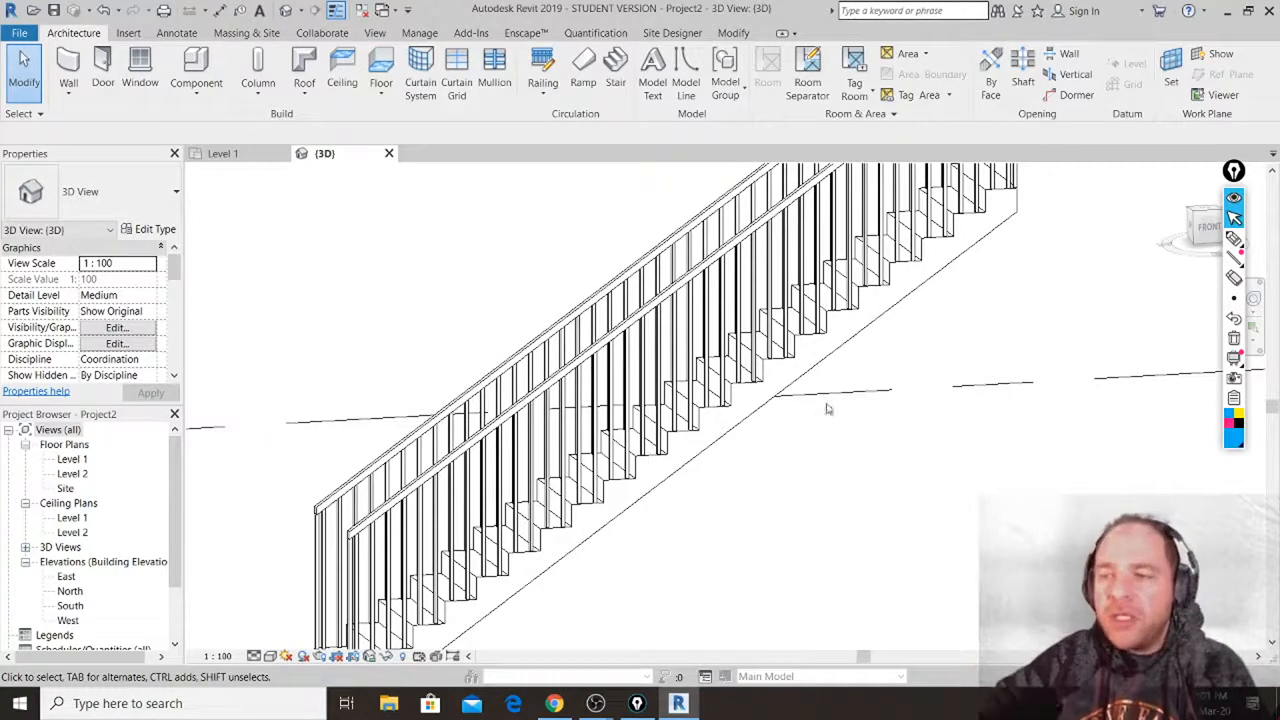
pyautogui.click(843, 346)
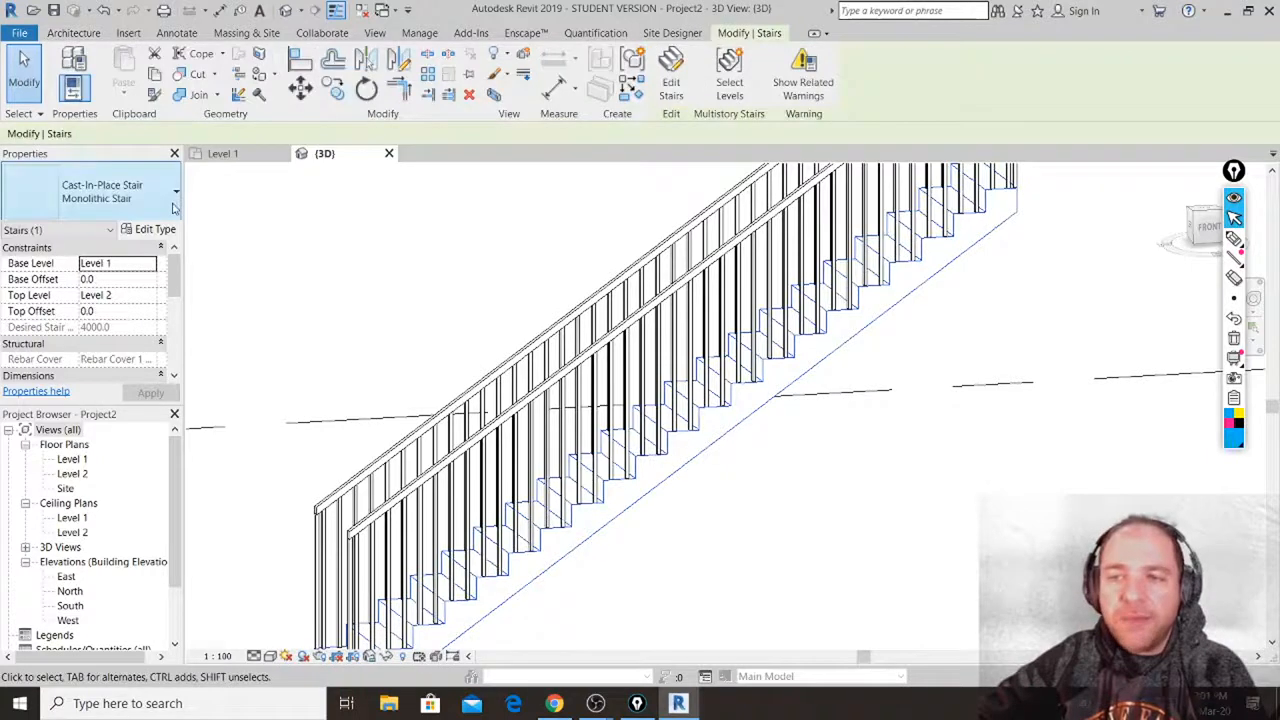
pyautogui.click(172, 205)
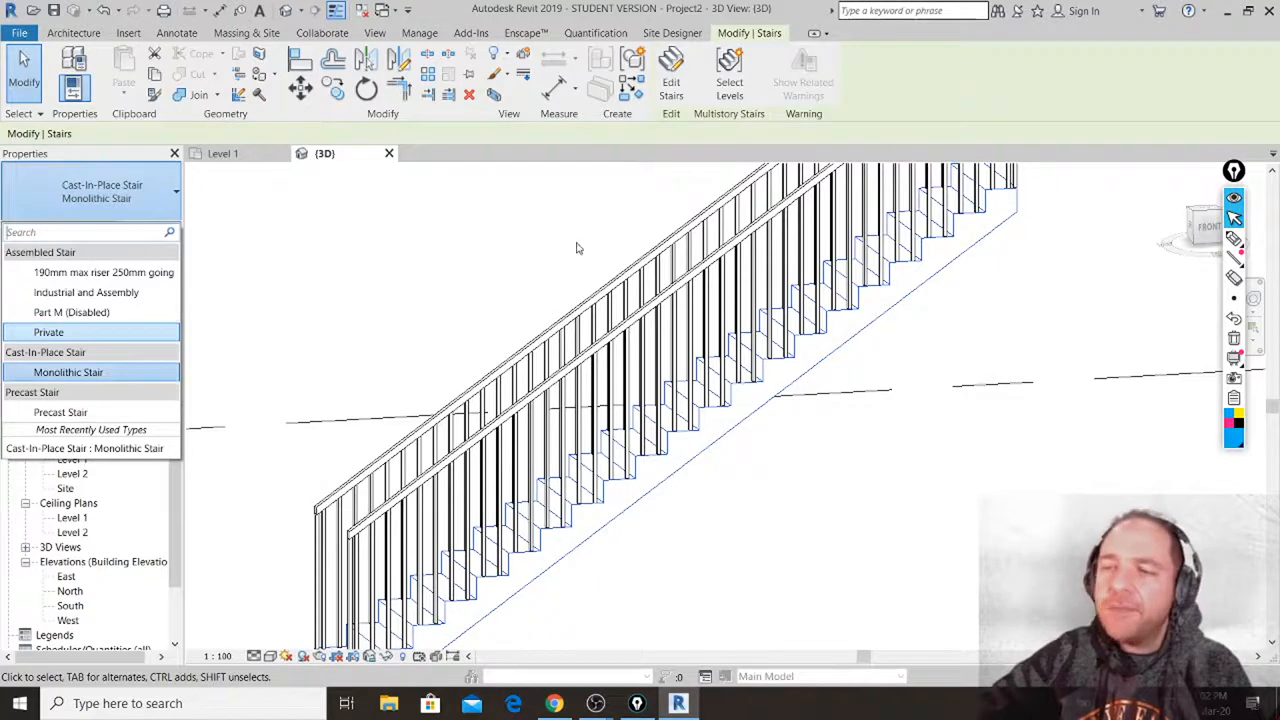
# Change the stair's front railing to the 900mm type.
pyautogui.click(633, 318)
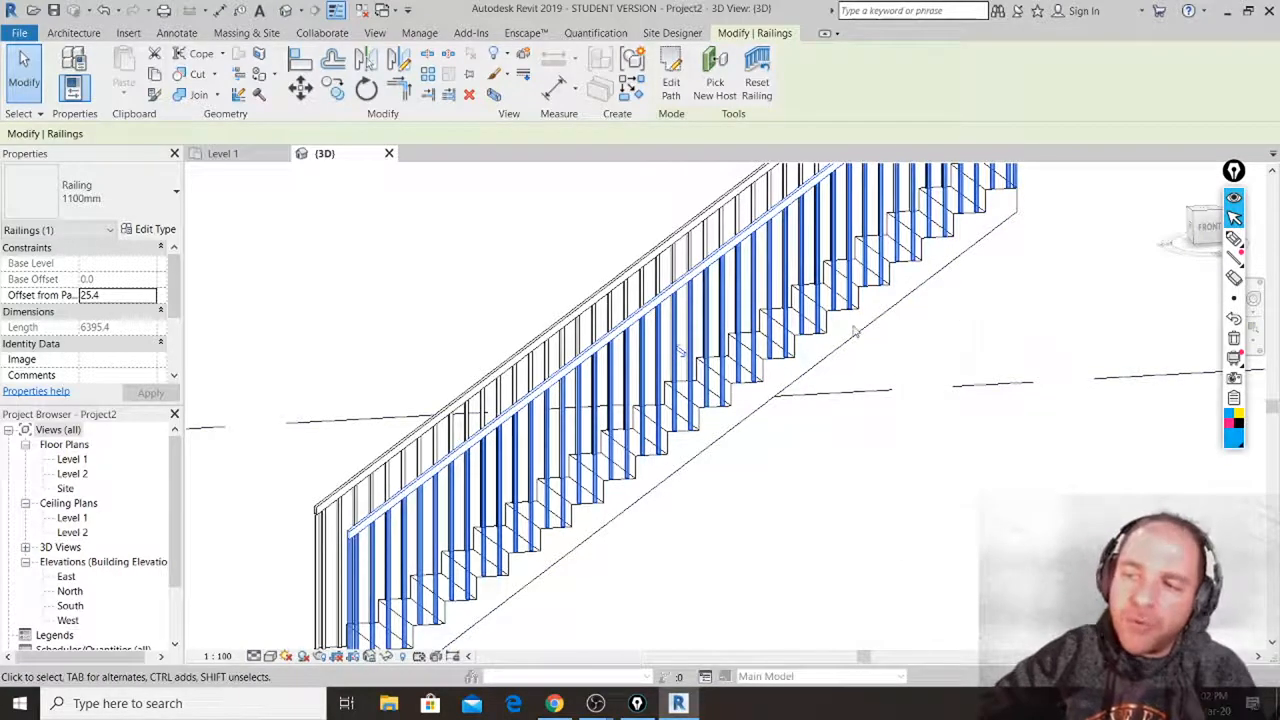
pyautogui.scroll(-2, 786, 488)
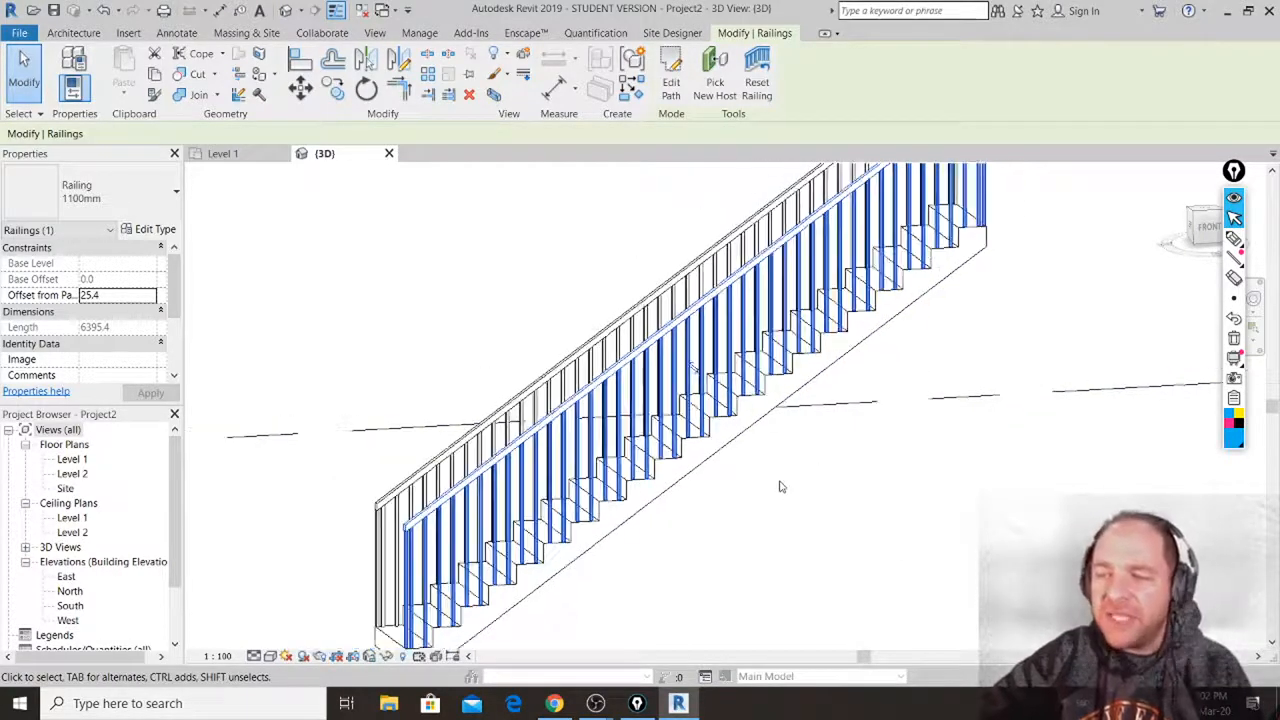
pyautogui.scroll(-1, 792, 438)
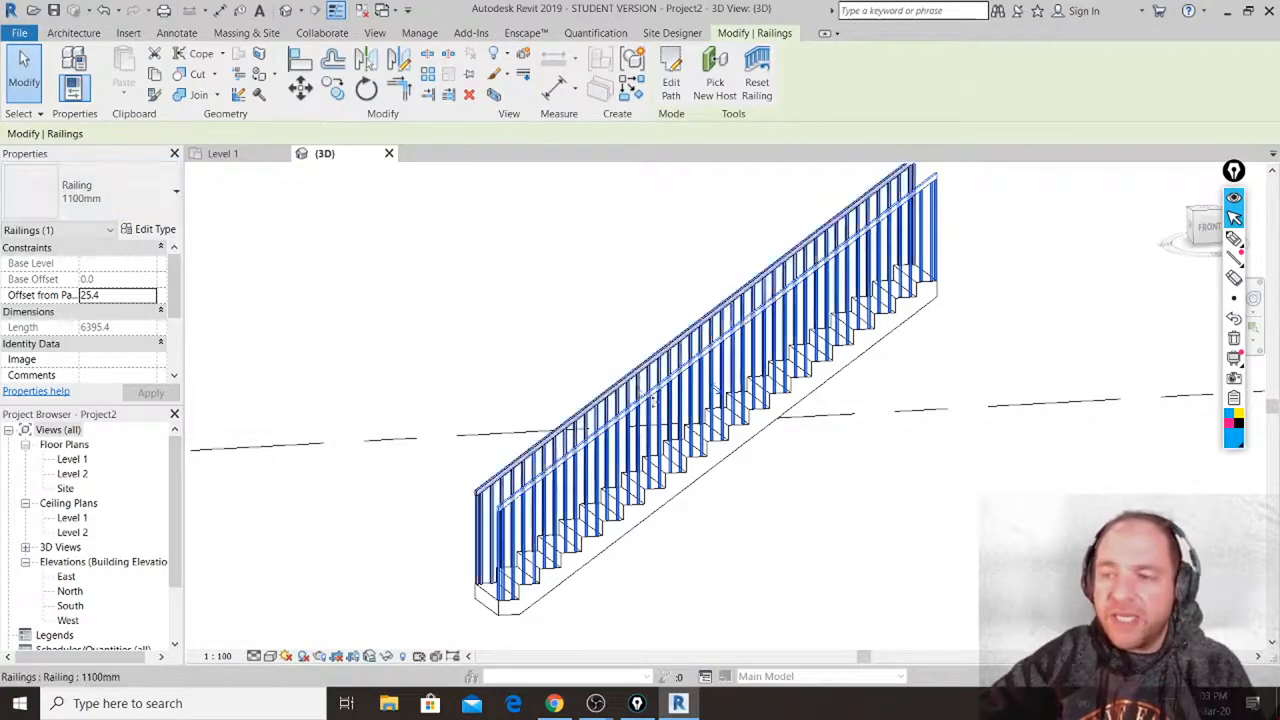
pyautogui.click(177, 196)
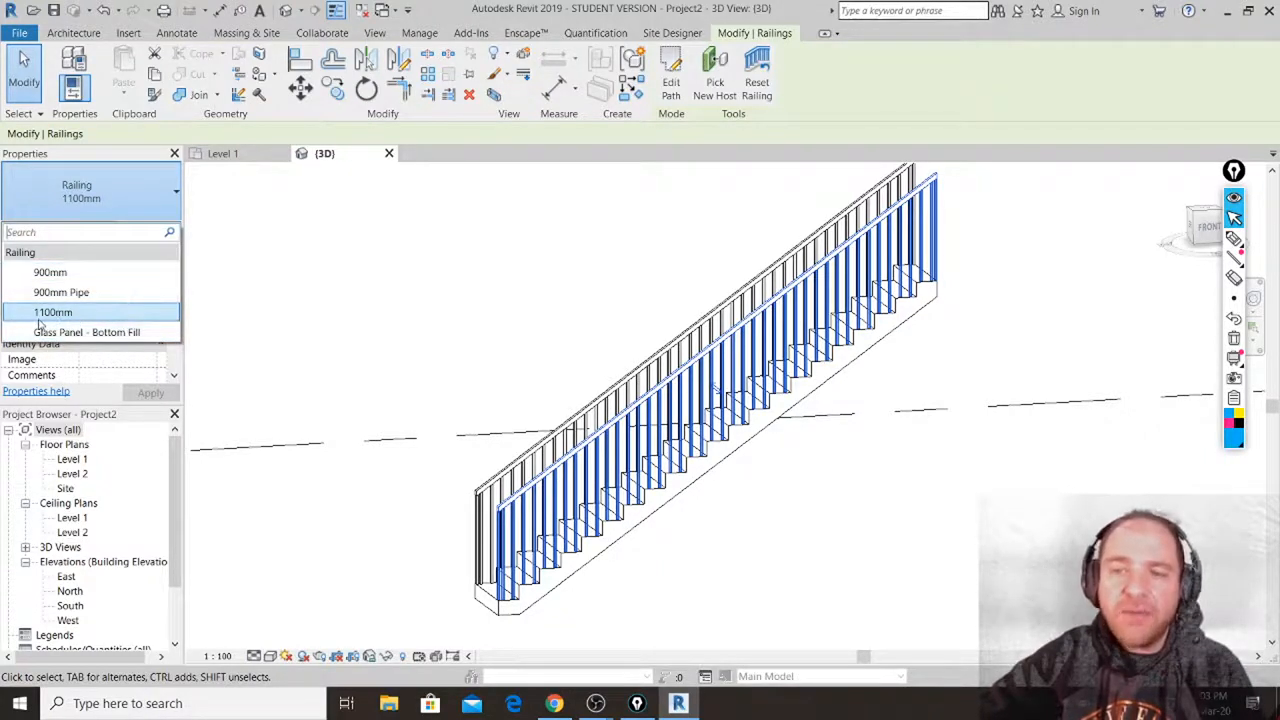
pyautogui.click(65, 273)
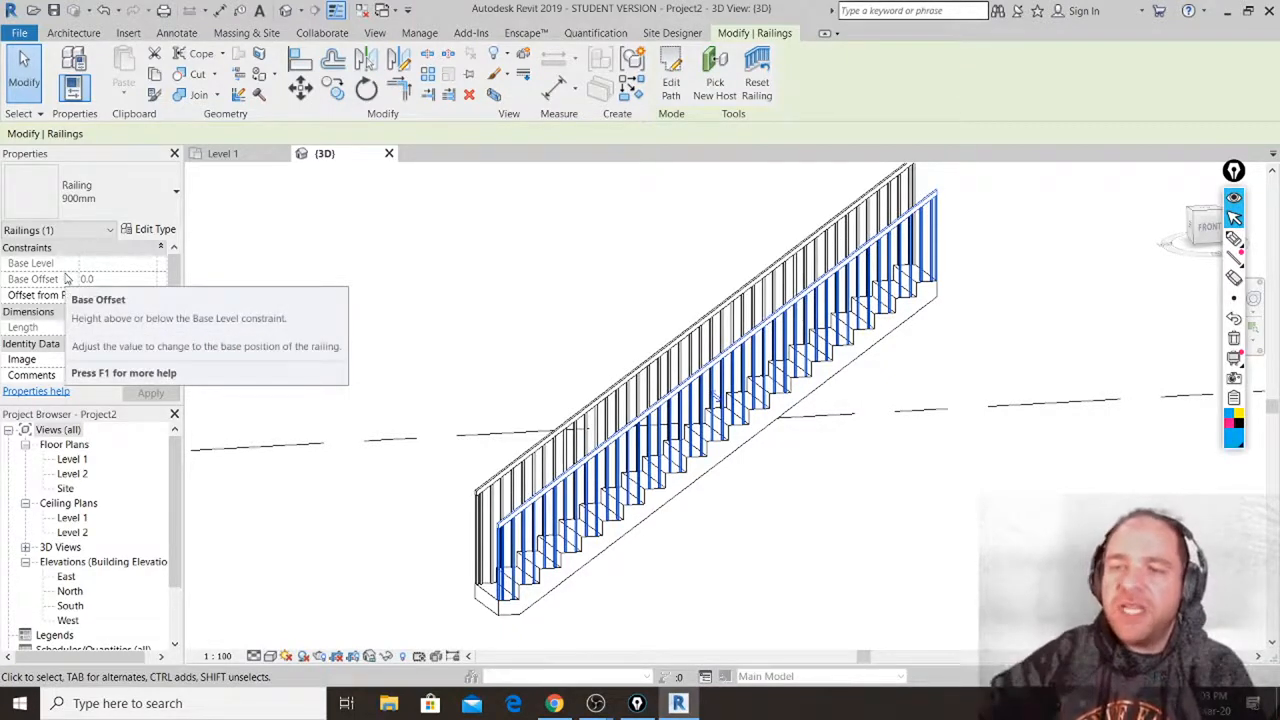
# Change the stair's front railing to the 900mm Pipe type and compare it with the rear railing.
pyautogui.click(153, 202)
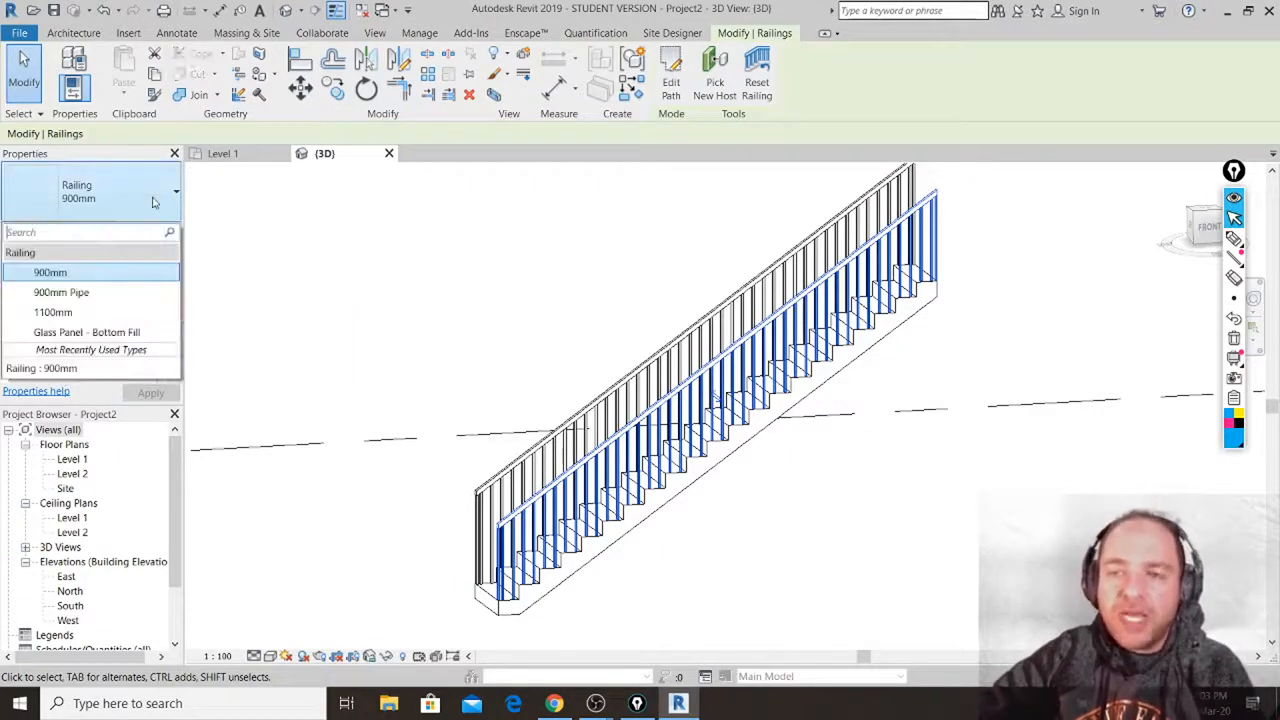
pyautogui.click(120, 293)
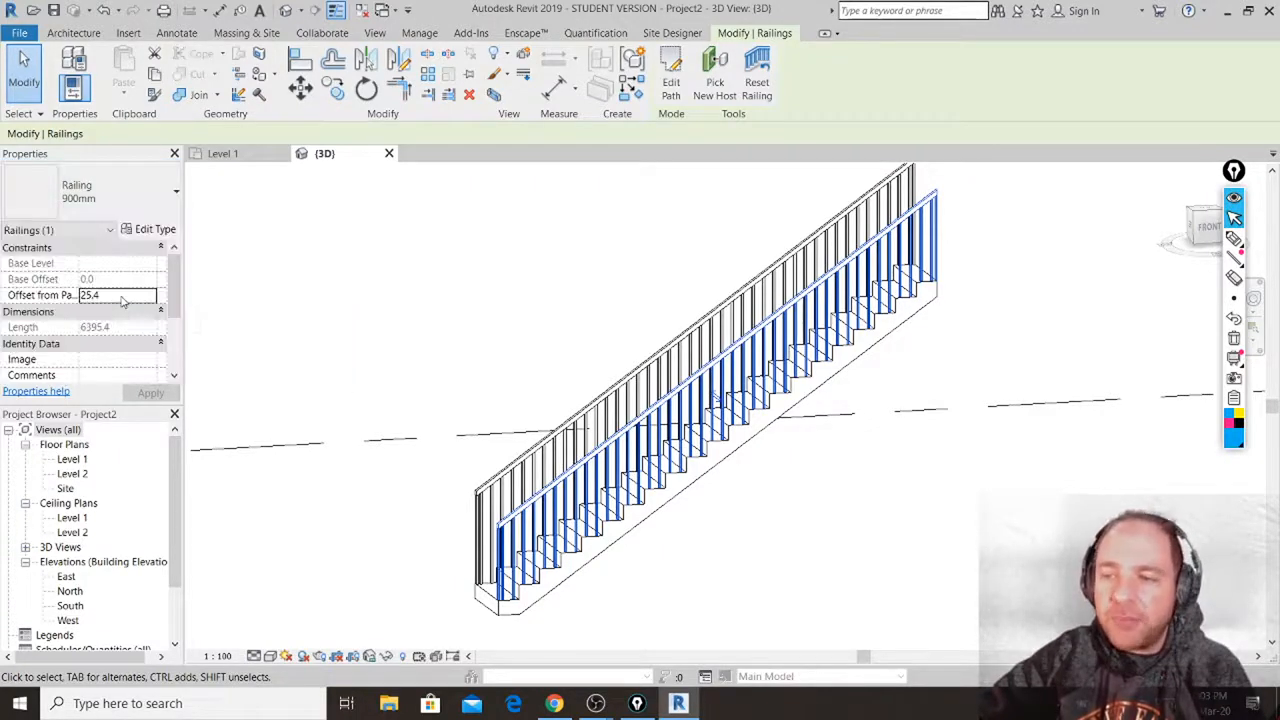
pyautogui.scroll(6, 466, 588)
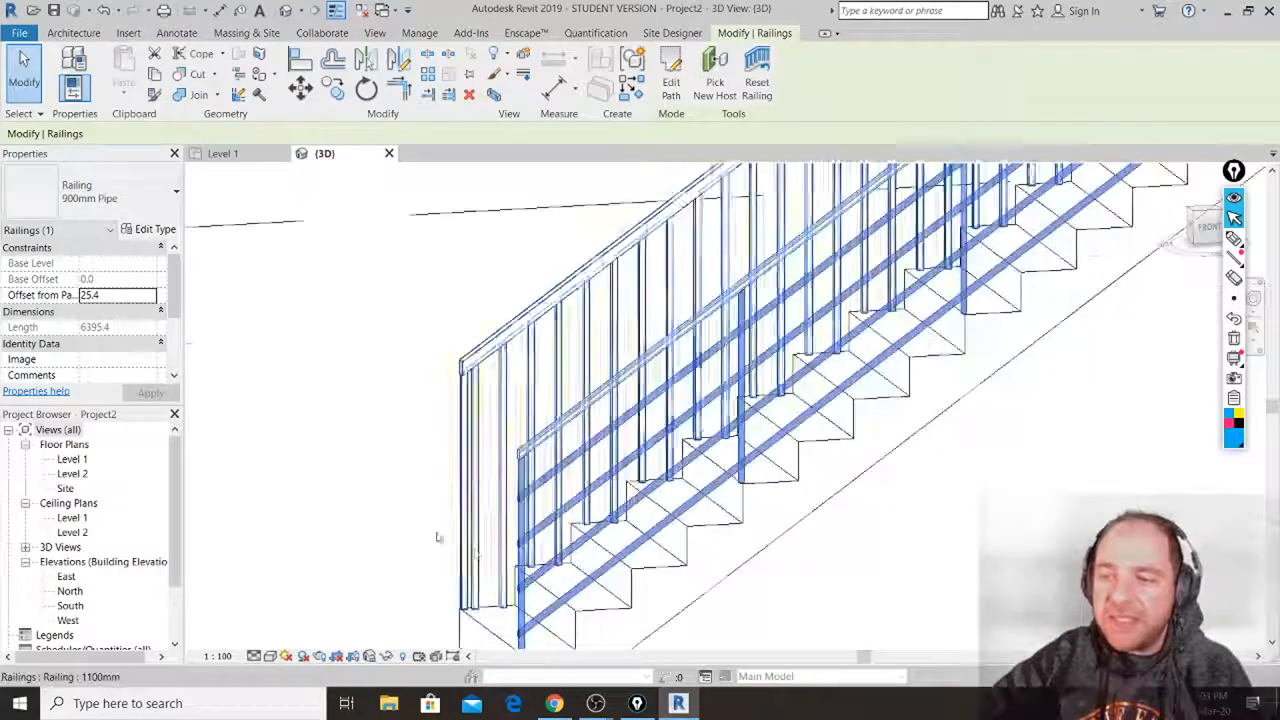
pyautogui.click(350, 452)
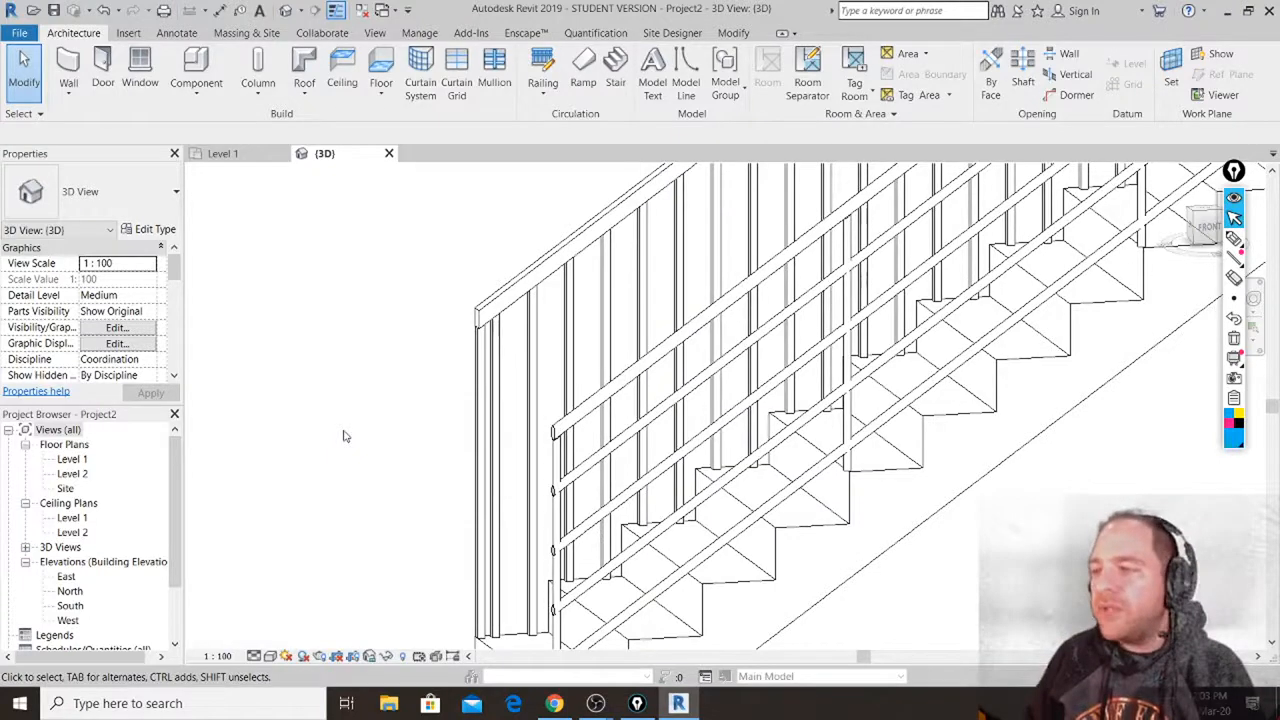
pyautogui.scroll(-1, 368, 422)
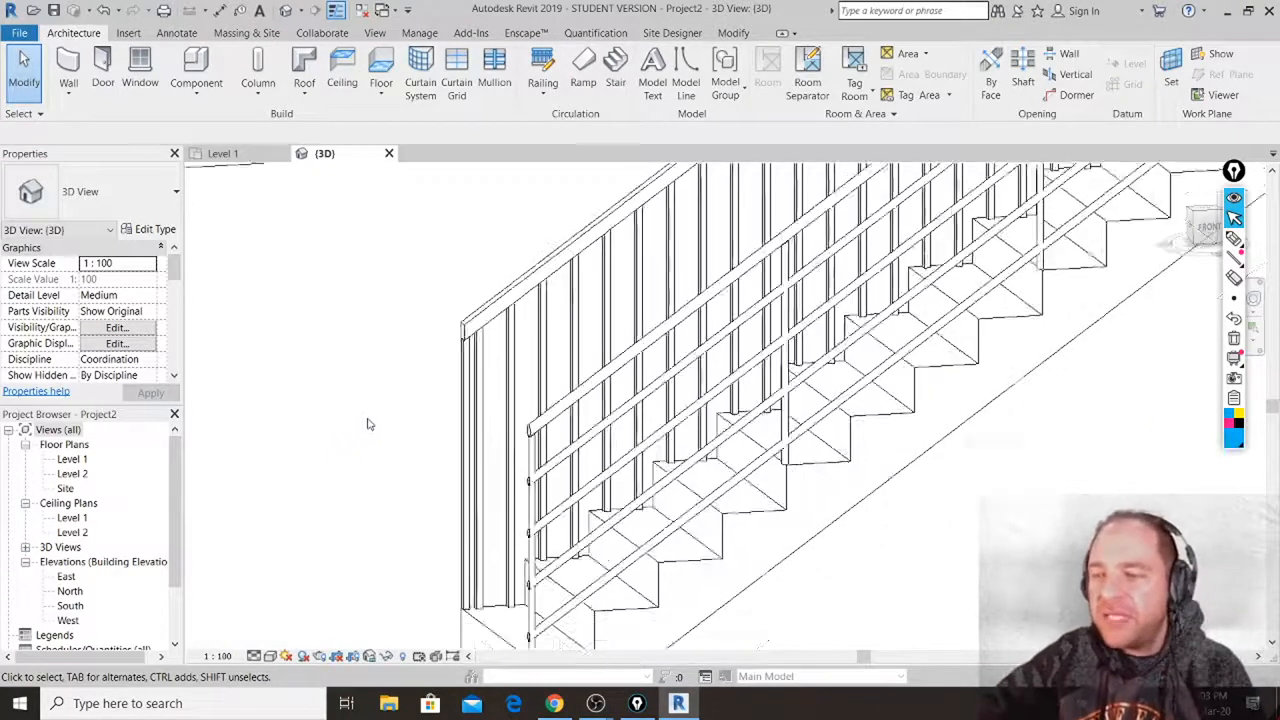
pyautogui.scroll(-1, 452, 450)
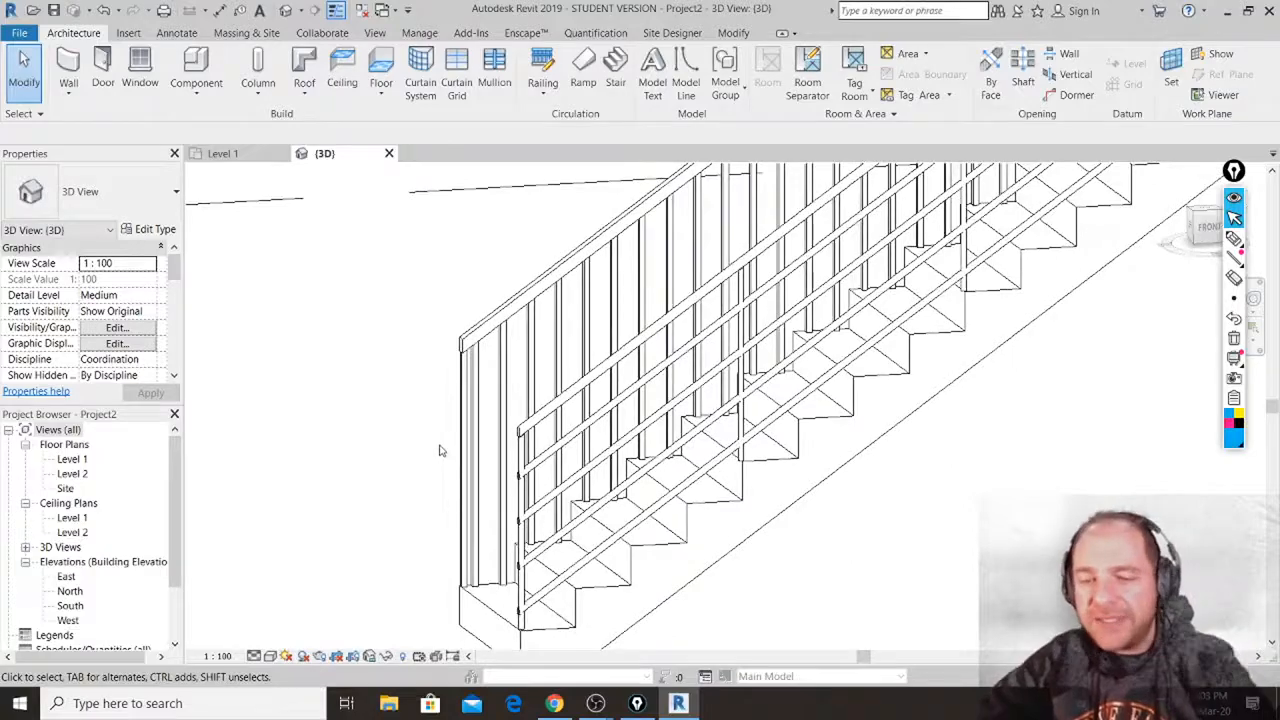
# Change the stair's rear 1100mm railing to the Glass Panel - Bottom Fill type and inspect its panels and posts.
pyautogui.keyDown('shift'); pyautogui.moveTo(440, 449); pyautogui.dragTo(801, 372, button='middle'); pyautogui.keyUp('shift')
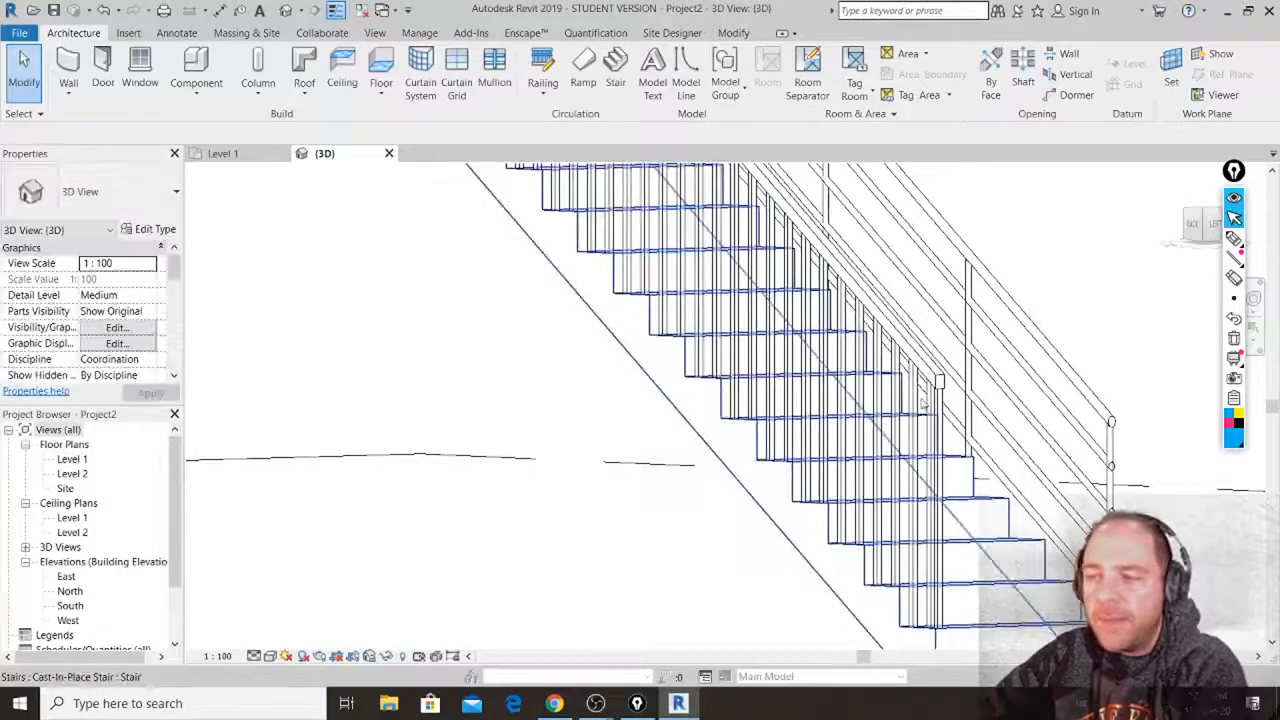
pyautogui.click(930, 378)
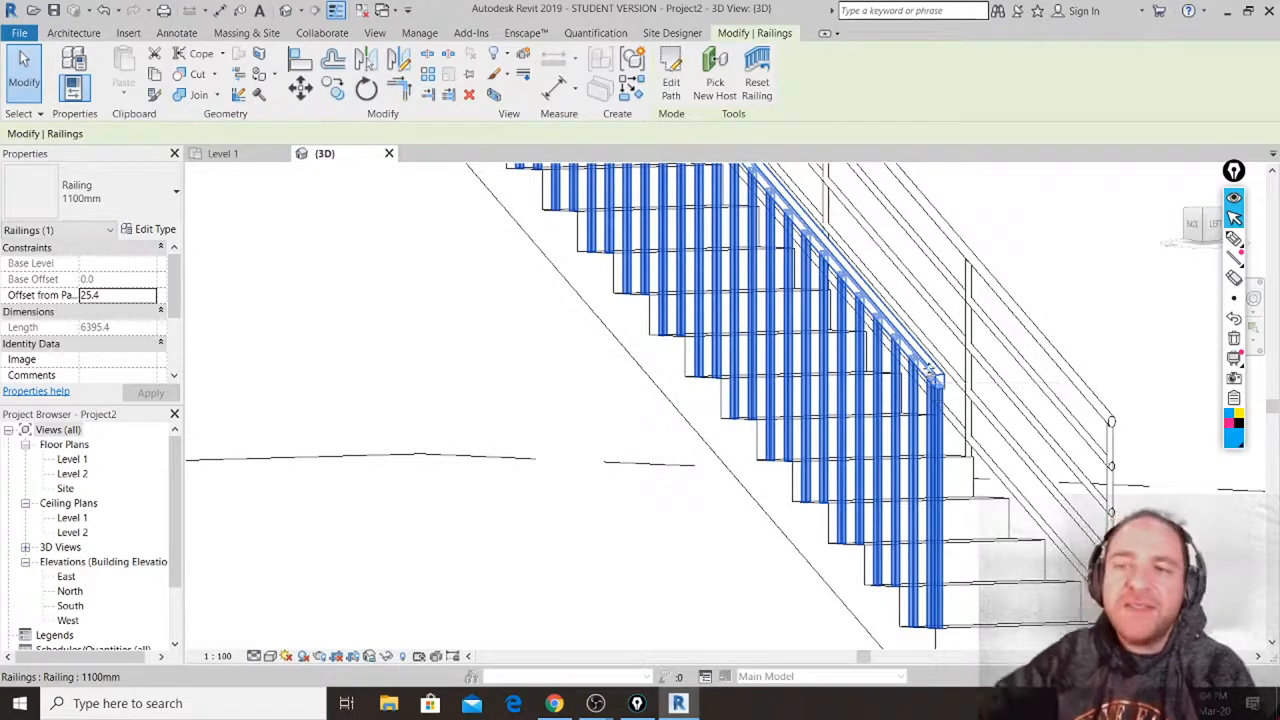
pyautogui.click(133, 199)
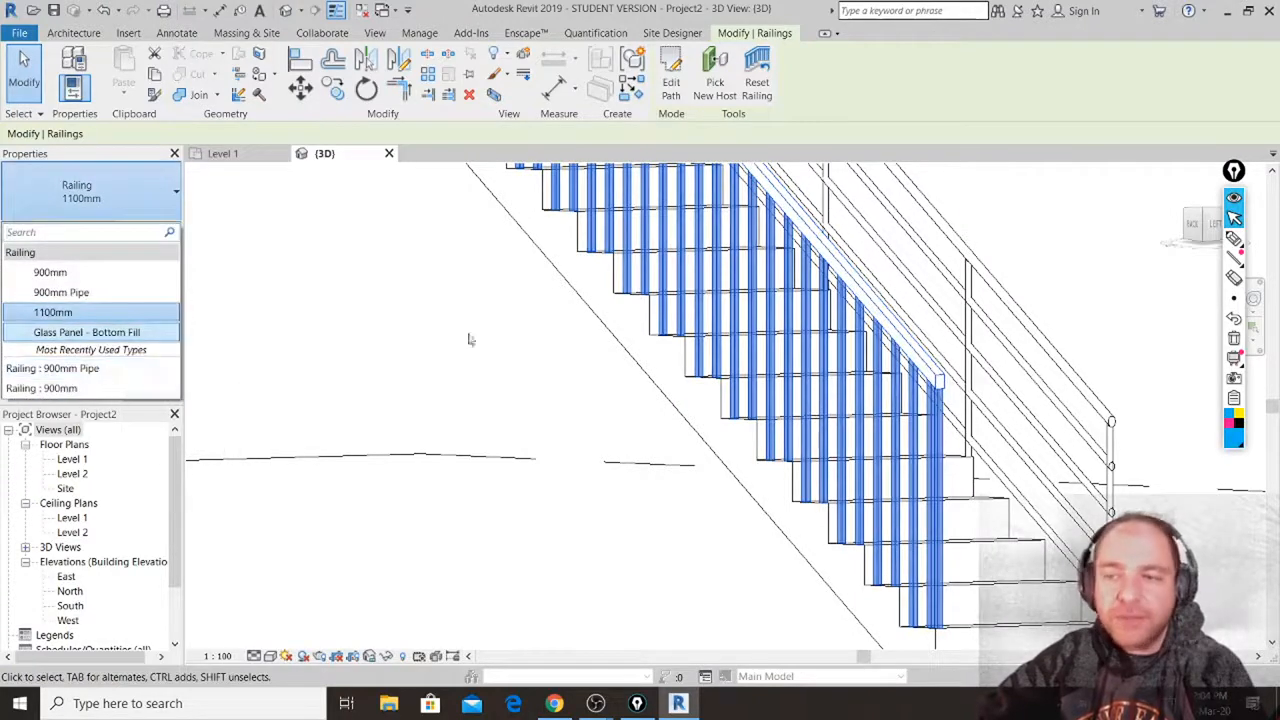
pyautogui.click(784, 203)
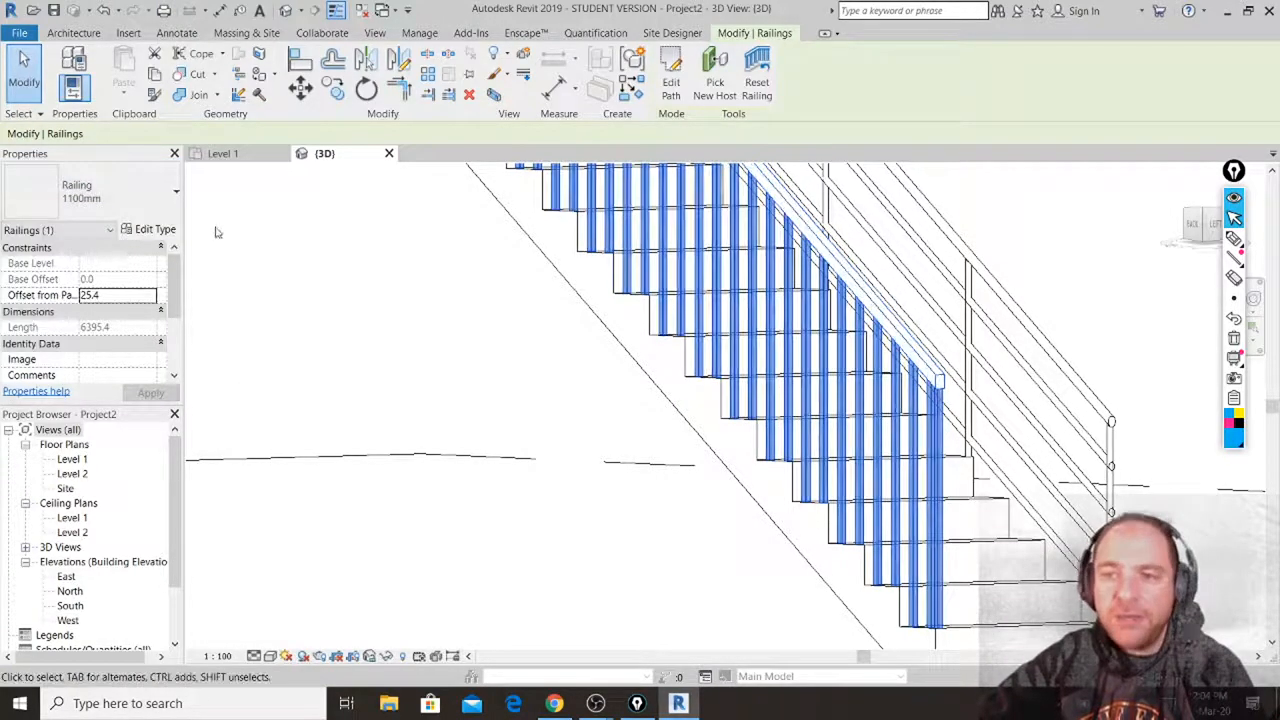
pyautogui.click(172, 190)
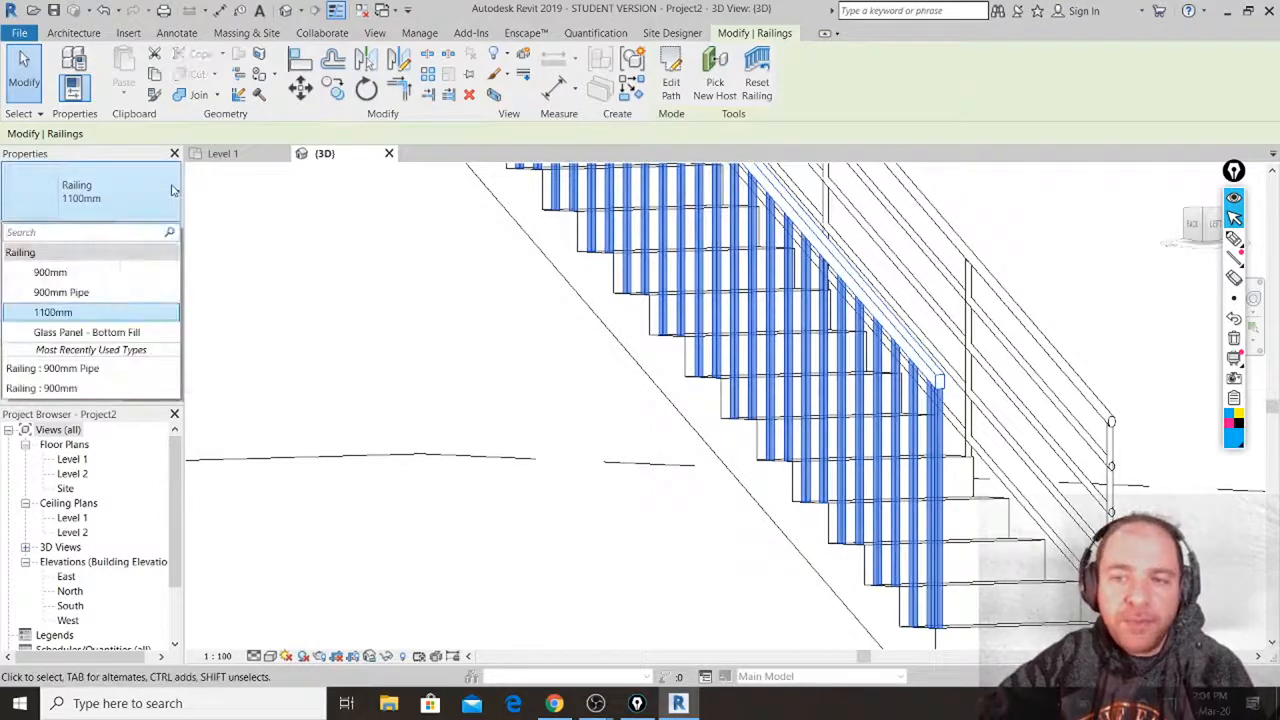
pyautogui.click(75, 336)
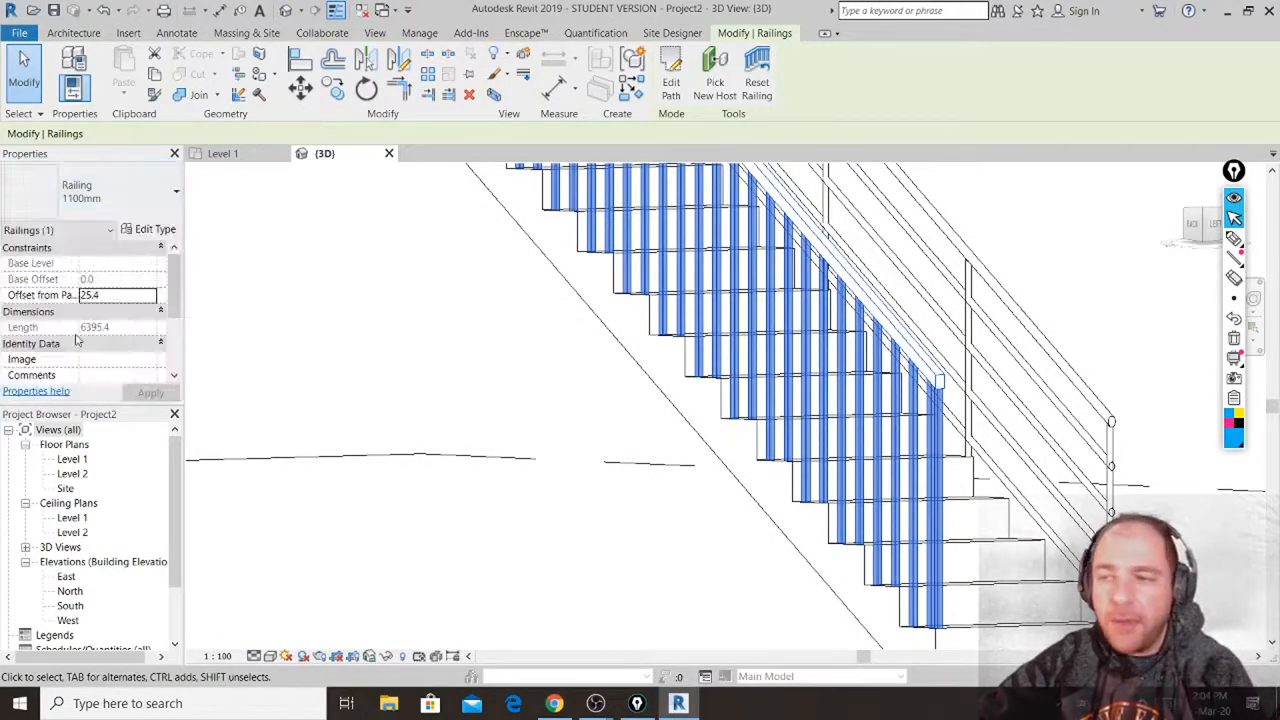
pyautogui.click(408, 558)
pyautogui.scroll(-2, 420, 530)
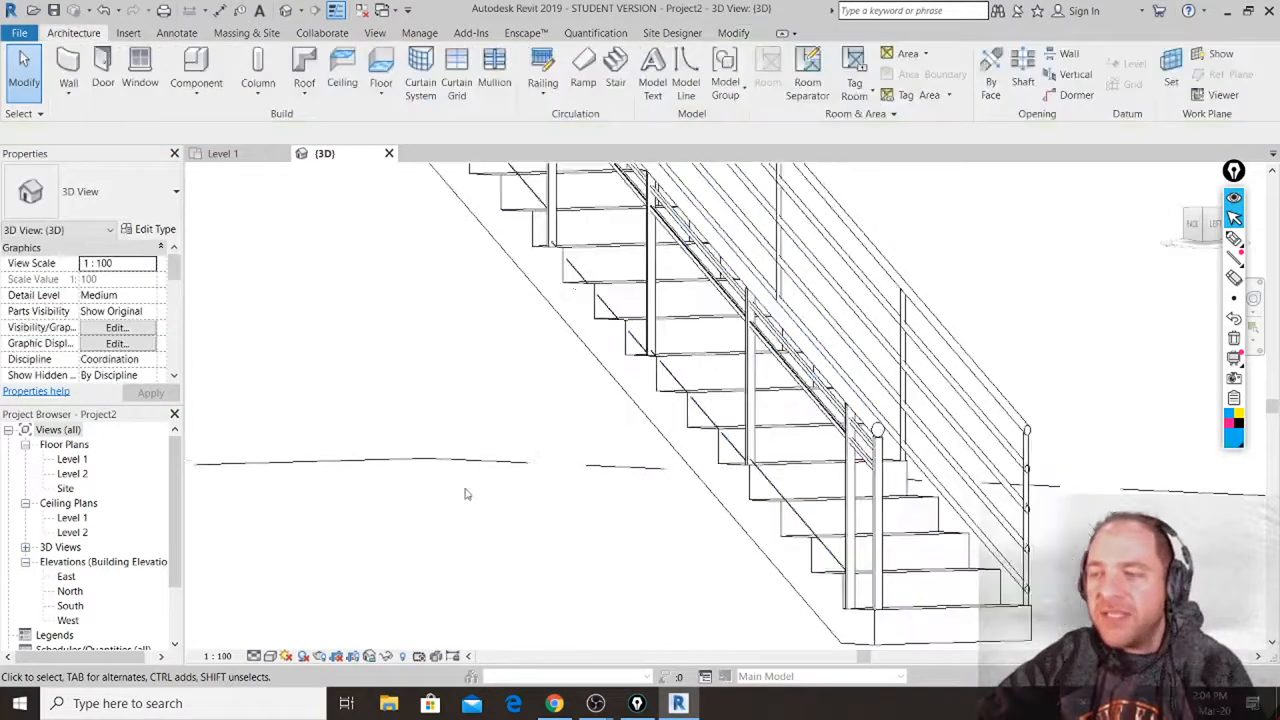
pyautogui.moveTo(466, 491); pyautogui.dragTo(660, 415, button='middle')
pyautogui.scroll(-2, 516, 545)
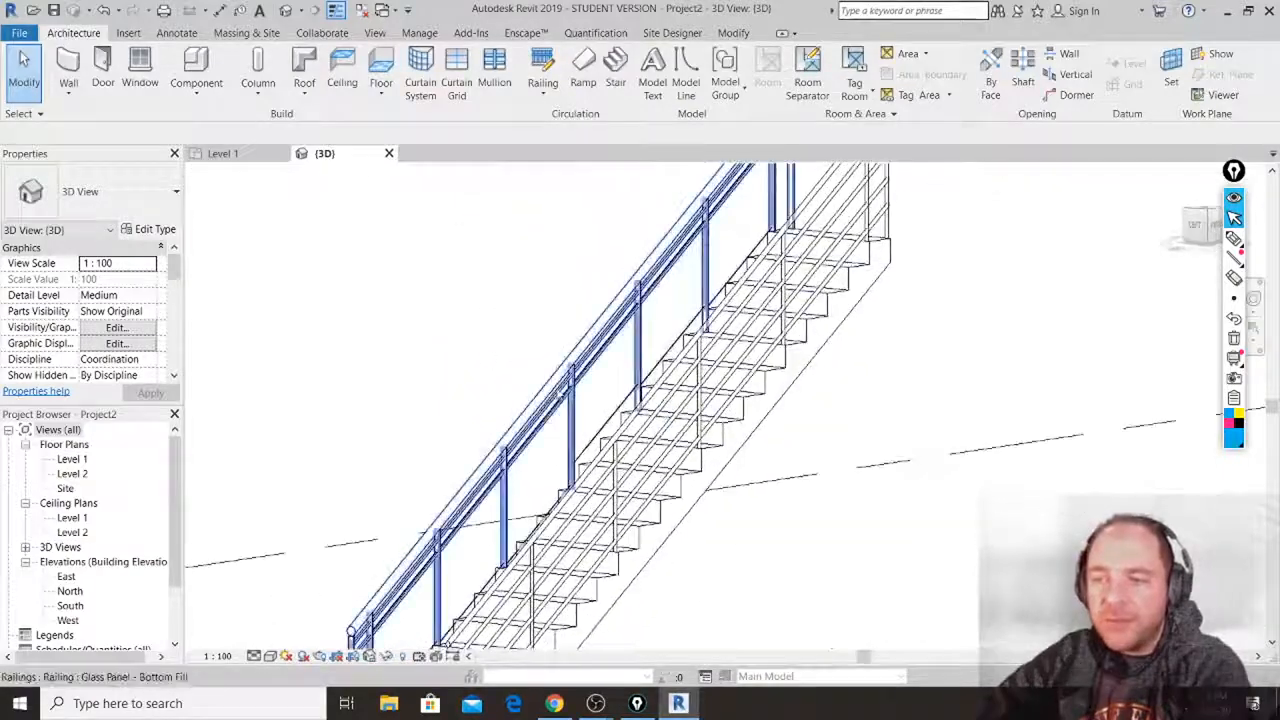
pyautogui.scroll(3, 630, 400)
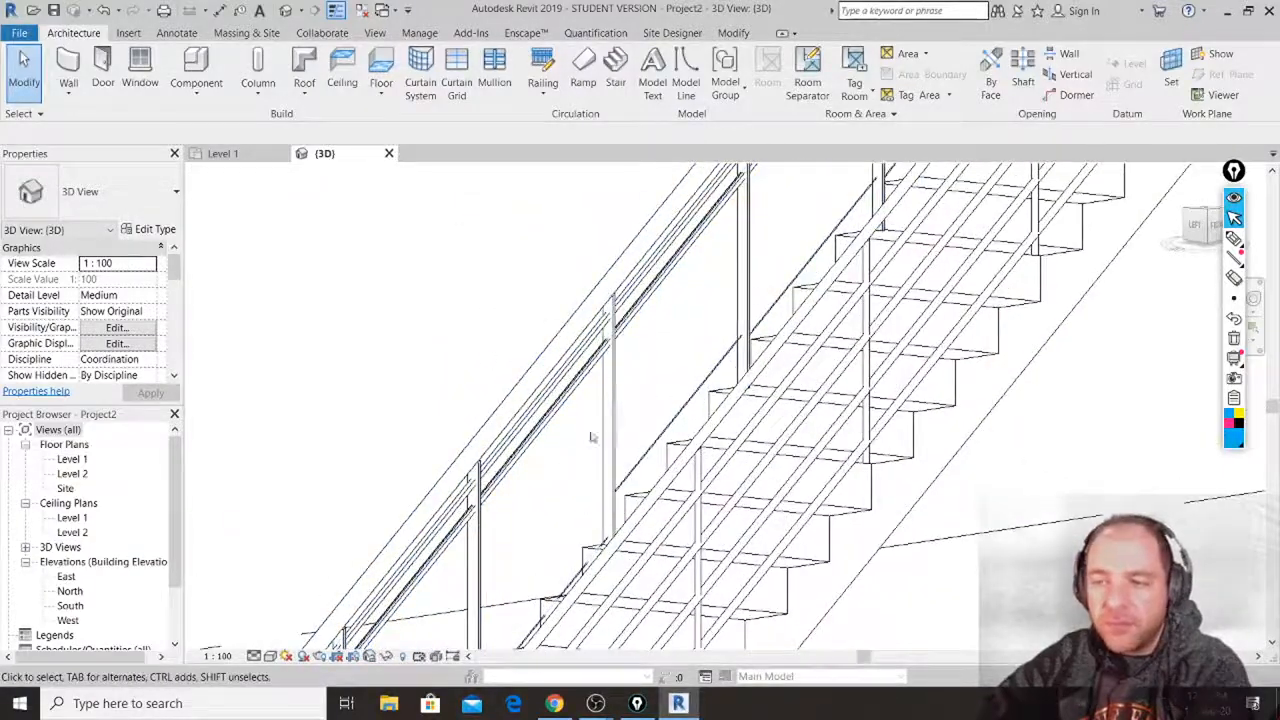
pyautogui.scroll(-3, 593, 375)
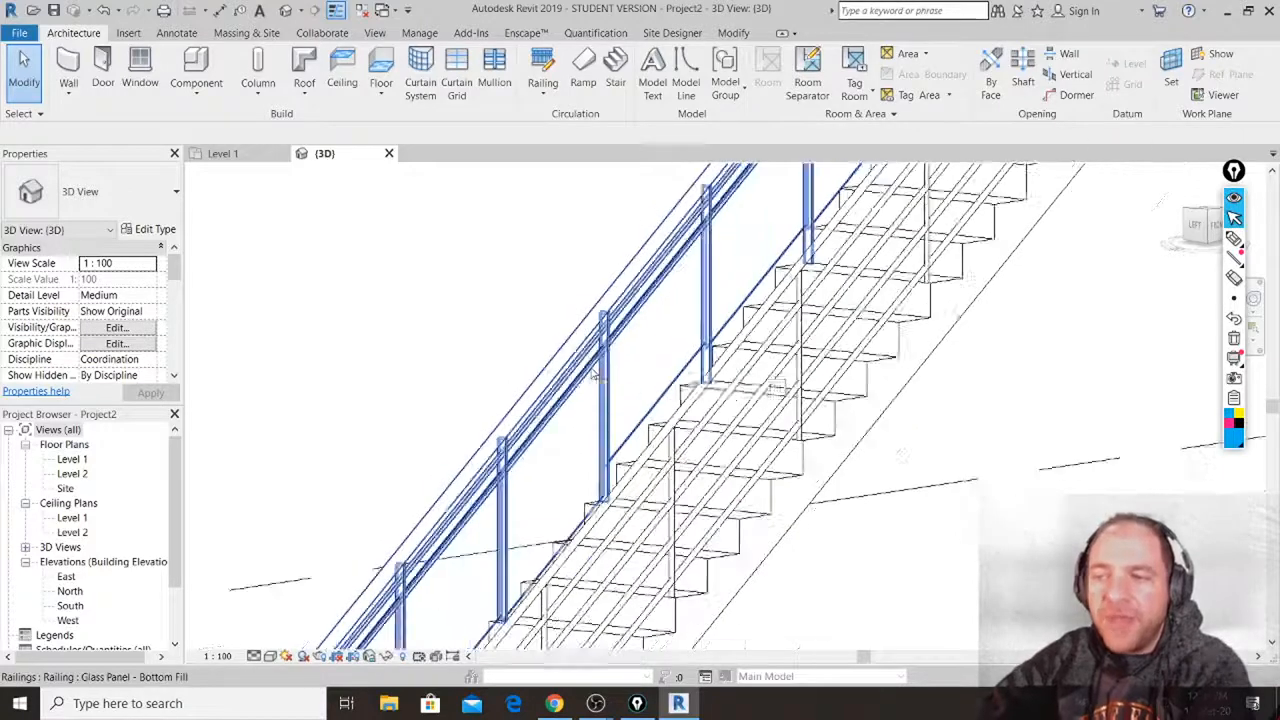
# Delete both stair railings, first the 900mm Pipe railing and finally the Glass Panel - Bottom Fill railing.
pyautogui.keyDown('shift'); pyautogui.moveTo(593, 375); pyautogui.dragTo(805, 360, button='middle'); pyautogui.keyUp('shift')
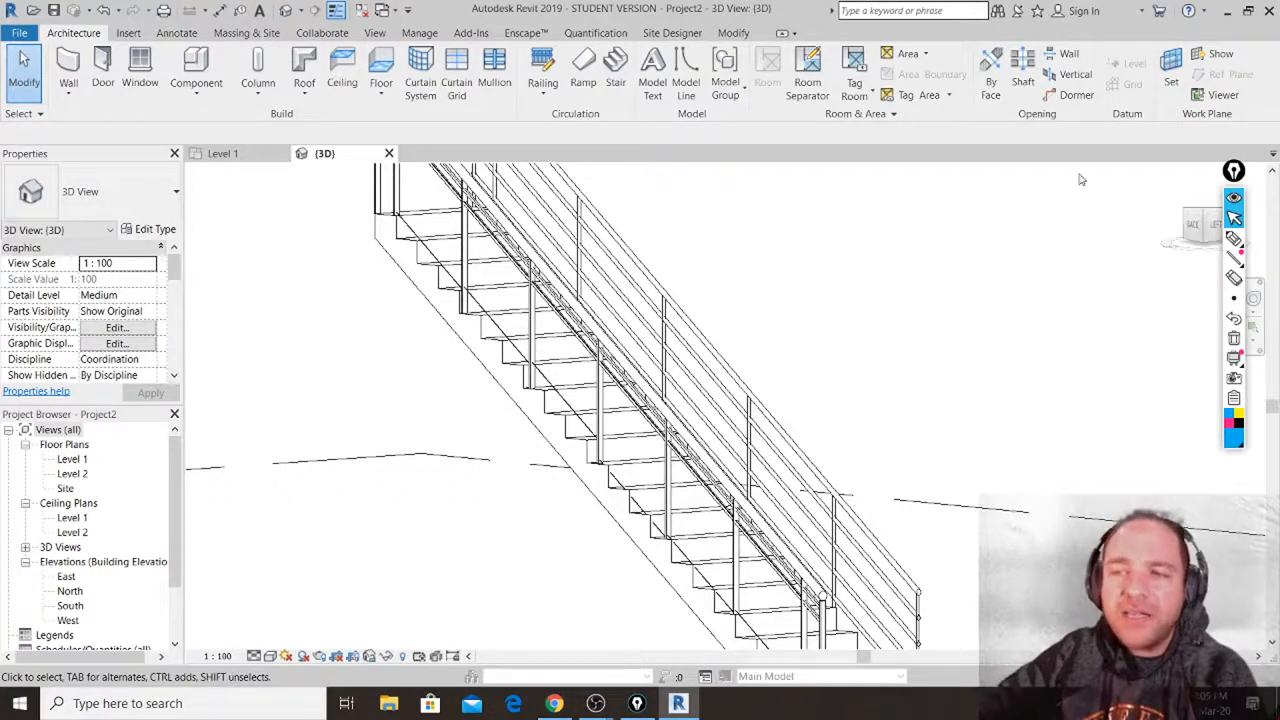
pyautogui.click(716, 346)
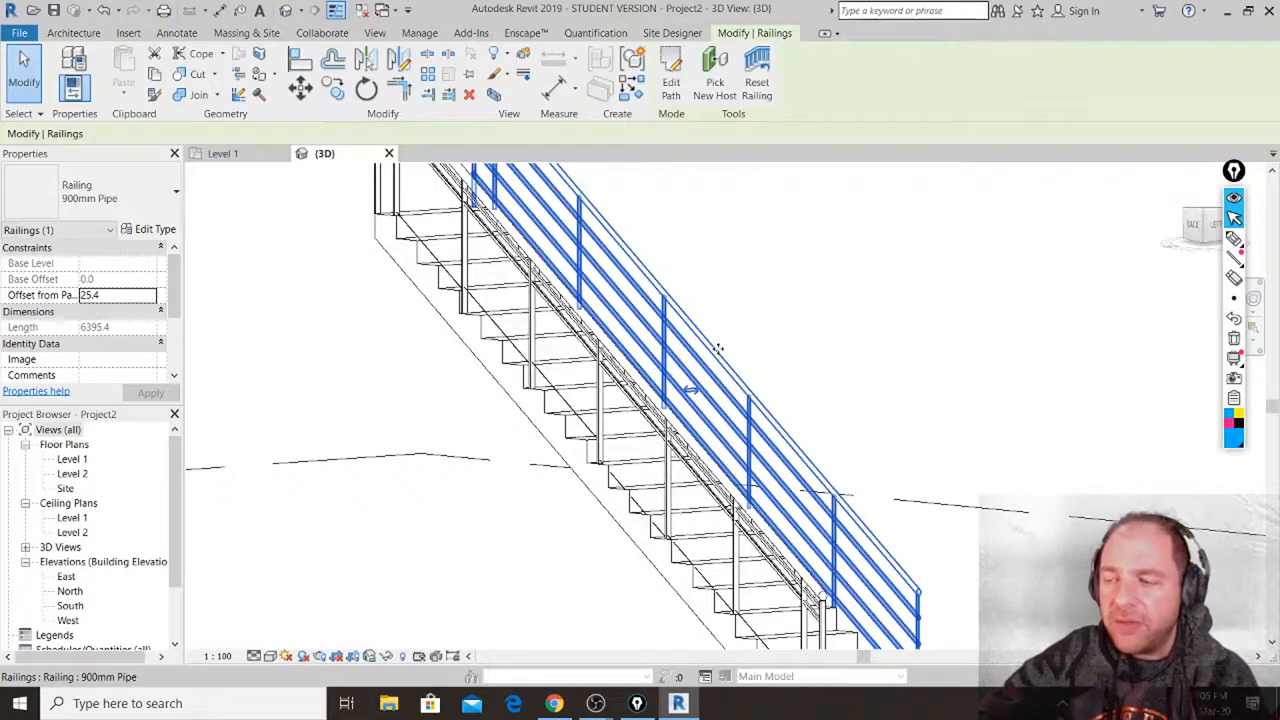
pyautogui.press('Escape')
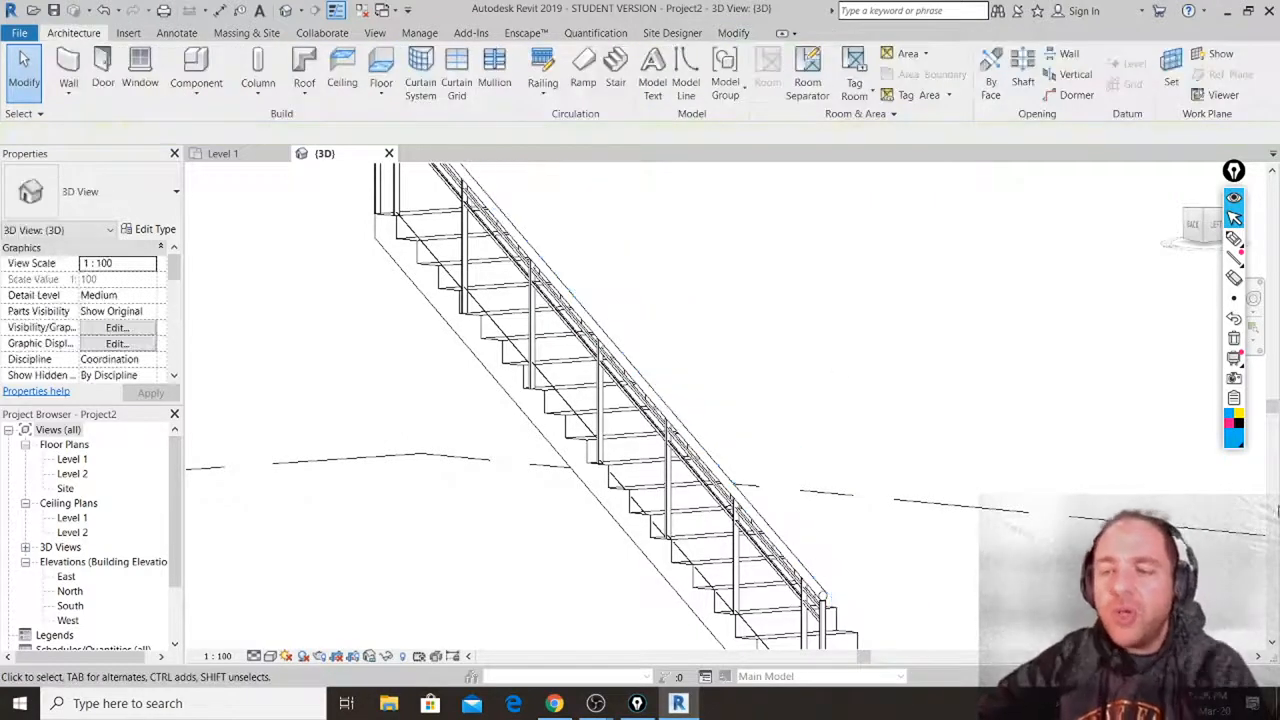
pyautogui.keyDown('shift'); pyautogui.moveTo(923, 388); pyautogui.dragTo(735, 388, button='middle'); pyautogui.keyUp('shift')
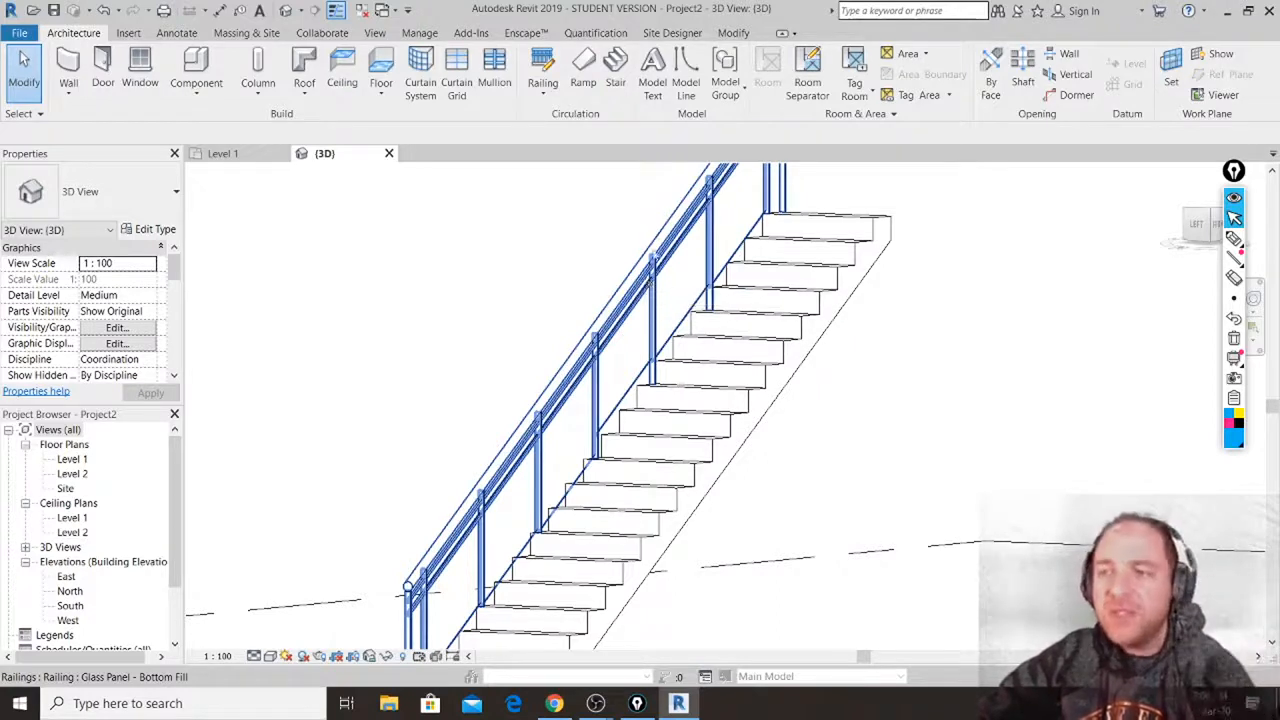
pyautogui.click(654, 268)
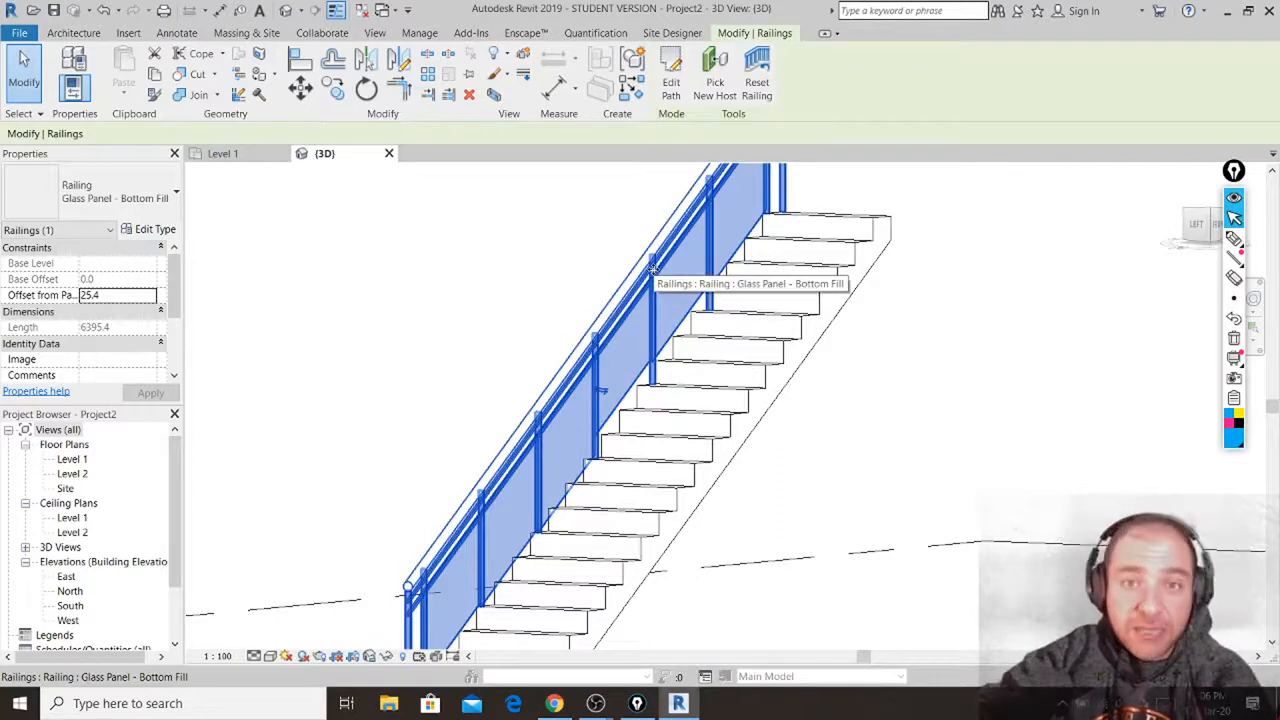
pyautogui.press('Delete')
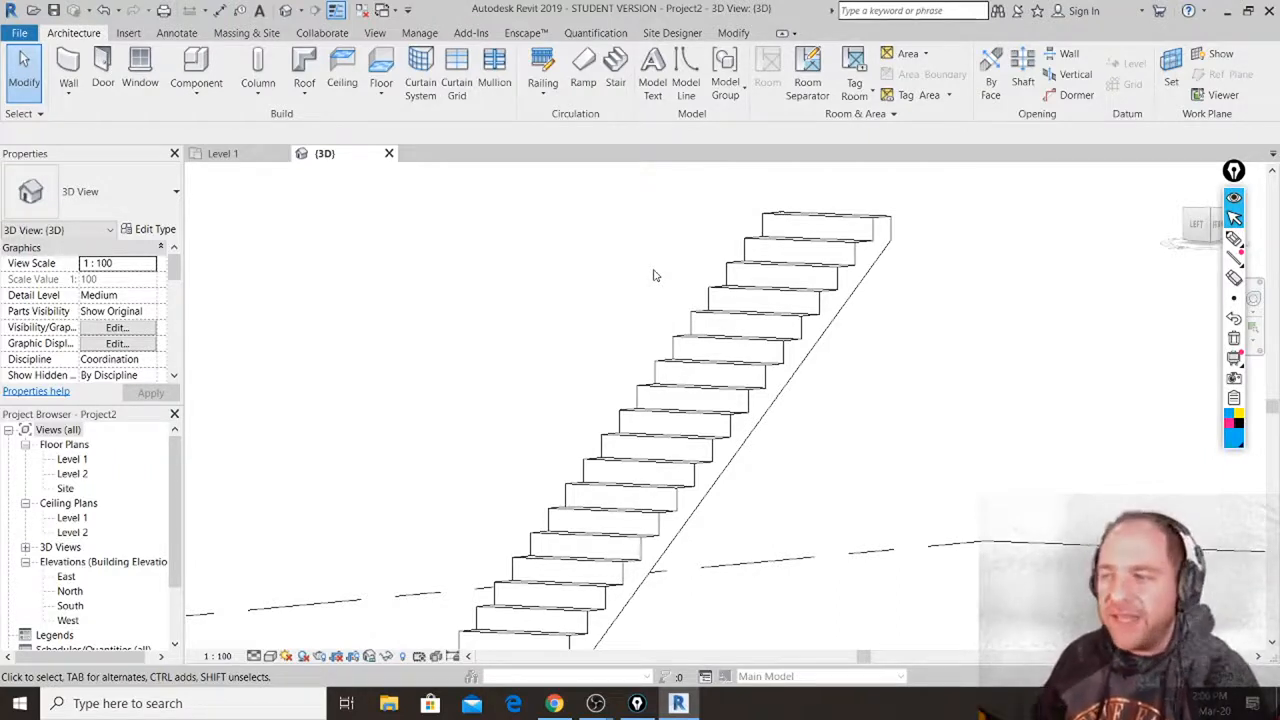
# Delete the whole monolithic stair in the Level 1 floor plan.
pyautogui.scroll(-1, 705, 294)
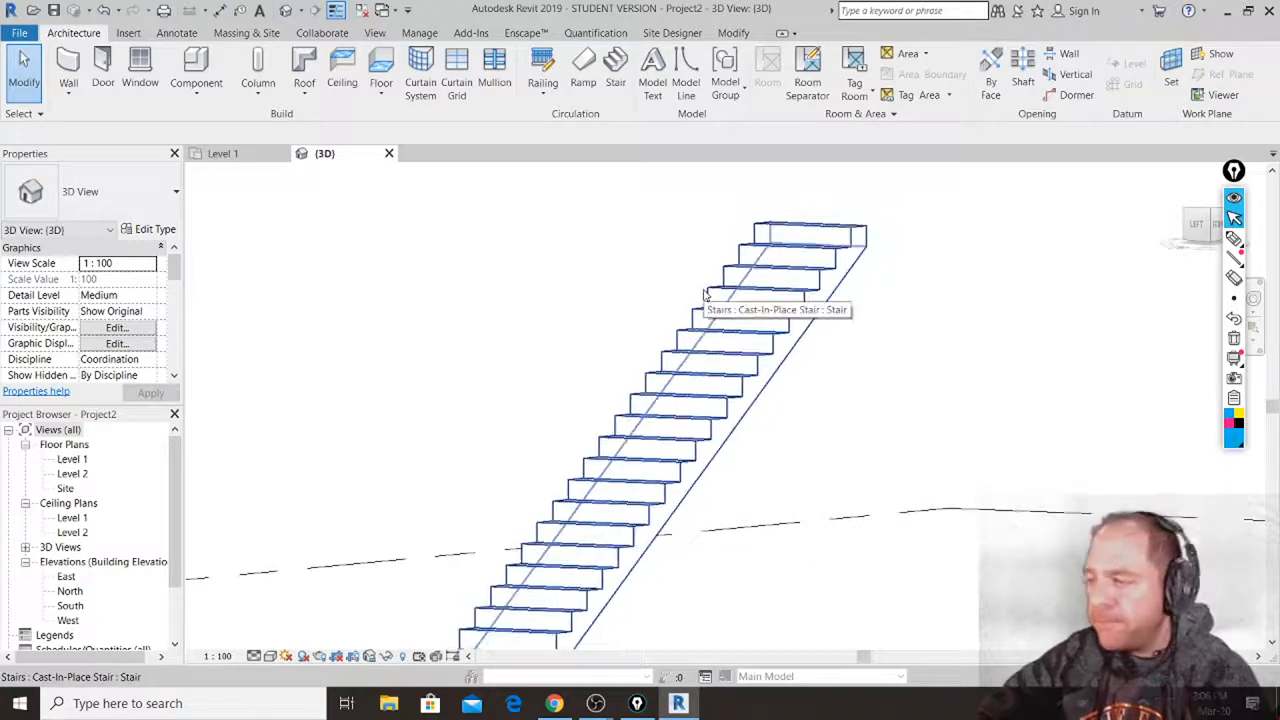
pyautogui.scroll(-2, 705, 294)
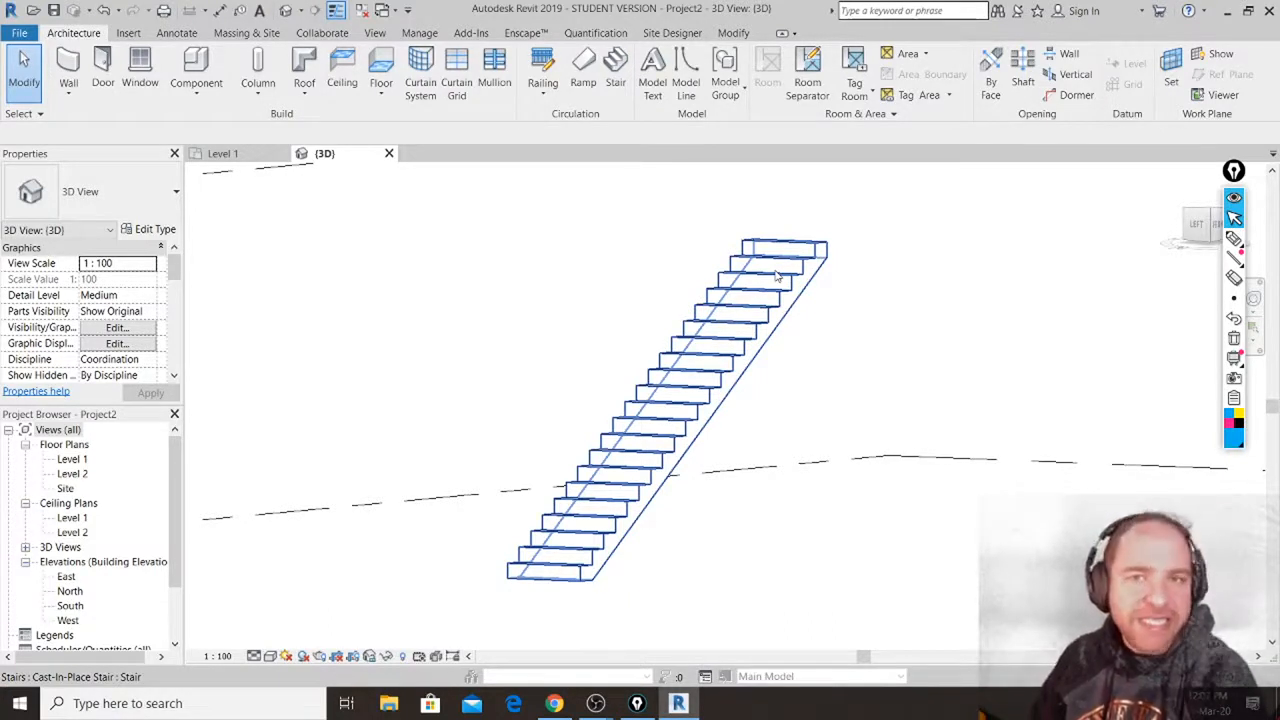
pyautogui.click(247, 157)
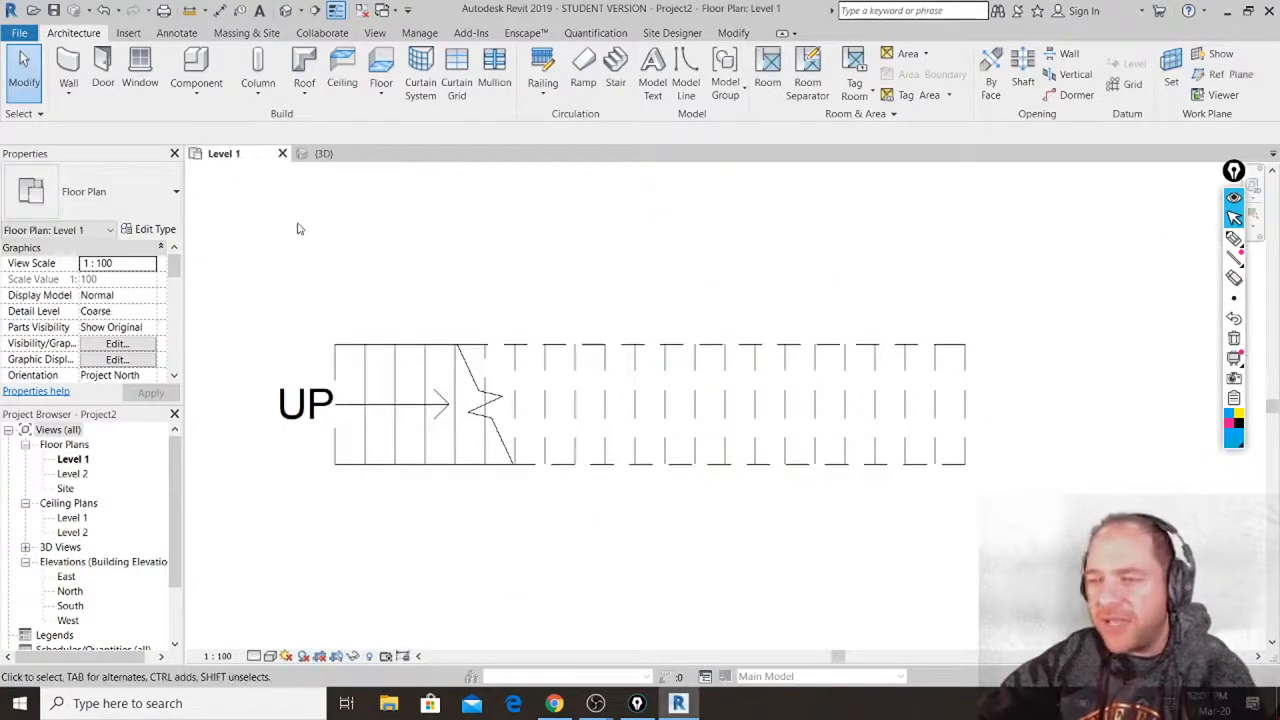
pyautogui.scroll(-1, 692, 422)
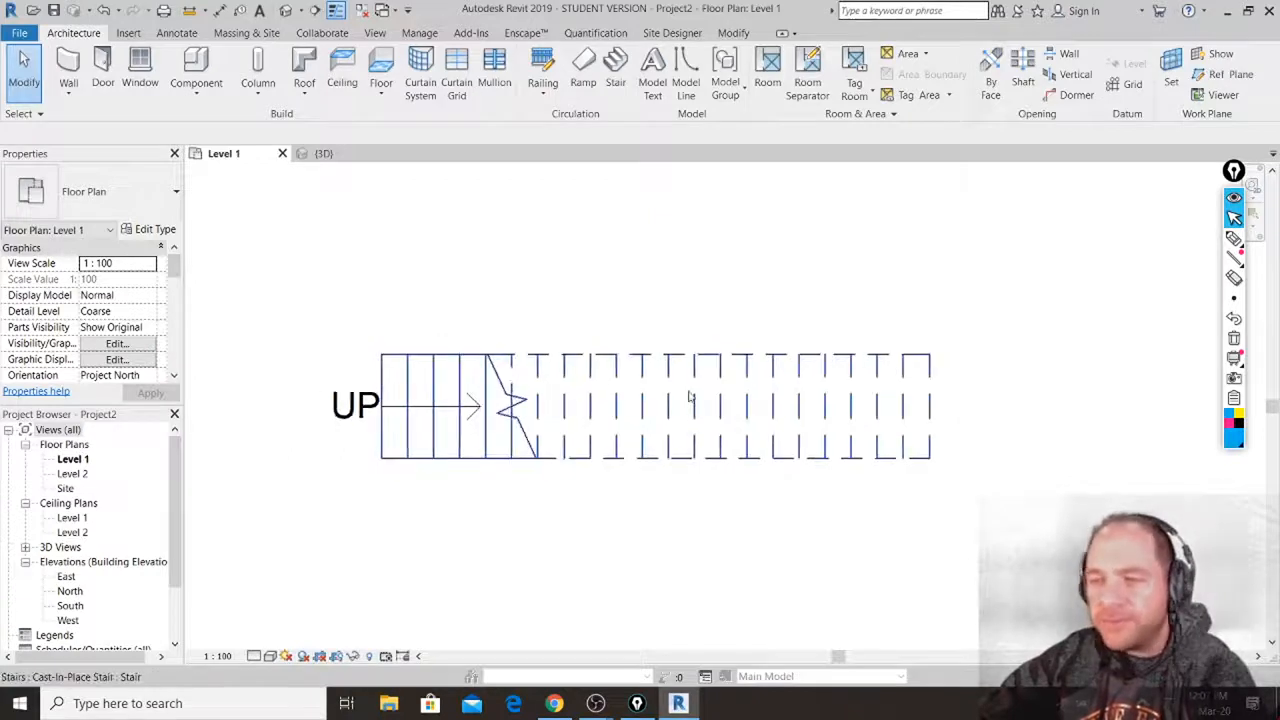
pyautogui.scroll(-2, 688, 396)
pyautogui.moveTo(952, 291); pyautogui.dragTo(414, 517)
pyautogui.press('Delete')
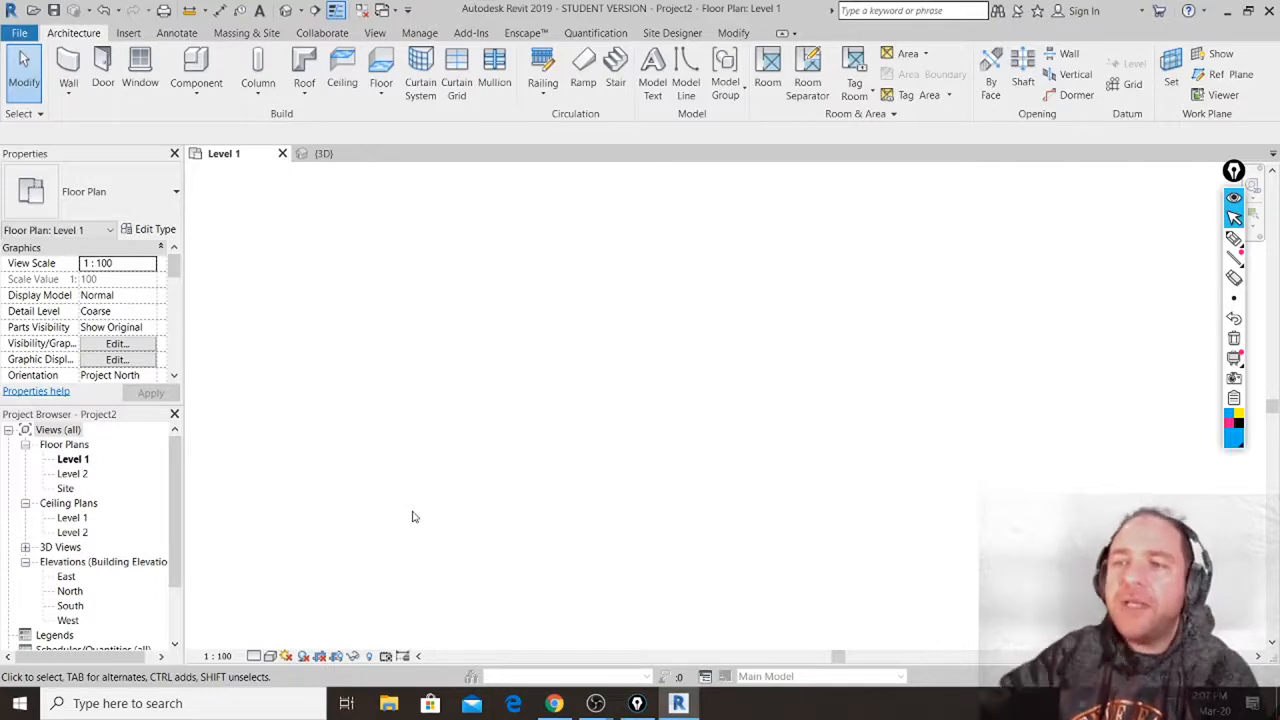
# Start a new stair, mark the Run component and its straight option with the annotation pen, and hide the marks.
pyautogui.click(615, 78)
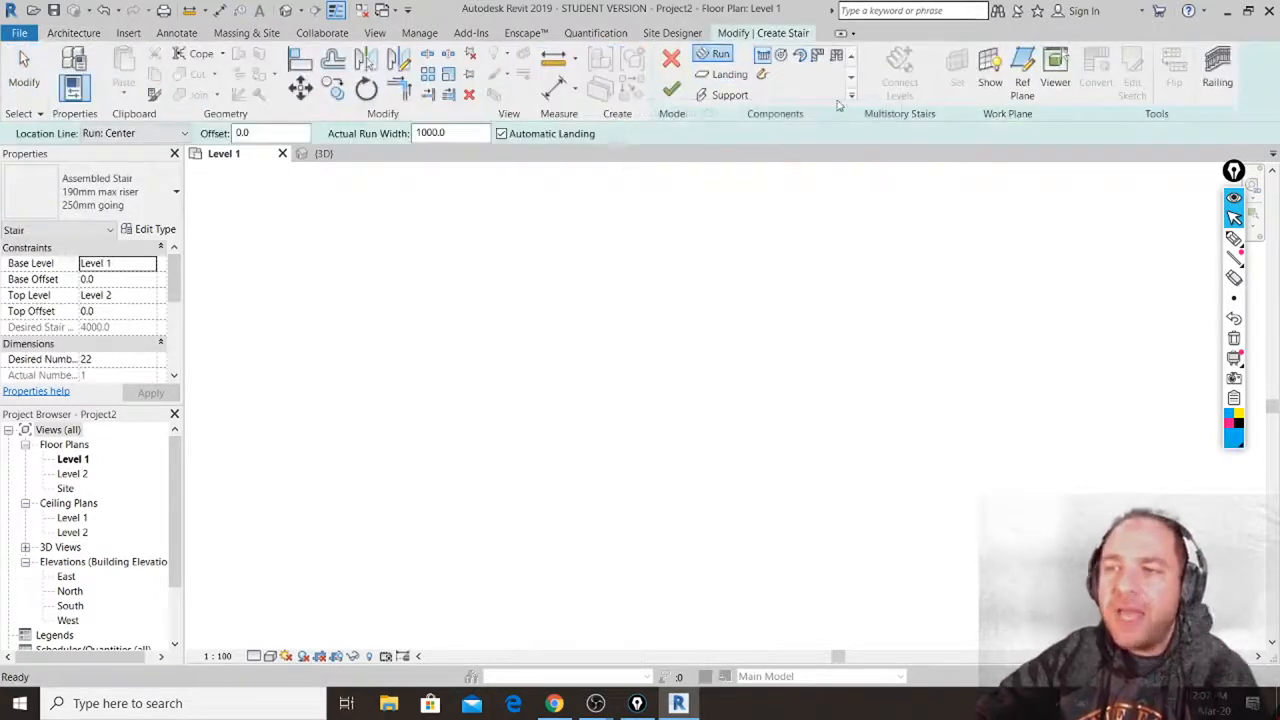
pyautogui.click(1234, 238)
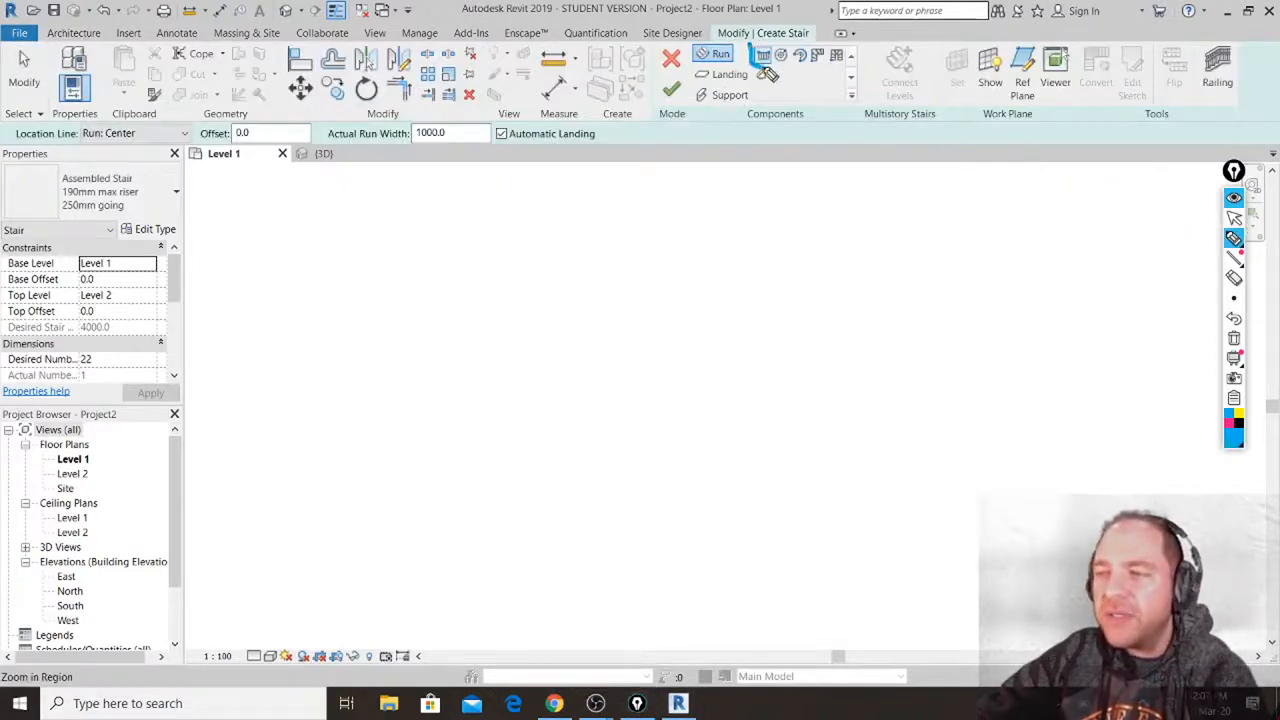
pyautogui.moveTo(769, 75)
pyautogui.mouseDown()
pyautogui.moveTo(788, 60)
pyautogui.moveTo(766, 43)
pyautogui.moveTo(752, 57)
pyautogui.moveTo(779, 61)
pyautogui.mouseUp()
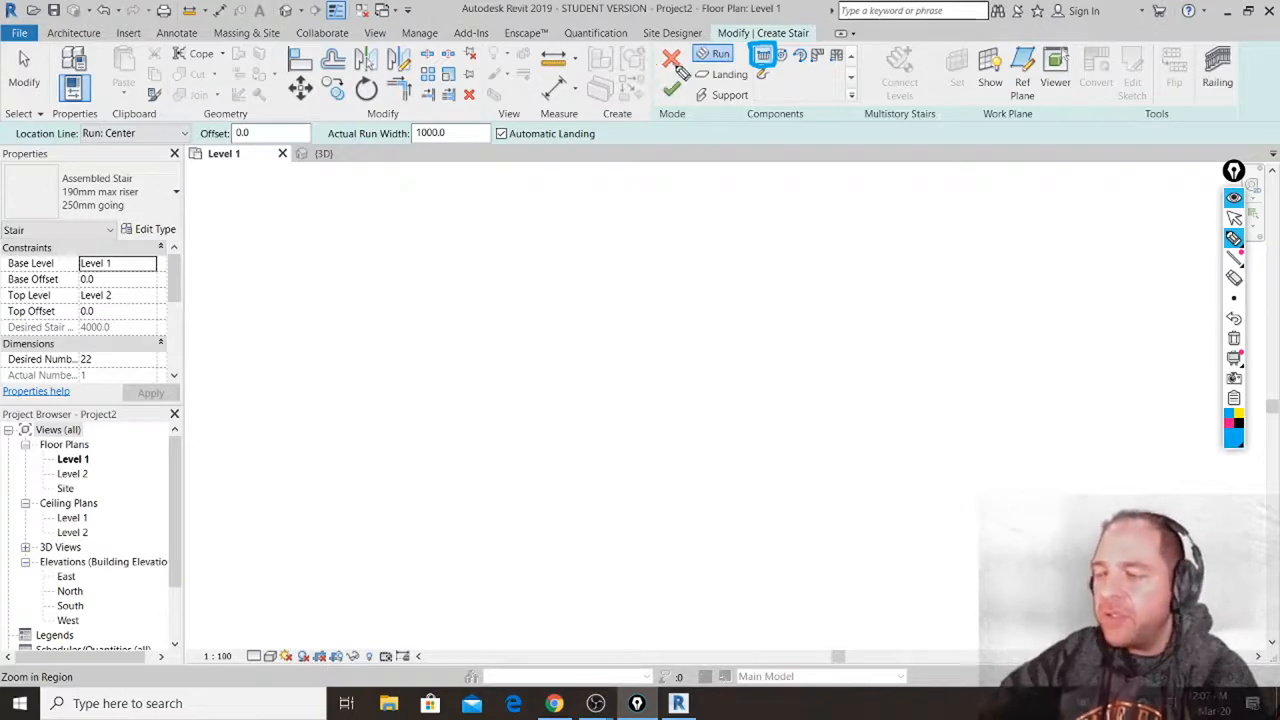
pyautogui.moveTo(641, 52); pyautogui.dragTo(690, 62)
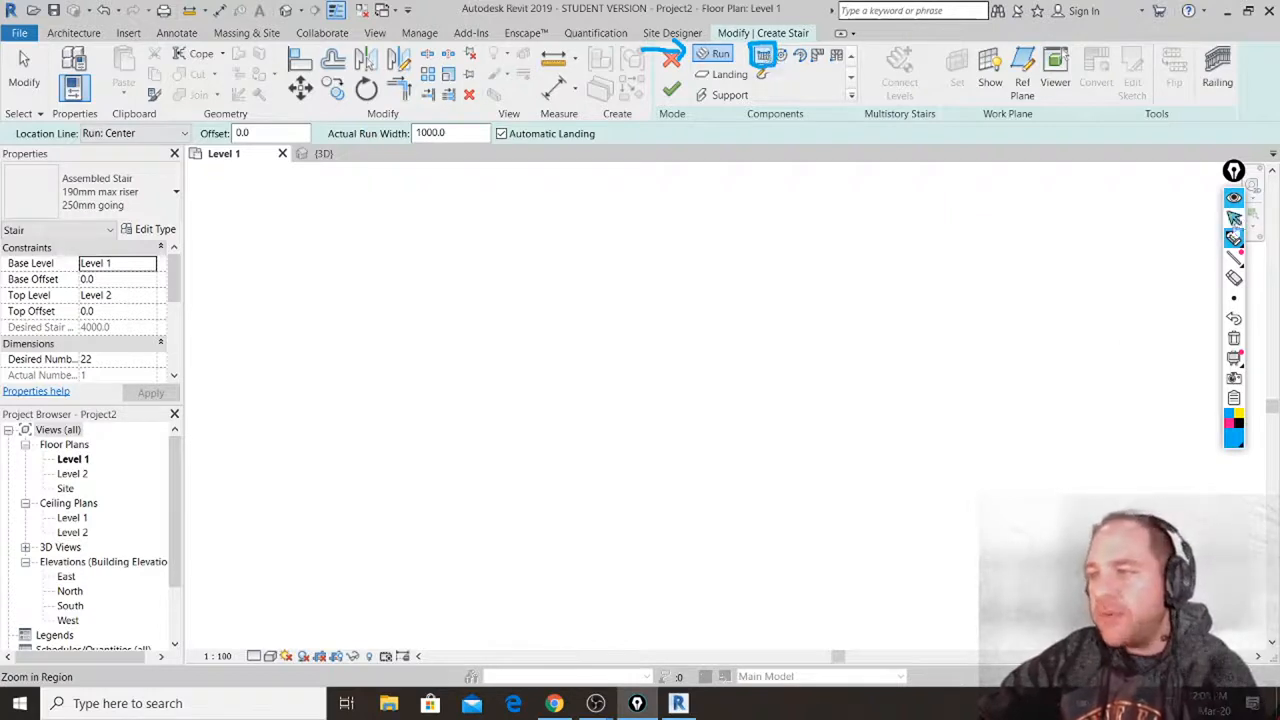
pyautogui.click(1235, 216)
pyautogui.click(1234, 198)
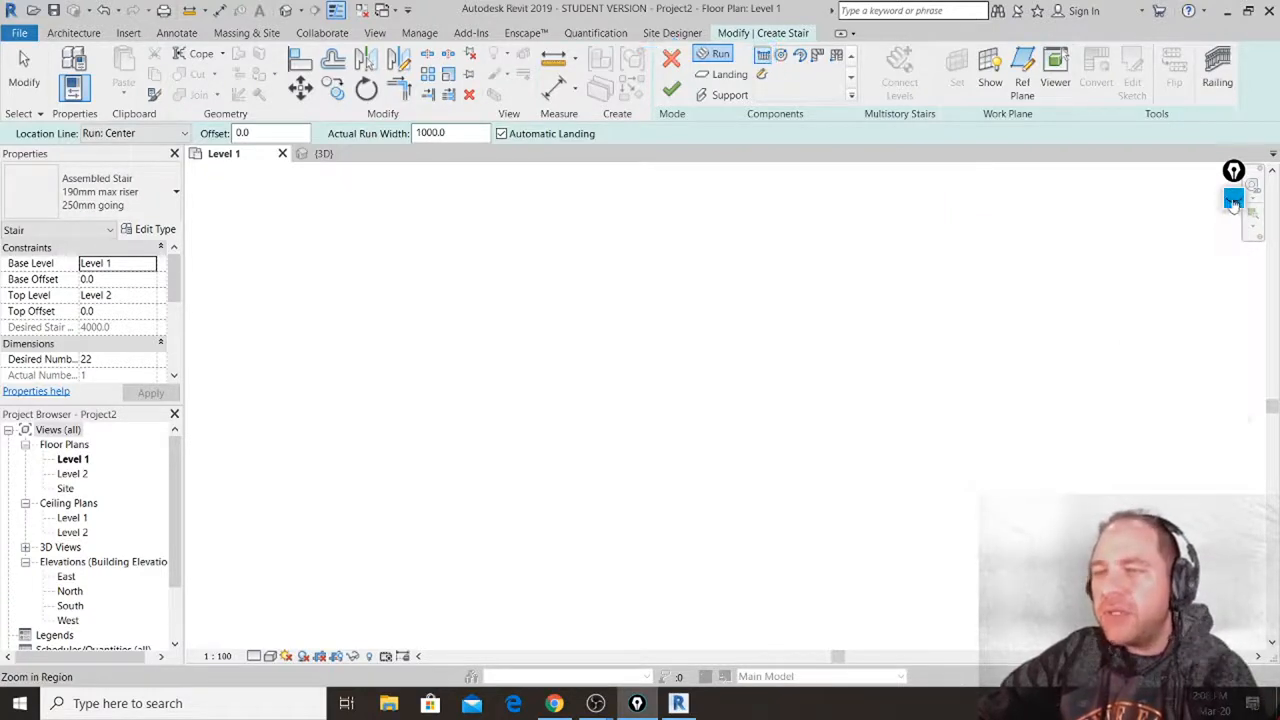
# Draw the first straight run horizontally to the right, 2250 mm long with 10 risers and 1000 mm wide.
pyautogui.click(557, 300)
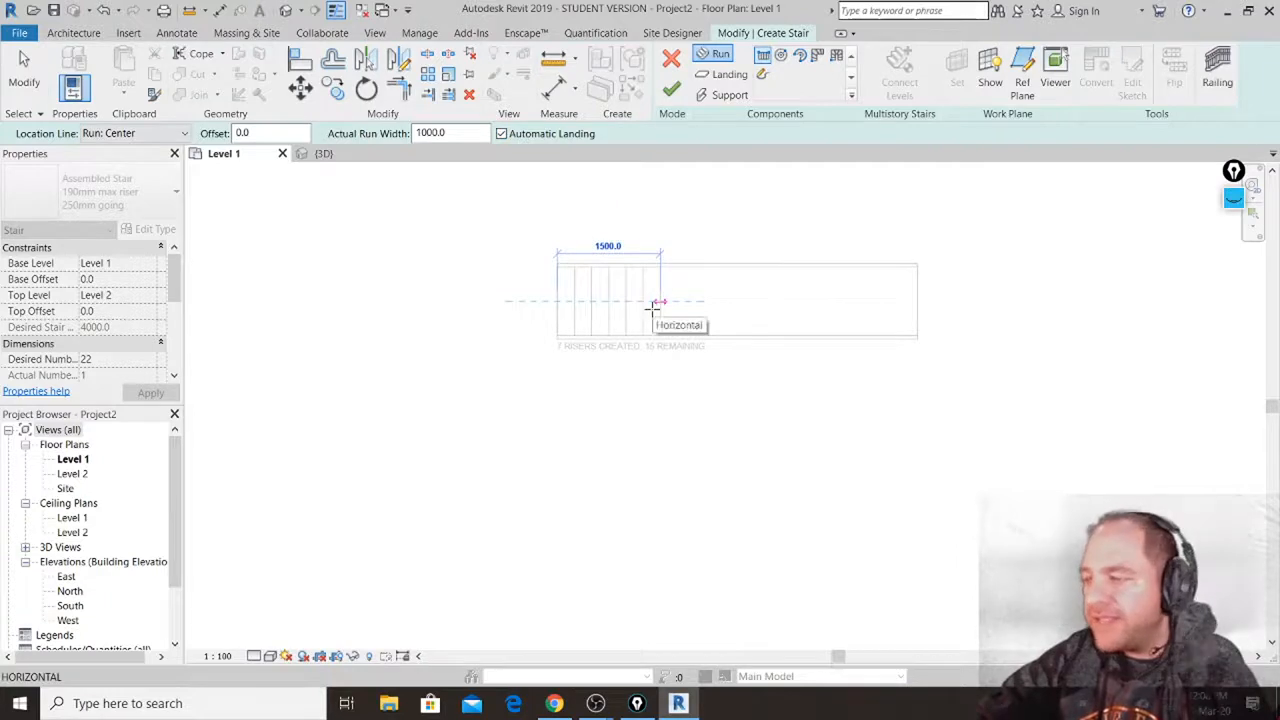
pyautogui.scroll(2, 658, 310)
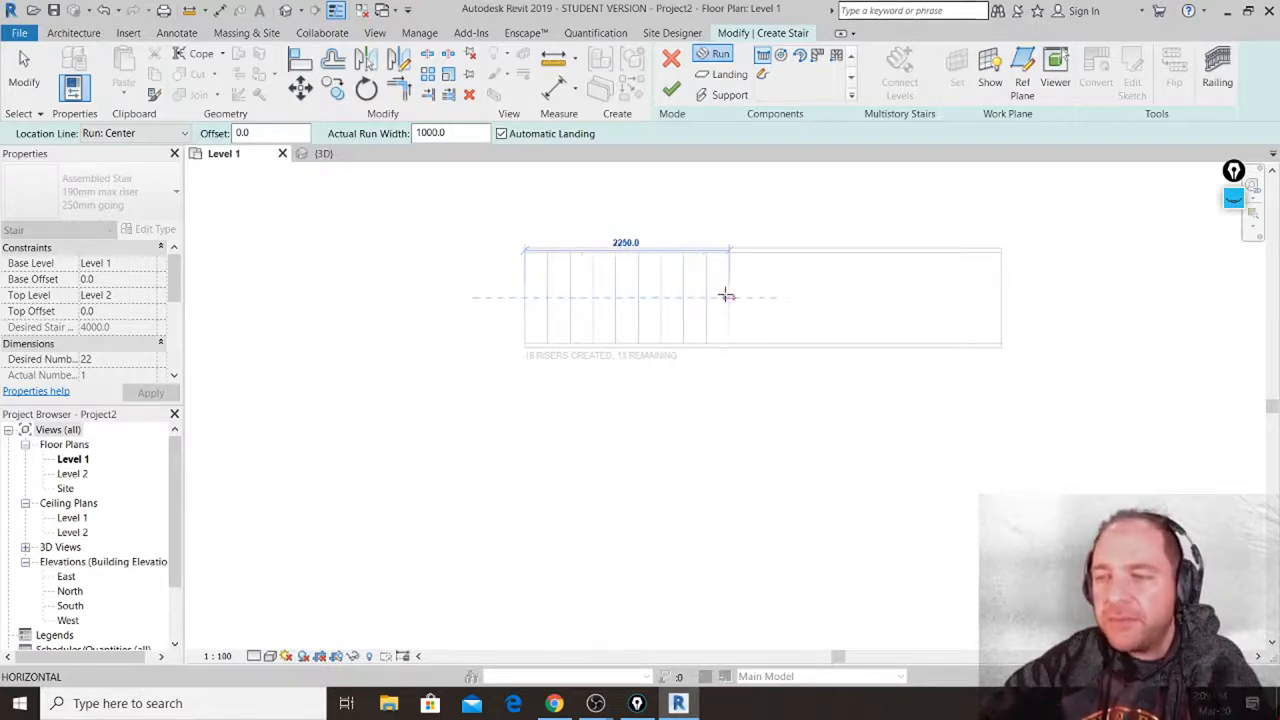
pyautogui.click(727, 296)
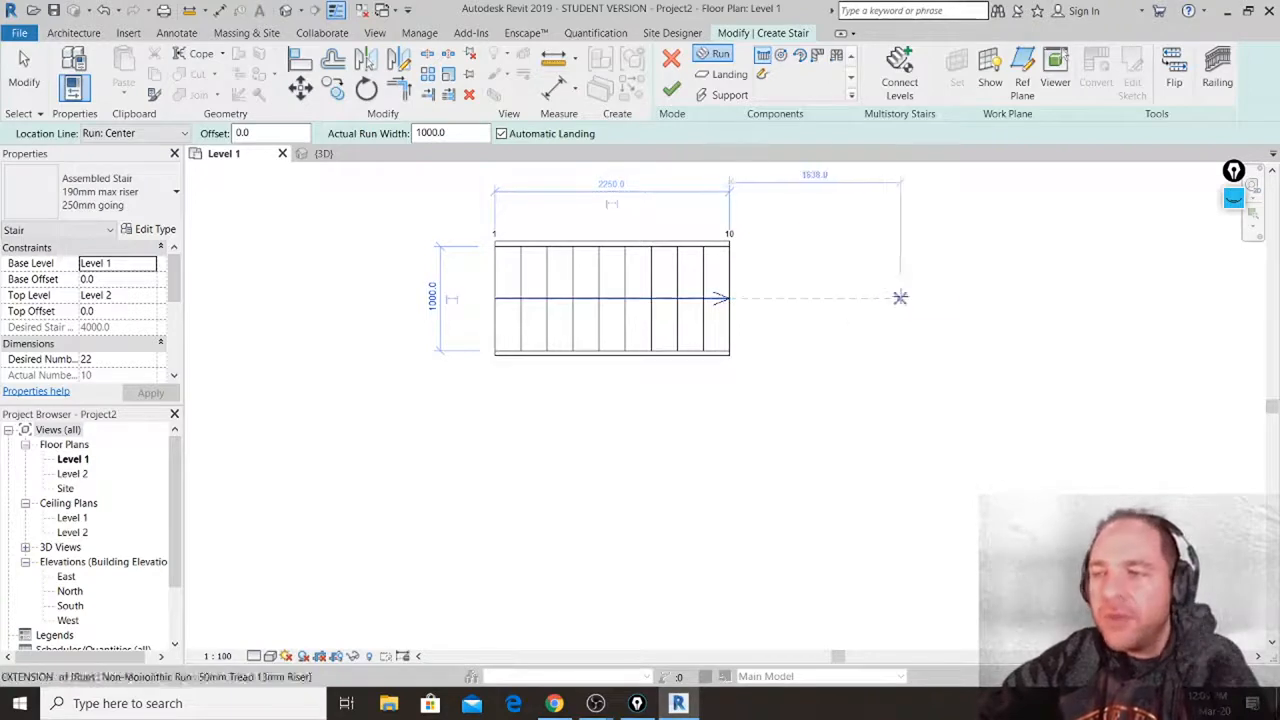
# Draw a second run vertically downward beyond the first run's end, 500 mm long for risers 11 to 13, joined by an automatic landing.
pyautogui.moveTo(900, 297); pyautogui.dragTo(837, 314, button='middle')
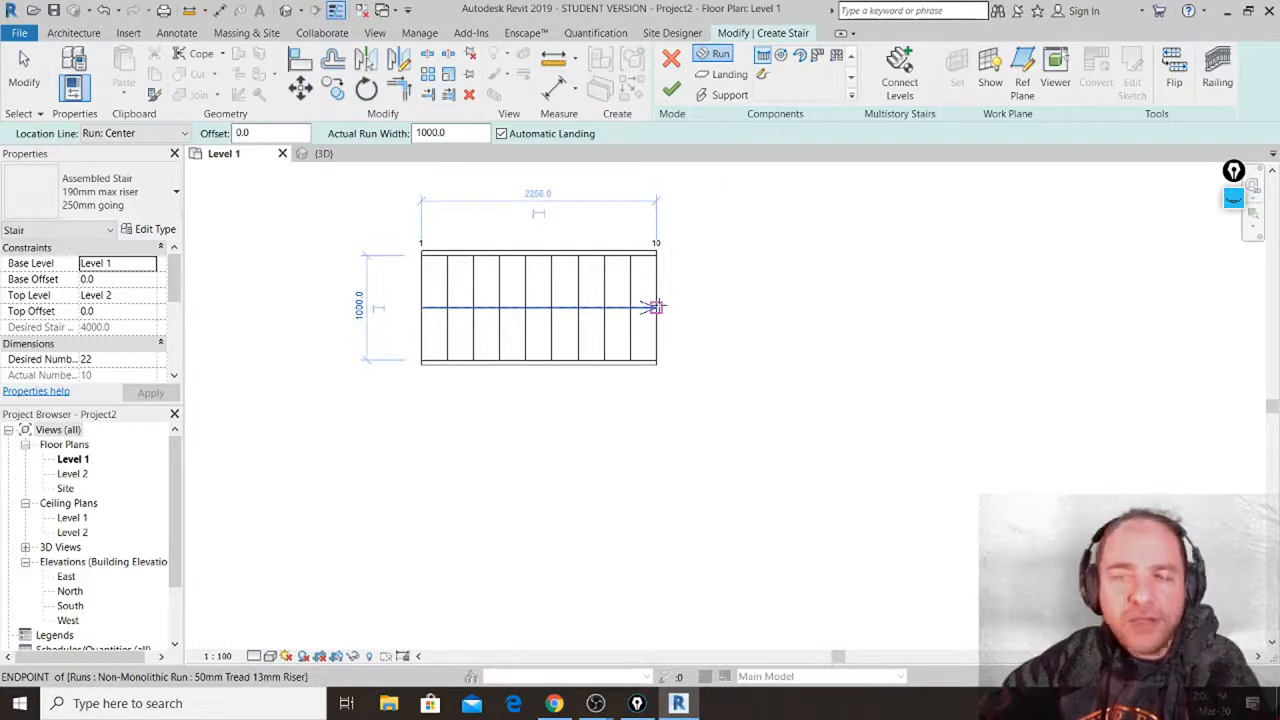
pyautogui.click(749, 418)
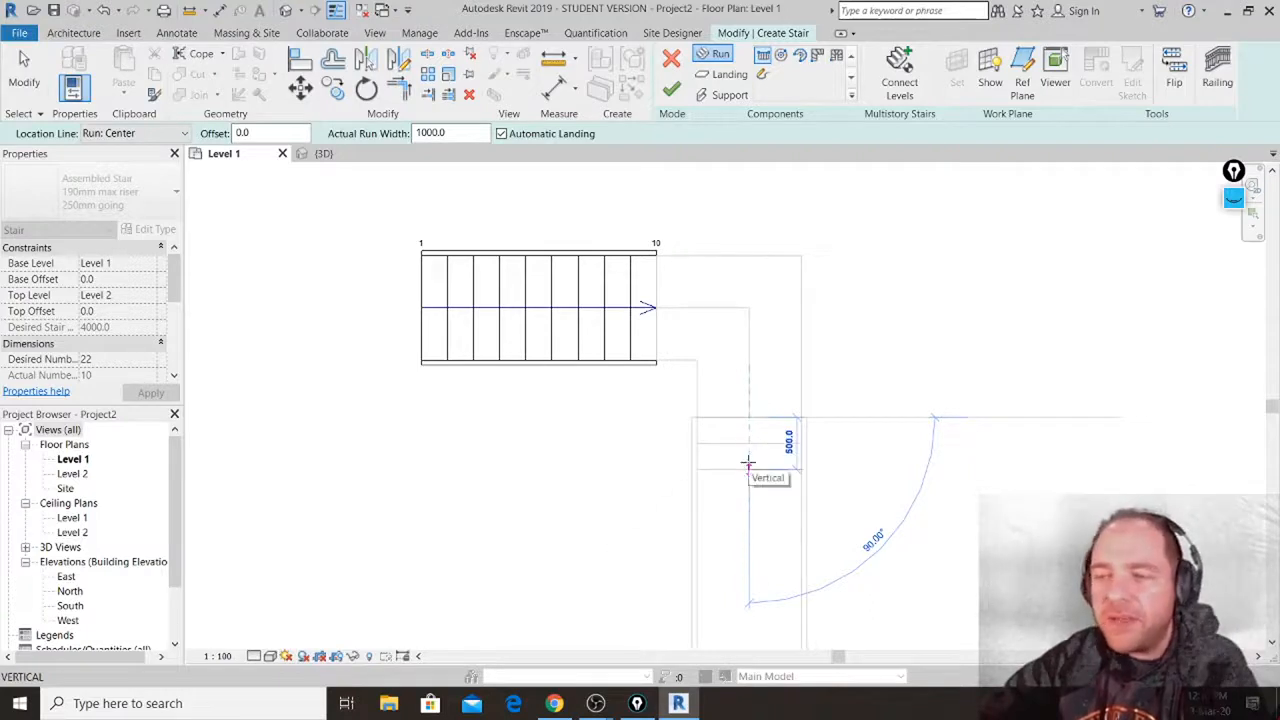
pyautogui.click(748, 462)
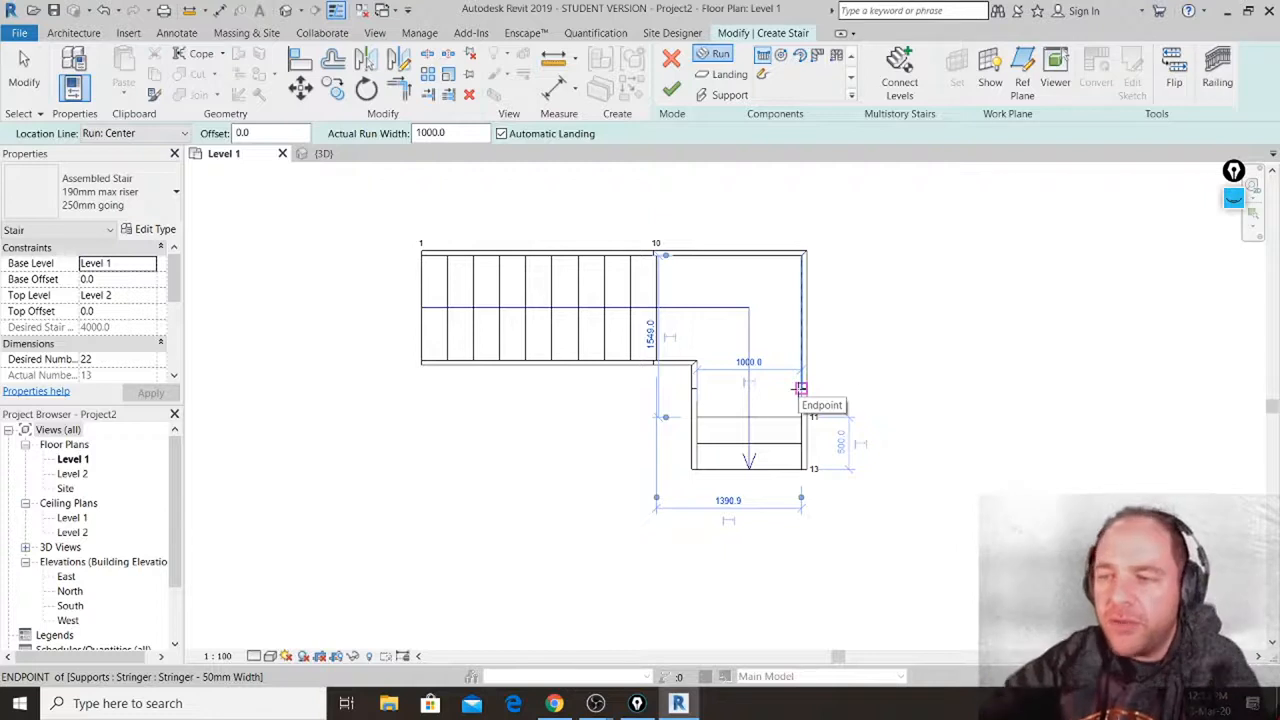
# Draw a third run horizontally to the right below the second, 750 mm long for risers 14 to 17, joined by an automatic landing.
pyautogui.moveTo(880, 451); pyautogui.dragTo(806, 409, button='middle')
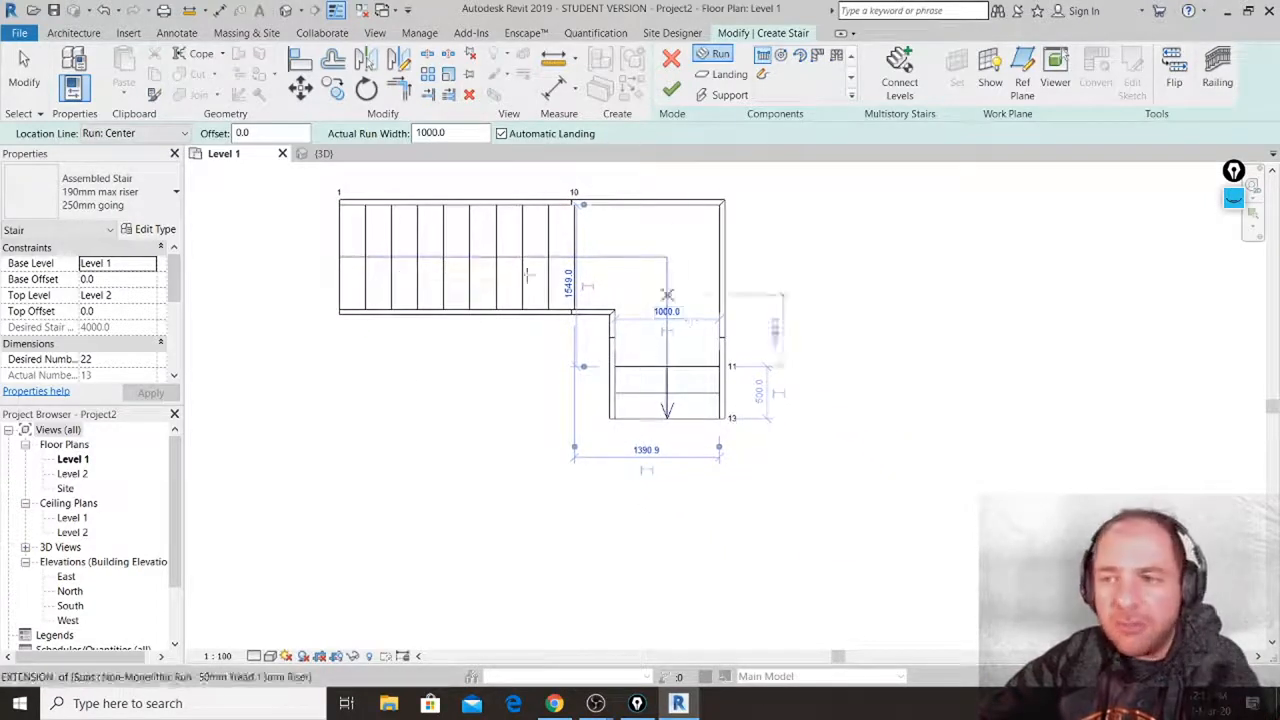
pyautogui.click(742, 513)
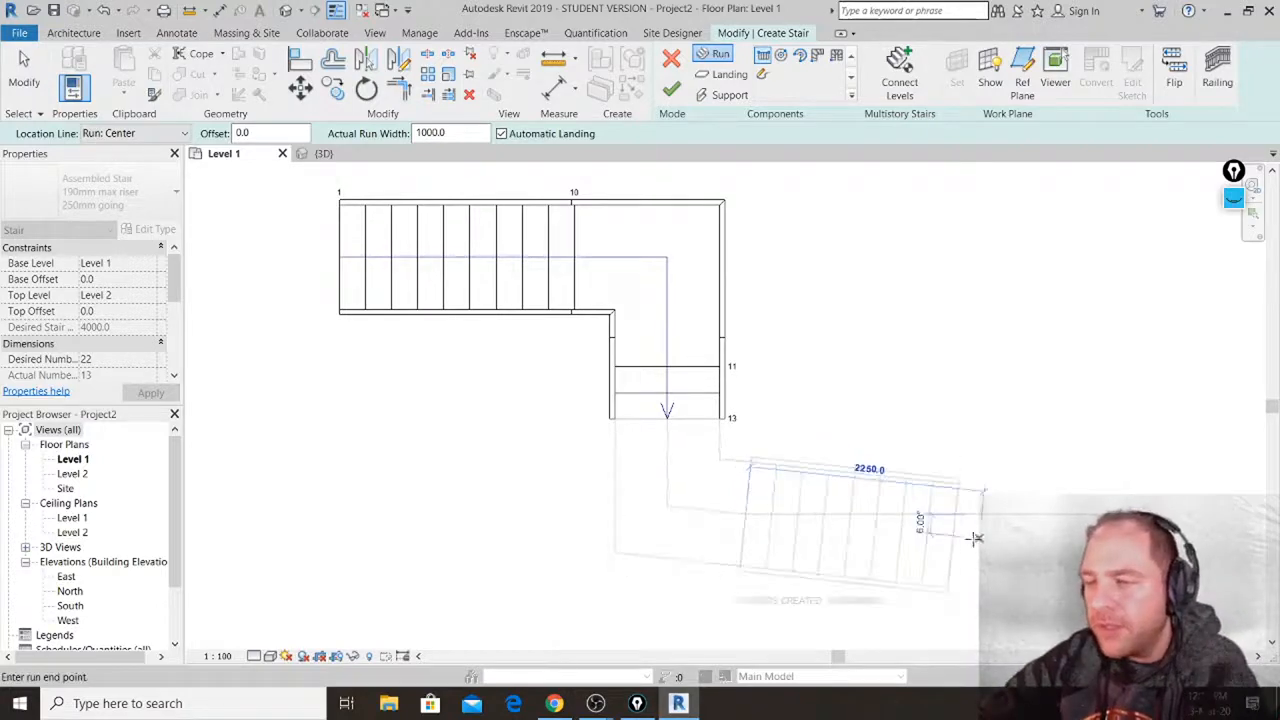
pyautogui.click(821, 513)
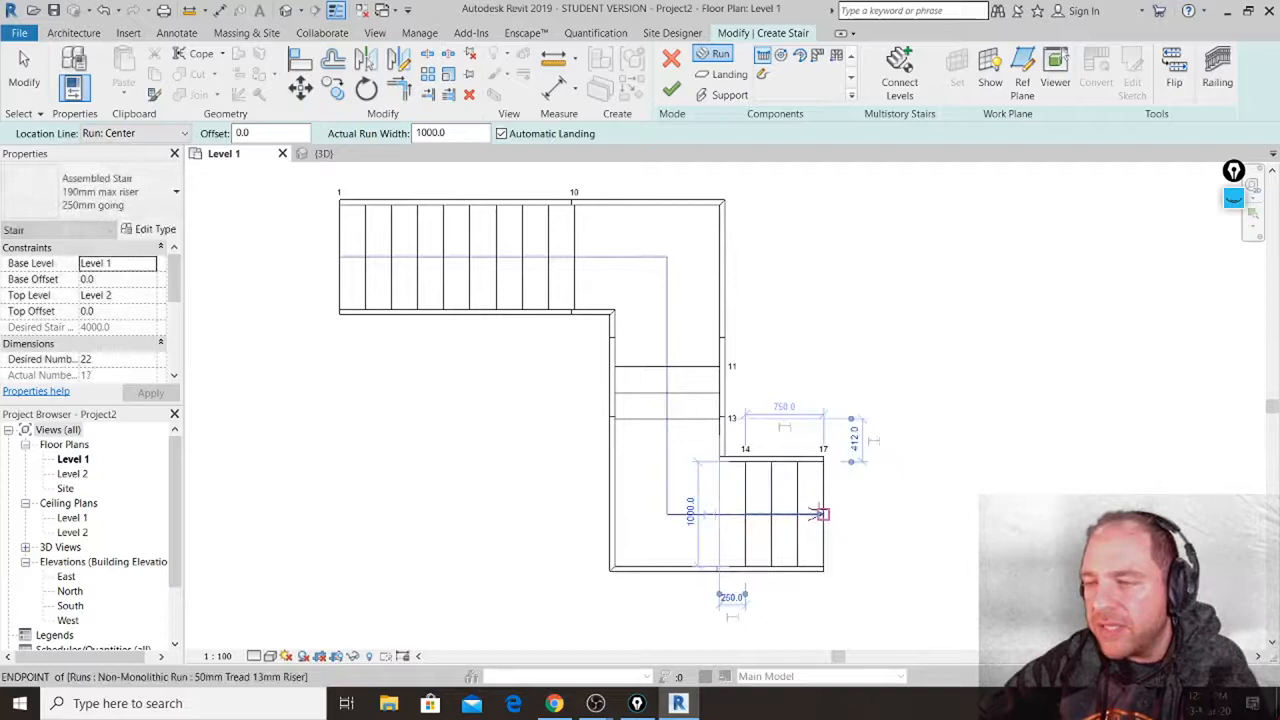
# Draw a fourth run vertically upward beyond the third run's end for risers 18 to 22, joined by an automatic landing.
pyautogui.click(918, 433)
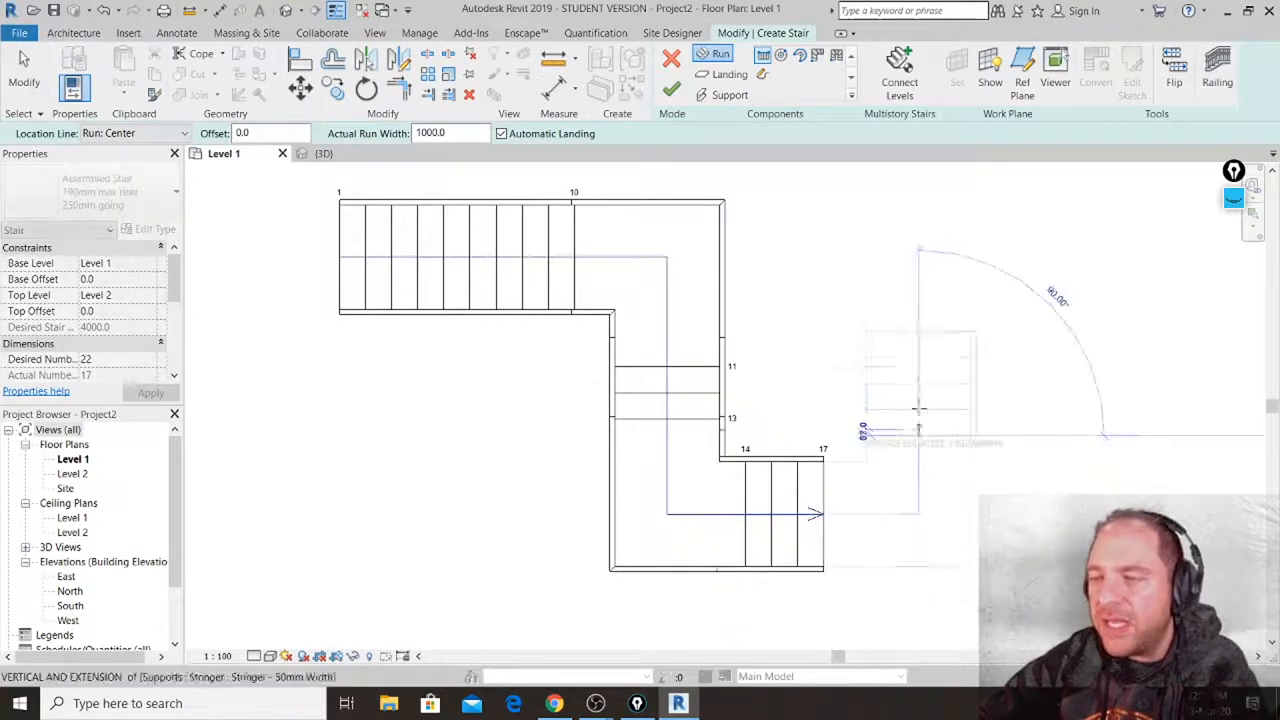
pyautogui.click(916, 260)
pyautogui.press('Escape')
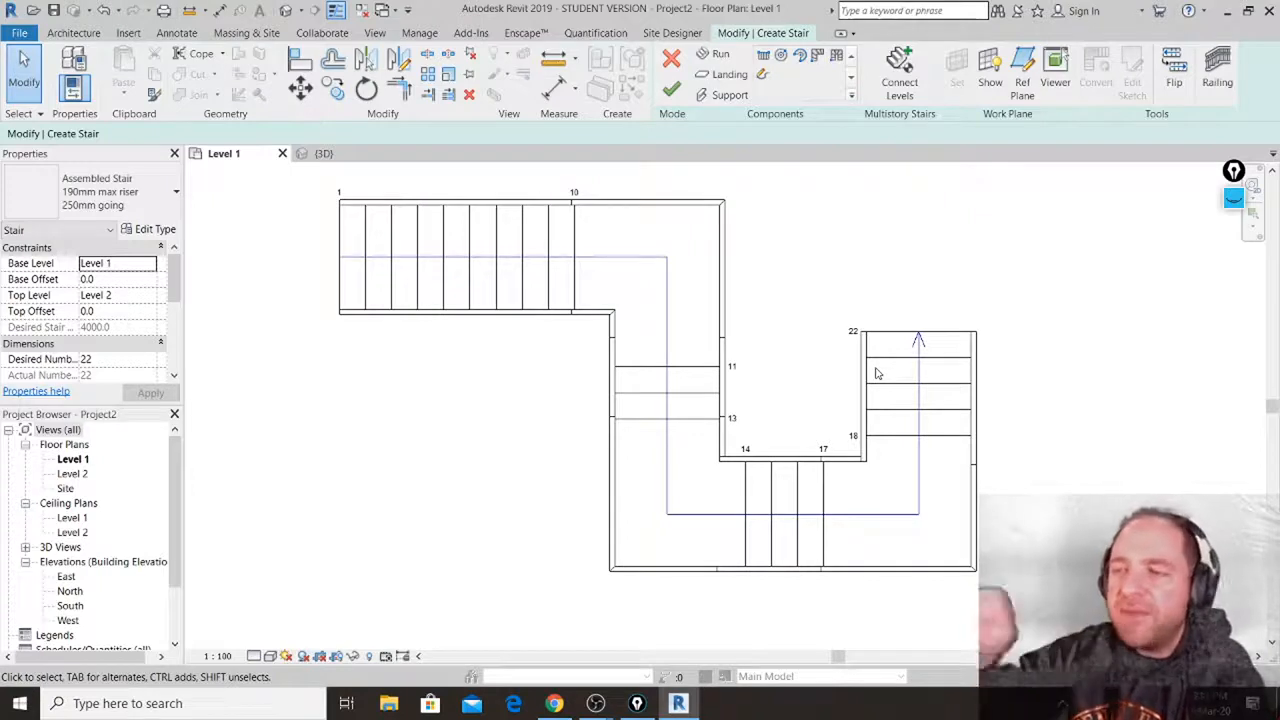
# Show the annotation tools, clear the old marks, and outline the first and second runs with the blue pen.
pyautogui.click(1233, 197)
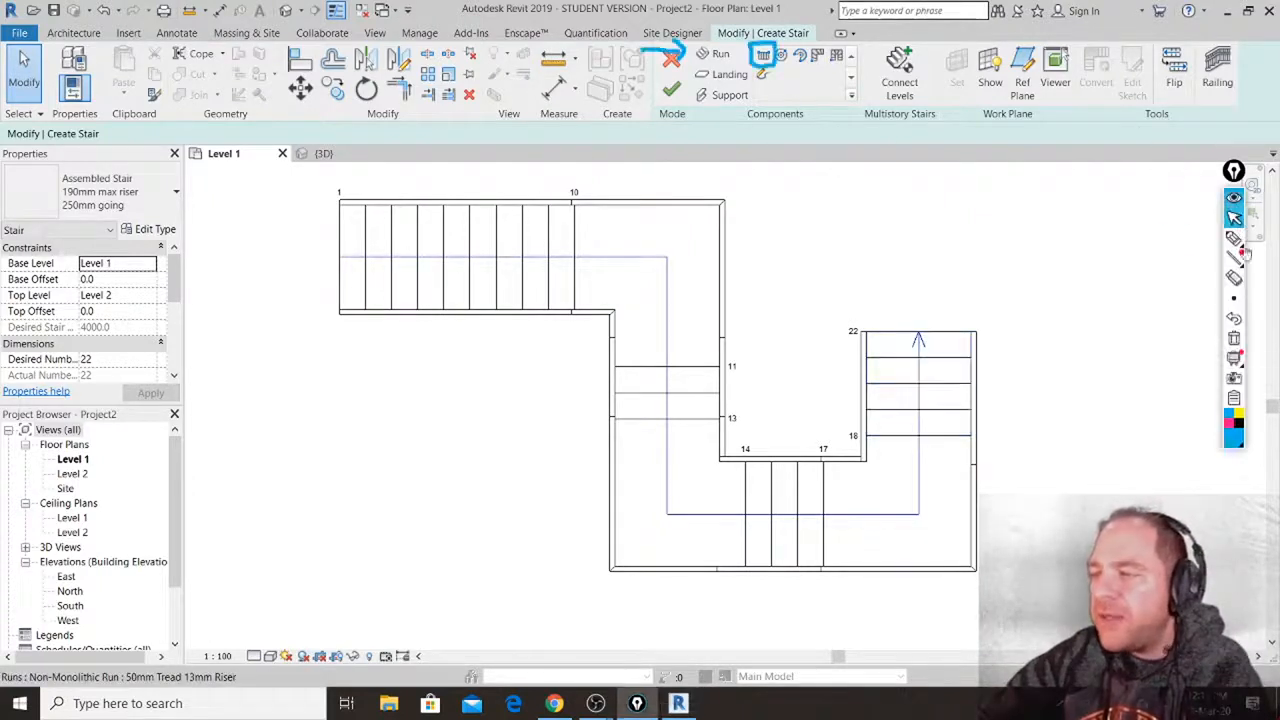
pyautogui.click(1235, 345)
pyautogui.moveTo(1233, 240)
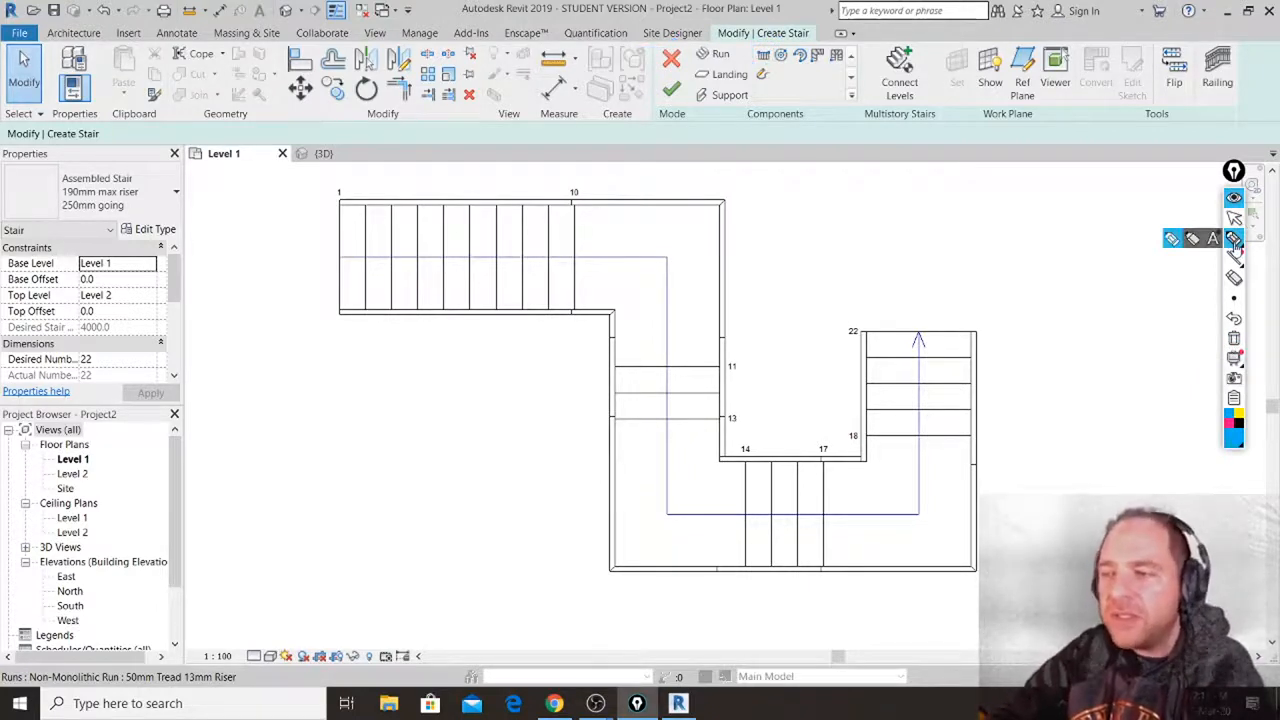
pyautogui.click(1234, 241)
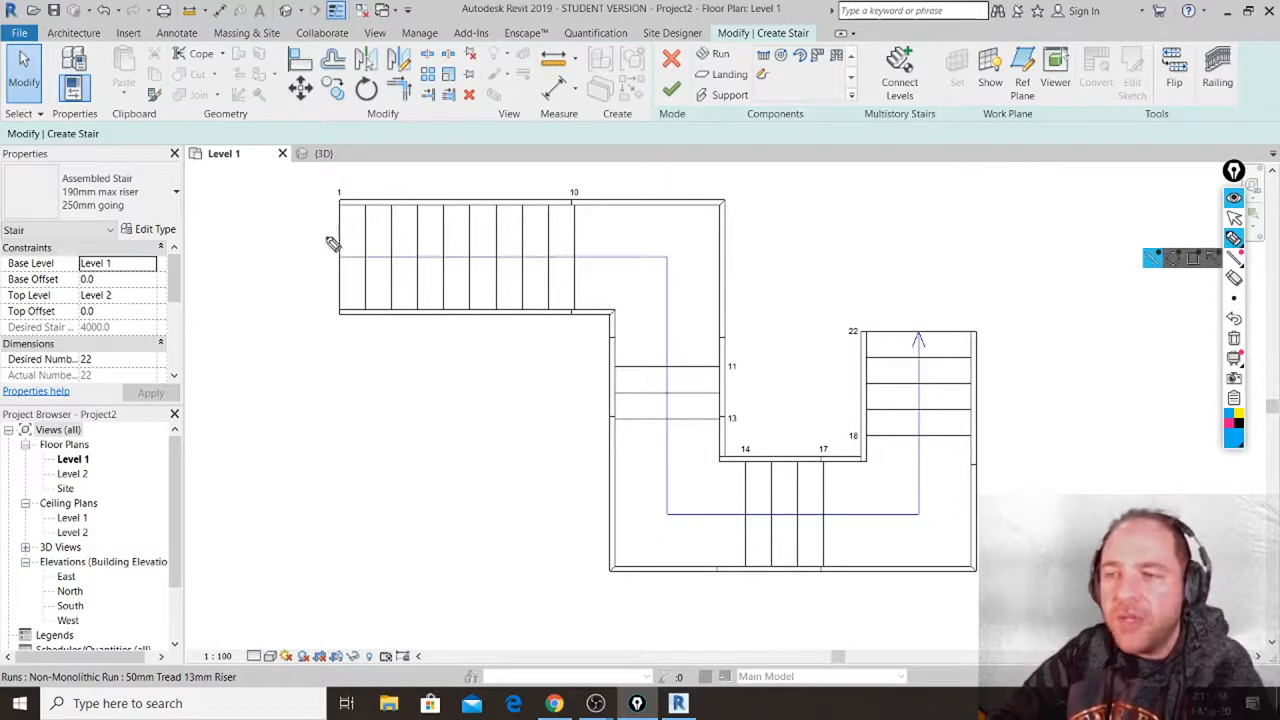
pyautogui.moveTo(343, 200)
pyautogui.mouseDown()
pyautogui.moveTo(343, 345)
pyautogui.moveTo(560, 290)
pyautogui.mouseUp()
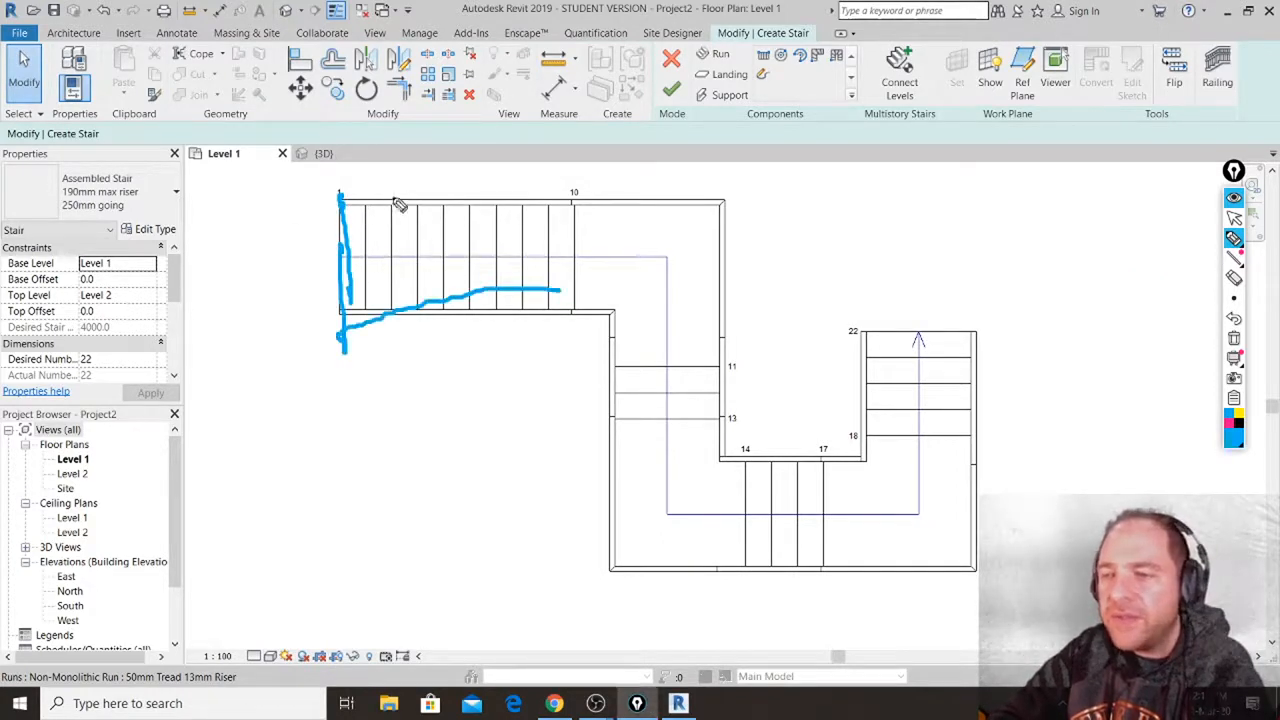
pyautogui.moveTo(372, 200)
pyautogui.mouseDown()
pyautogui.moveTo(556, 198)
pyautogui.moveTo(571, 246)
pyautogui.moveTo(429, 349)
pyautogui.moveTo(338, 348)
pyautogui.mouseUp()
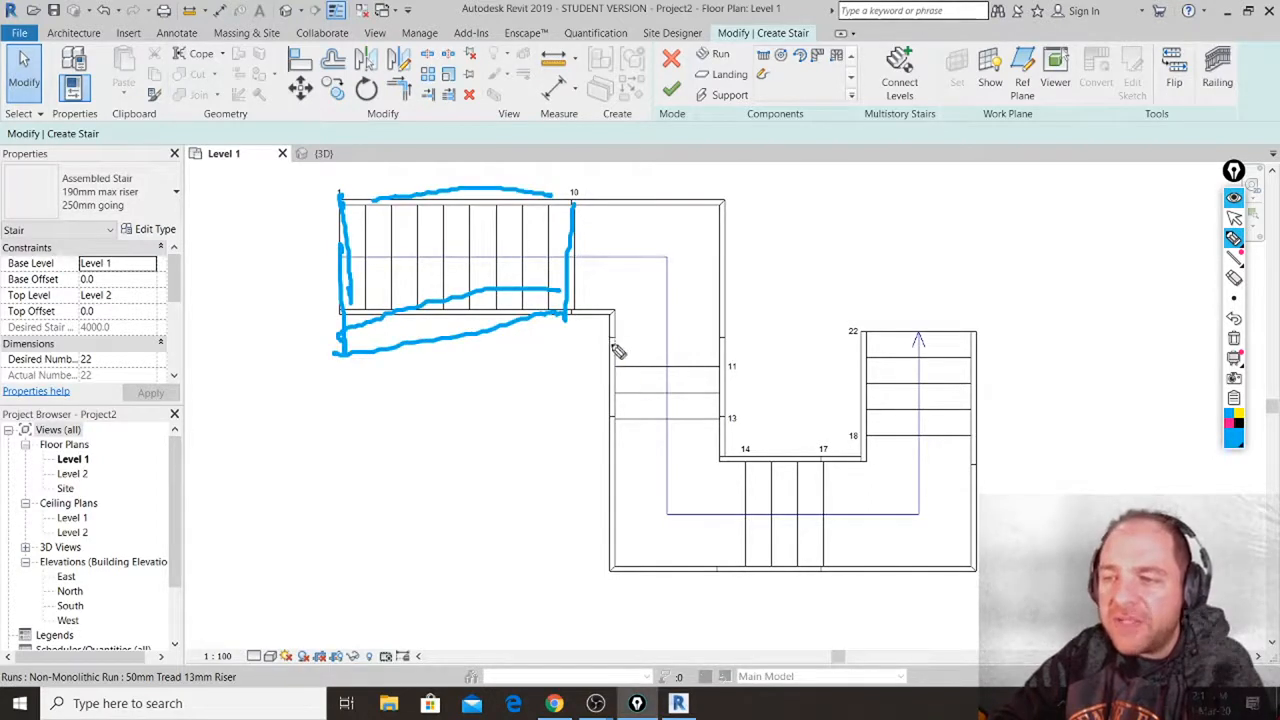
pyautogui.moveTo(612, 342)
pyautogui.mouseDown()
pyautogui.moveTo(617, 428)
pyautogui.moveTo(722, 412)
pyautogui.moveTo(622, 350)
pyautogui.moveTo(724, 352)
pyautogui.moveTo(732, 424)
pyautogui.mouseUp()
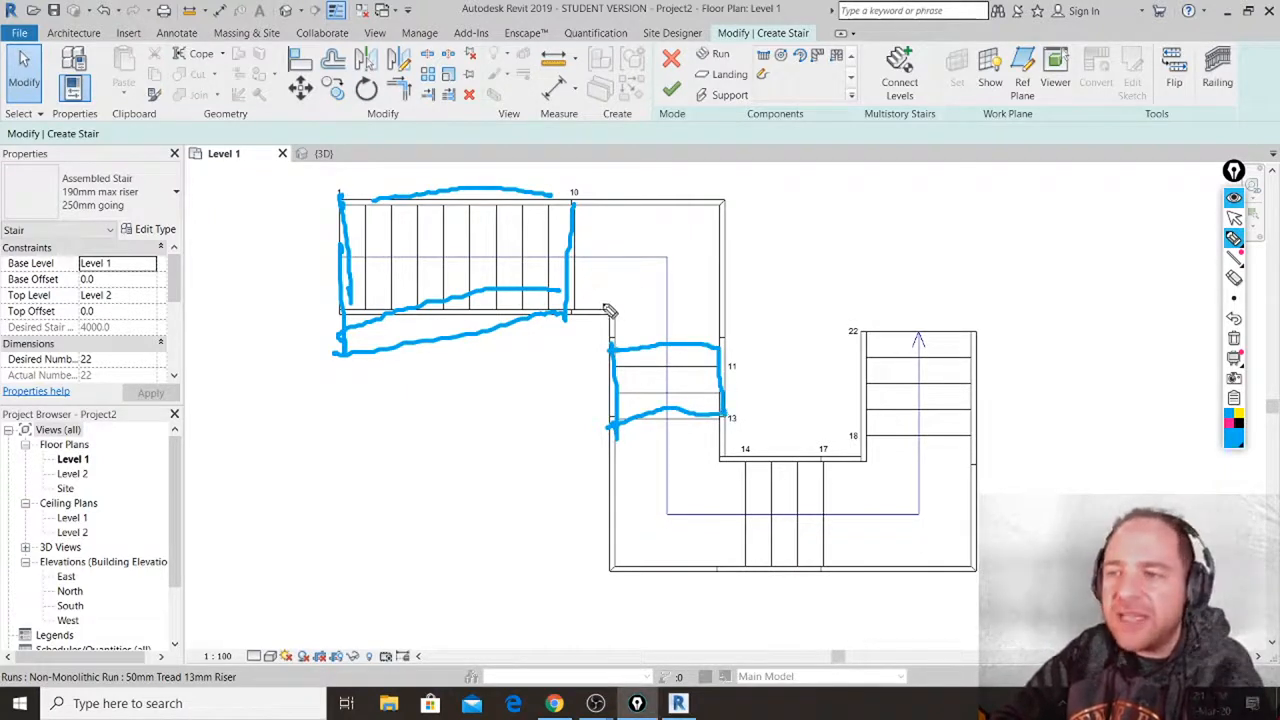
# Outline and hatch the landing between the first and second runs with the pink annotation pen.
pyautogui.click(1232, 426)
pyautogui.moveTo(566, 313)
pyautogui.mouseDown()
pyautogui.moveTo(613, 314)
pyautogui.moveTo(612, 354)
pyautogui.moveTo(719, 344)
pyautogui.mouseUp()
pyautogui.moveTo(568, 172); pyautogui.dragTo(572, 316)
pyautogui.moveTo(577, 249)
pyautogui.mouseDown()
pyautogui.moveTo(583, 214)
pyautogui.moveTo(743, 186)
pyautogui.mouseUp()
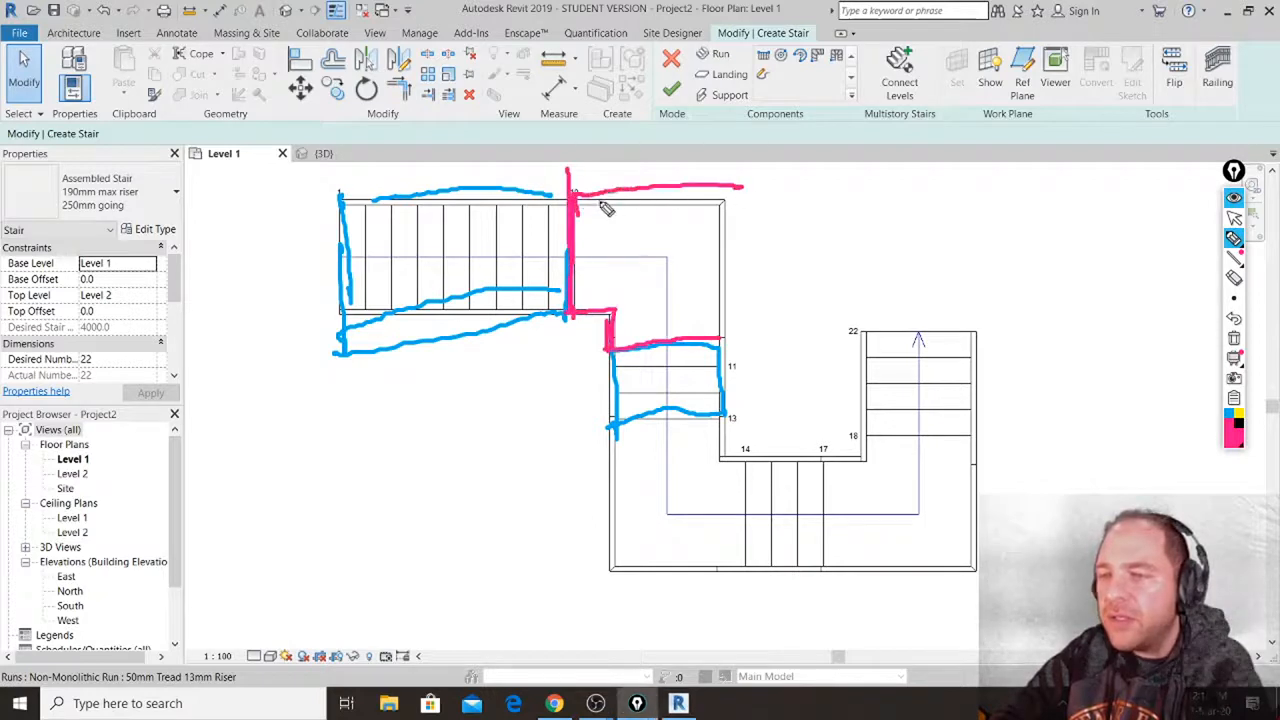
pyautogui.moveTo(603, 200)
pyautogui.mouseDown()
pyautogui.moveTo(722, 206)
pyautogui.moveTo(720, 340)
pyautogui.mouseUp()
pyautogui.moveTo(727, 224)
pyautogui.mouseDown()
pyautogui.moveTo(726, 334)
pyautogui.moveTo(722, 292)
pyautogui.moveTo(648, 348)
pyautogui.moveTo(702, 258)
pyautogui.moveTo(628, 300)
pyautogui.moveTo(584, 216)
pyautogui.moveTo(590, 230)
pyautogui.mouseUp()
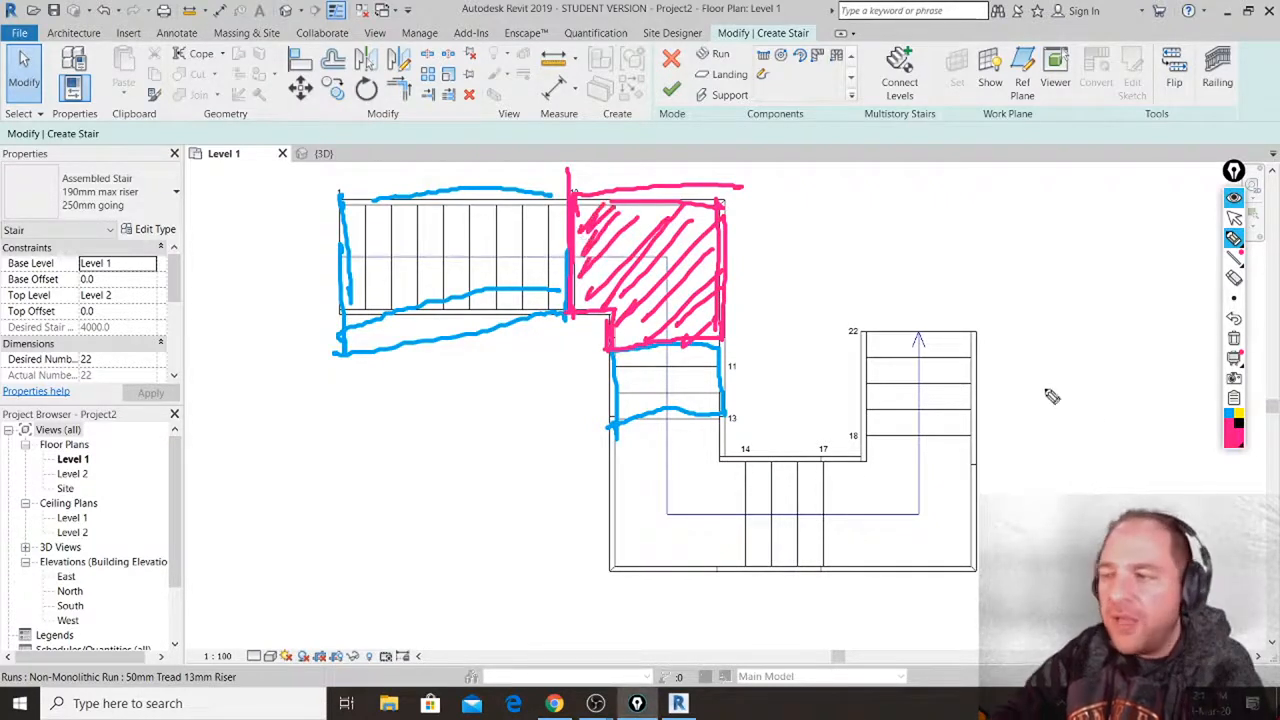
# Outline the third run, risers 14 to 17, with the blue annotation pen.
pyautogui.moveTo(1256, 403); pyautogui.dragTo(1244, 405)
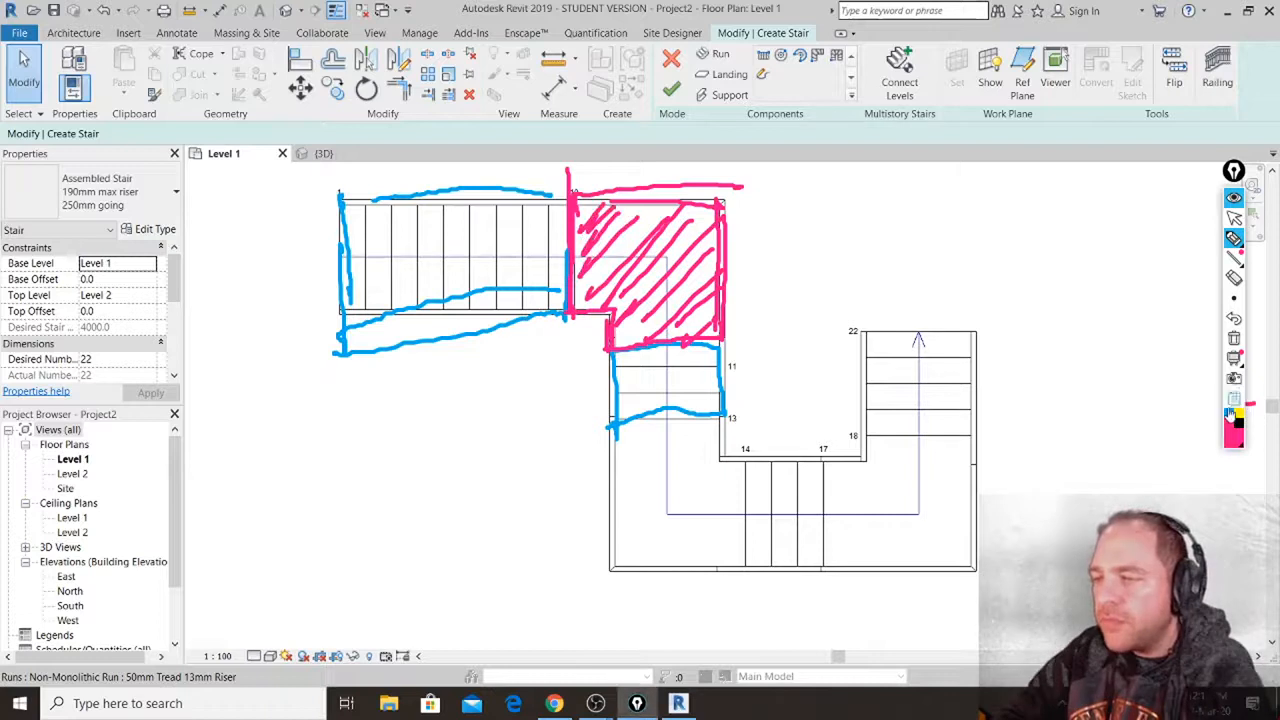
pyautogui.rightClick(1234, 413)
pyautogui.click(1230, 417)
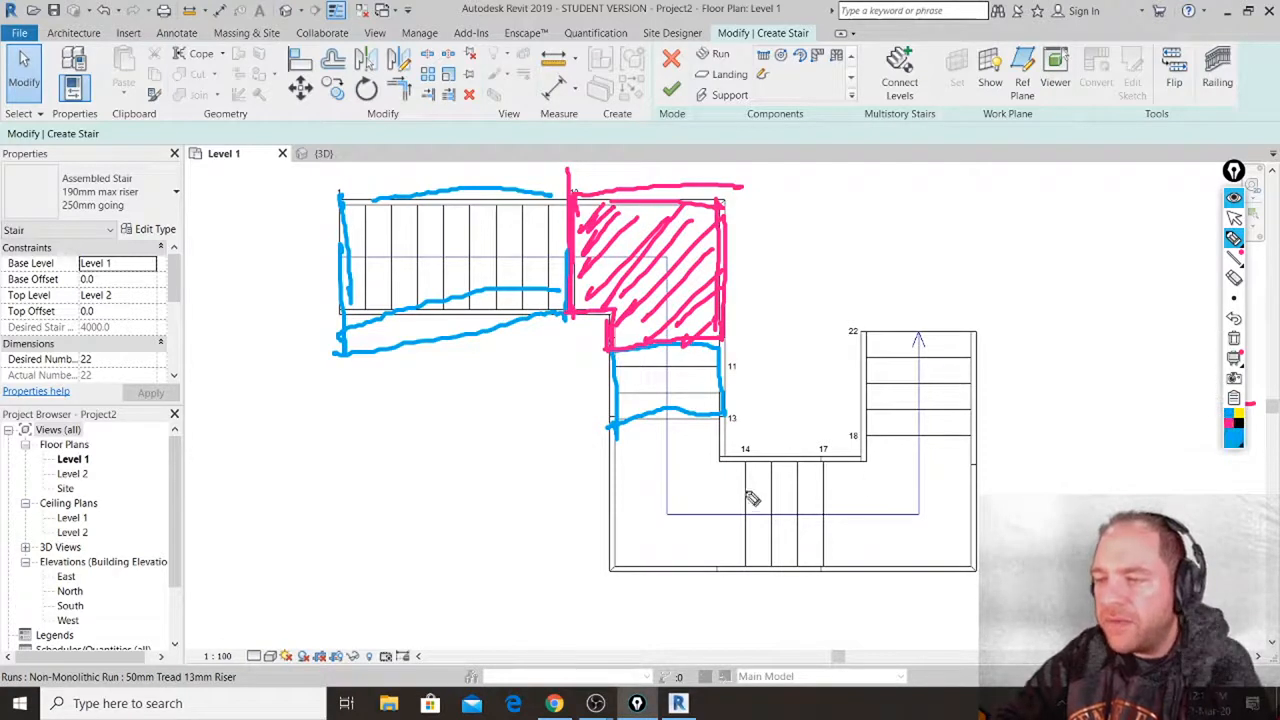
pyautogui.moveTo(748, 461)
pyautogui.mouseDown()
pyautogui.moveTo(747, 564)
pyautogui.moveTo(826, 565)
pyautogui.moveTo(823, 471)
pyautogui.moveTo(749, 464)
pyautogui.mouseUp()
# Outline and hatch the landing between the second and third runs in pink.
pyautogui.click(1229, 413)
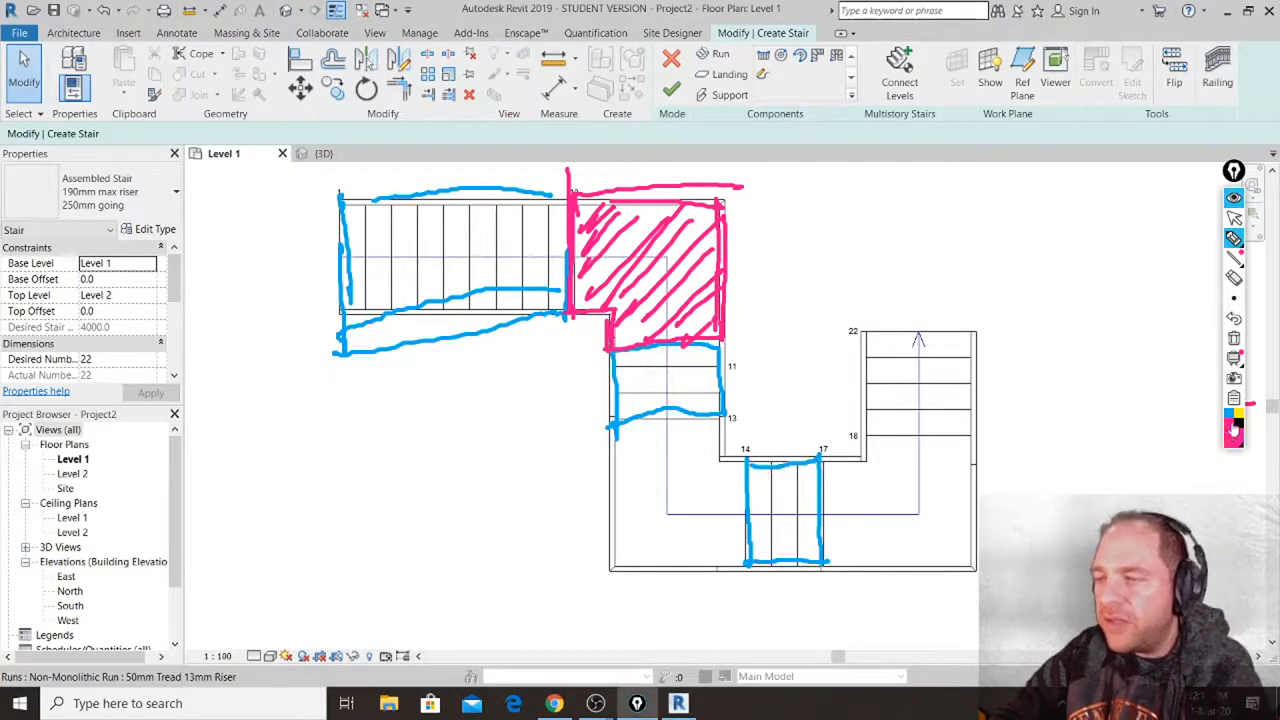
pyautogui.moveTo(813, 490); pyautogui.dragTo(793, 481)
pyautogui.moveTo(718, 421)
pyautogui.mouseDown()
pyautogui.moveTo(724, 468)
pyautogui.moveTo(750, 472)
pyautogui.moveTo(751, 564)
pyautogui.mouseUp()
pyautogui.moveTo(611, 425); pyautogui.dragTo(728, 413)
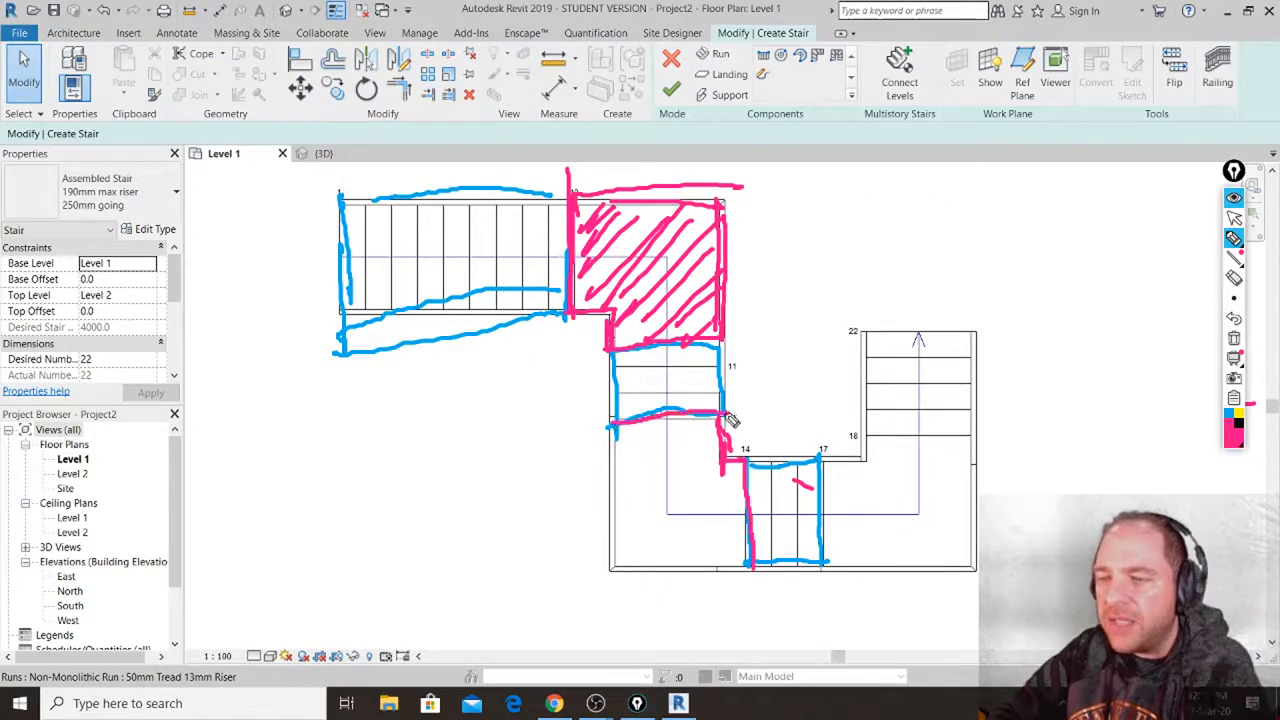
pyautogui.moveTo(614, 428)
pyautogui.mouseDown()
pyautogui.moveTo(620, 569)
pyautogui.moveTo(752, 560)
pyautogui.moveTo(705, 575)
pyautogui.moveTo(640, 520)
pyautogui.moveTo(655, 470)
pyautogui.moveTo(640, 440)
pyautogui.mouseUp()
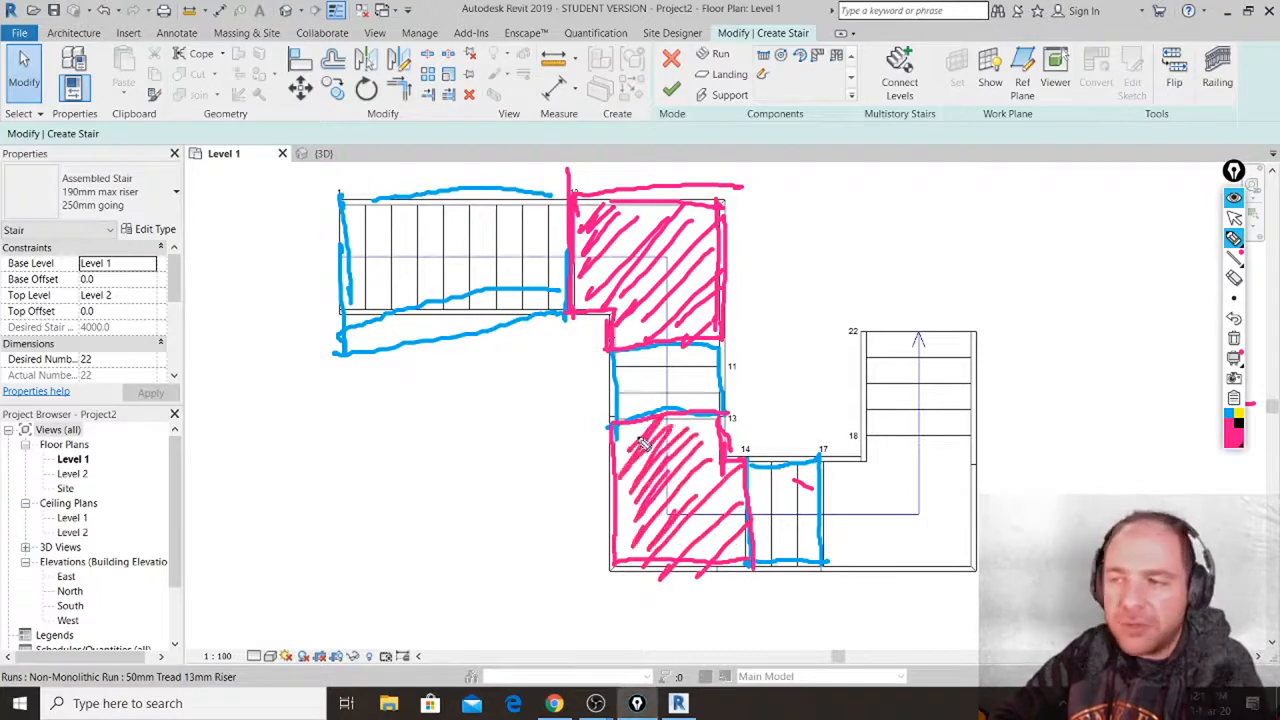
# Outline the fourth run in blue and hatch the landing between the third and fourth runs in pink.
pyautogui.click(1229, 413)
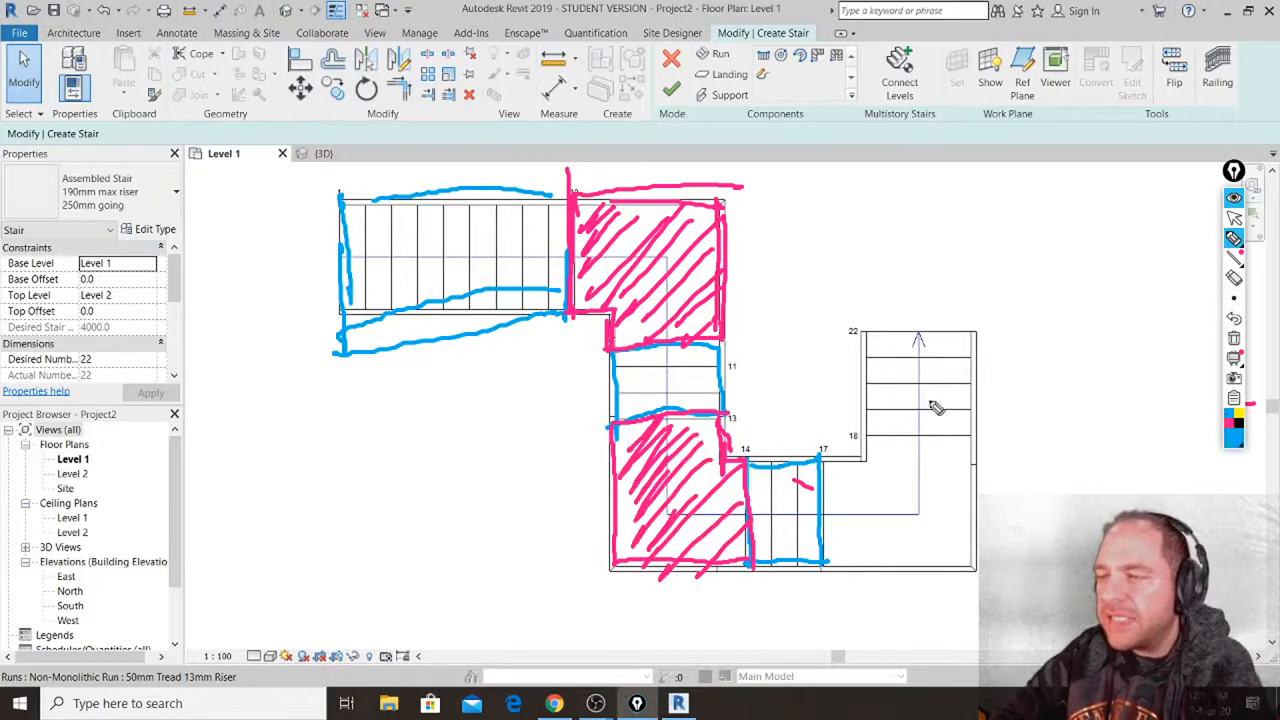
pyautogui.moveTo(862, 331)
pyautogui.mouseDown()
pyautogui.moveTo(863, 430)
pyautogui.moveTo(978, 435)
pyautogui.moveTo(970, 333)
pyautogui.moveTo(866, 344)
pyautogui.mouseUp()
pyautogui.click(1229, 424)
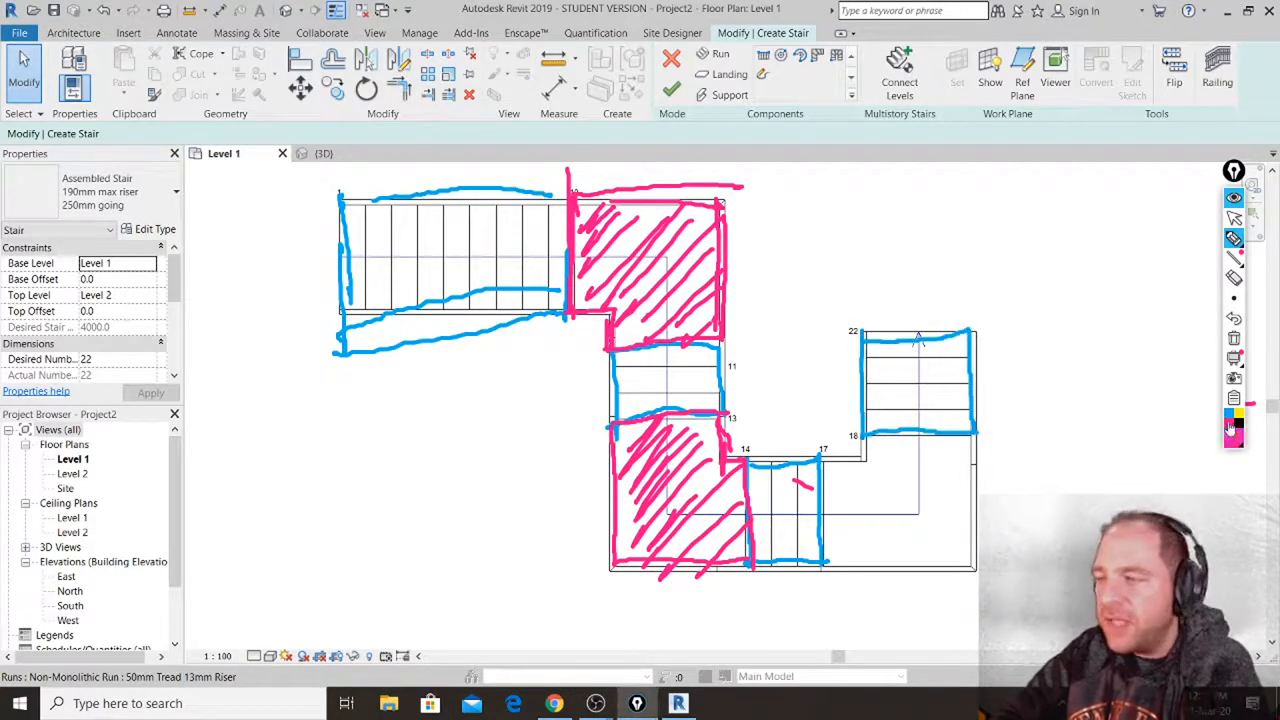
pyautogui.moveTo(858, 478)
pyautogui.mouseDown()
pyautogui.moveTo(842, 452)
pyautogui.moveTo(862, 469)
pyautogui.moveTo(829, 563)
pyautogui.moveTo(971, 568)
pyautogui.moveTo(973, 440)
pyautogui.moveTo(868, 440)
pyautogui.moveTo(946, 425)
pyautogui.mouseUp()
pyautogui.moveTo(983, 545)
pyautogui.mouseDown()
pyautogui.moveTo(925, 574)
pyautogui.moveTo(968, 490)
pyautogui.moveTo(882, 578)
pyautogui.moveTo(900, 520)
pyautogui.moveTo(843, 540)
pyautogui.moveTo(880, 460)
pyautogui.moveTo(835, 492)
pyautogui.moveTo(838, 482)
pyautogui.mouseUp()
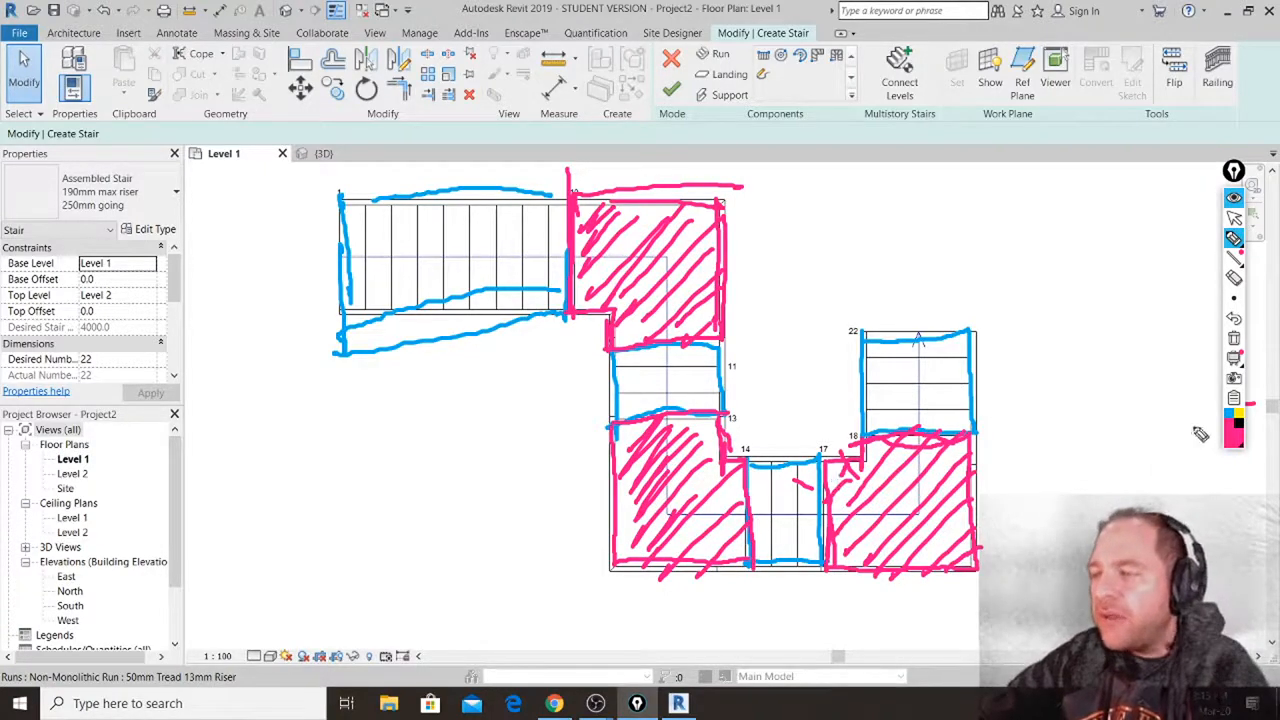
# Clear all annotation marks, return to the normal cursor, and finish the stair.
pyautogui.click(1234, 338)
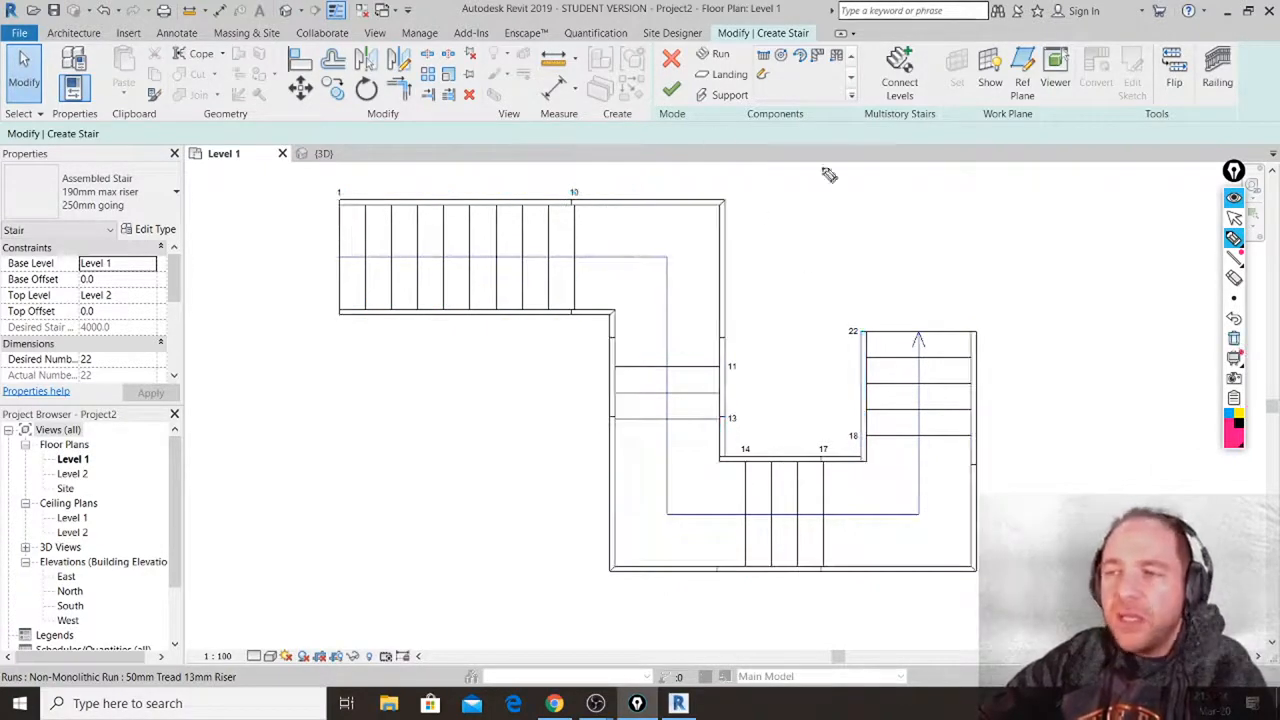
pyautogui.click(1234, 217)
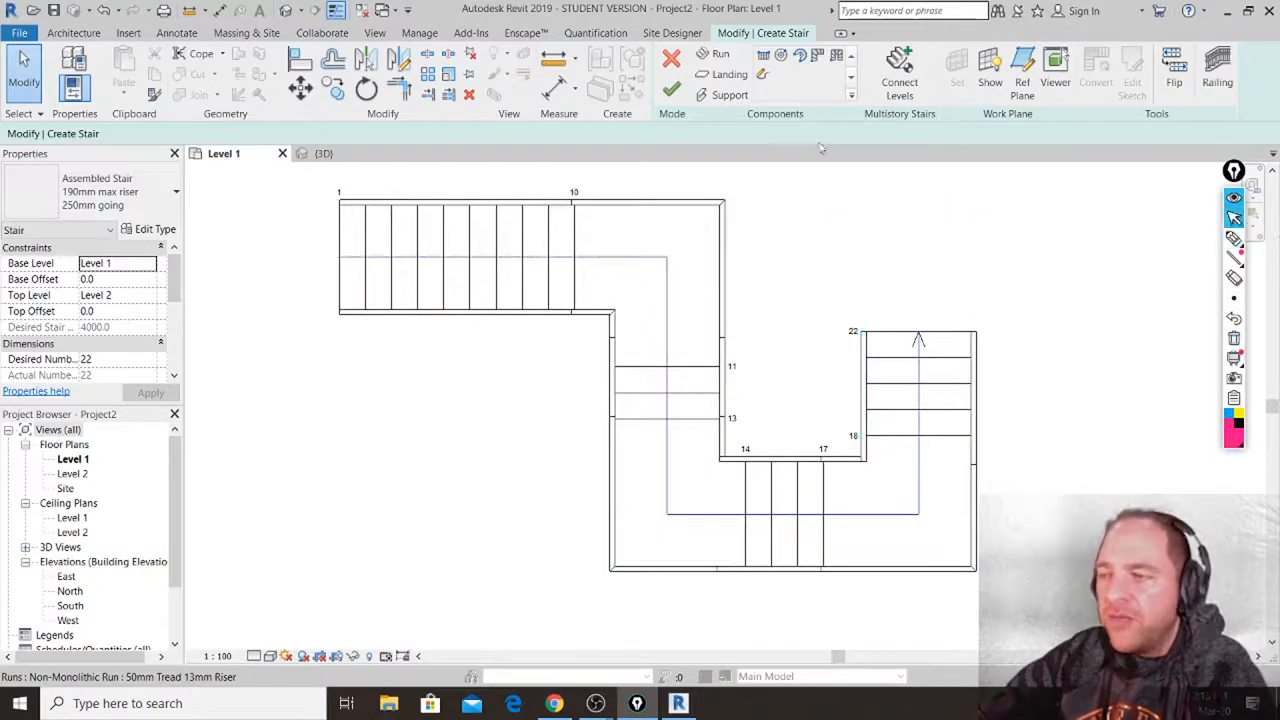
pyautogui.click(671, 97)
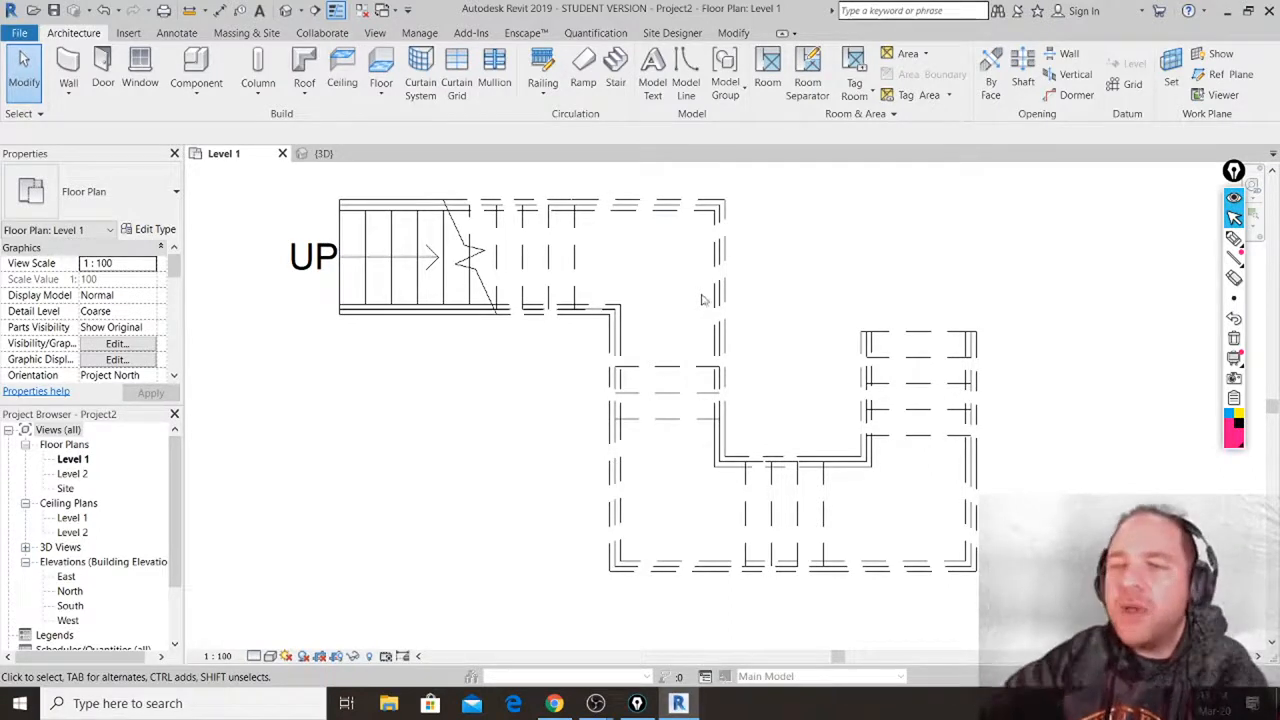
# Examine the finished stair with its runs, landings and railings from several angles in the 3D view.
pyautogui.click(323, 155)
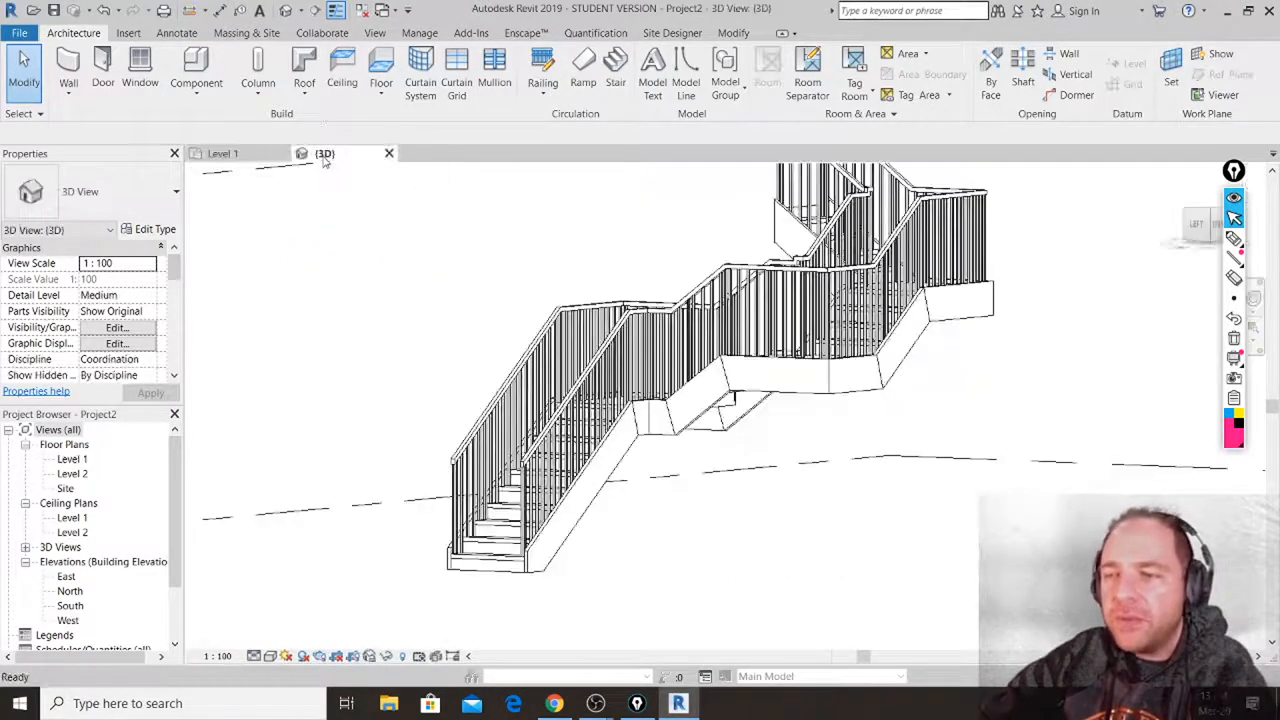
pyautogui.keyDown('shift'); pyautogui.moveTo(1032, 418); pyautogui.dragTo(383, 357, button='middle'); pyautogui.keyUp('shift')
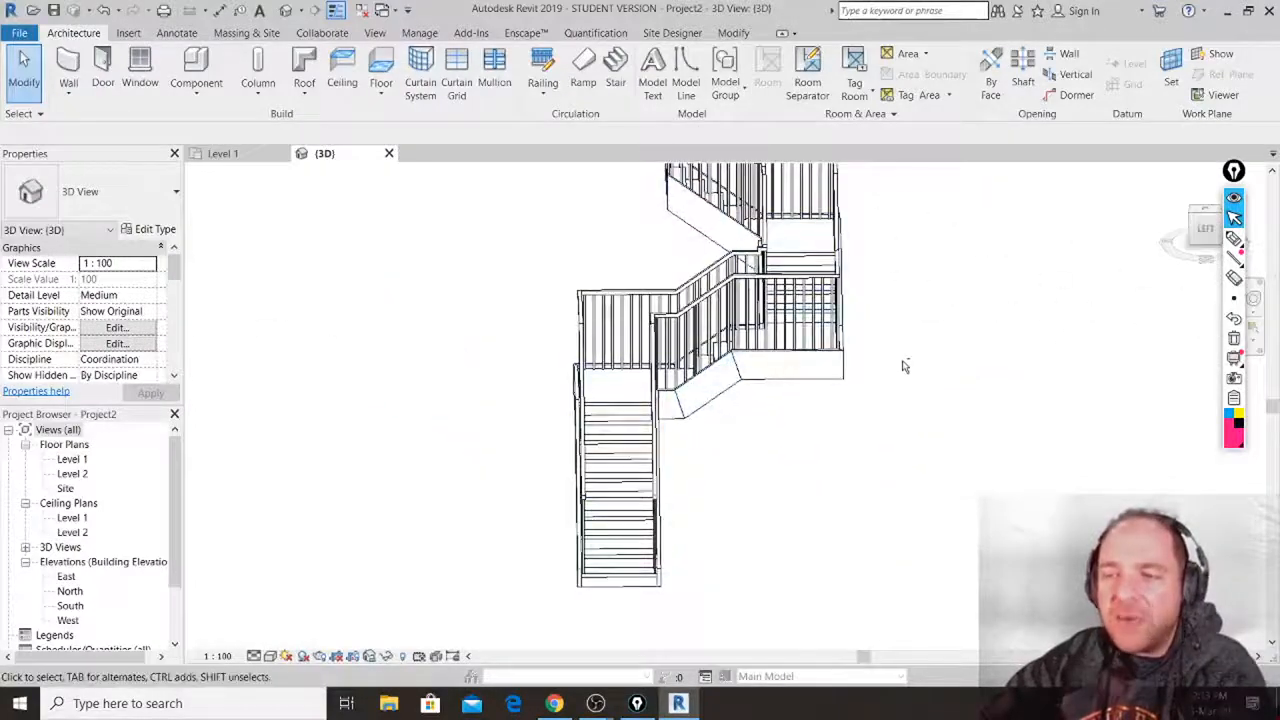
pyautogui.keyDown('shift'); pyautogui.moveTo(903, 366); pyautogui.dragTo(763, 335, button='middle'); pyautogui.keyUp('shift')
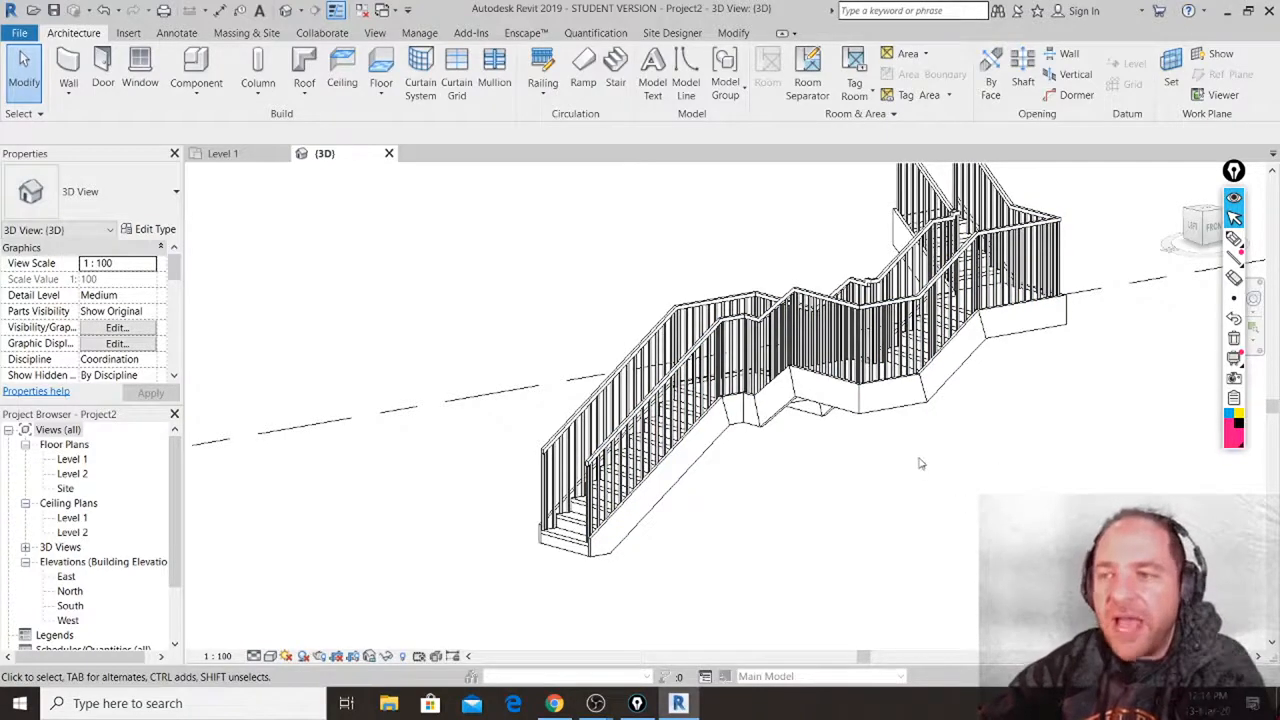
pyautogui.keyDown('shift'); pyautogui.moveTo(878, 446); pyautogui.dragTo(850, 535, button='middle'); pyautogui.keyUp('shift')
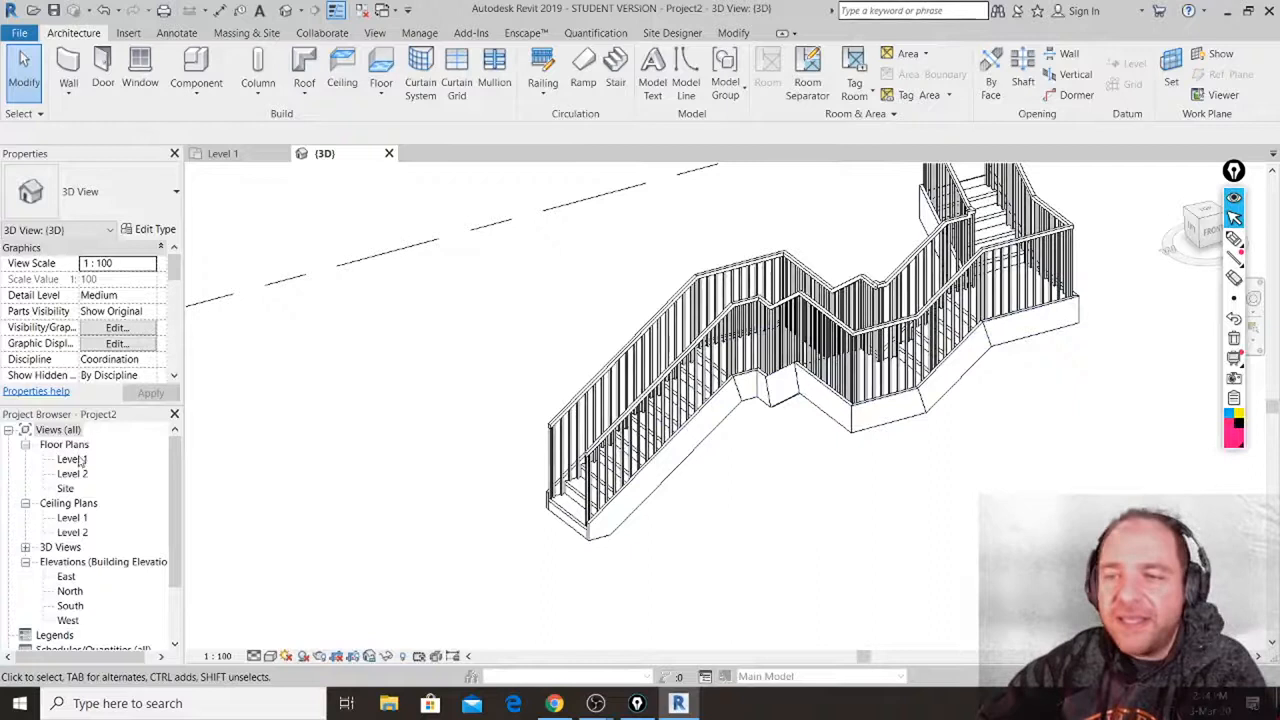
# Return to the Level 1 floor plan and delete the entire stair with its railings, dismissing the warning.
pyautogui.click(238, 155)
pyautogui.scroll(-1, 929, 271)
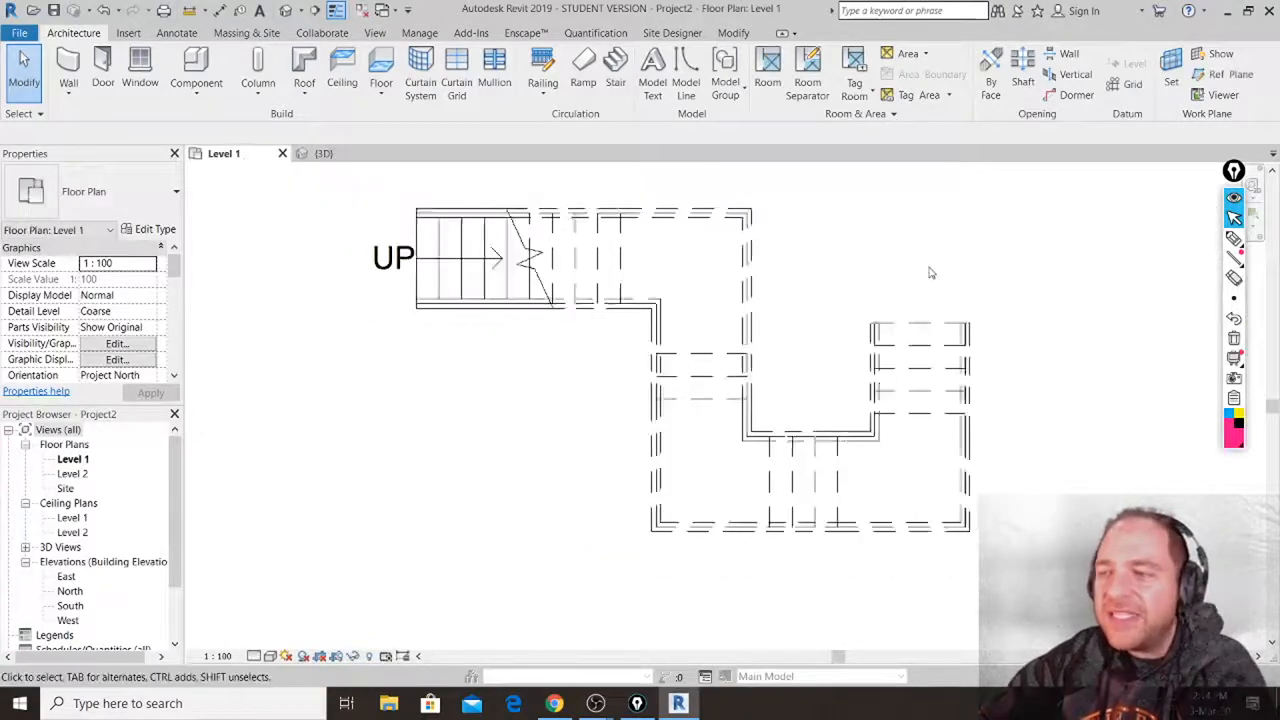
pyautogui.moveTo(984, 206); pyautogui.dragTo(368, 586)
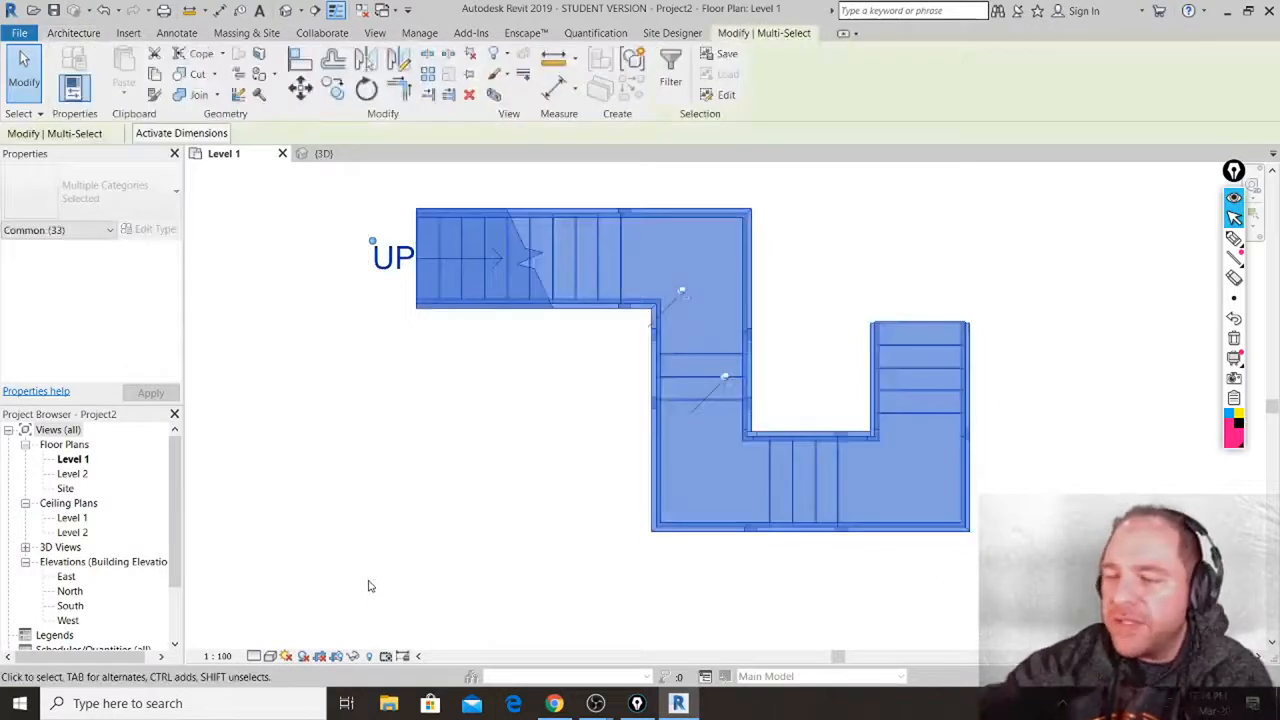
pyautogui.press('Delete')
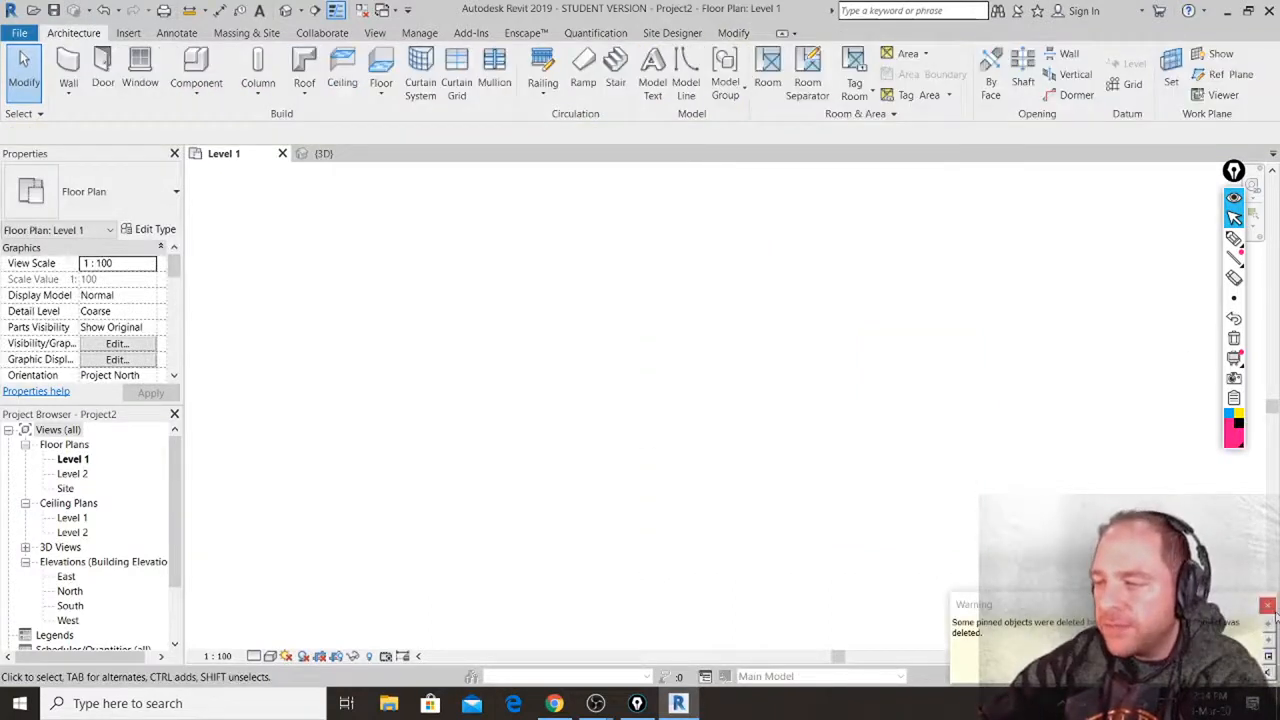
pyautogui.click(1268, 606)
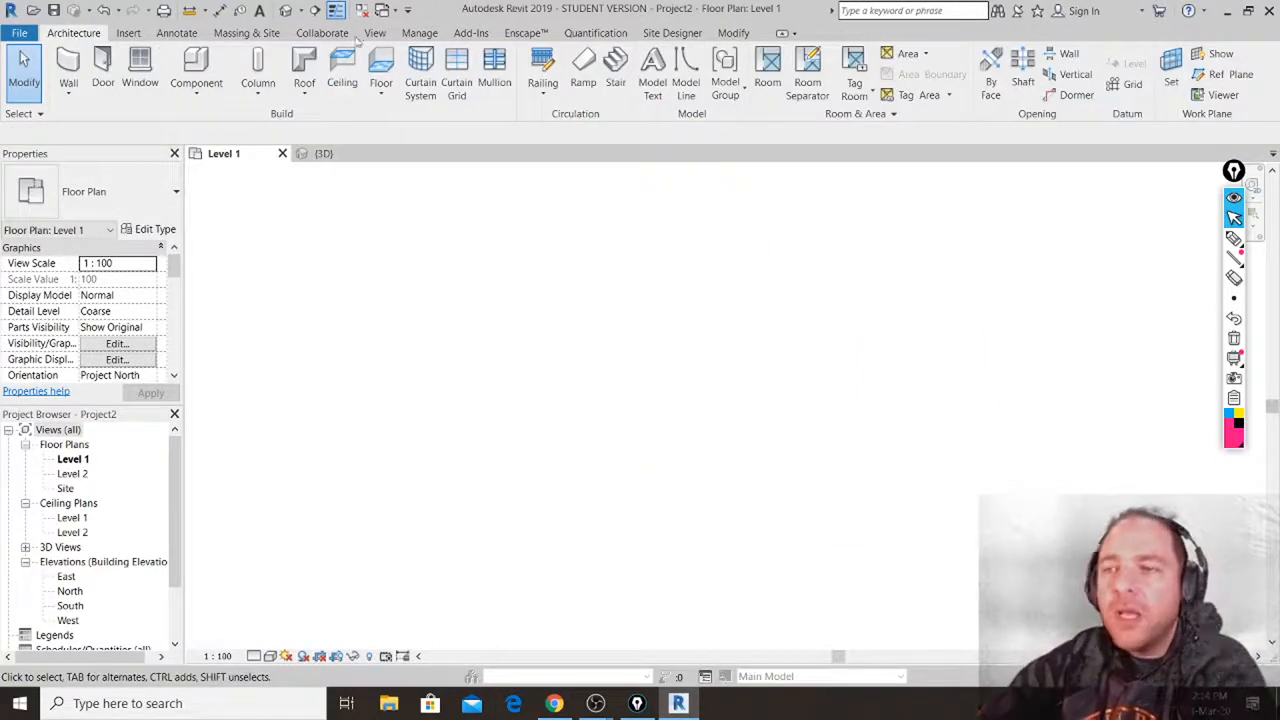
# Start a new stair and draw a straight run horizontally to the right, 1000 mm long with 5 risers and 1000 mm wide.
pyautogui.click(615, 70)
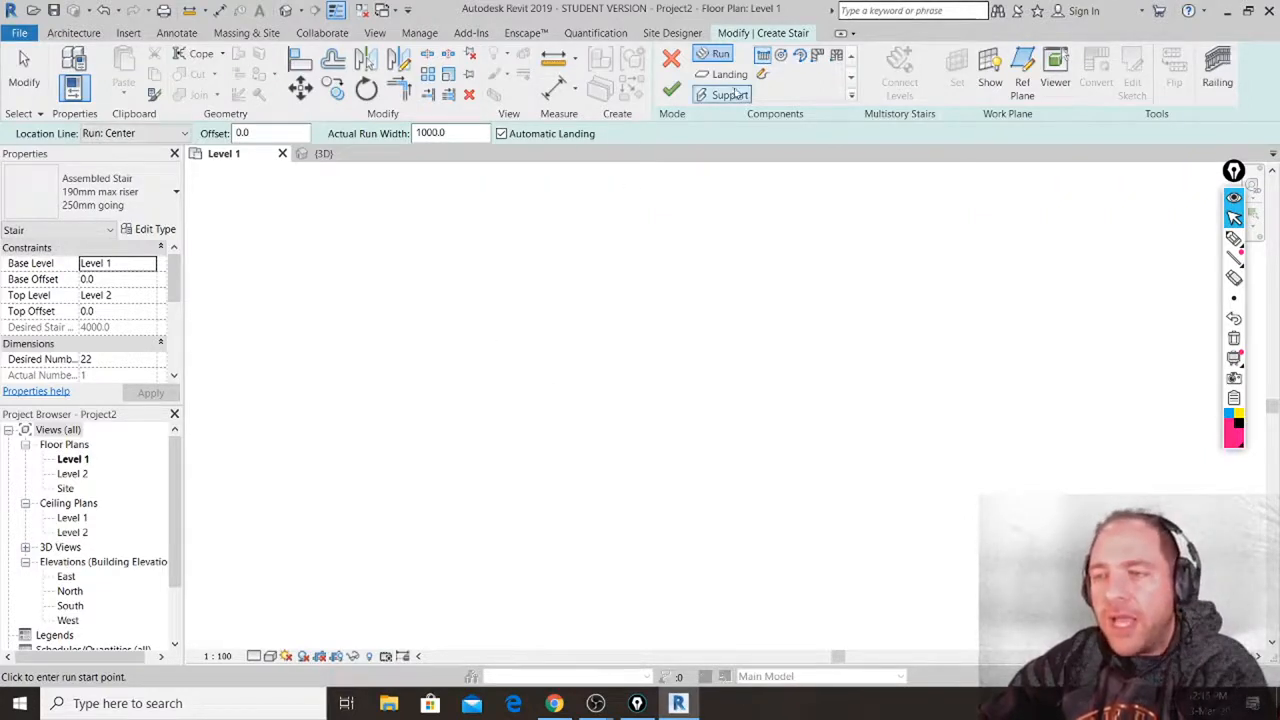
pyautogui.click(506, 364)
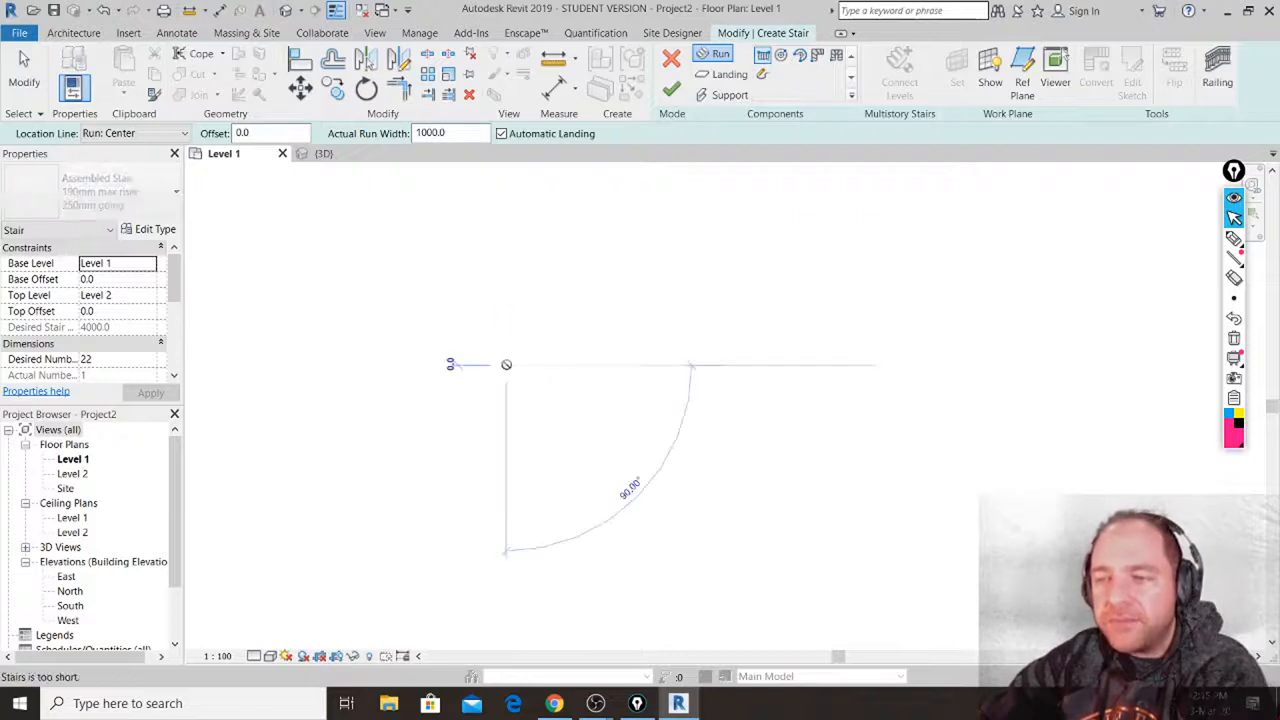
pyautogui.click(609, 364)
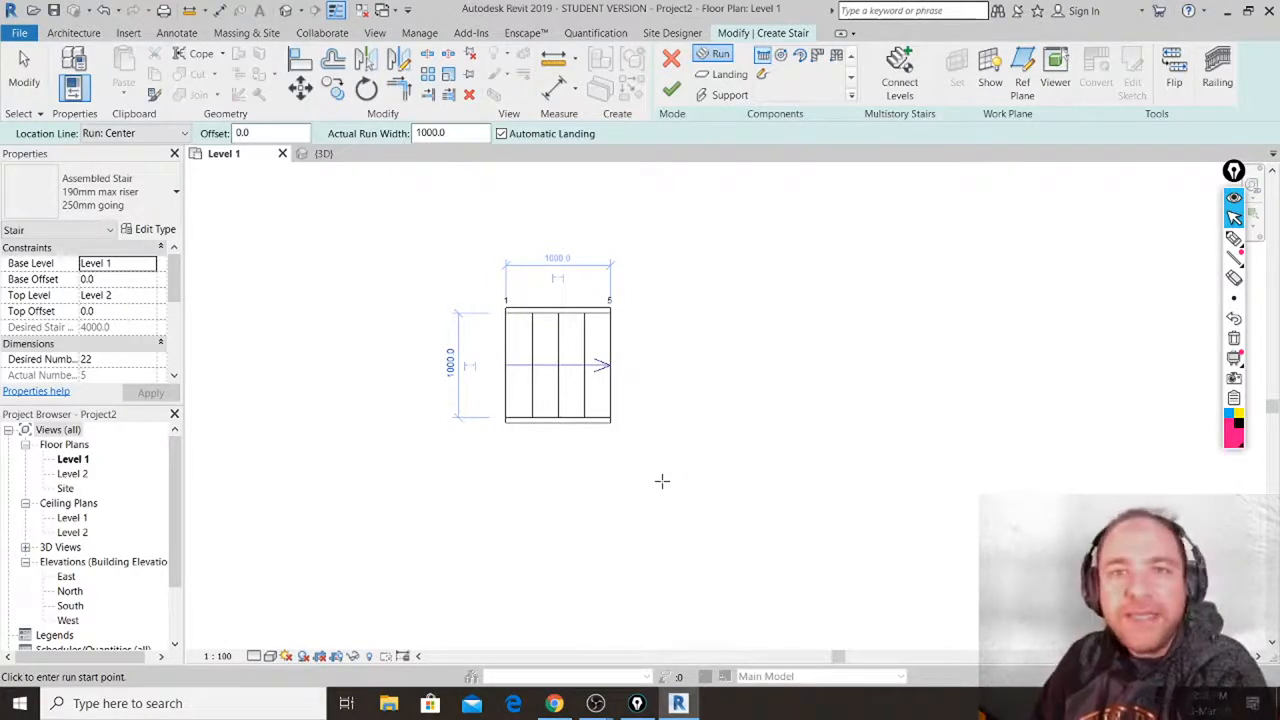
# Try to draw a second run 750 mm long at 45° downward, starting directly on the first run's end riser, and dismiss the warning.
pyautogui.scroll(2, 658, 390)
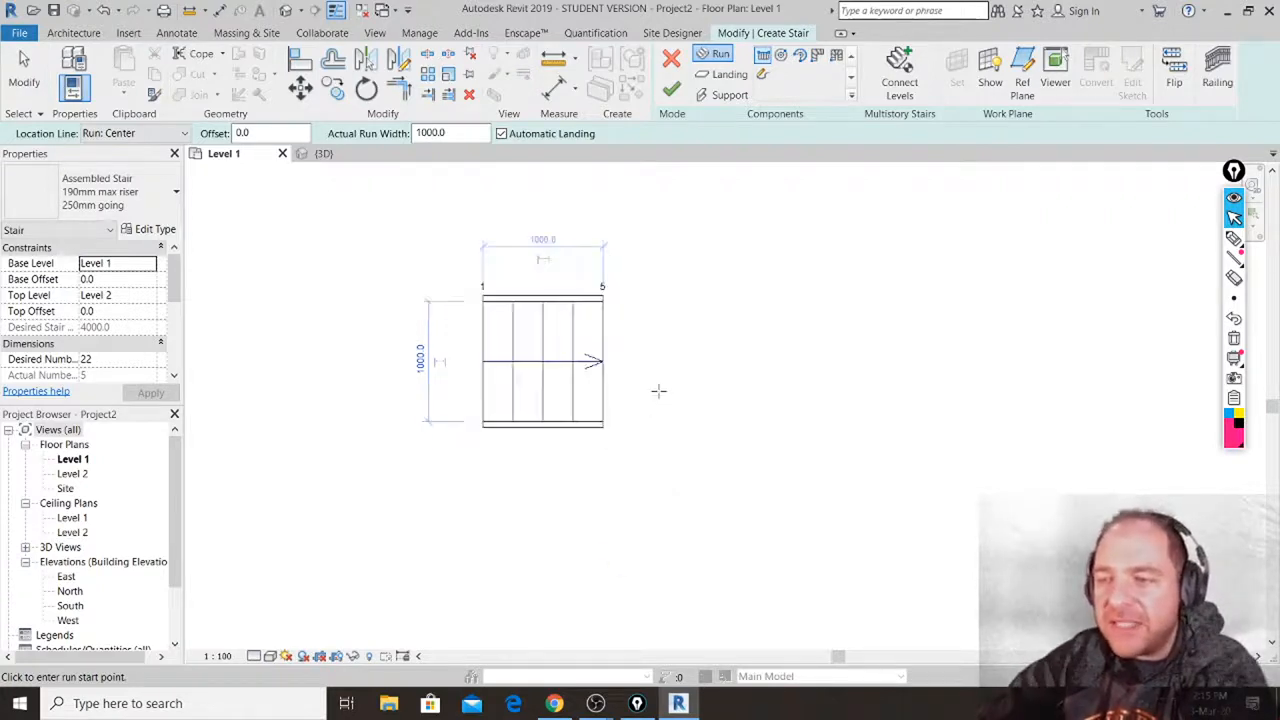
pyautogui.scroll(3, 658, 390)
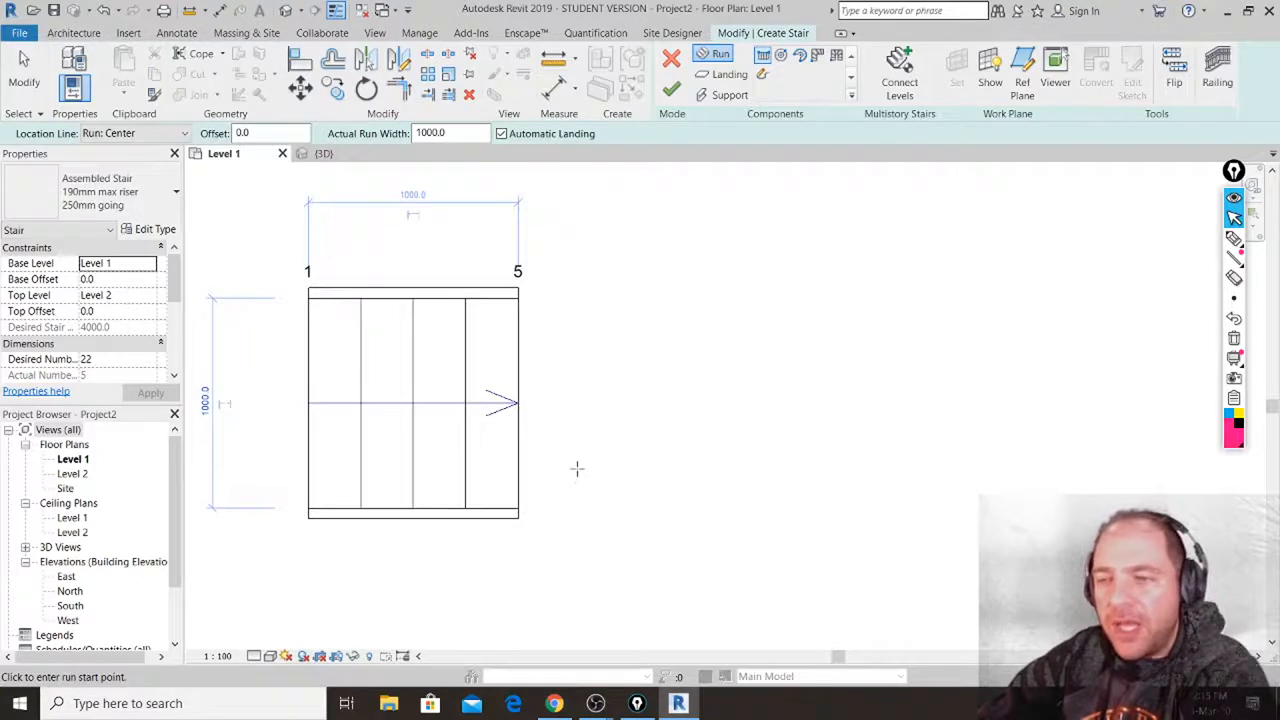
pyautogui.click(518, 445)
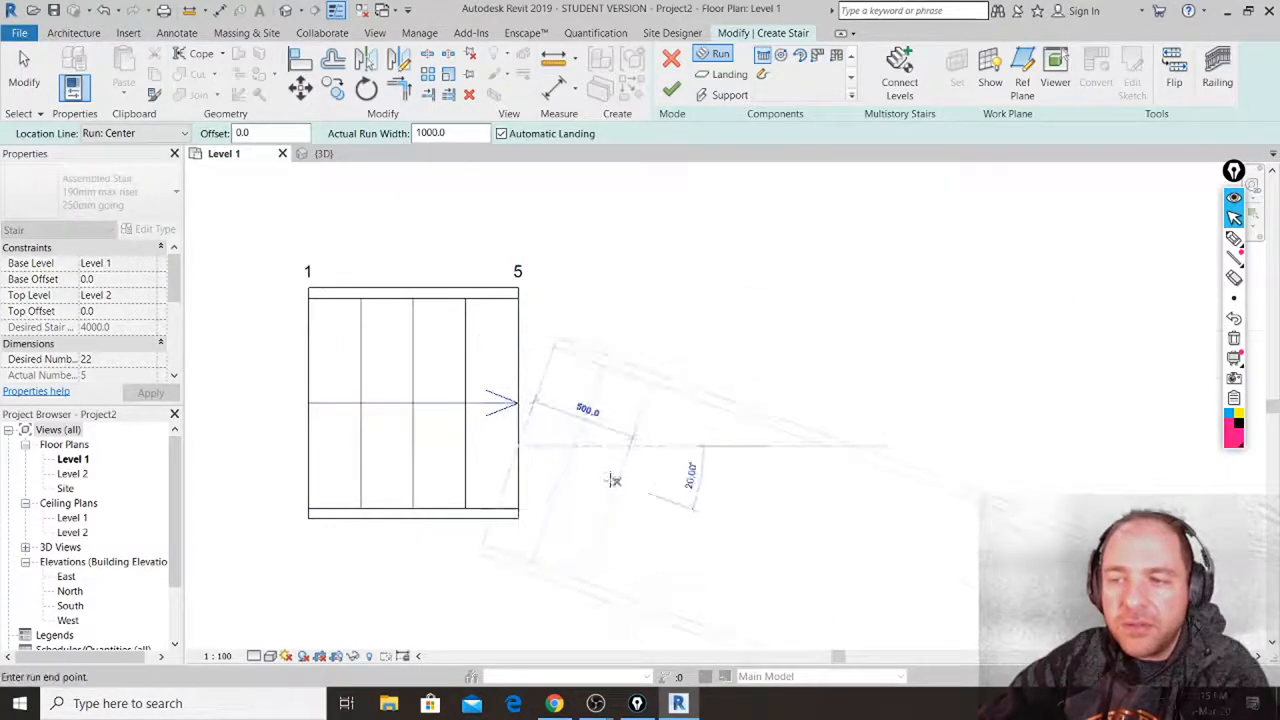
pyautogui.scroll(-3, 620, 461)
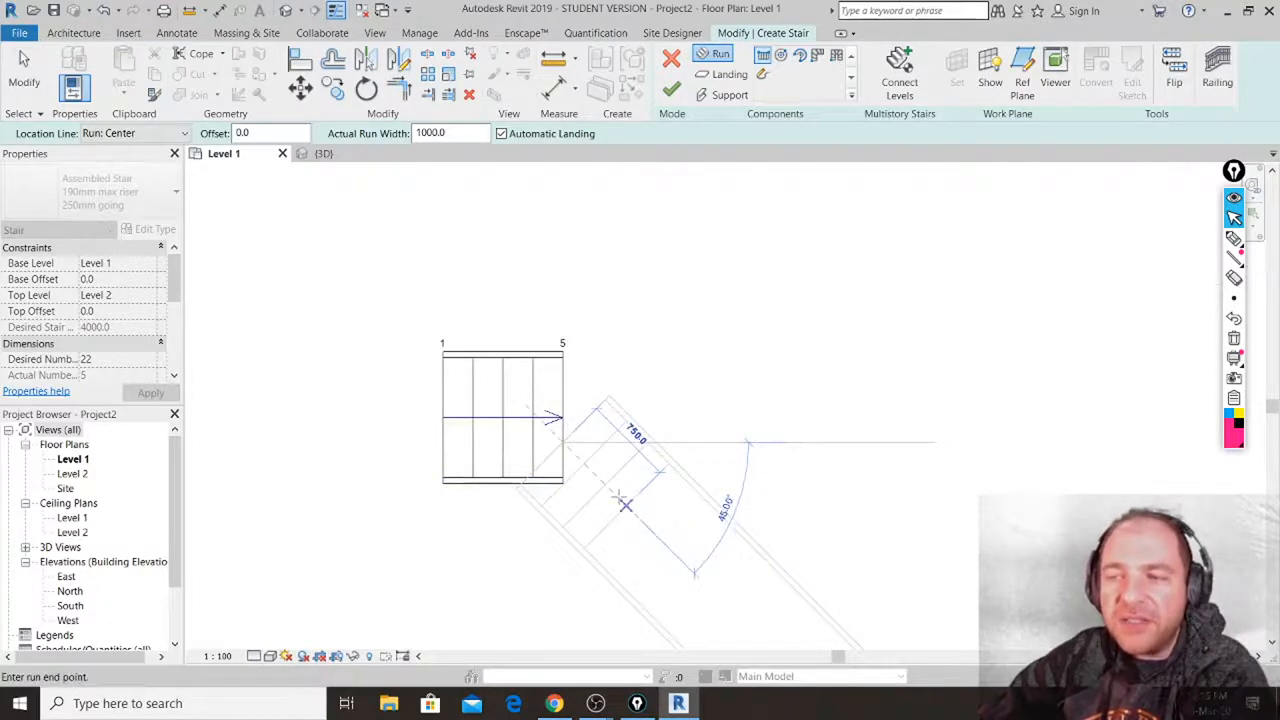
pyautogui.click(625, 505)
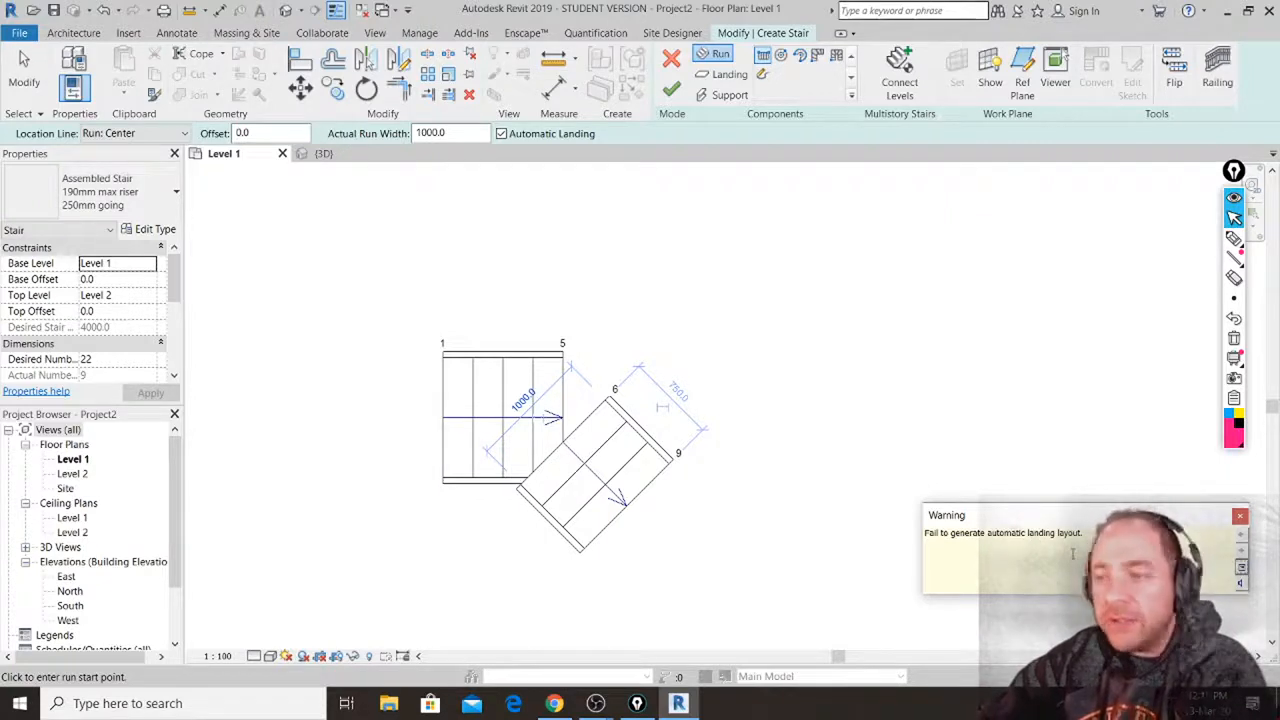
pyautogui.click(1240, 517)
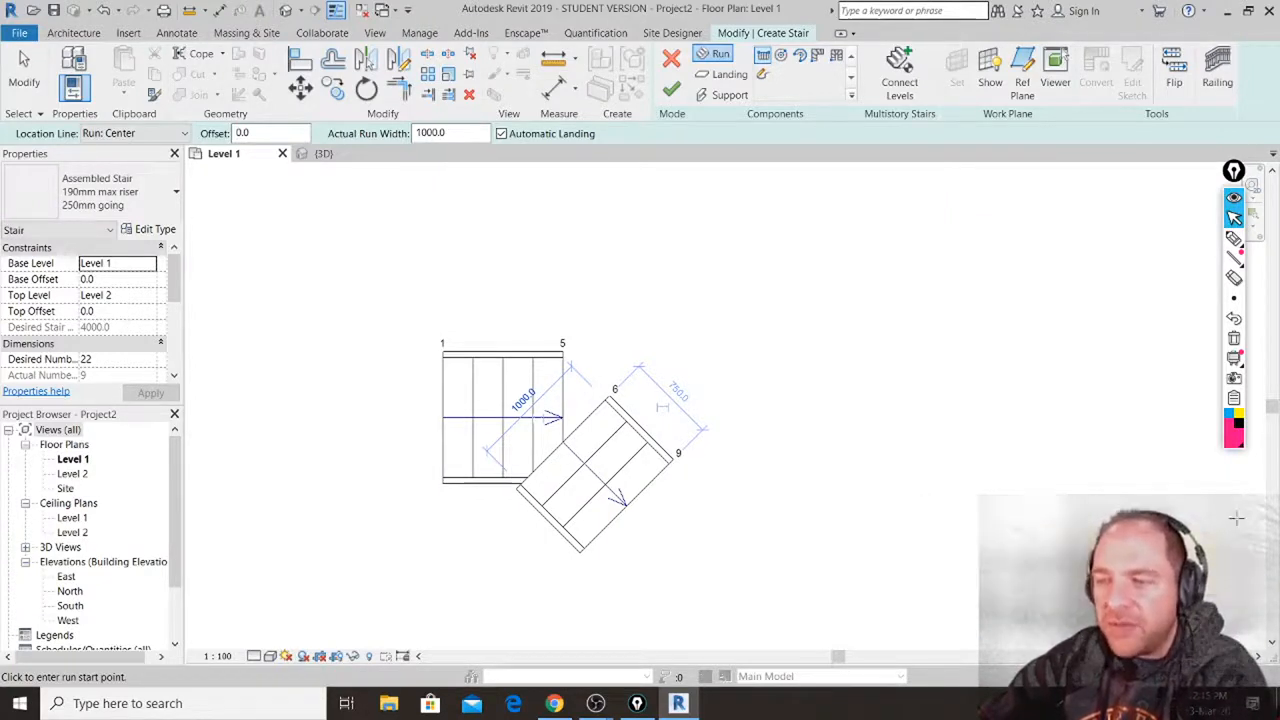
# Trace the crossing landing outline between risers 5 and 6 with the annotation pen, and clear all marks.
pyautogui.scroll(4, 610, 500)
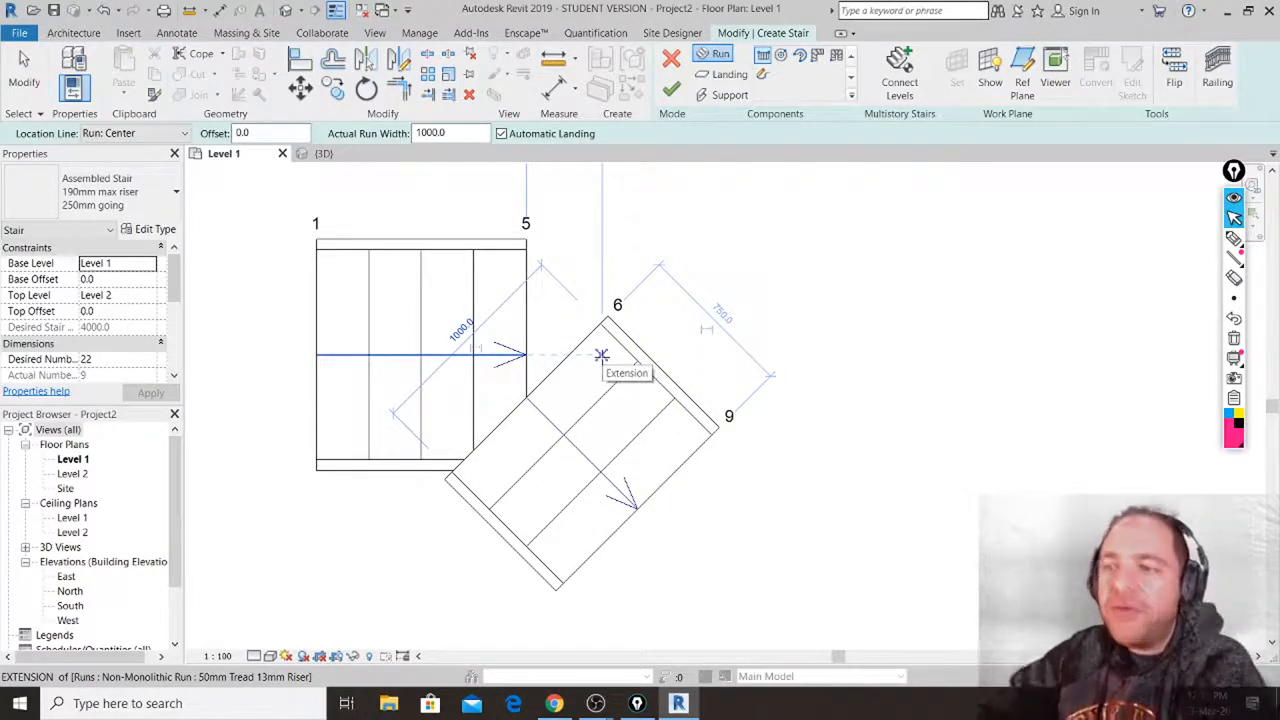
pyautogui.click(1233, 238)
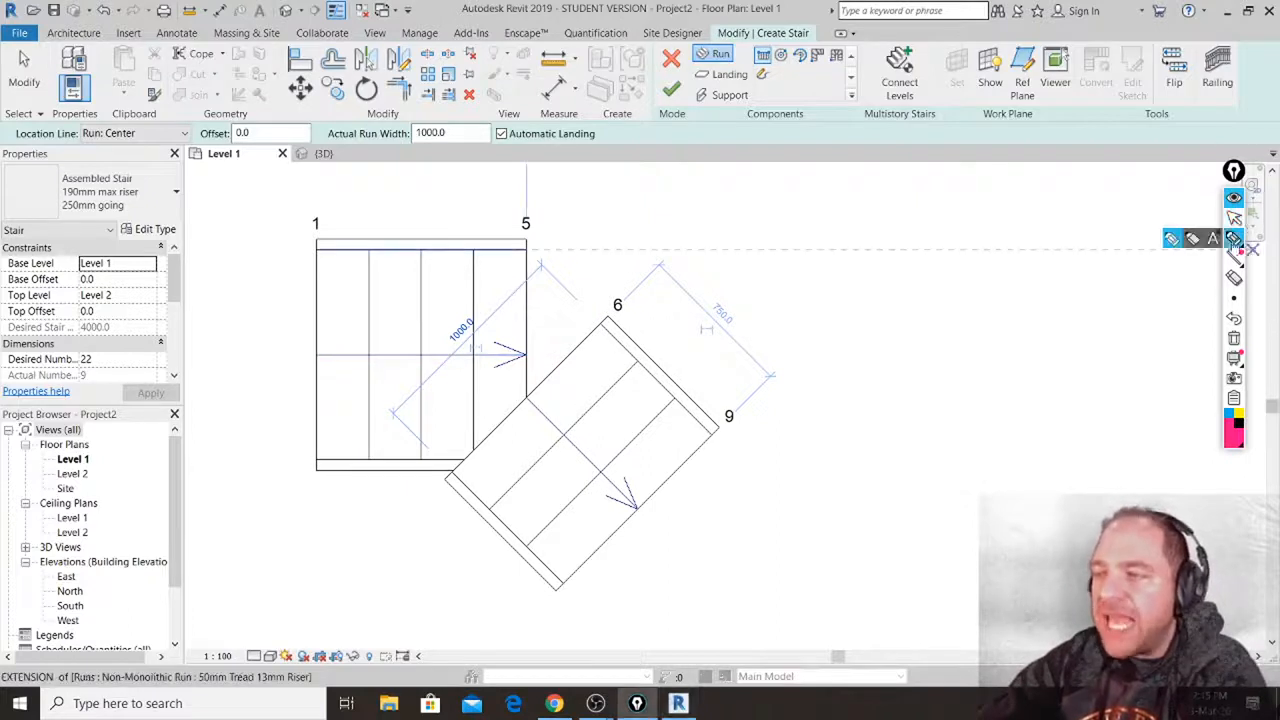
pyautogui.moveTo(525, 240); pyautogui.dragTo(613, 316)
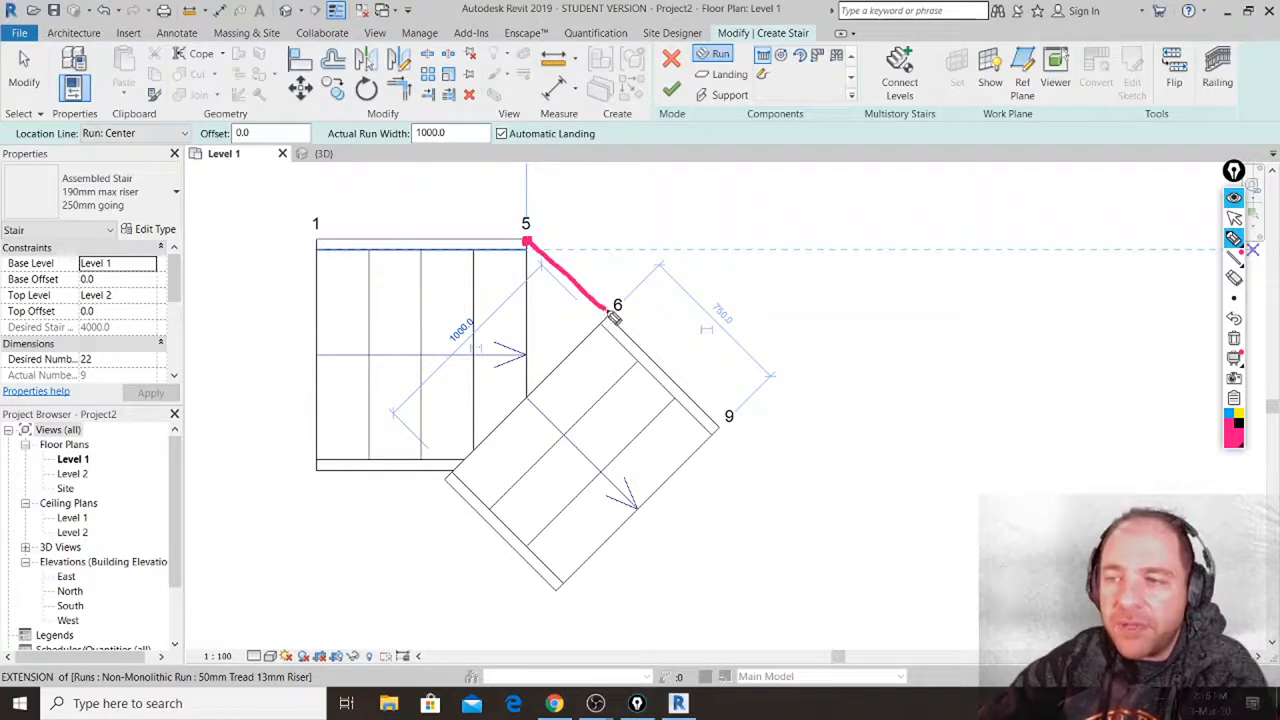
pyautogui.click(521, 474)
pyautogui.moveTo(521, 474); pyautogui.dragTo(445, 478)
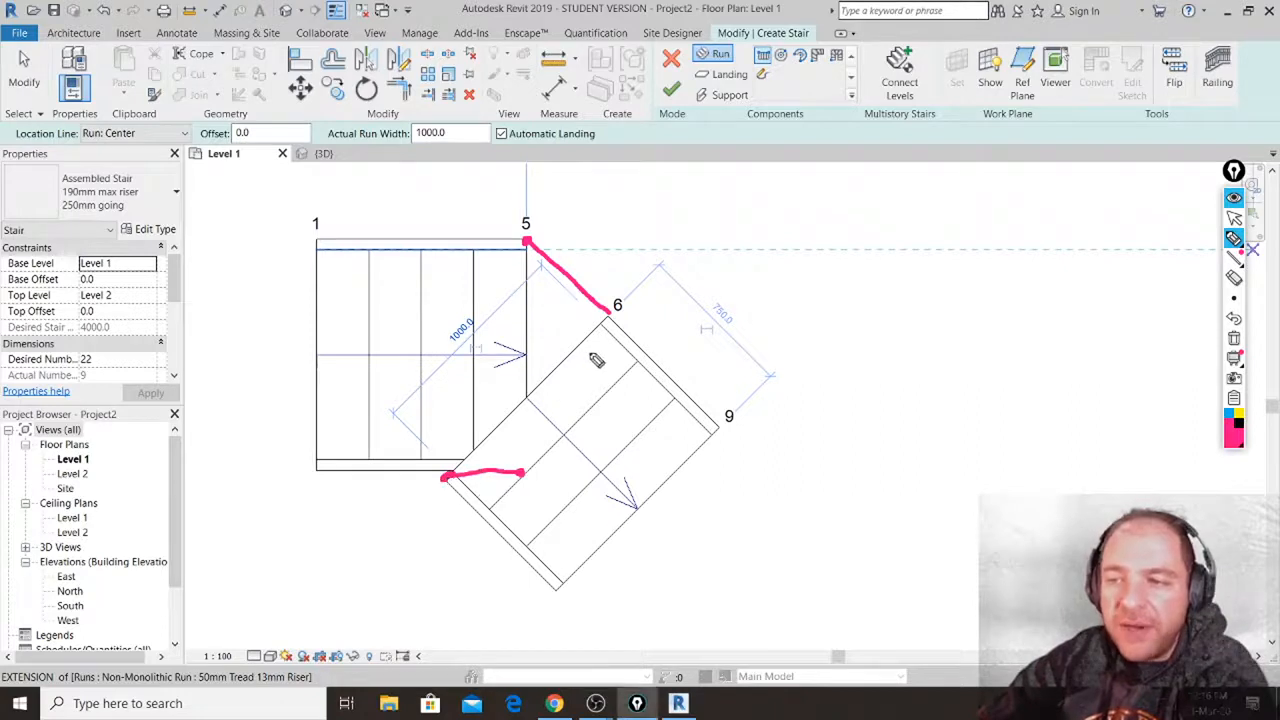
pyautogui.moveTo(616, 321); pyautogui.dragTo(443, 477)
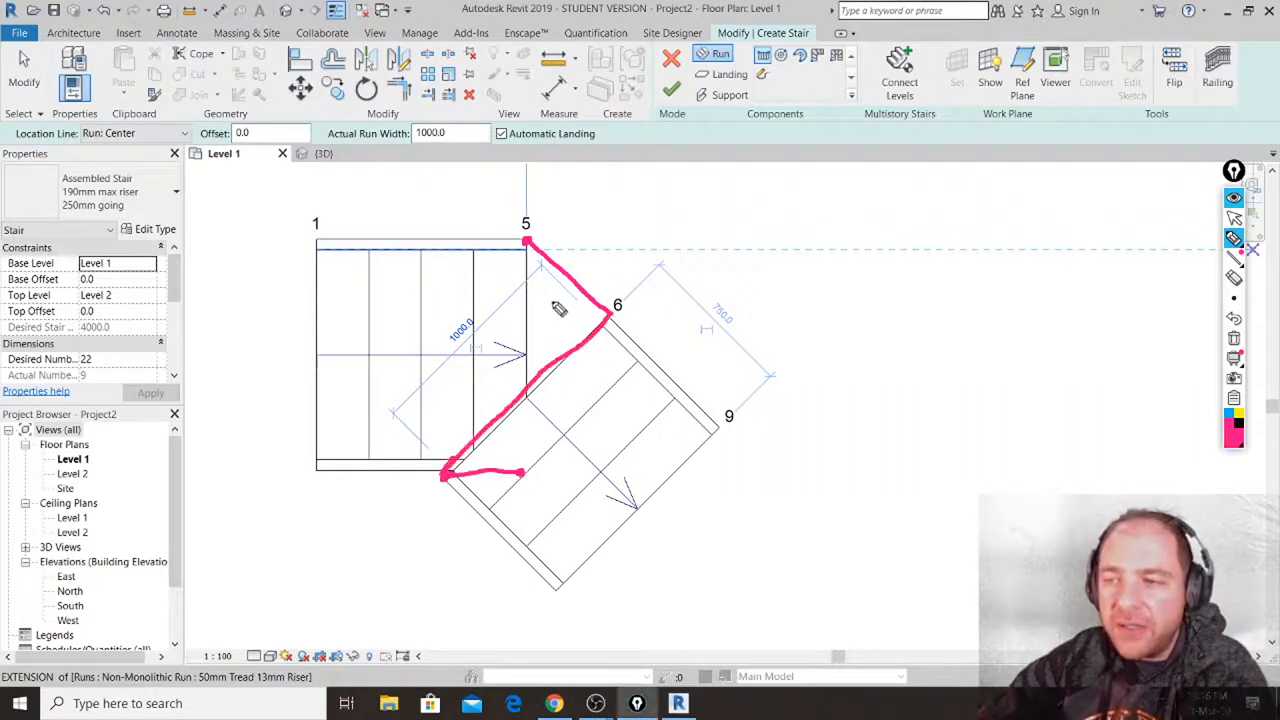
pyautogui.moveTo(529, 266); pyautogui.dragTo(528, 471)
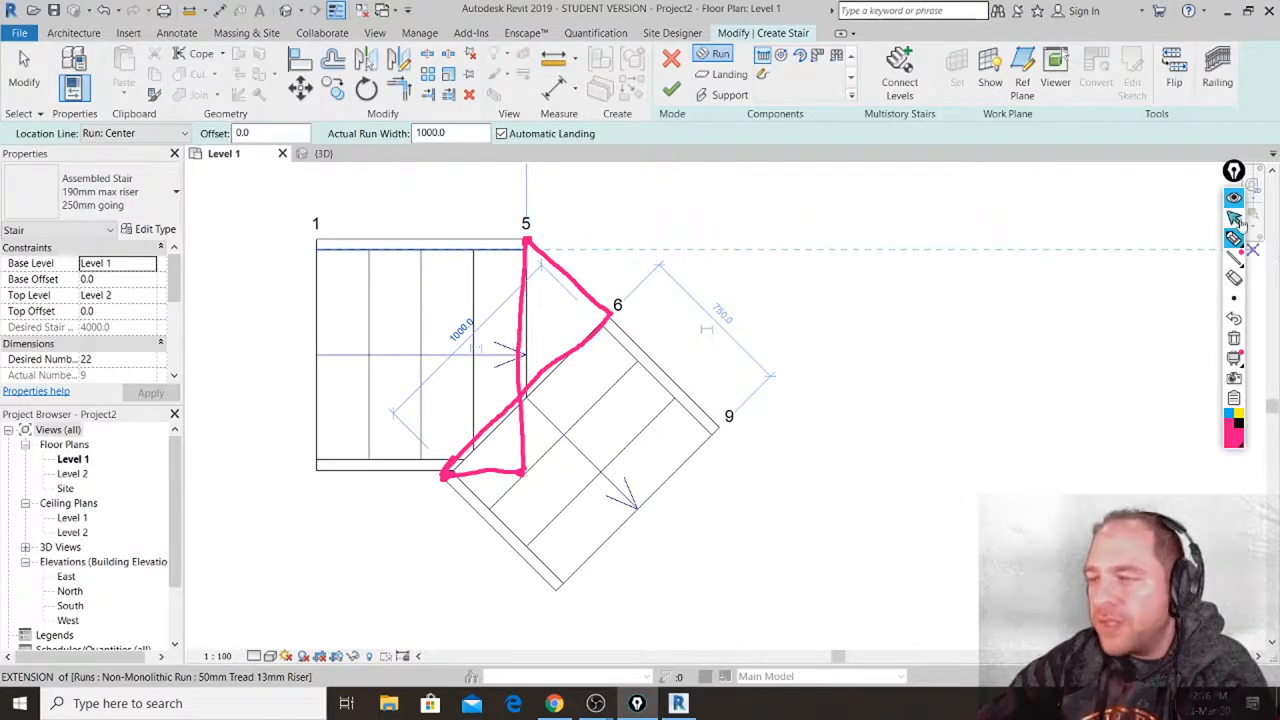
pyautogui.click(1234, 217)
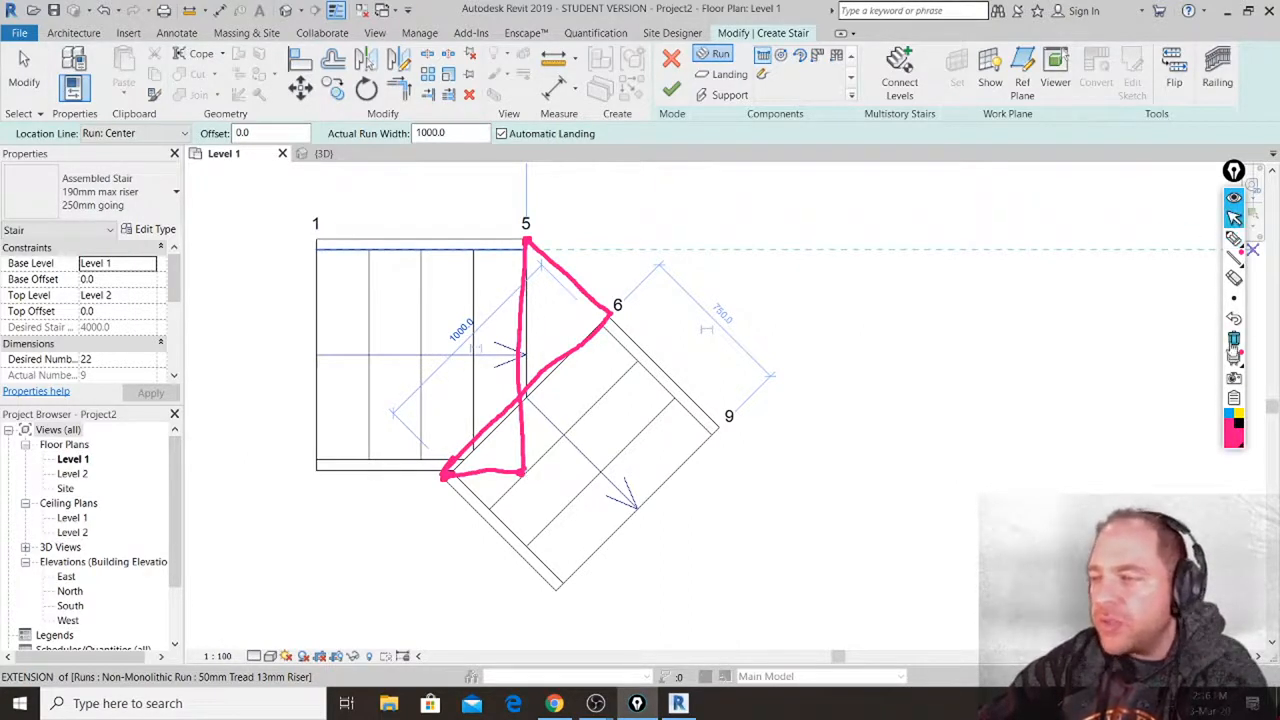
pyautogui.click(1234, 339)
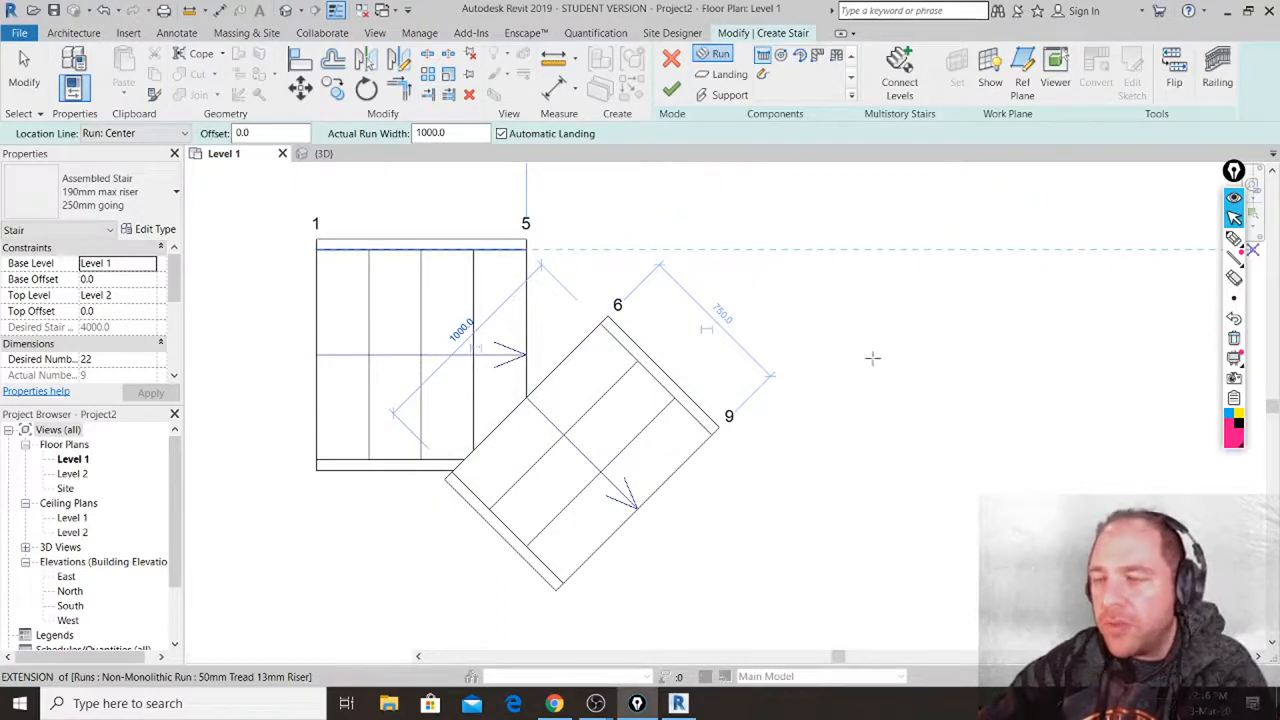
# Leave the Run command, undo back past the current stair, redo once, and cancel stair editing, discarding the changes.
pyautogui.press('Escape')
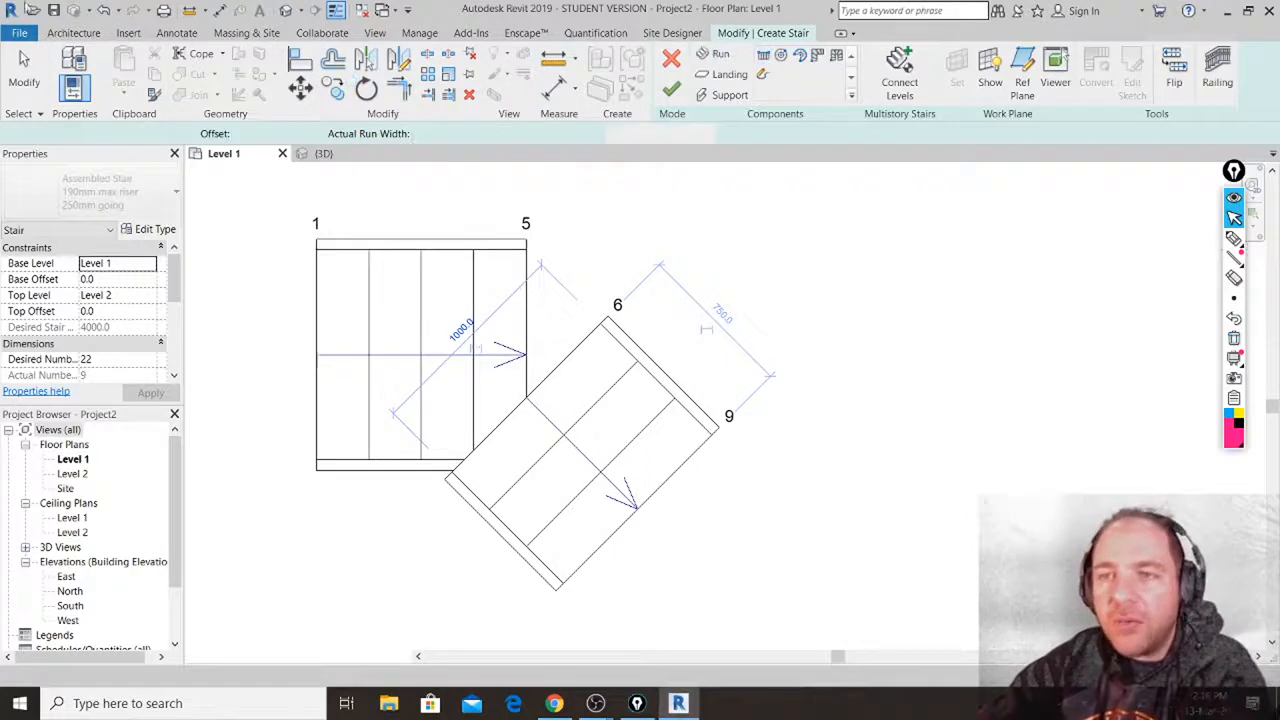
pyautogui.click(104, 9)
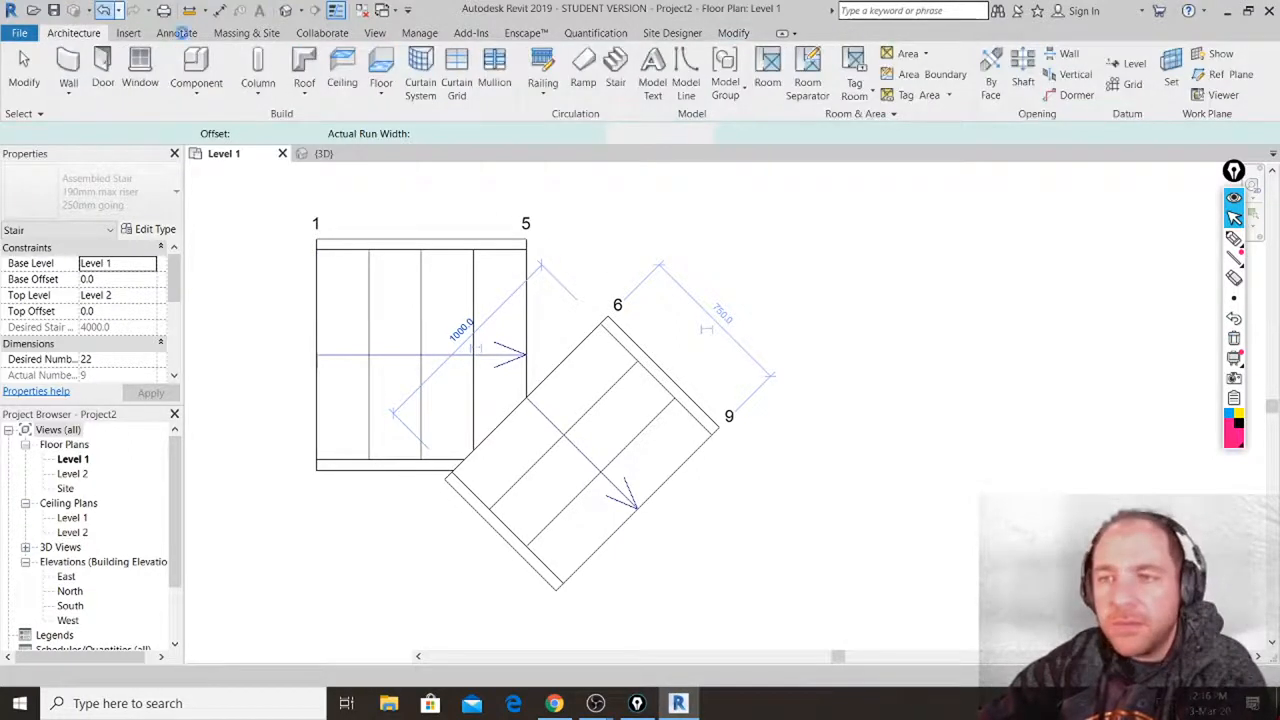
pyautogui.click(108, 12)
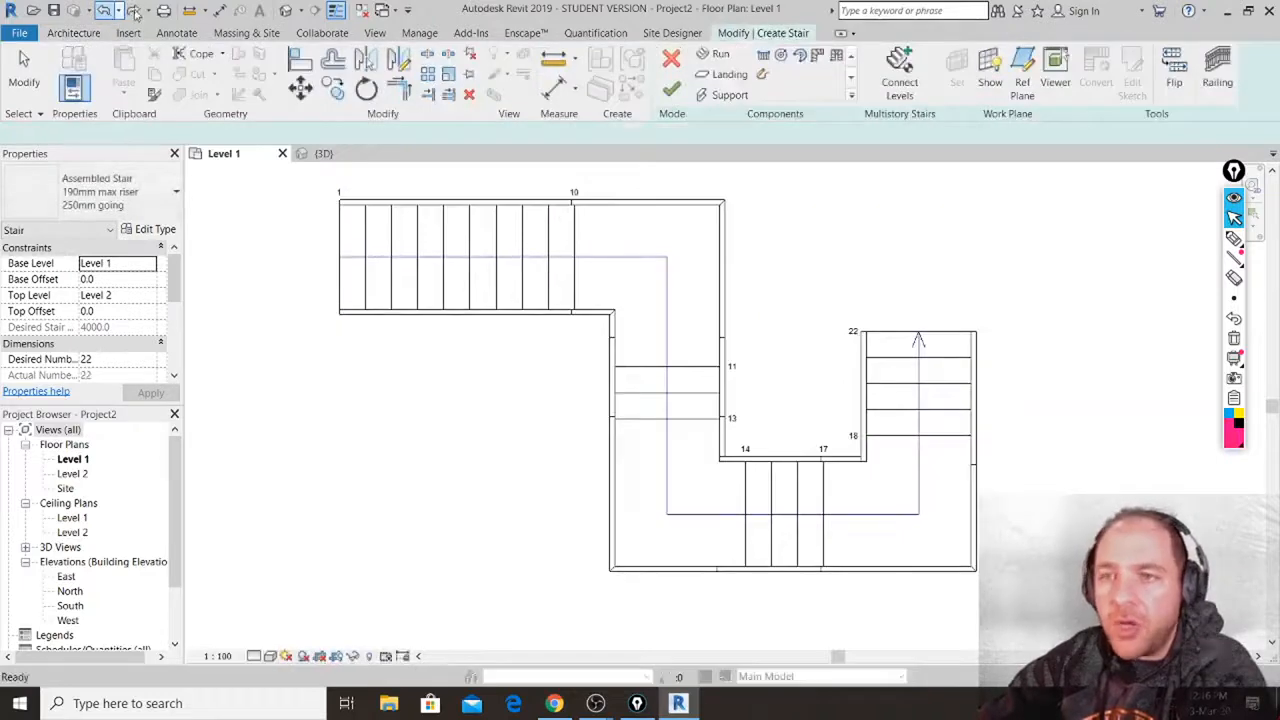
pyautogui.click(135, 12)
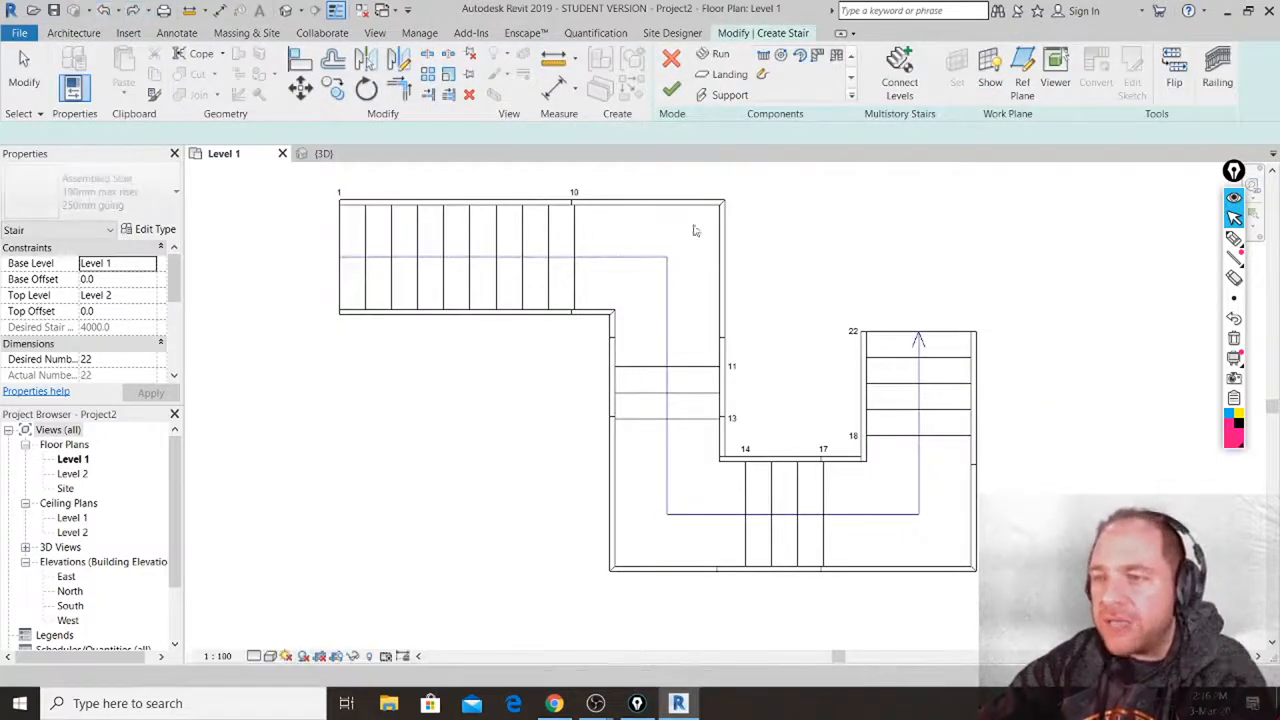
pyautogui.click(671, 58)
pyautogui.click(680, 372)
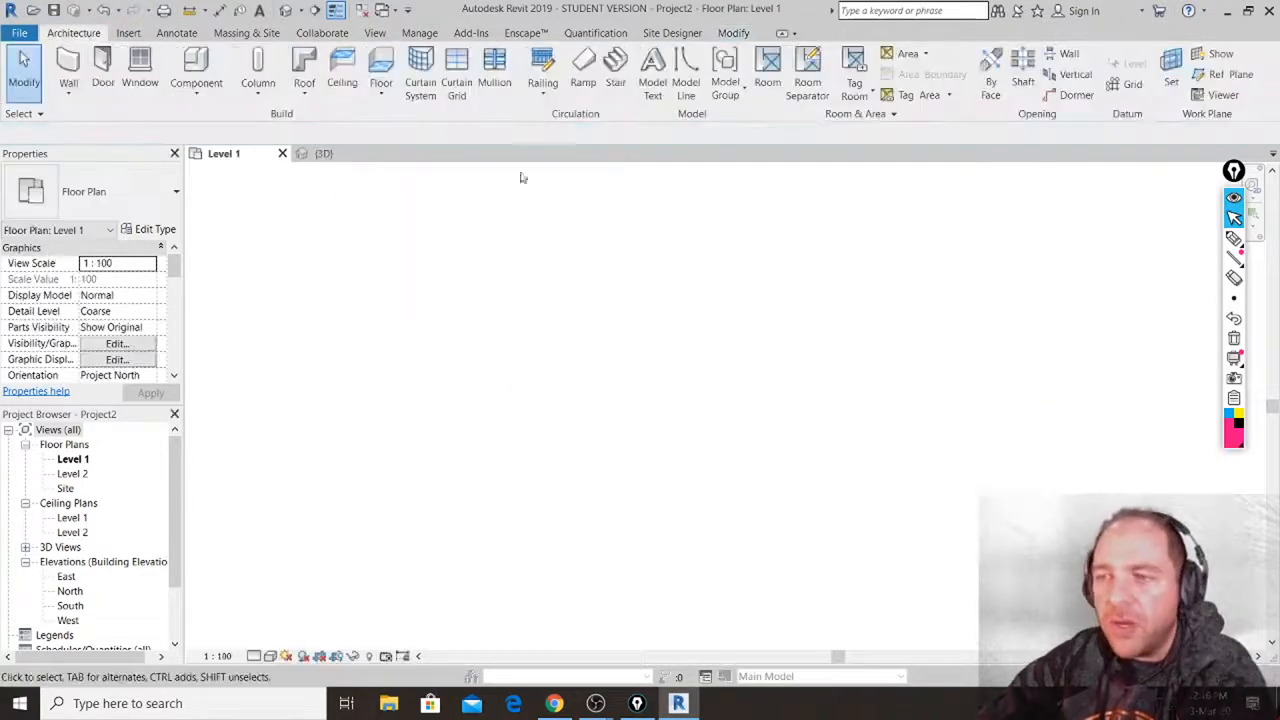
# Start a new stair and draw a horizontal straight run to the right, 750 mm long with 4 risers.
pyautogui.click(615, 65)
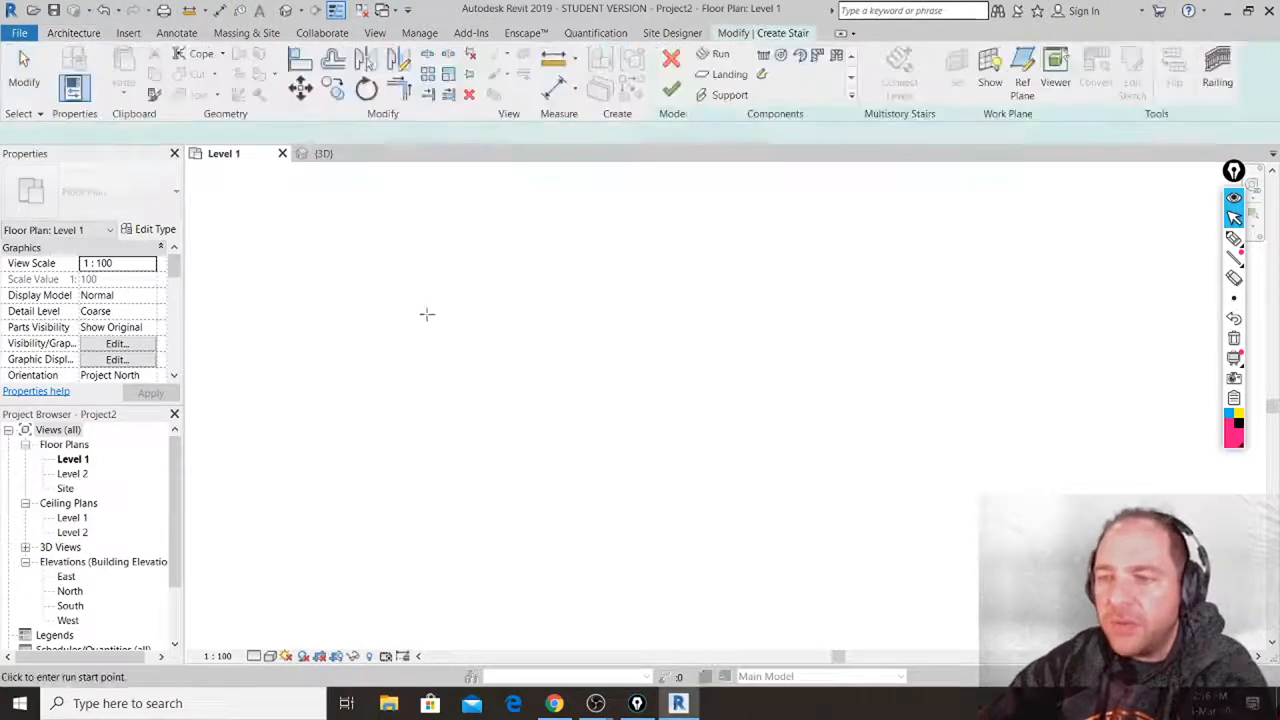
pyautogui.click(426, 321)
pyautogui.click(480, 321)
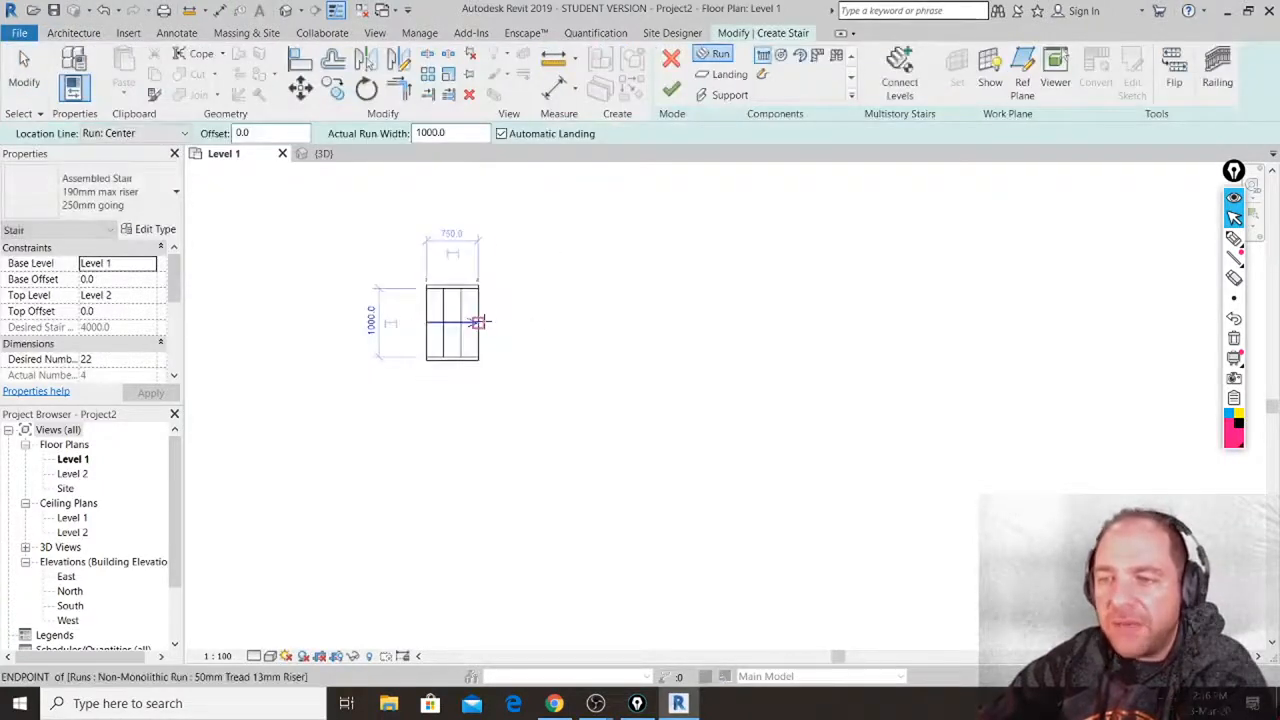
# Start a second straight run on the first run's centre line extension, leaving a short gap beyond its end for the landing.
pyautogui.scroll(3, 490, 333)
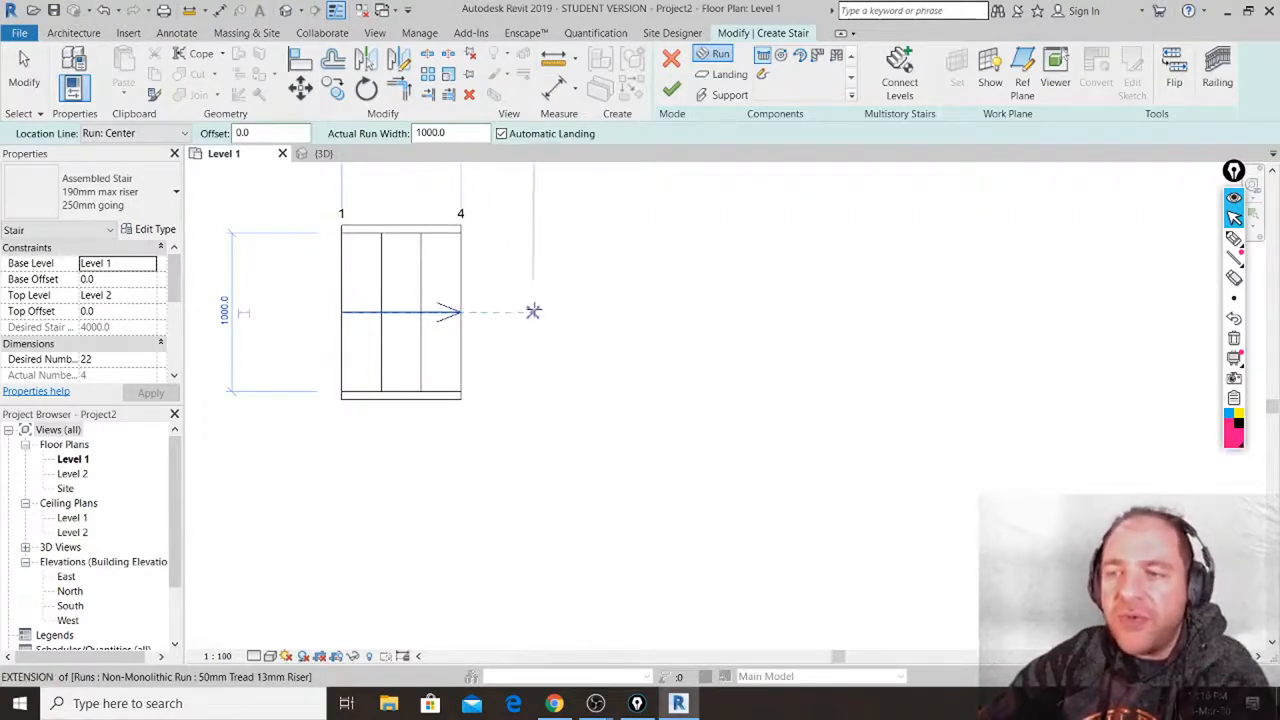
pyautogui.click(533, 311)
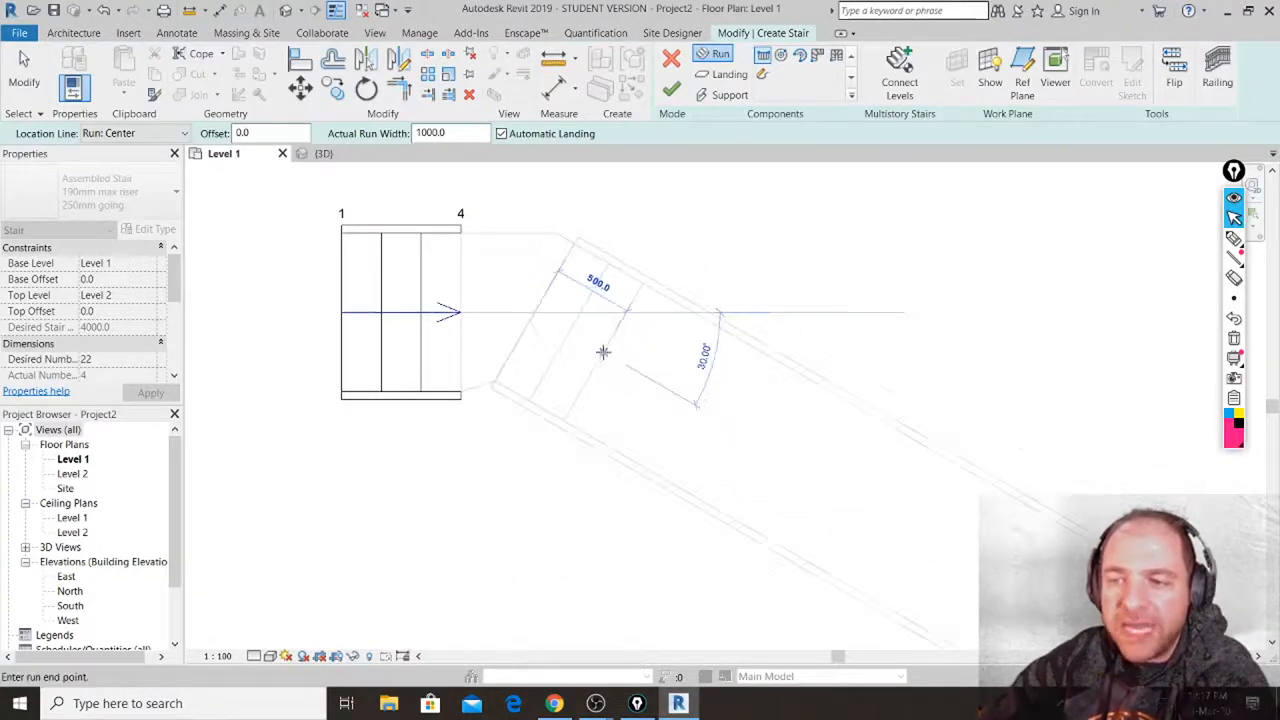
pyautogui.scroll(3, 603, 351)
pyautogui.moveTo(590, 368); pyautogui.dragTo(811, 410, button='middle')
pyautogui.scroll(3, 811, 410)
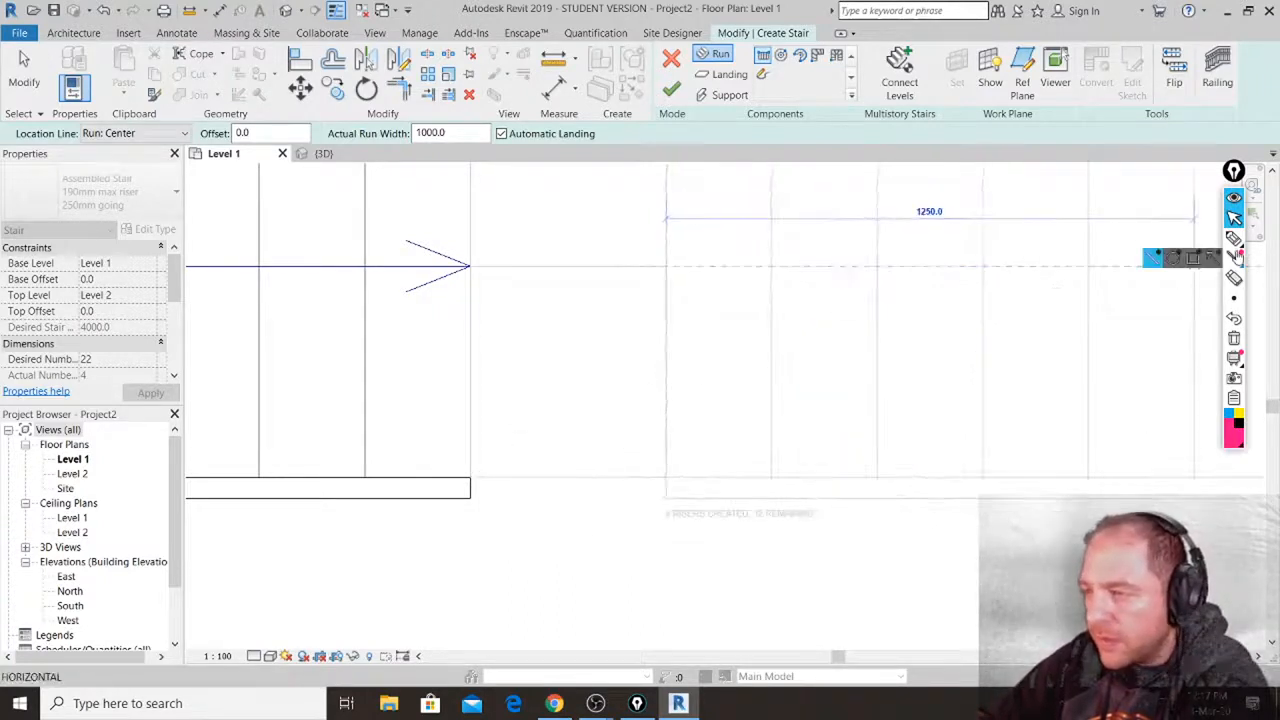
# Circle the landing's lower edge between the two runs with the annotation pen, and clear the mark.
pyautogui.click(1236, 243)
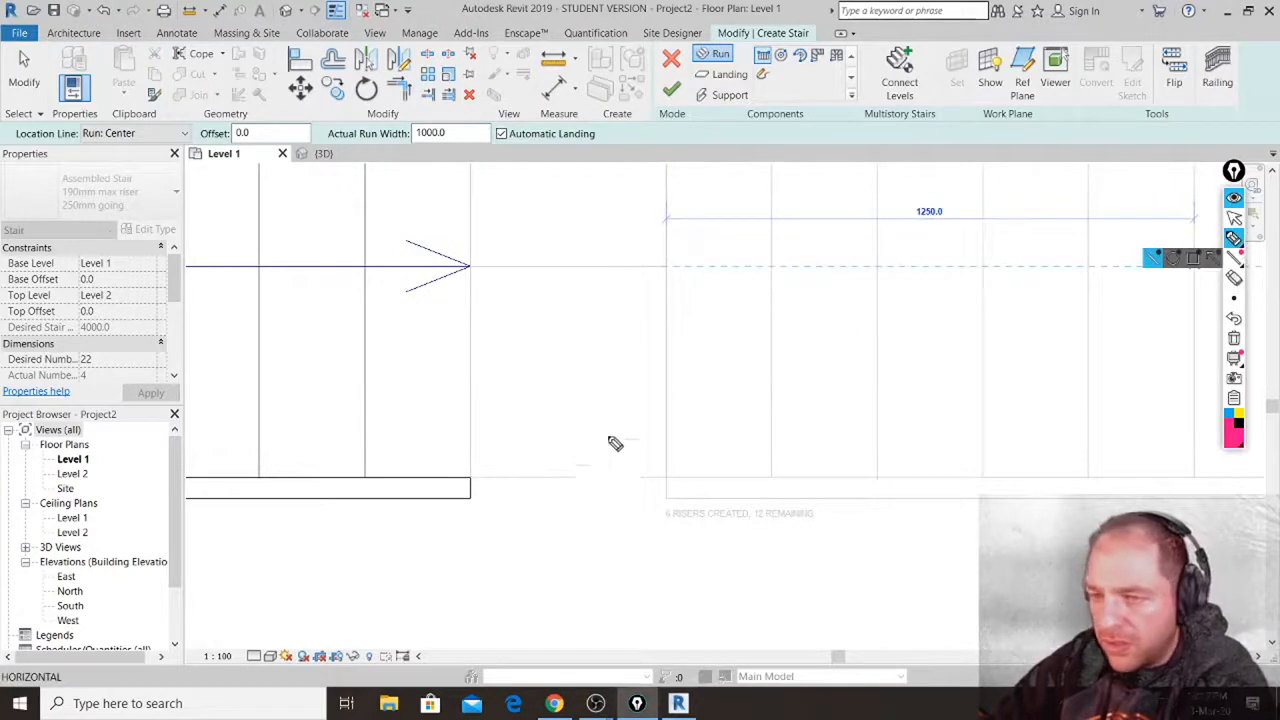
pyautogui.moveTo(481, 418)
pyautogui.mouseDown()
pyautogui.moveTo(454, 523)
pyautogui.moveTo(582, 575)
pyautogui.moveTo(709, 420)
pyautogui.moveTo(480, 423)
pyautogui.mouseUp()
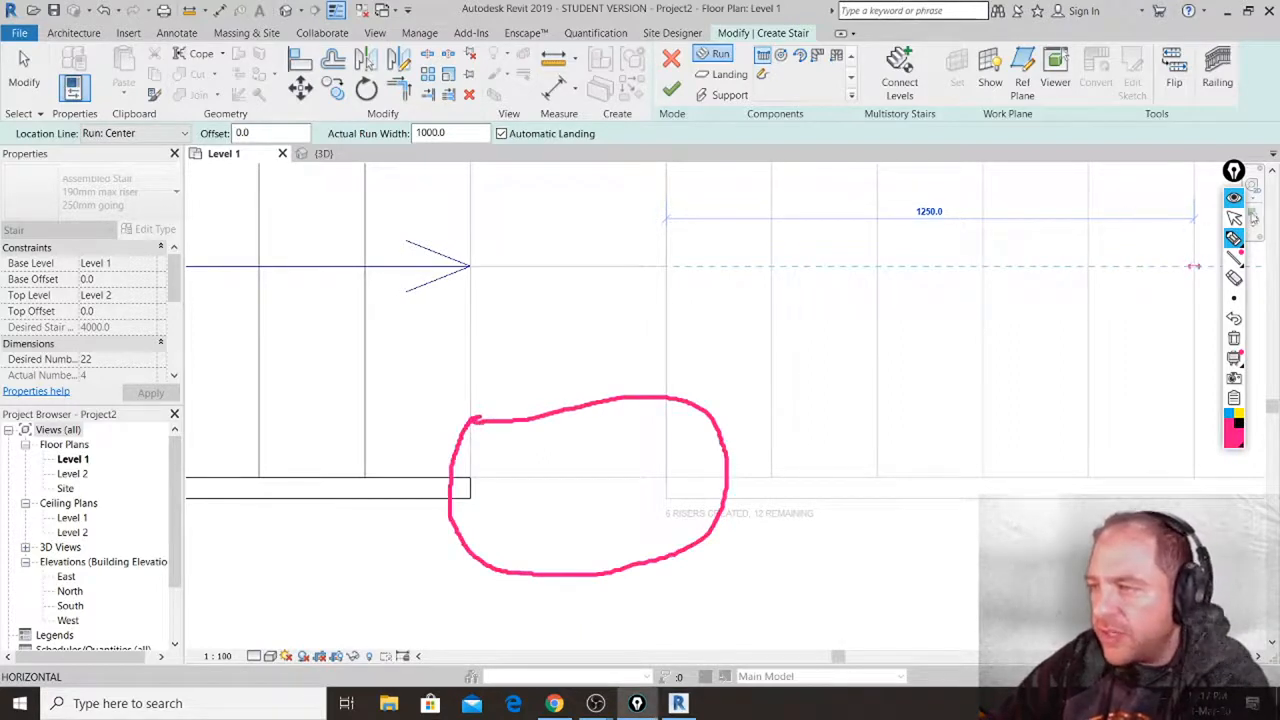
pyautogui.click(1234, 217)
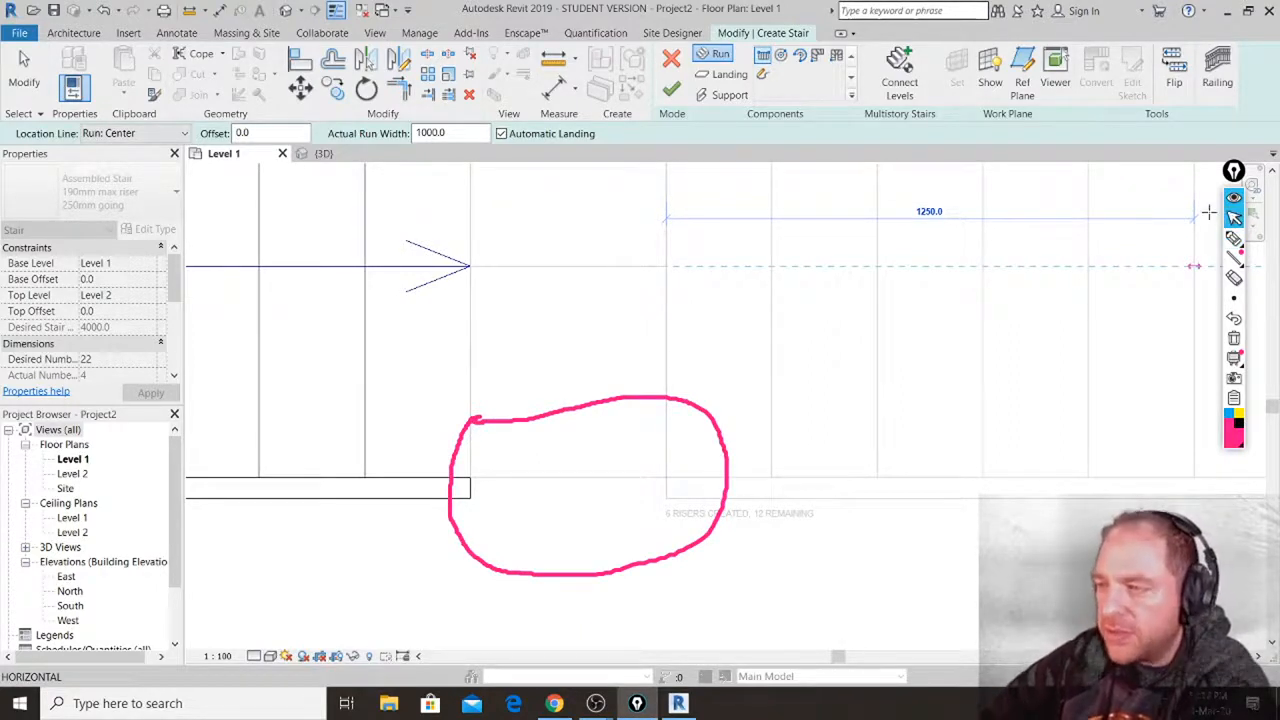
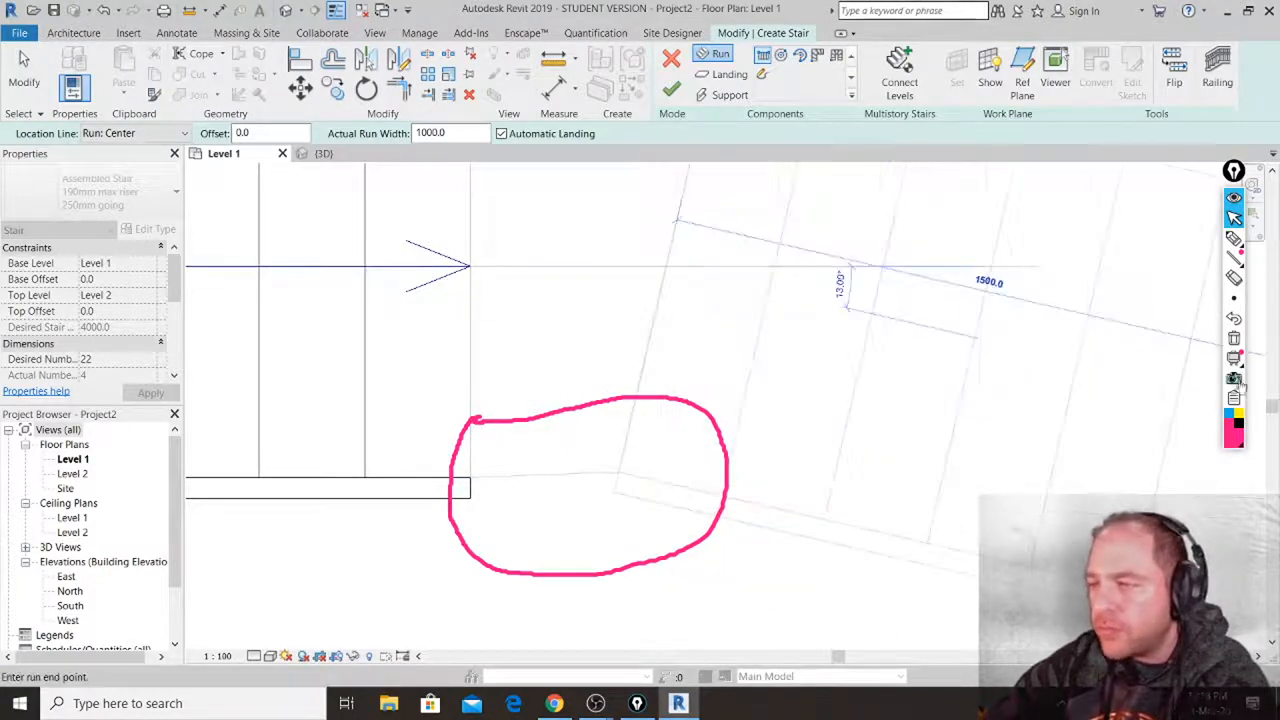
pyautogui.click(1234, 340)
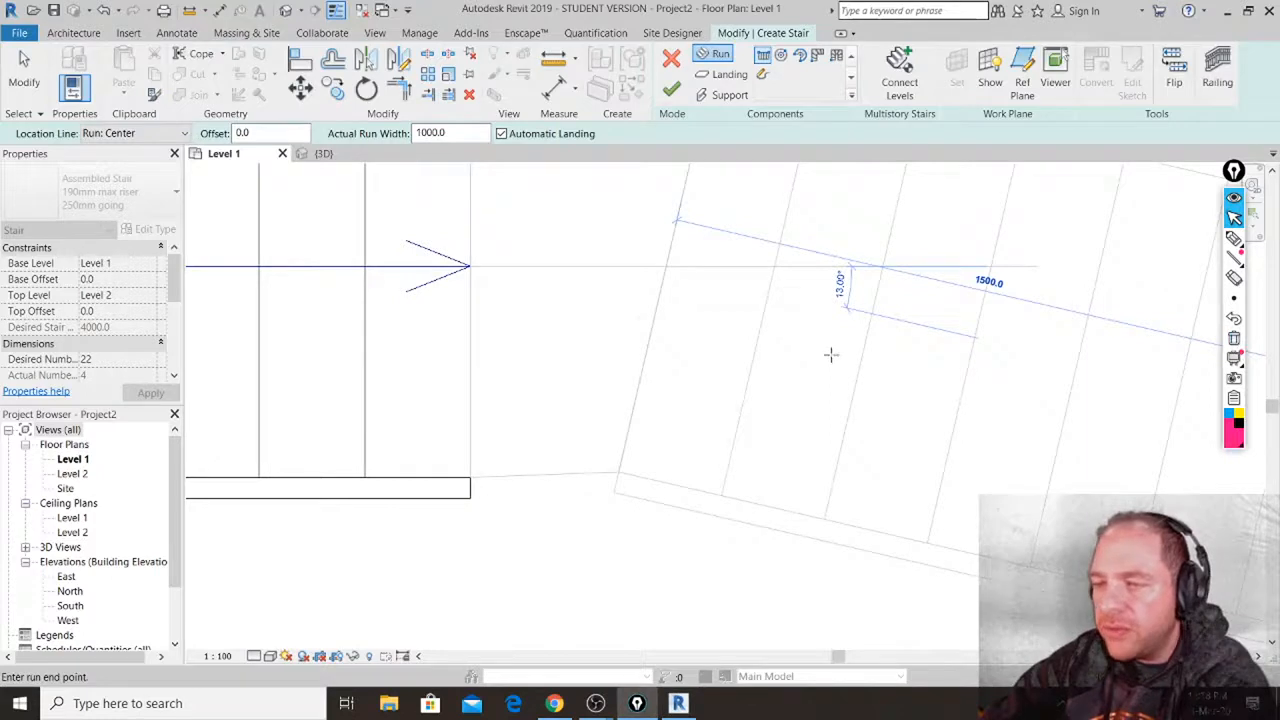
# Finish the second run horizontally in line with the first, 750 mm long with 4 risers.
pyautogui.scroll(3, 835, 390)
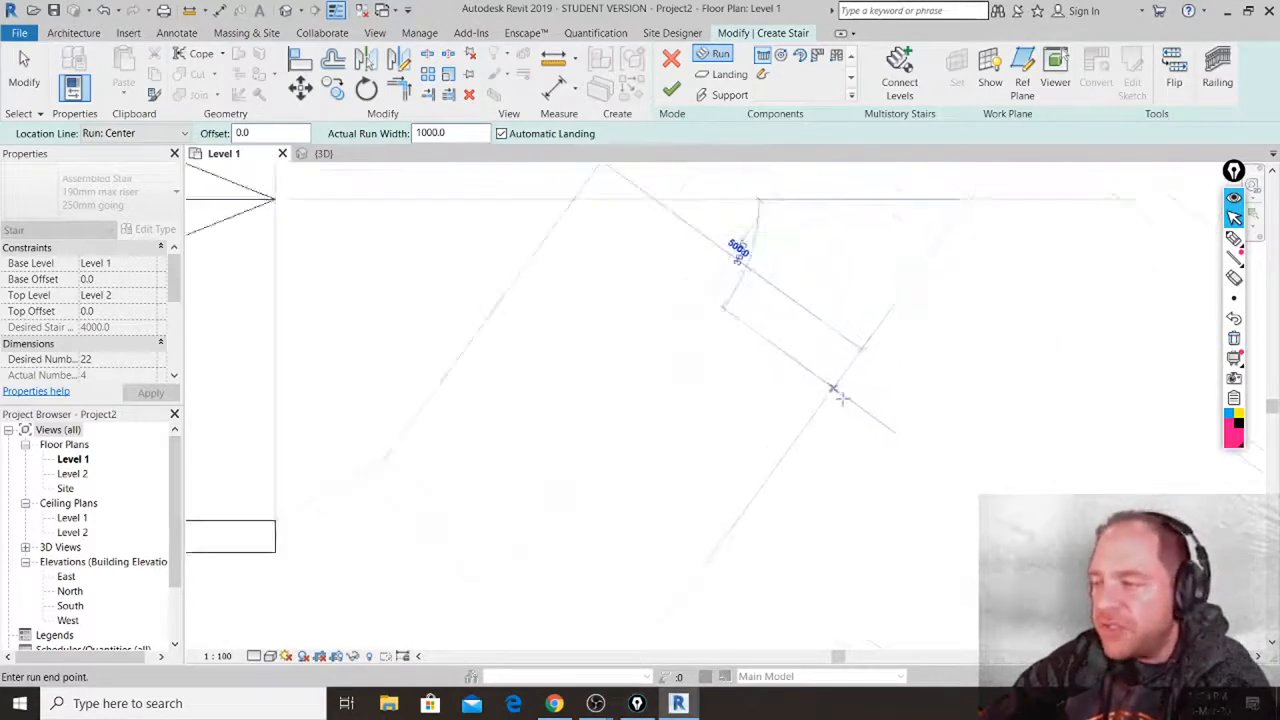
pyautogui.scroll(-3, 835, 390)
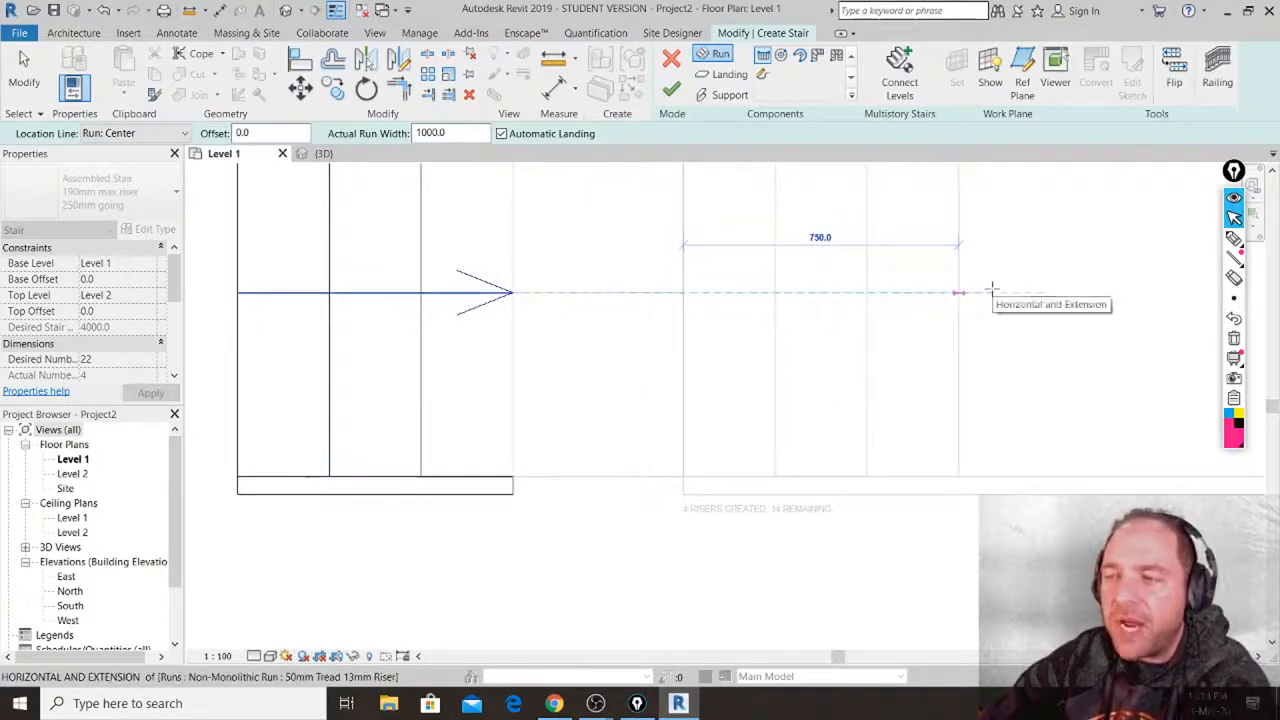
pyautogui.click(992, 290)
# Draw a third horizontal run 750 mm long with 4 risers, starting exactly at the second run's endpoint without a gap.
pyautogui.moveTo(1040, 345); pyautogui.dragTo(834, 418, button='middle')
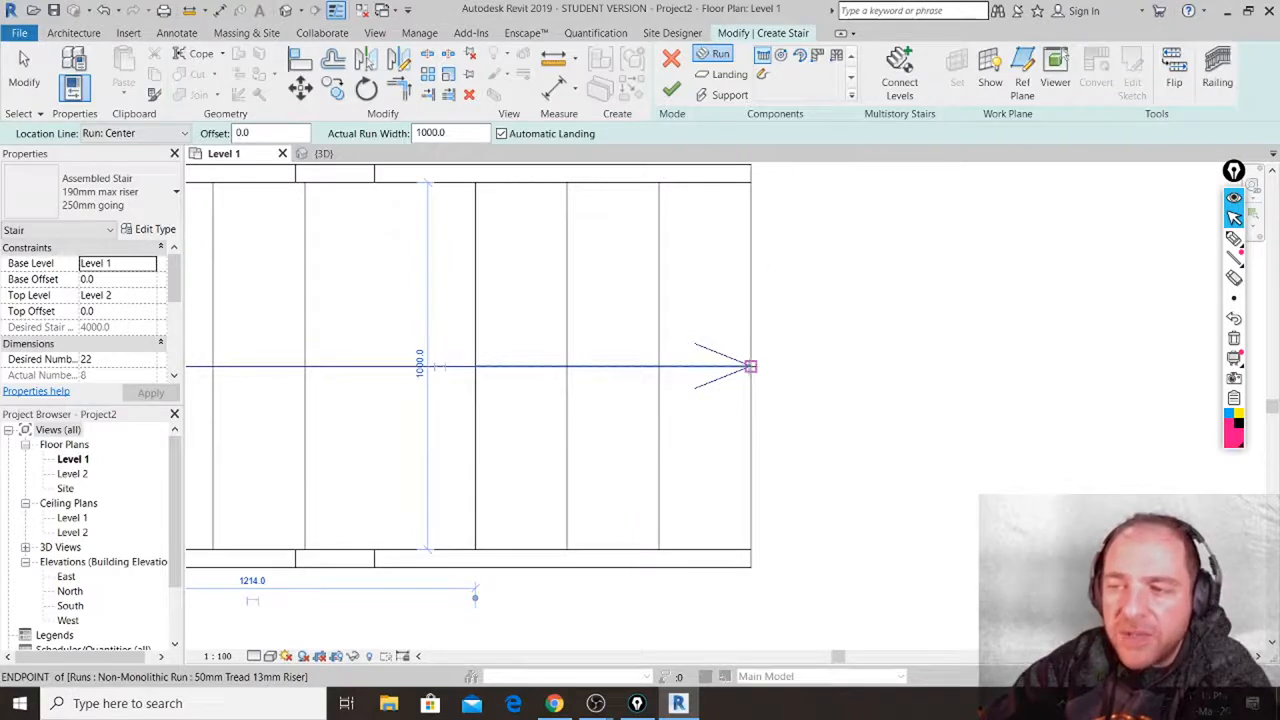
pyautogui.click(750, 366)
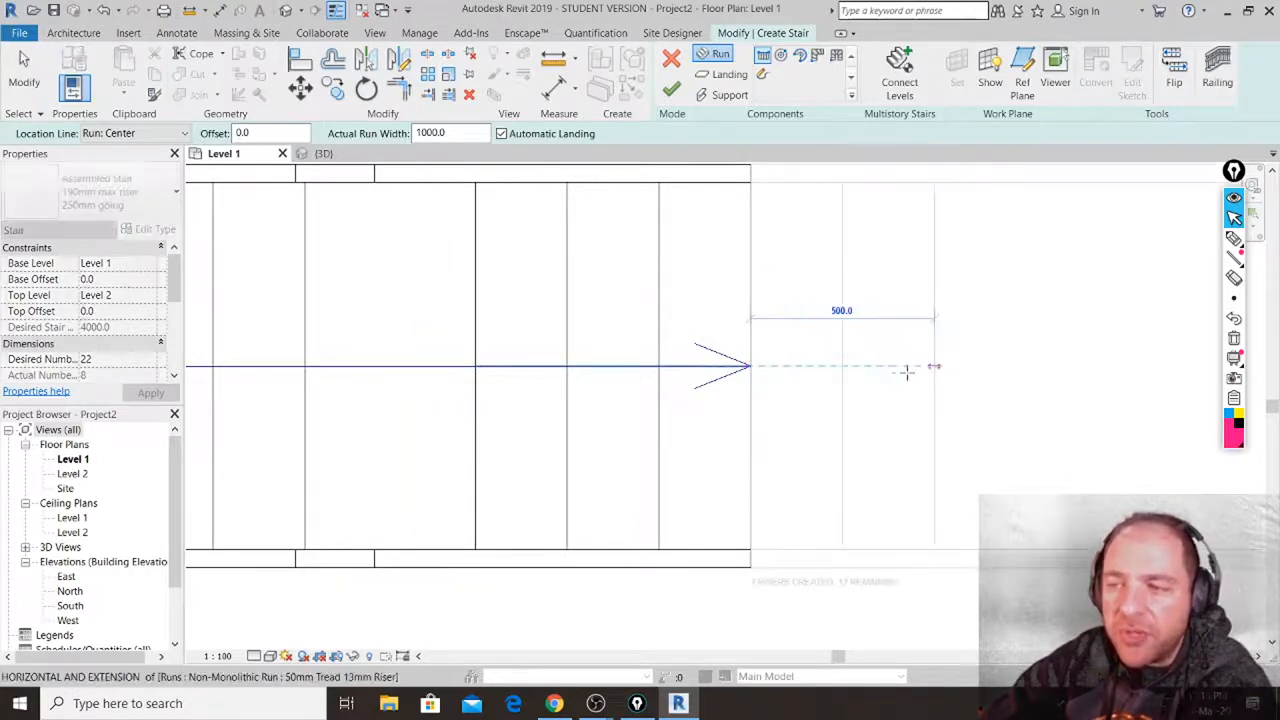
pyautogui.click(1063, 368)
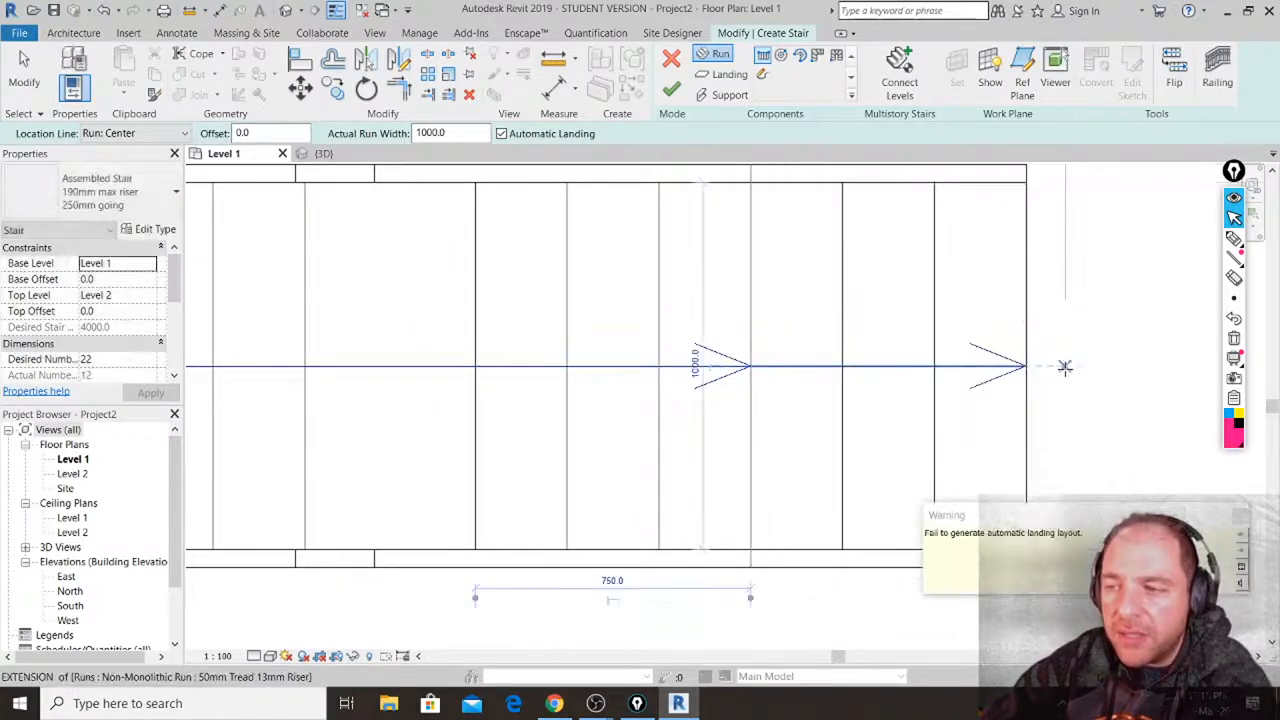
pyautogui.scroll(-3, 771, 420)
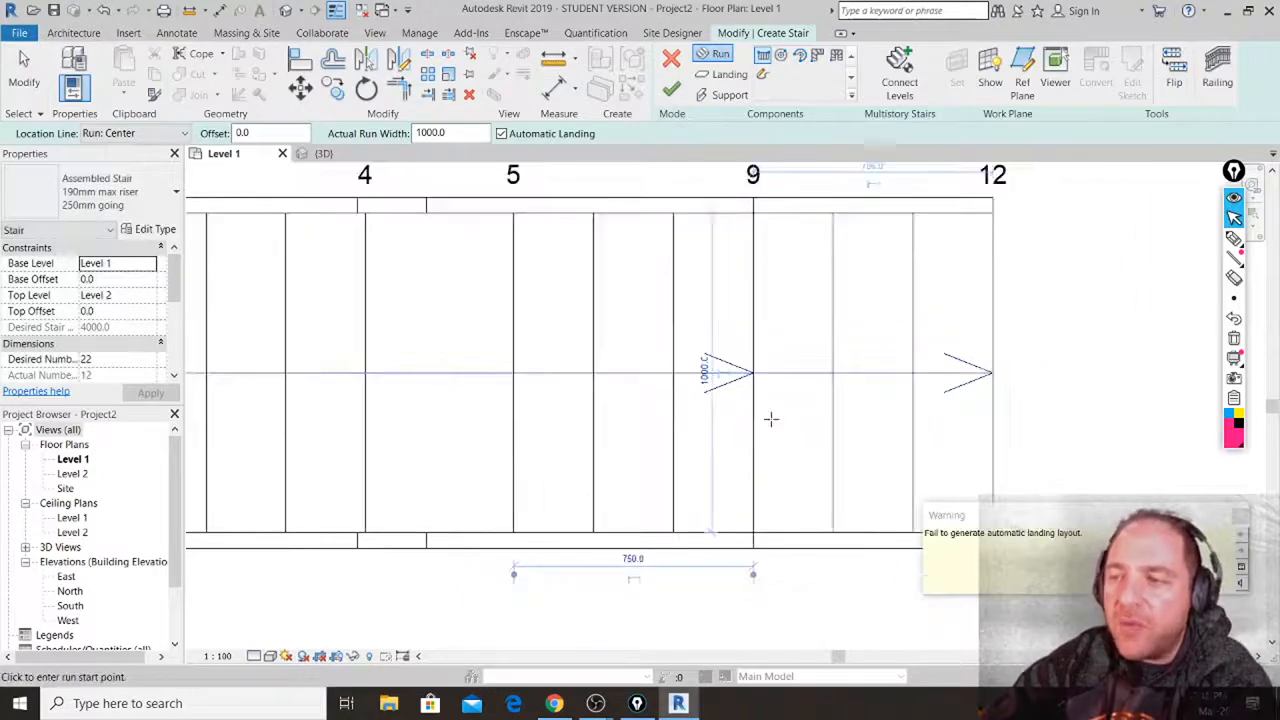
# Delete all the straight runs from the Level 1 stair sketch together with their landing and stringers.
pyautogui.press('Escape')
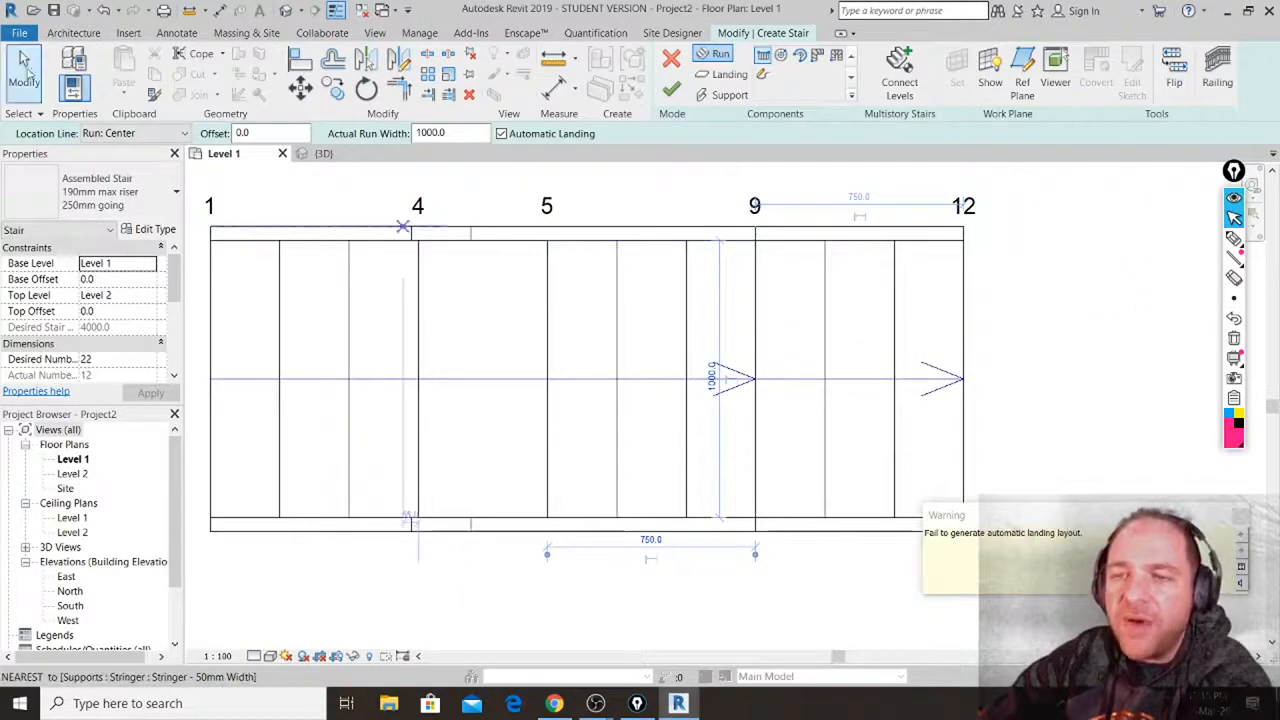
pyautogui.click(775, 233)
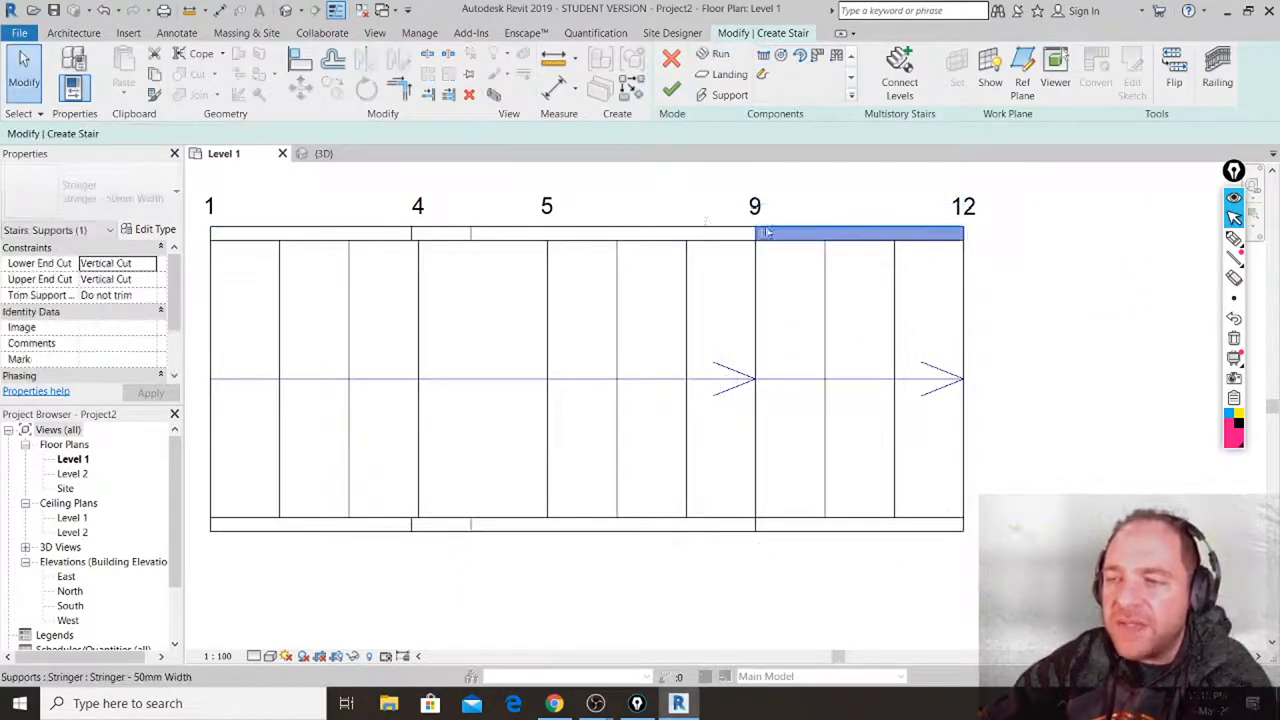
pyautogui.click(676, 232)
pyautogui.click(785, 236)
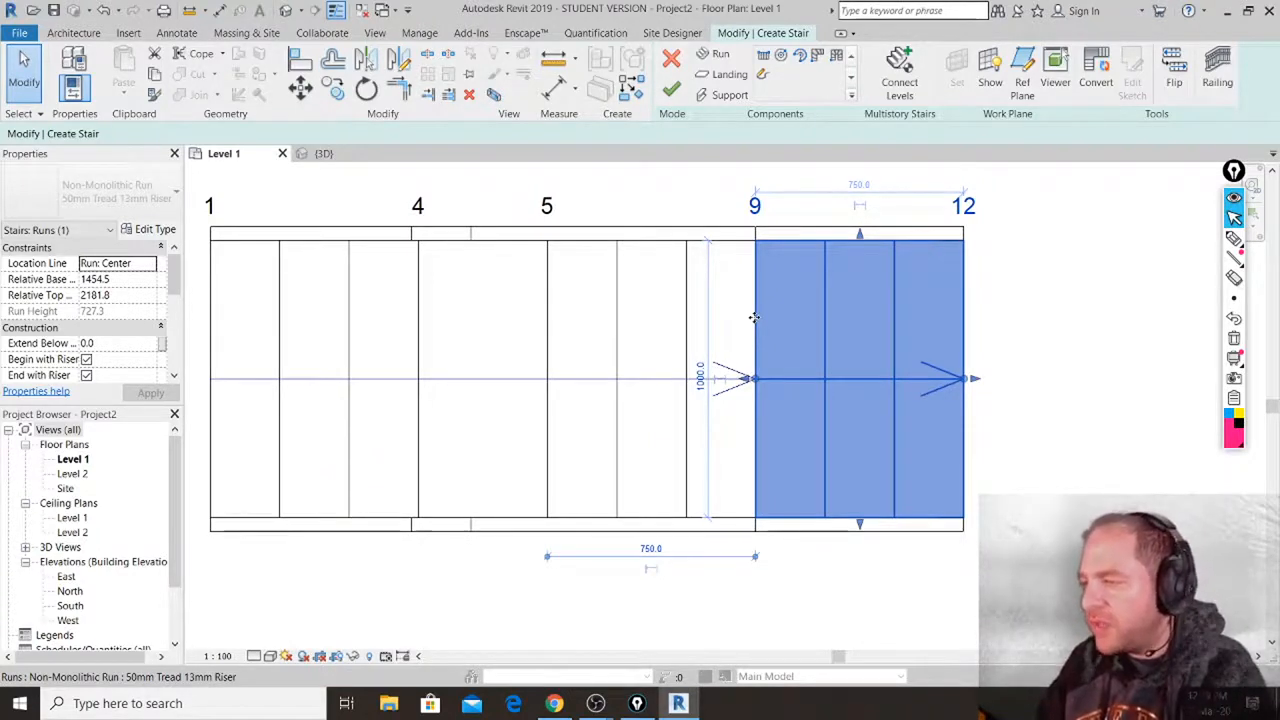
pyautogui.click(1071, 314)
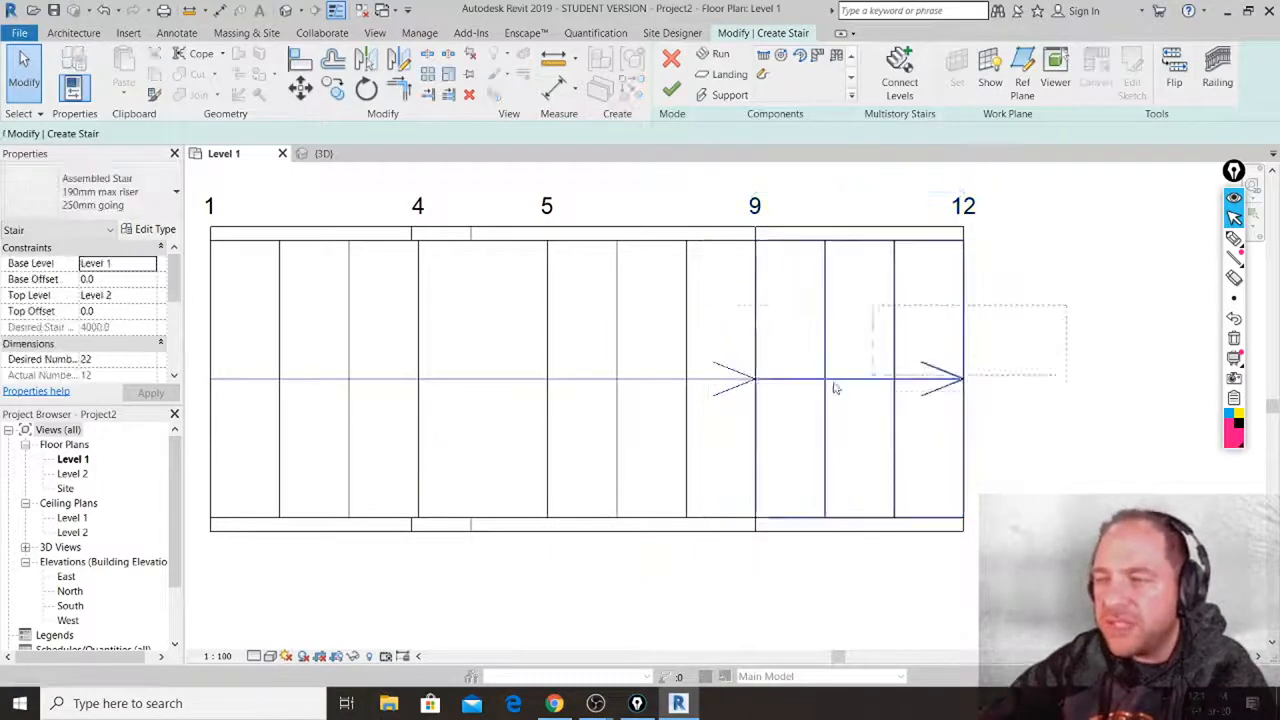
pyautogui.click(284, 413)
pyautogui.press('Delete')
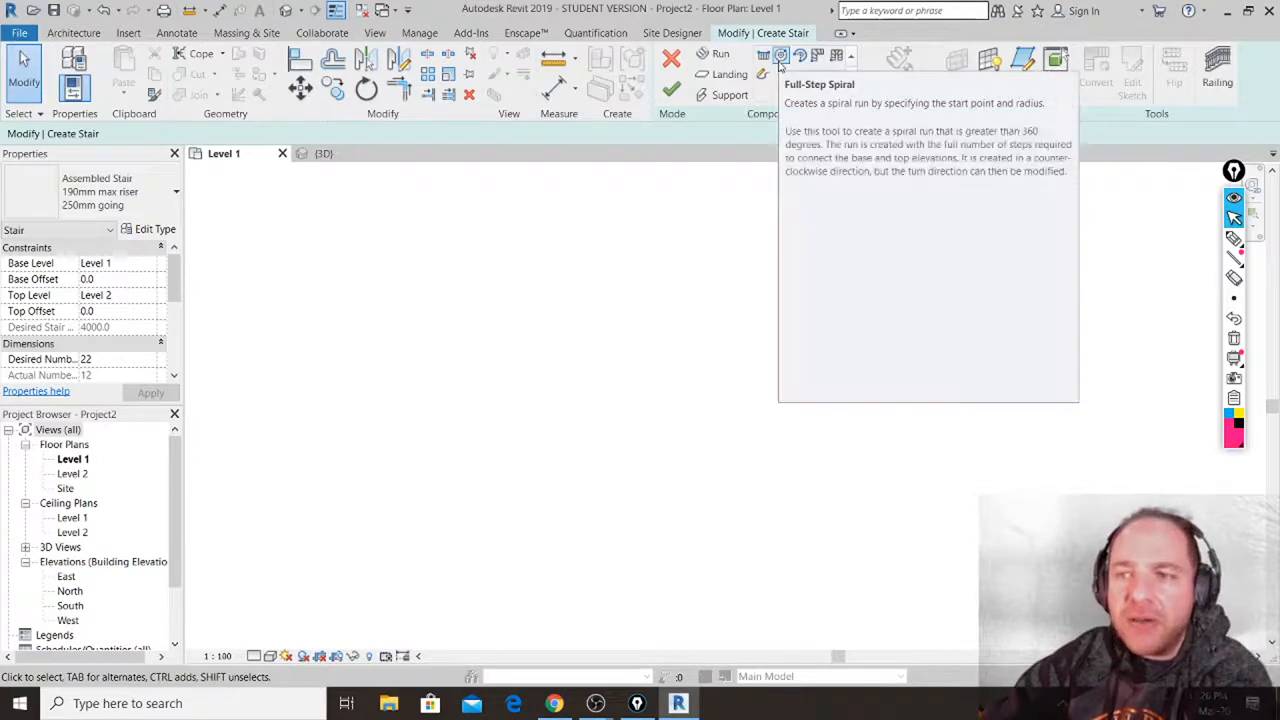
# Create a 1000 mm wide full-step spiral run with a radius of about 563 mm on Level 1, and finish the stair.
pyautogui.click(784, 58)
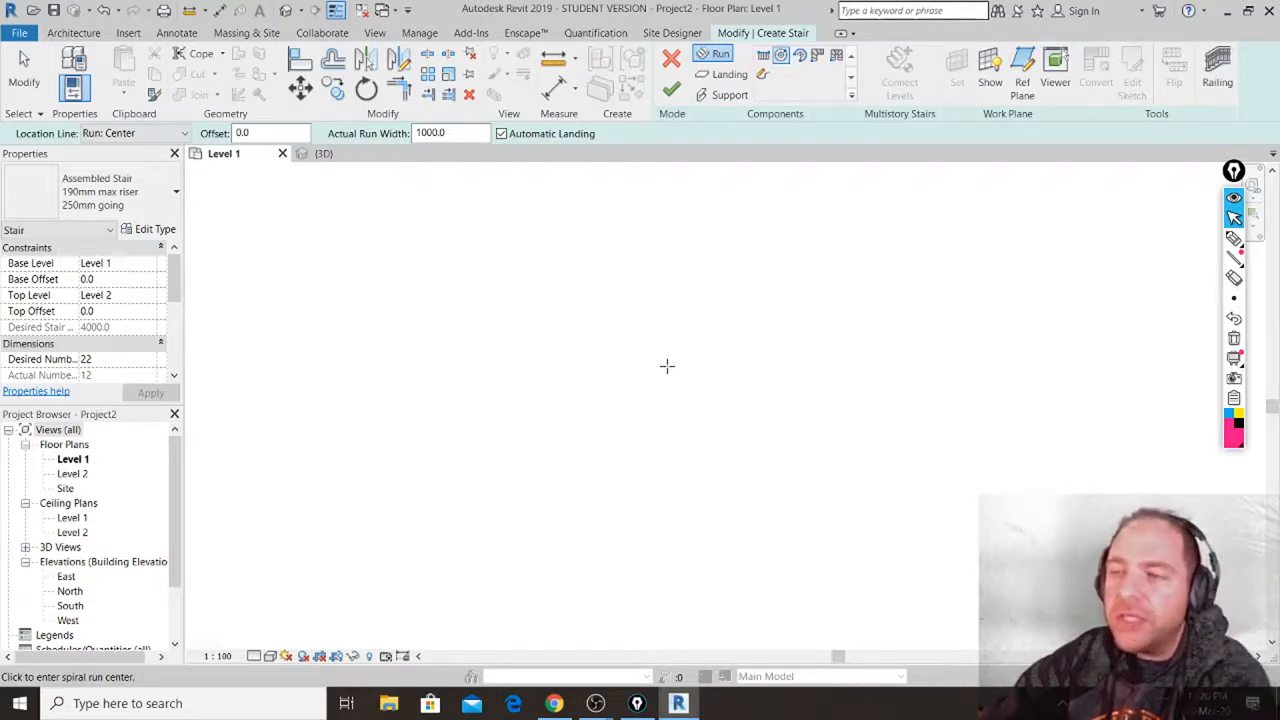
pyautogui.click(667, 366)
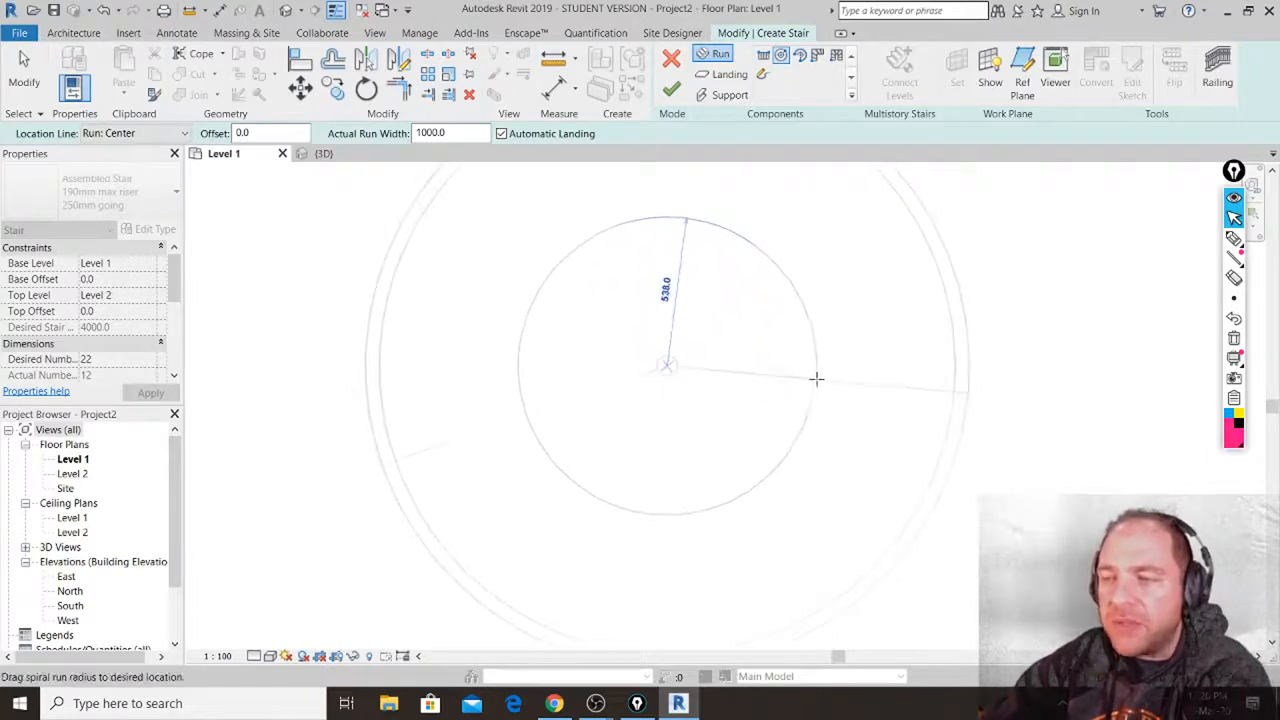
pyautogui.click(828, 374)
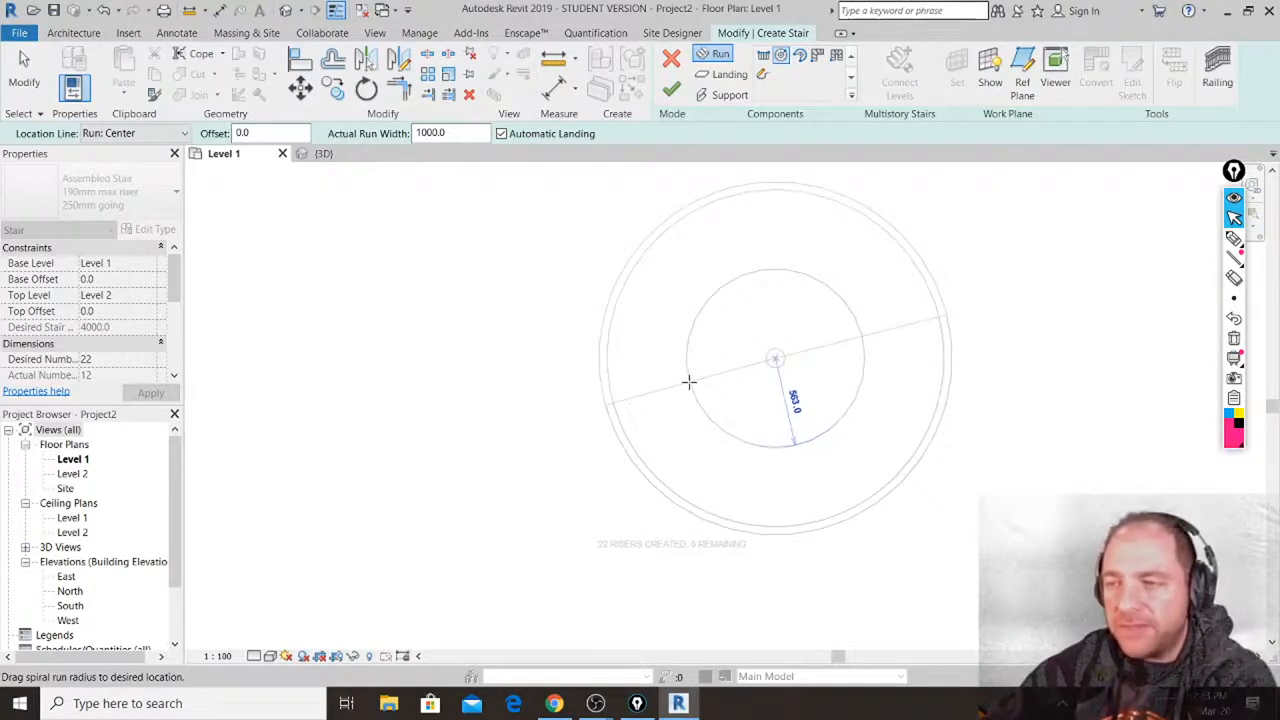
pyautogui.click(688, 381)
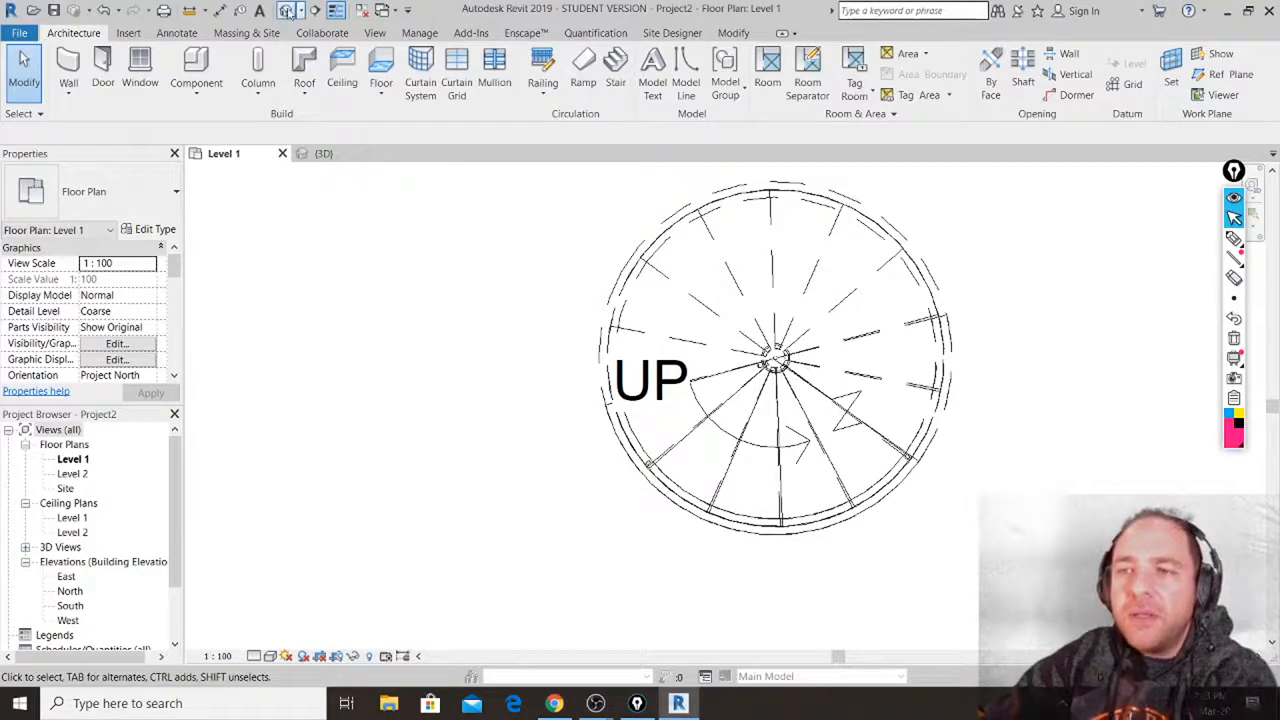
# Switch to the 3D view and examine the spiral stair's inner railing, treads and upper end from several sides.
pyautogui.click(288, 10)
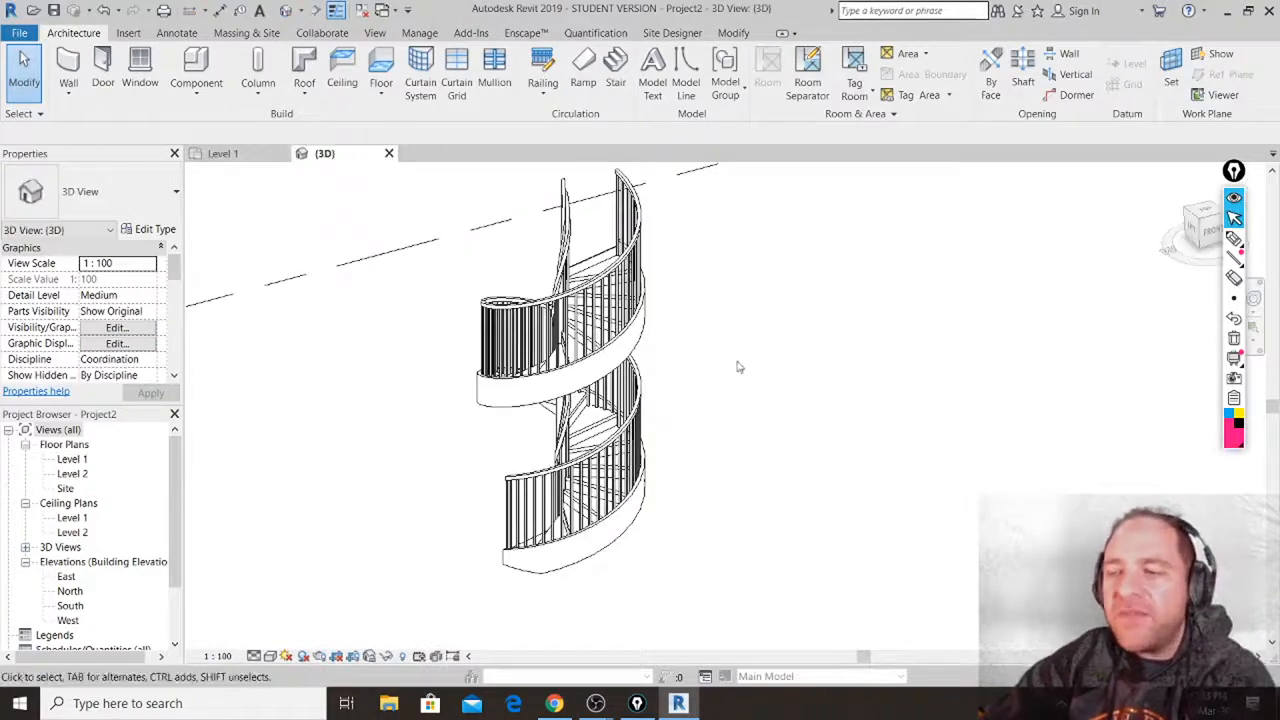
pyautogui.keyDown('shift'); pyautogui.moveTo(728, 373); pyautogui.dragTo(1000, 295, button='middle'); pyautogui.keyUp('shift')
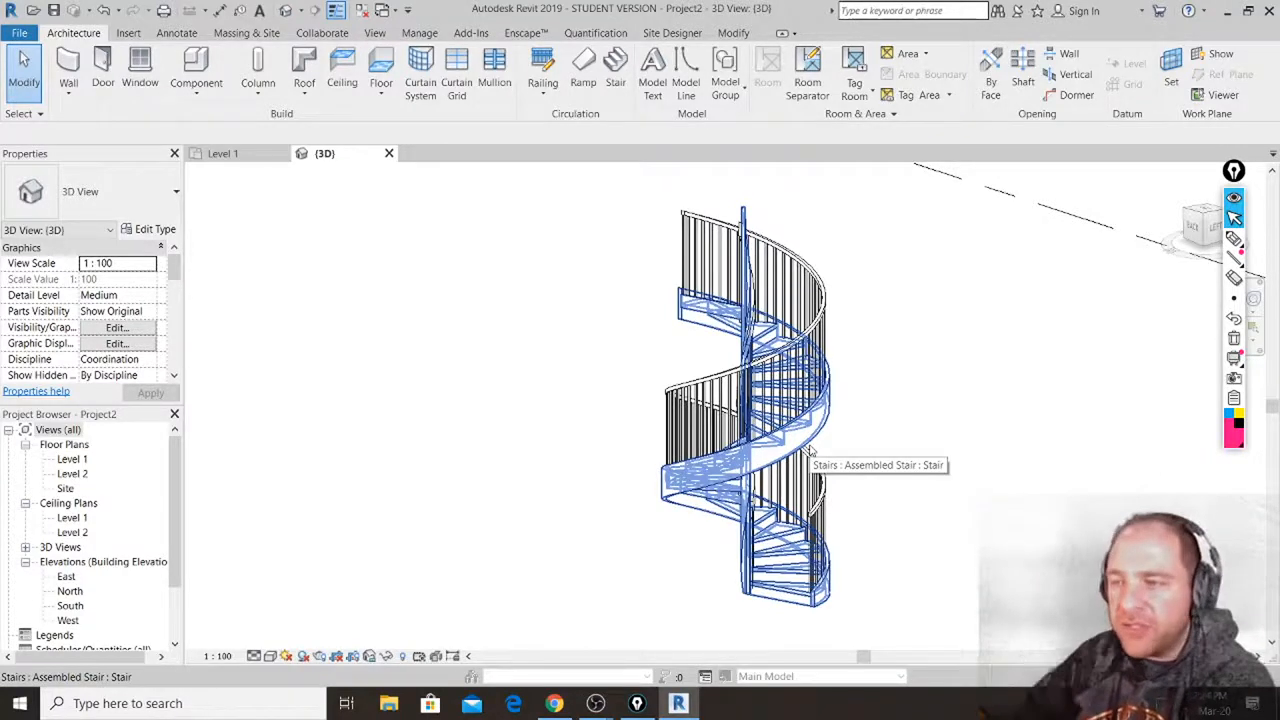
pyautogui.keyDown('shift'); pyautogui.moveTo(923, 363); pyautogui.dragTo(815, 405, button='middle'); pyautogui.keyUp('shift')
pyautogui.scroll(5, 551, 292)
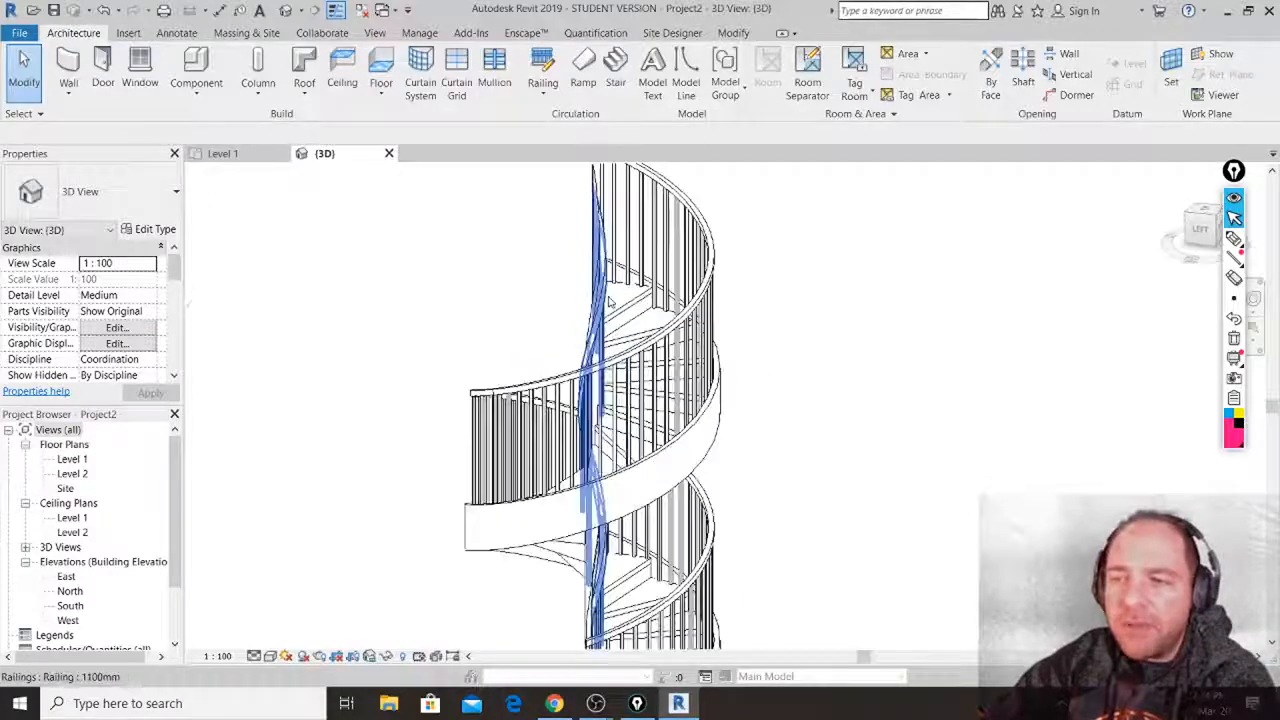
pyautogui.keyDown('shift'); pyautogui.moveTo(570, 297); pyautogui.dragTo(655, 286, button='middle'); pyautogui.keyUp('shift')
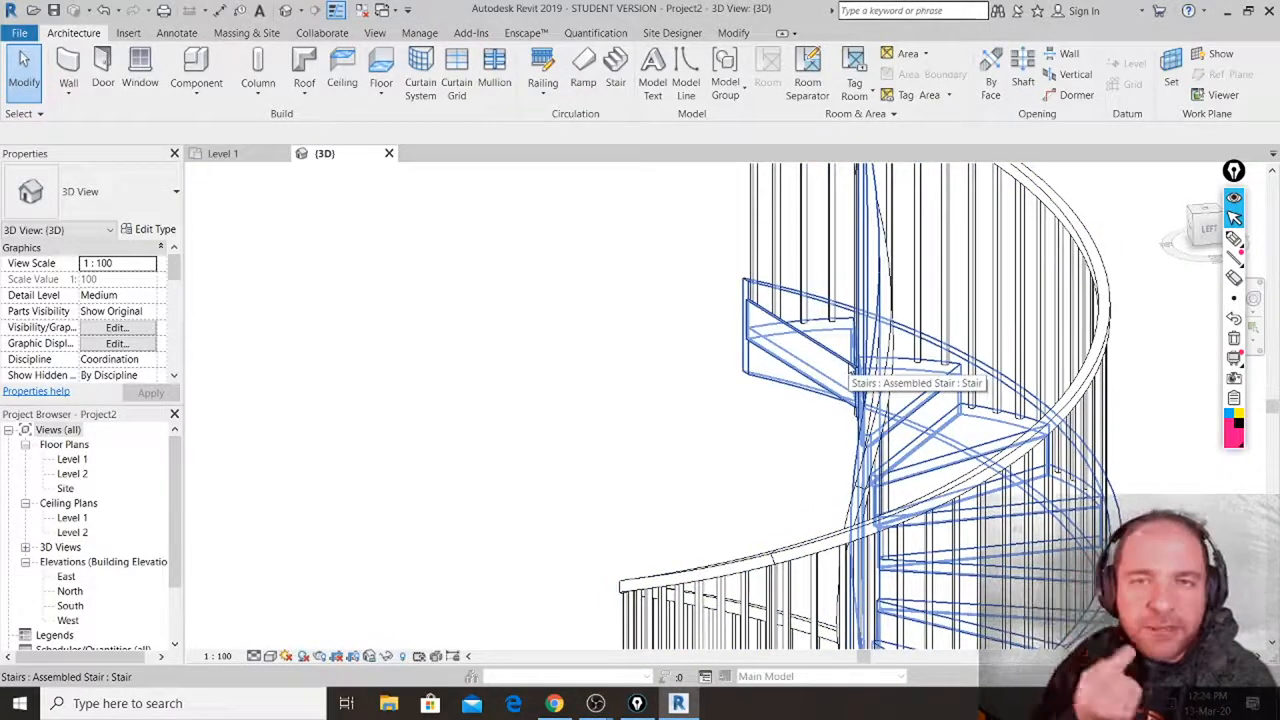
pyautogui.scroll(-5, 571, 394)
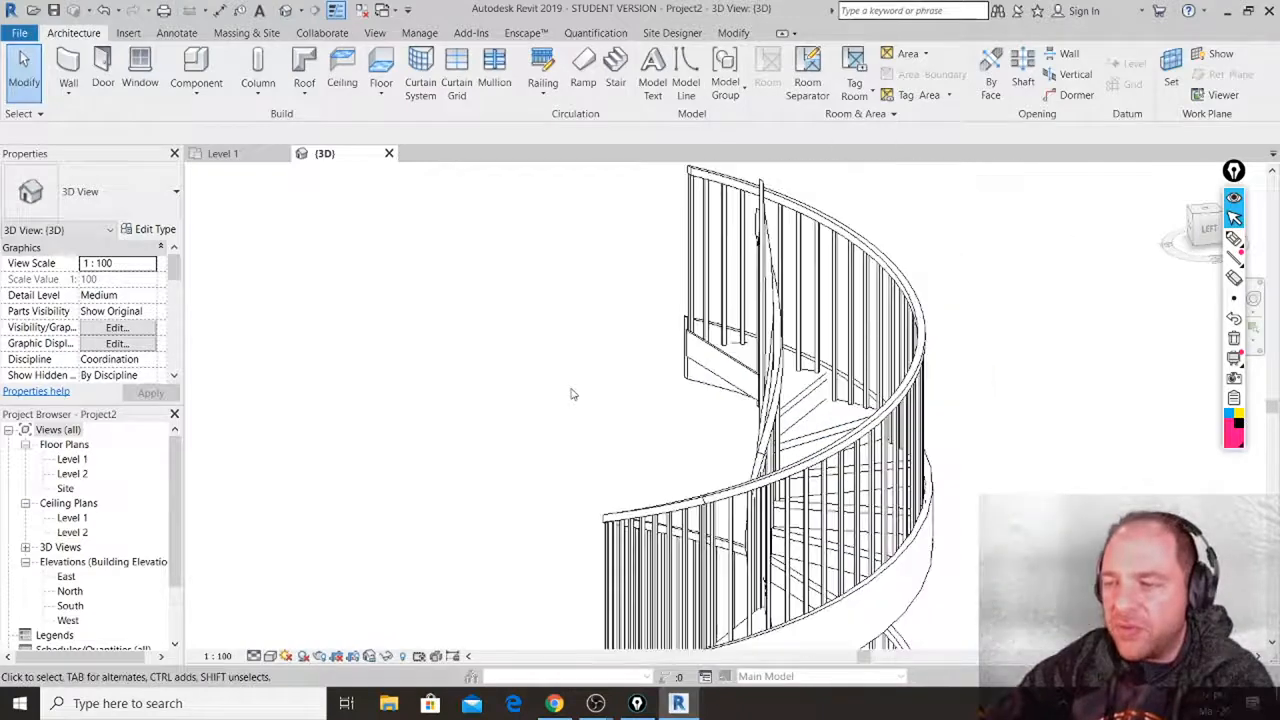
pyautogui.keyDown('shift'); pyautogui.moveTo(860, 394); pyautogui.dragTo(858, 421, button='middle'); pyautogui.keyUp('shift')
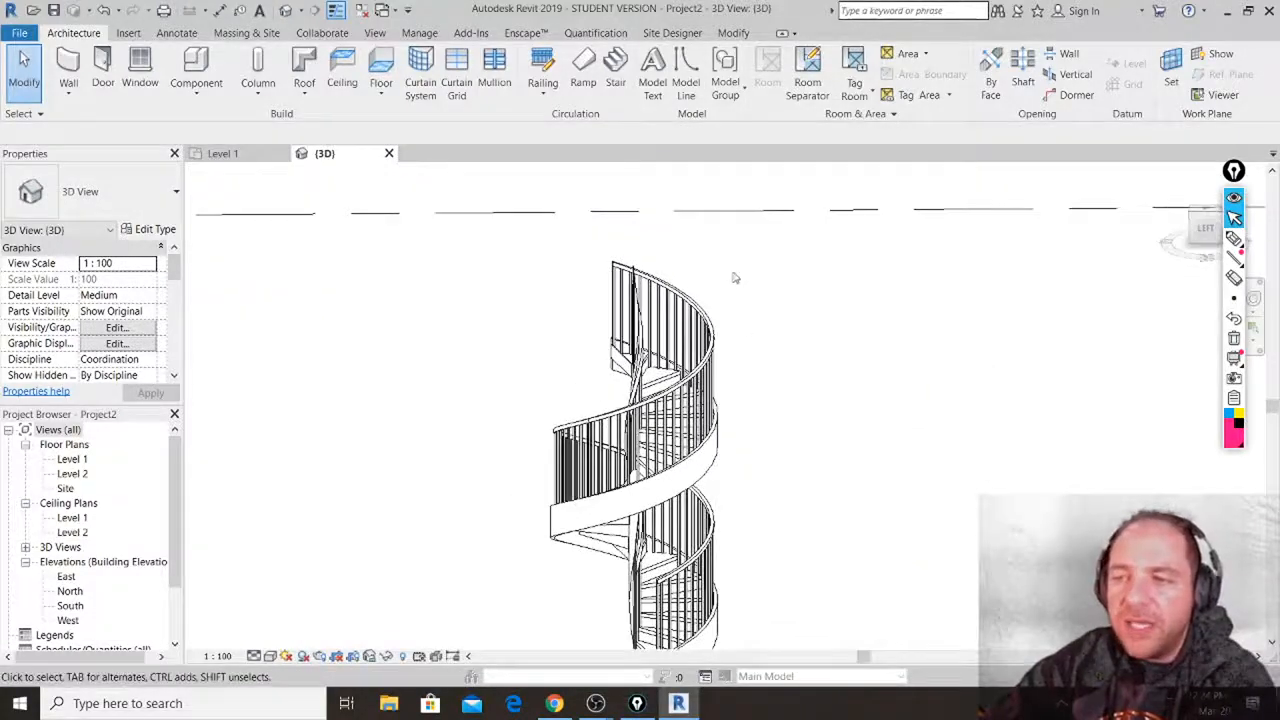
pyautogui.click(607, 310)
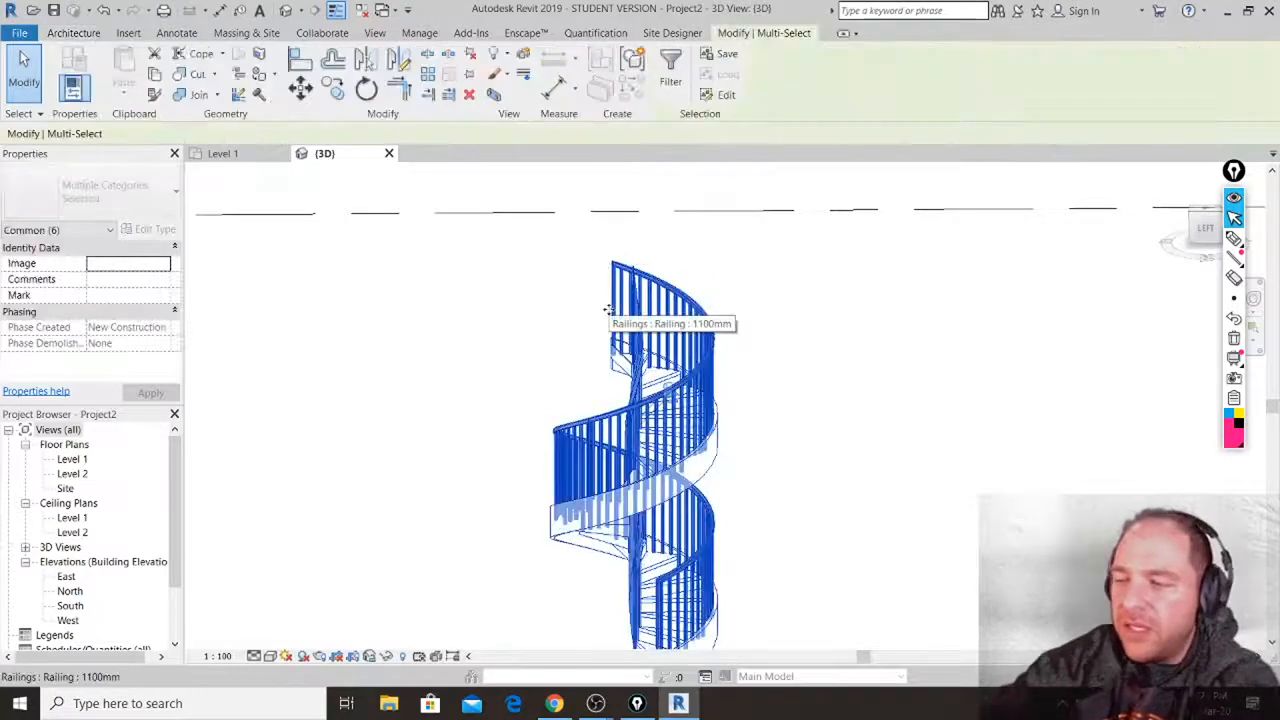
pyautogui.press('Delete')
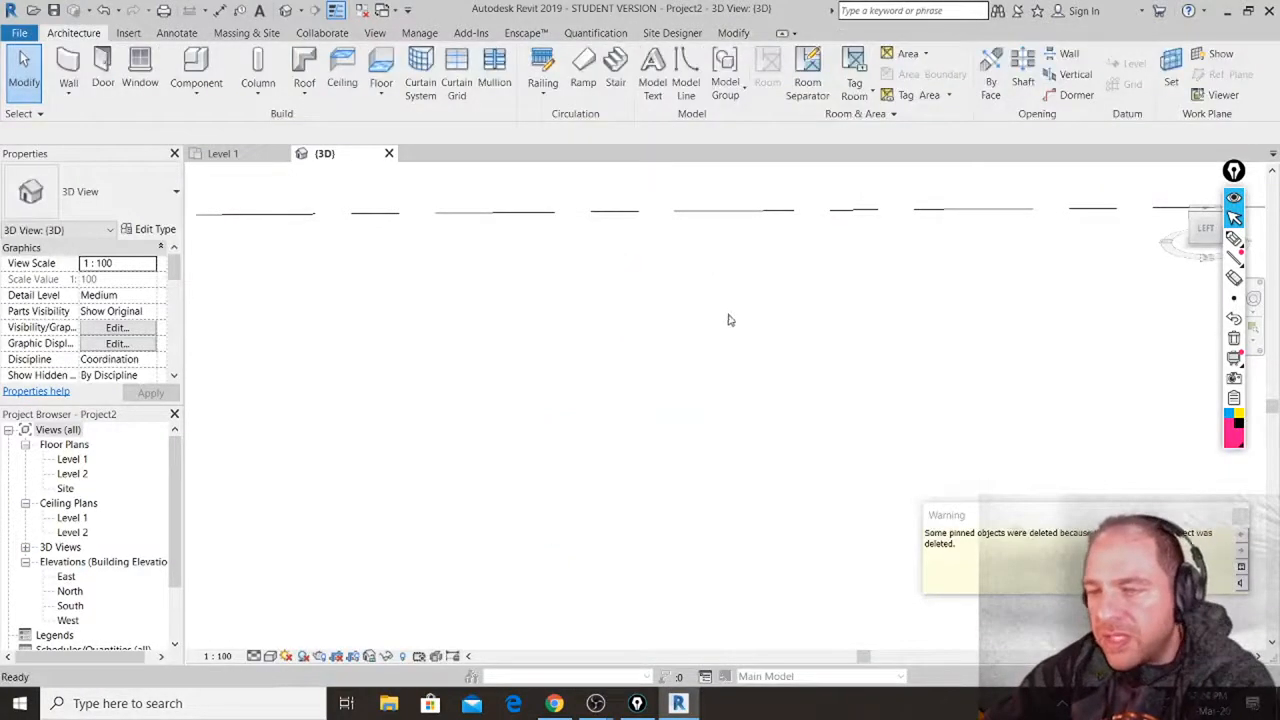
pyautogui.hotkey('ctrl', 'z')
# Delete the outer and inner 1100mm railings from the spiral stair.
pyautogui.click(712, 325)
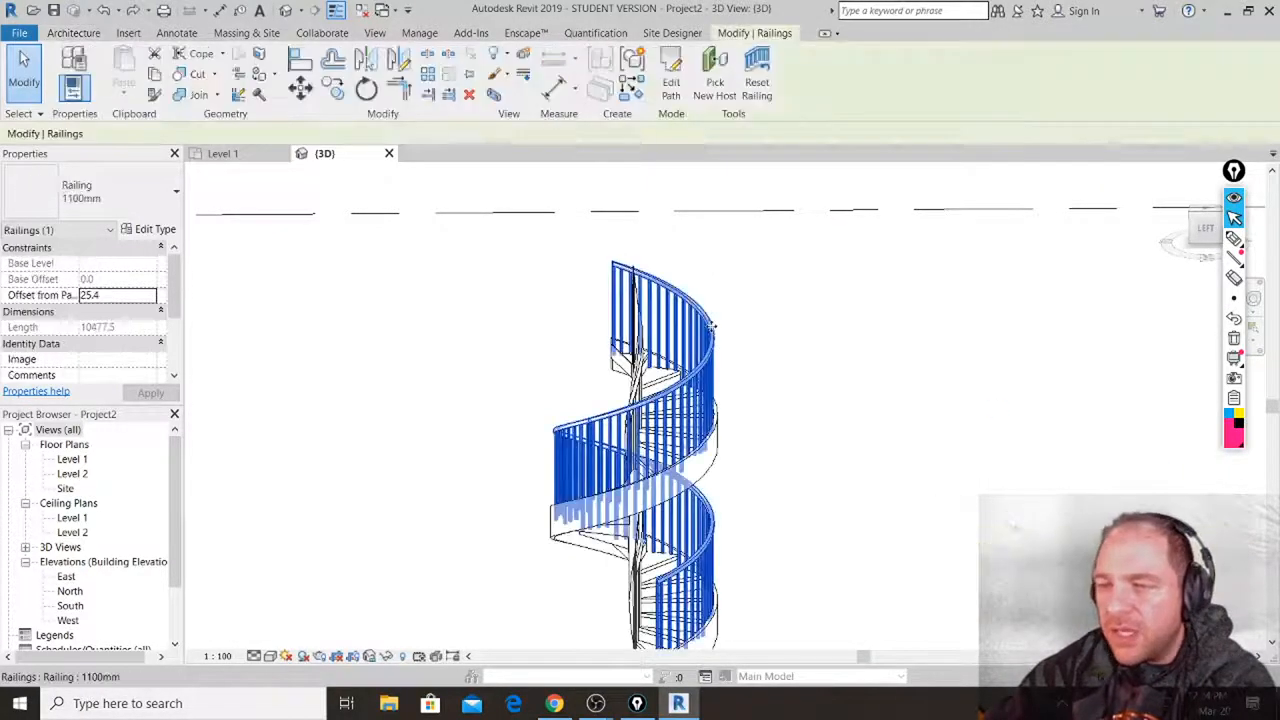
pyautogui.press('Delete')
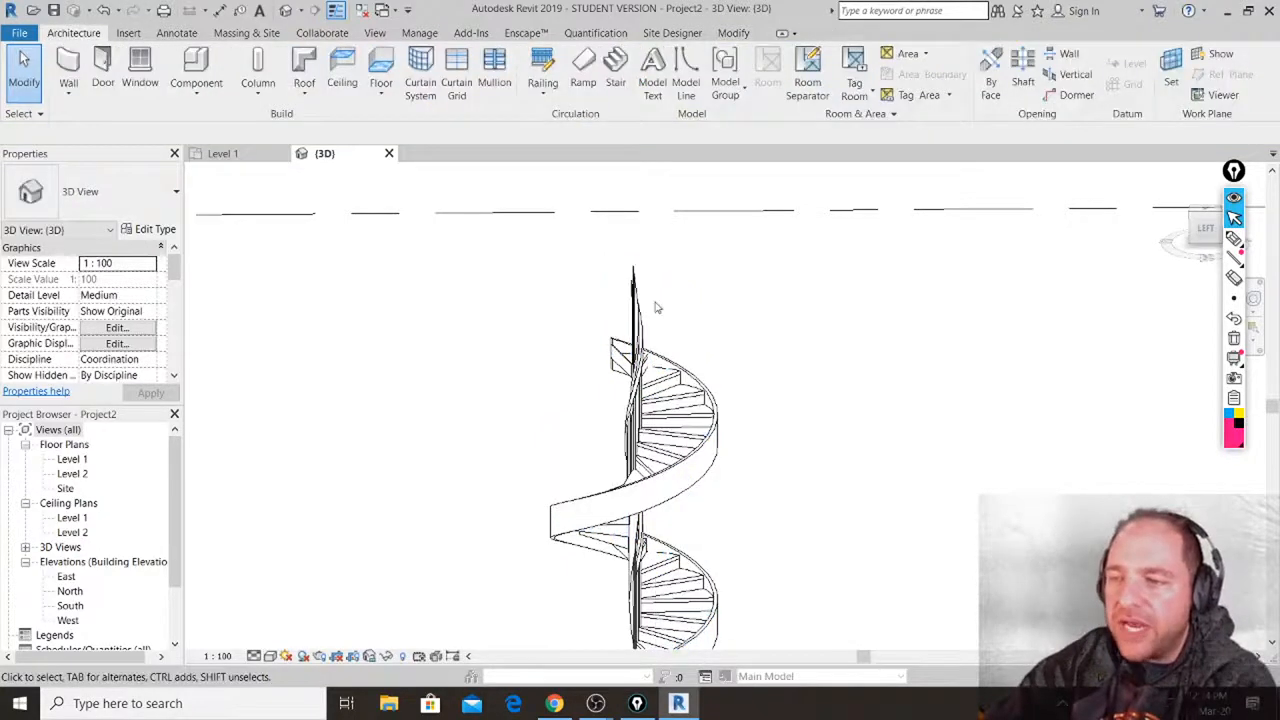
pyautogui.click(640, 308)
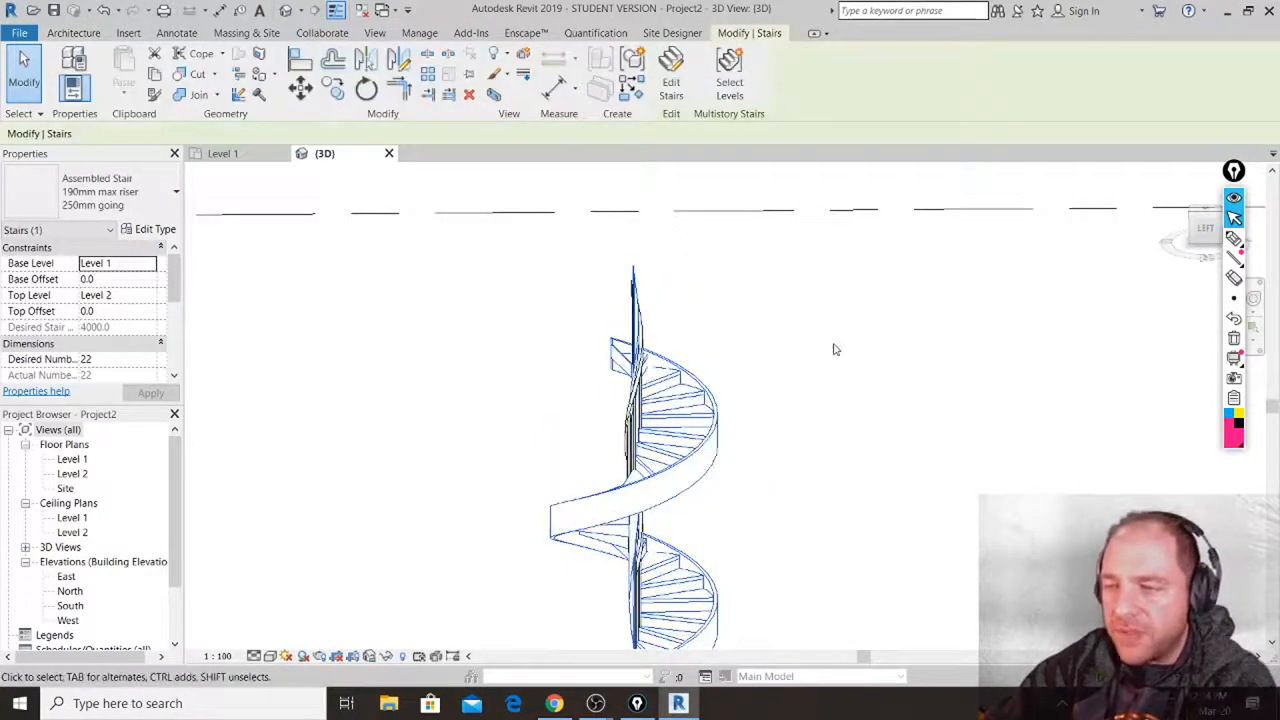
pyautogui.keyDown('shift'); pyautogui.moveTo(835, 349); pyautogui.dragTo(697, 361, button='middle'); pyautogui.keyUp('shift')
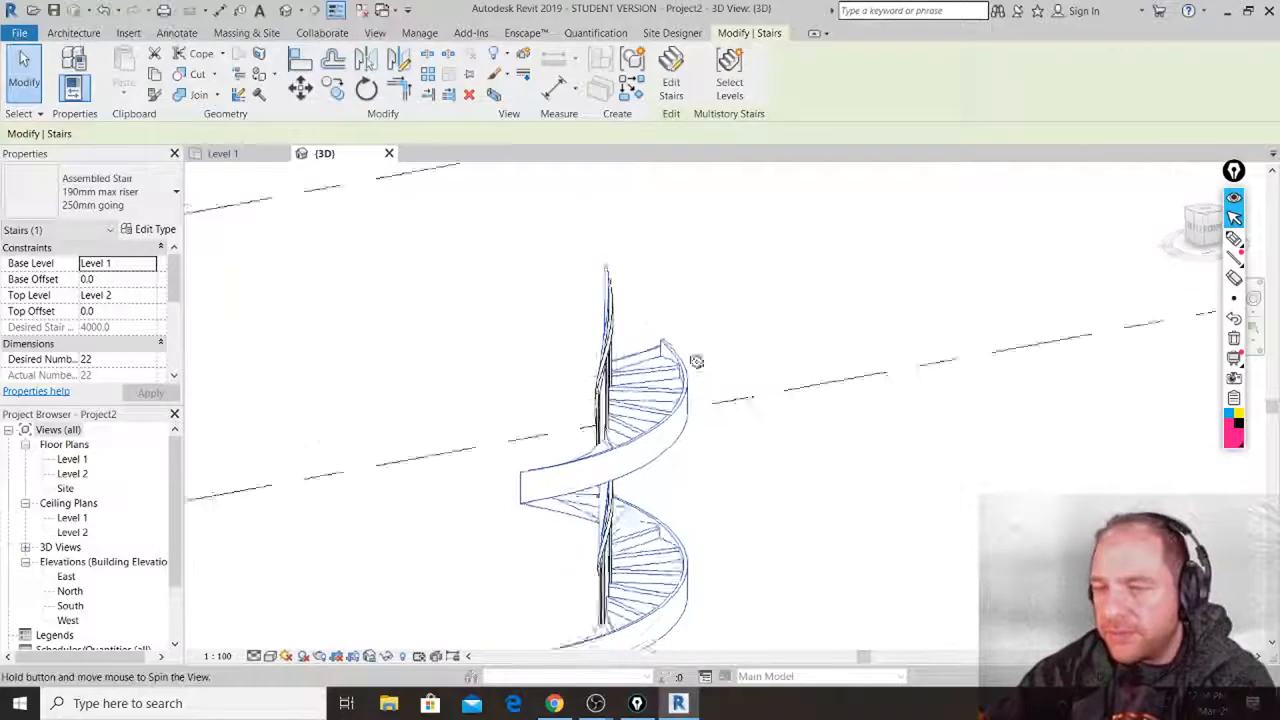
pyautogui.press('Escape')
pyautogui.click(606, 285)
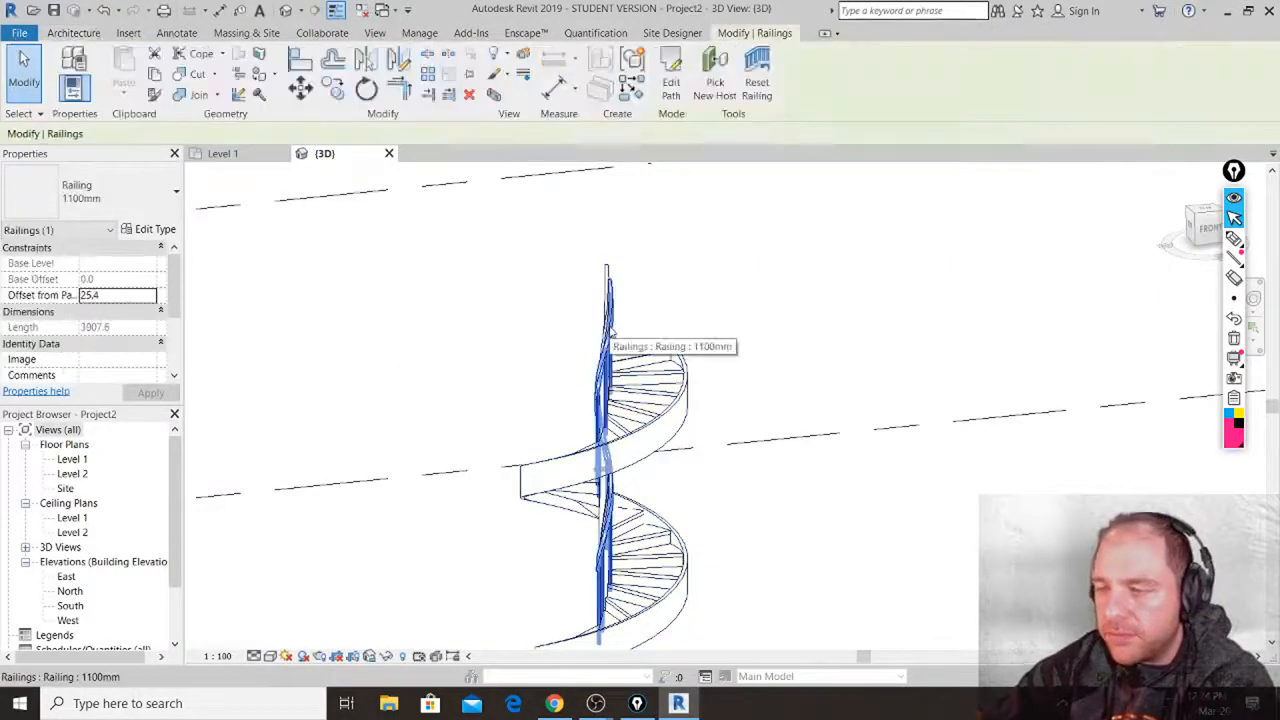
pyautogui.press('Escape')
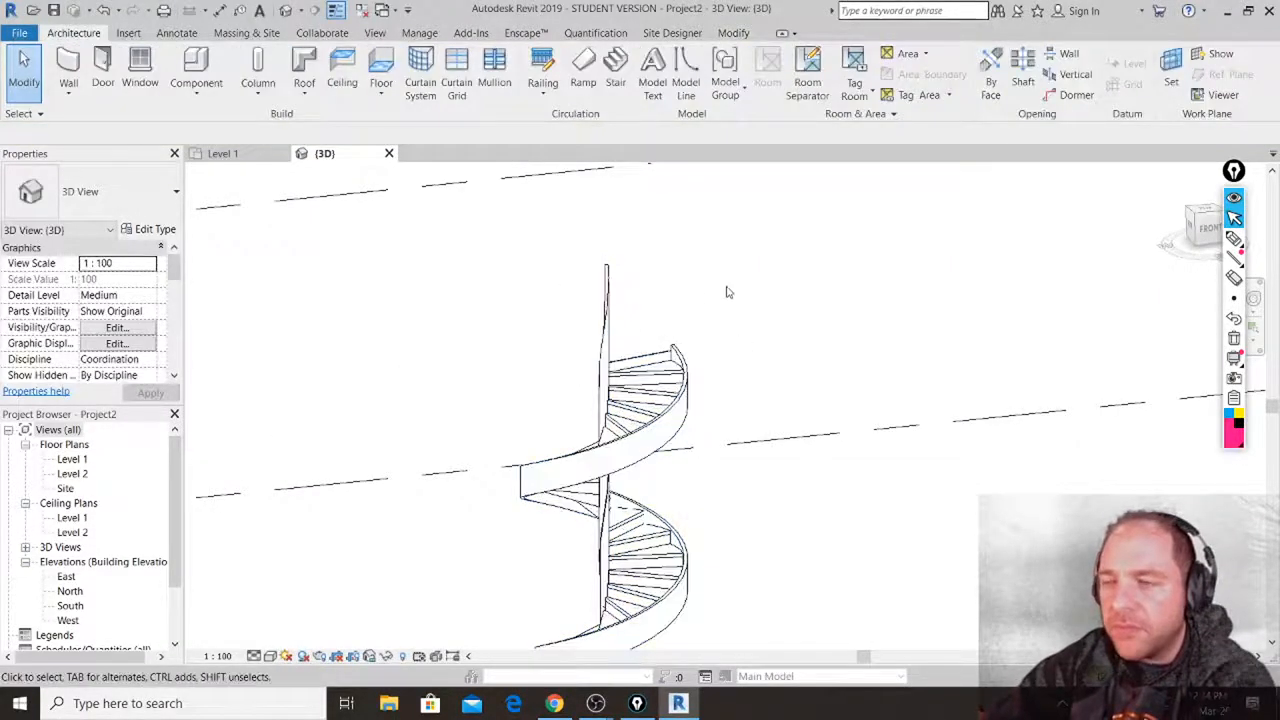
# Change the spiral stair's type to Cast-In-Place Stair: Monolithic Stair, dismiss the warning and inspect the stair from around.
pyautogui.keyDown('shift'); pyautogui.moveTo(598, 366); pyautogui.dragTo(891, 353, button='middle'); pyautogui.keyUp('shift')
pyautogui.keyDown('shift'); pyautogui.moveTo(788, 373); pyautogui.dragTo(625, 411, button='middle'); pyautogui.keyUp('shift')
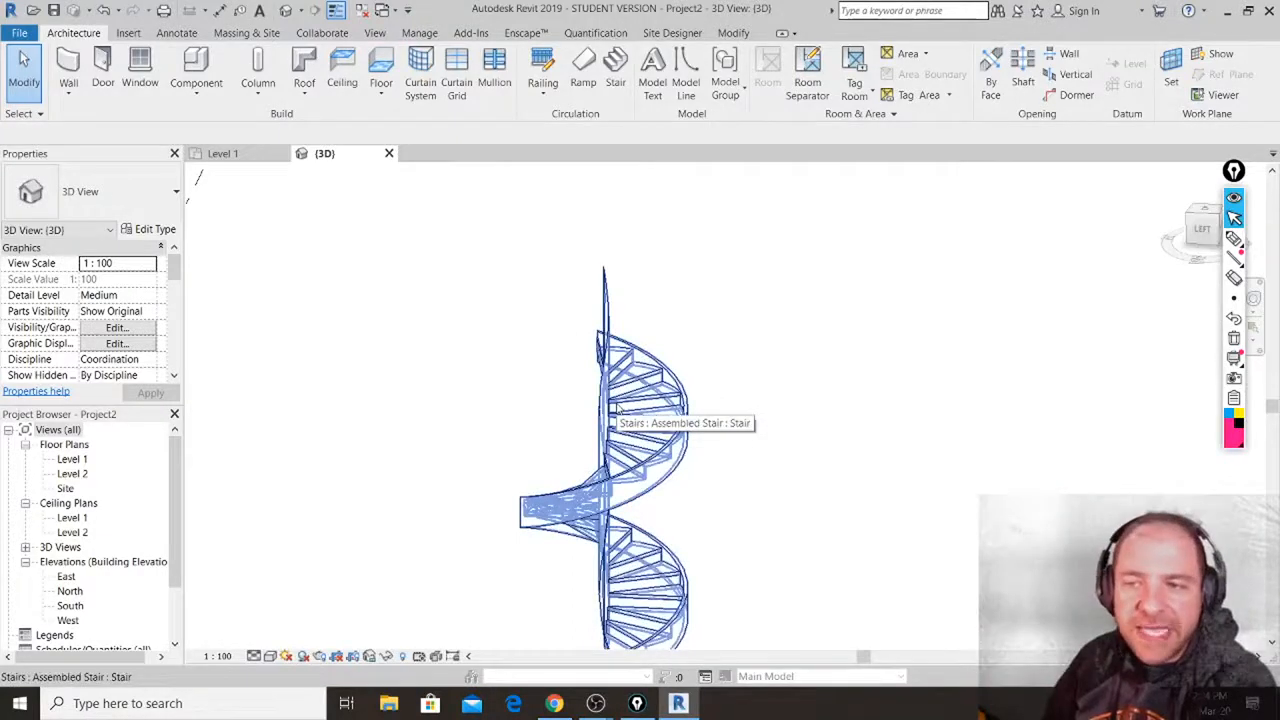
pyautogui.click(634, 365)
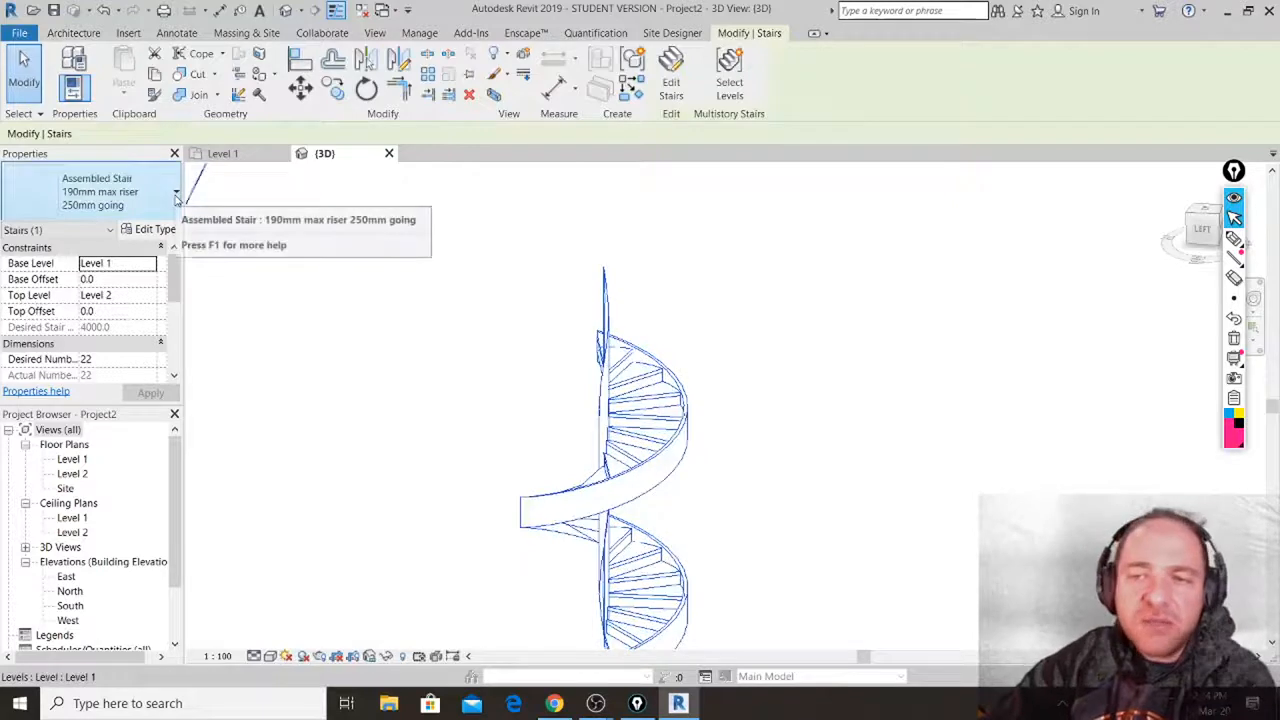
pyautogui.click(176, 196)
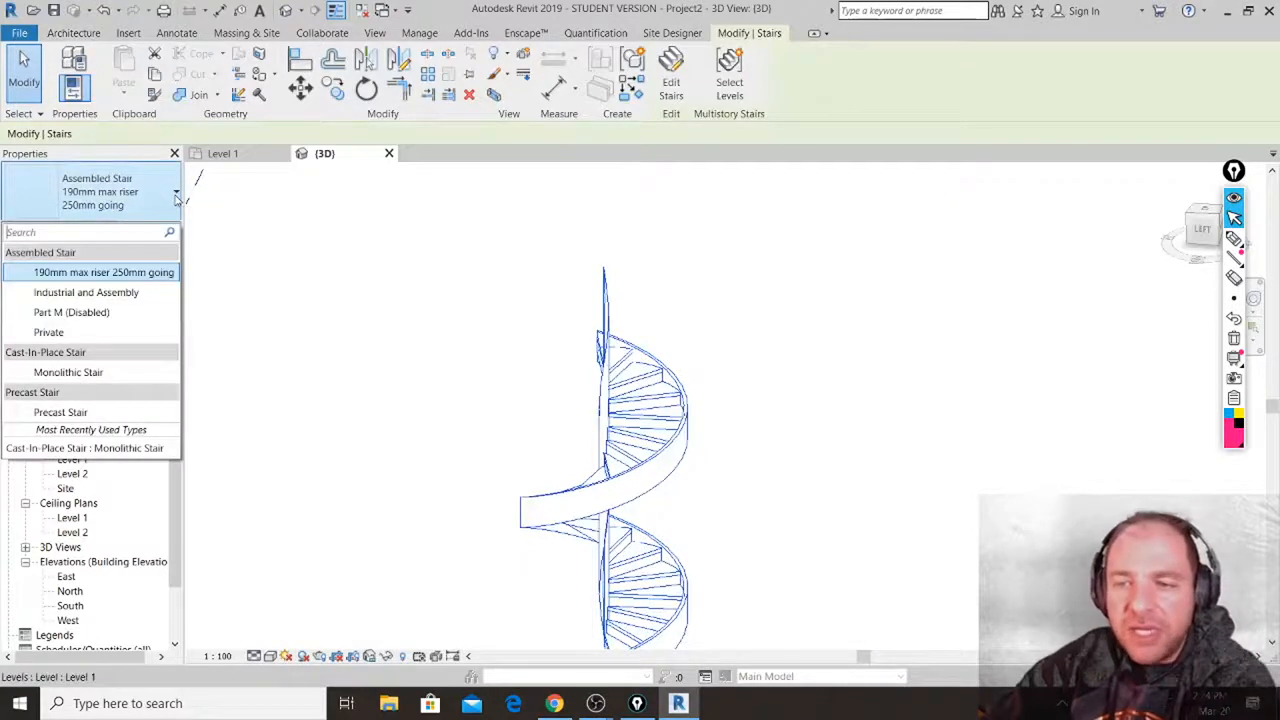
pyautogui.click(135, 373)
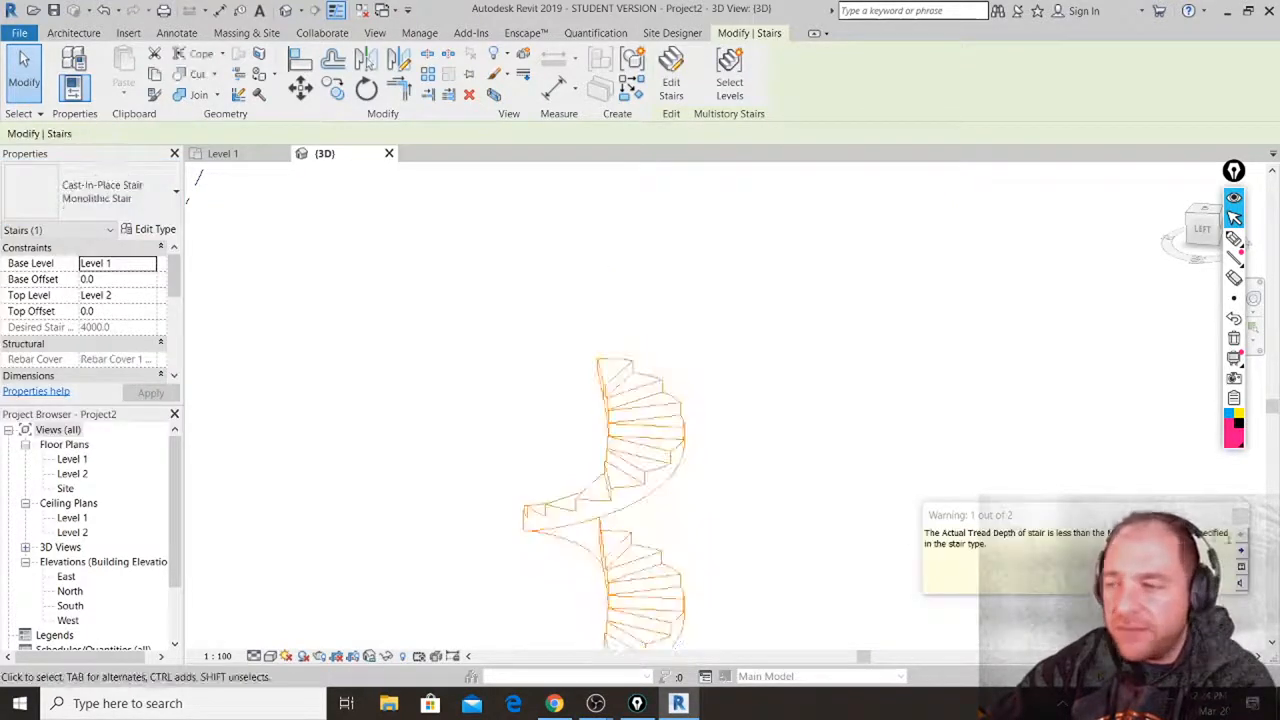
pyautogui.click(1240, 518)
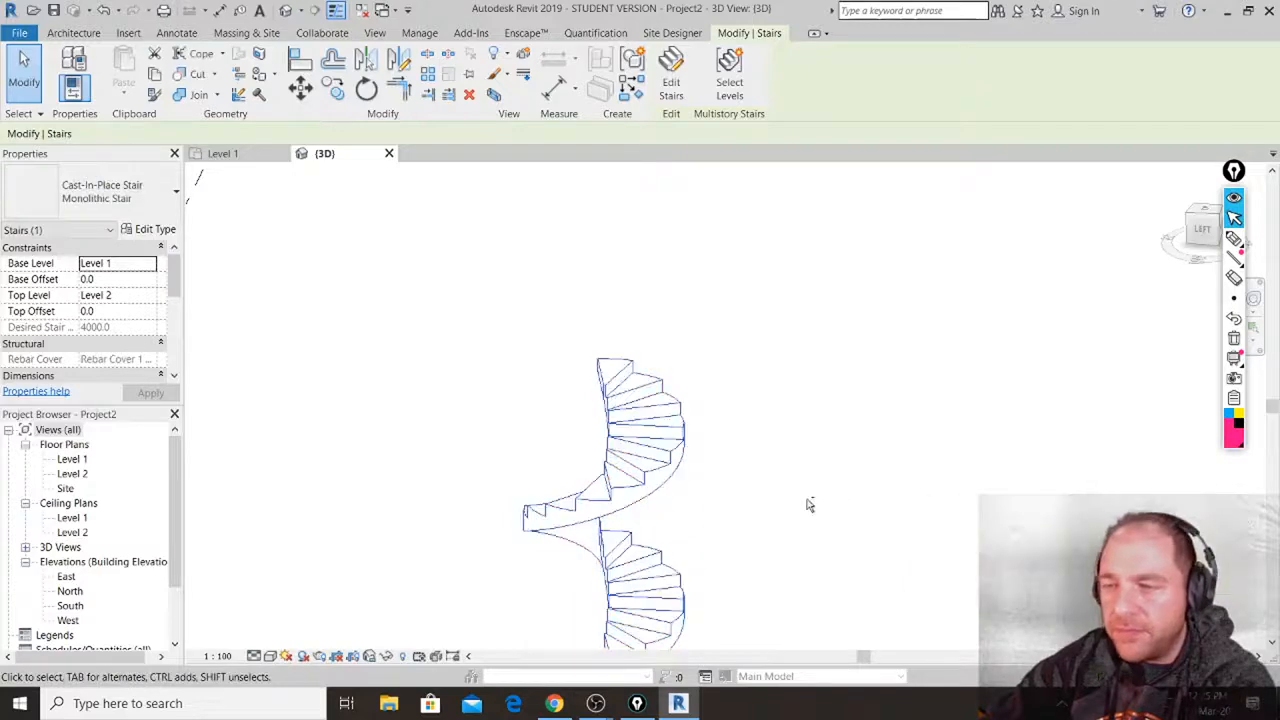
pyautogui.keyDown('shift'); pyautogui.moveTo(810, 505); pyautogui.dragTo(966, 403, button='middle'); pyautogui.keyUp('shift')
pyautogui.moveTo(746, 514); pyautogui.dragTo(800, 525, button='middle')
pyautogui.click(831, 546)
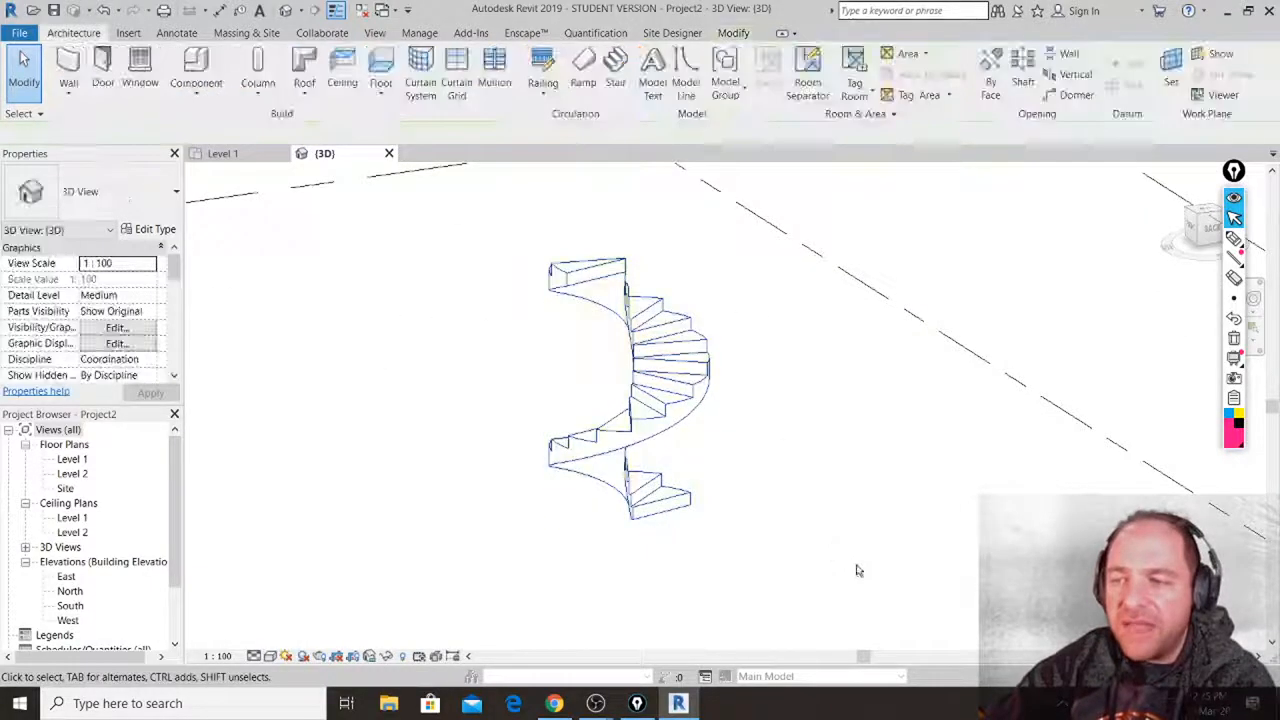
pyautogui.keyDown('shift'); pyautogui.moveTo(857, 571); pyautogui.dragTo(861, 524, button='middle'); pyautogui.keyUp('shift')
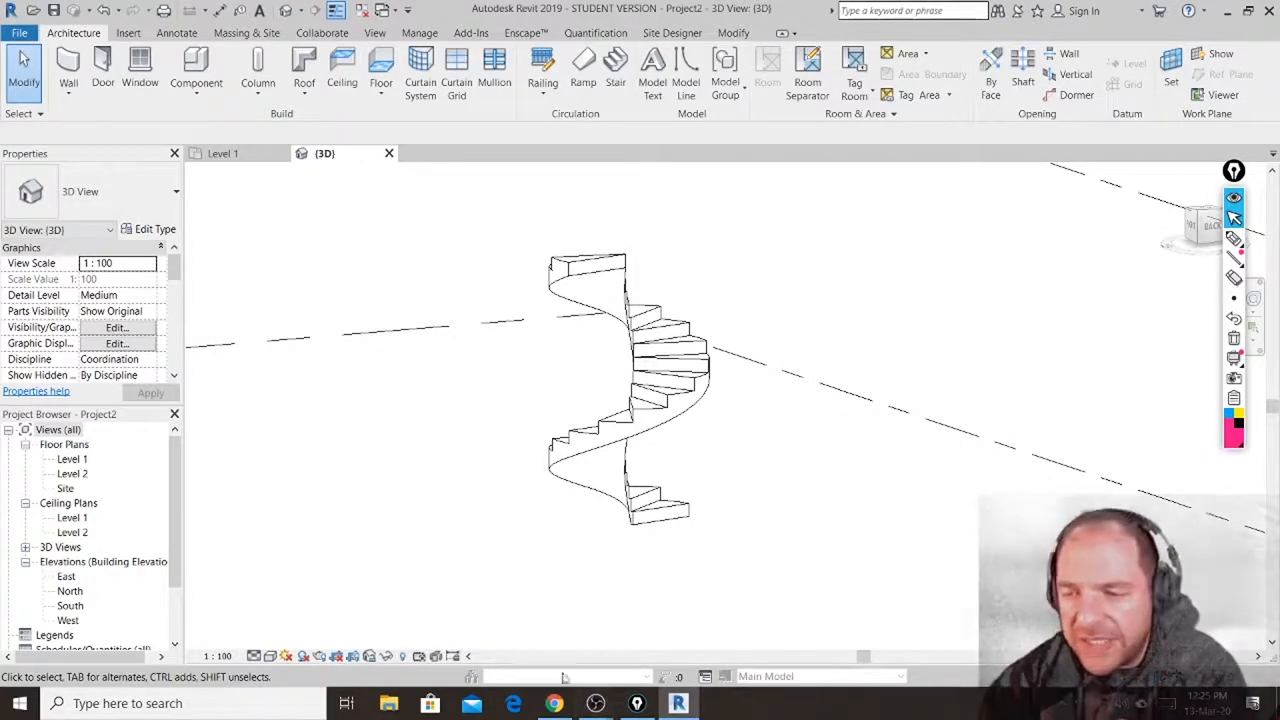
# Switch to the Edge browser and enter a web search for "stairs".
pyautogui.click(514, 705)
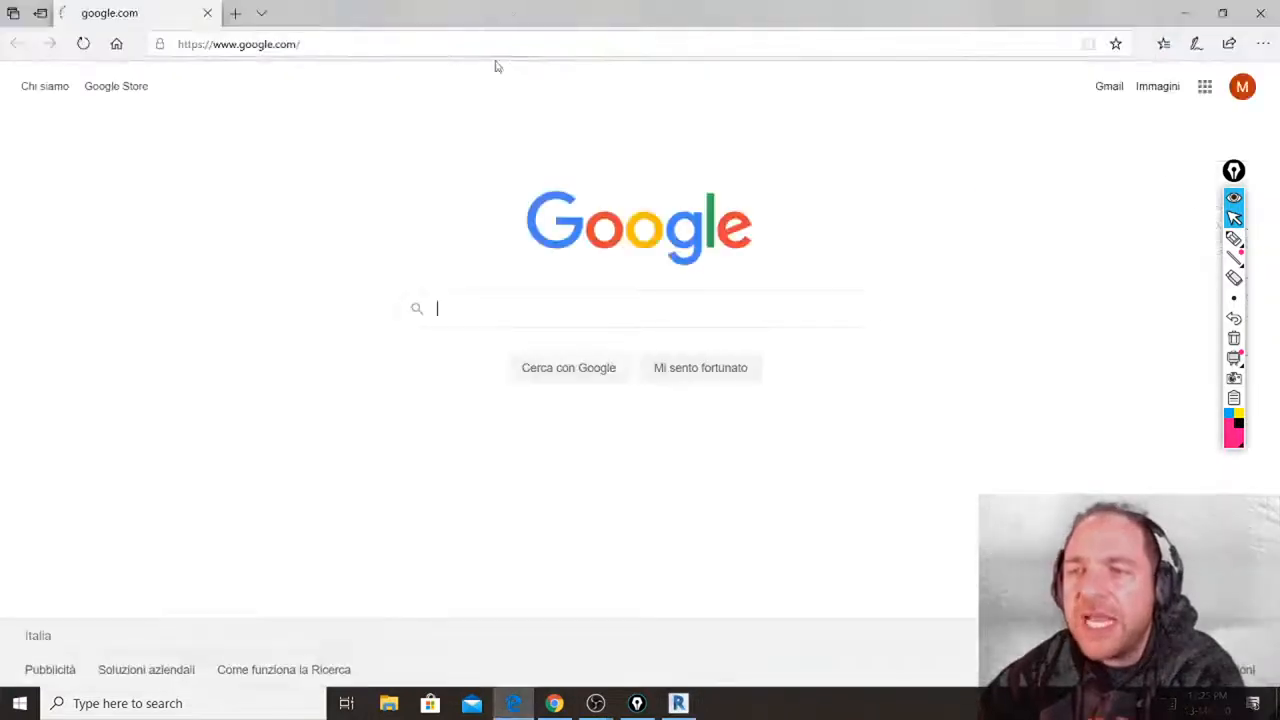
pyautogui.click(396, 45)
pyautogui.write('stairs')
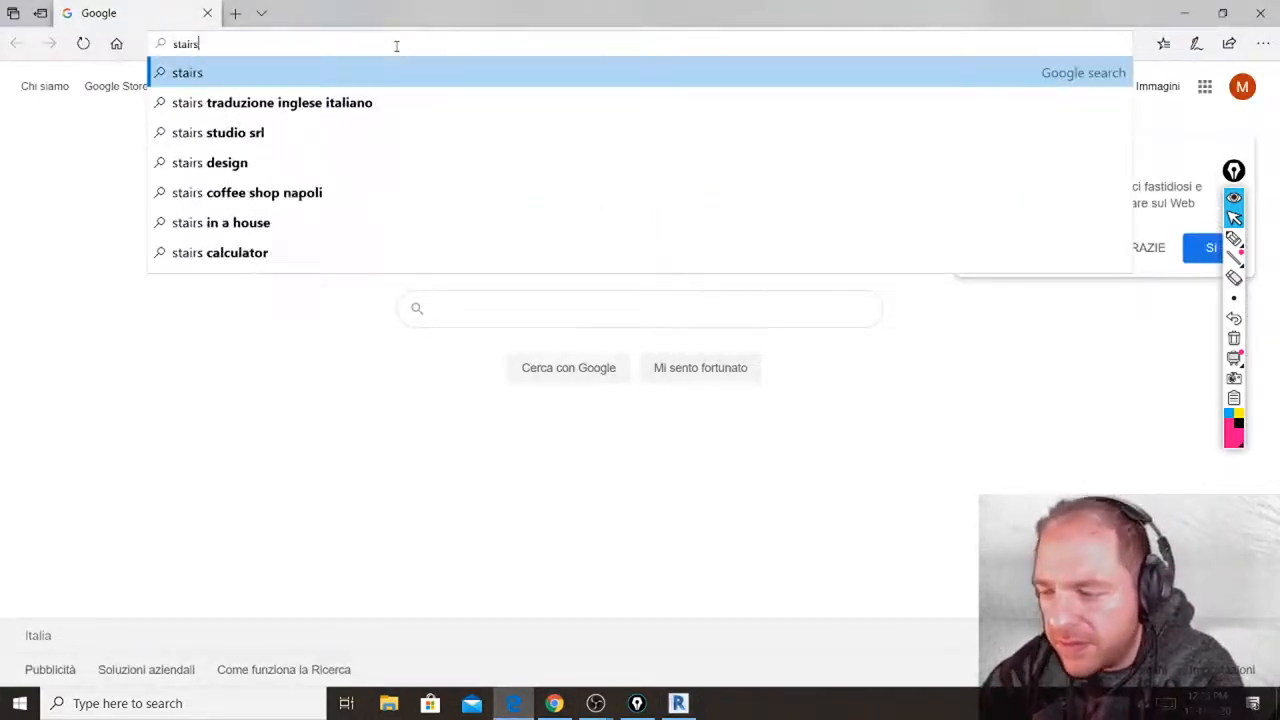
# Search Google for "stairs" and look through the image results.
pyautogui.press('Return')
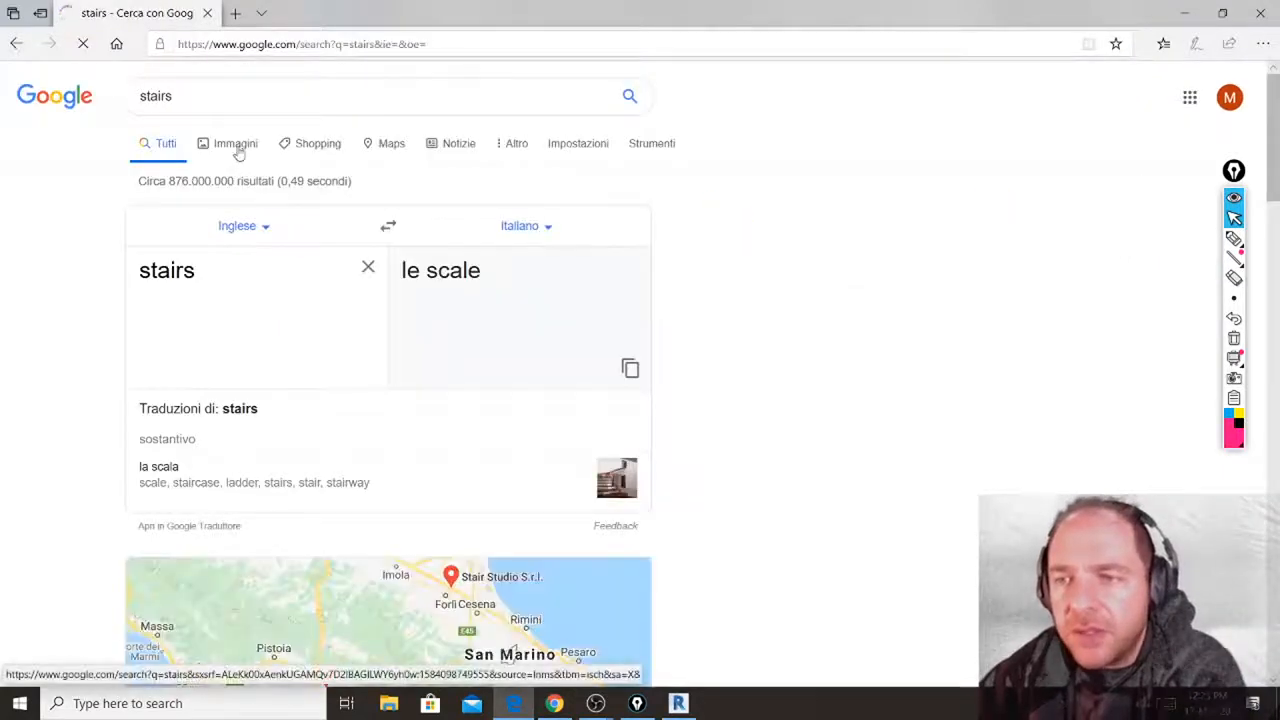
pyautogui.click(236, 146)
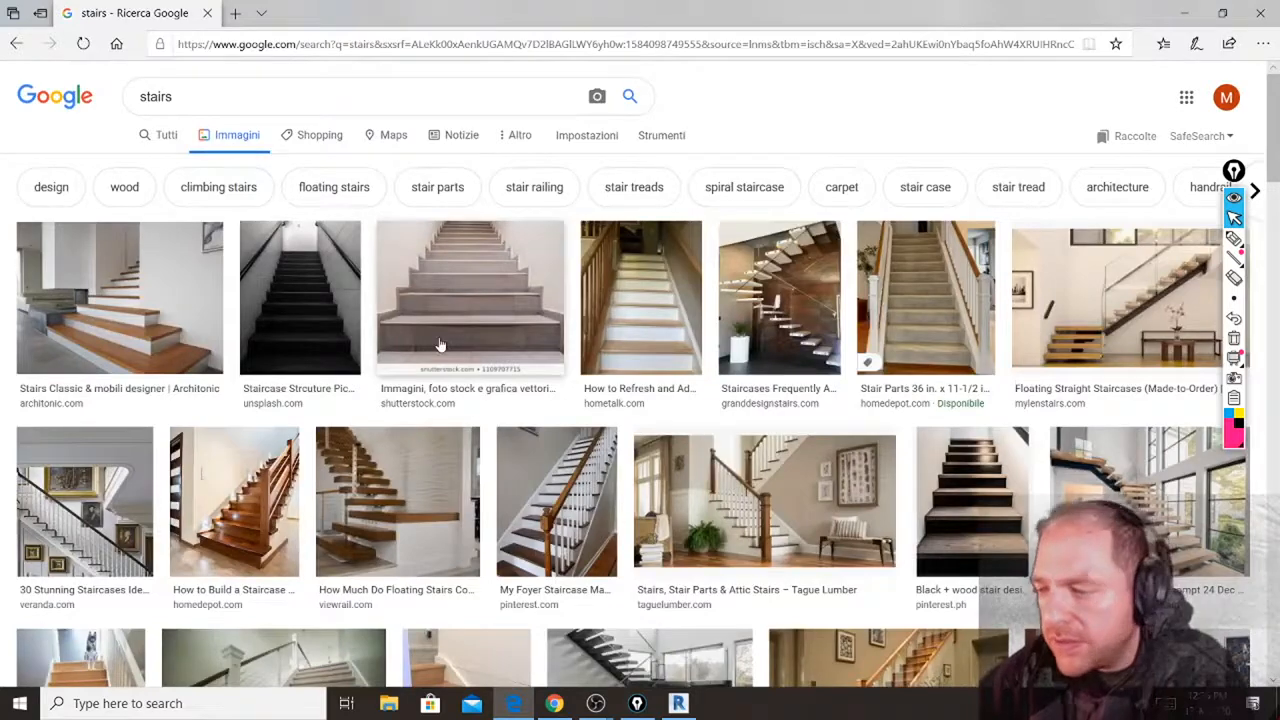
pyautogui.scroll(-2, 315, 343)
pyautogui.scroll(2, 315, 343)
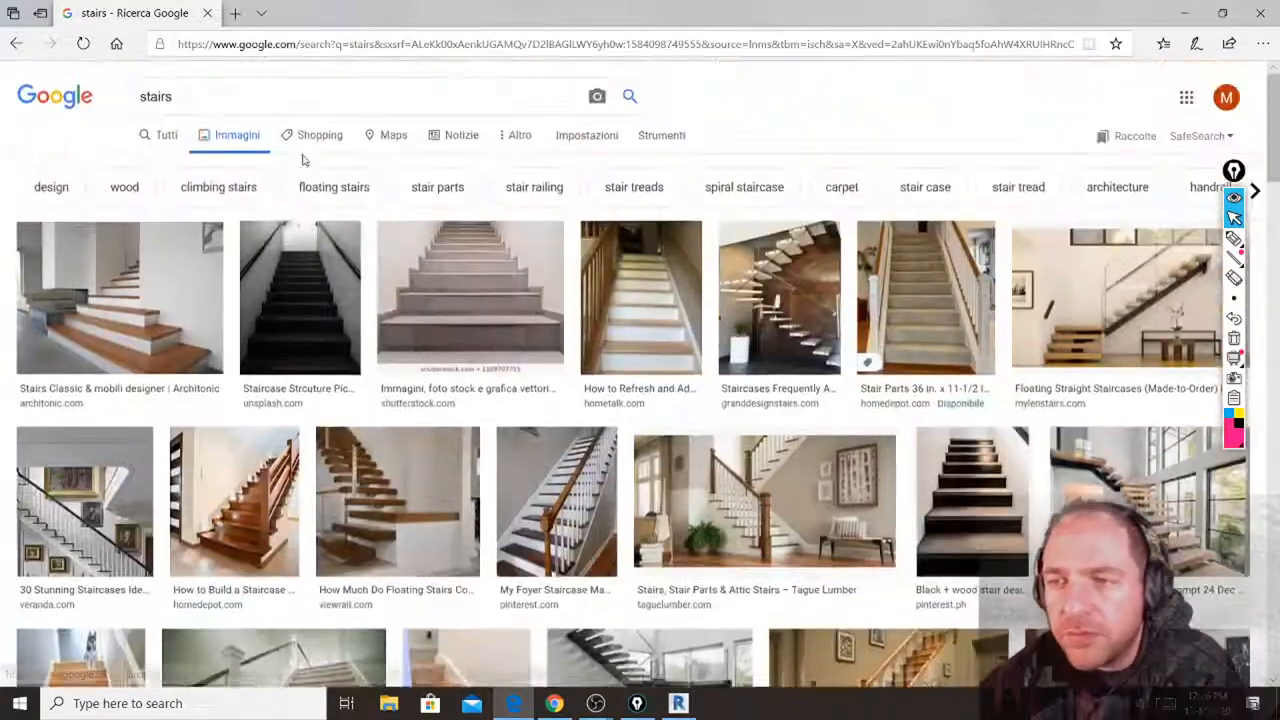
# Search the images for "stairs two runs" and look through the results for a two-run staircase.
pyautogui.click(290, 97)
pyautogui.write('two runs')
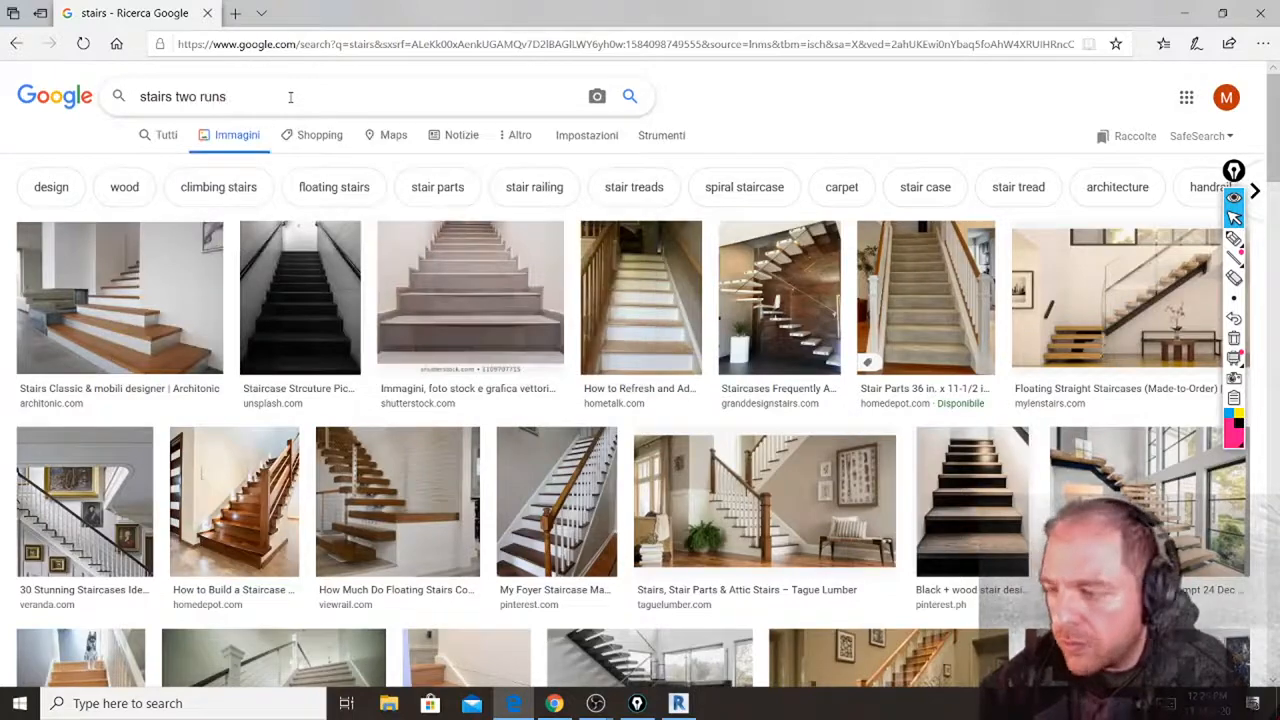
pyautogui.press('Return')
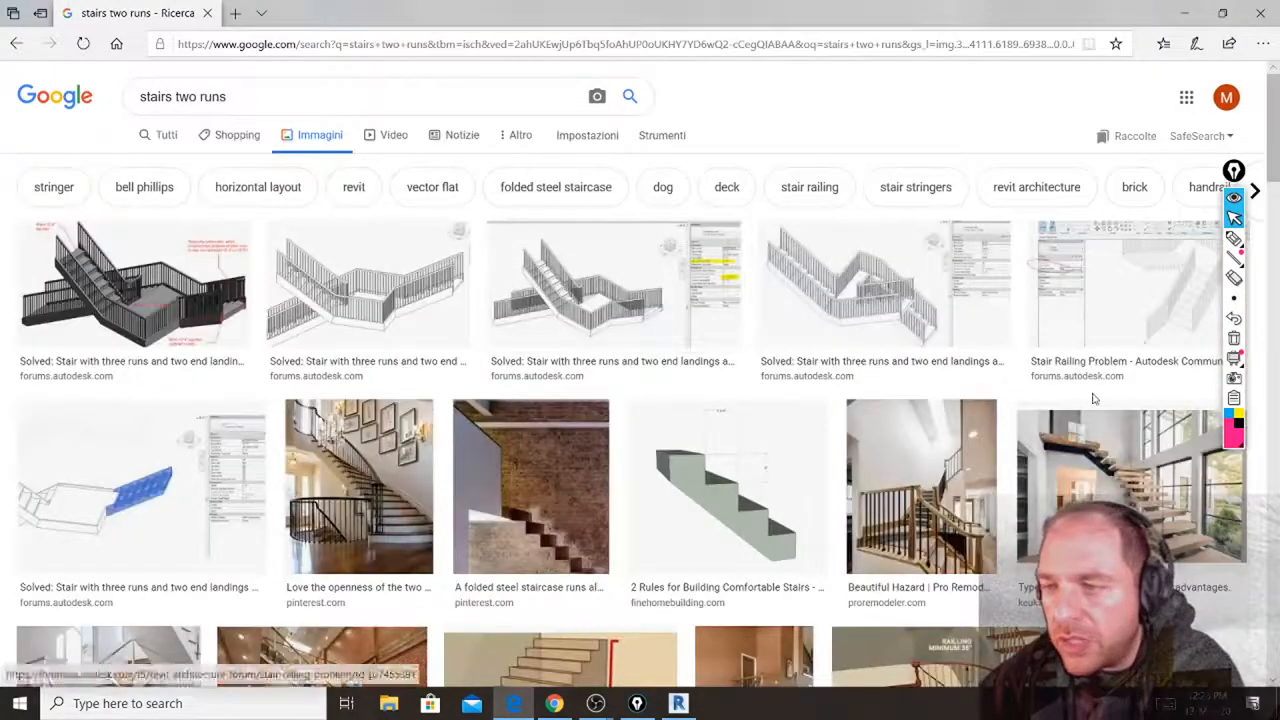
pyautogui.scroll(-5, 848, 400)
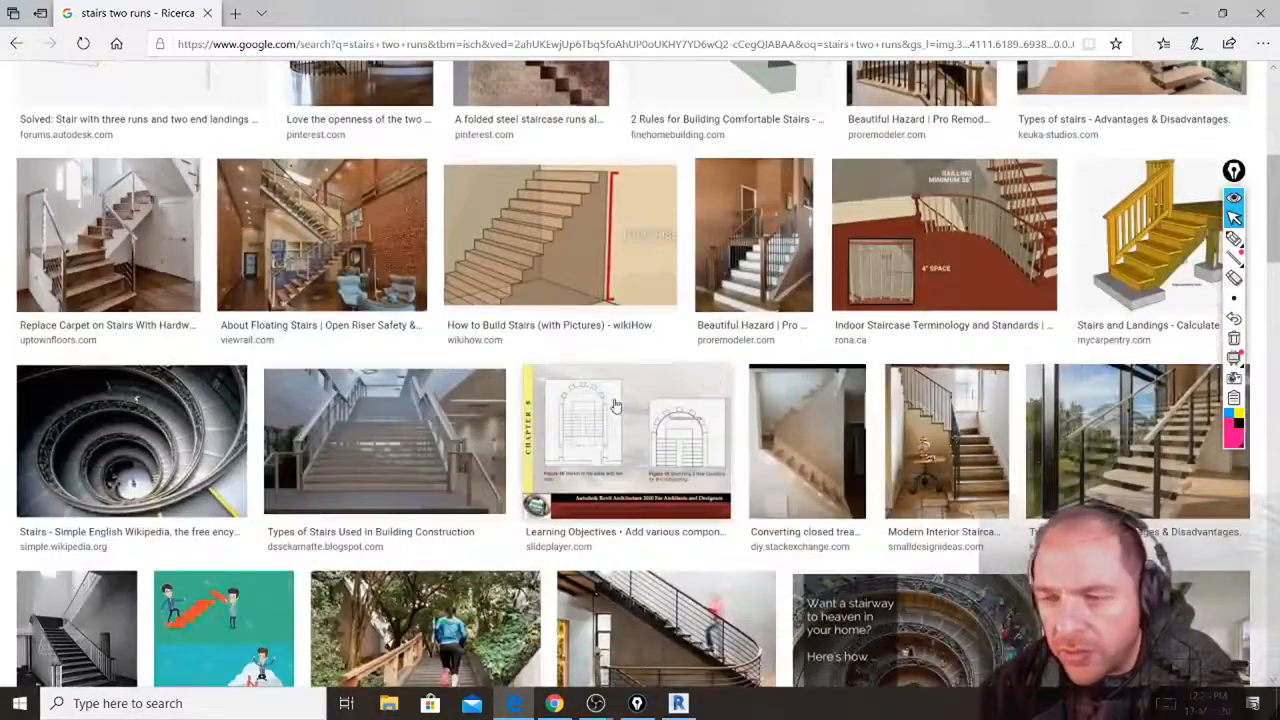
pyautogui.scroll(-2, 605, 373)
pyautogui.scroll(-3, 605, 373)
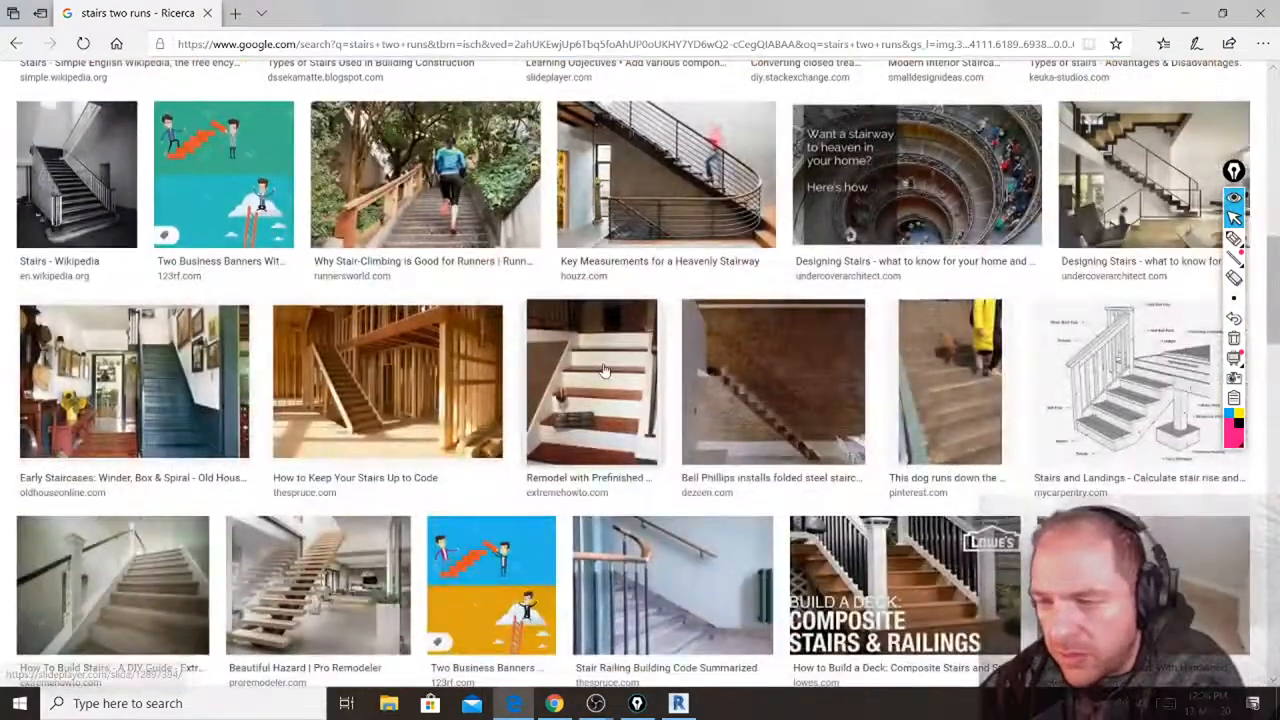
pyautogui.scroll(-5, 605, 373)
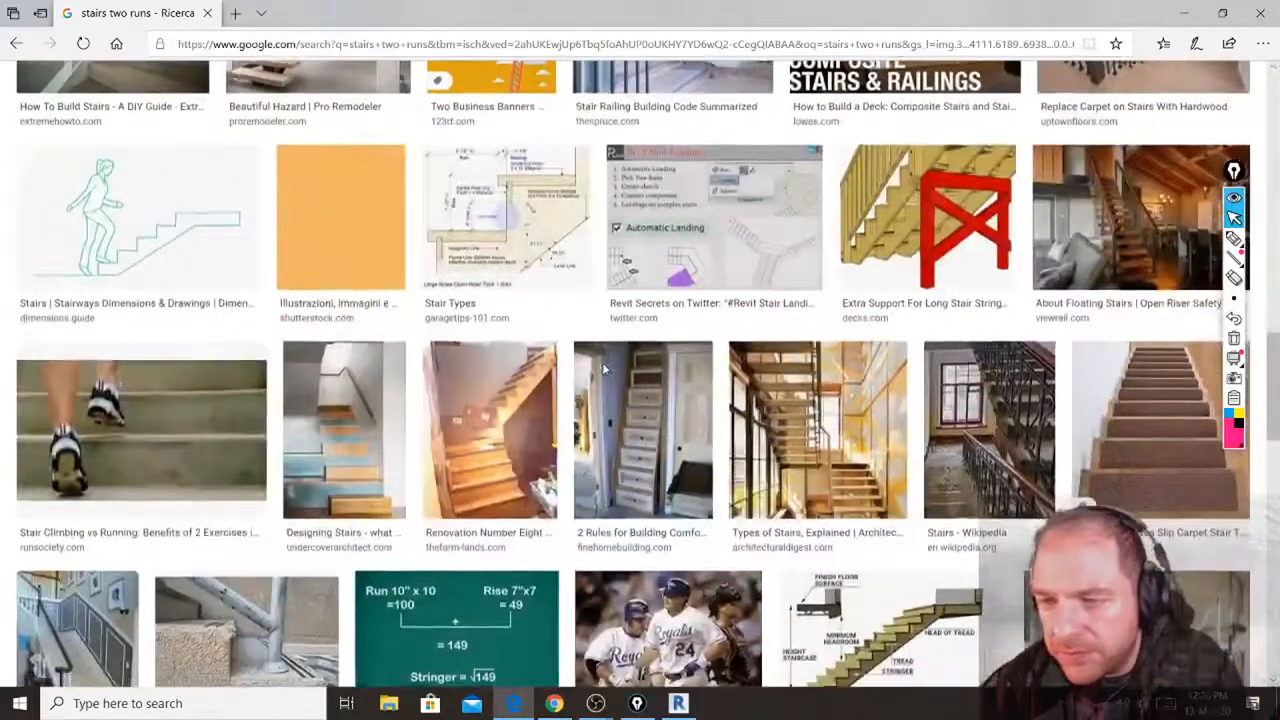
pyautogui.scroll(-3, 605, 370)
pyautogui.scroll(12, 277, 106)
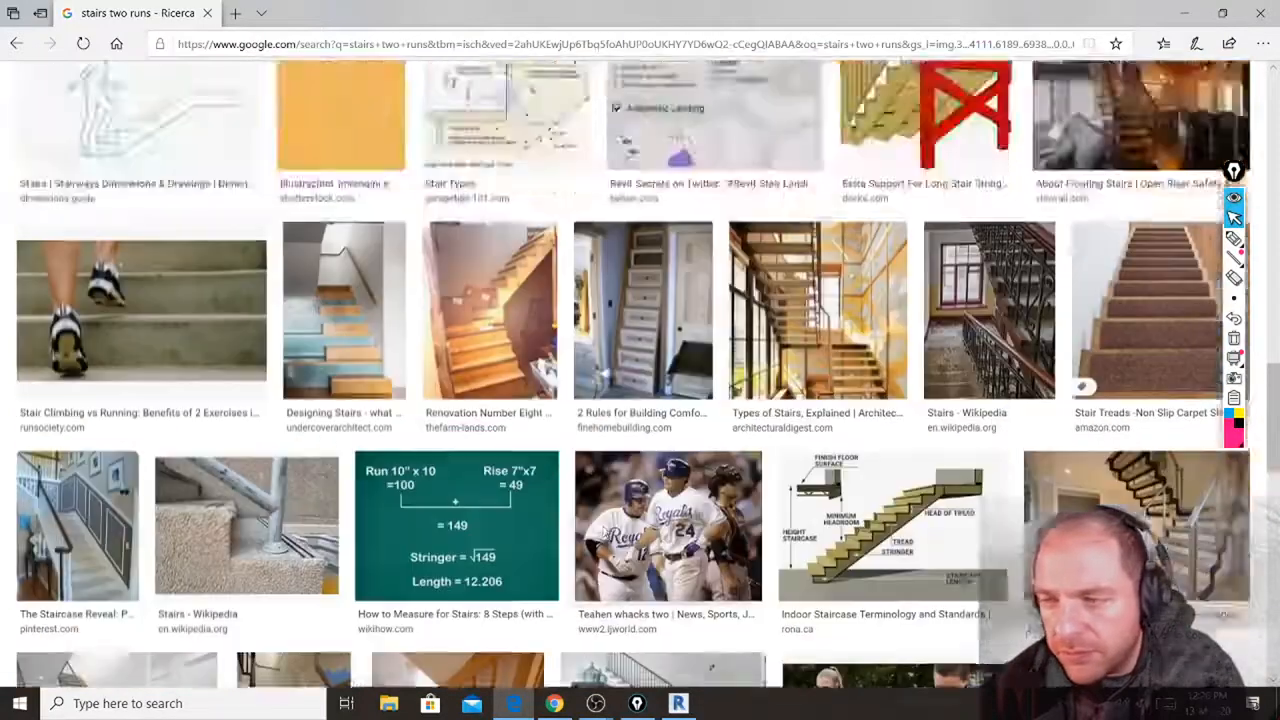
# Change the image search to "stairs double runs".
pyautogui.click(268, 97)
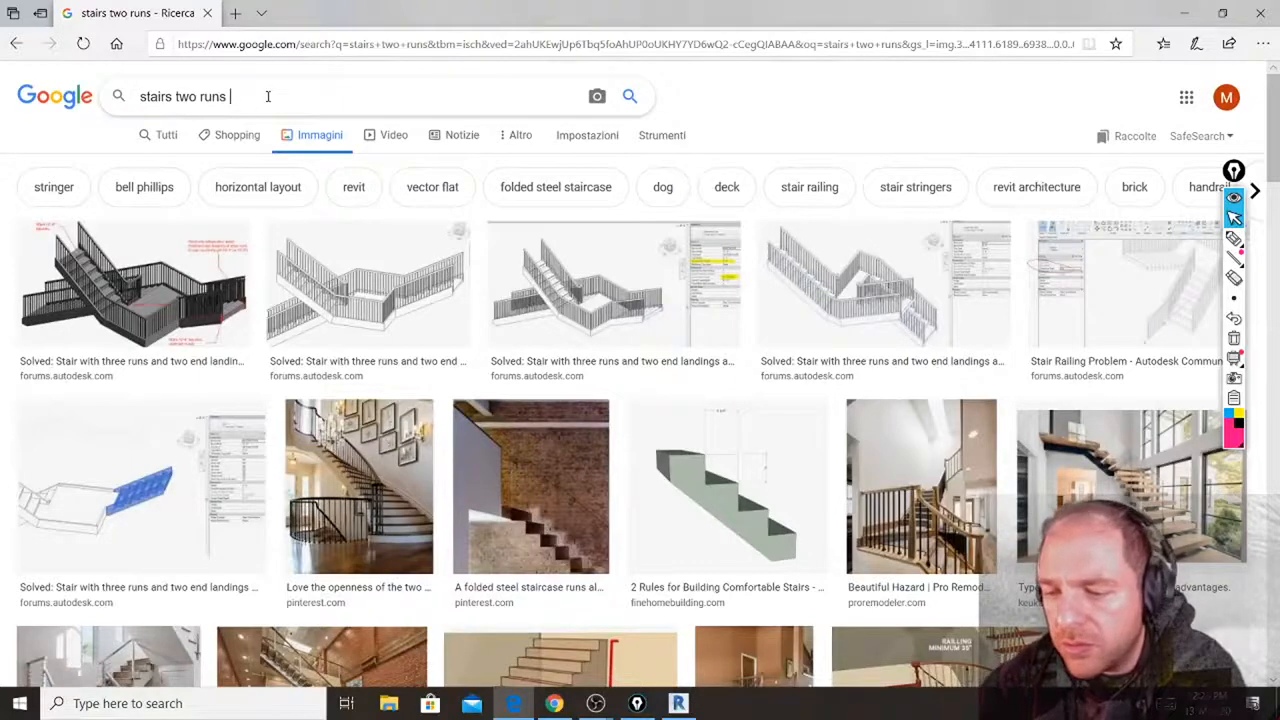
pyautogui.press('BackSpace')
pyautogui.press('BackSpace')
pyautogui.press('BackSpace')
pyautogui.press('BackSpace')
pyautogui.press('BackSpace')
pyautogui.press('BackSpace')
pyautogui.press('BackSpace')
pyautogui.press('BackSpace')
pyautogui.press('BackSpace')
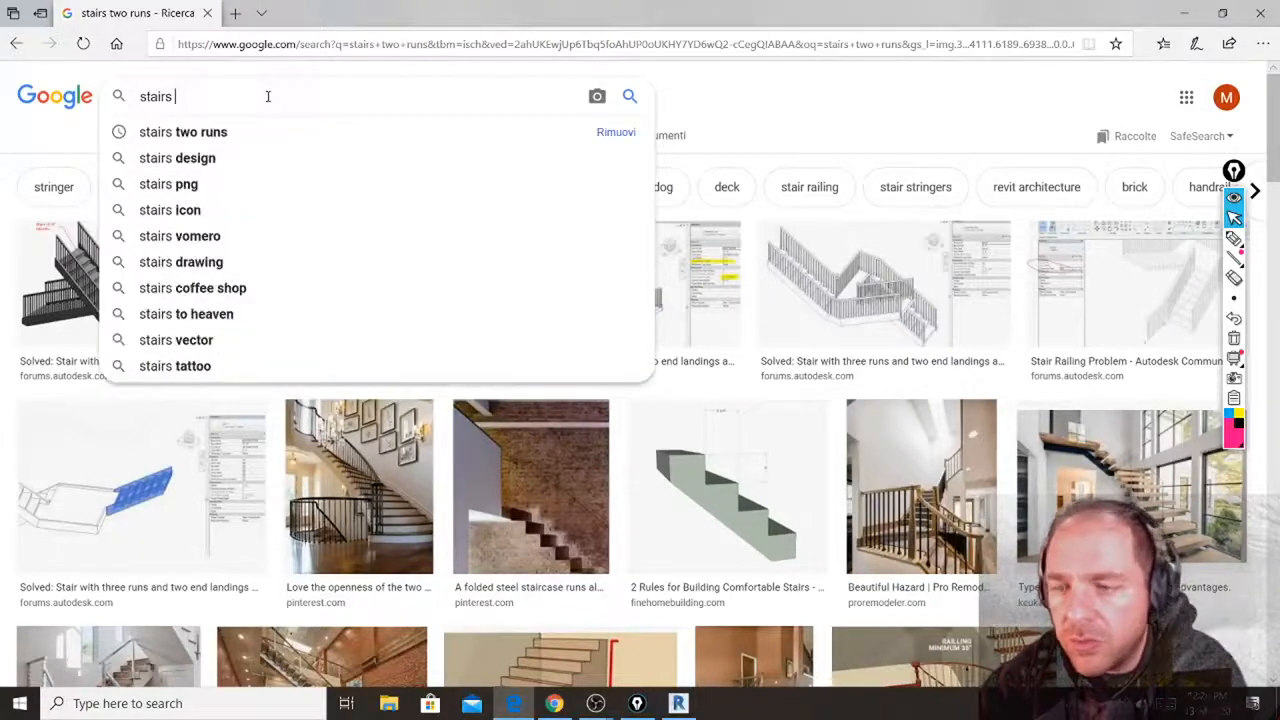
pyautogui.write('double runs')
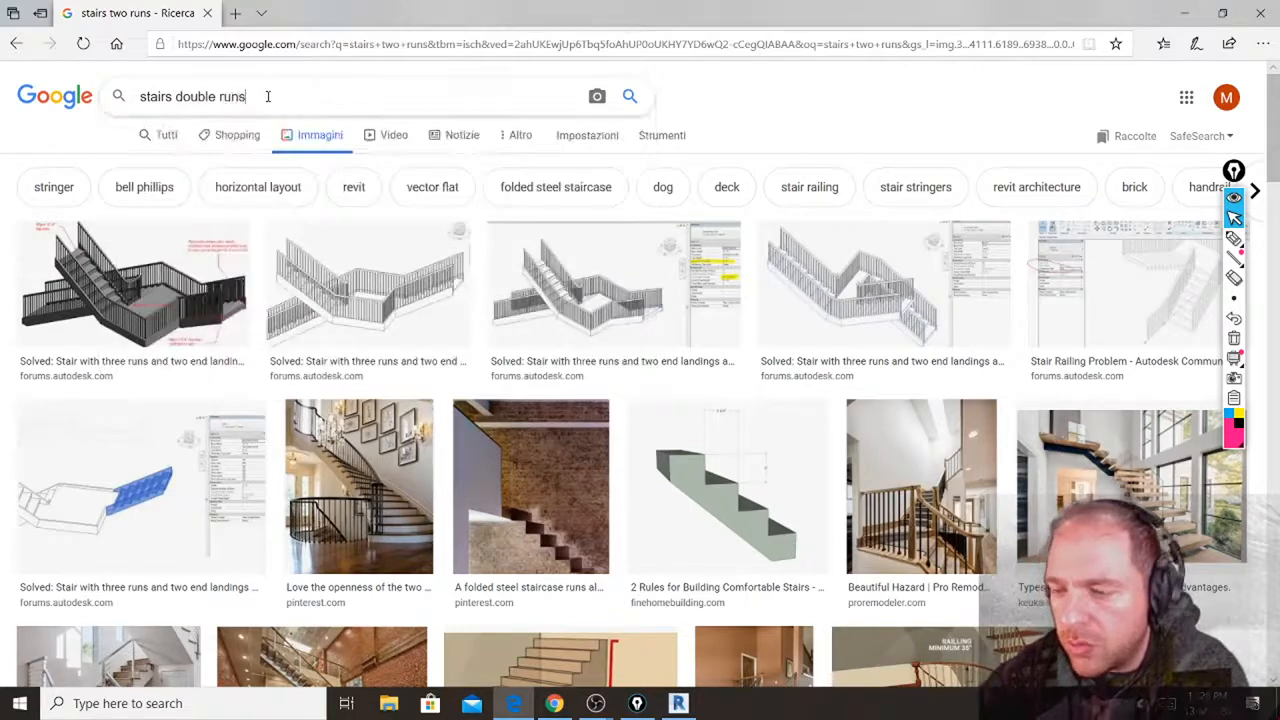
pyautogui.press('Return')
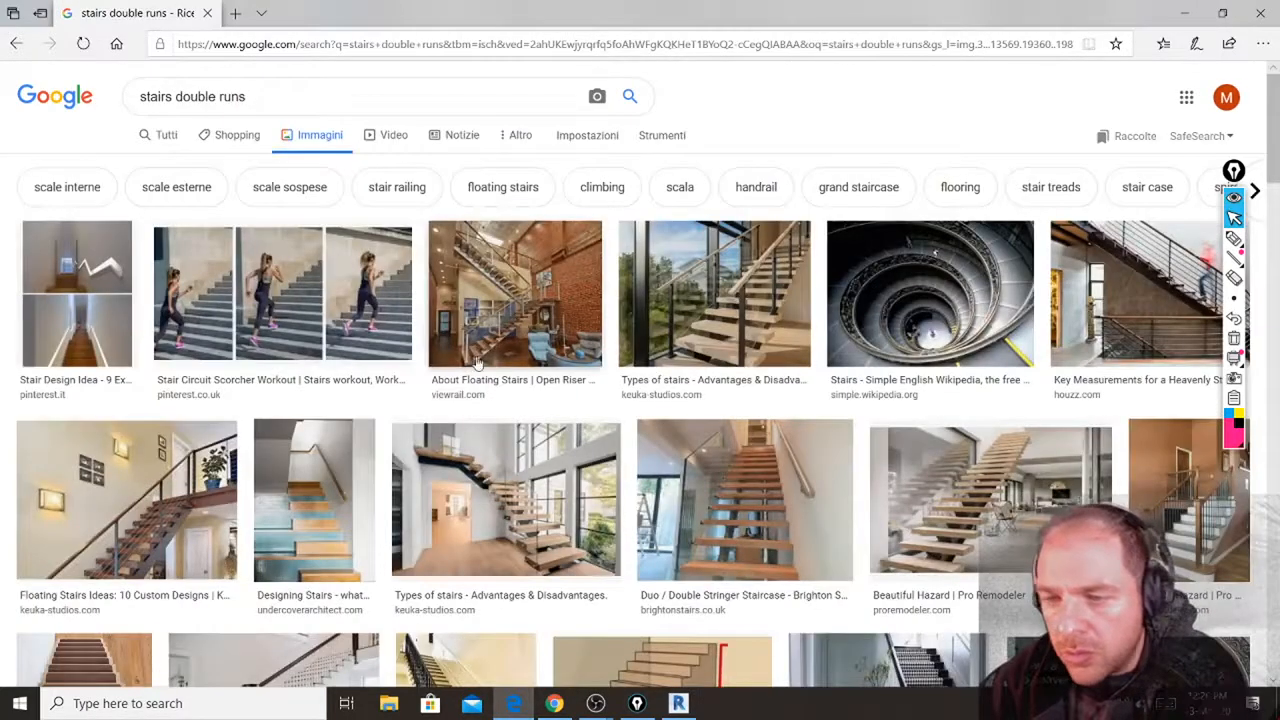
# Look through the "stairs double runs" image results for a staircase with two runs.
pyautogui.scroll(-2, 477, 363)
pyautogui.scroll(-4, 477, 361)
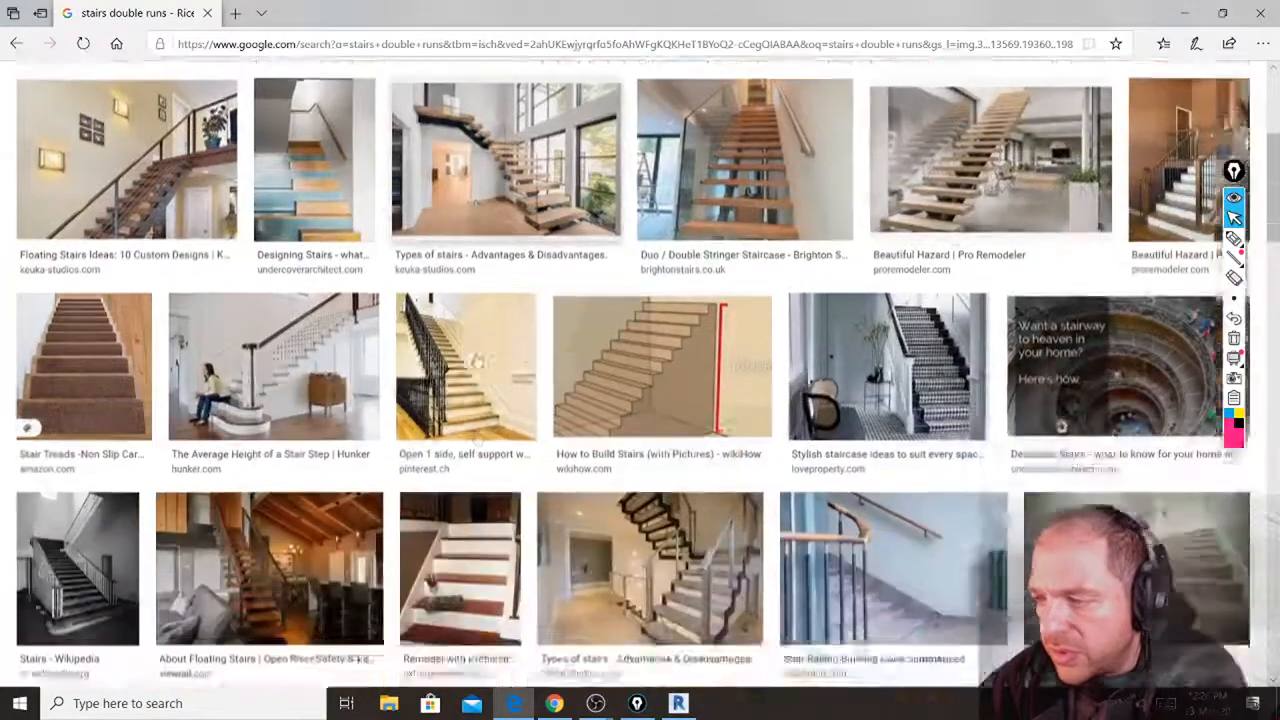
pyautogui.scroll(-2, 477, 361)
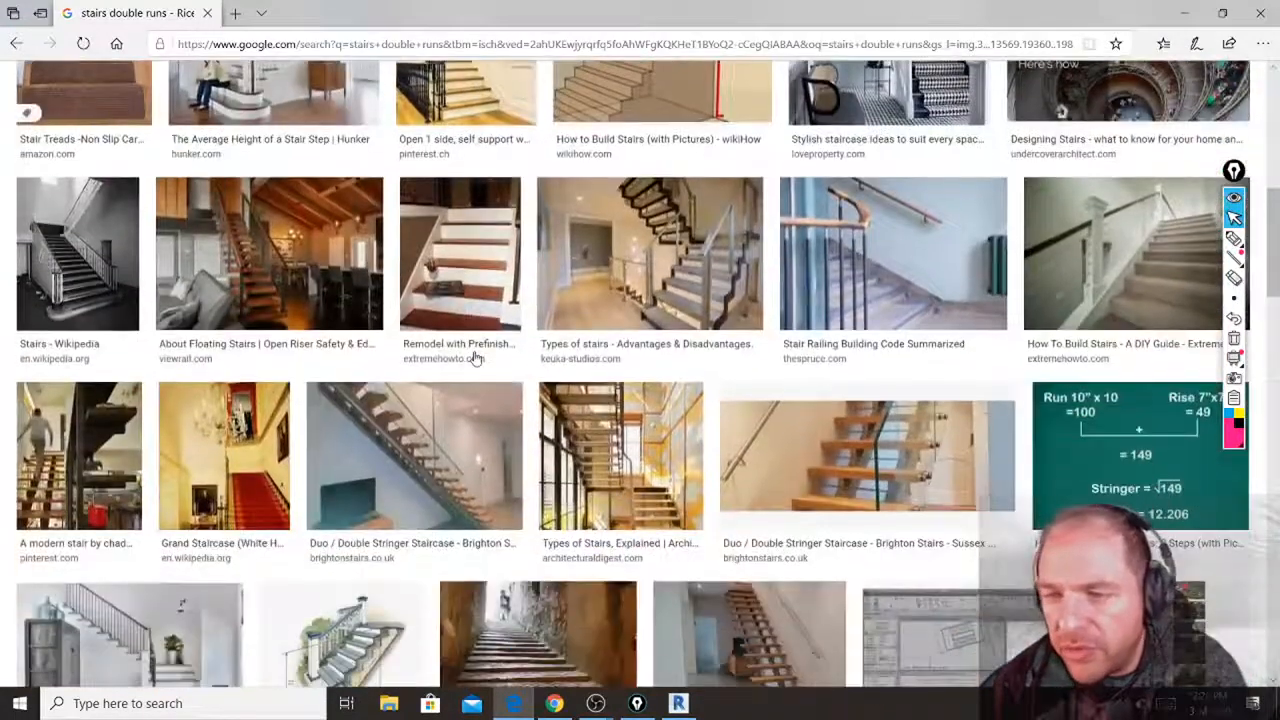
pyautogui.scroll(-3, 477, 358)
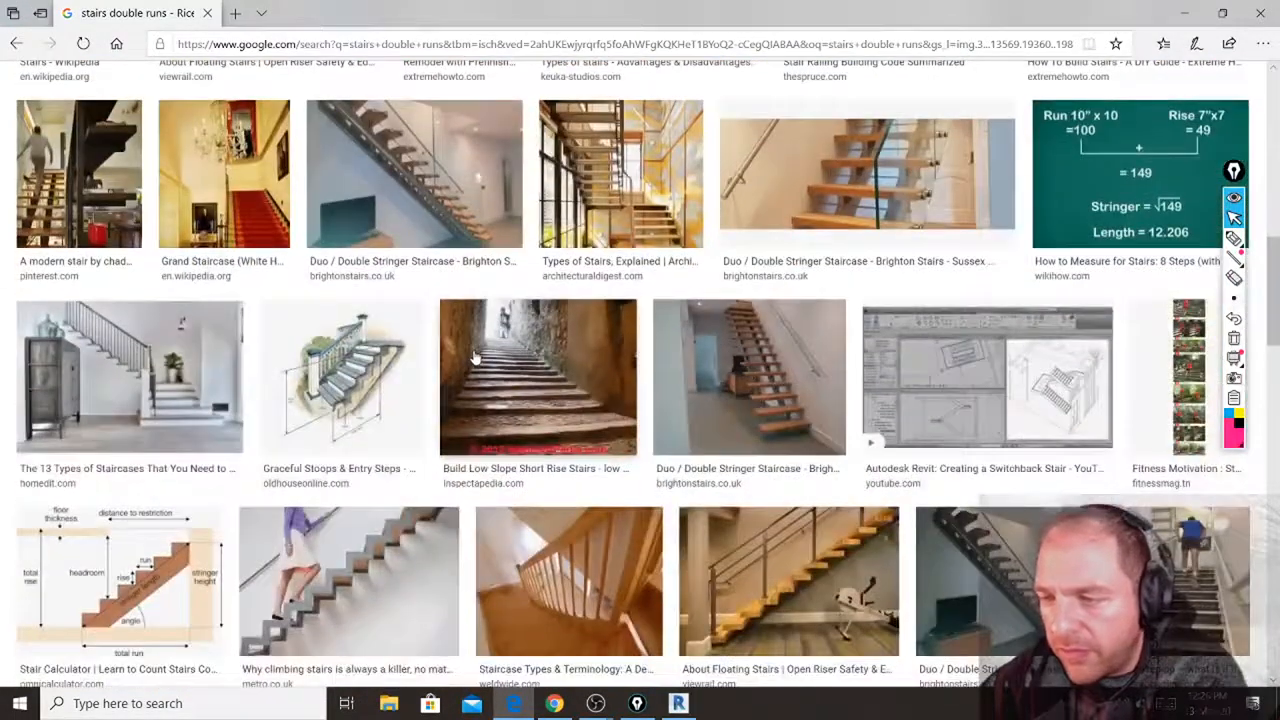
pyautogui.scroll(-3, 477, 358)
pyautogui.scroll(-2, 477, 356)
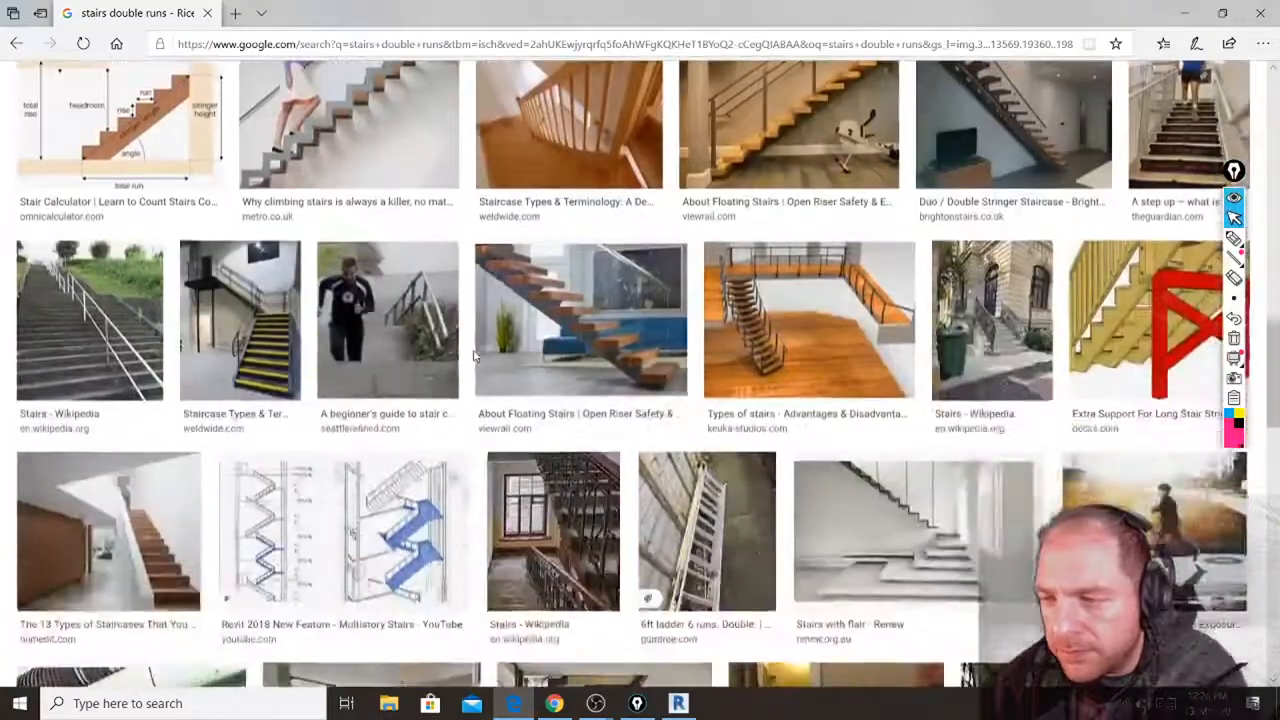
pyautogui.scroll(-4, 475, 356)
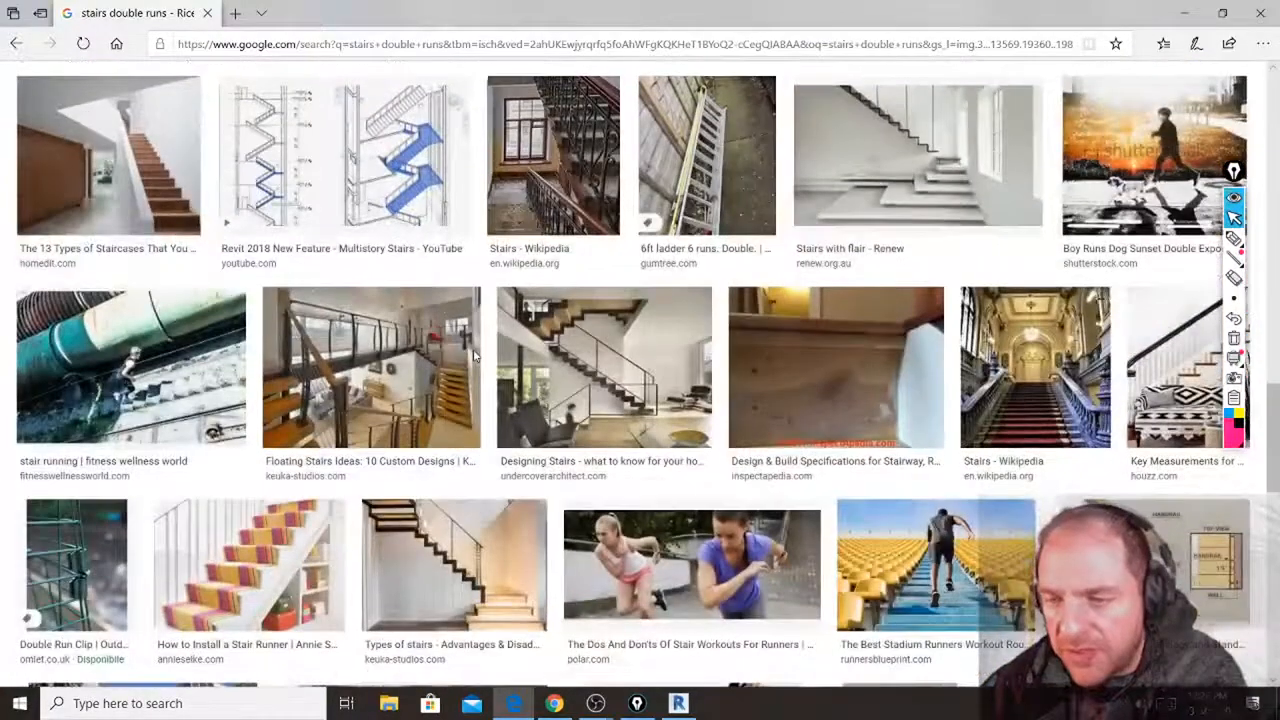
pyautogui.scroll(18, 475, 356)
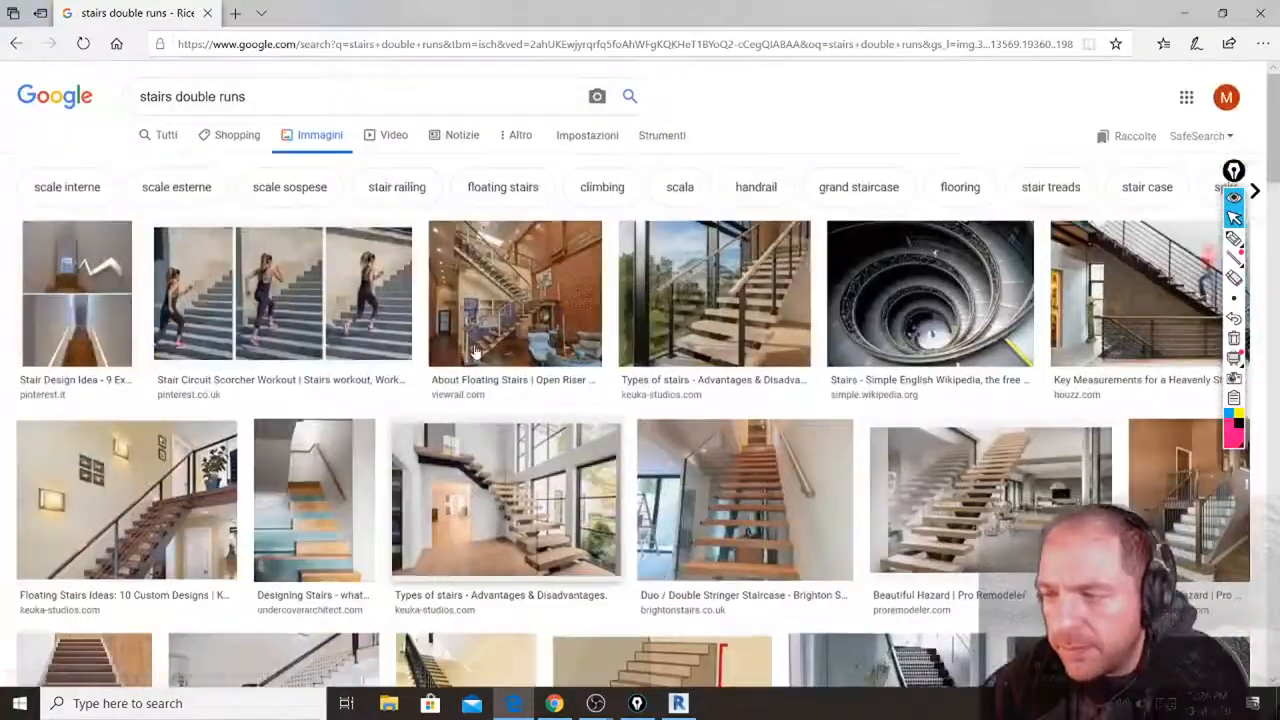
# Refine the image search to "stairs double runs left right" and look through the results.
pyautogui.click(275, 99)
pyautogui.write('left r')
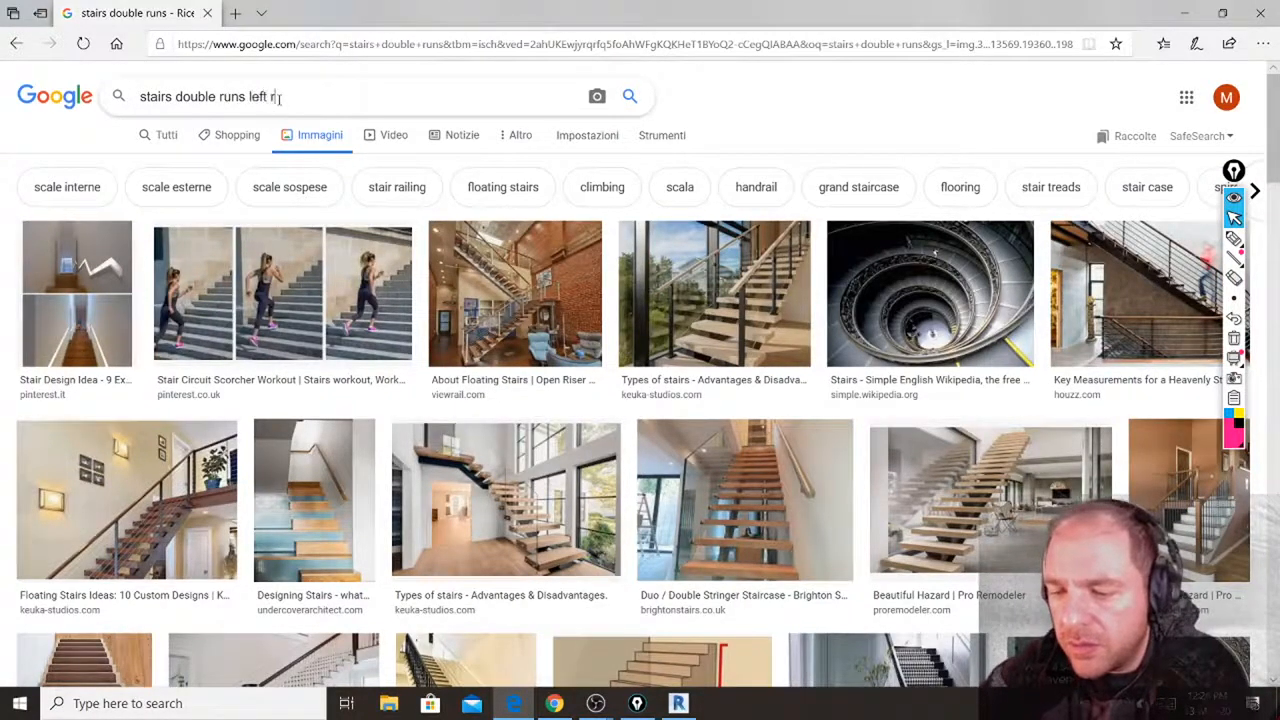
pyautogui.write('ight')
pyautogui.press('Return')
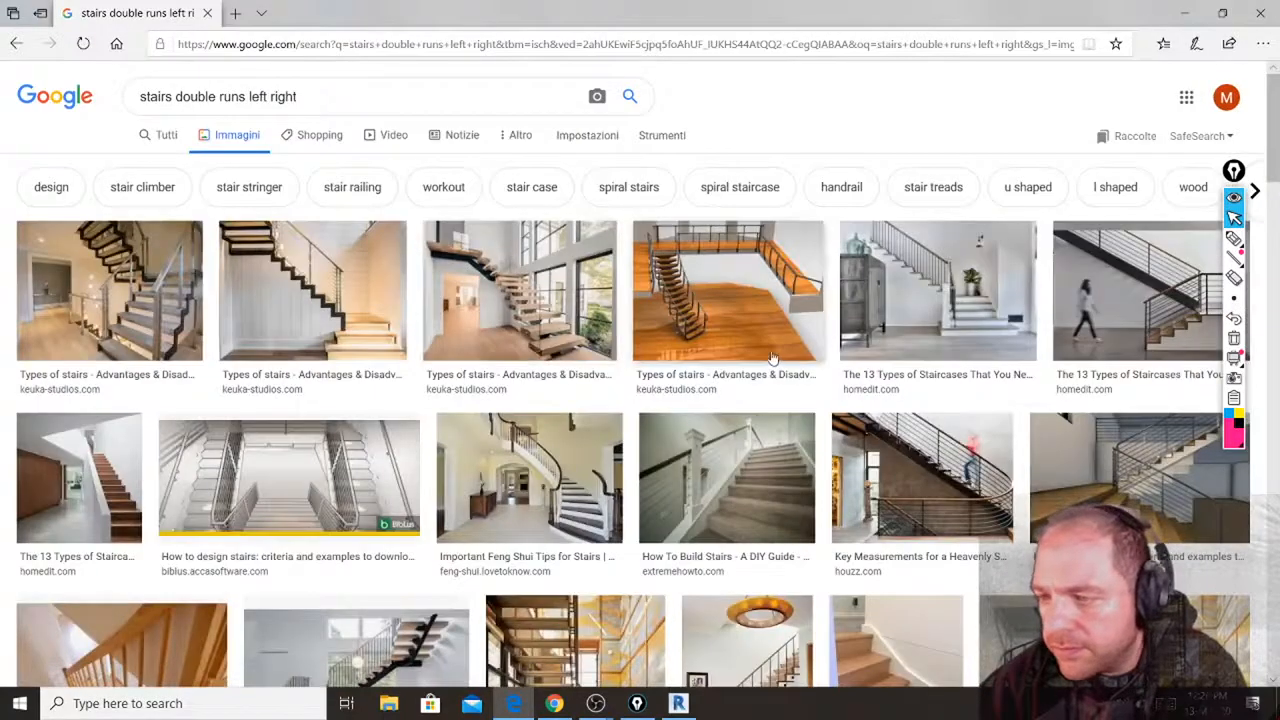
pyautogui.scroll(-2, 772, 357)
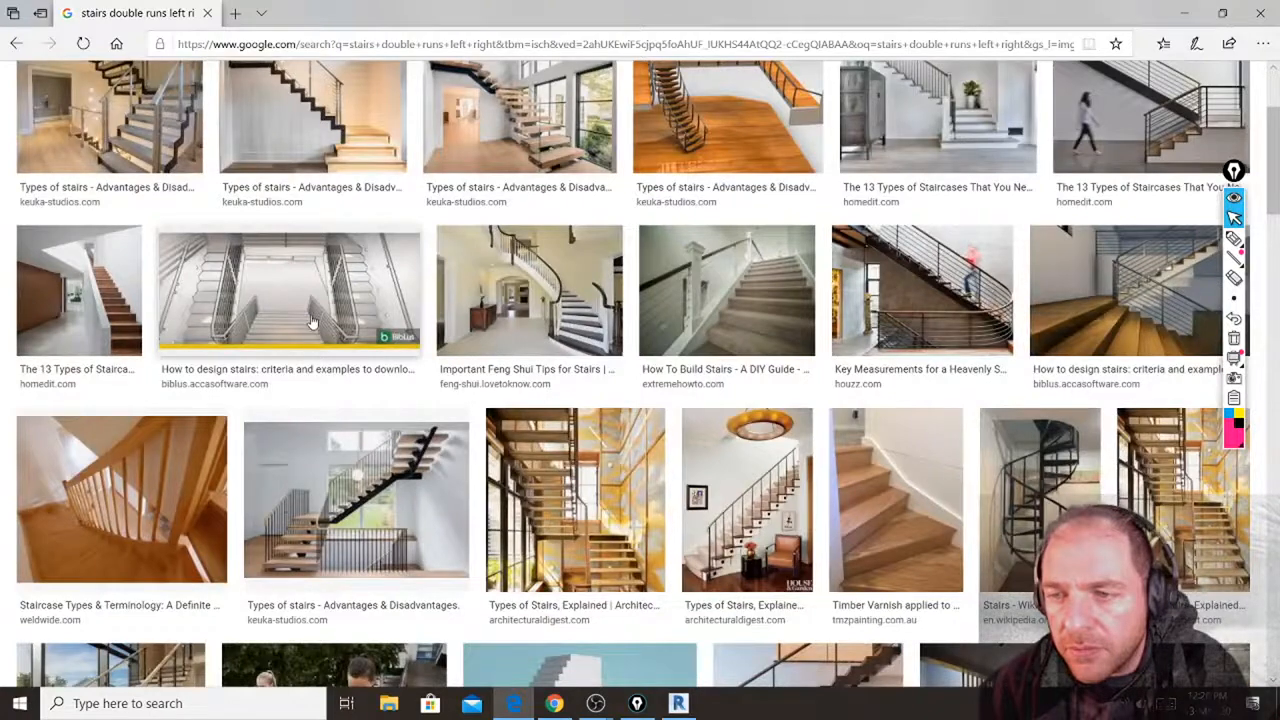
# Preview the BibLus image of a staircase splitting into two side runs and open its source page.
pyautogui.click(312, 322)
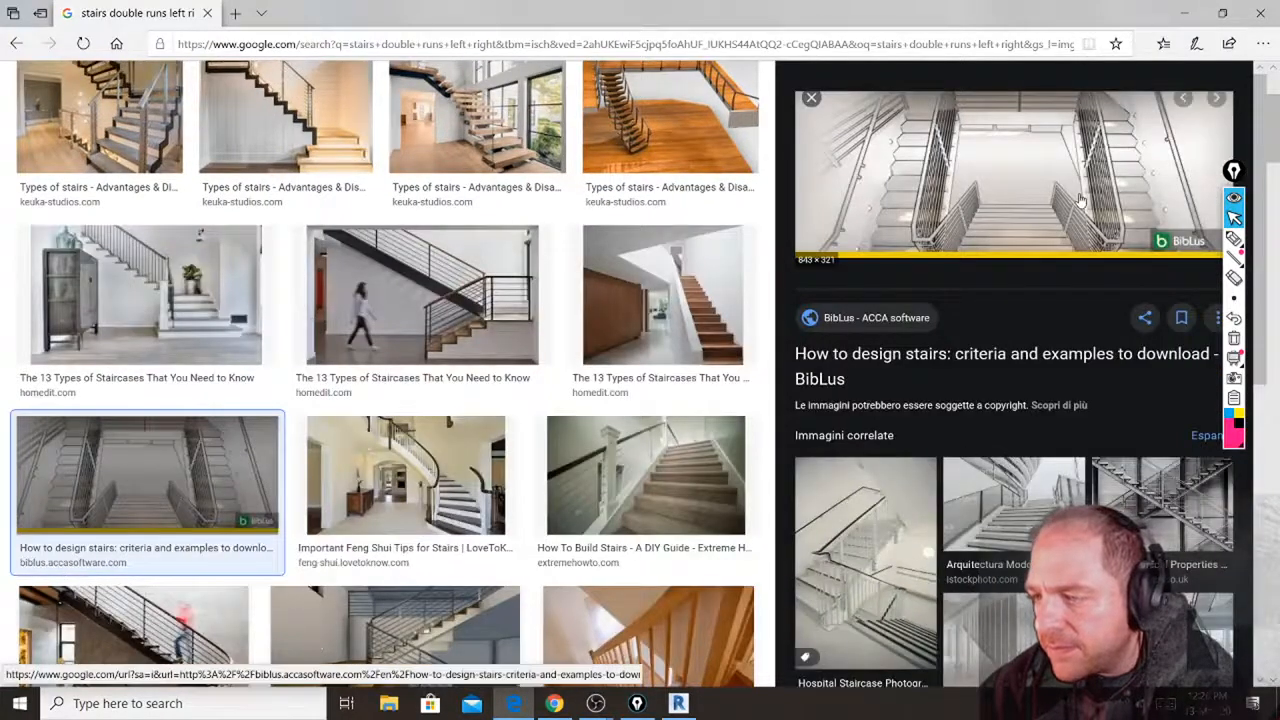
pyautogui.scroll(-2, 1080, 200)
pyautogui.scroll(2, 1070, 180)
pyautogui.click(1065, 165)
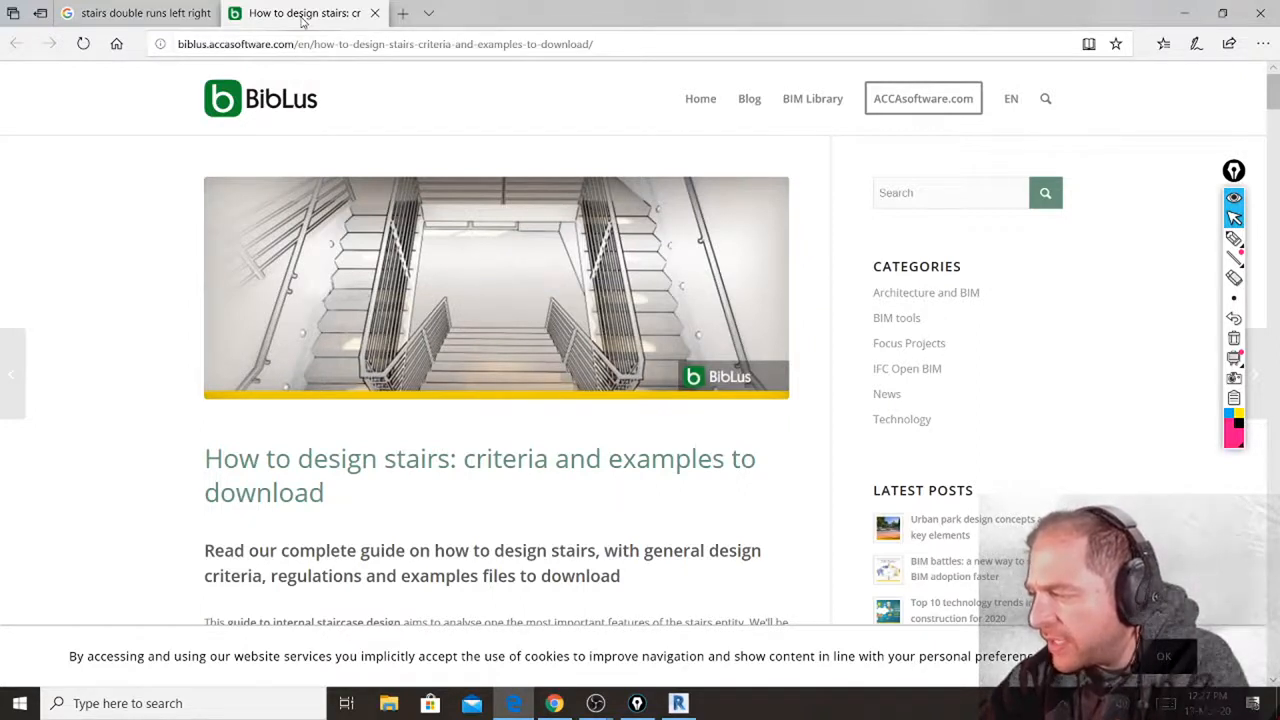
# Close the BibLus page and the browser to return to Revit, and delete the spiral stair in the 3D view.
pyautogui.middleClick(320, 20)
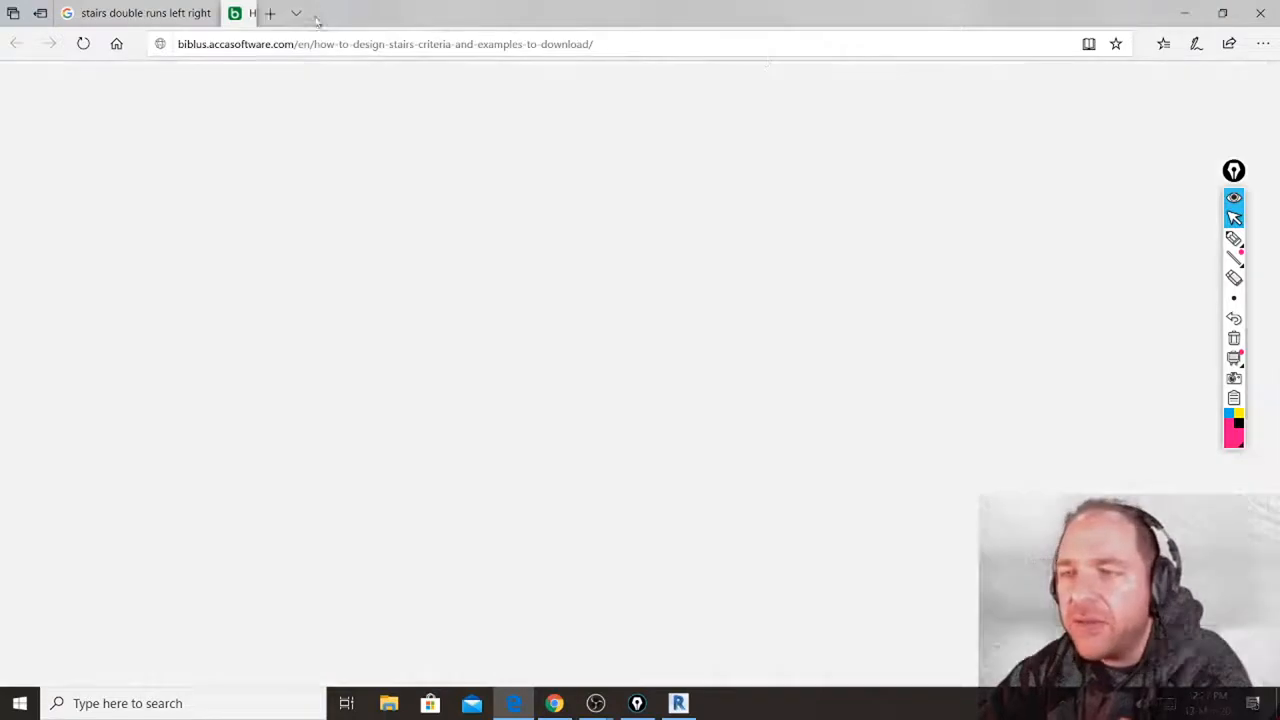
pyautogui.click(1261, 11)
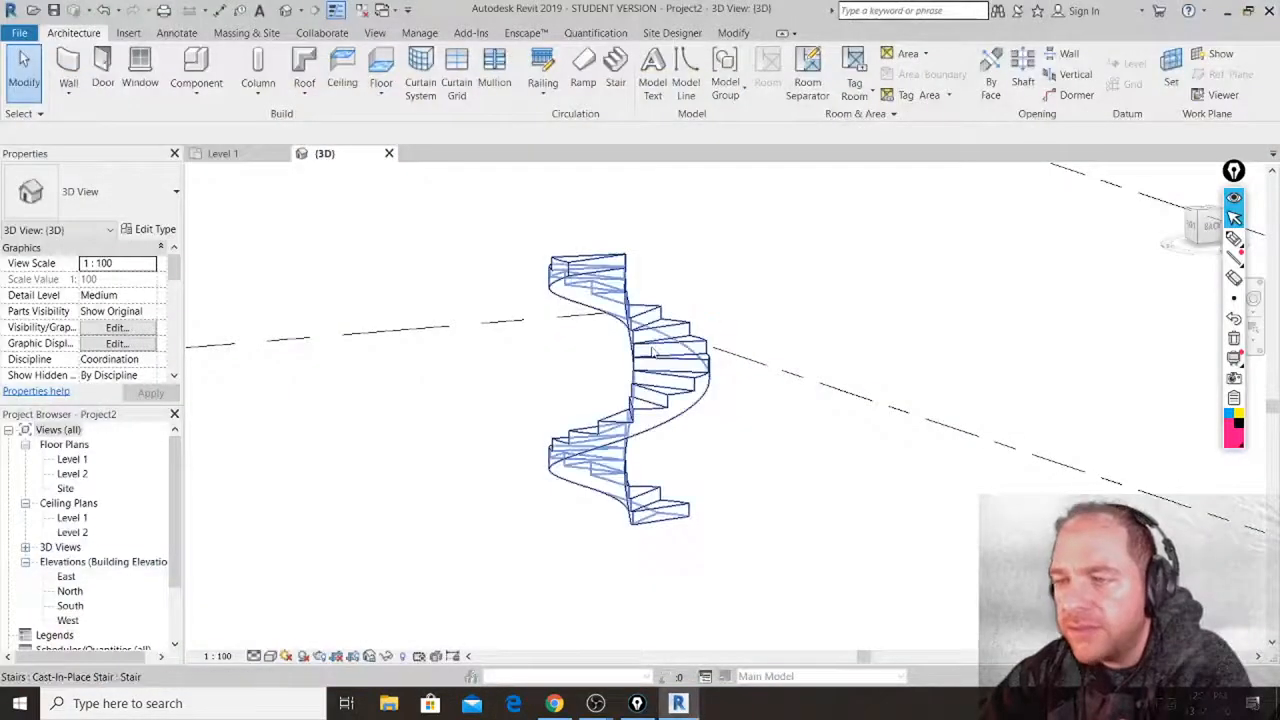
pyautogui.click(594, 262)
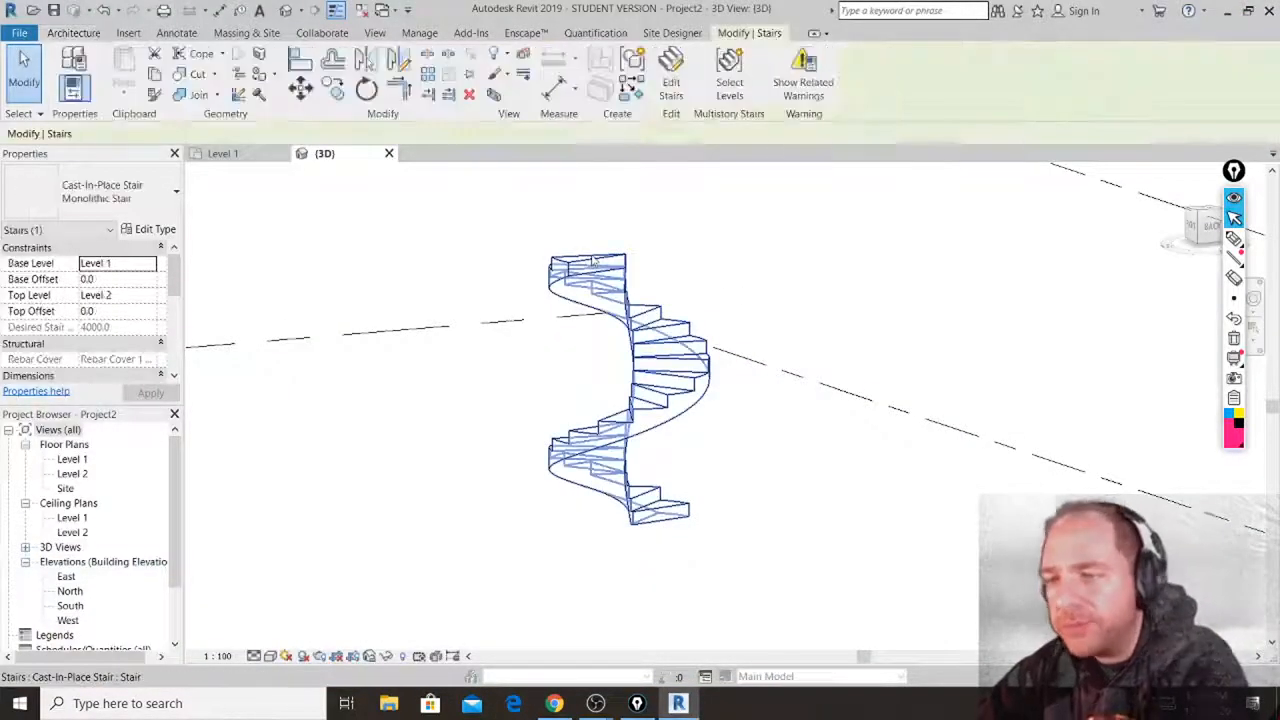
pyautogui.press('Delete')
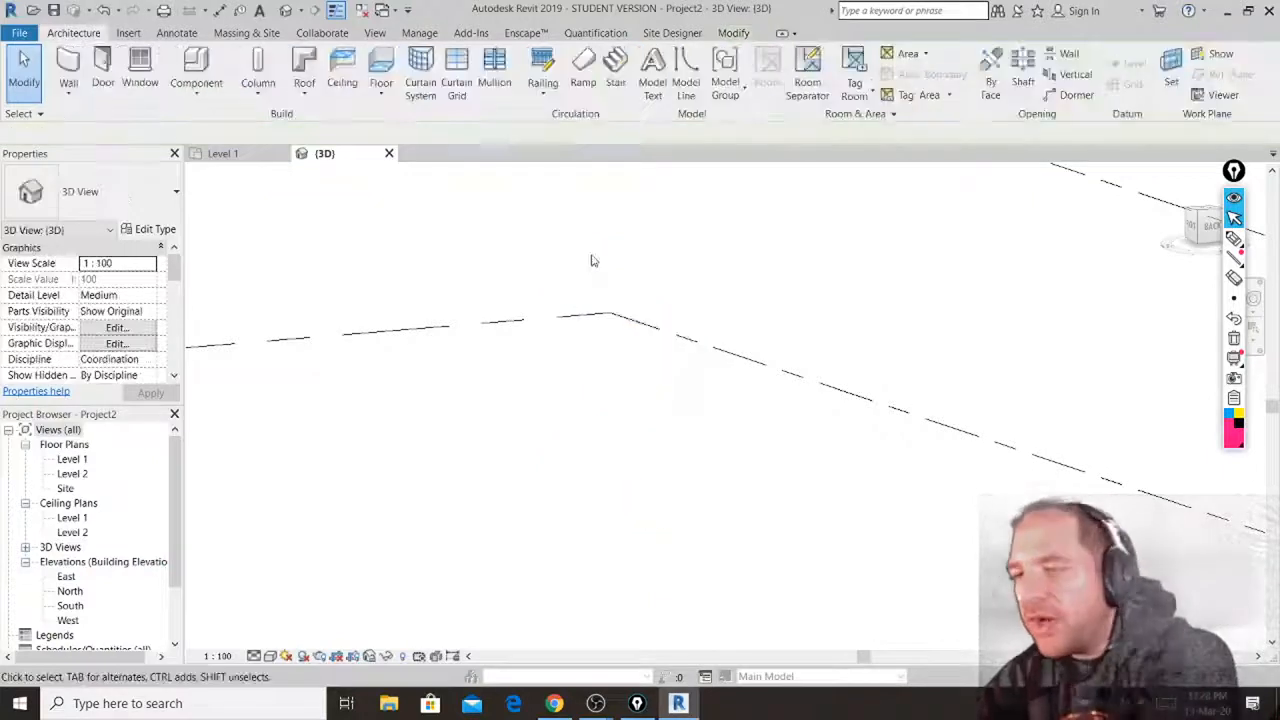
pyautogui.click(615, 62)
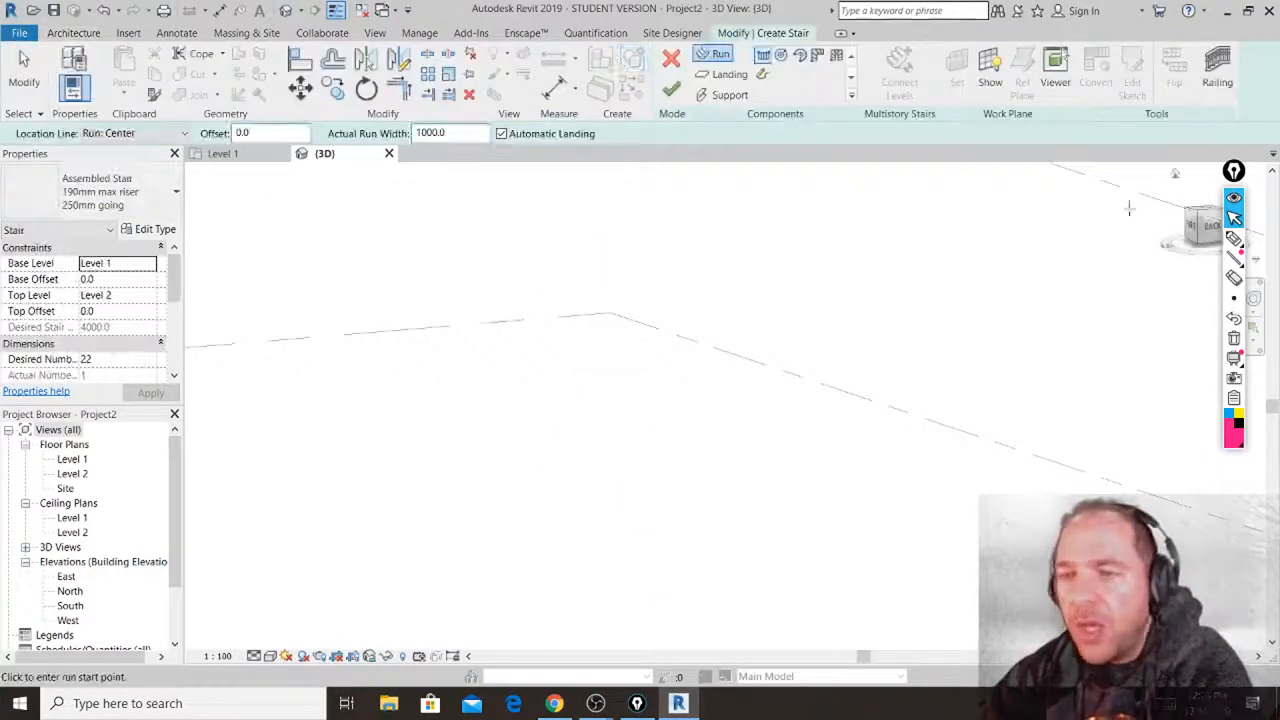
pyautogui.click(1218, 62)
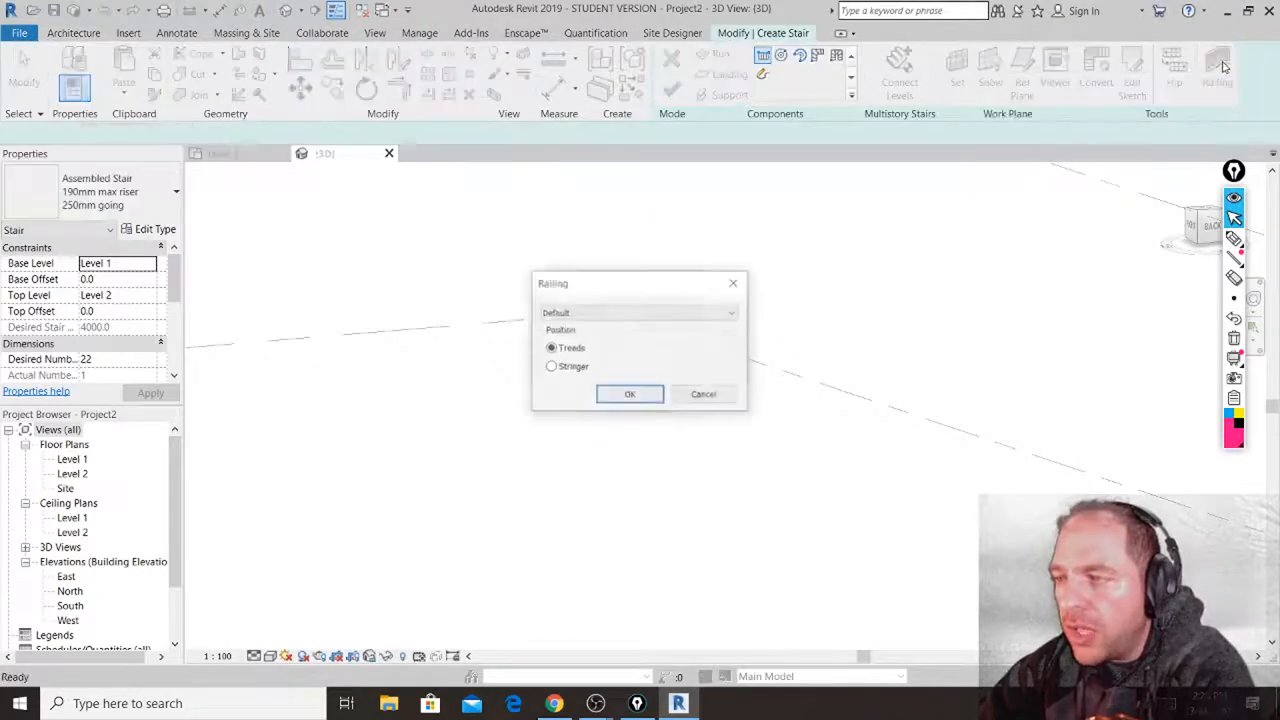
pyautogui.click(723, 315)
pyautogui.click(714, 395)
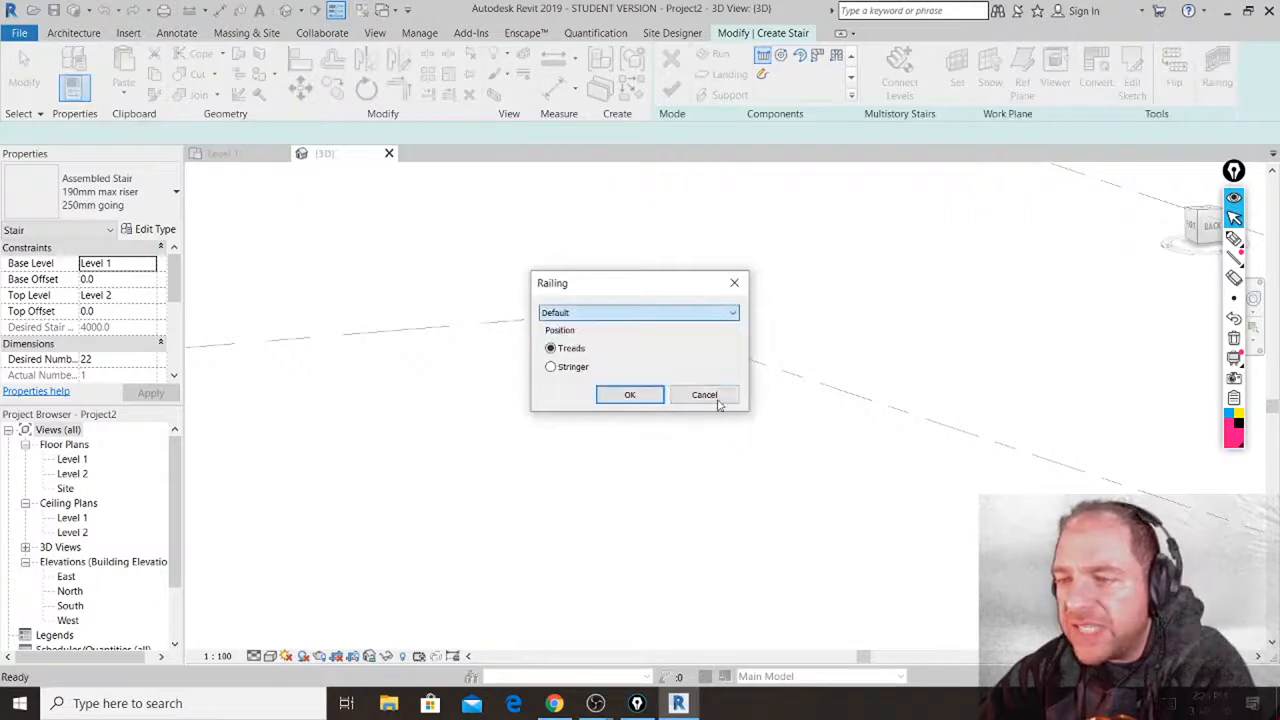
pyautogui.click(711, 396)
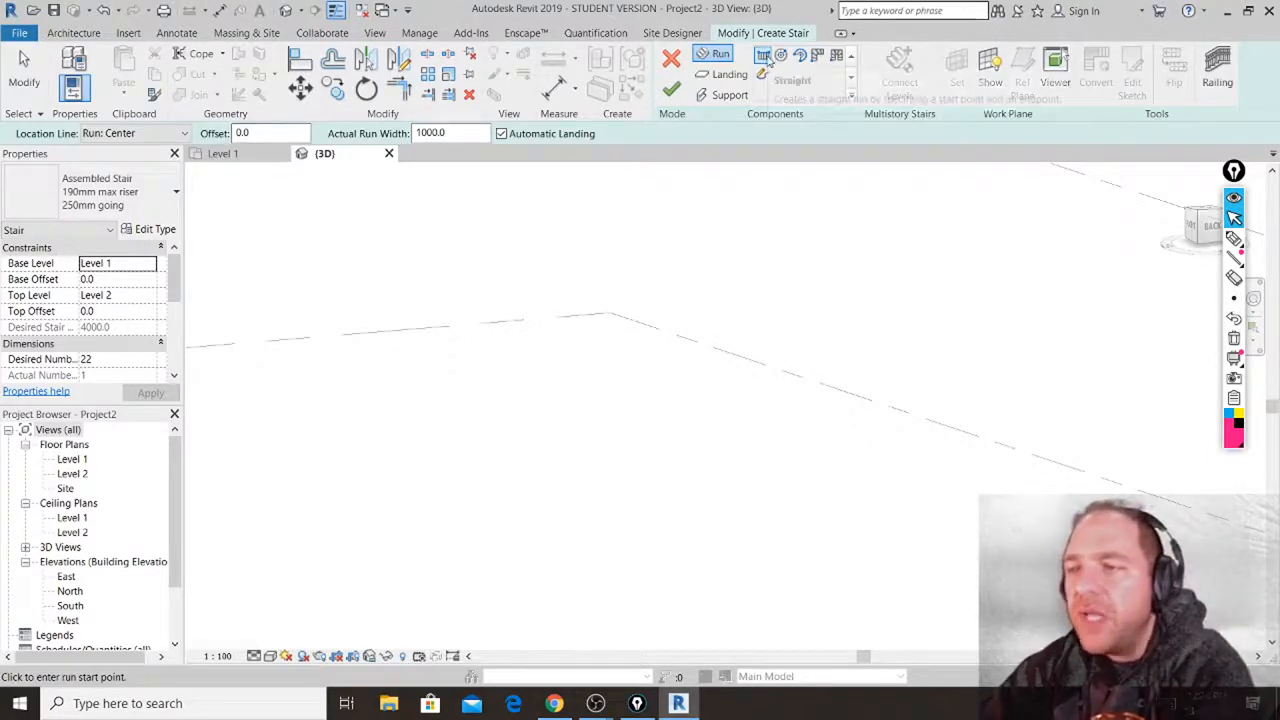
pyautogui.click(670, 58)
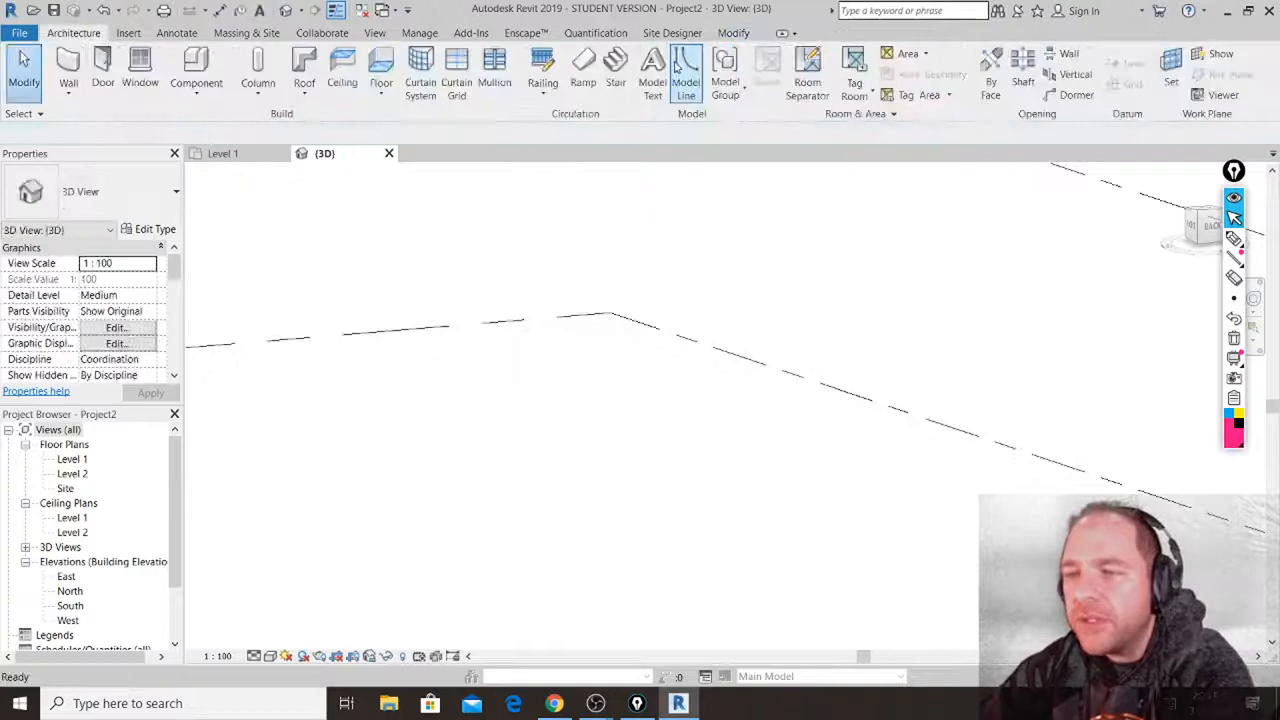
# Start a new stair and list the railing types available for it, leaving the Default railing on the treads.
pyautogui.click(612, 62)
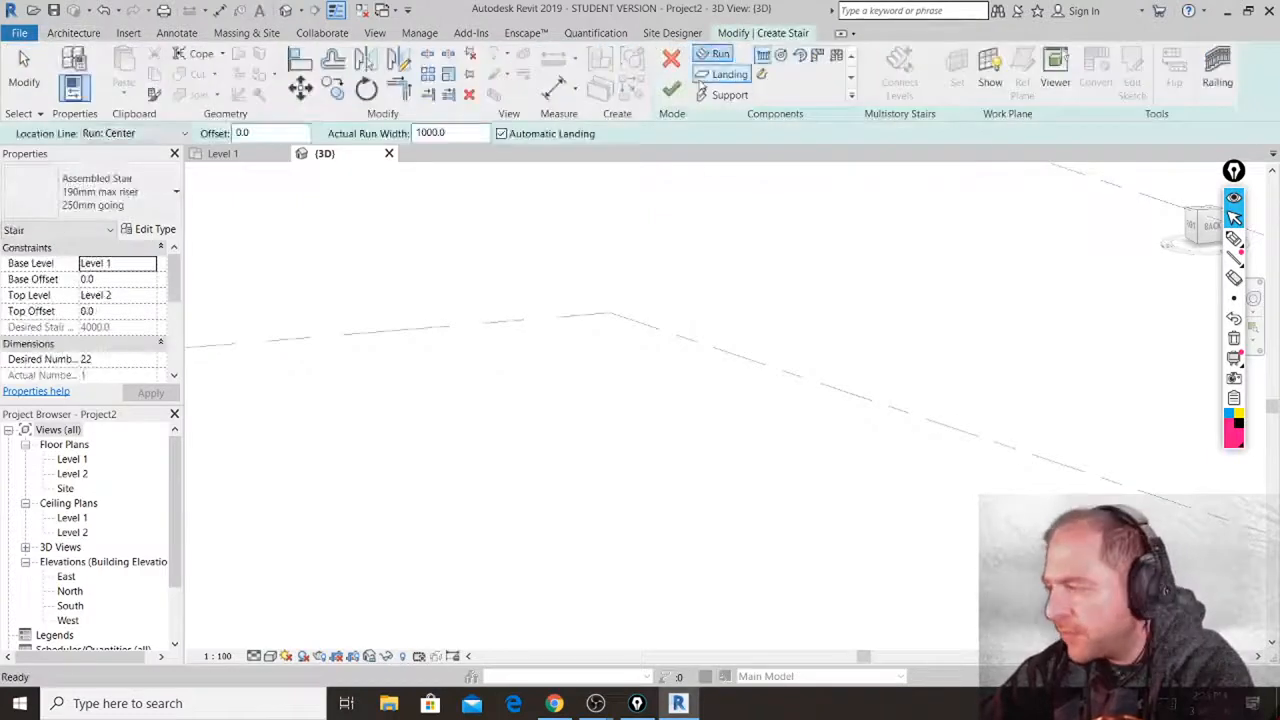
pyautogui.scroll(-4, 550, 325)
pyautogui.moveTo(577, 345); pyautogui.dragTo(665, 373, button='middle')
pyautogui.press('alt')
pyautogui.keyDown('shift'); pyautogui.moveTo(675, 245); pyautogui.dragTo(675, 309, button='middle'); pyautogui.keyUp('shift')
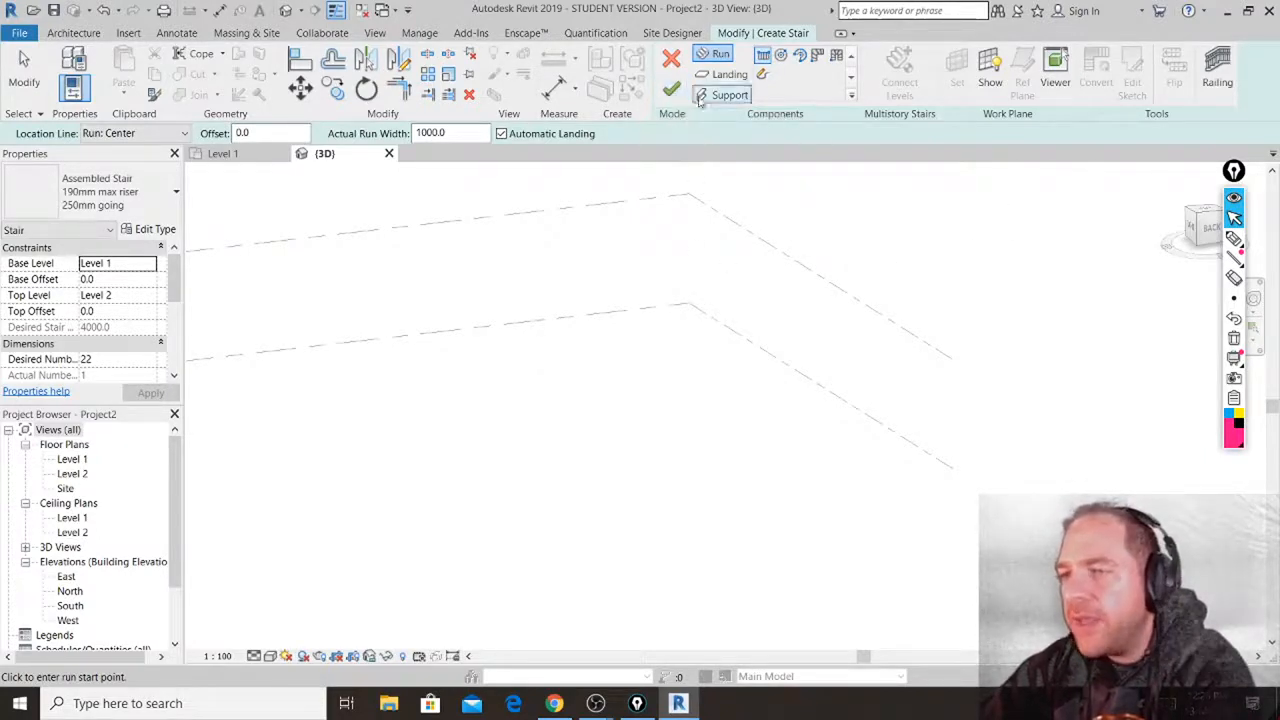
pyautogui.click(1221, 72)
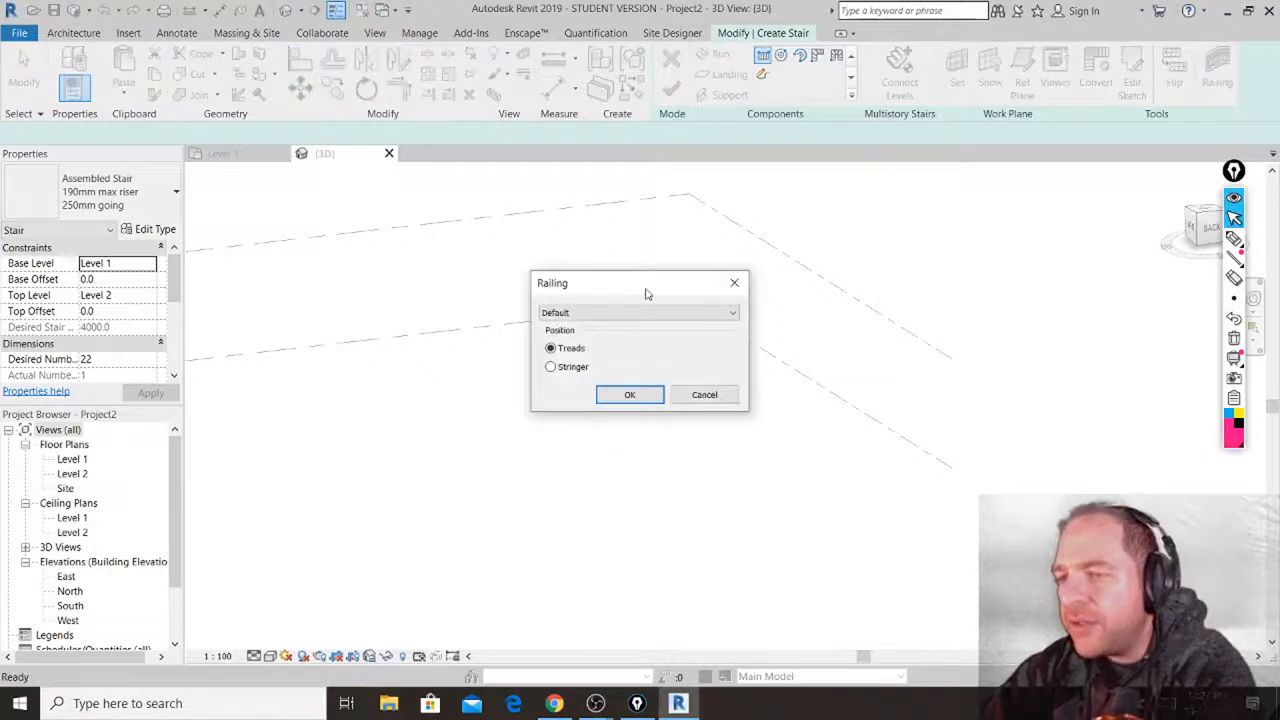
pyautogui.moveTo(645, 285); pyautogui.dragTo(665, 247)
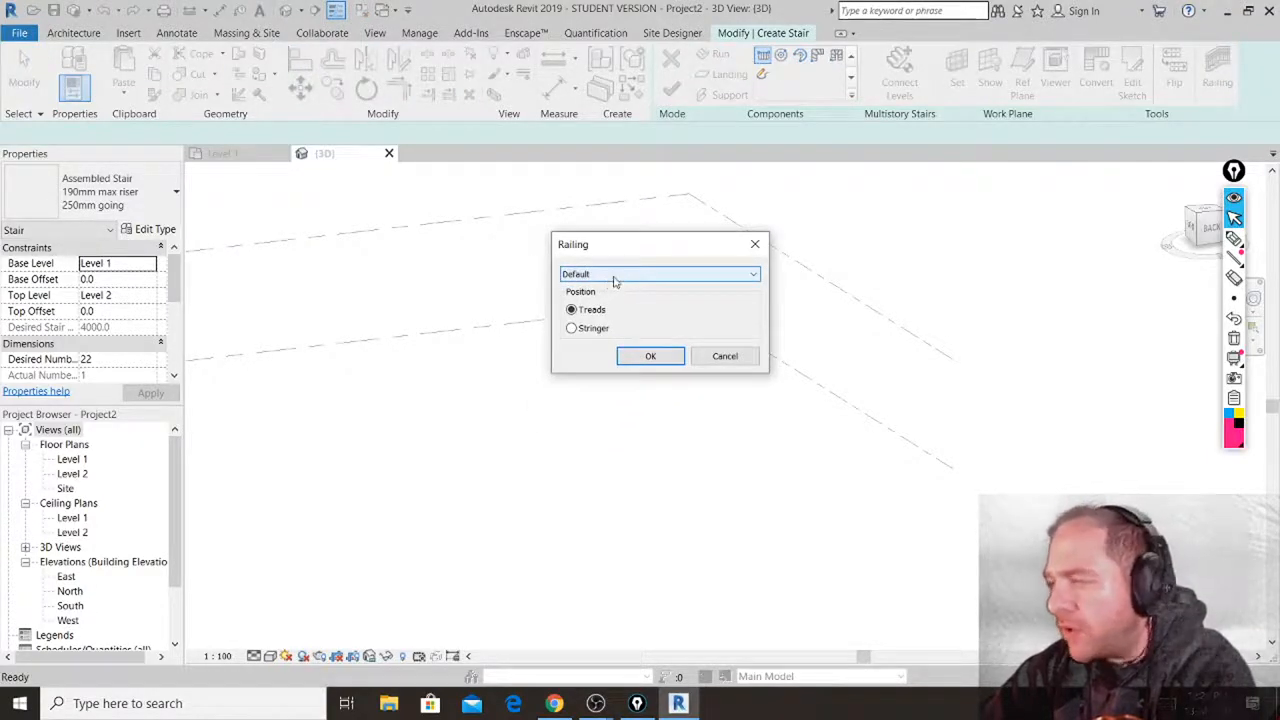
pyautogui.click(614, 275)
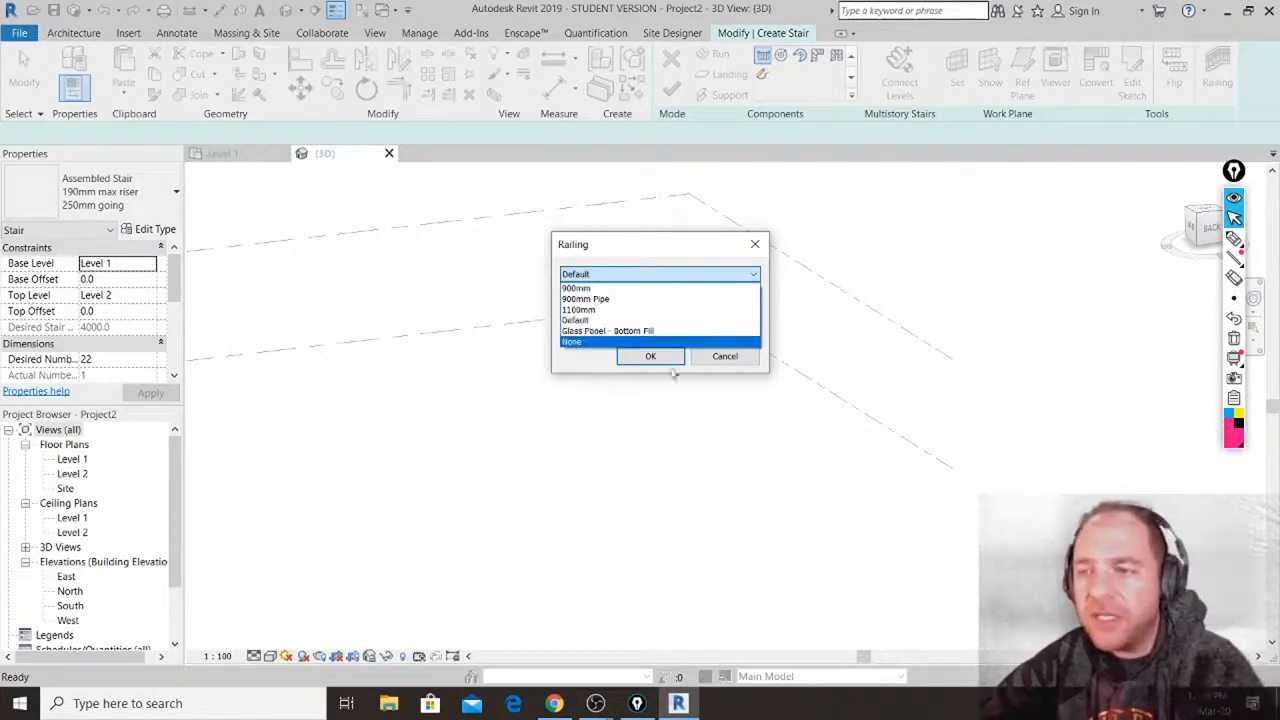
pyautogui.click(731, 363)
pyautogui.click(726, 357)
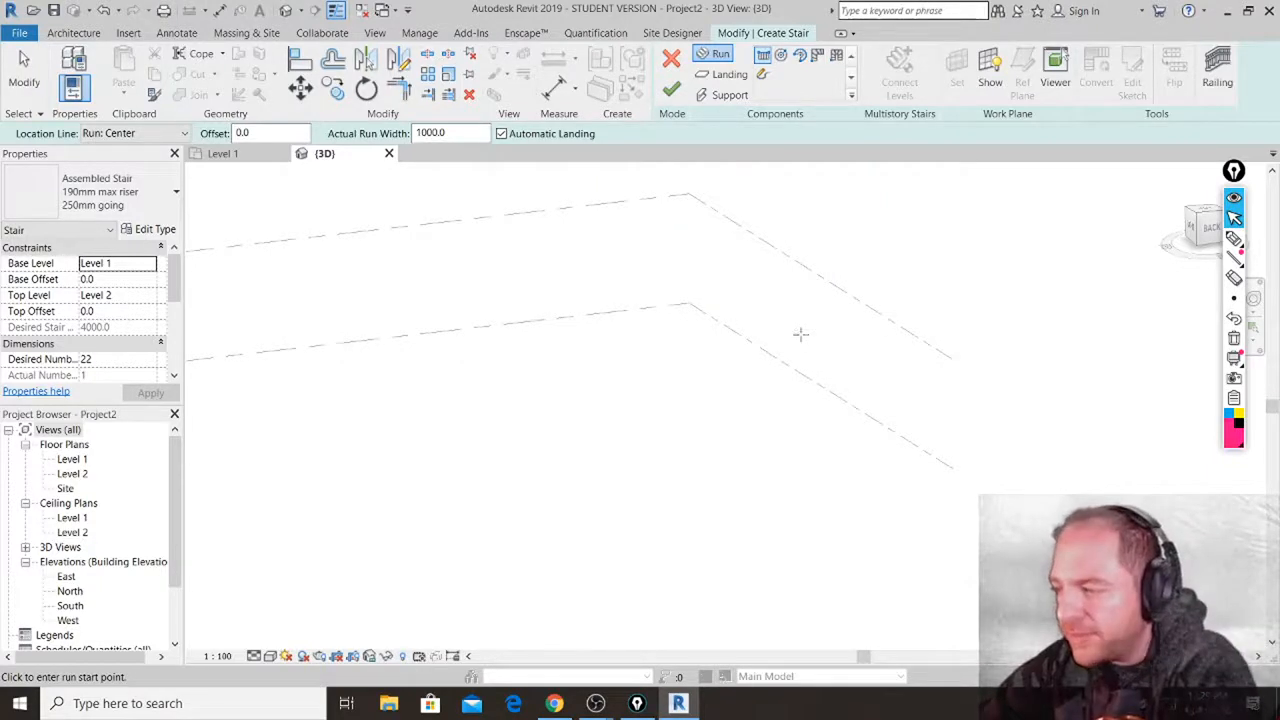
# Handwrite "NVM" and "Never mind" in pink over the 3D view with the annotation pen, and clear the writing.
pyautogui.moveTo(1232, 300)
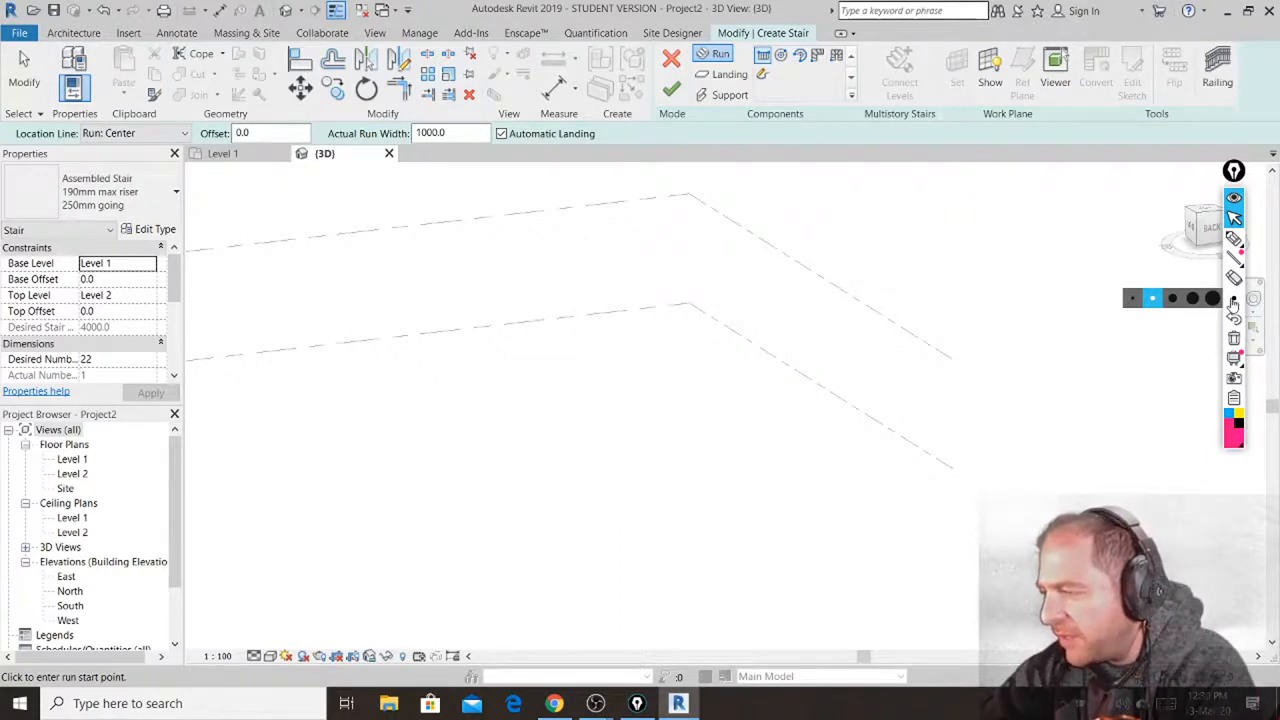
pyautogui.moveTo(1236, 240)
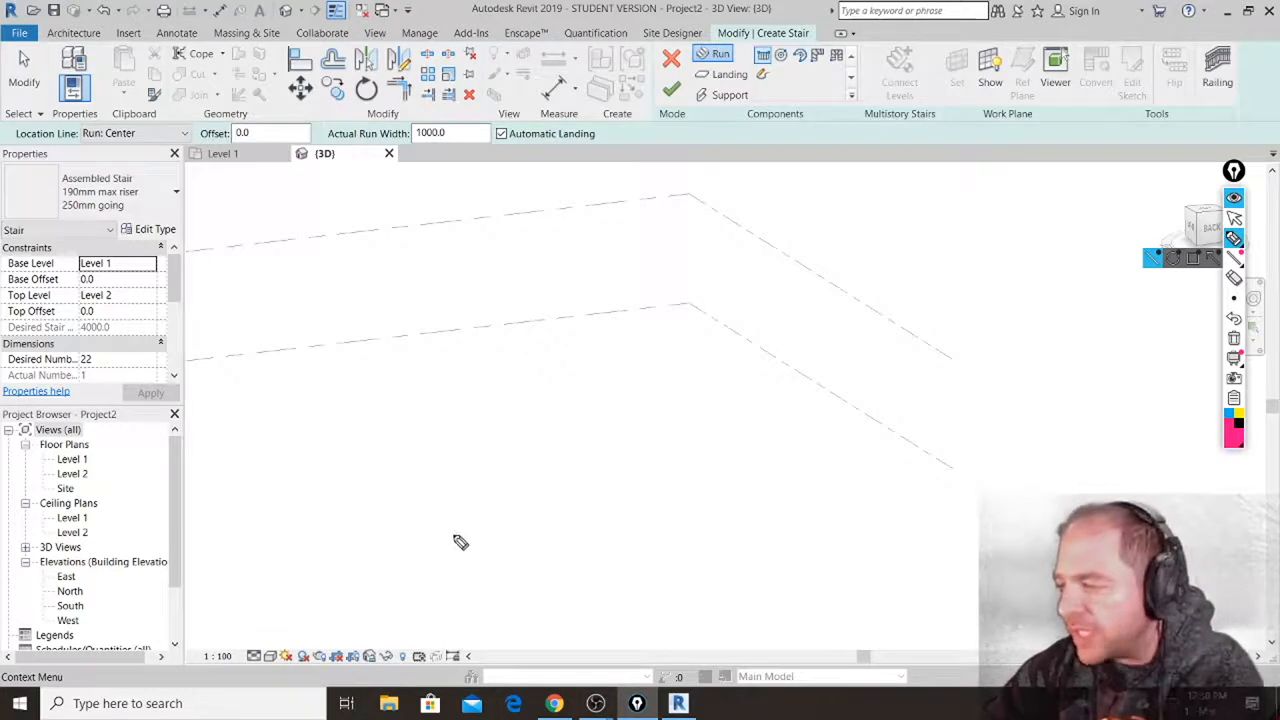
pyautogui.moveTo(441, 457)
pyautogui.mouseDown()
pyautogui.moveTo(441, 385)
pyautogui.moveTo(477, 452)
pyautogui.moveTo(479, 374)
pyautogui.moveTo(531, 440)
pyautogui.moveTo(555, 371)
pyautogui.mouseUp()
pyautogui.moveTo(588, 437)
pyautogui.mouseDown()
pyautogui.moveTo(620, 378)
pyautogui.moveTo(643, 453)
pyautogui.mouseUp()
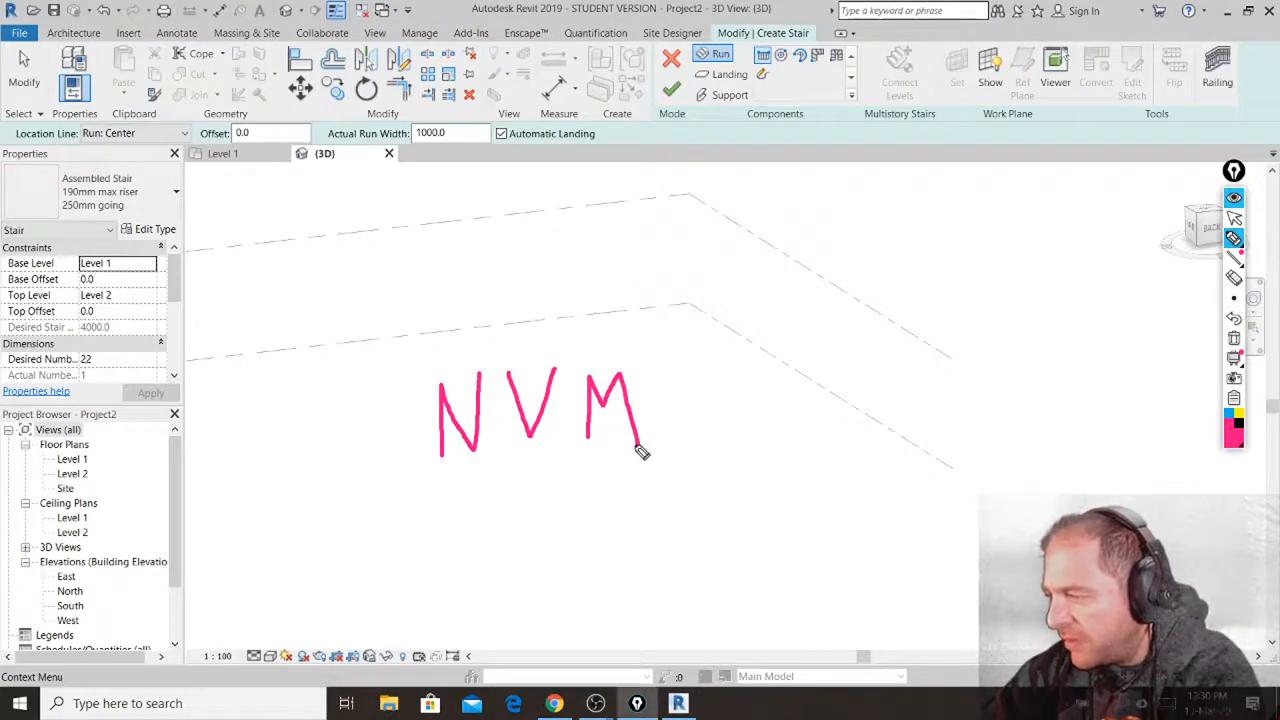
pyautogui.moveTo(436, 540)
pyautogui.mouseDown()
pyautogui.moveTo(450, 537)
pyautogui.moveTo(460, 481)
pyautogui.moveTo(490, 532)
pyautogui.moveTo(507, 485)
pyautogui.moveTo(534, 497)
pyautogui.moveTo(541, 532)
pyautogui.moveTo(575, 496)
pyautogui.moveTo(597, 527)
pyautogui.moveTo(634, 500)
pyautogui.moveTo(642, 528)
pyautogui.mouseUp()
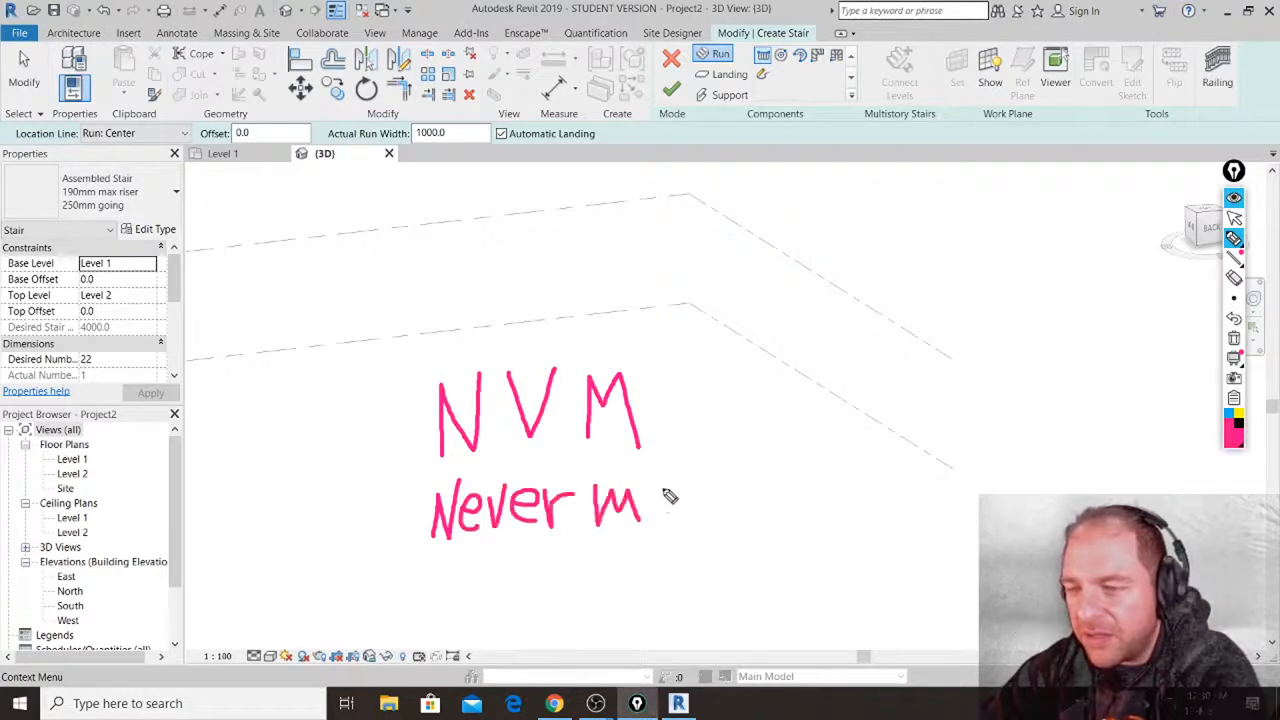
pyautogui.moveTo(660, 486)
pyautogui.mouseDown()
pyautogui.moveTo(660, 527)
pyautogui.moveTo(694, 514)
pyautogui.moveTo(698, 526)
pyautogui.mouseUp()
pyautogui.moveTo(722, 500)
pyautogui.mouseDown()
pyautogui.moveTo(723, 514)
pyautogui.moveTo(721, 500)
pyautogui.mouseUp()
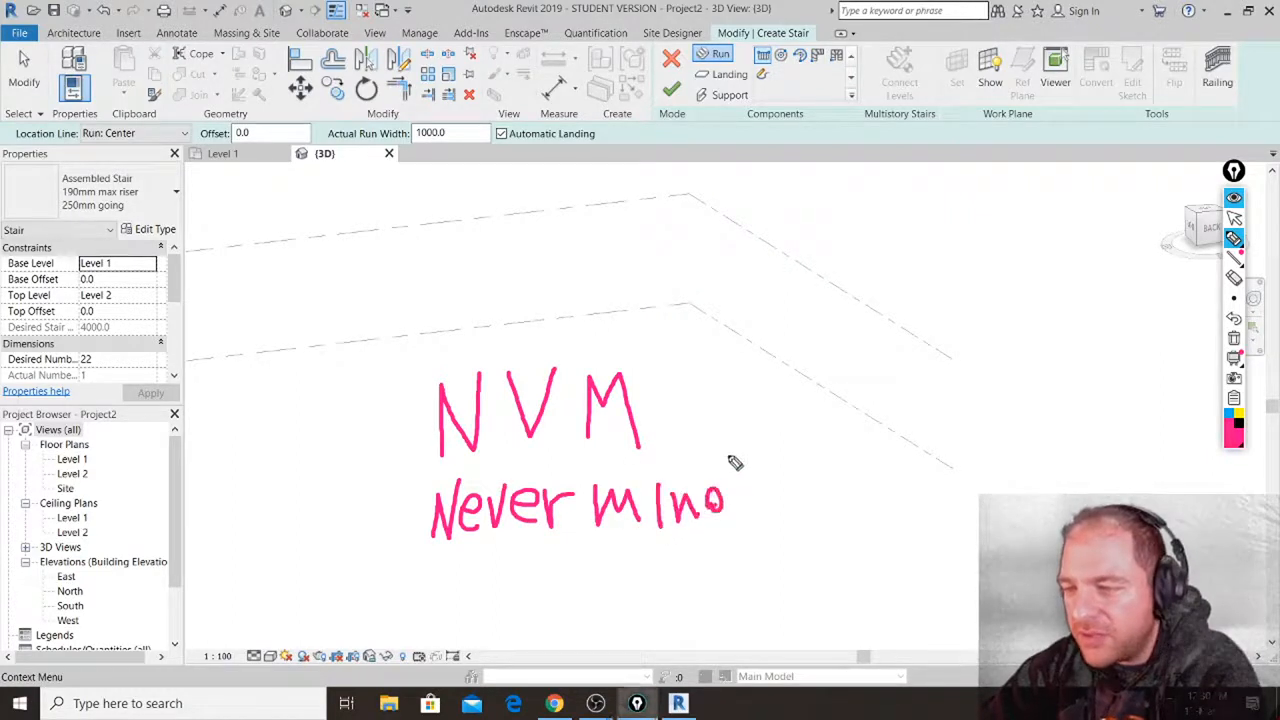
pyautogui.moveTo(730, 444)
pyautogui.mouseDown()
pyautogui.moveTo(738, 520)
pyautogui.moveTo(712, 515)
pyautogui.moveTo(732, 508)
pyautogui.mouseUp()
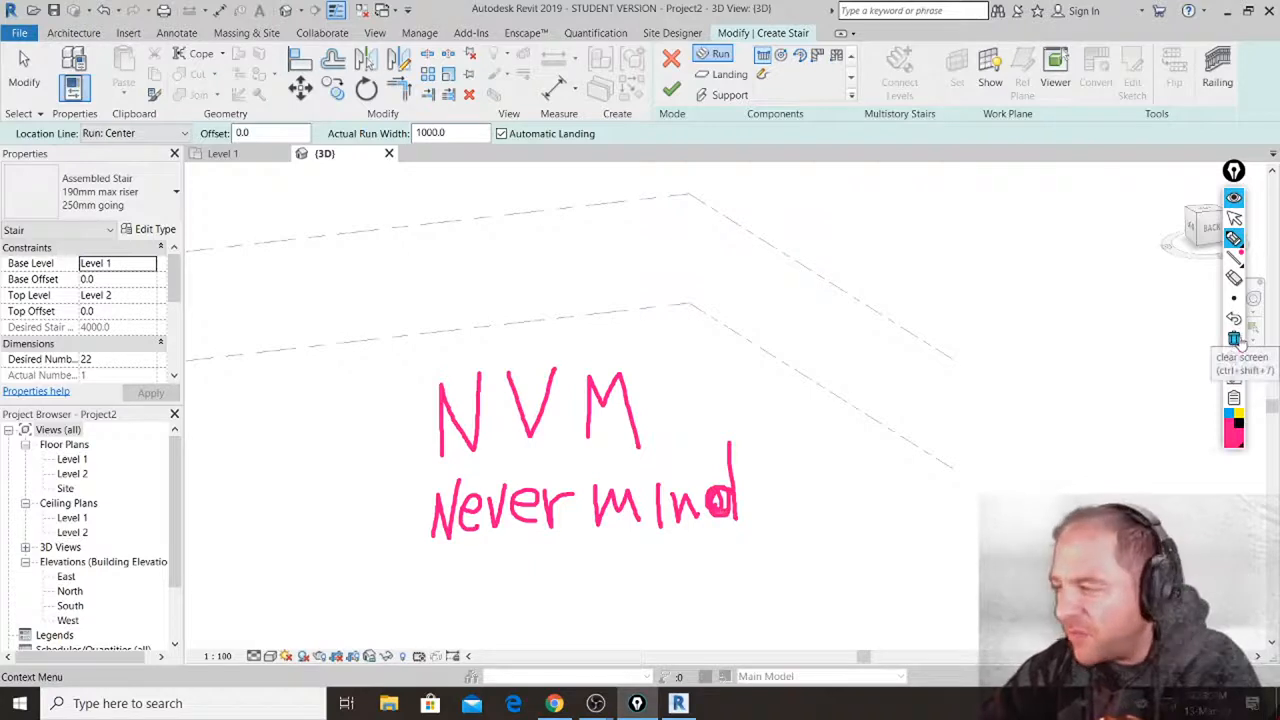
pyautogui.click(1236, 341)
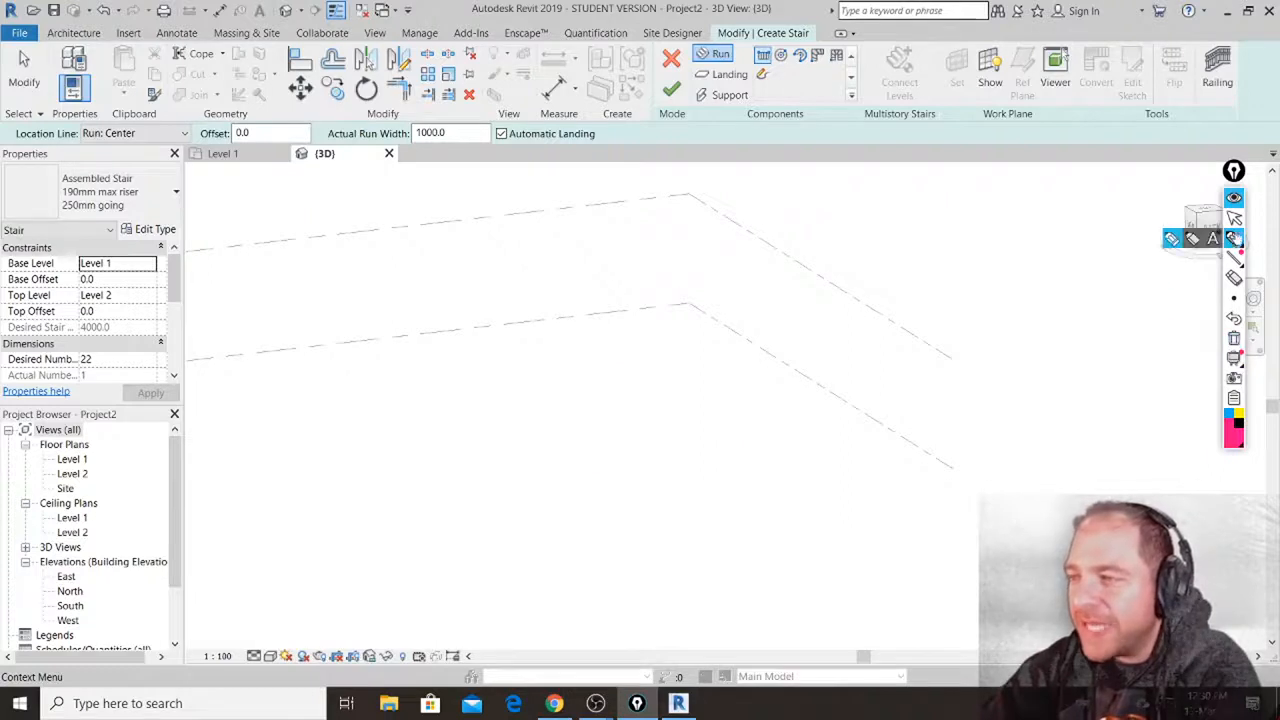
pyautogui.click(1234, 217)
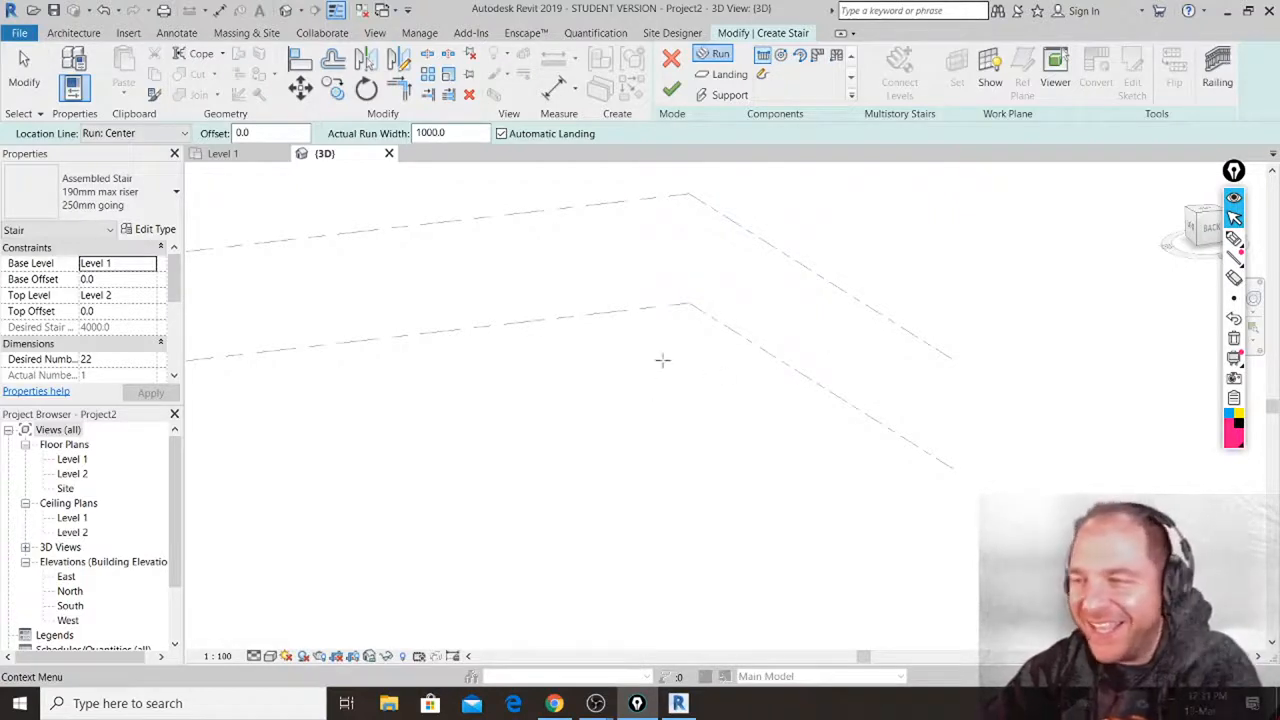
# Sketch a straight lower stair run with its treads in pink over the 3D view using the annotation pen.
pyautogui.scroll(-1, 700, 380)
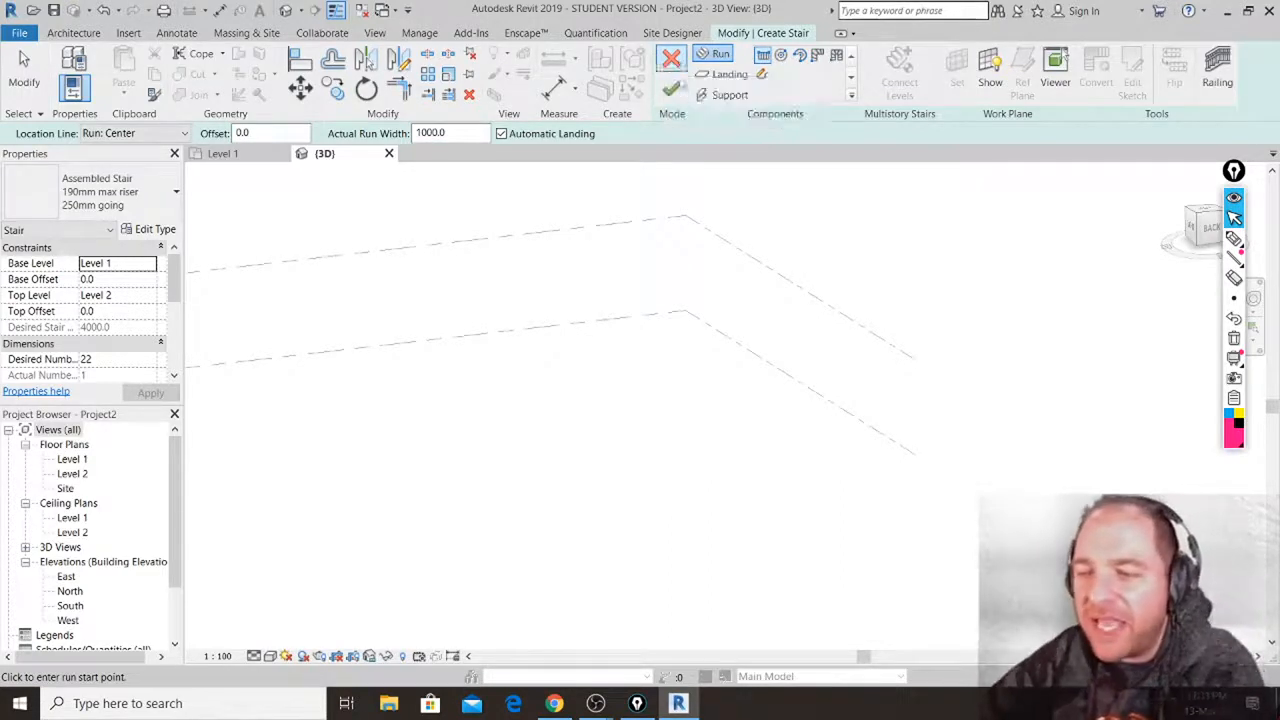
pyautogui.moveTo(556, 704)
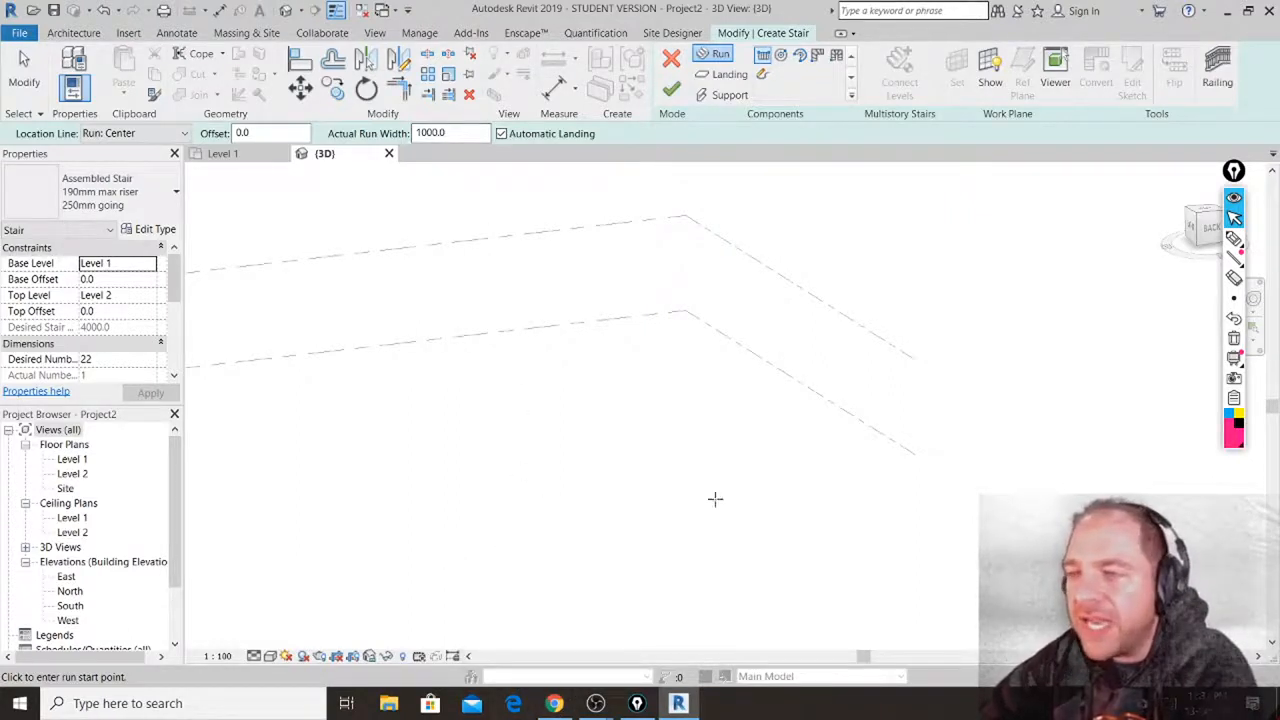
pyautogui.moveTo(1234, 240)
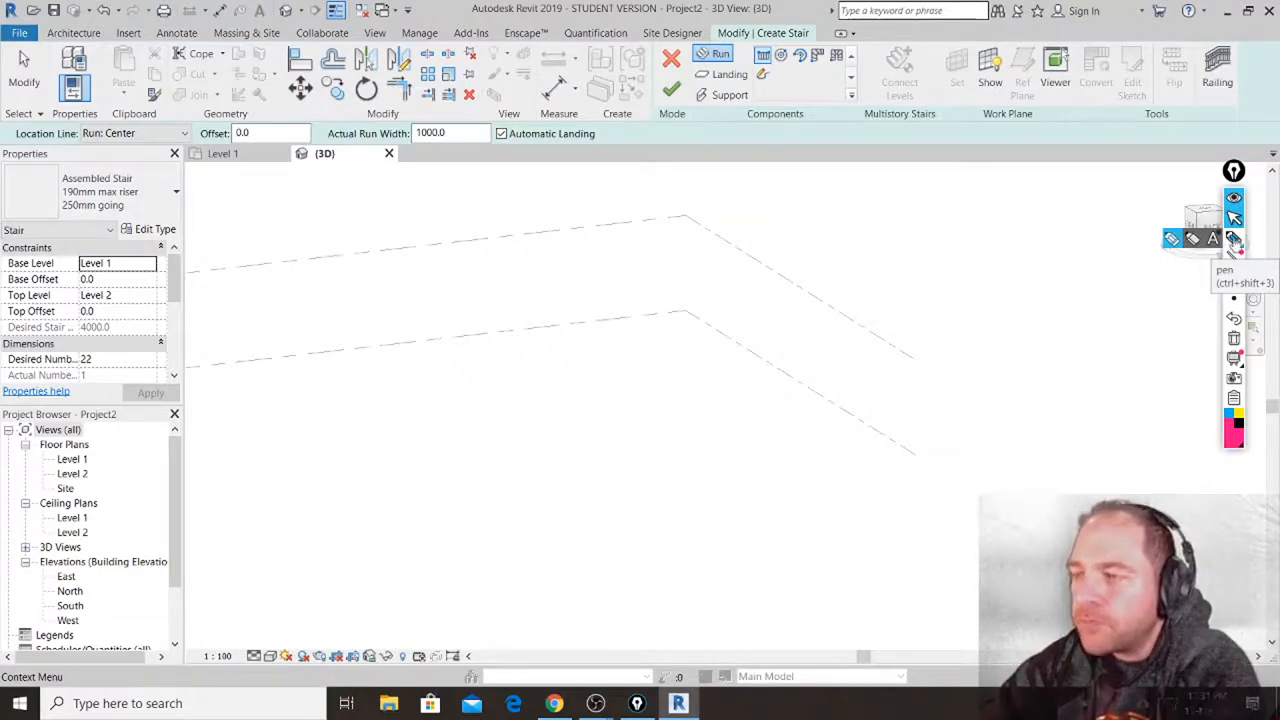
pyautogui.click(1234, 240)
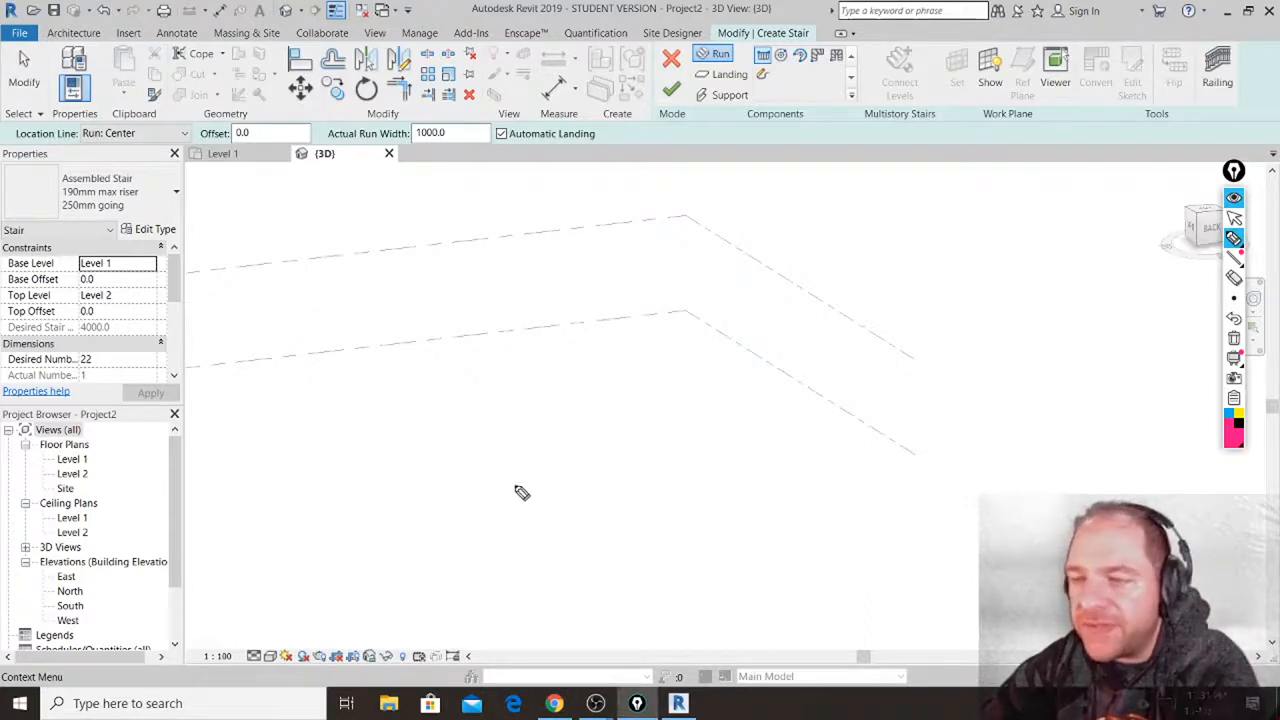
pyautogui.moveTo(436, 397)
pyautogui.mouseDown()
pyautogui.moveTo(437, 466)
pyautogui.moveTo(594, 466)
pyautogui.moveTo(443, 400)
pyautogui.moveTo(594, 398)
pyautogui.moveTo(596, 466)
pyautogui.moveTo(462, 420)
pyautogui.moveTo(462, 466)
pyautogui.mouseUp()
pyautogui.moveTo(484, 397)
pyautogui.mouseDown()
pyautogui.moveTo(487, 466)
pyautogui.moveTo(511, 418)
pyautogui.moveTo(517, 467)
pyautogui.mouseUp()
pyautogui.moveTo(533, 398); pyautogui.dragTo(540, 462)
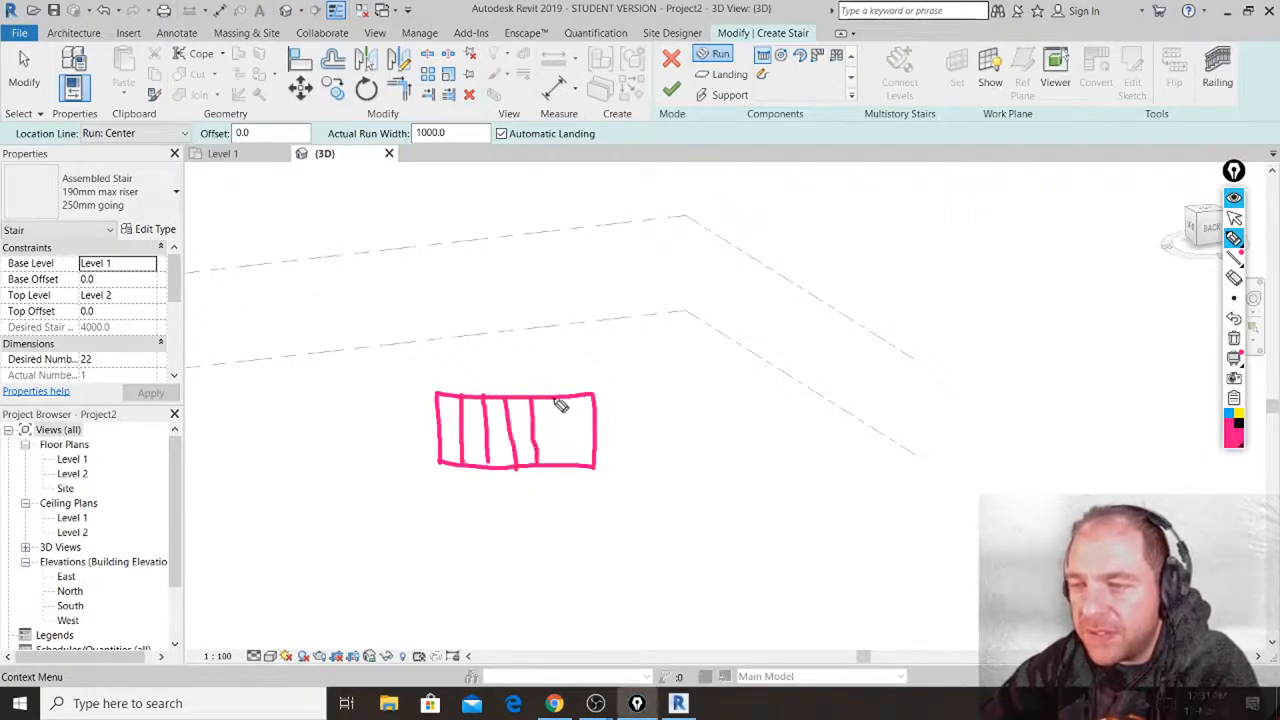
pyautogui.moveTo(556, 398); pyautogui.dragTo(561, 461)
pyautogui.moveTo(570, 397); pyautogui.dragTo(576, 466)
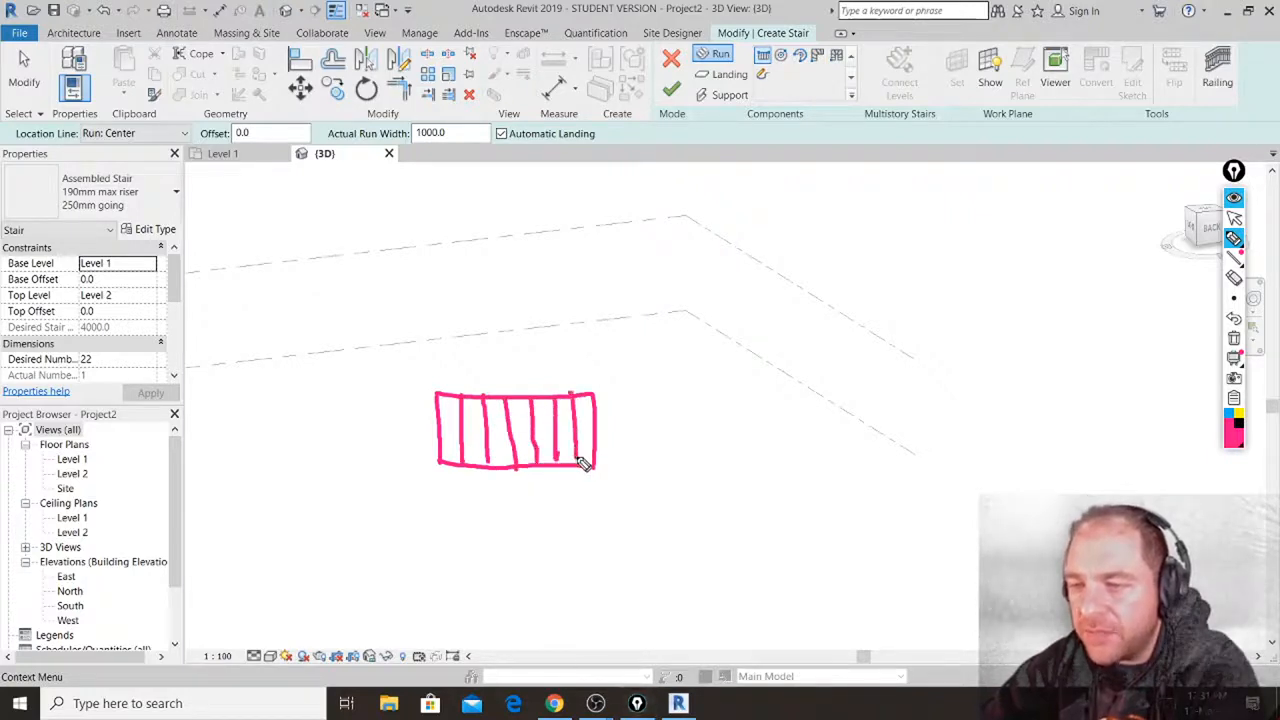
# Sketch a landing at the end of the lower run and an upper side run with treads leading away from it.
pyautogui.moveTo(596, 393)
pyautogui.mouseDown()
pyautogui.moveTo(695, 401)
pyautogui.moveTo(700, 463)
pyautogui.moveTo(598, 467)
pyautogui.mouseUp()
pyautogui.moveTo(592, 390)
pyautogui.mouseDown()
pyautogui.moveTo(586, 294)
pyautogui.moveTo(605, 272)
pyautogui.moveTo(686, 281)
pyautogui.moveTo(691, 393)
pyautogui.mouseUp()
pyautogui.moveTo(591, 371); pyautogui.dragTo(694, 370)
pyautogui.moveTo(588, 345); pyautogui.dragTo(692, 343)
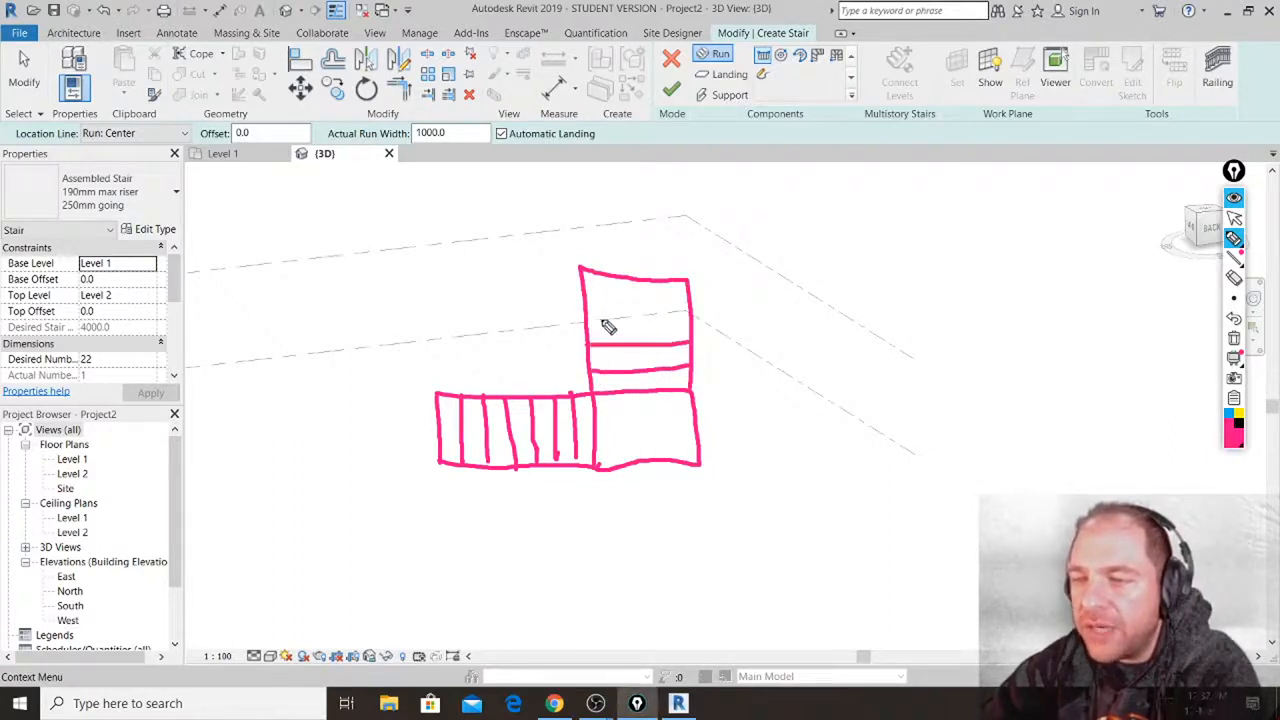
pyautogui.moveTo(587, 317); pyautogui.dragTo(690, 315)
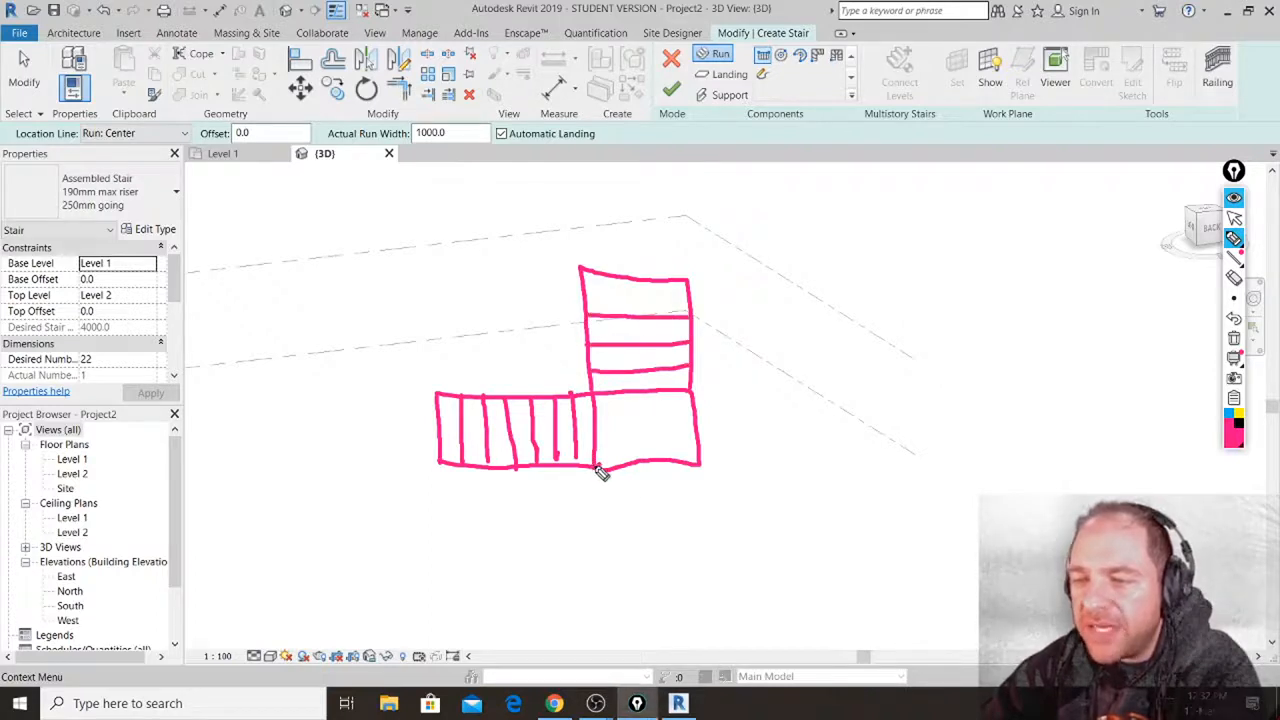
# Sketch the second side run with treads on the opposite side of the landing.
pyautogui.moveTo(598, 468)
pyautogui.mouseDown()
pyautogui.moveTo(601, 572)
pyautogui.moveTo(703, 577)
pyautogui.moveTo(701, 465)
pyautogui.mouseUp()
pyautogui.moveTo(597, 489); pyautogui.dragTo(702, 490)
pyautogui.moveTo(598, 514); pyautogui.dragTo(704, 513)
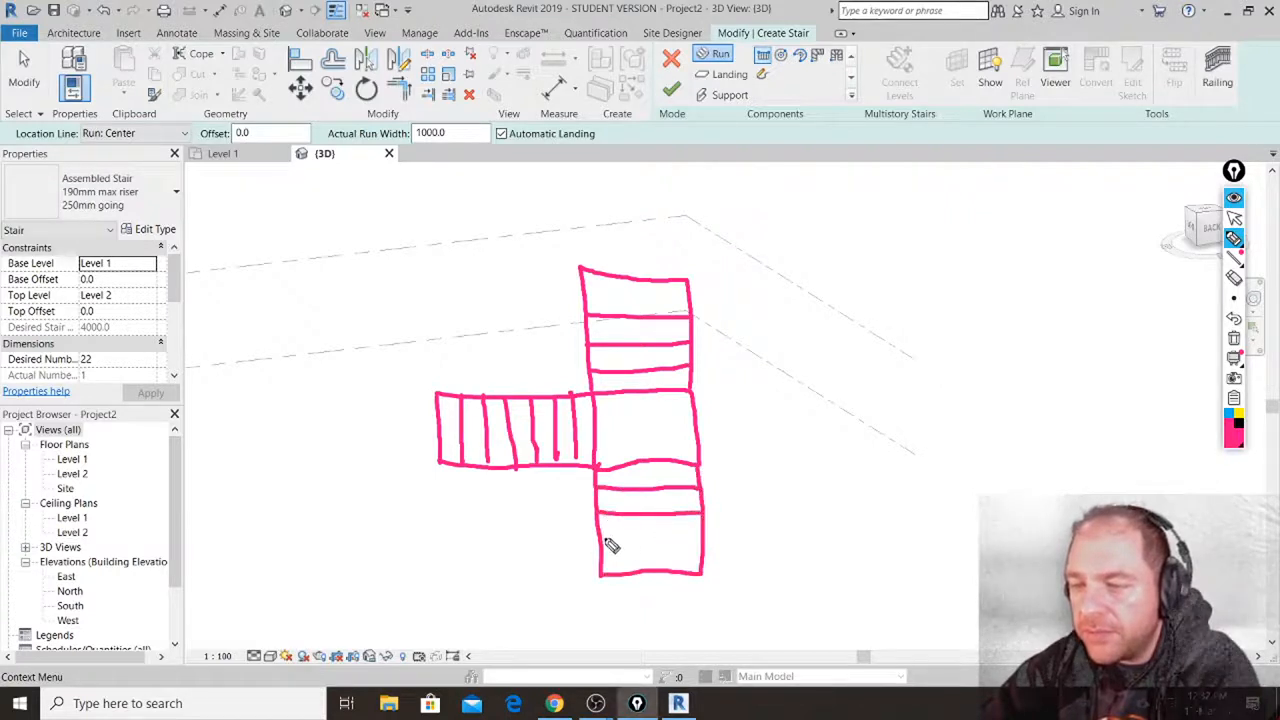
pyautogui.moveTo(600, 537)
pyautogui.mouseDown()
pyautogui.moveTo(704, 537)
pyautogui.moveTo(626, 556)
pyautogui.moveTo(705, 556)
pyautogui.mouseUp()
# Mark the walking path in blue from the lower run to both side runs with arrows, and clear the whole sketch.
pyautogui.moveTo(1237, 290)
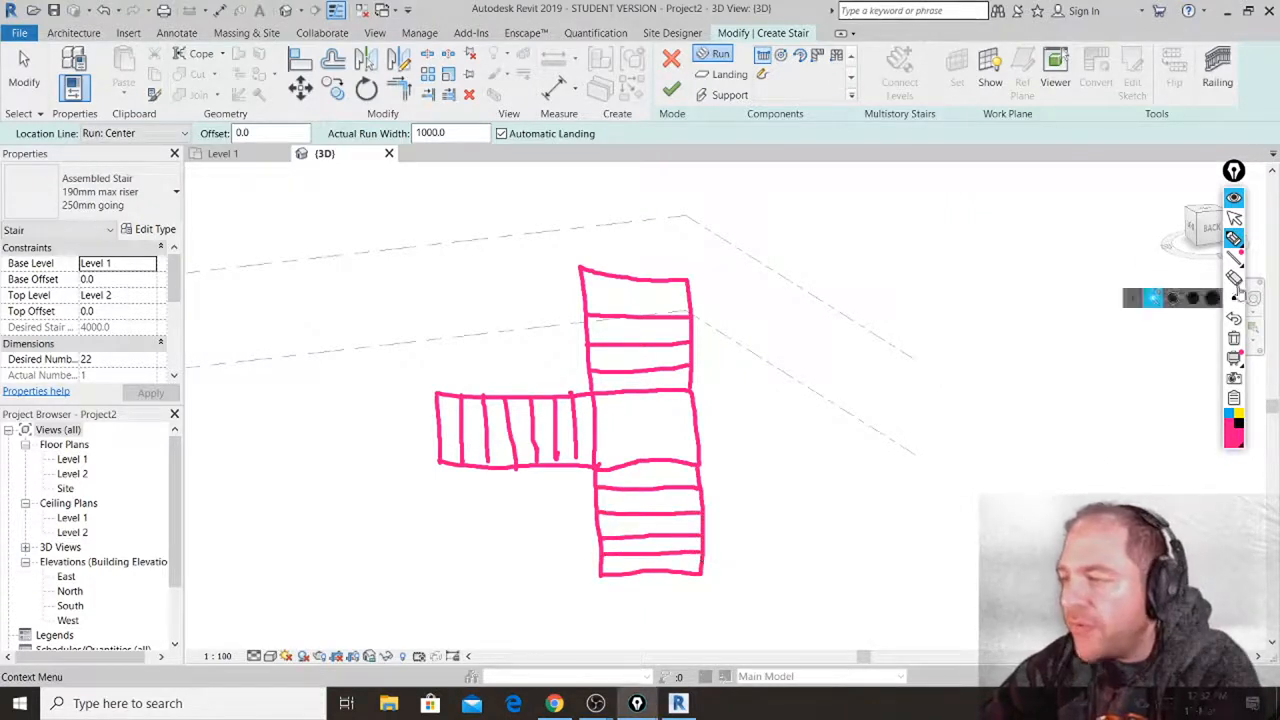
pyautogui.click(1230, 414)
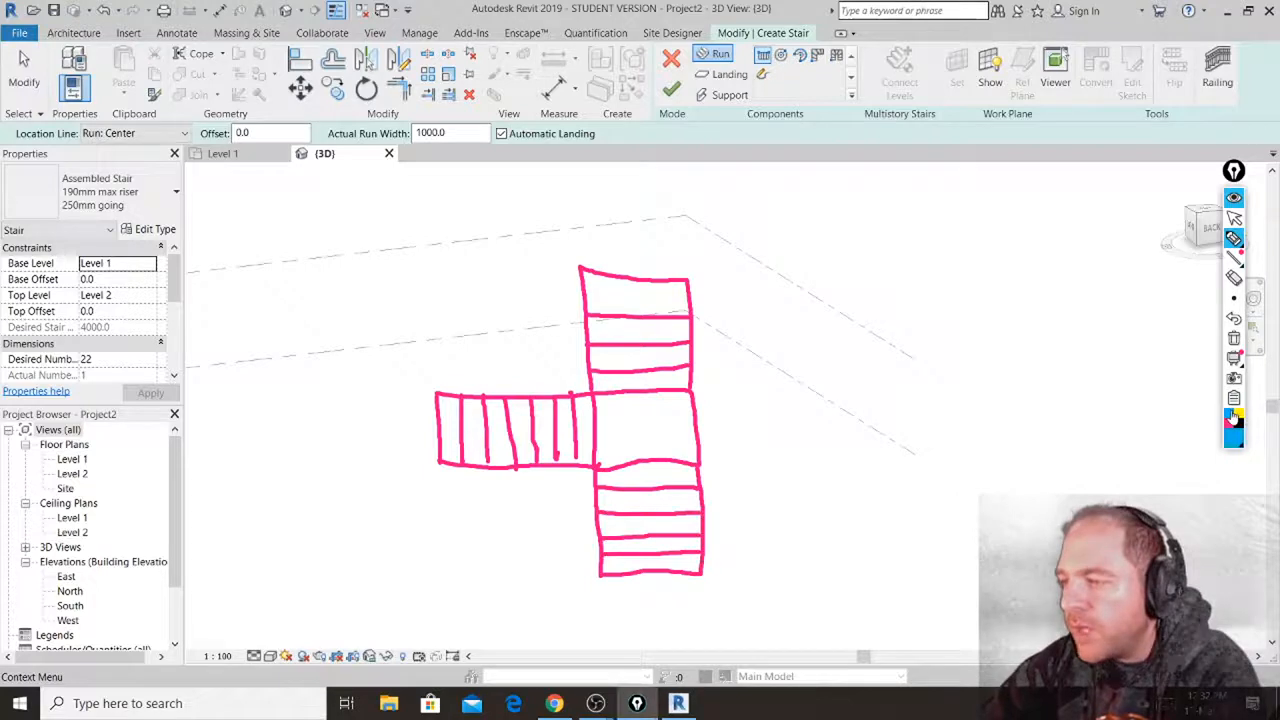
pyautogui.click(434, 431)
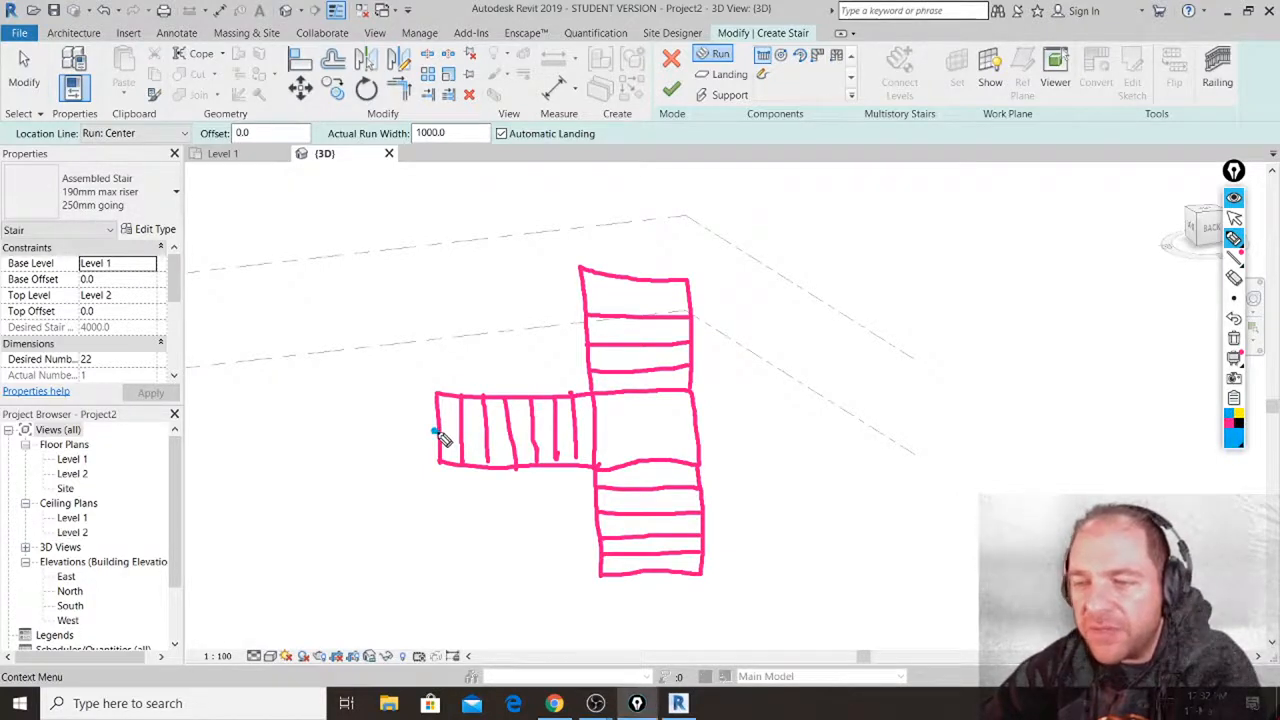
pyautogui.moveTo(437, 432); pyautogui.dragTo(651, 431)
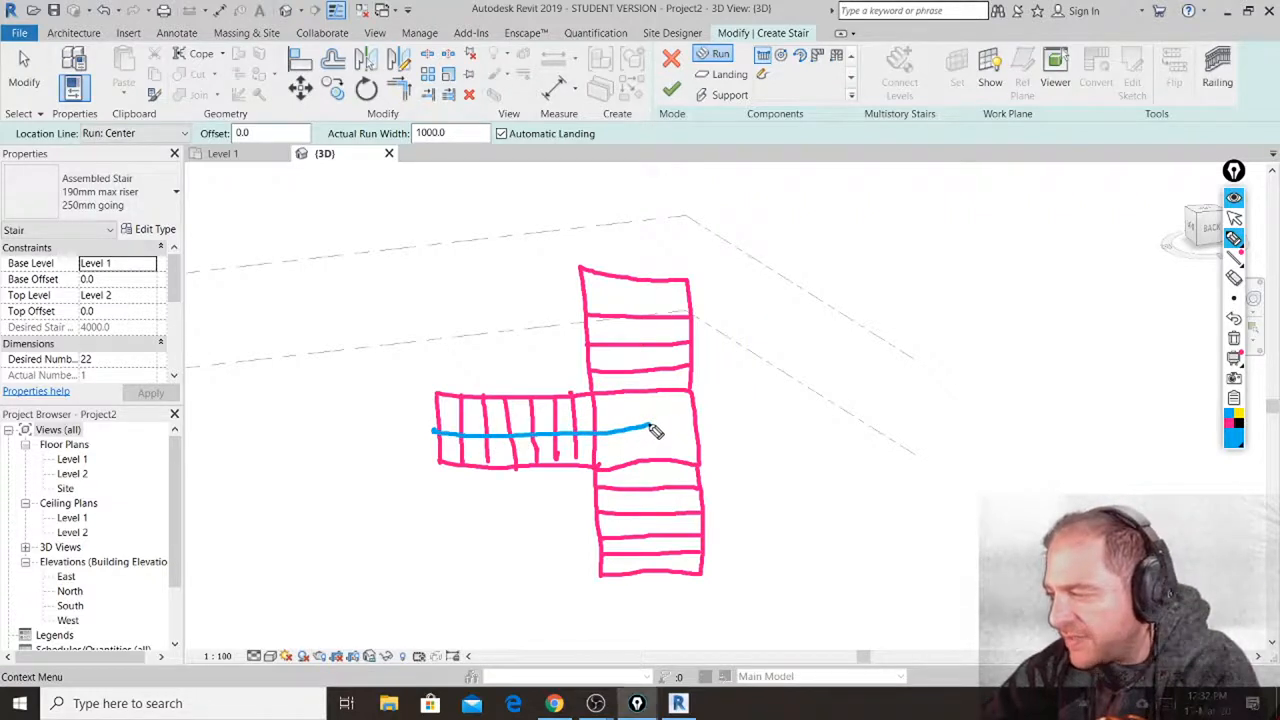
pyautogui.moveTo(655, 429)
pyautogui.mouseDown()
pyautogui.moveTo(650, 292)
pyautogui.moveTo(633, 305)
pyautogui.moveTo(645, 288)
pyautogui.moveTo(660, 301)
pyautogui.mouseUp()
pyautogui.moveTo(651, 426)
pyautogui.mouseDown()
pyautogui.moveTo(652, 560)
pyautogui.moveTo(636, 546)
pyautogui.moveTo(652, 567)
pyautogui.moveTo(678, 540)
pyautogui.mouseUp()
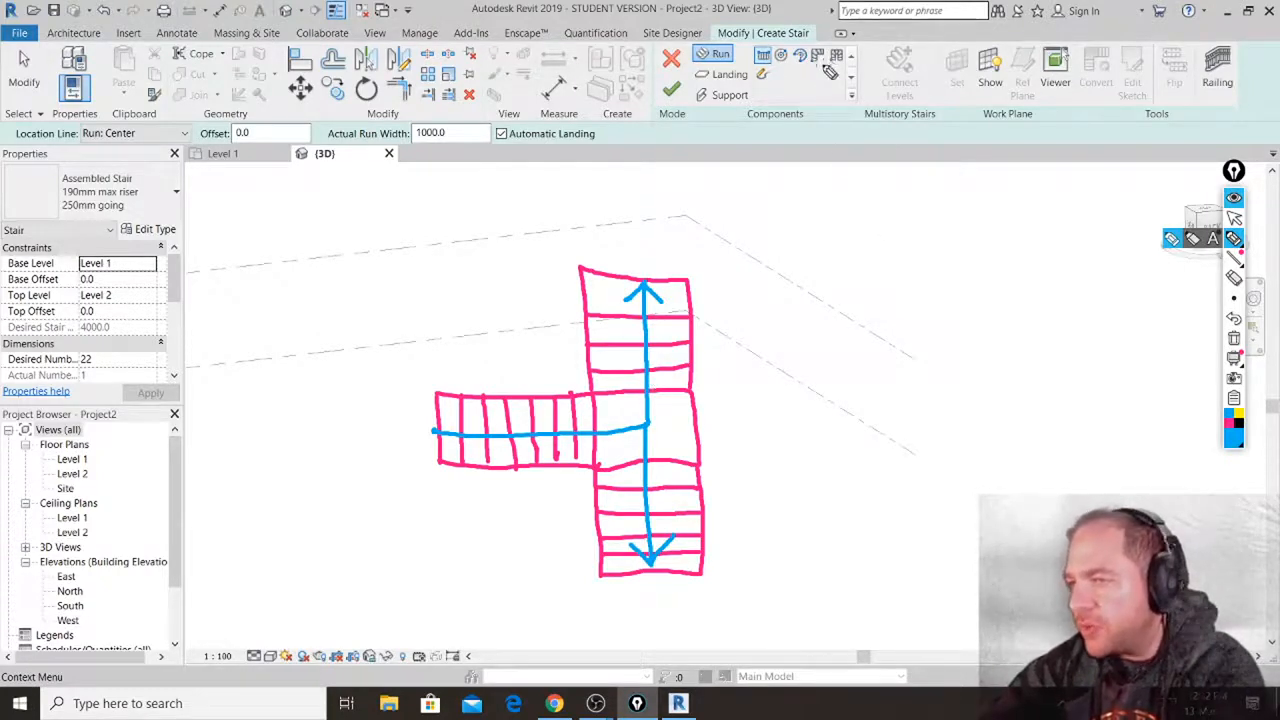
pyautogui.click(1235, 217)
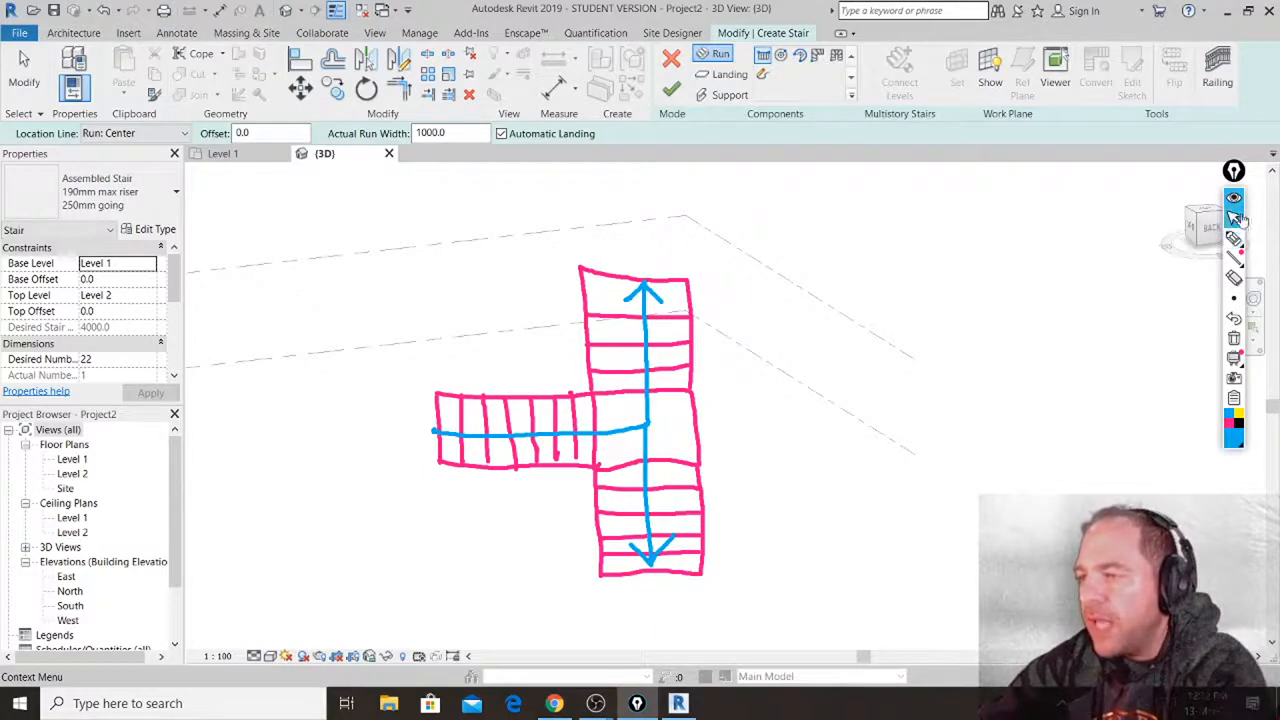
pyautogui.click(1236, 340)
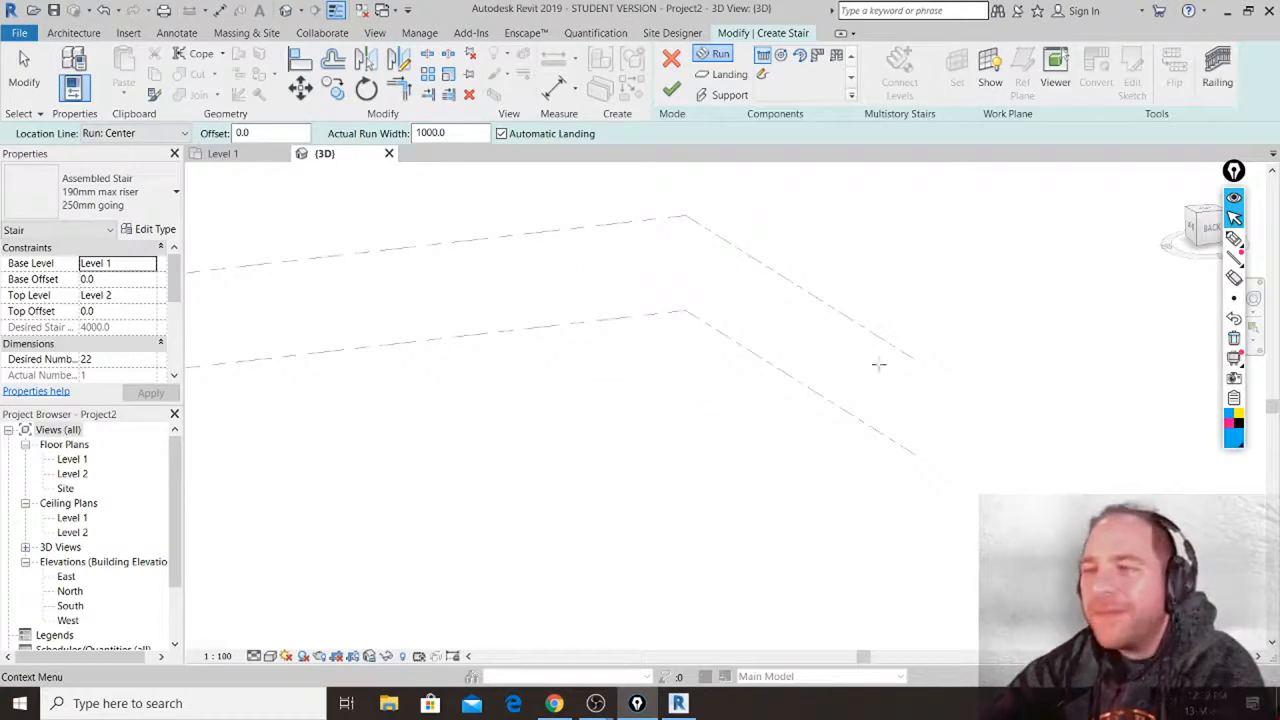
# Draw a center-ends spiral run in the Level 1 plan, about 844 mm in radius and sweeping about half a turn.
pyautogui.click(802, 57)
pyautogui.moveTo(697, 366); pyautogui.dragTo(744, 267, button='middle')
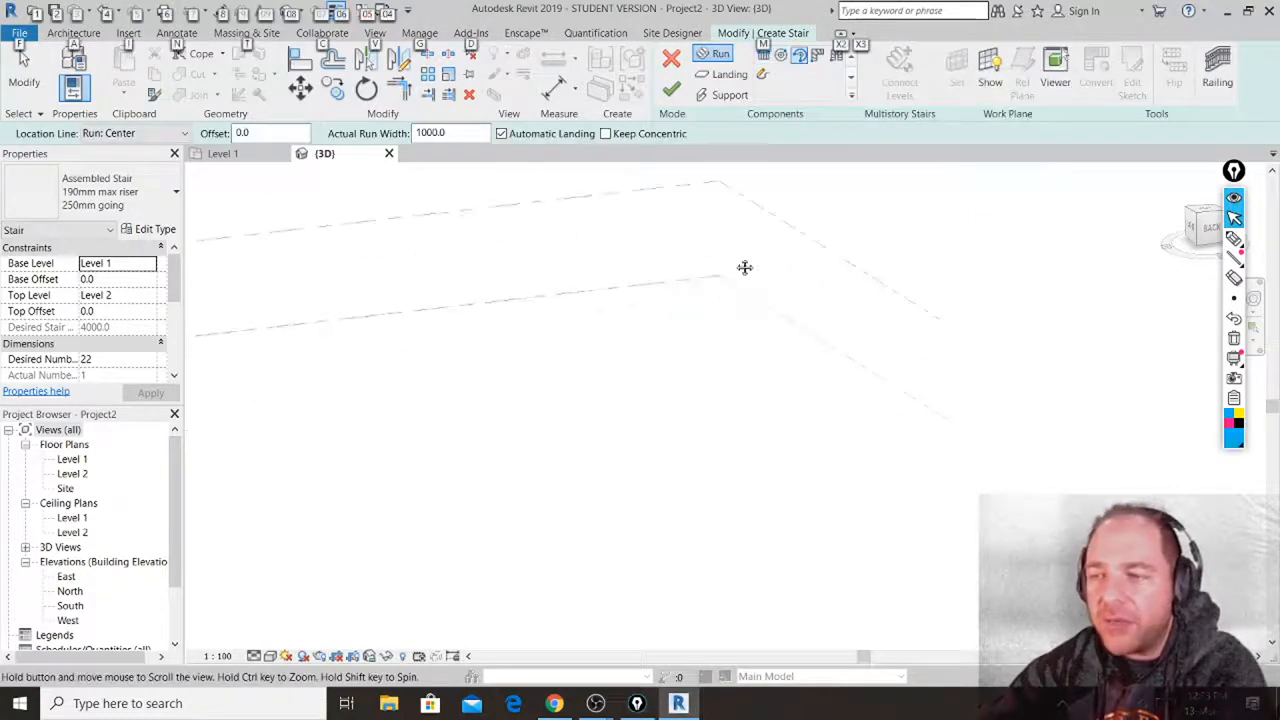
pyautogui.click(232, 154)
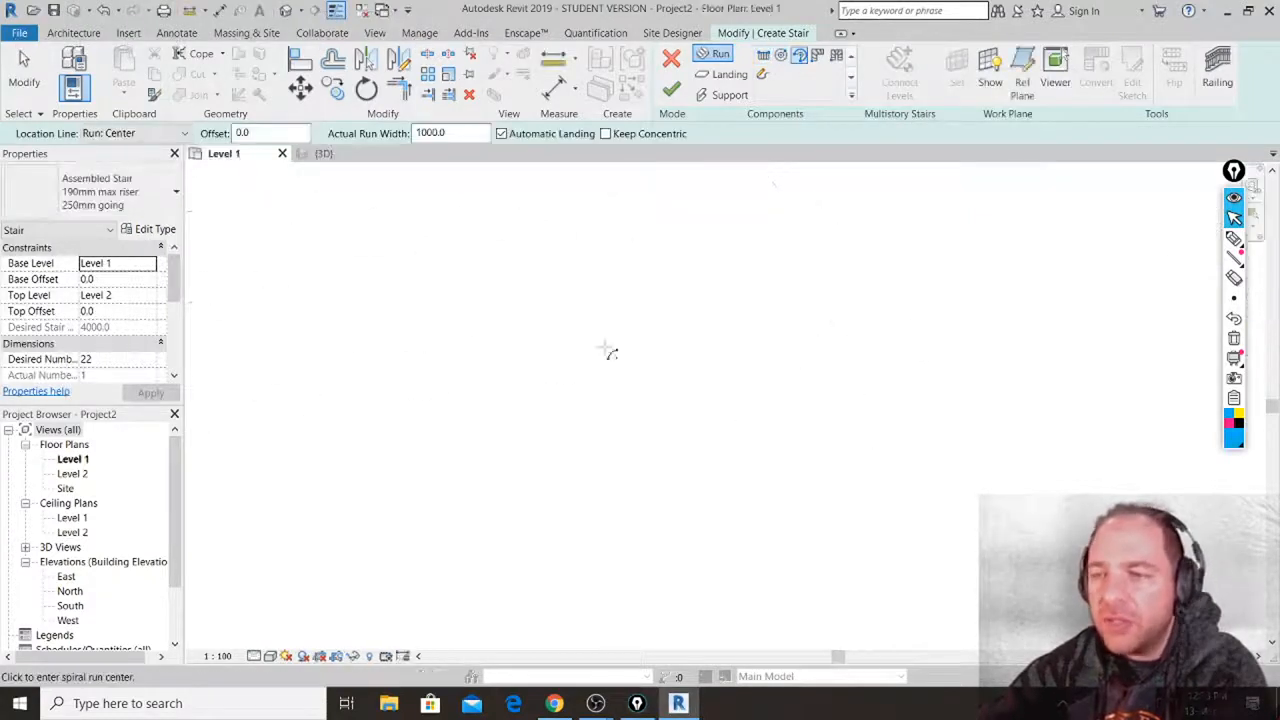
pyautogui.click(606, 335)
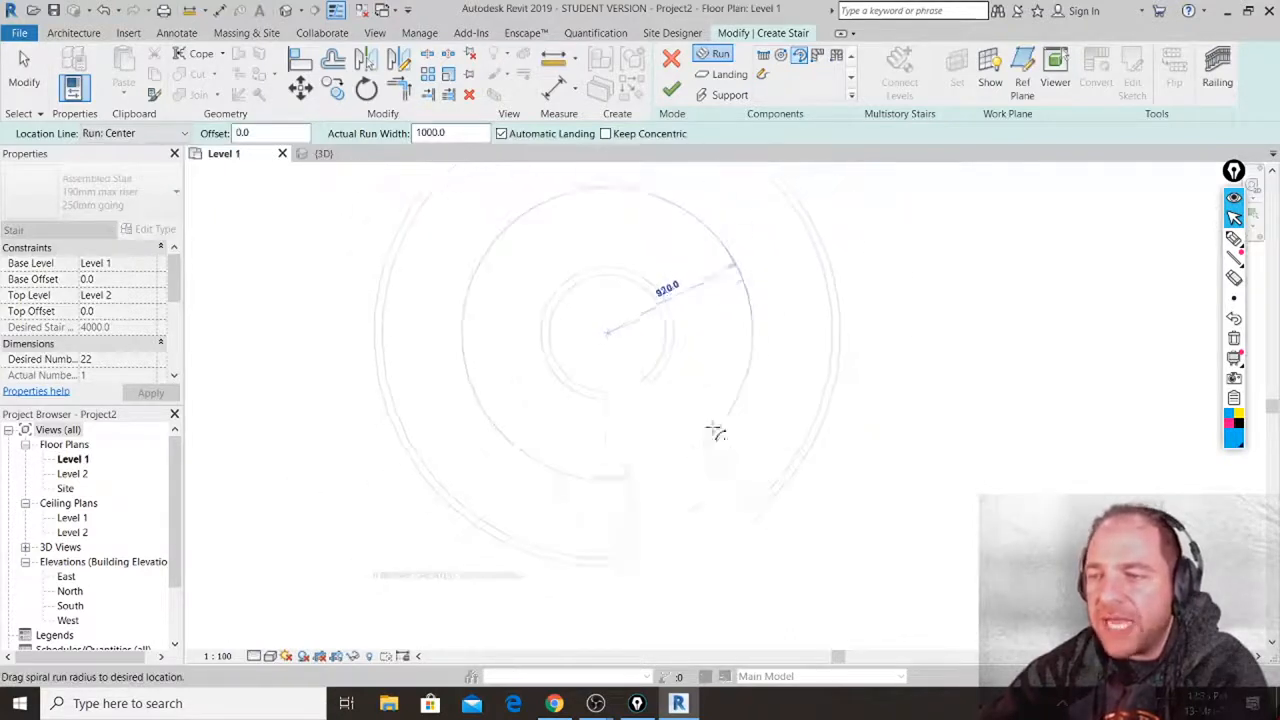
pyautogui.click(609, 465)
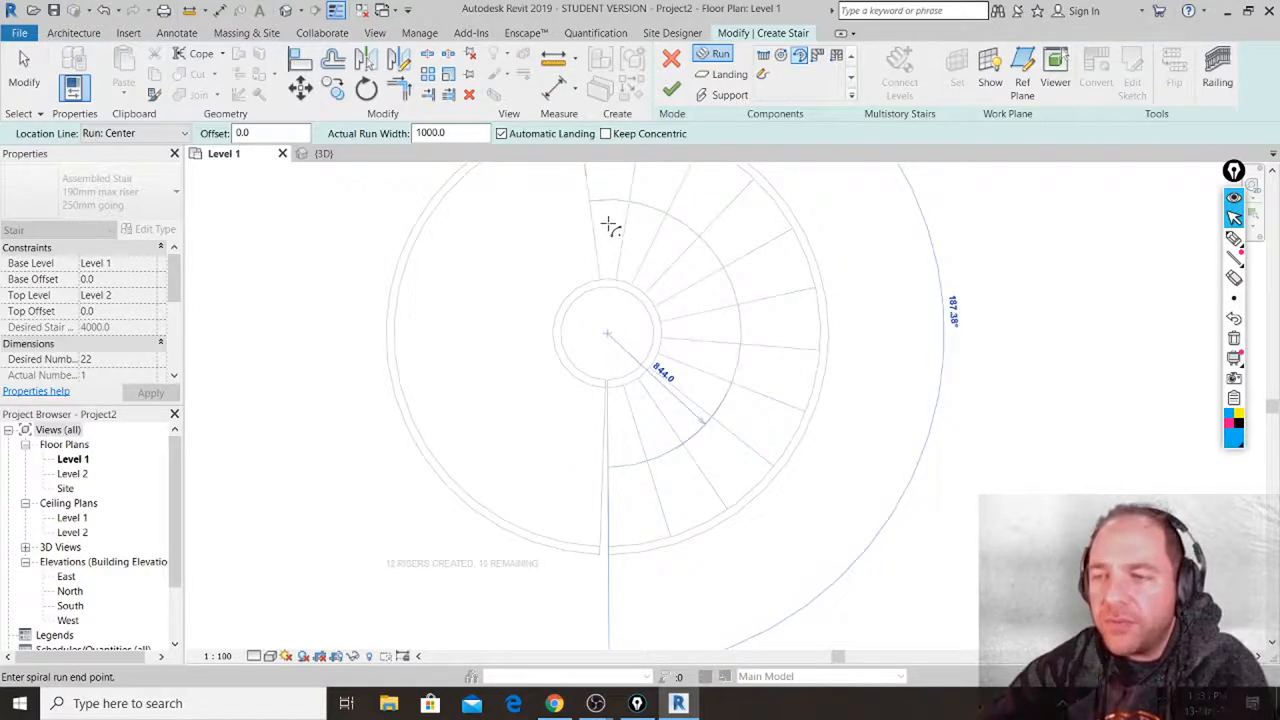
pyautogui.click(609, 227)
pyautogui.scroll(-2, 609, 227)
pyautogui.scroll(-2, 700, 360)
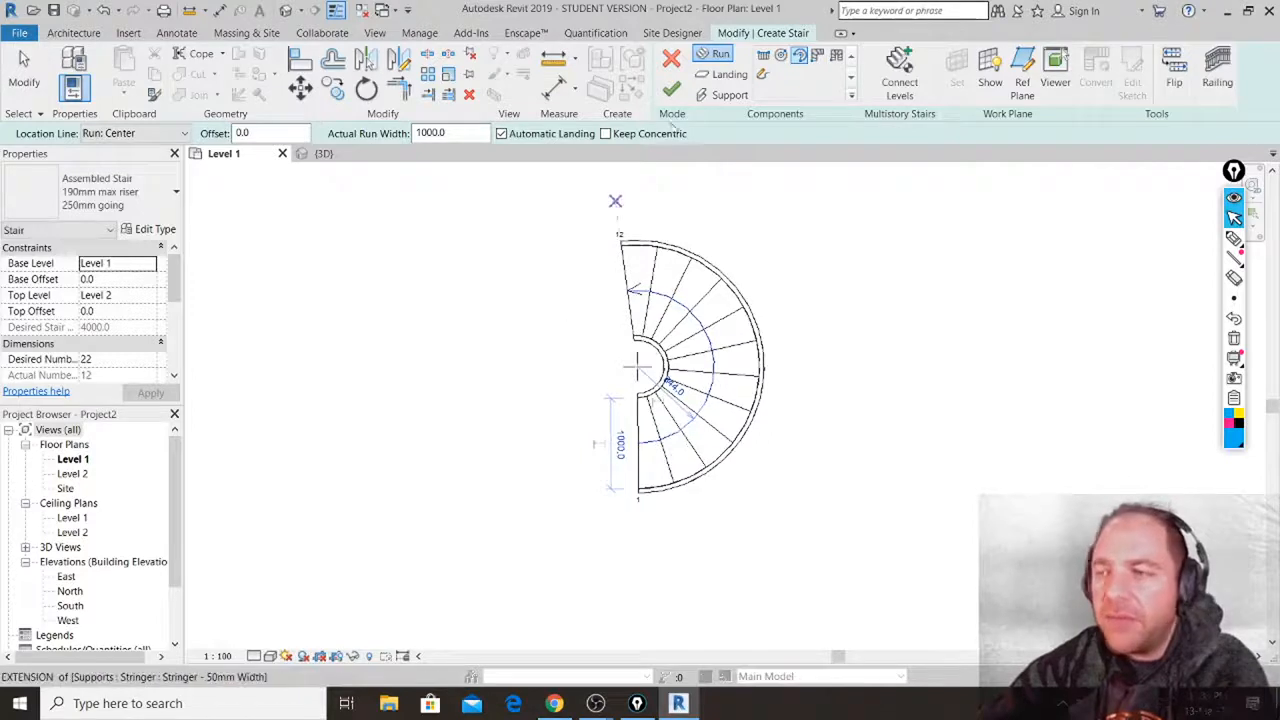
# Draw a straight run with the remaining 10 risers diagonally away from the spiral run's upper end, joined by an automatic landing.
pyautogui.click(762, 56)
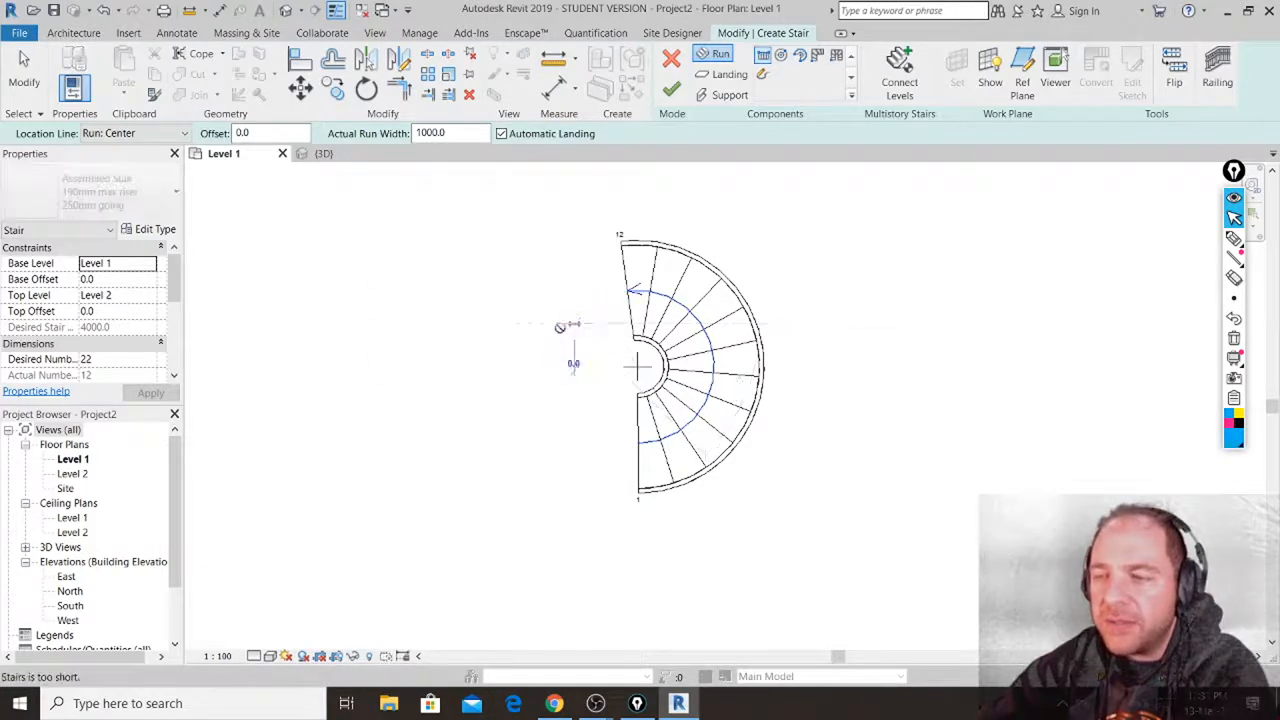
pyautogui.click(566, 330)
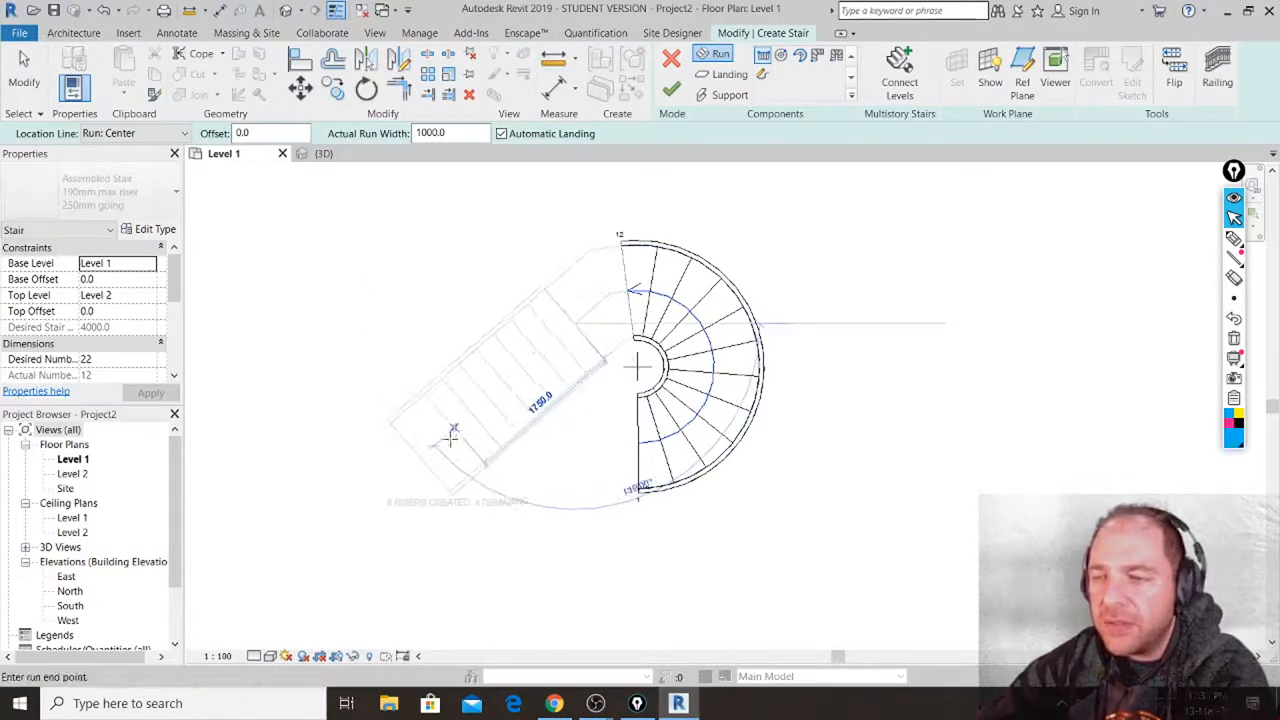
pyautogui.click(414, 484)
pyautogui.press('Escape')
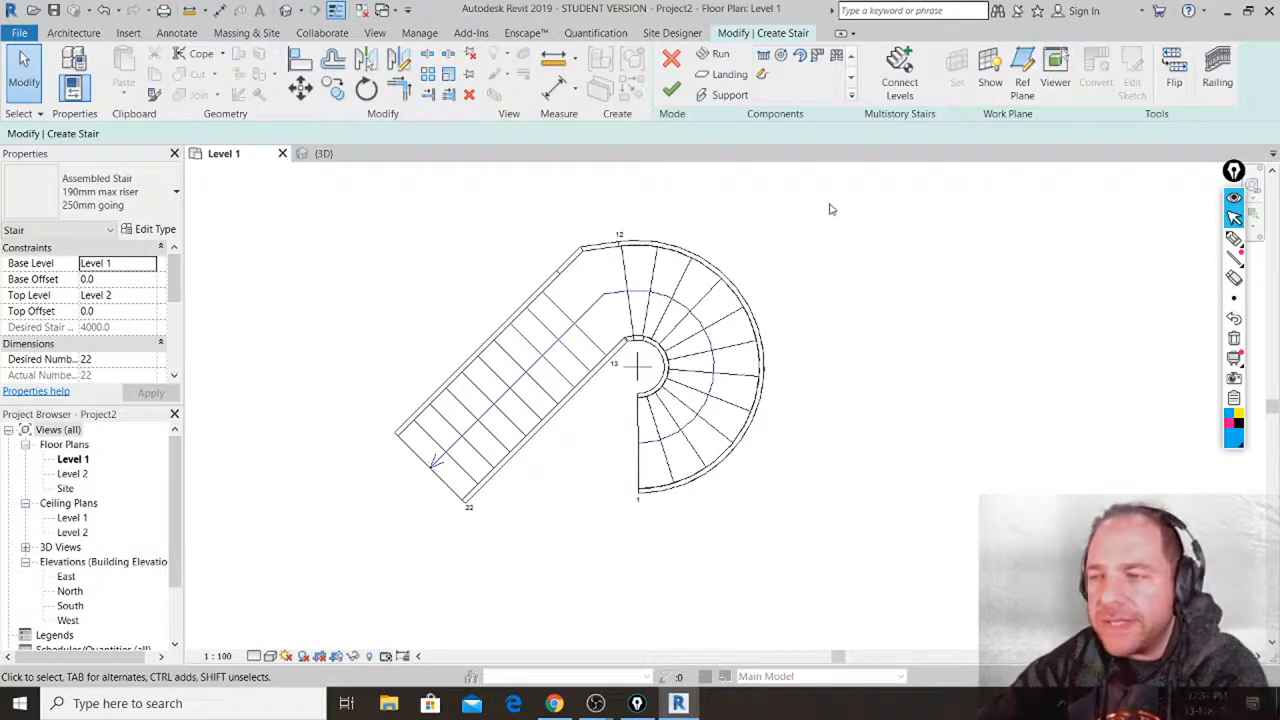
# Delete the spiral run, straight run, landing and supports from the stair.
pyautogui.moveTo(829, 204)
pyautogui.mouseDown()
pyautogui.moveTo(618, 452)
pyautogui.moveTo(357, 541)
pyautogui.moveTo(335, 586)
pyautogui.mouseUp()
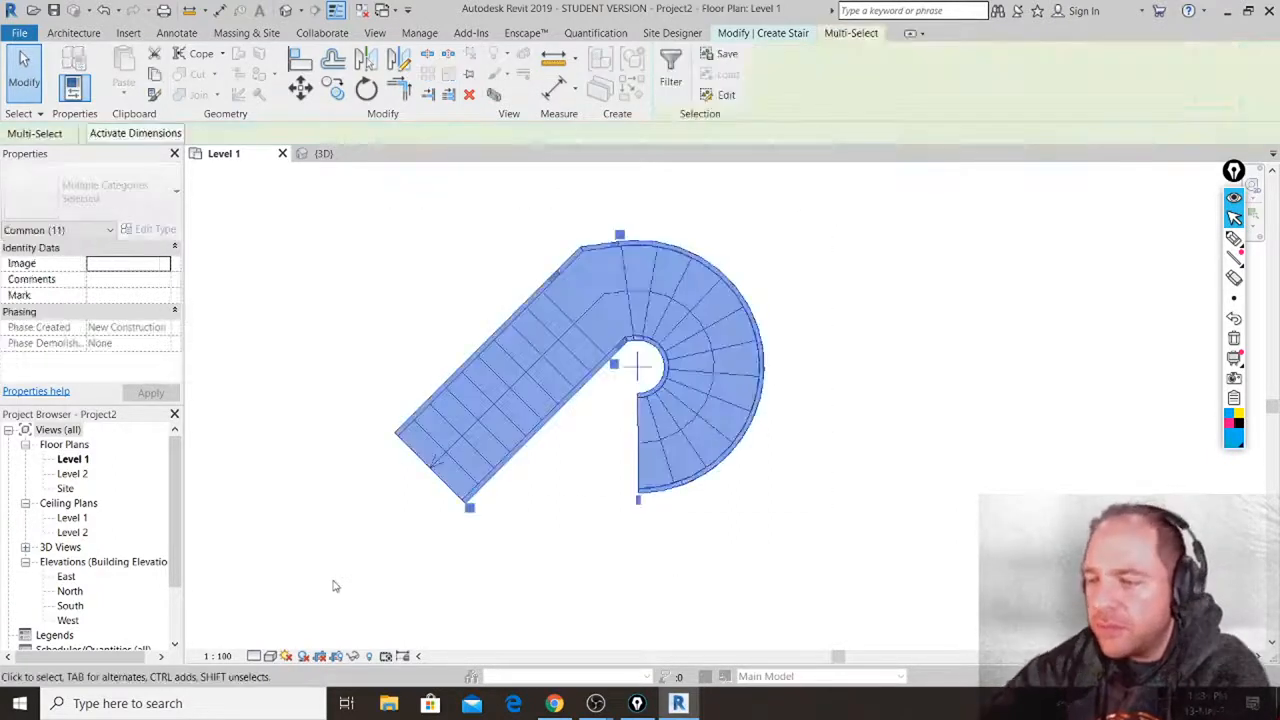
pyautogui.press('Delete')
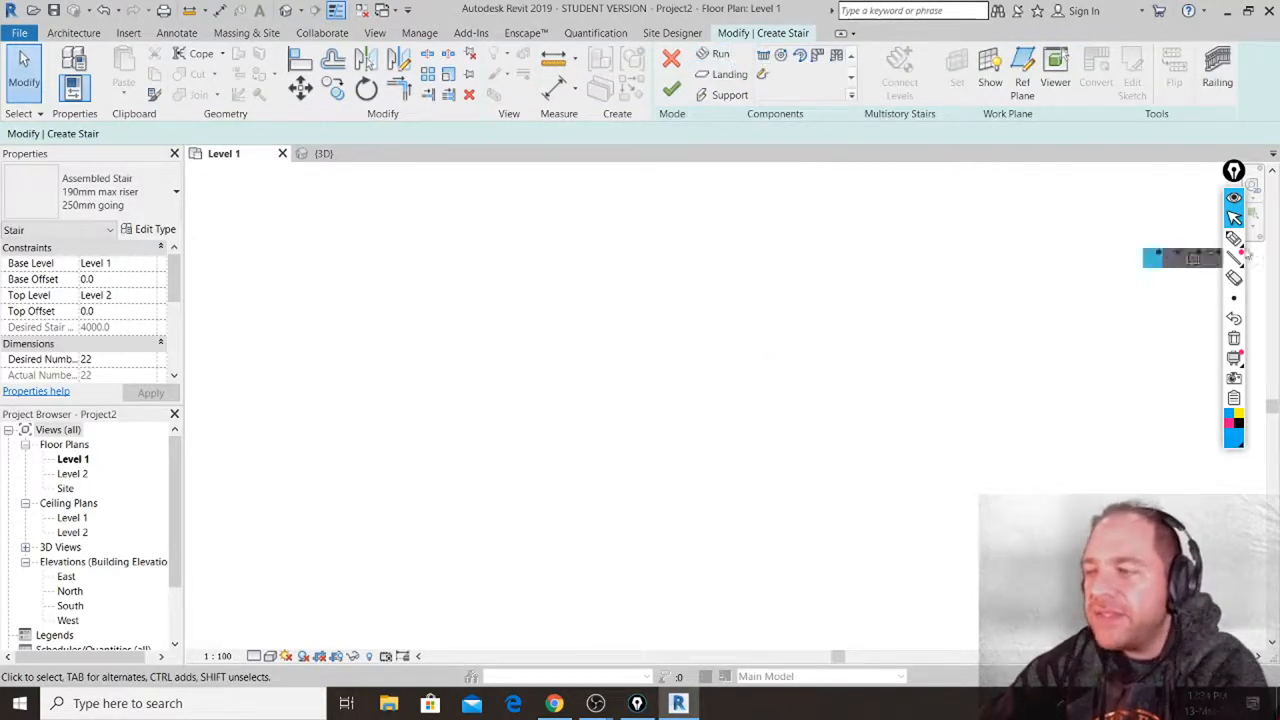
# Outline the predefined run shapes in blue, mark each one with an arrow, and clear the annotations.
pyautogui.click(1236, 244)
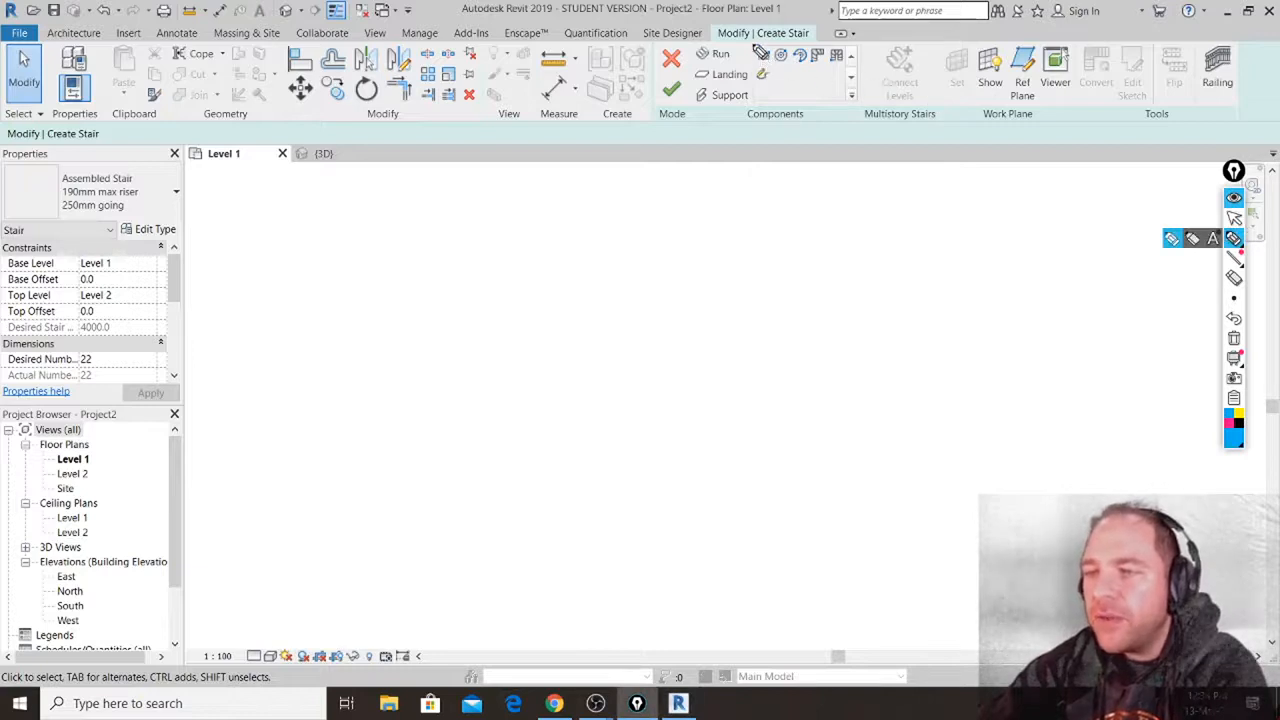
pyautogui.moveTo(756, 72); pyautogui.dragTo(842, 66)
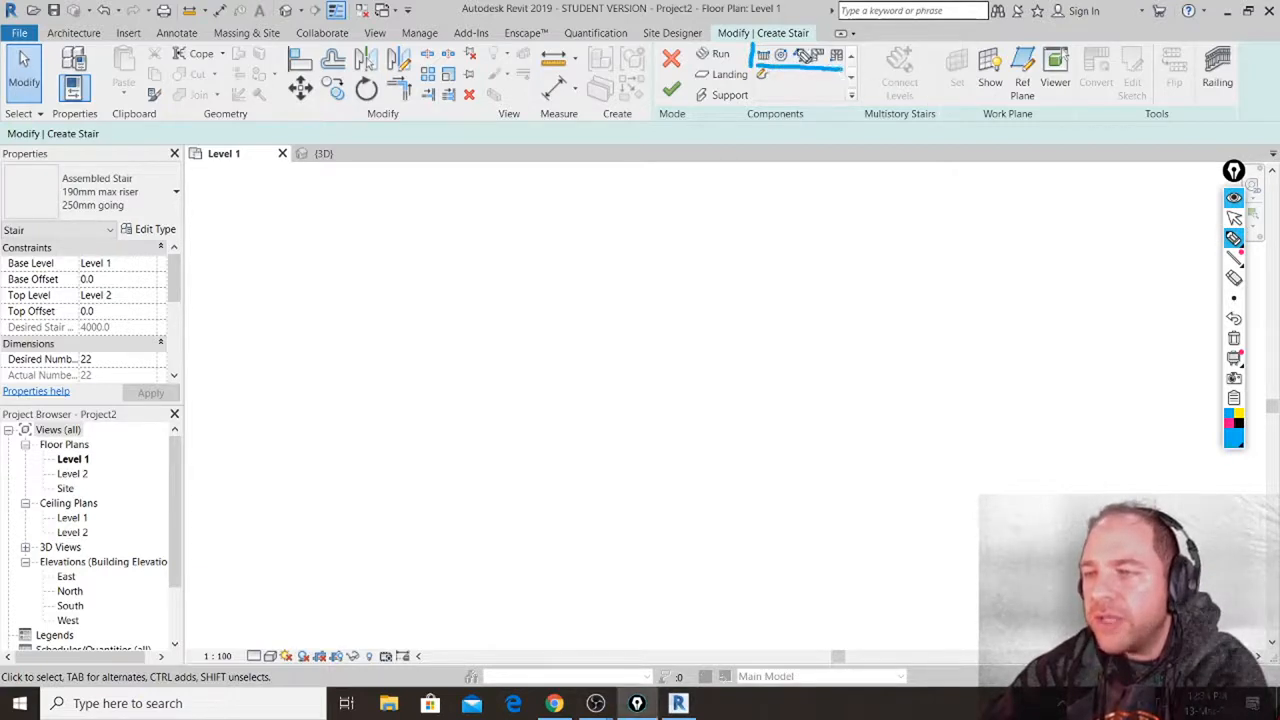
pyautogui.moveTo(768, 42)
pyautogui.mouseDown()
pyautogui.moveTo(846, 44)
pyautogui.moveTo(847, 64)
pyautogui.mouseUp()
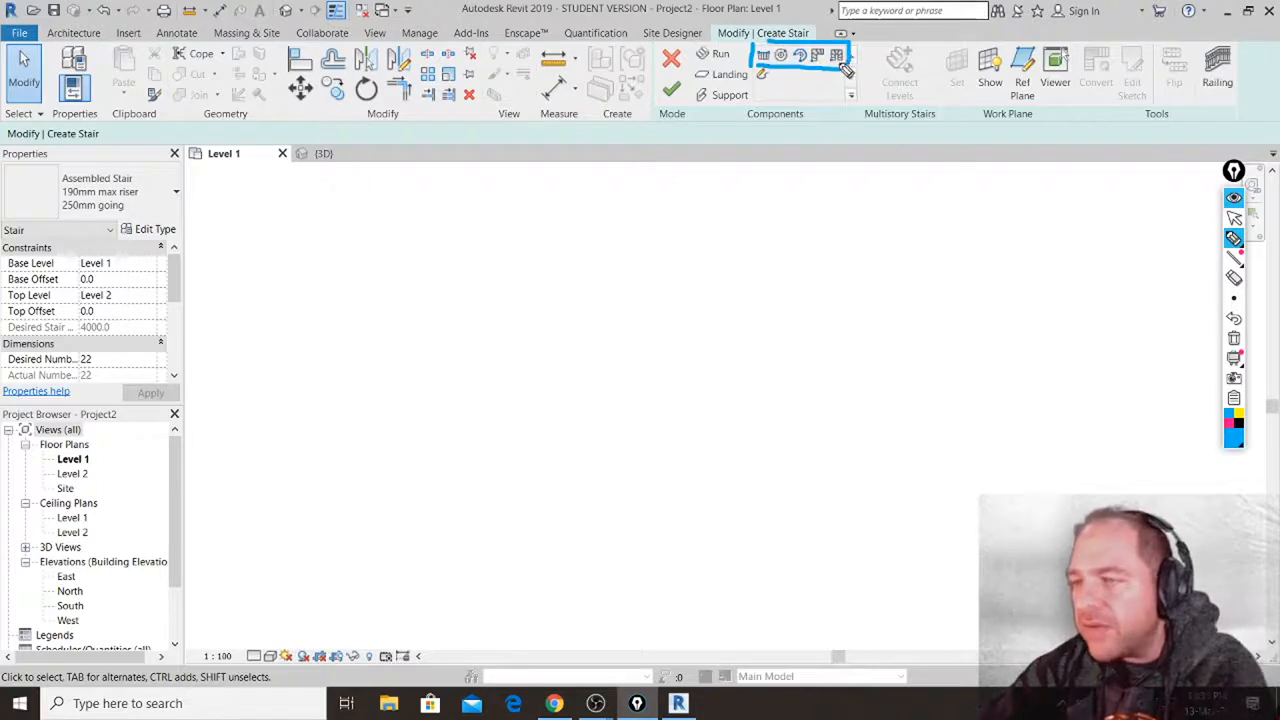
pyautogui.moveTo(763, 27); pyautogui.dragTo(761, 40)
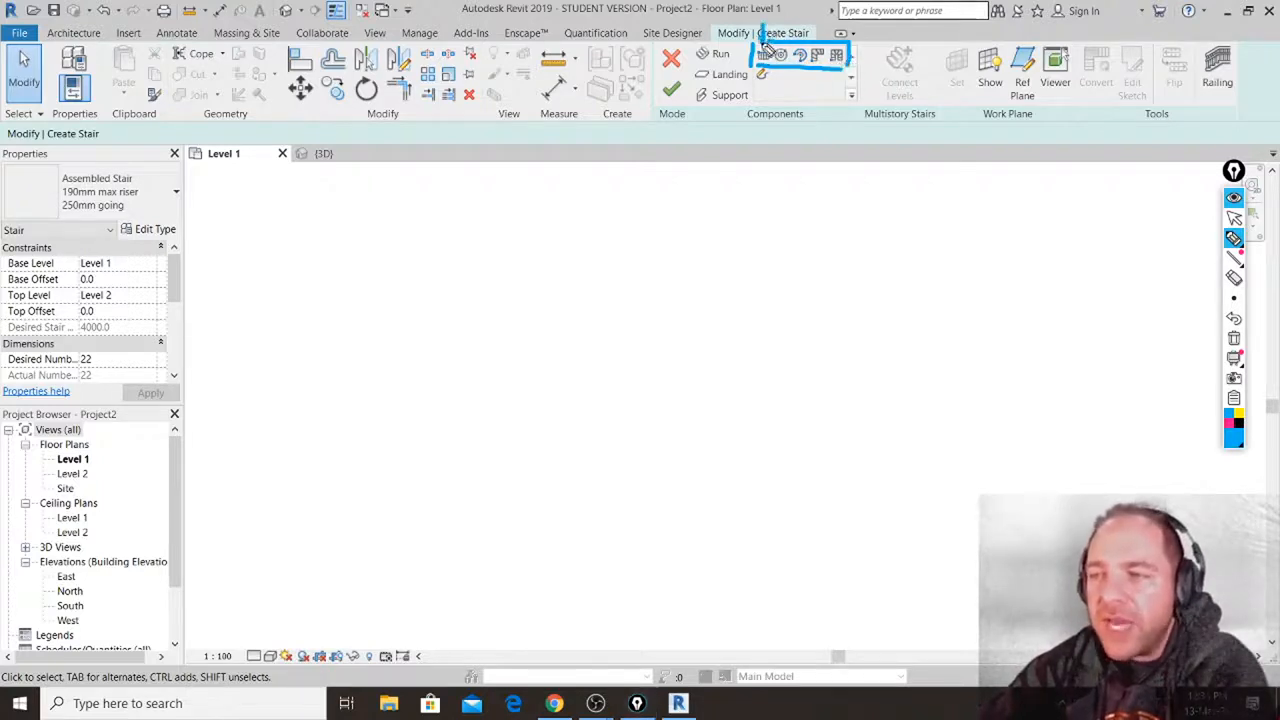
pyautogui.moveTo(783, 84)
pyautogui.mouseDown()
pyautogui.moveTo(777, 73)
pyautogui.moveTo(789, 72)
pyautogui.mouseUp()
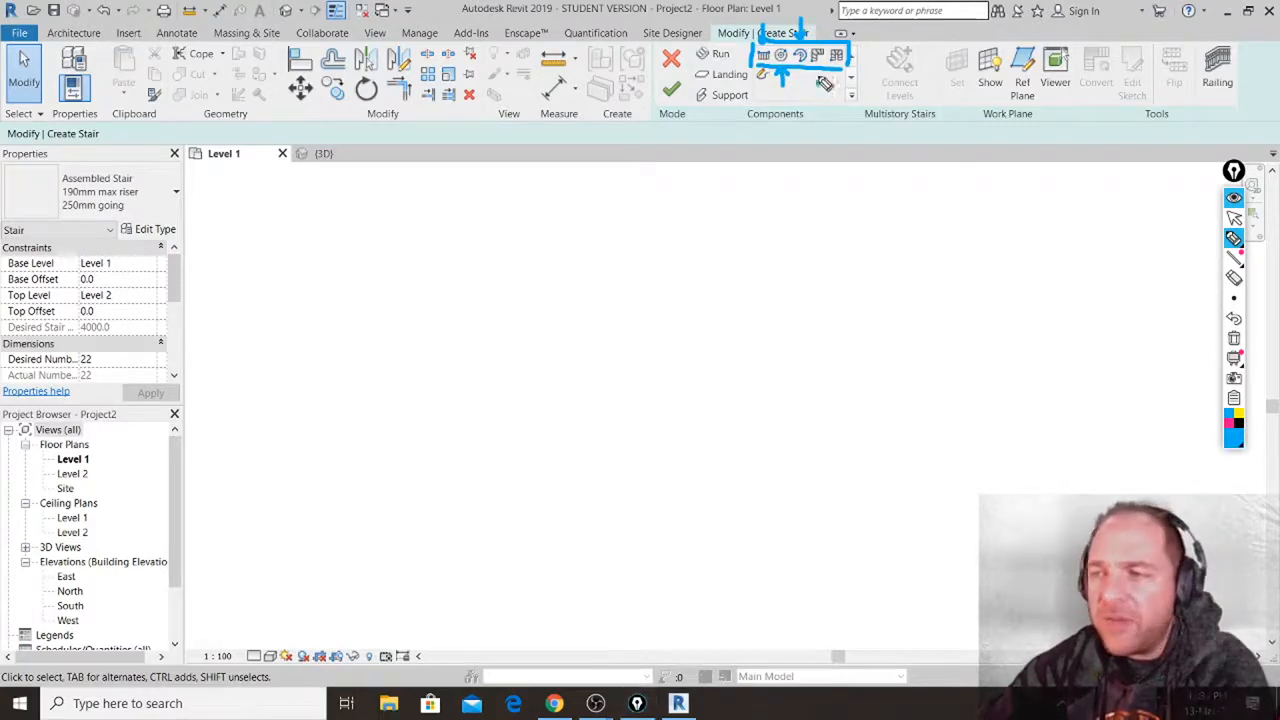
pyautogui.moveTo(818, 84); pyautogui.dragTo(811, 69)
pyautogui.moveTo(818, 62); pyautogui.dragTo(826, 69)
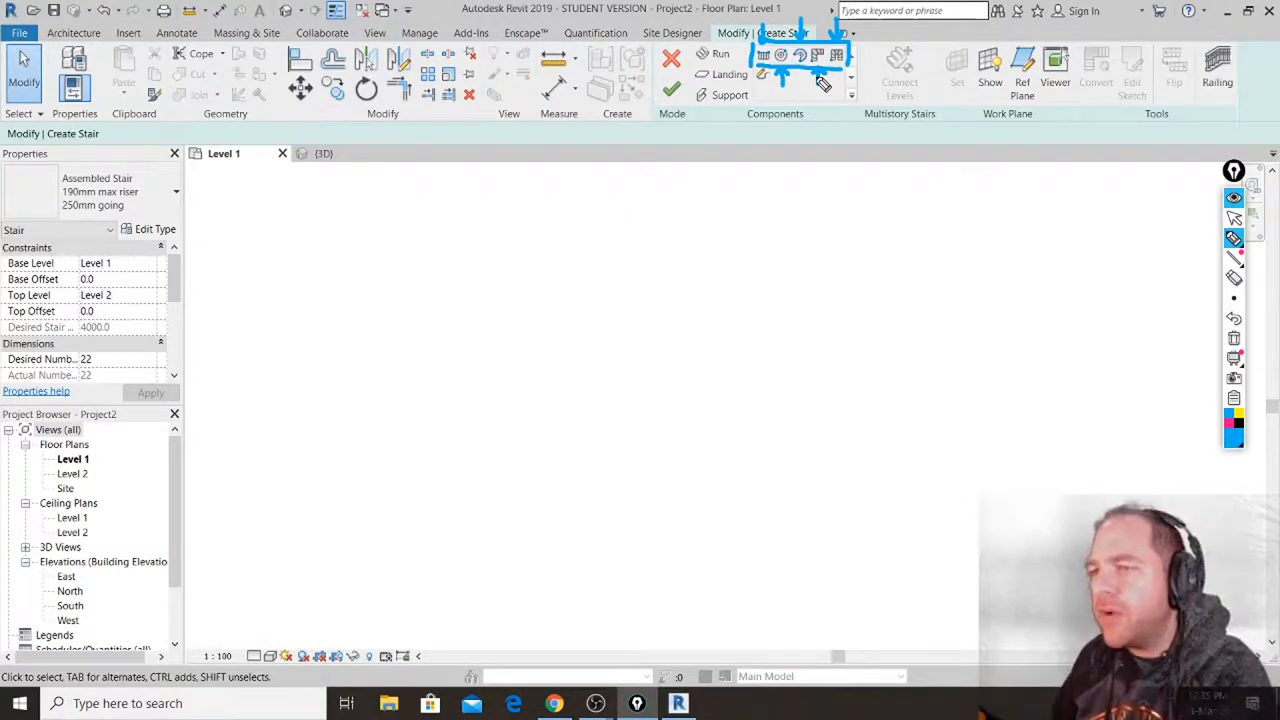
pyautogui.click(1234, 339)
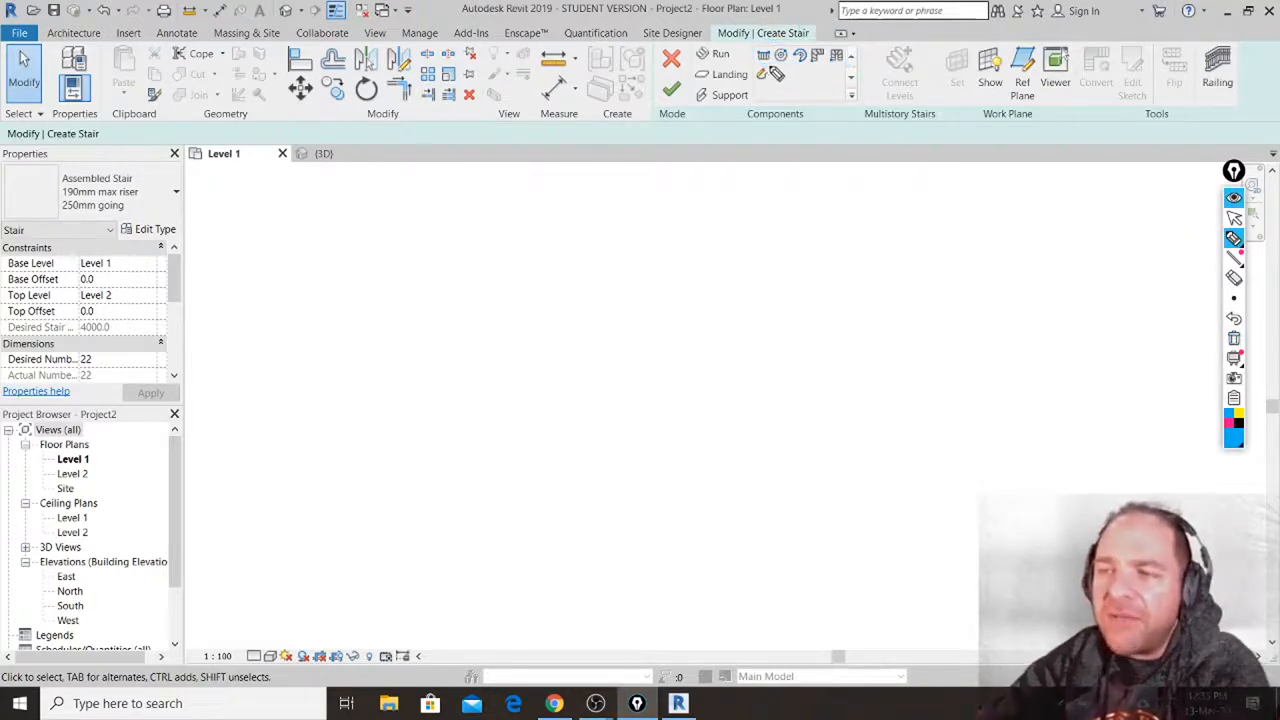
# Circle the Create Sketch option in blue, start a sketched run, and clear the circle.
pyautogui.moveTo(766, 72)
pyautogui.mouseDown()
pyautogui.moveTo(748, 90)
pyautogui.moveTo(783, 100)
pyautogui.moveTo(784, 64)
pyautogui.moveTo(758, 80)
pyautogui.mouseUp()
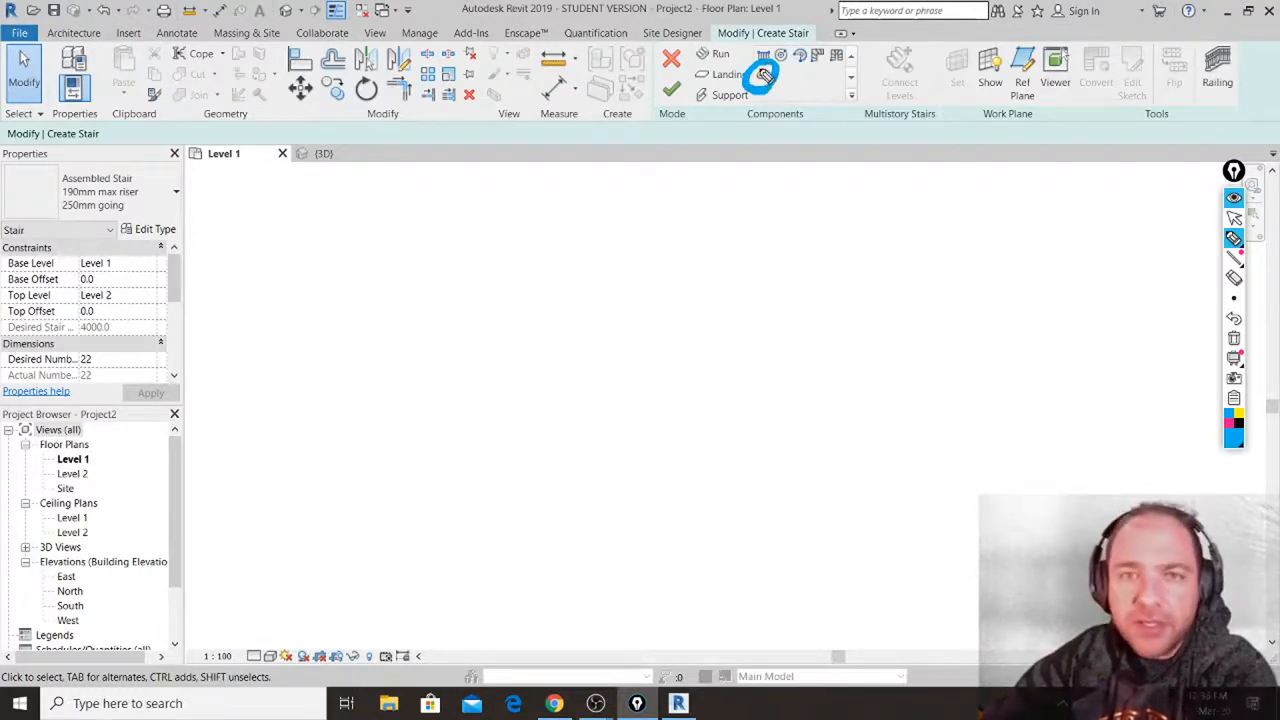
pyautogui.click(1234, 218)
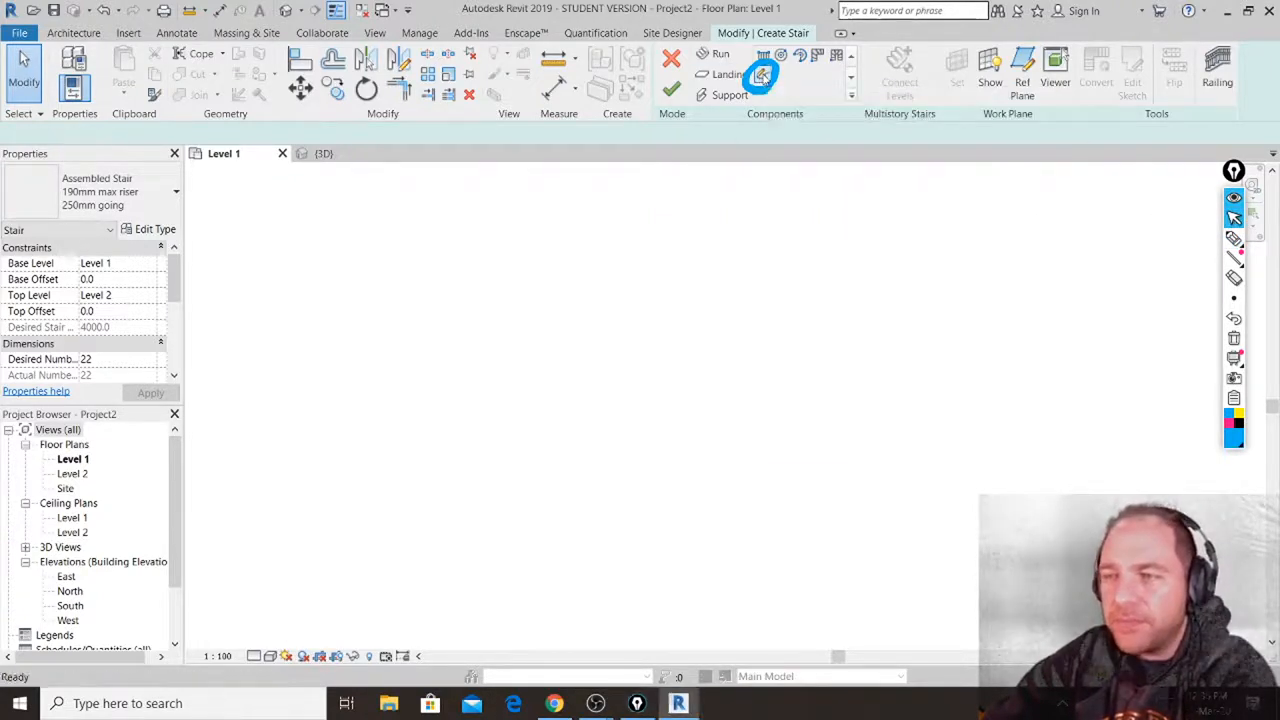
pyautogui.click(761, 77)
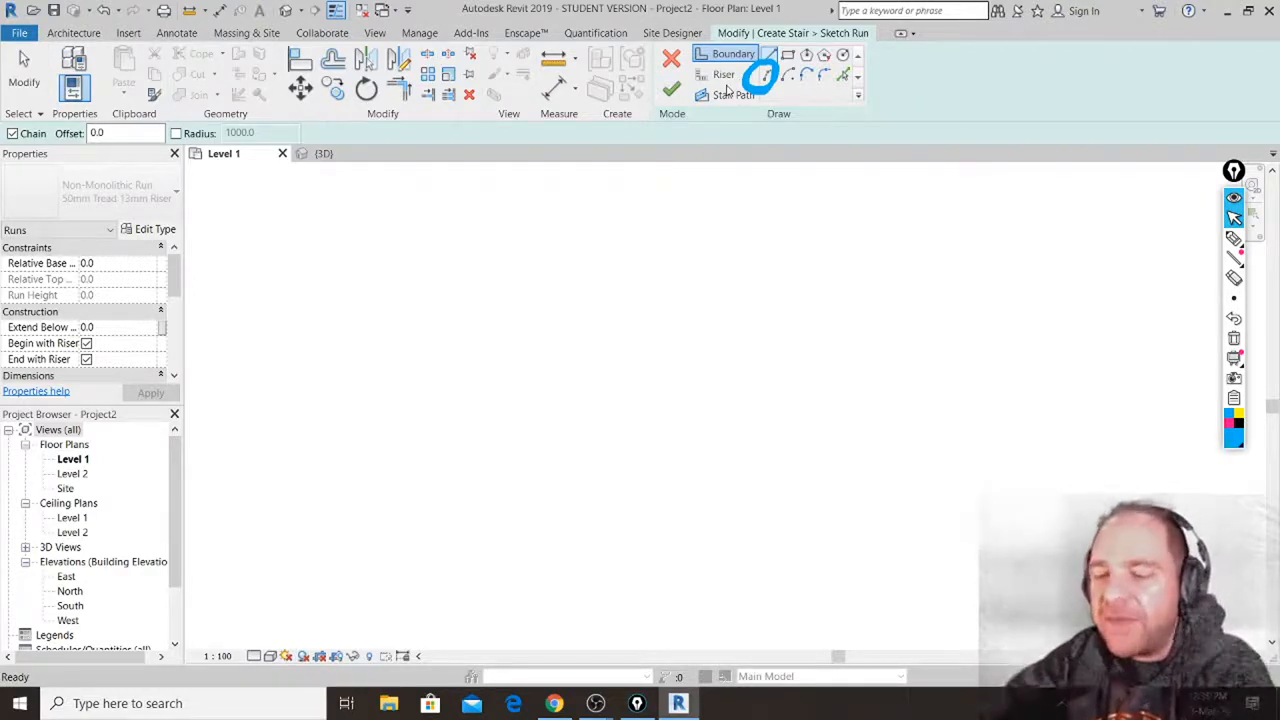
pyautogui.click(1234, 338)
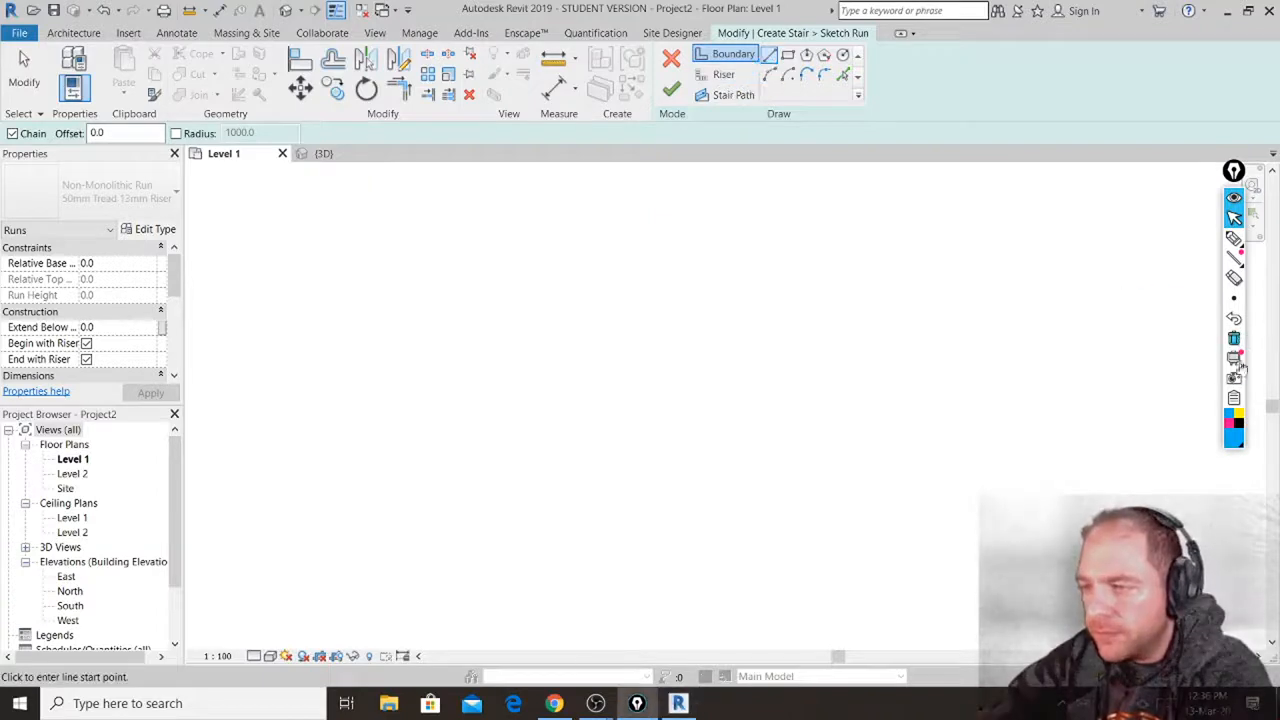
# Change the annotation color to pink and mark Boundary, Riser and Stair Path with a dot each.
pyautogui.click(1229, 421)
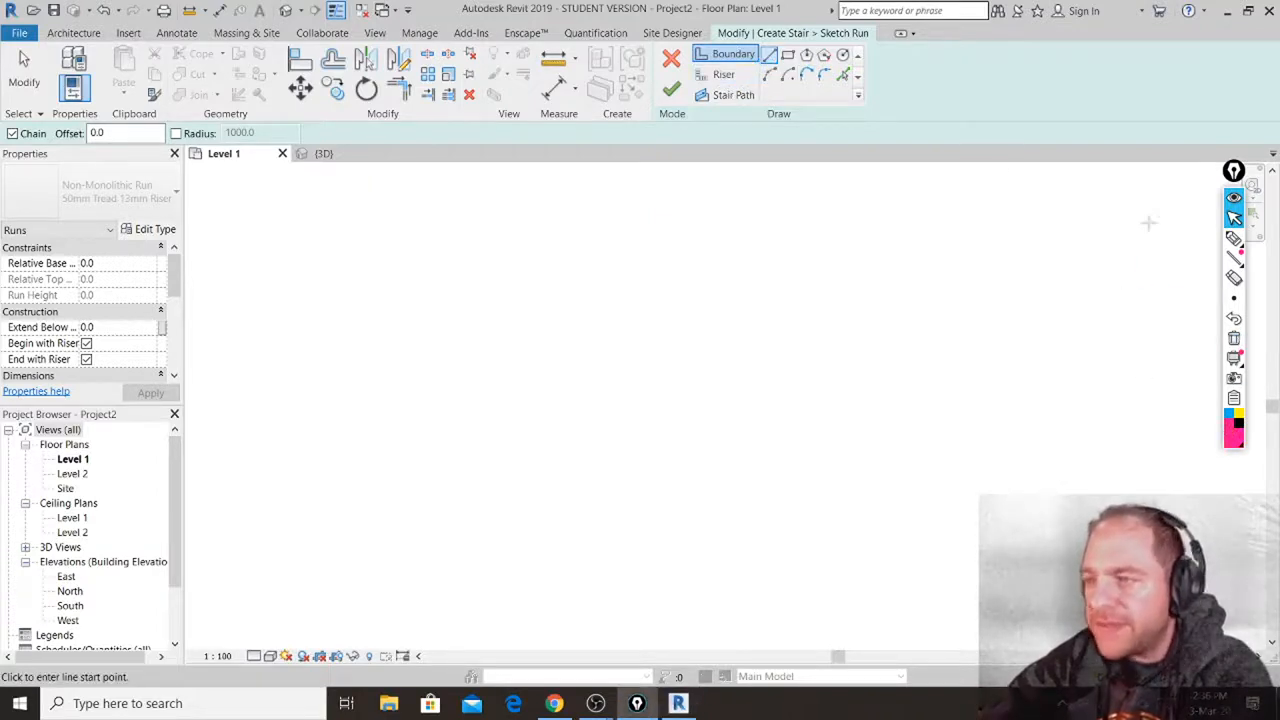
pyautogui.click(1234, 238)
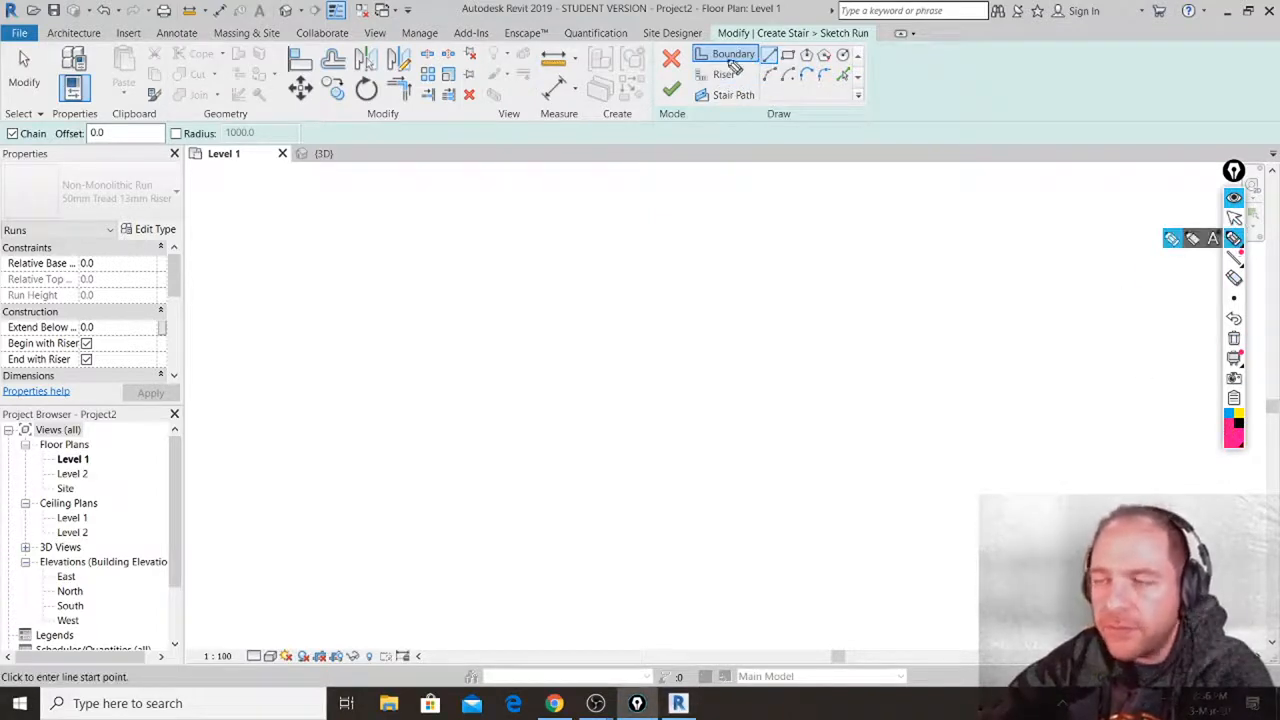
pyautogui.click(687, 53)
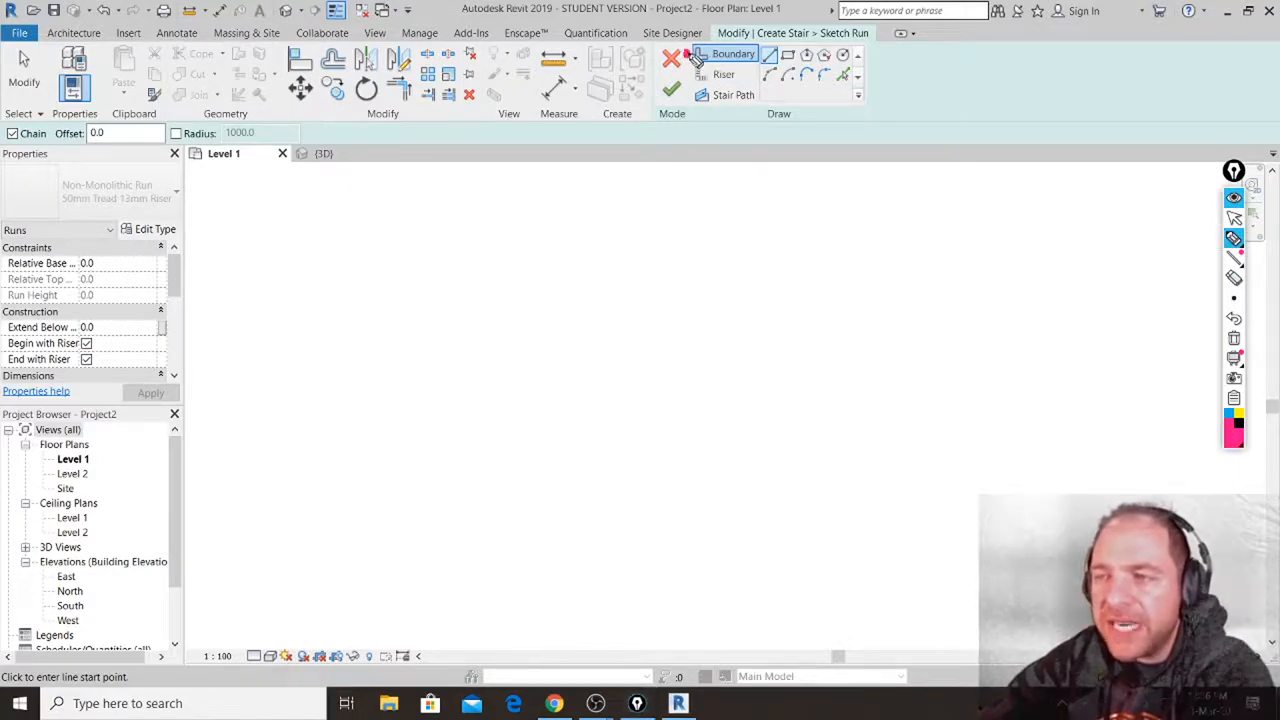
pyautogui.click(687, 76)
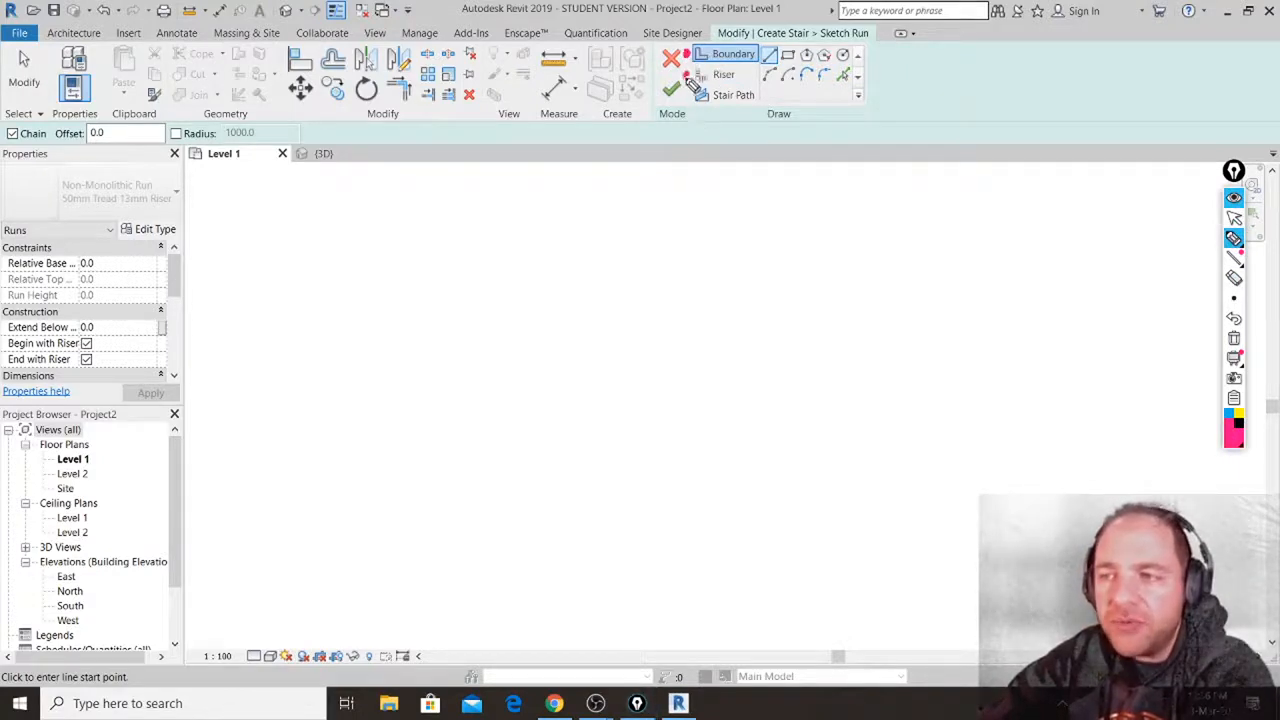
pyautogui.click(686, 95)
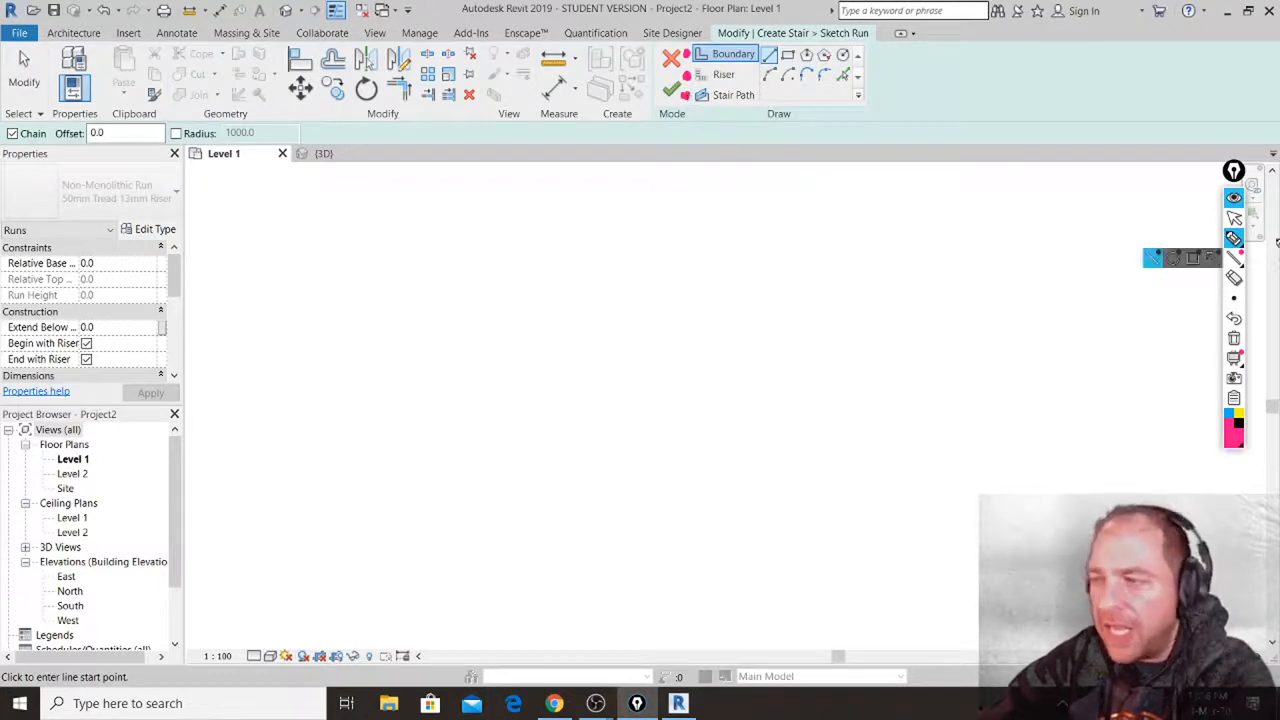
pyautogui.click(1233, 237)
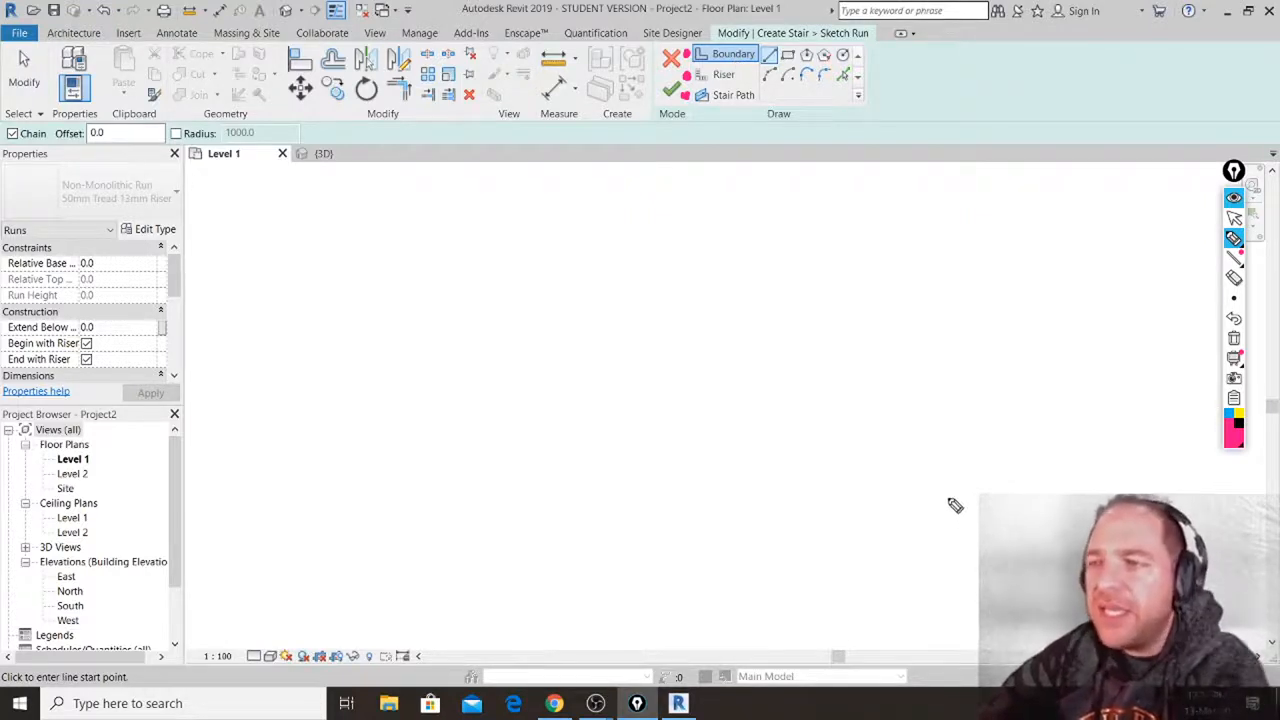
pyautogui.click(1234, 217)
# Switch to the Edge browser, search Google Images for "staircase", and look through the pictures for a reference.
pyautogui.click(522, 705)
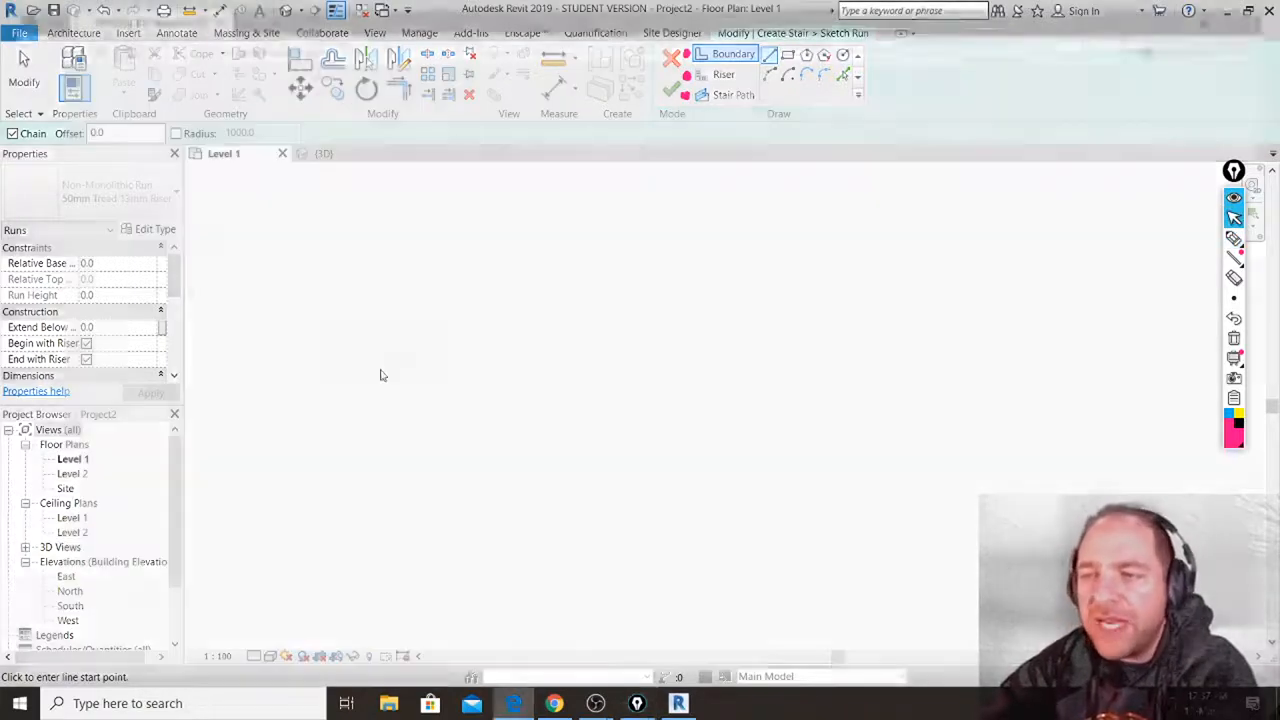
pyautogui.click(355, 41)
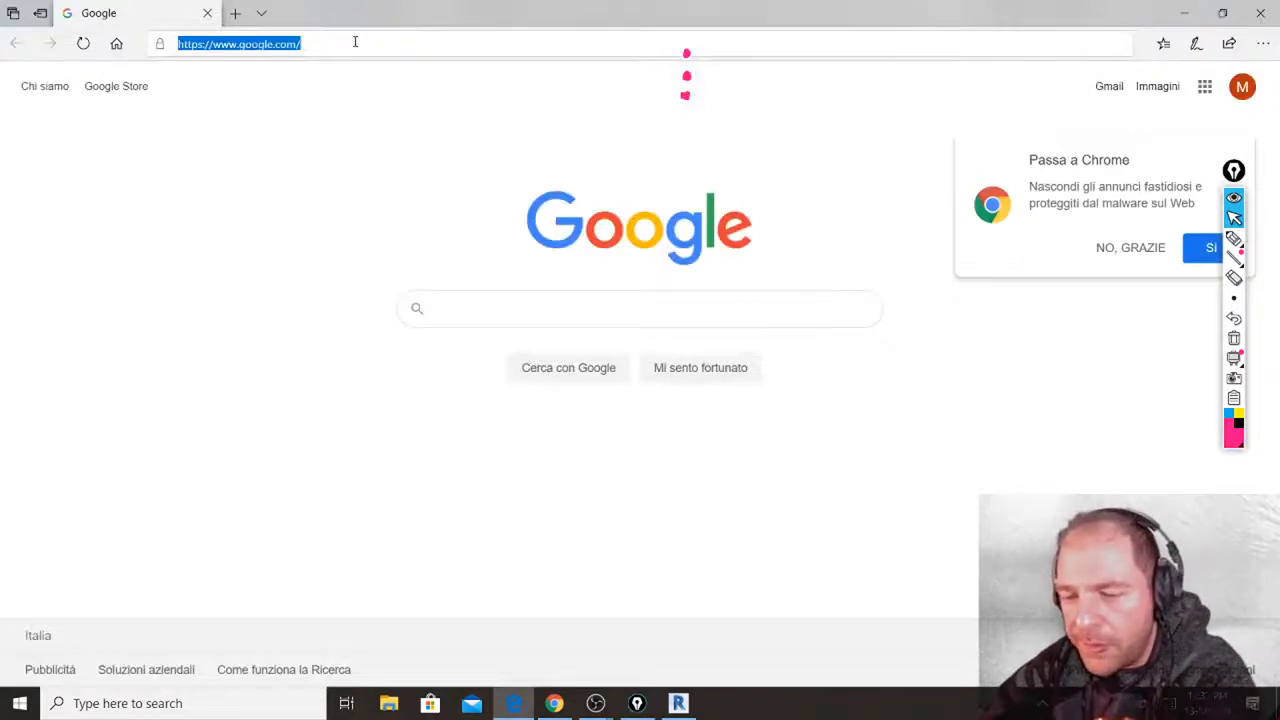
pyautogui.write('sta')
pyautogui.write('ircase')
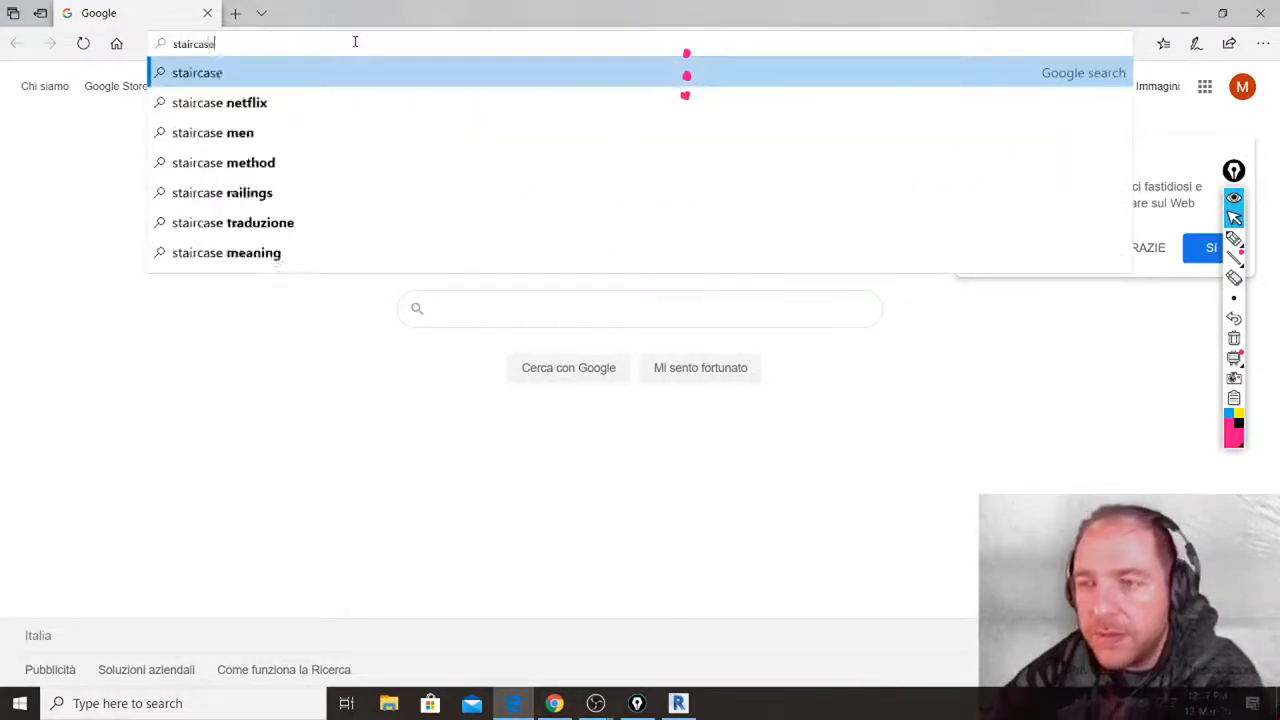
pyautogui.press('Return')
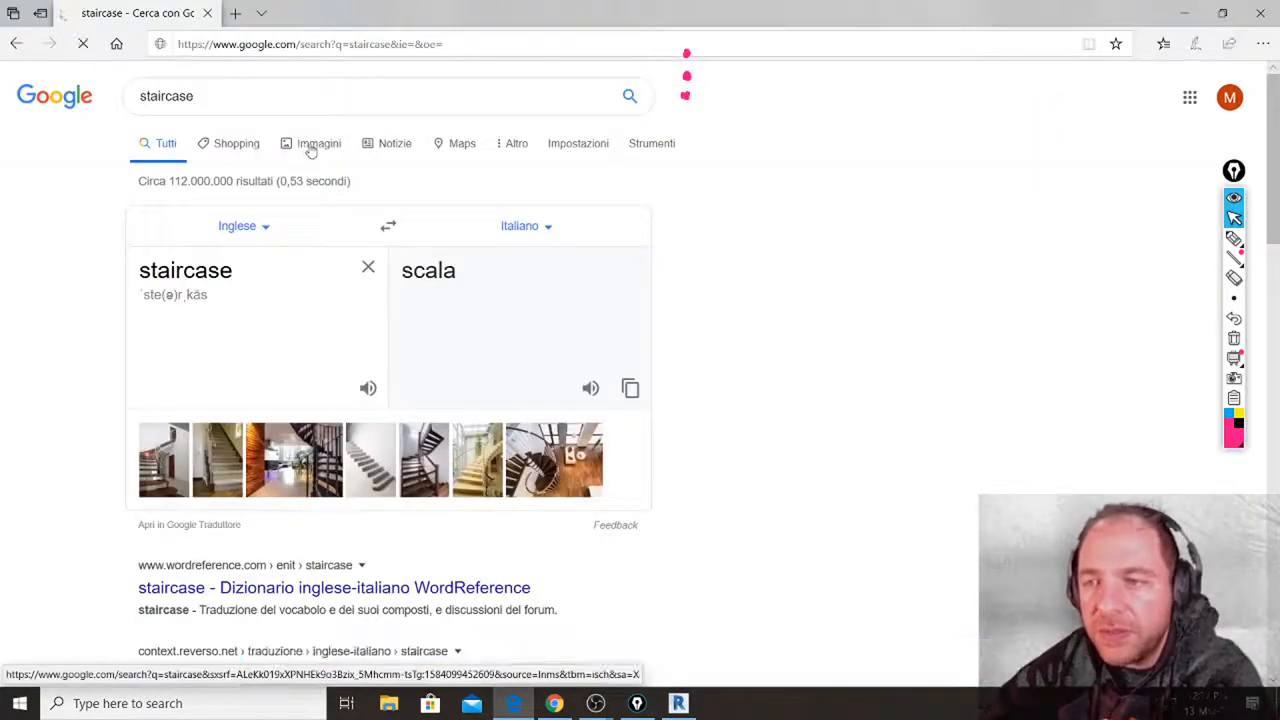
pyautogui.click(313, 148)
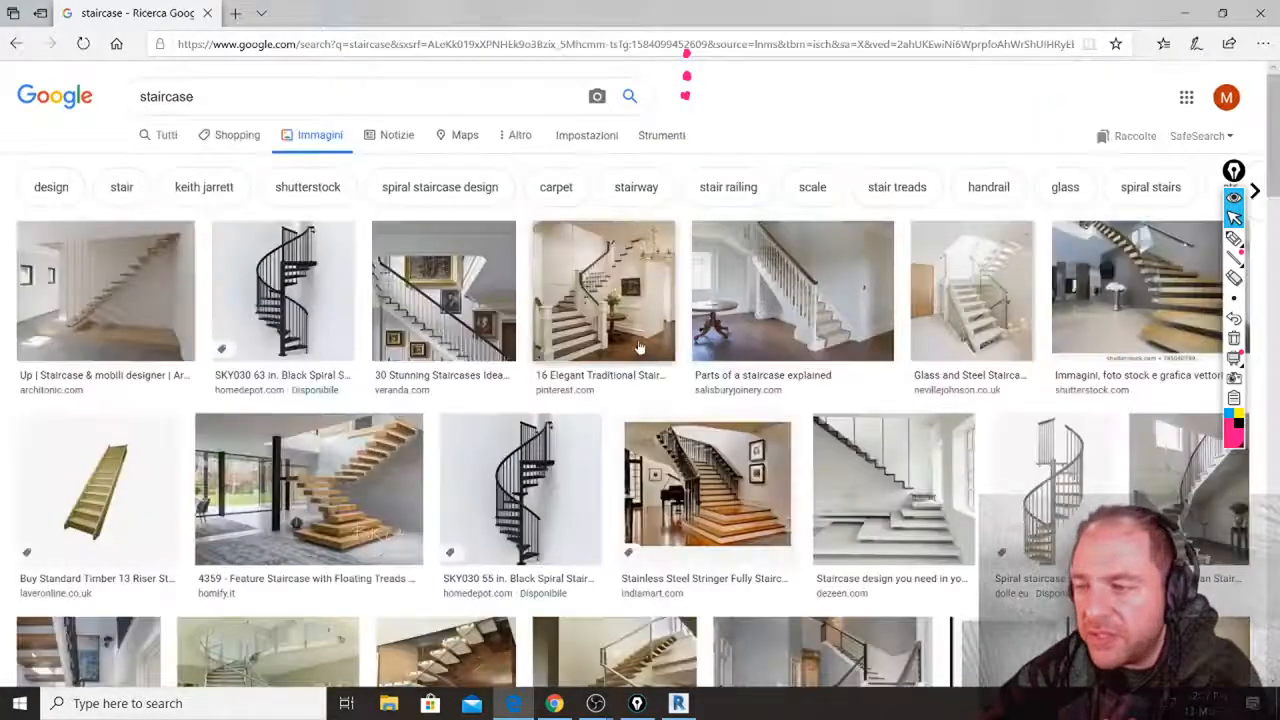
pyautogui.scroll(-2, 640, 350)
pyautogui.scroll(-2, 638, 345)
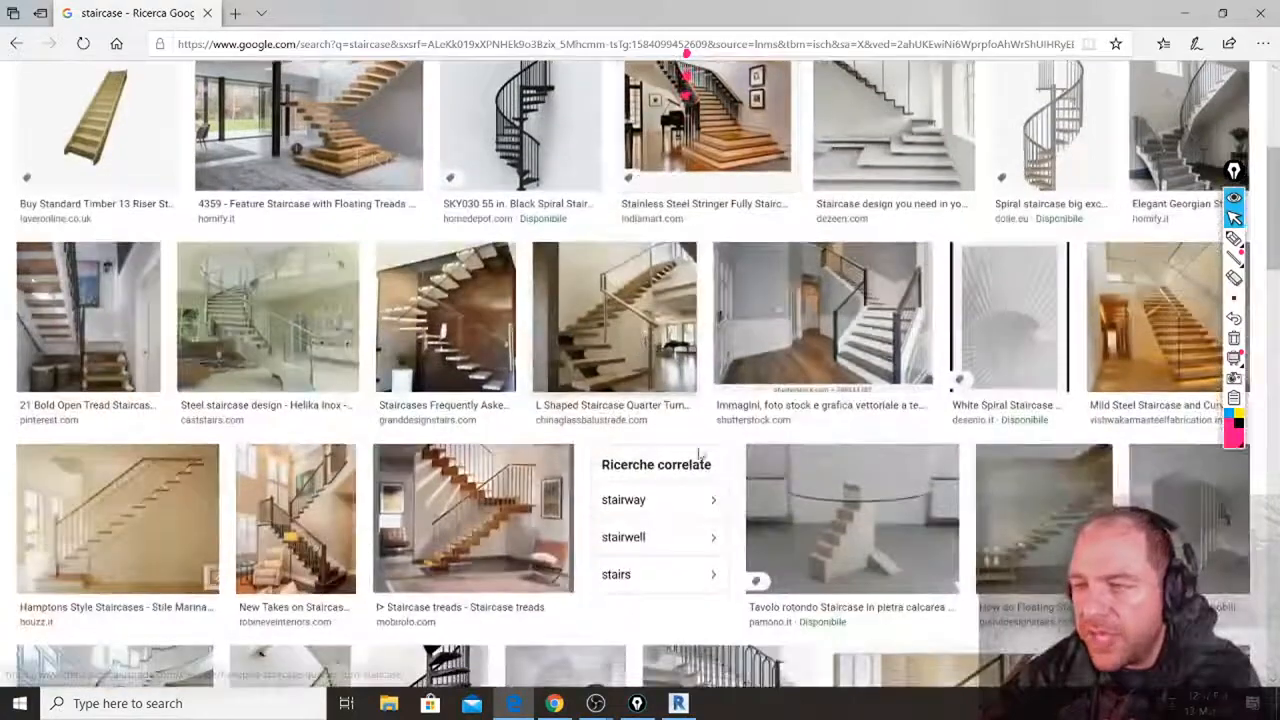
pyautogui.scroll(-6, 651, 404)
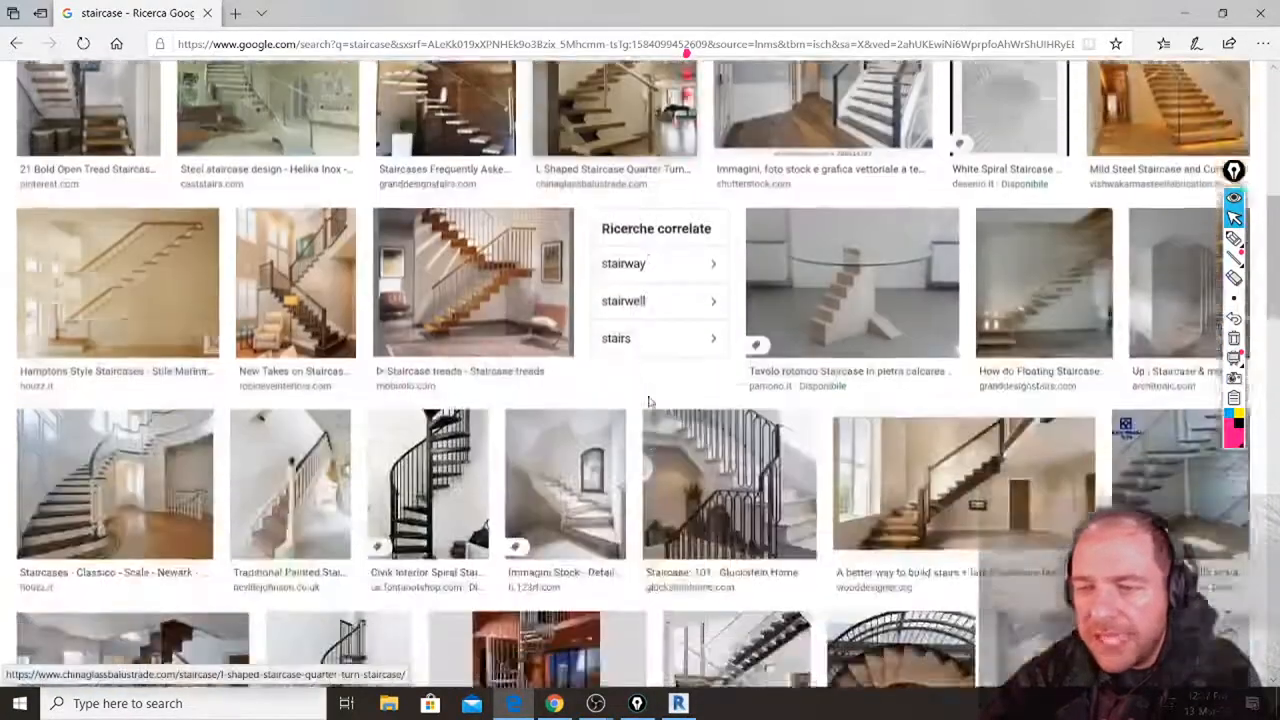
pyautogui.scroll(12, 648, 402)
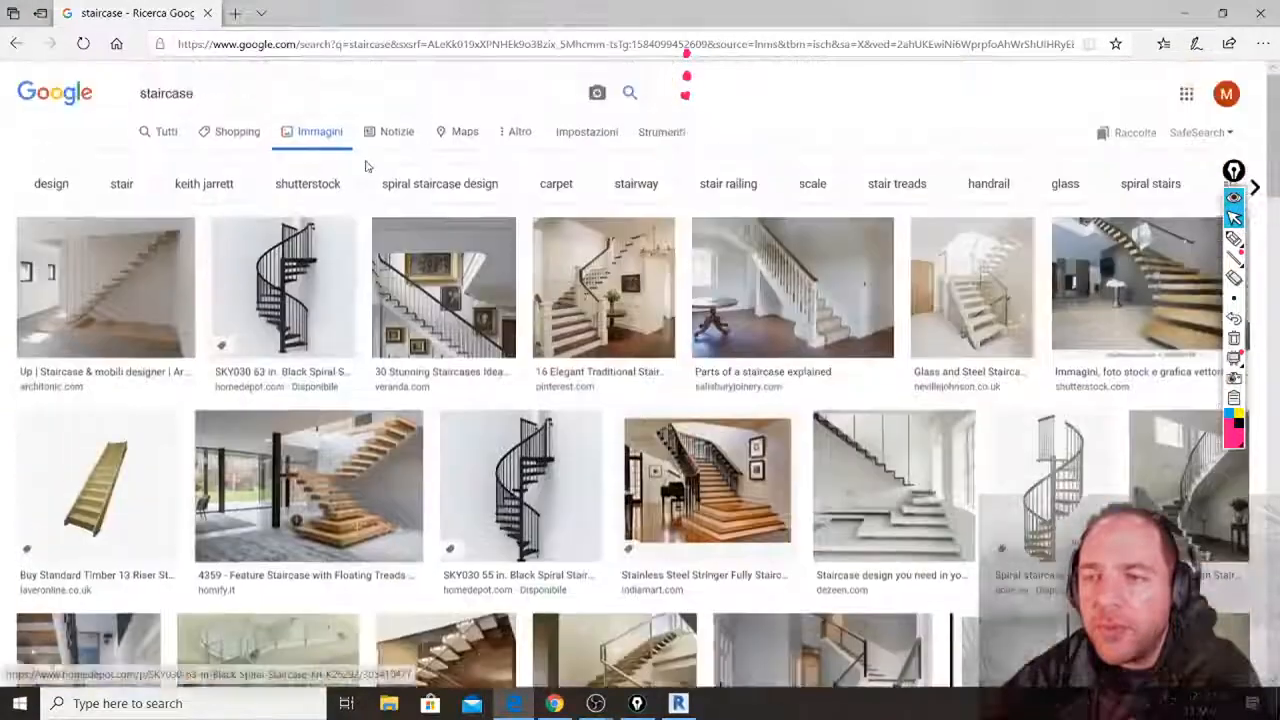
# Search Google Images for "staircase top" and look through the pictures for a top-view reference.
pyautogui.click(334, 100)
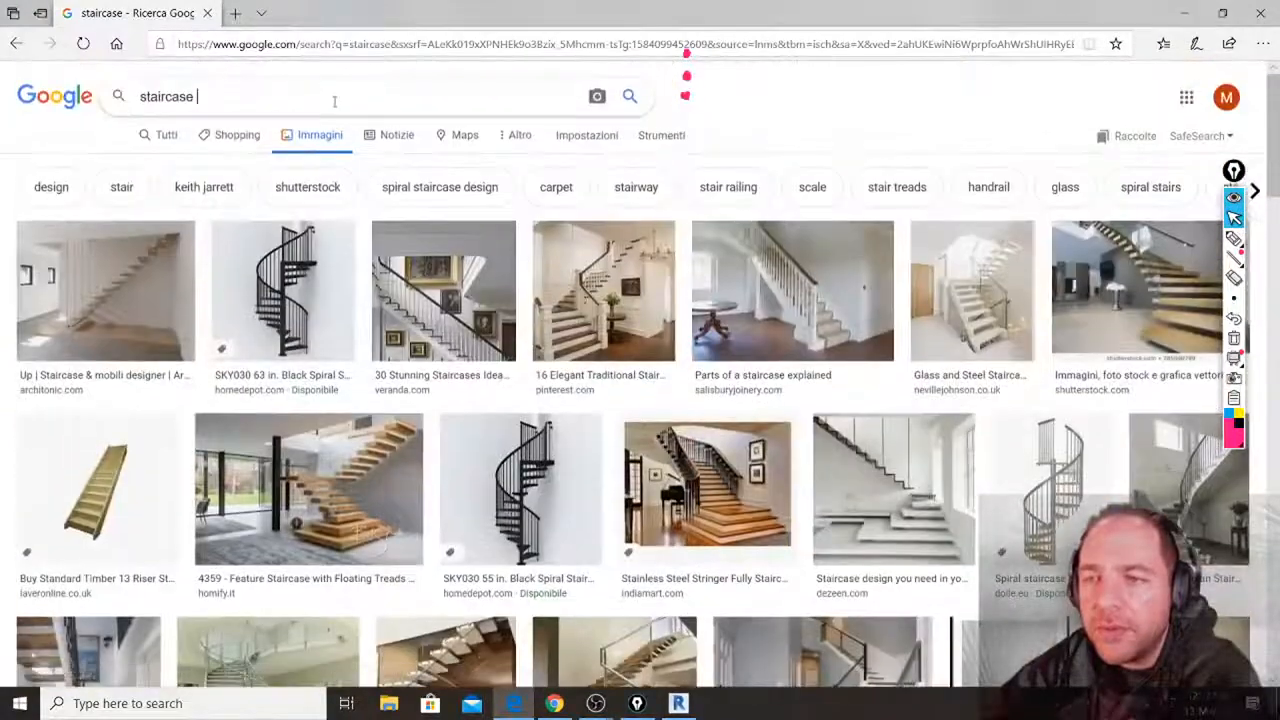
pyautogui.write('top')
pyautogui.press('Return')
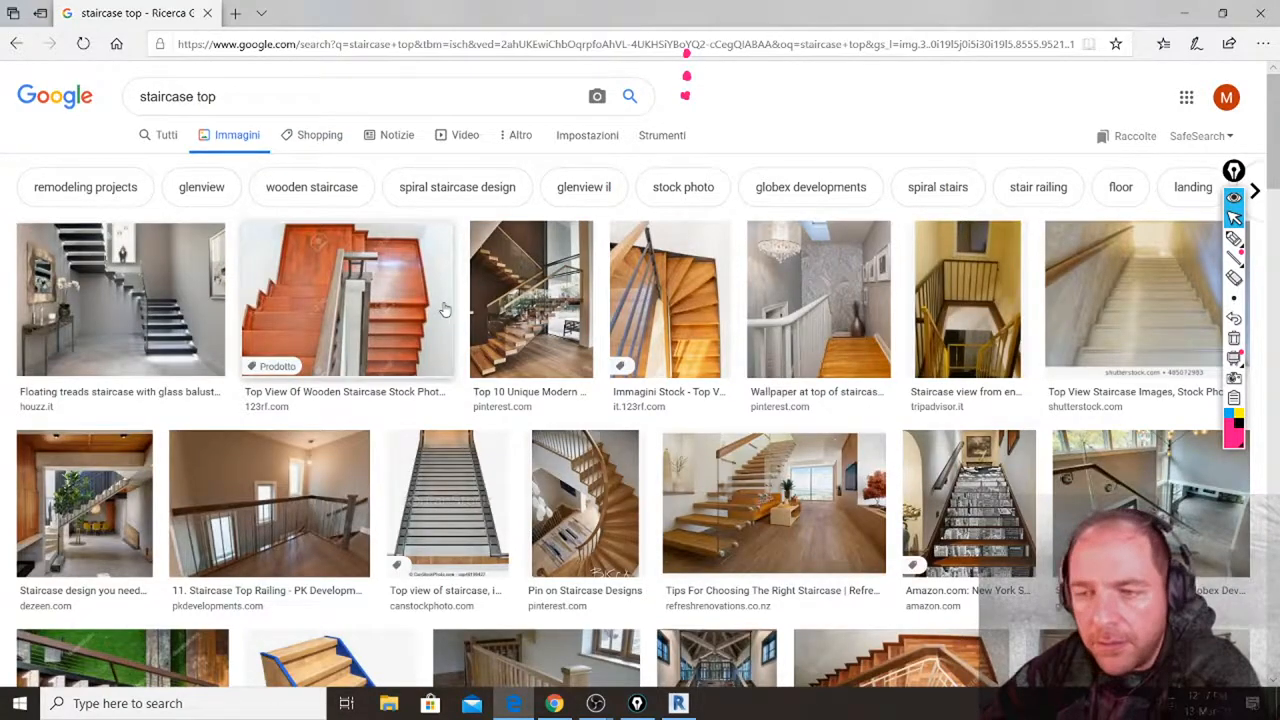
pyautogui.scroll(-5, 370, 422)
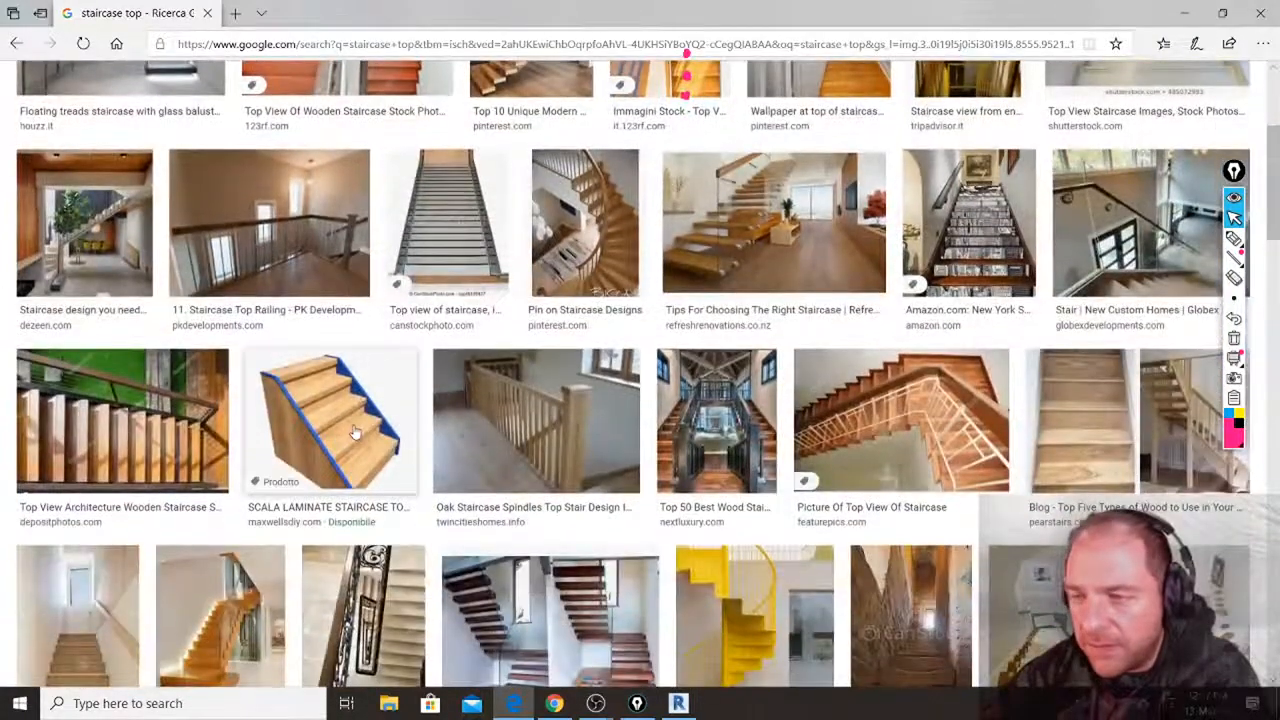
pyautogui.scroll(-5, 355, 432)
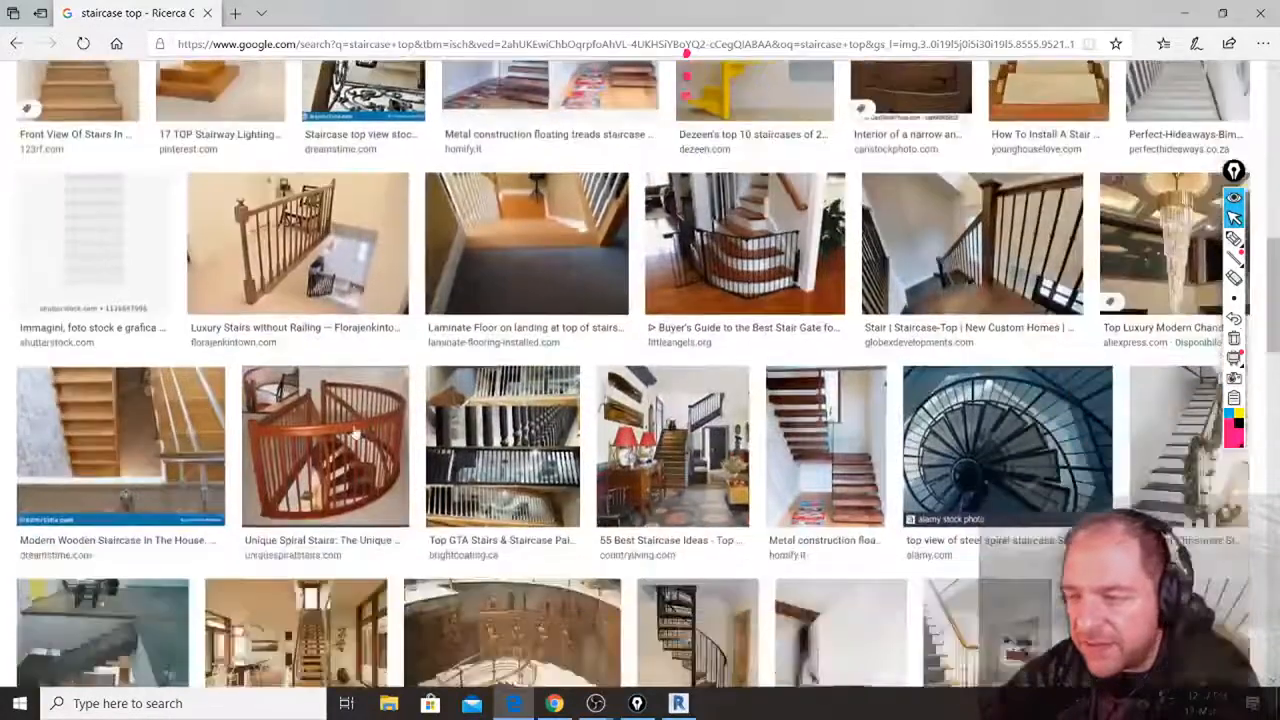
pyautogui.scroll(-5, 355, 432)
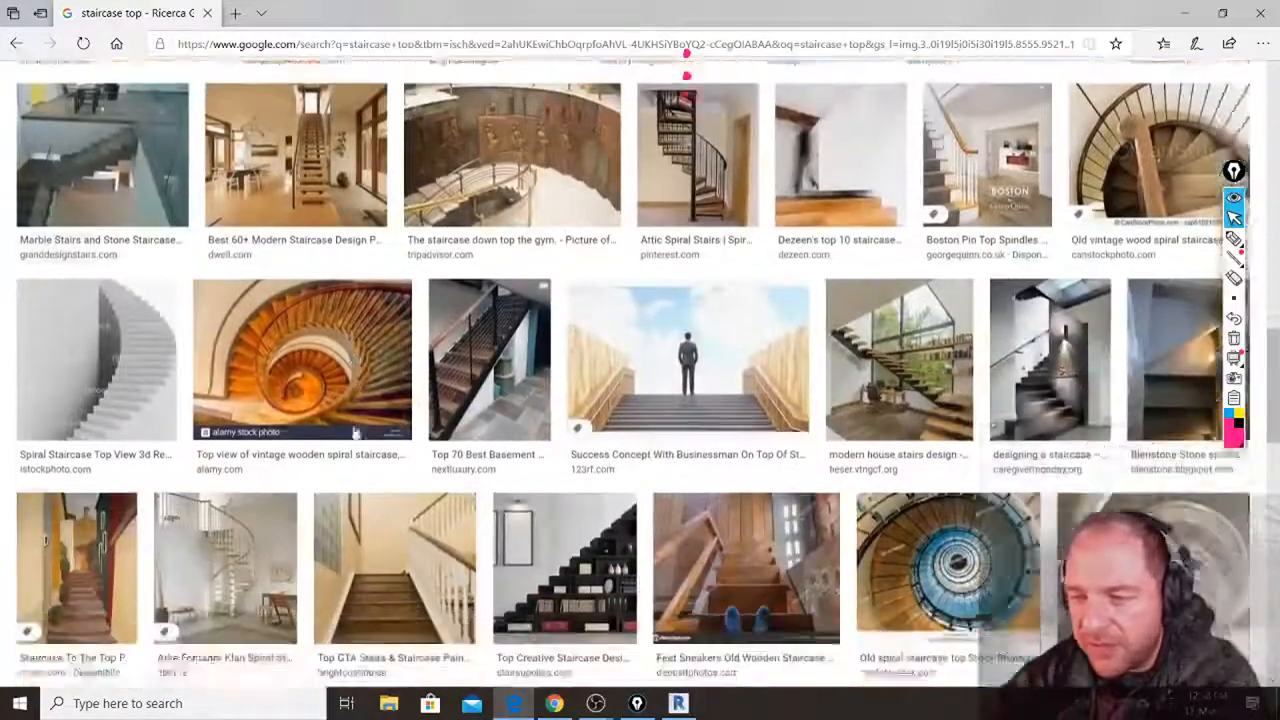
pyautogui.scroll(15, 355, 432)
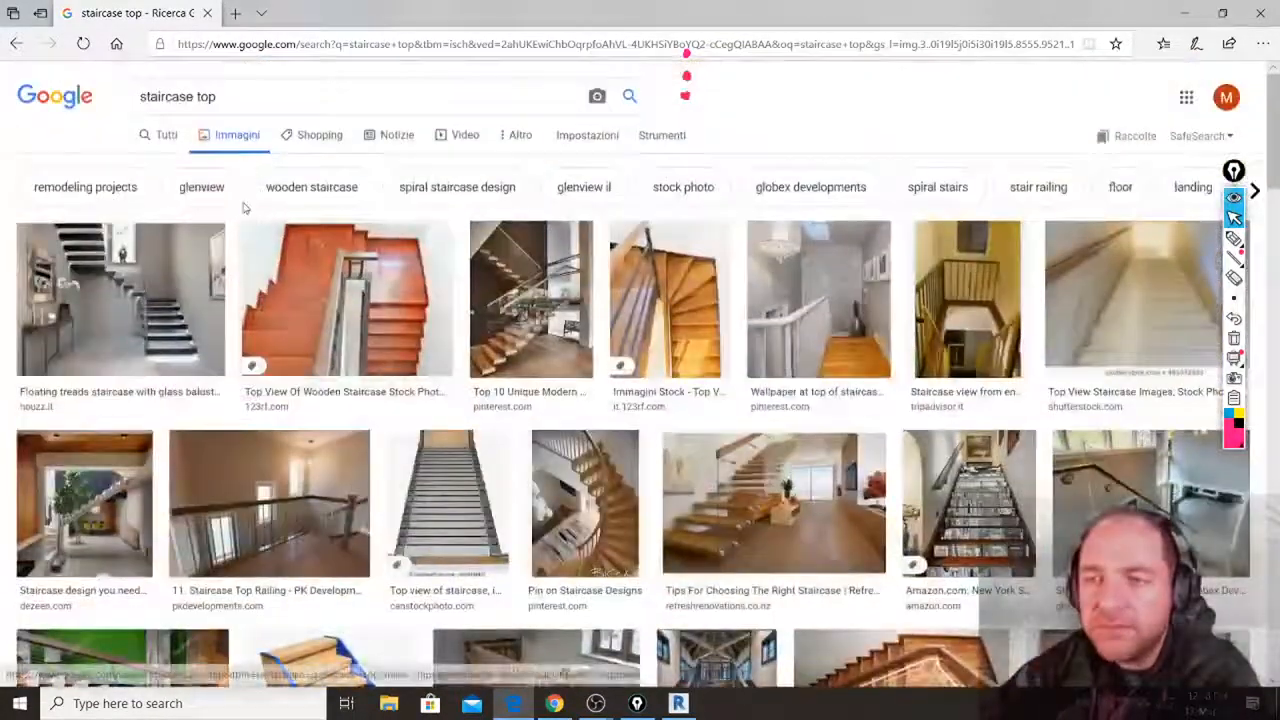
# Change the image search to "staircase floorplan", preview the Stair Basics picture, look through the results, and close the preview.
pyautogui.doubleClick(228, 97)
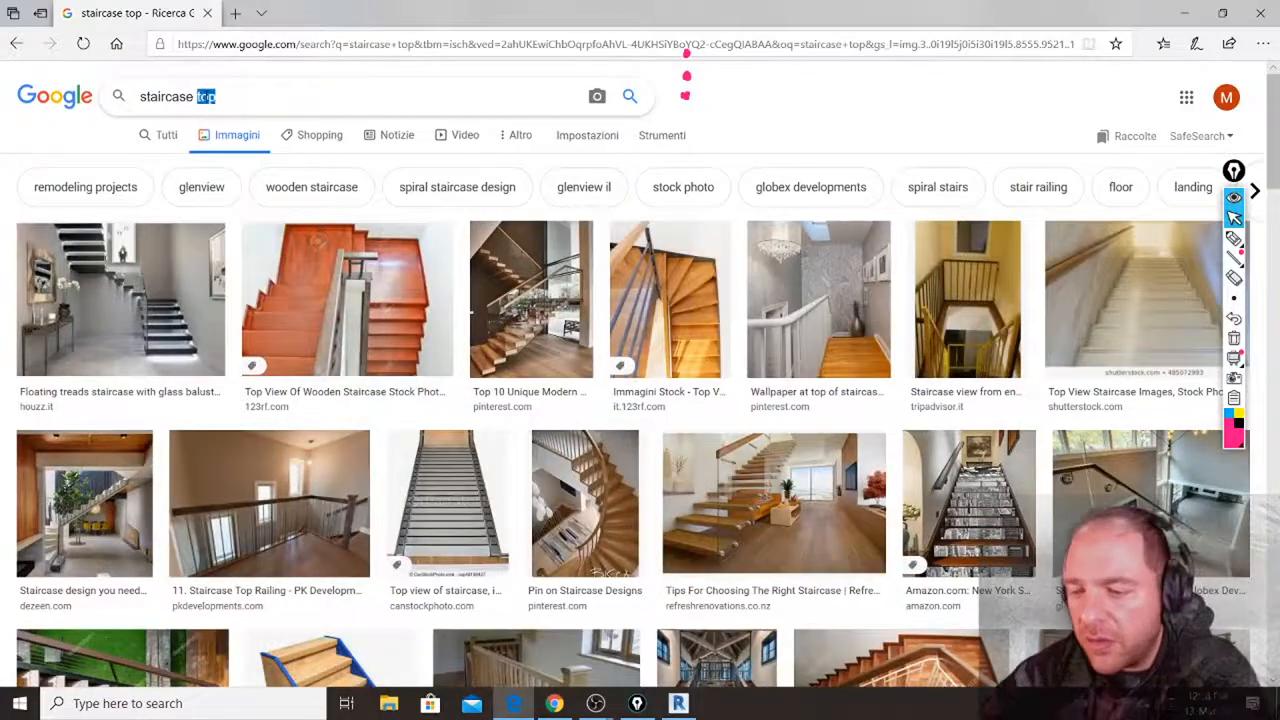
pyautogui.write('floorplan')
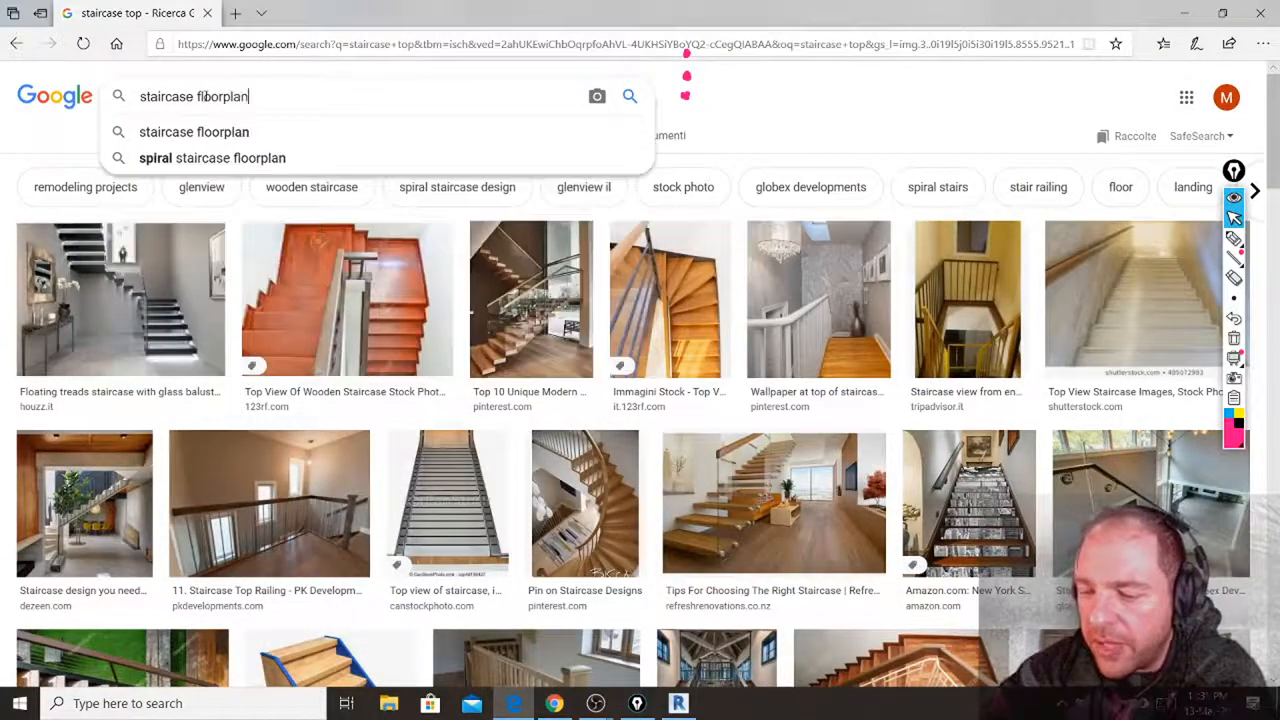
pyautogui.press('Return')
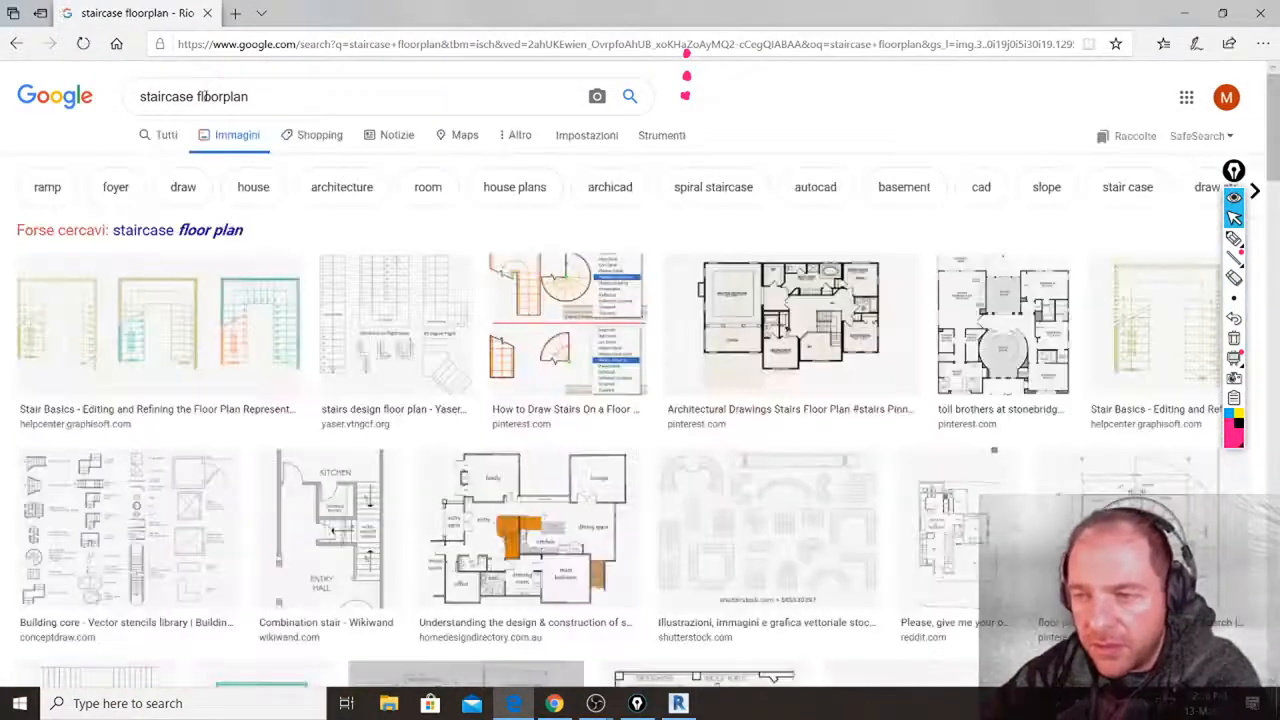
pyautogui.click(208, 330)
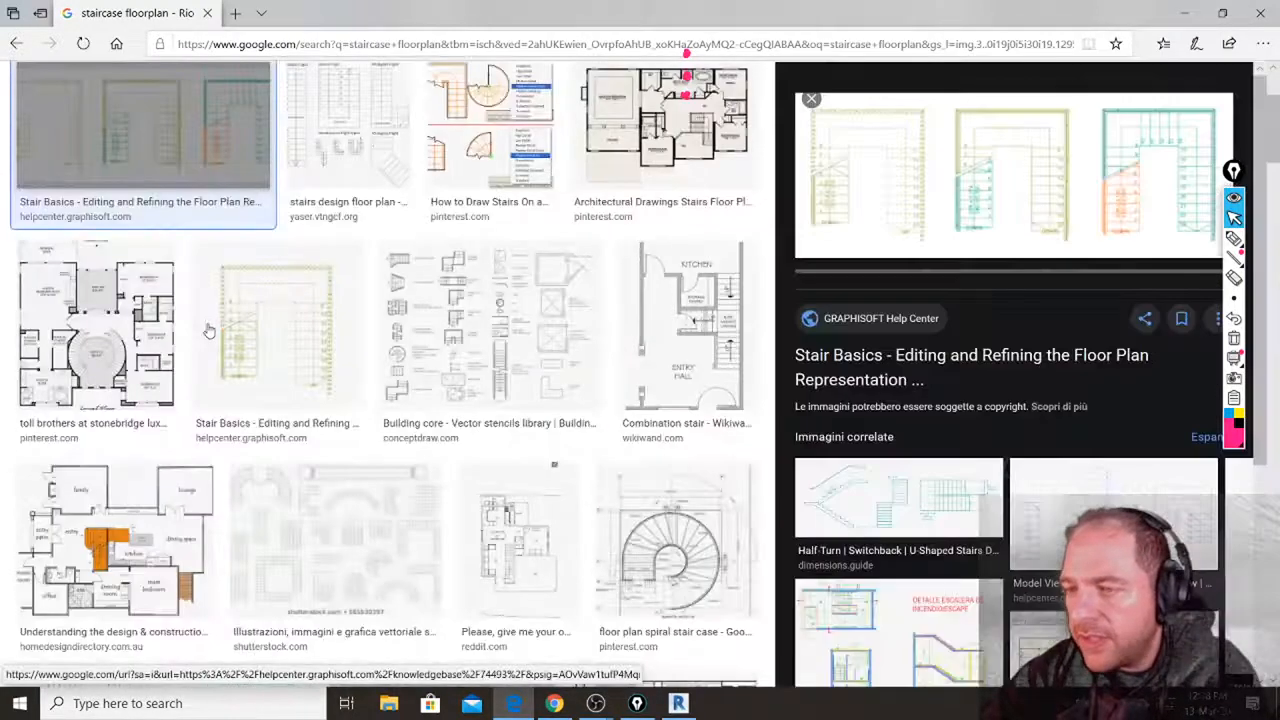
pyautogui.scroll(-8, 507, 441)
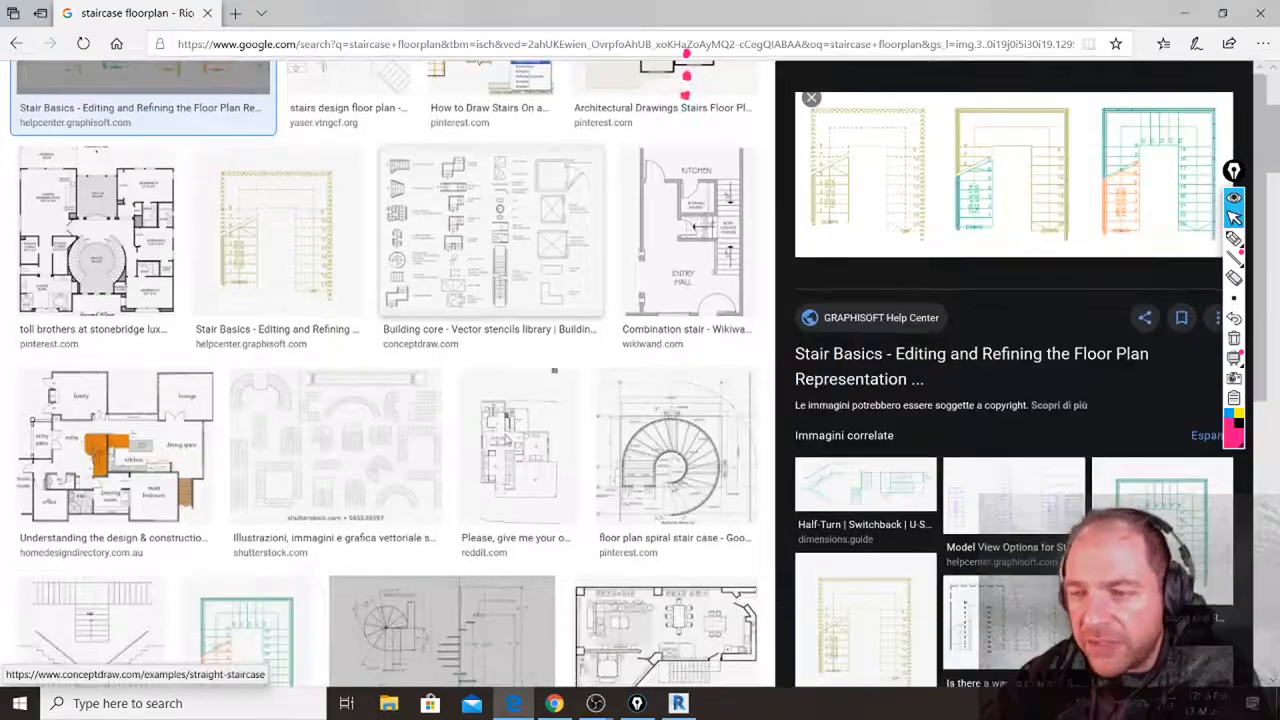
pyautogui.scroll(-3, 507, 441)
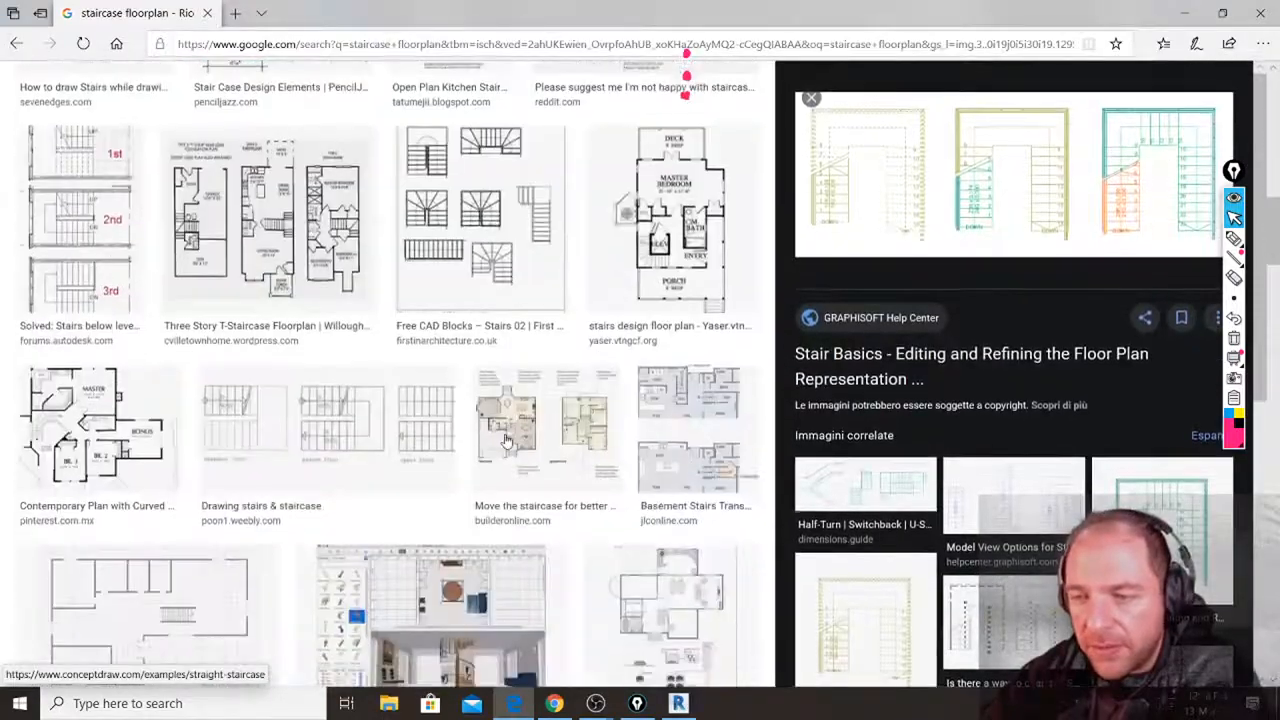
pyautogui.scroll(12, 507, 441)
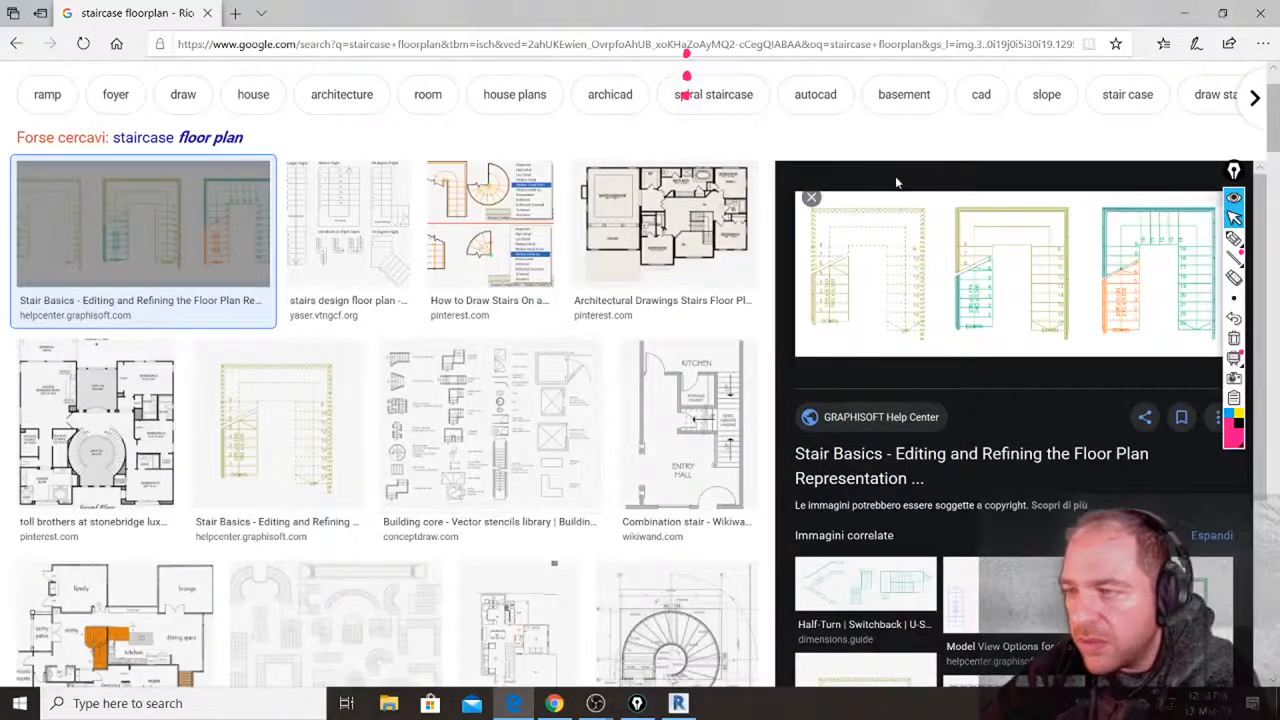
pyautogui.click(811, 198)
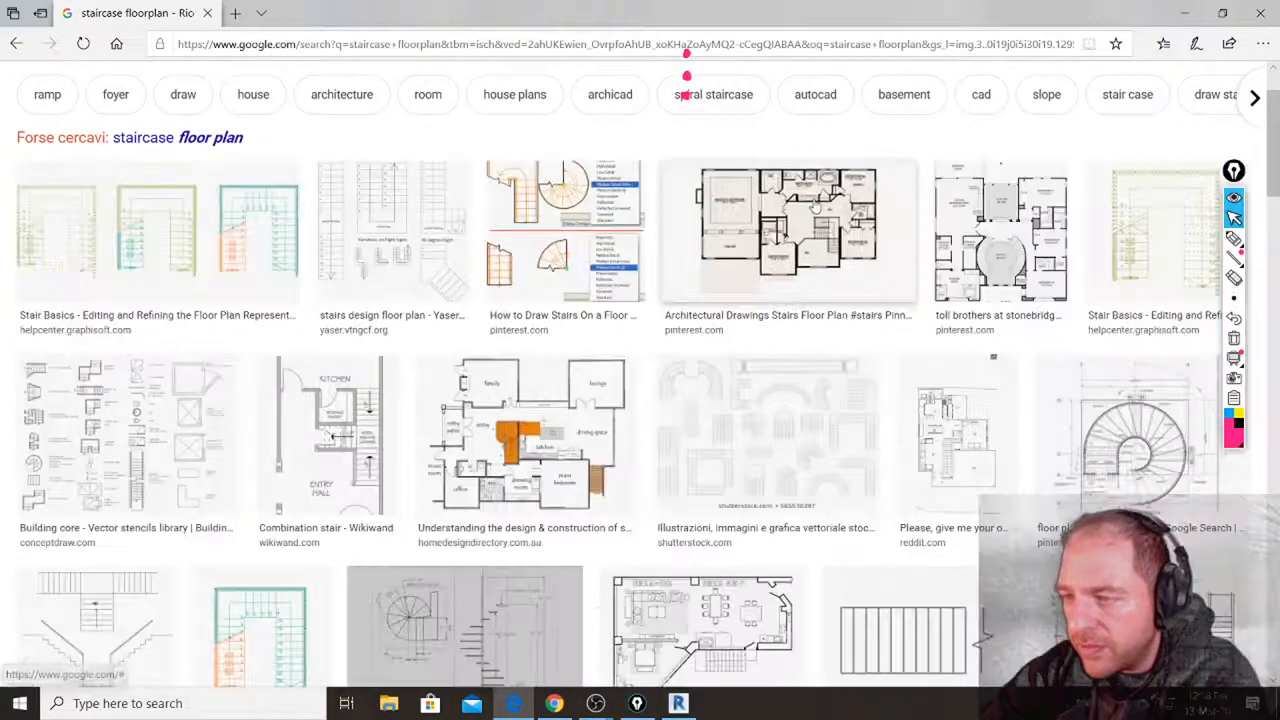
# Open Shutterstock's floor plan stair illustrations and bring up the large image of top-view stairs in different forms.
pyautogui.click(805, 432)
pyautogui.click(1065, 196)
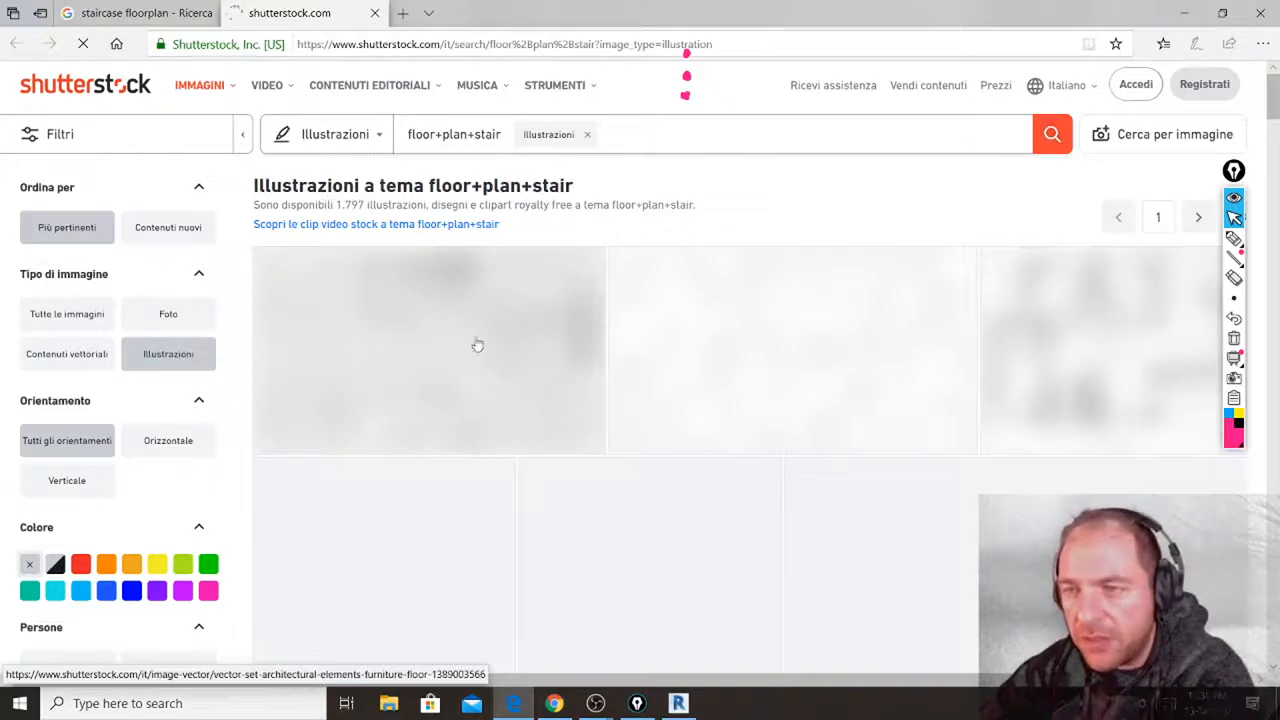
pyautogui.click(467, 350)
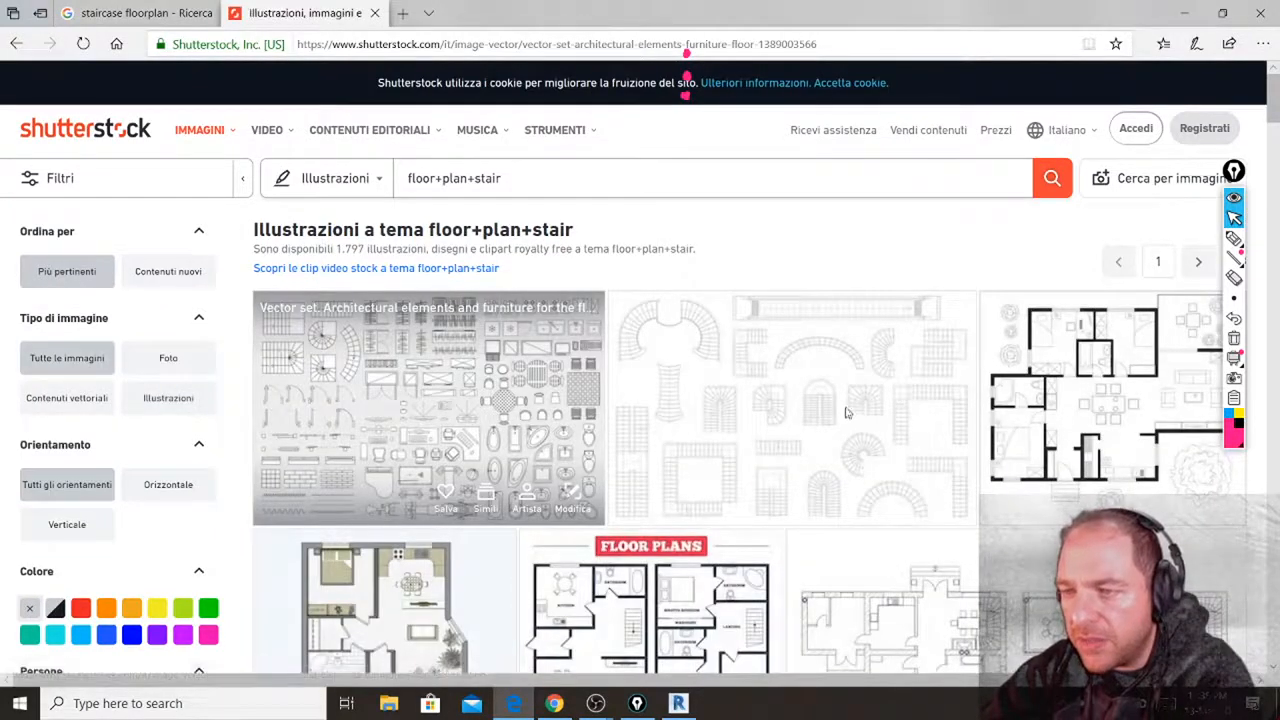
pyautogui.hotkey('alt', 'Left')
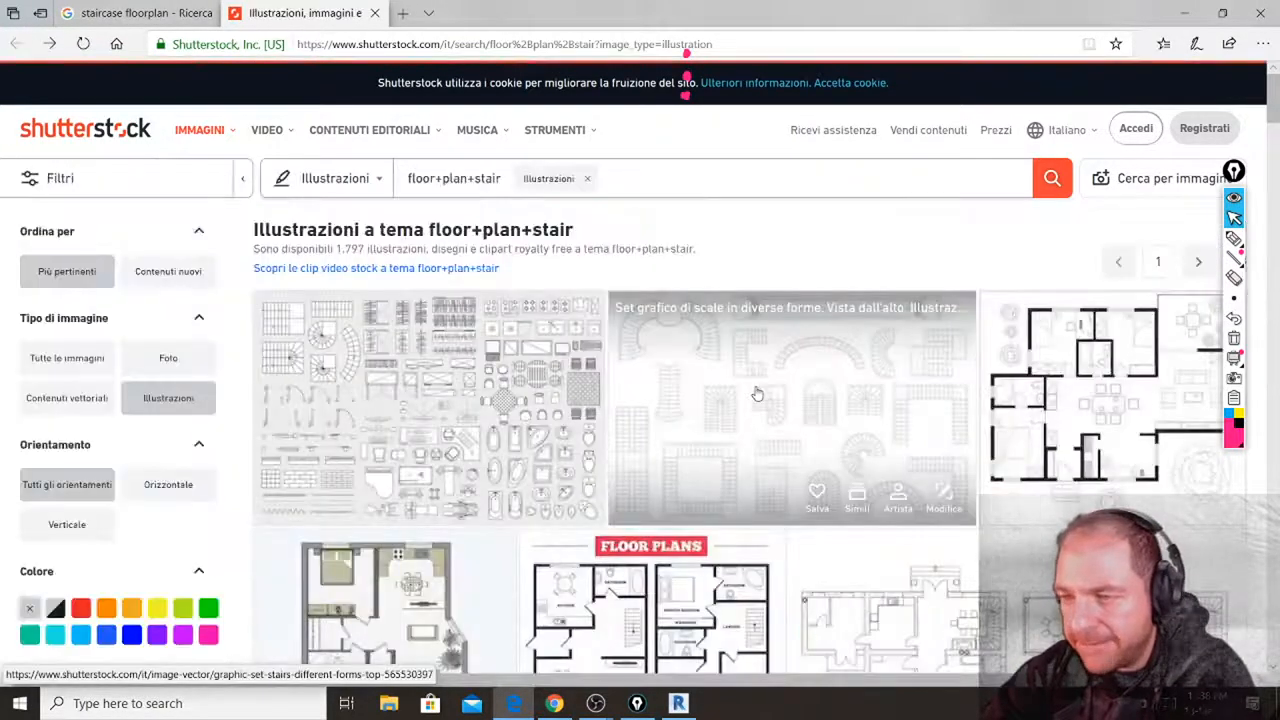
pyautogui.click(757, 394)
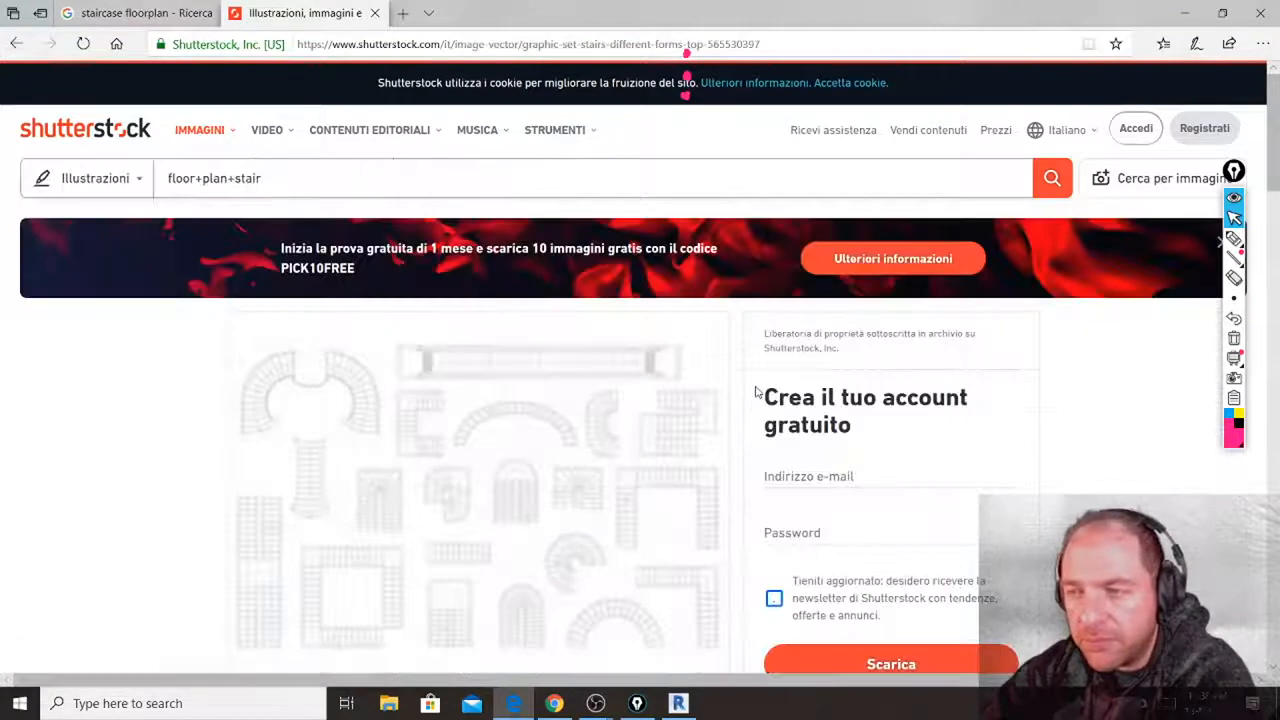
pyautogui.scroll(-1, 565, 475)
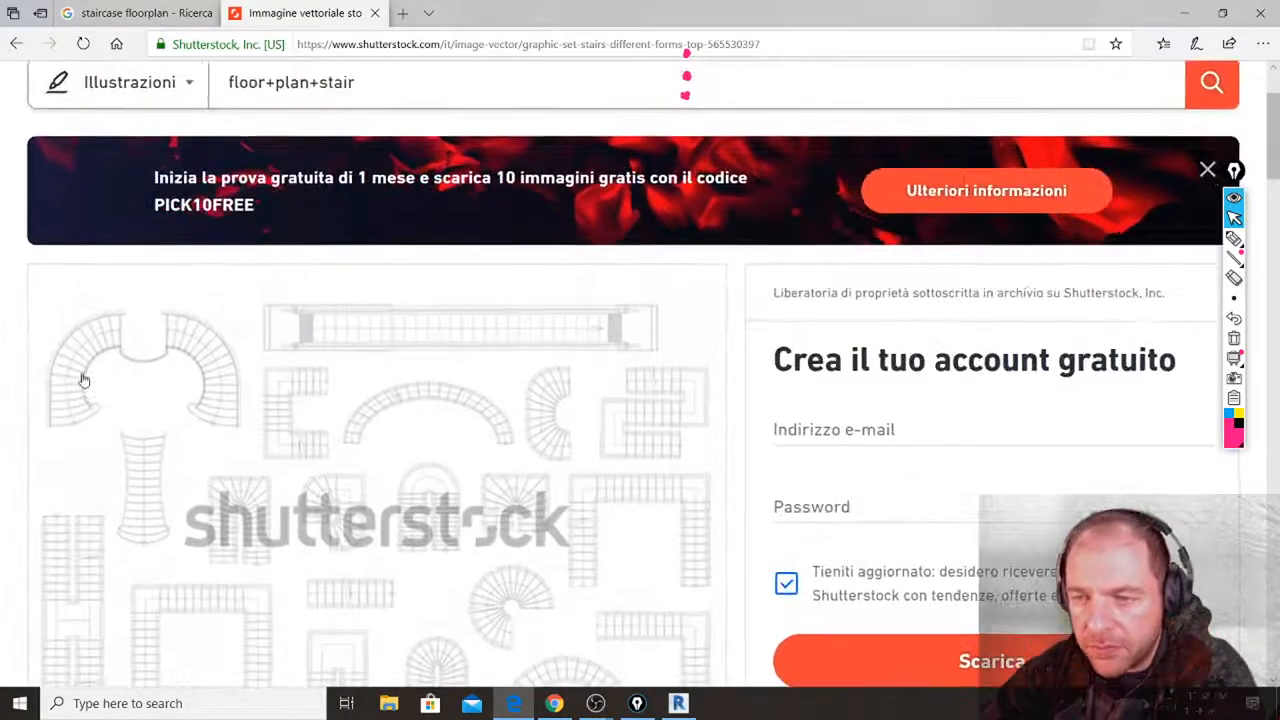
pyautogui.scroll(-2, 265, 500)
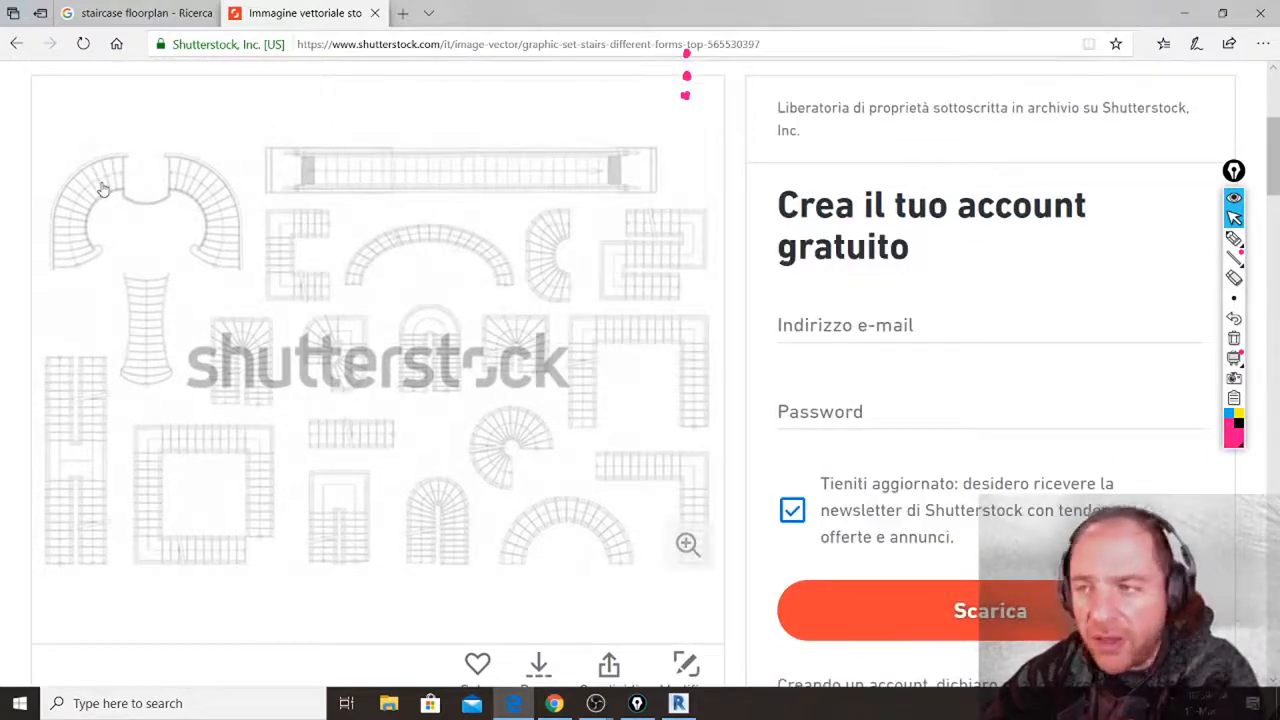
# Clear the pink dots, set the annotation color to green, and trace the outer and inner boundaries of the curved stair's left flight.
pyautogui.click(1235, 238)
pyautogui.click(1234, 338)
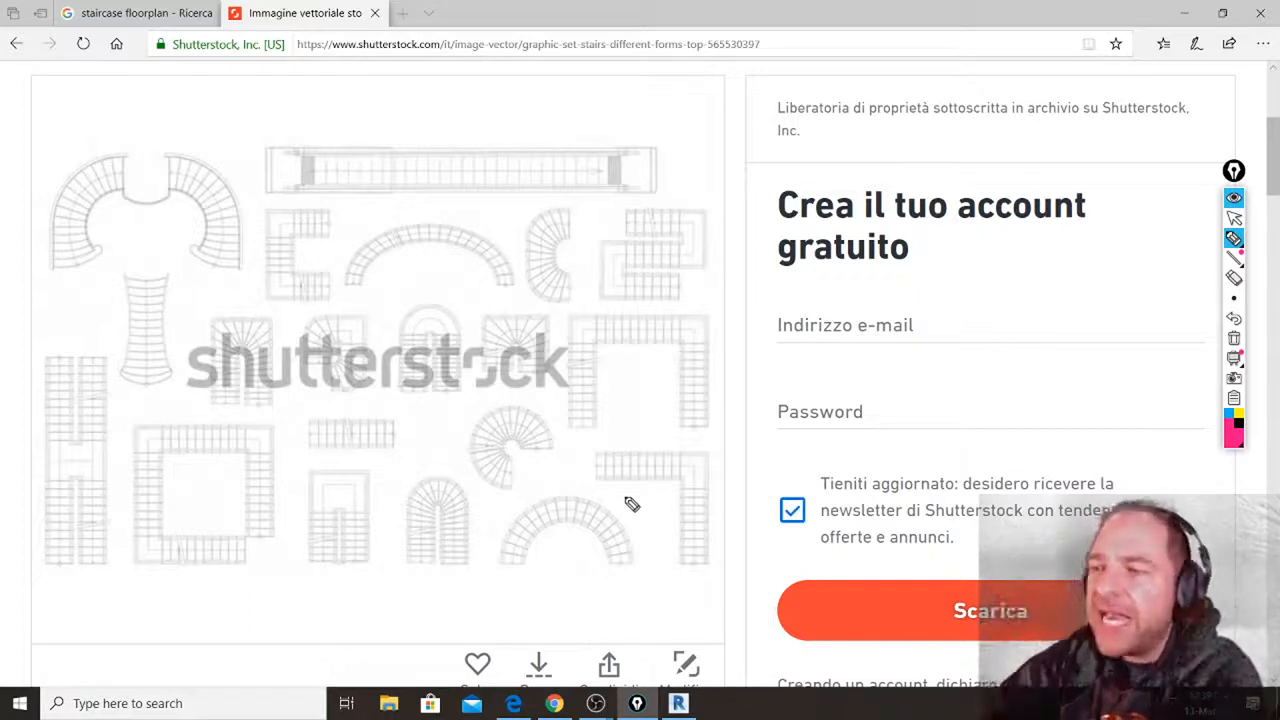
pyautogui.click(1240, 442)
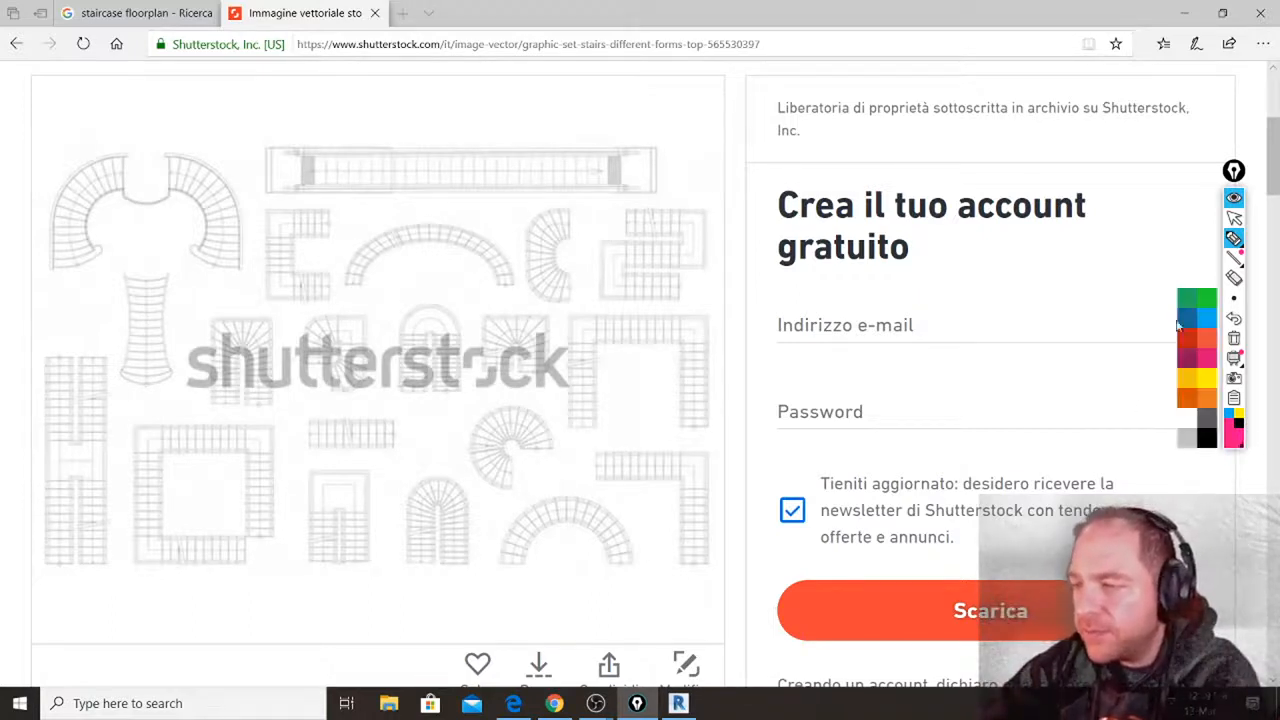
pyautogui.click(1206, 306)
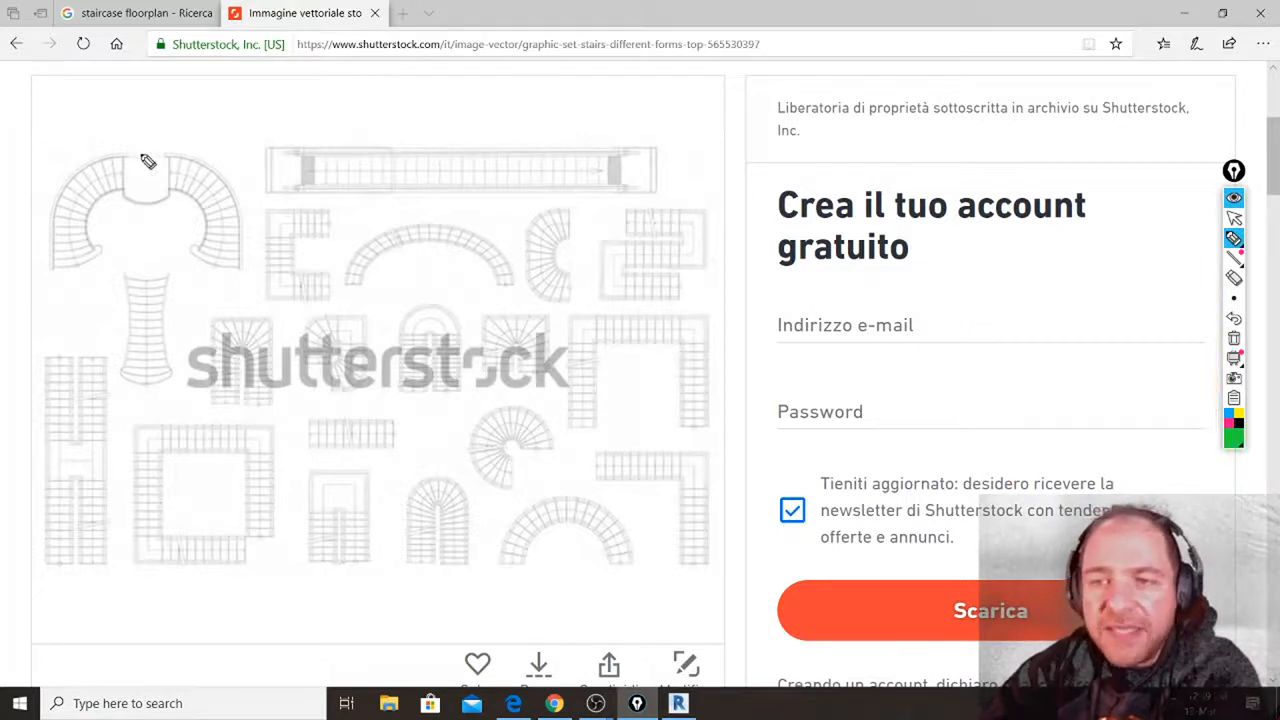
pyautogui.moveTo(127, 156)
pyautogui.mouseDown()
pyautogui.moveTo(70, 180)
pyautogui.moveTo(58, 255)
pyautogui.mouseUp()
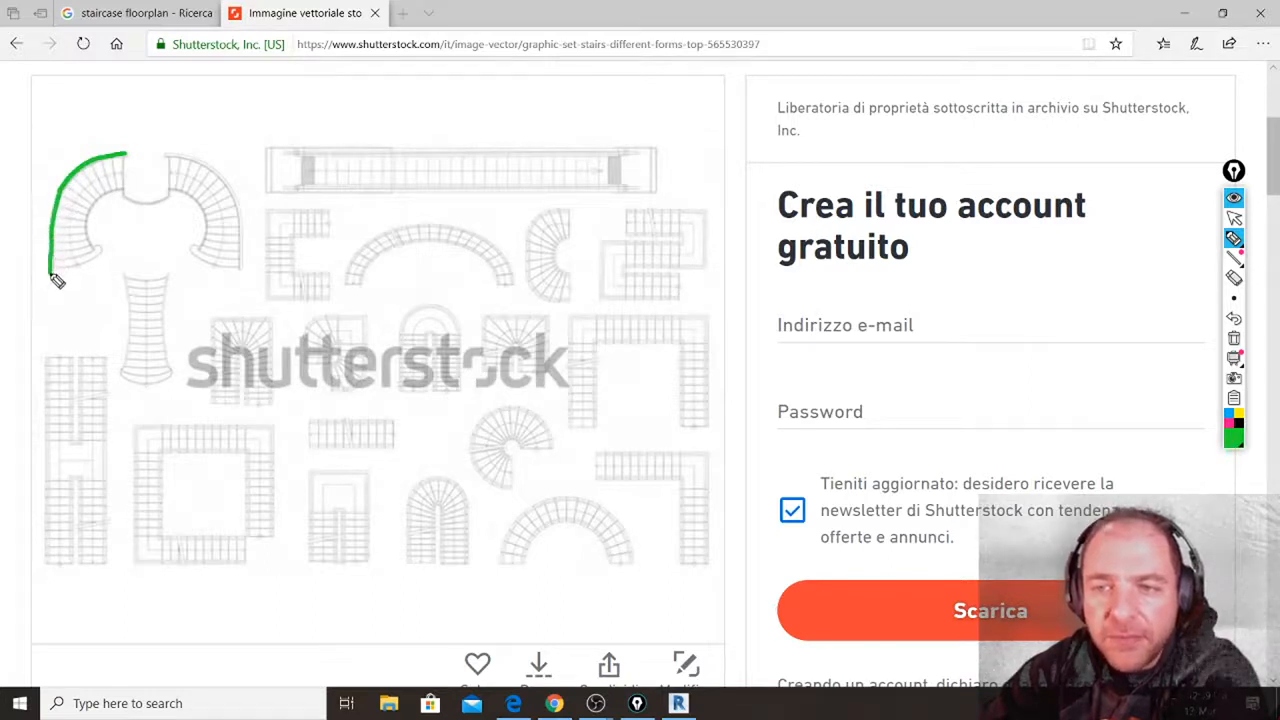
pyautogui.moveTo(126, 189); pyautogui.dragTo(86, 230)
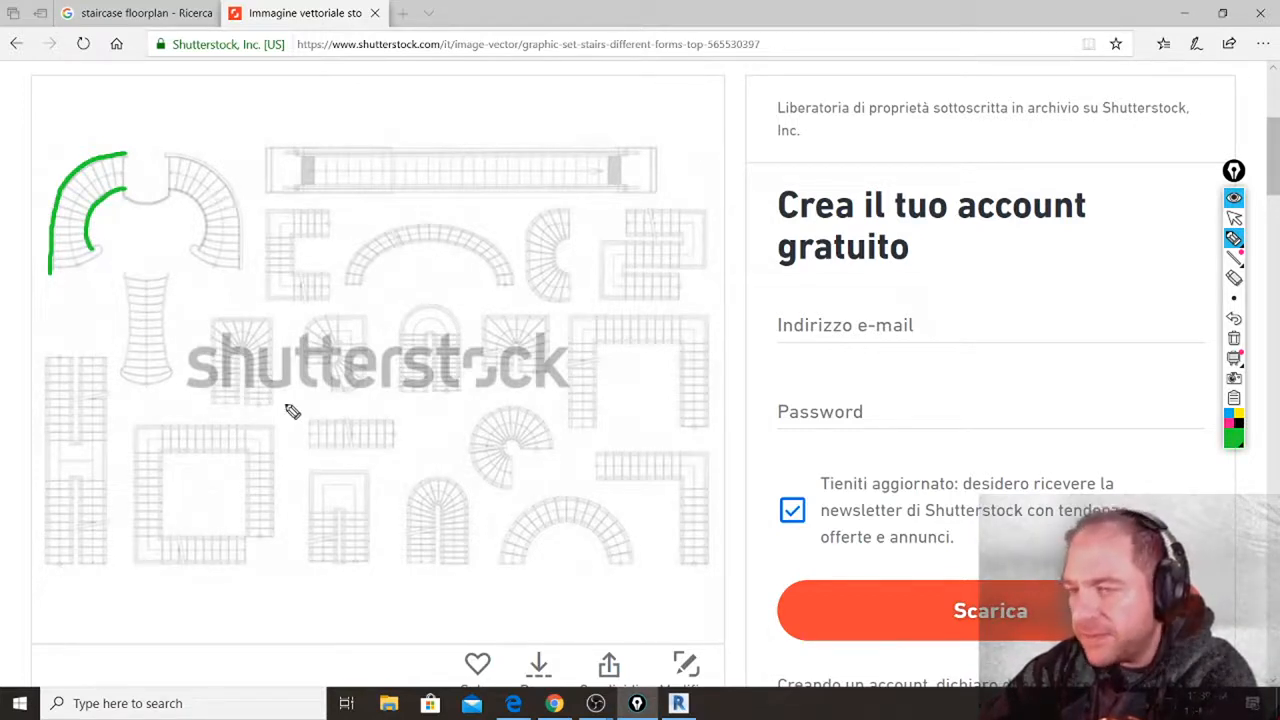
# Trace in green the side boundaries of the flared straight stair and the U-shaped winder stair, and mark the endpoints of the boundary lines.
pyautogui.moveTo(123, 273); pyautogui.dragTo(123, 372)
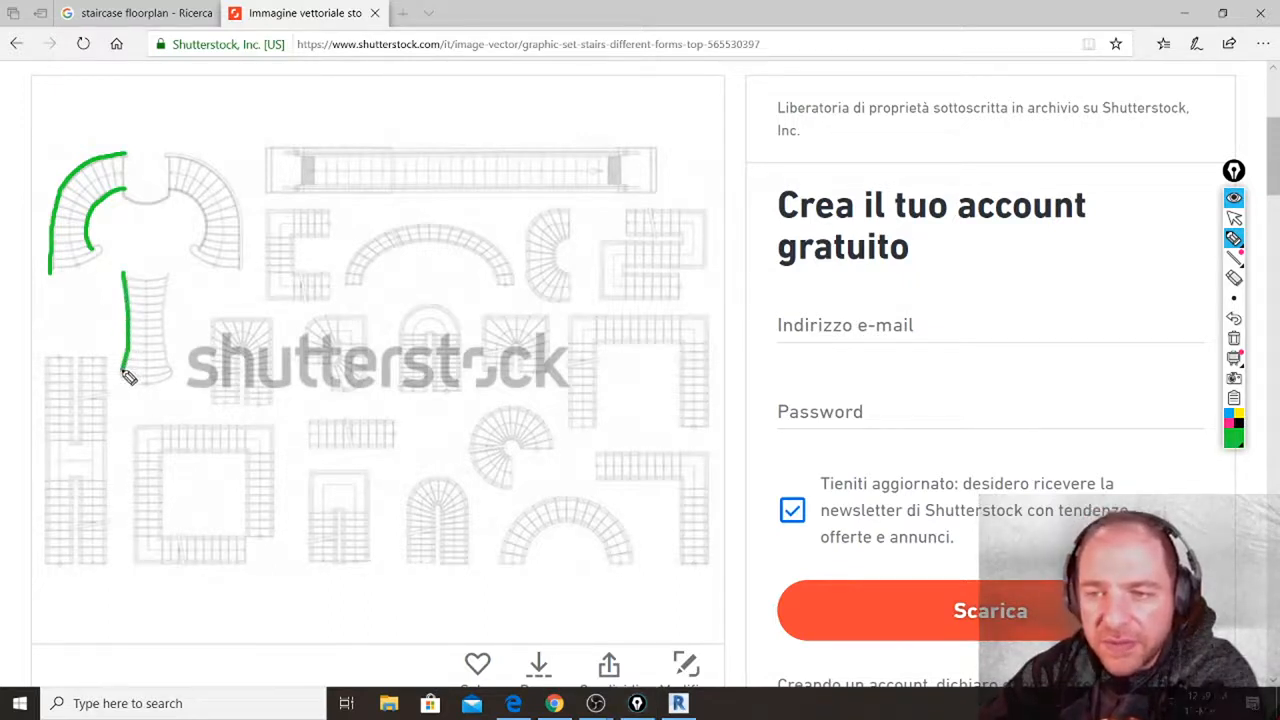
pyautogui.moveTo(170, 272); pyautogui.dragTo(175, 372)
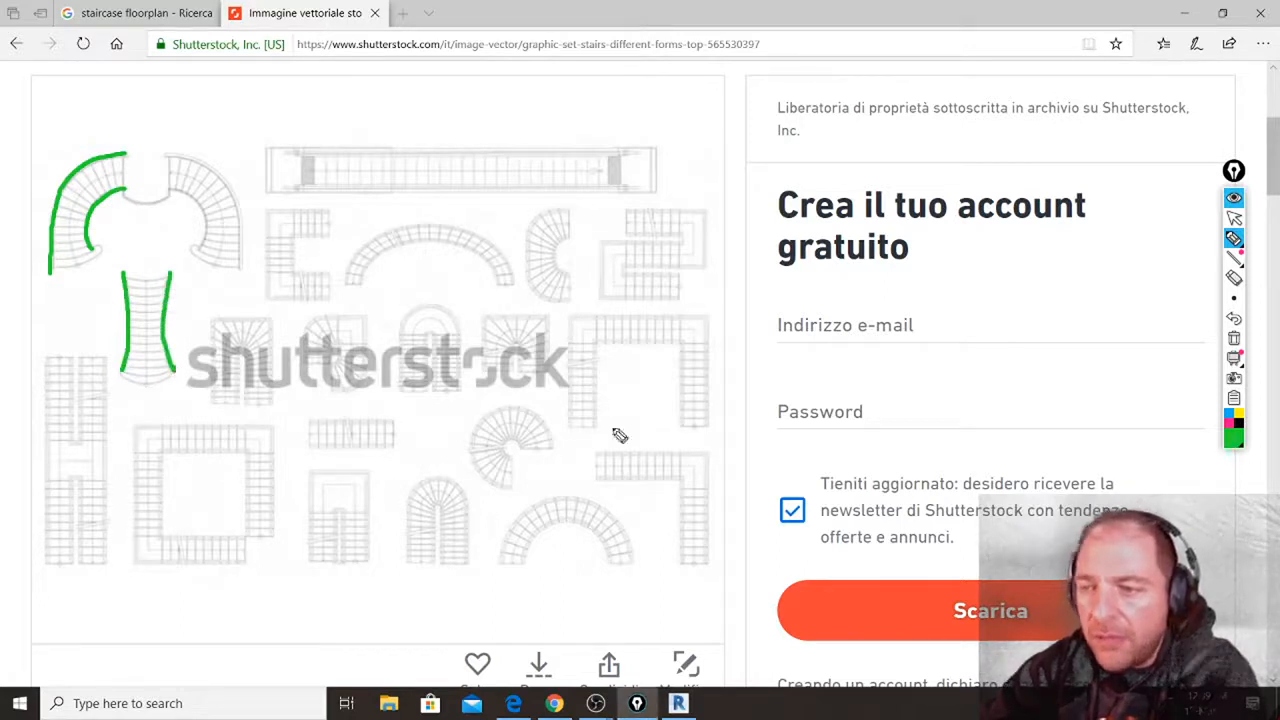
pyautogui.moveTo(413, 568)
pyautogui.mouseDown()
pyautogui.moveTo(408, 510)
pyautogui.moveTo(420, 487)
pyautogui.moveTo(447, 486)
pyautogui.moveTo(467, 500)
pyautogui.moveTo(474, 540)
pyautogui.moveTo(471, 566)
pyautogui.moveTo(432, 548)
pyautogui.moveTo(432, 518)
pyautogui.moveTo(449, 570)
pyautogui.mouseUp()
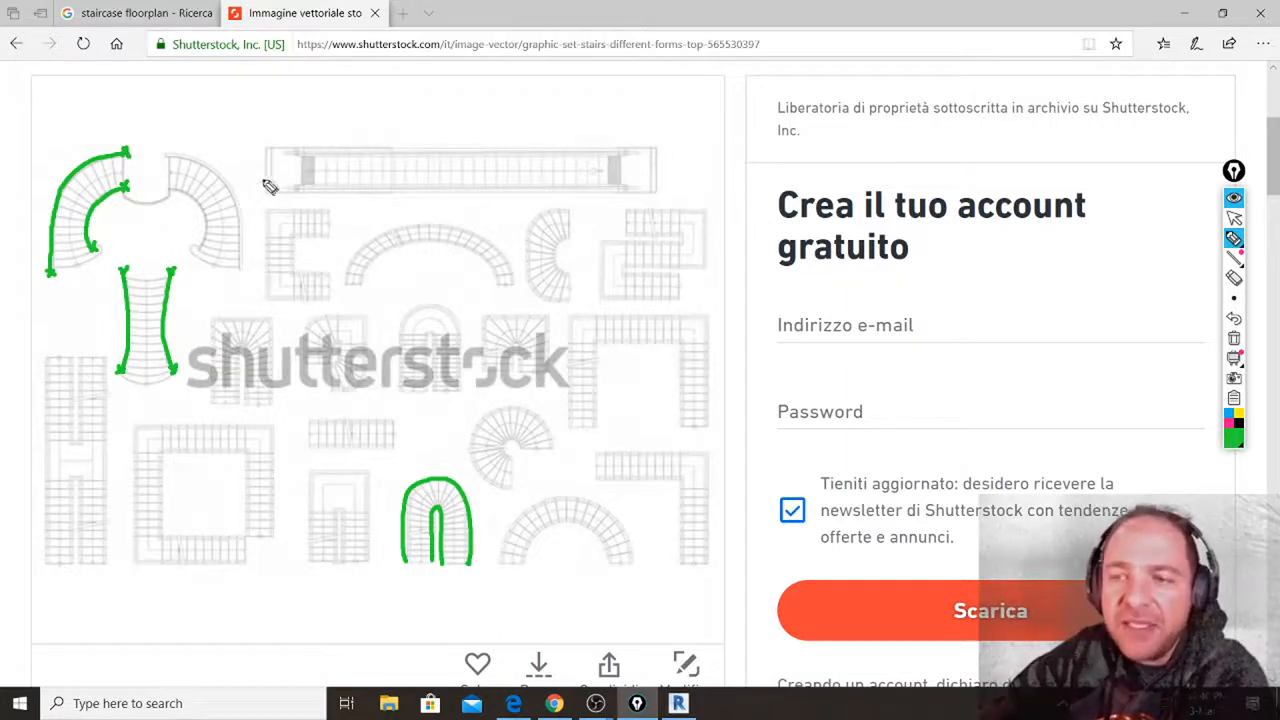
# Draw two crossing green boundary lines as a wrong example, strike them out with a pink cross, and erase the example.
pyautogui.moveTo(250, 141)
pyautogui.mouseDown()
pyautogui.moveTo(309, 209)
pyautogui.moveTo(306, 294)
pyautogui.moveTo(277, 346)
pyautogui.mouseUp()
pyautogui.moveTo(303, 118)
pyautogui.mouseDown()
pyautogui.moveTo(326, 180)
pyautogui.moveTo(326, 271)
pyautogui.moveTo(279, 329)
pyautogui.moveTo(240, 340)
pyautogui.mouseUp()
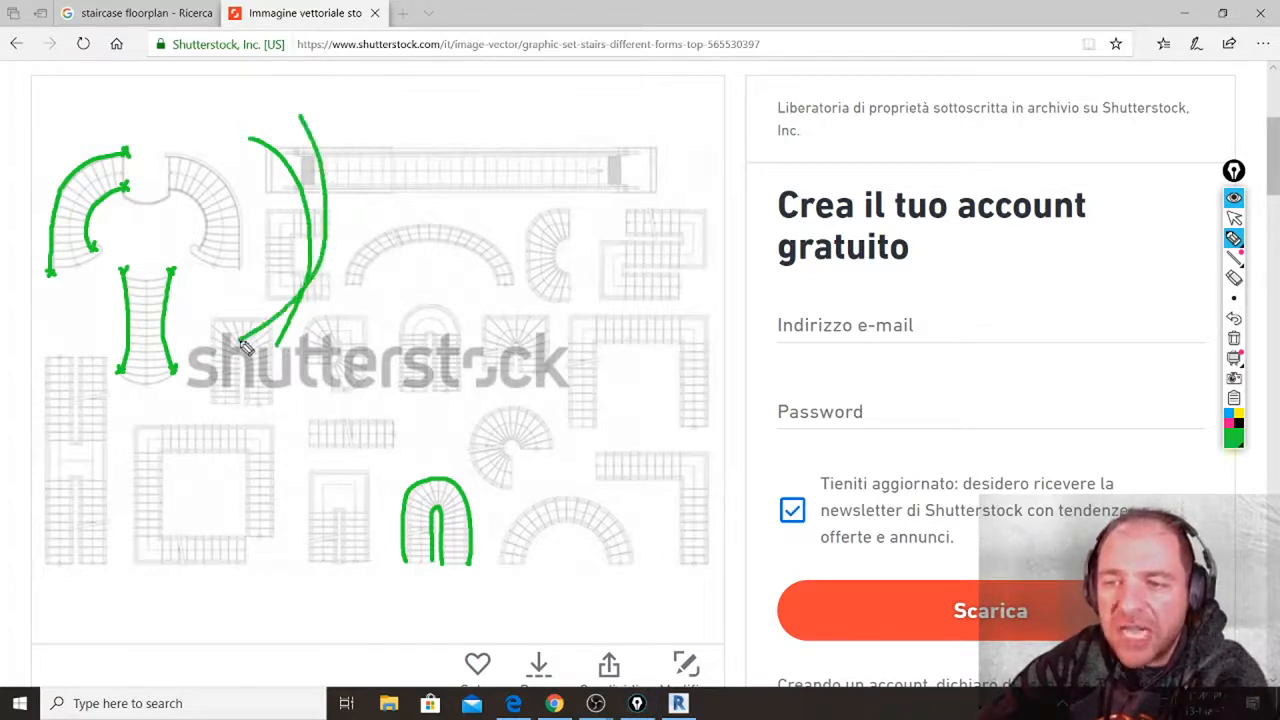
pyautogui.click(1230, 422)
pyautogui.moveTo(271, 187); pyautogui.dragTo(338, 308)
pyautogui.moveTo(248, 304); pyautogui.dragTo(420, 203)
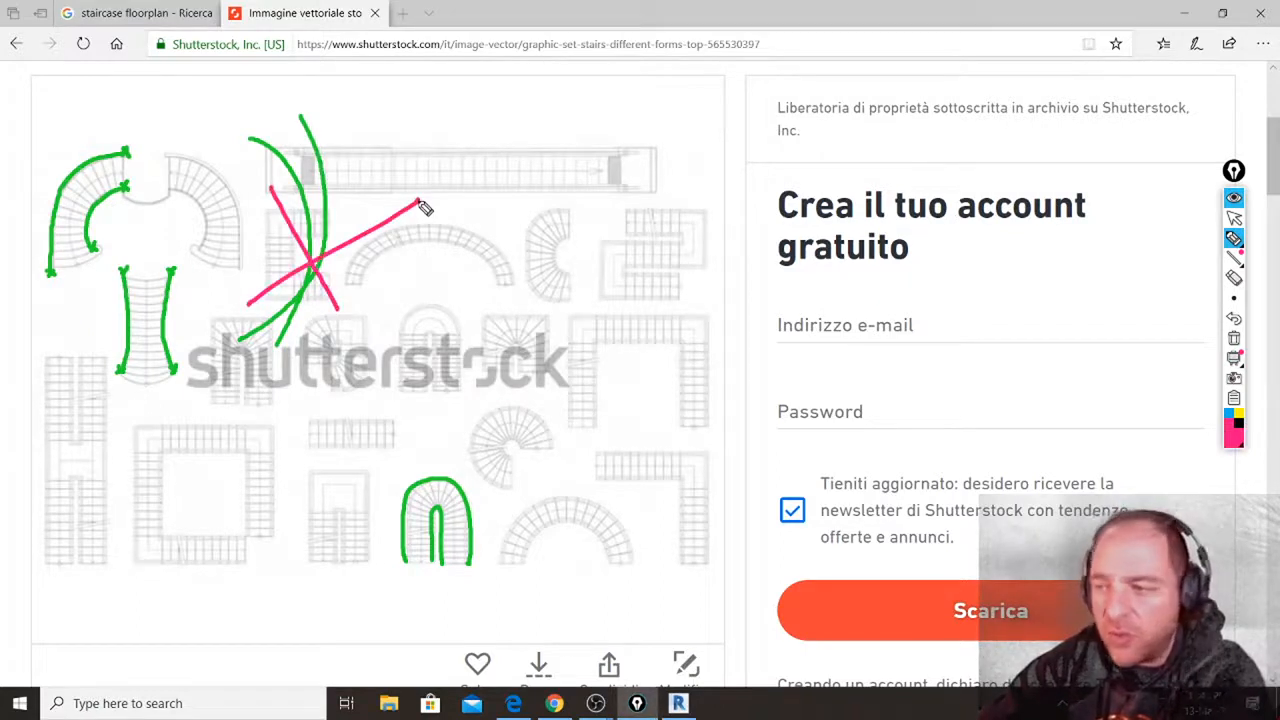
pyautogui.click(1234, 278)
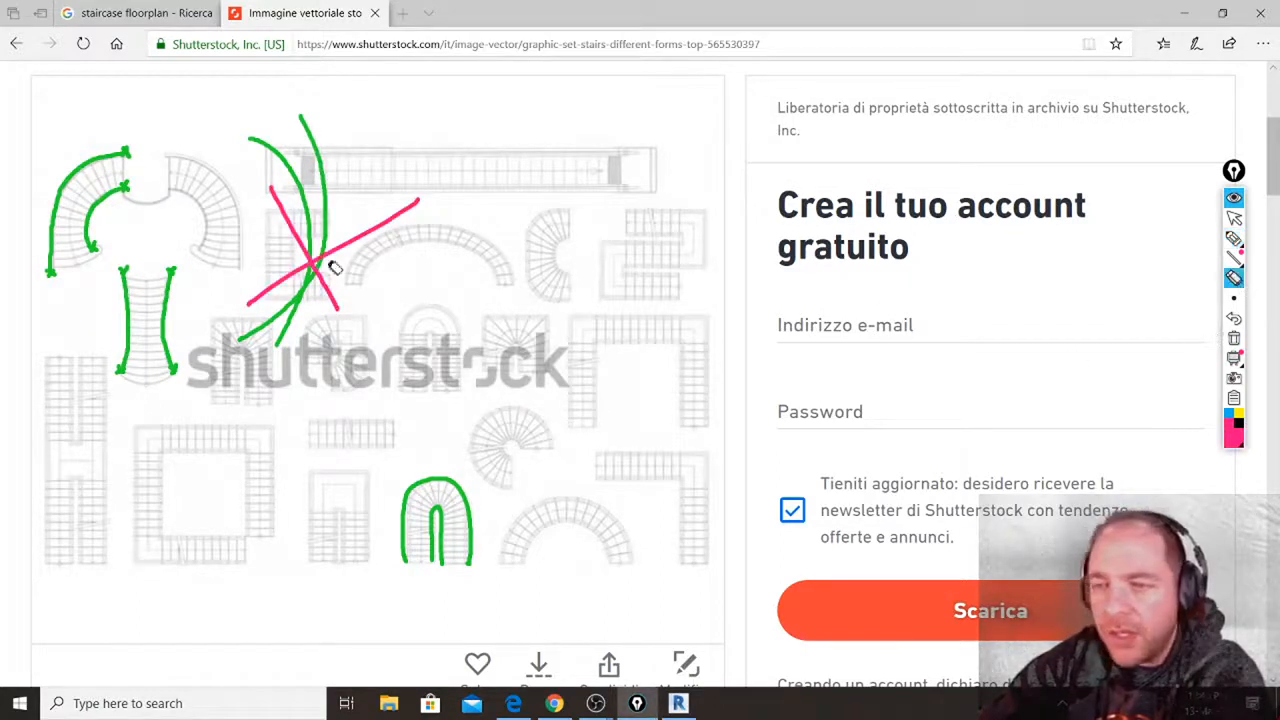
pyautogui.moveTo(338, 250); pyautogui.dragTo(307, 257)
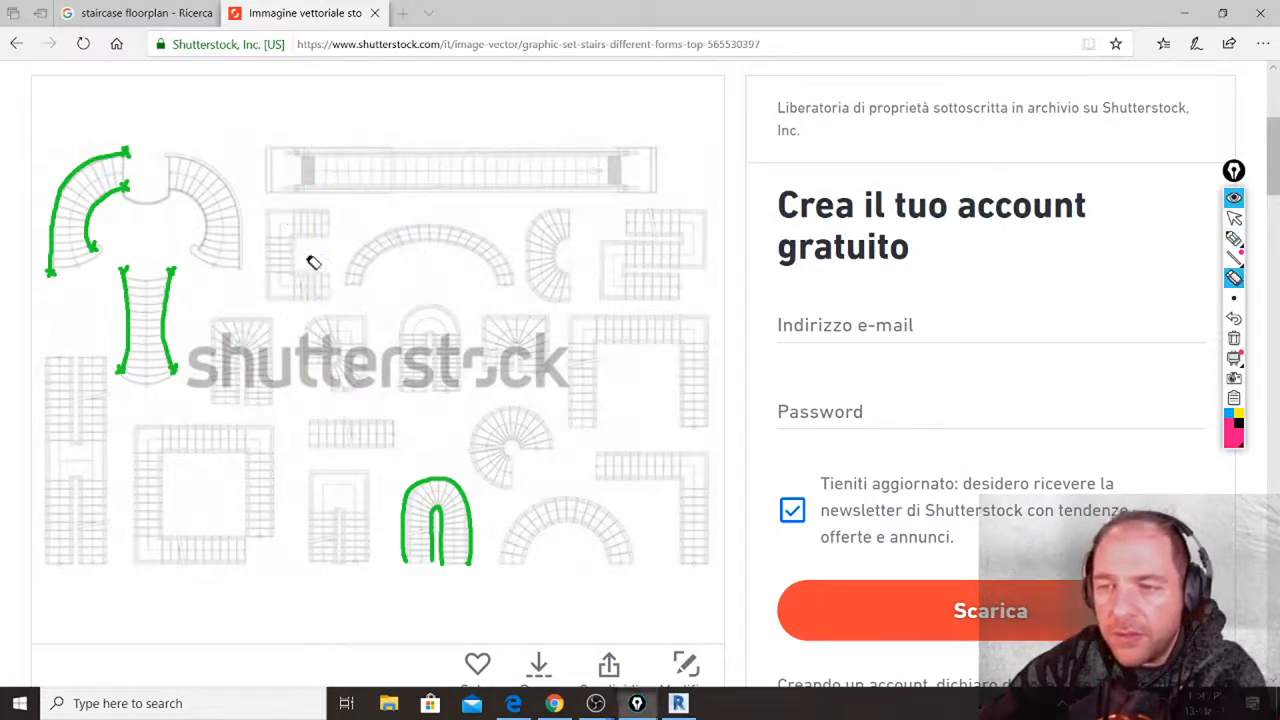
# Set the annotation color to black and draw riser lines across the curved stair's left flight and the flared straight stair.
pyautogui.click(1235, 219)
pyautogui.moveTo(1241, 245)
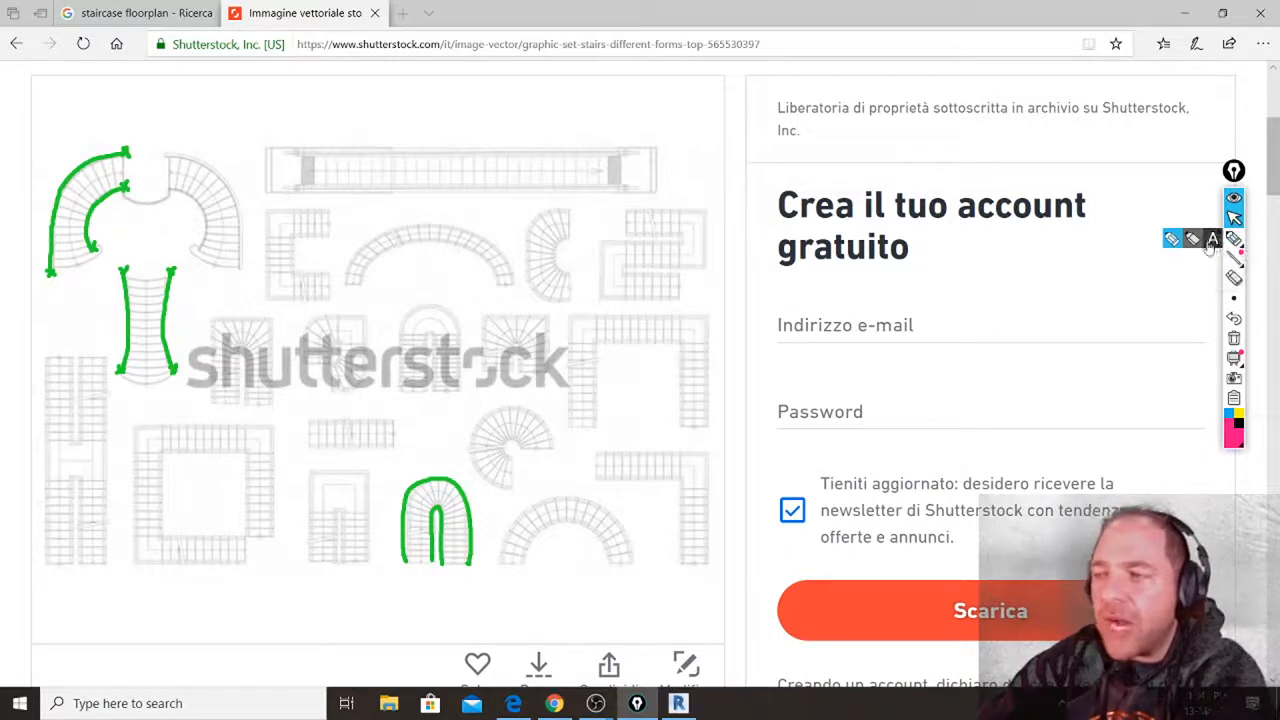
pyautogui.click(1240, 424)
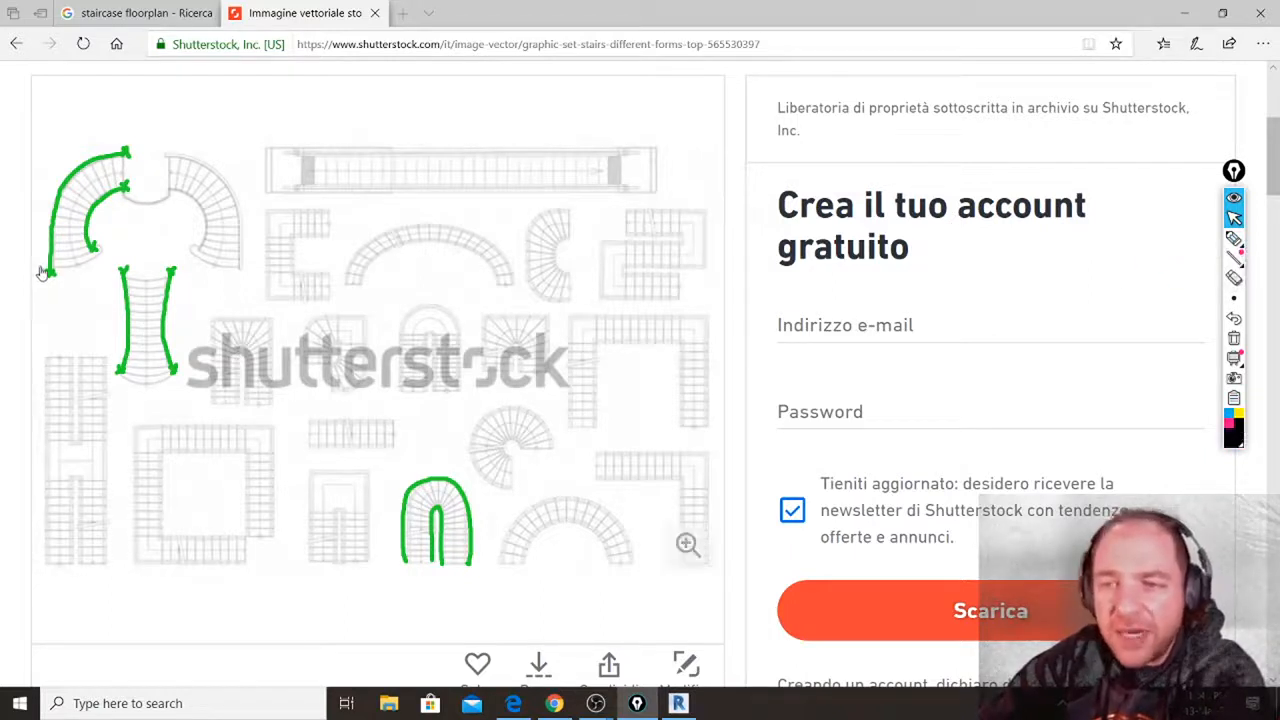
pyautogui.click(1234, 238)
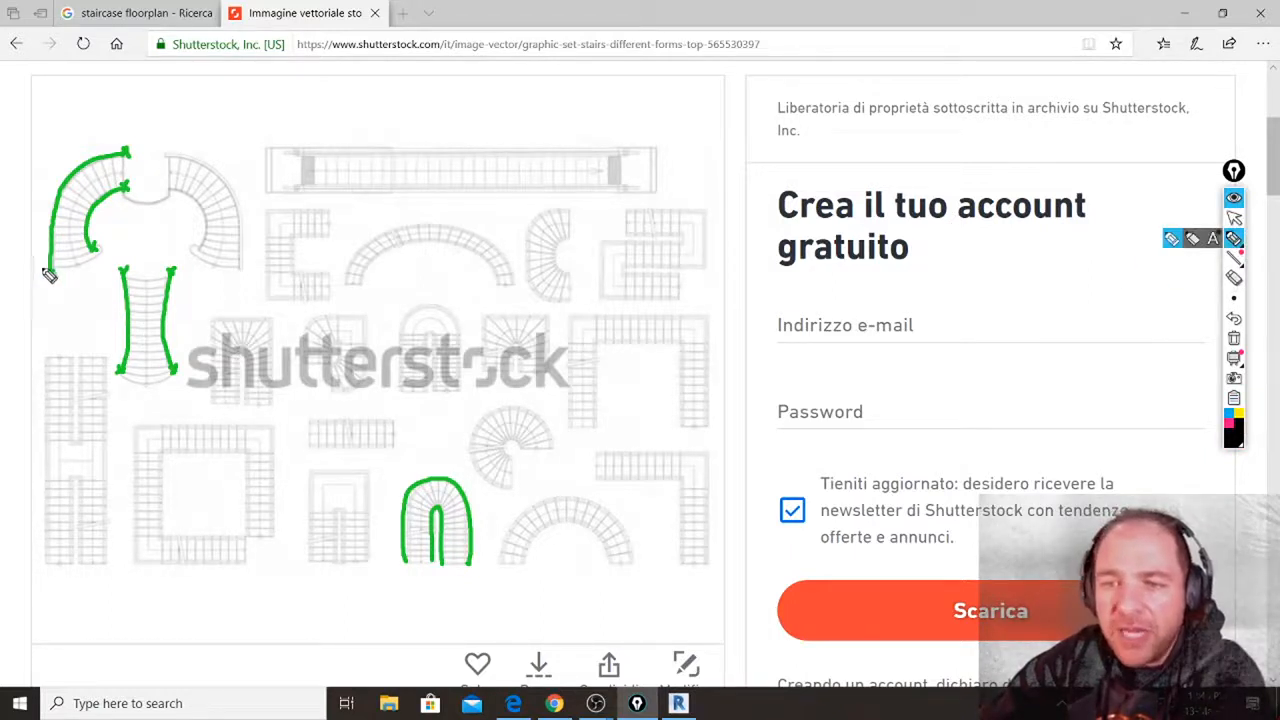
pyautogui.moveTo(40, 267)
pyautogui.mouseDown()
pyautogui.moveTo(84, 268)
pyautogui.moveTo(101, 251)
pyautogui.moveTo(50, 266)
pyautogui.moveTo(102, 250)
pyautogui.moveTo(52, 240)
pyautogui.moveTo(98, 232)
pyautogui.moveTo(60, 222)
pyautogui.moveTo(96, 226)
pyautogui.moveTo(62, 208)
pyautogui.moveTo(98, 226)
pyautogui.moveTo(70, 190)
pyautogui.moveTo(100, 207)
pyautogui.moveTo(82, 172)
pyautogui.moveTo(106, 196)
pyautogui.moveTo(116, 180)
pyautogui.moveTo(104, 166)
pyautogui.moveTo(122, 186)
pyautogui.moveTo(110, 204)
pyautogui.mouseUp()
pyautogui.moveTo(120, 270)
pyautogui.mouseDown()
pyautogui.moveTo(134, 282)
pyautogui.moveTo(172, 274)
pyautogui.moveTo(176, 377)
pyautogui.mouseUp()
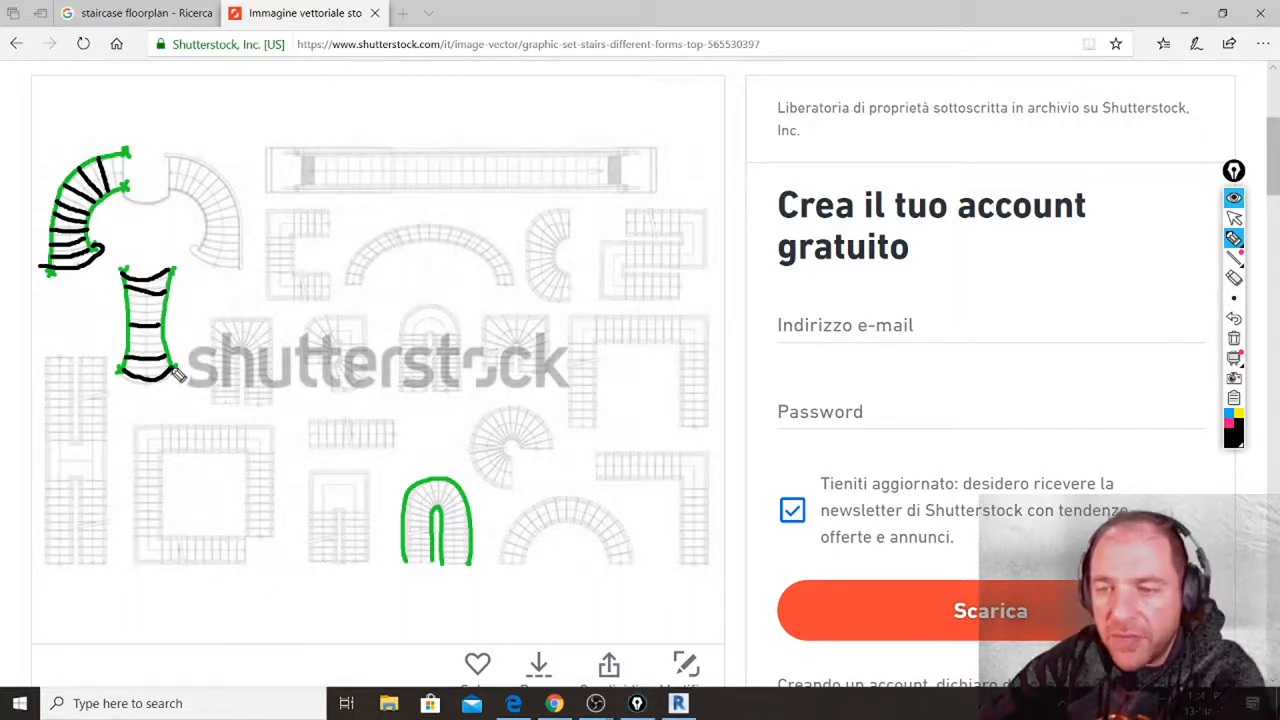
# Draw black risers across part of the U-shaped winder stair, plus one riser extending beyond both boundaries of the flared stair.
pyautogui.moveTo(403, 542)
pyautogui.mouseDown()
pyautogui.moveTo(430, 550)
pyautogui.moveTo(432, 523)
pyautogui.mouseUp()
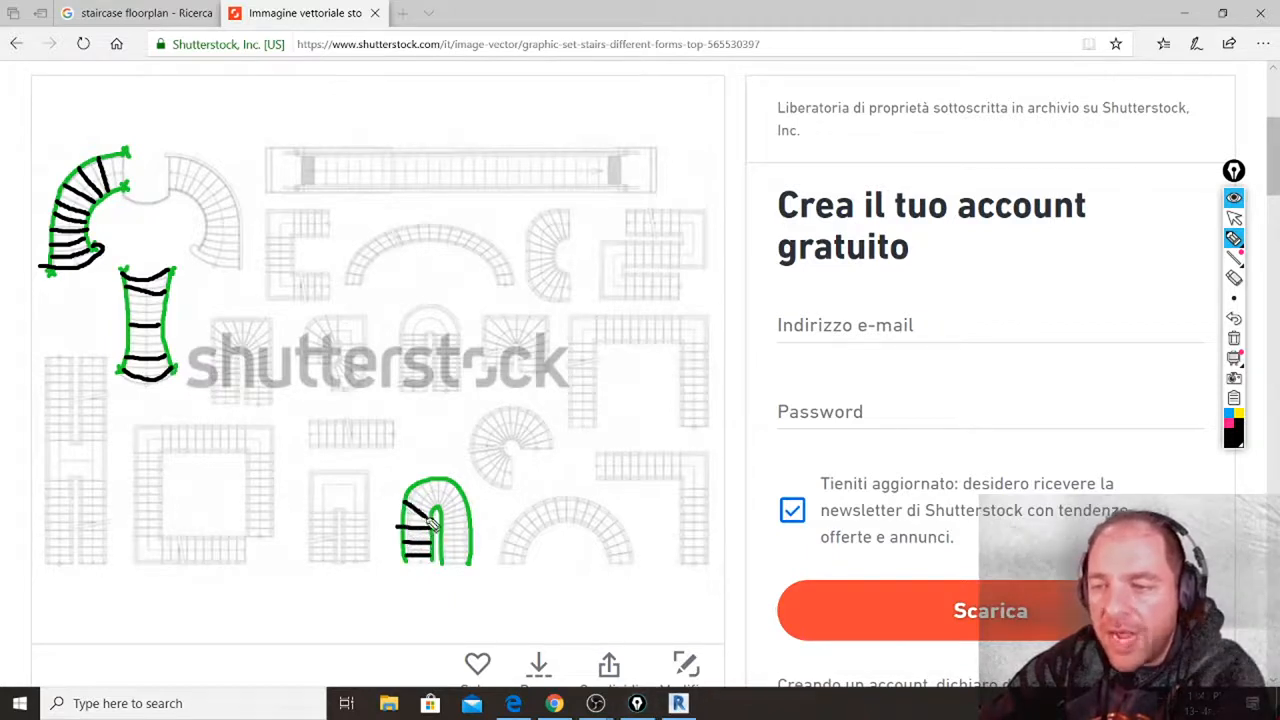
pyautogui.moveTo(426, 478); pyautogui.dragTo(445, 513)
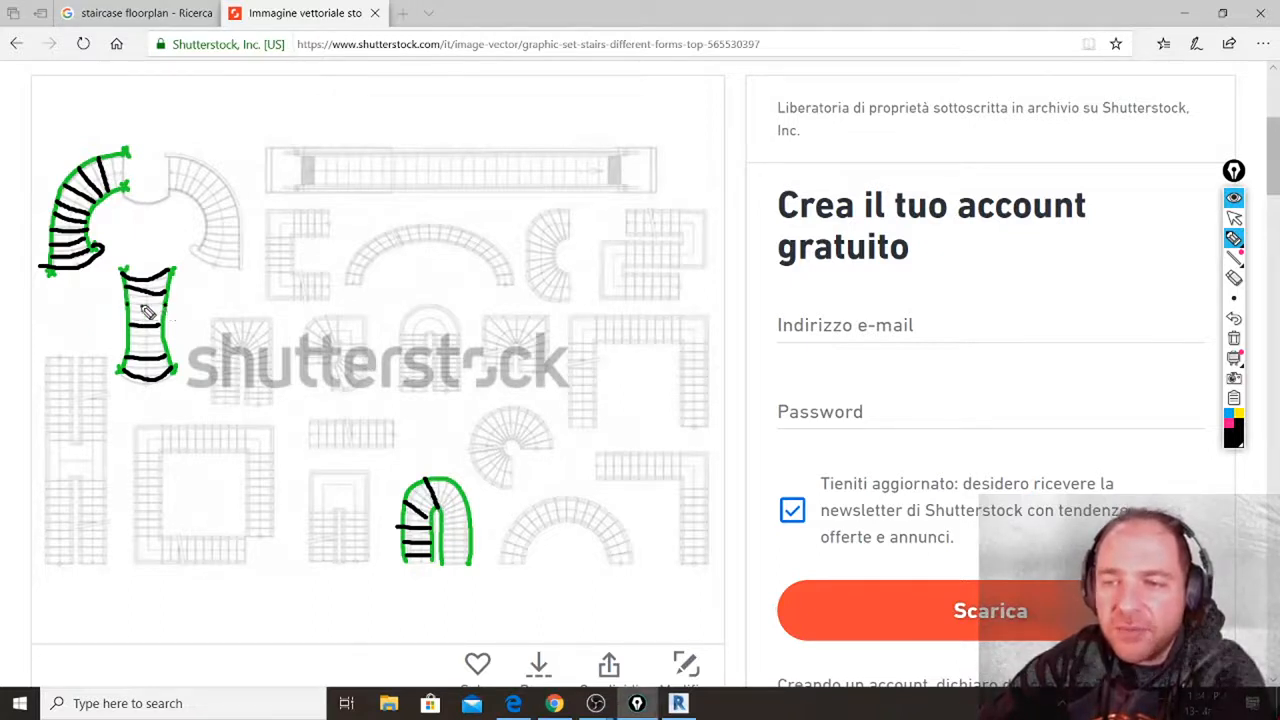
pyautogui.moveTo(114, 306); pyautogui.dragTo(194, 314)
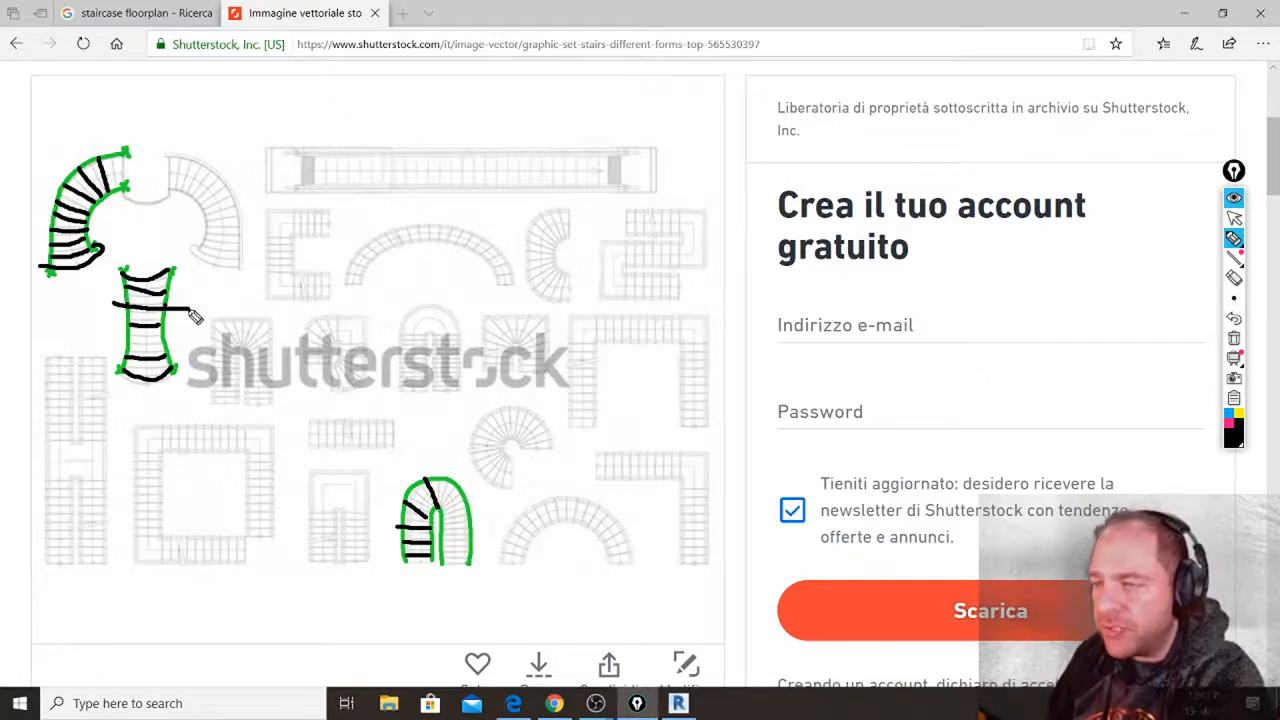
# Sketch an enlarged stair example on the image's right side with two green boundary lines, a black riser and a blue path arrow.
pyautogui.click(1237, 438)
pyautogui.click(1207, 298)
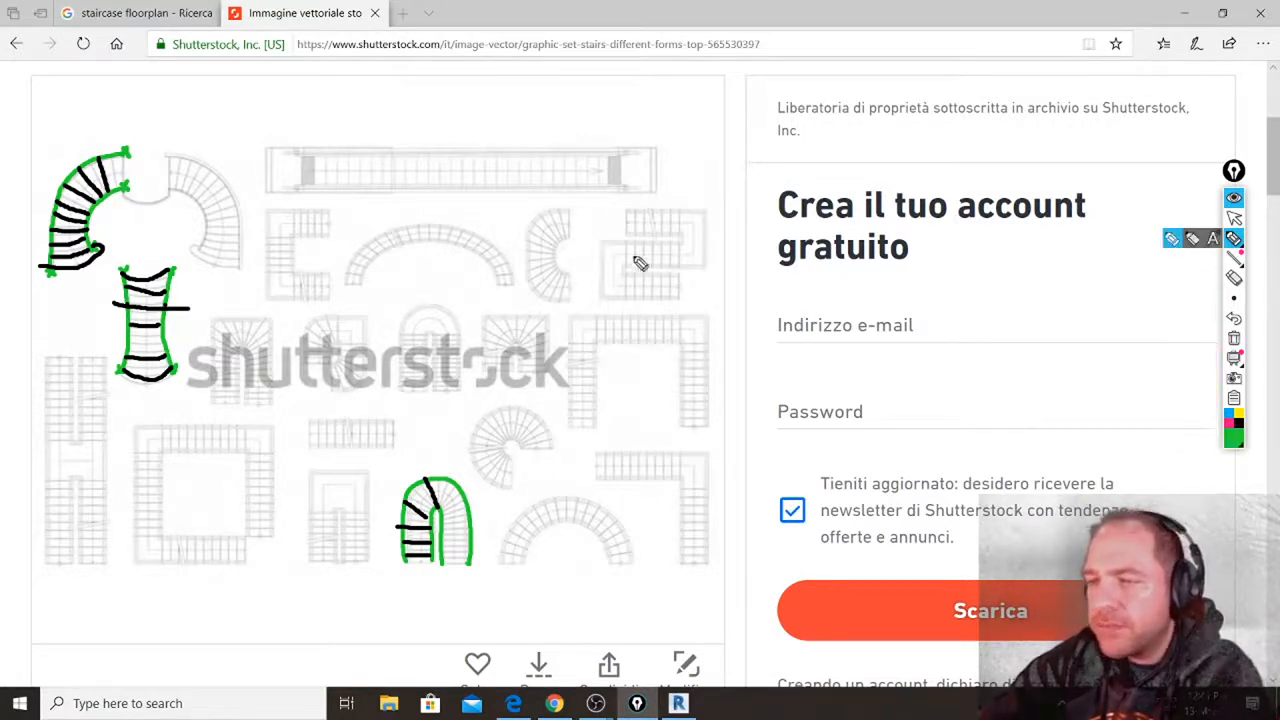
pyautogui.moveTo(578, 152); pyautogui.dragTo(572, 478)
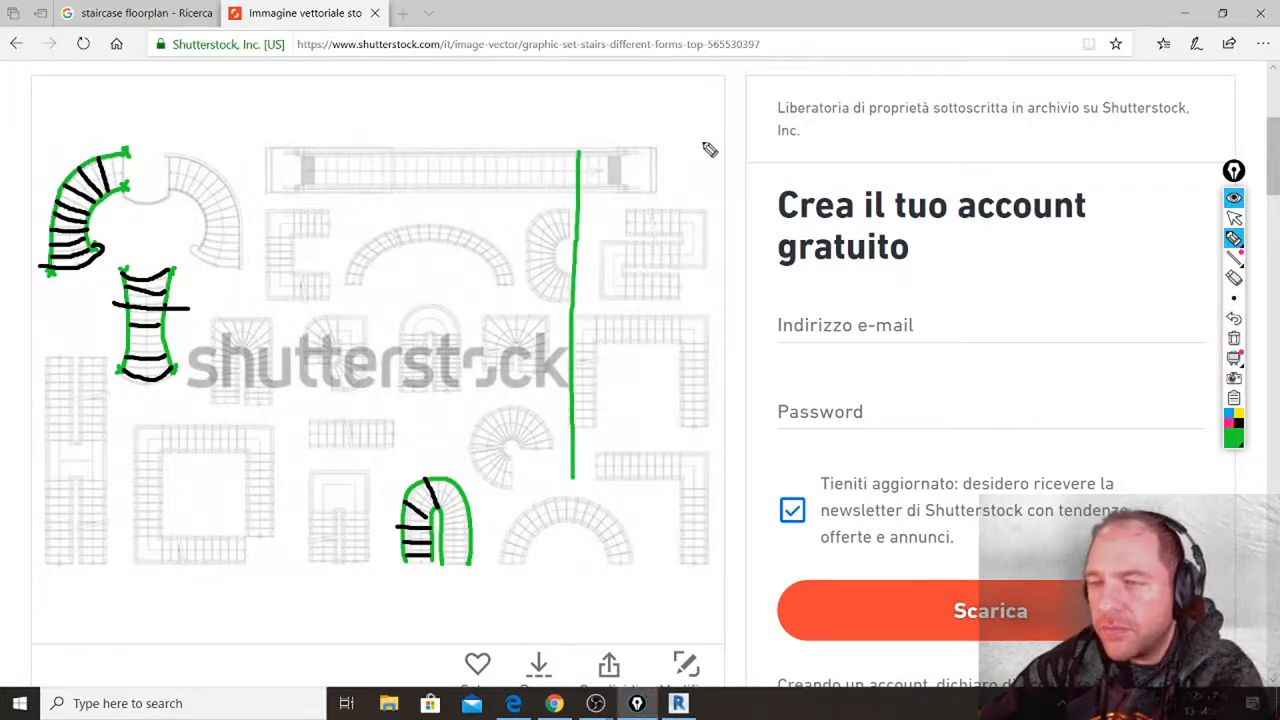
pyautogui.moveTo(703, 141); pyautogui.dragTo(718, 462)
pyautogui.click(1240, 423)
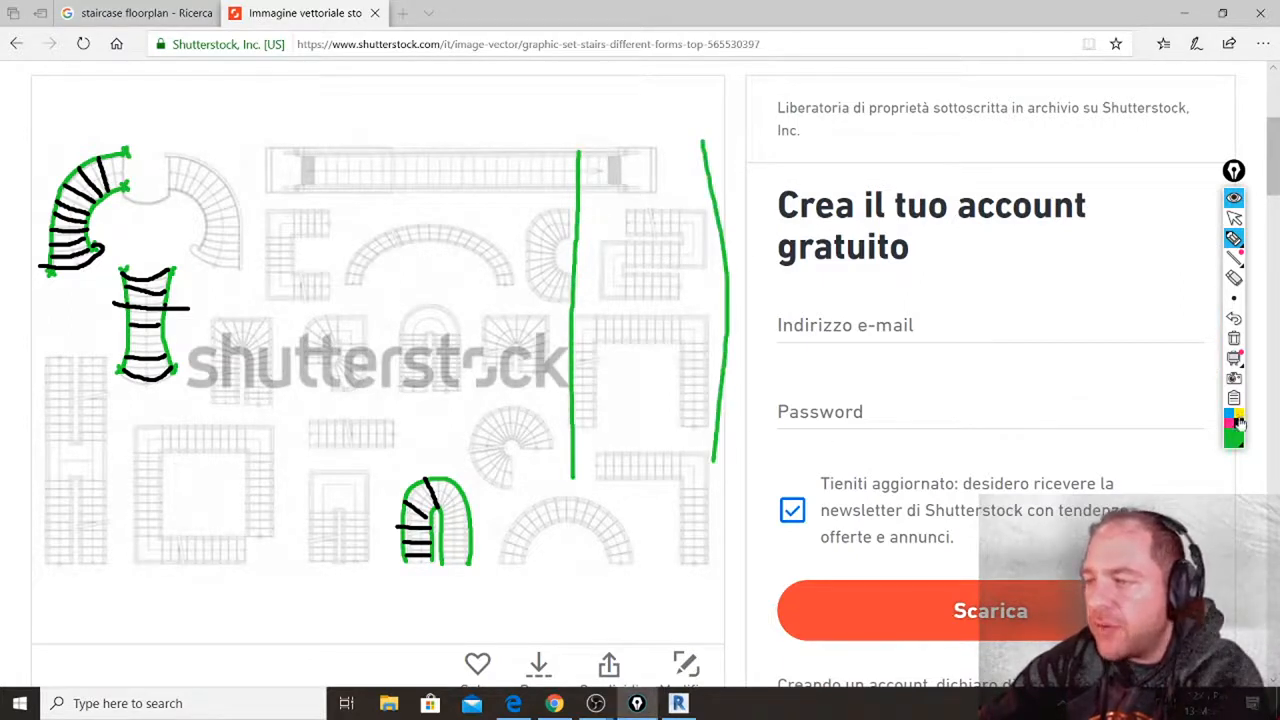
pyautogui.moveTo(524, 291); pyautogui.dragTo(698, 292)
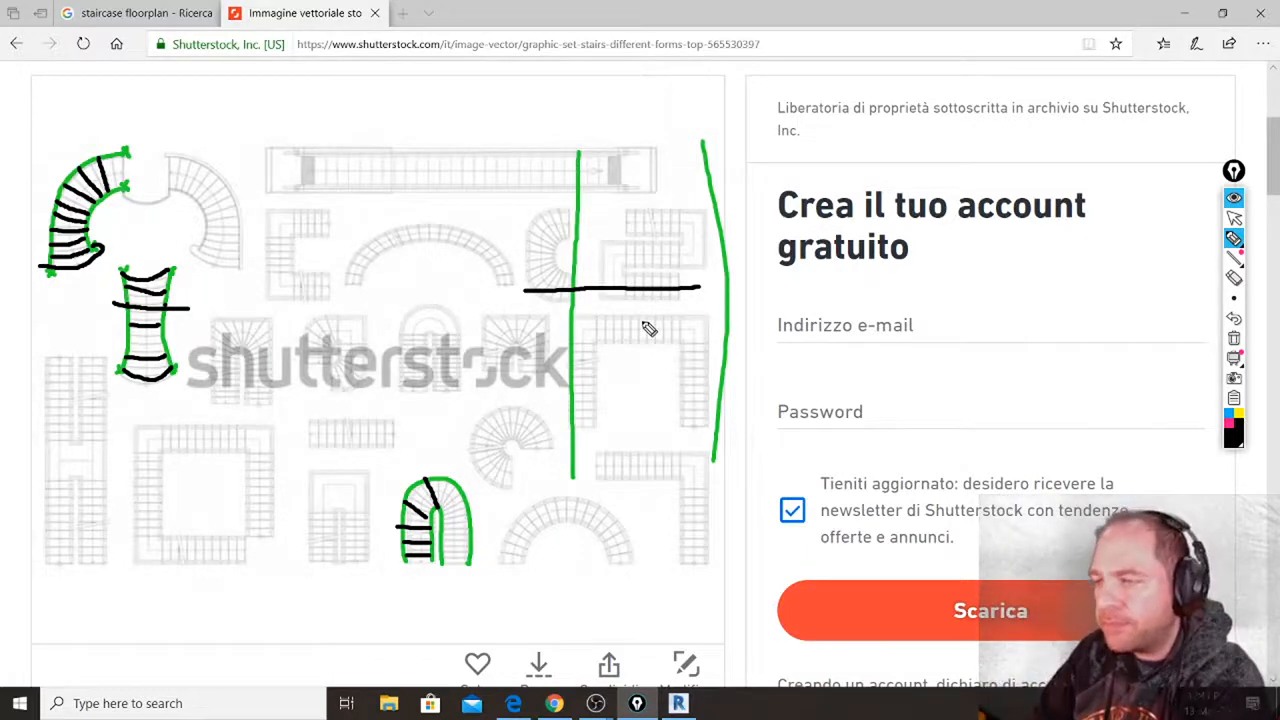
pyautogui.click(1231, 414)
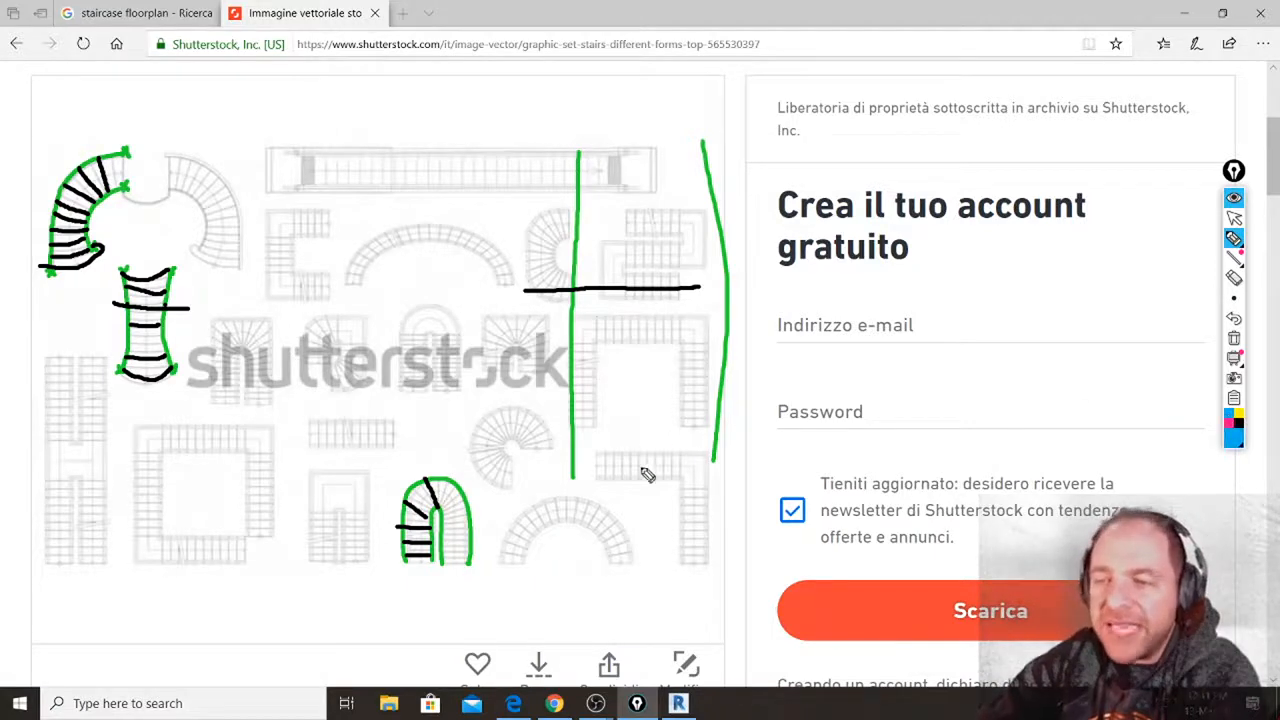
pyautogui.moveTo(629, 469)
pyautogui.mouseDown()
pyautogui.moveTo(657, 278)
pyautogui.moveTo(637, 143)
pyautogui.moveTo(670, 160)
pyautogui.mouseUp()
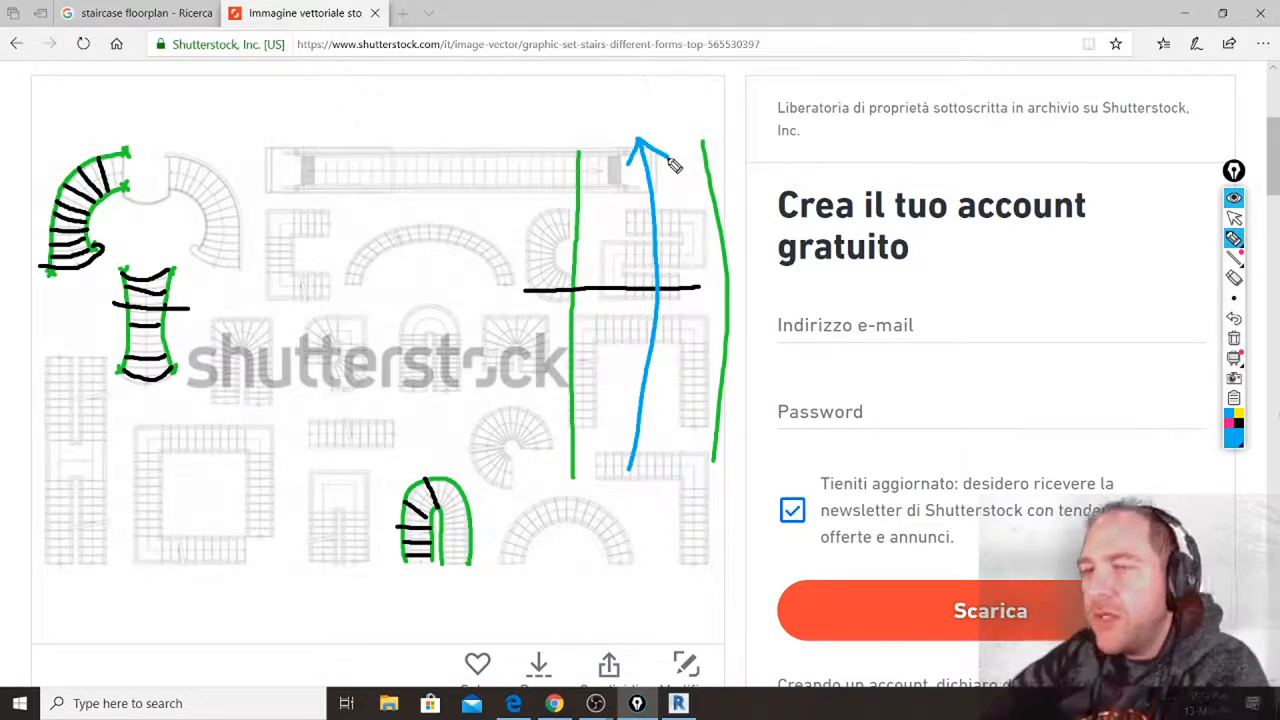
# Clear all screen annotations and close the browser with its open tabs to return to Revit.
pyautogui.click(1234, 217)
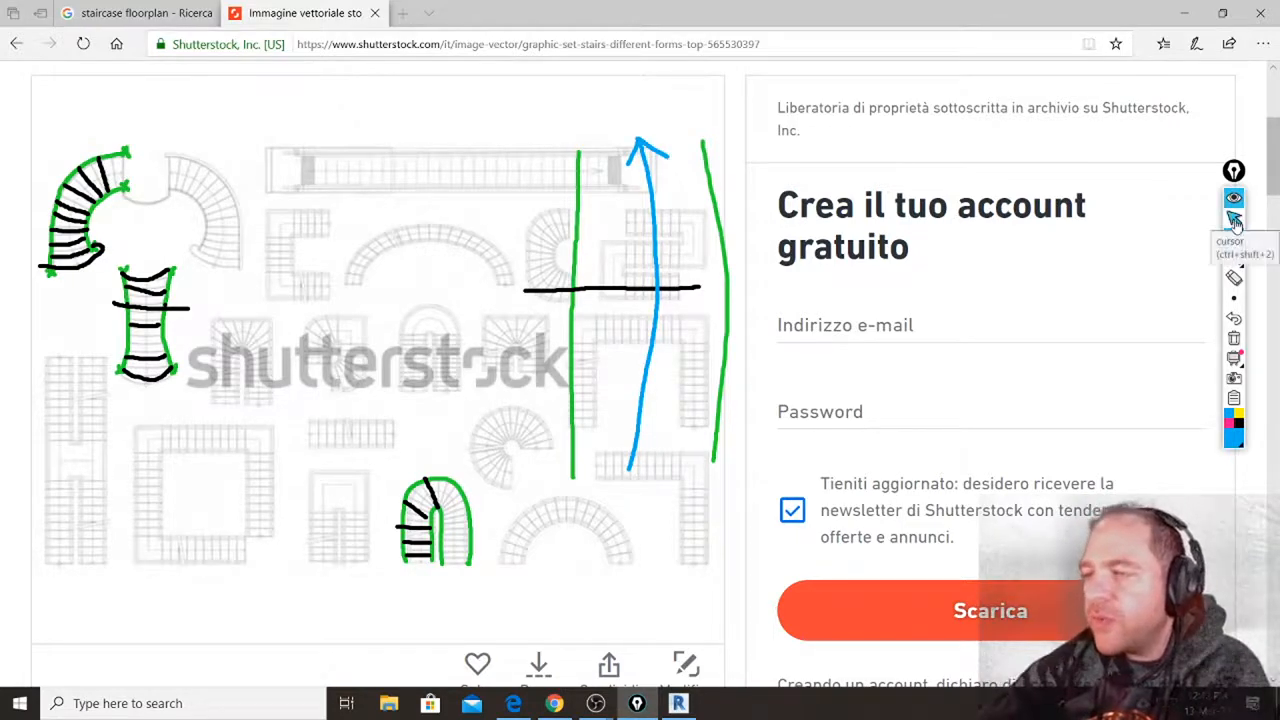
pyautogui.click(1234, 340)
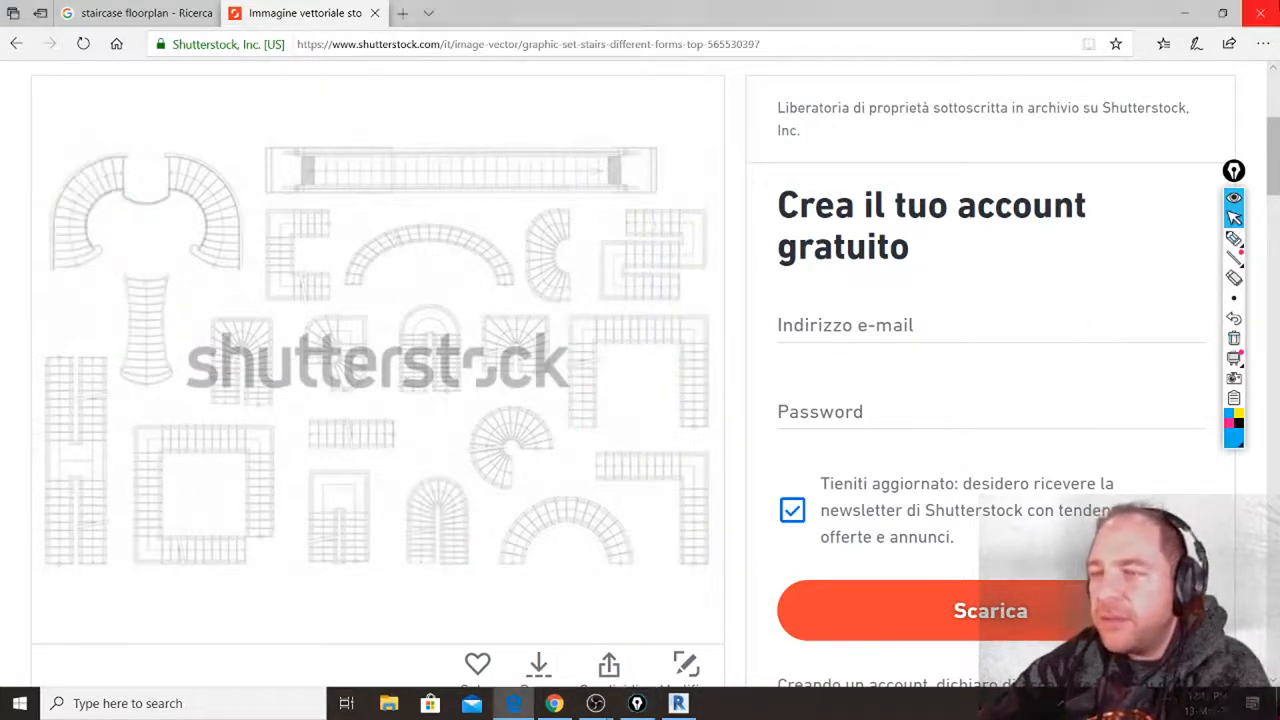
pyautogui.click(1260, 13)
pyautogui.click(553, 394)
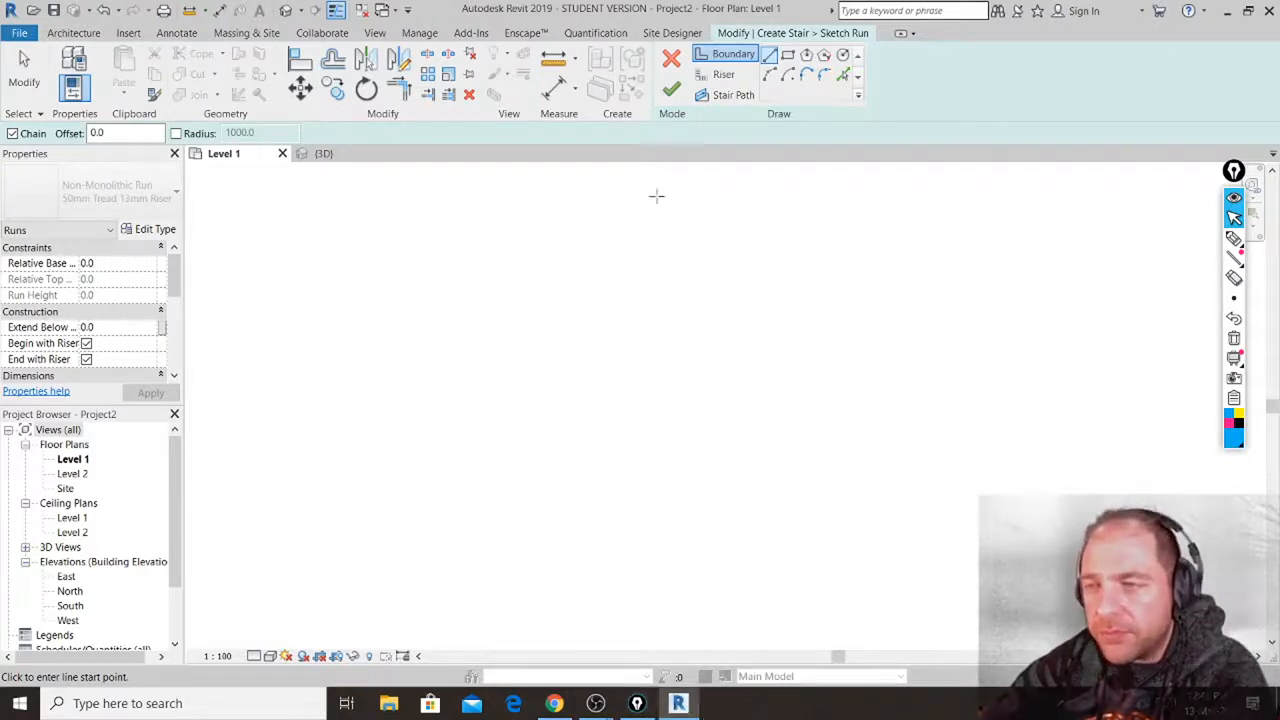
# Draw a horizontal run boundary line 2100 mm long in the Level 1 plan.
pyautogui.click(538, 337)
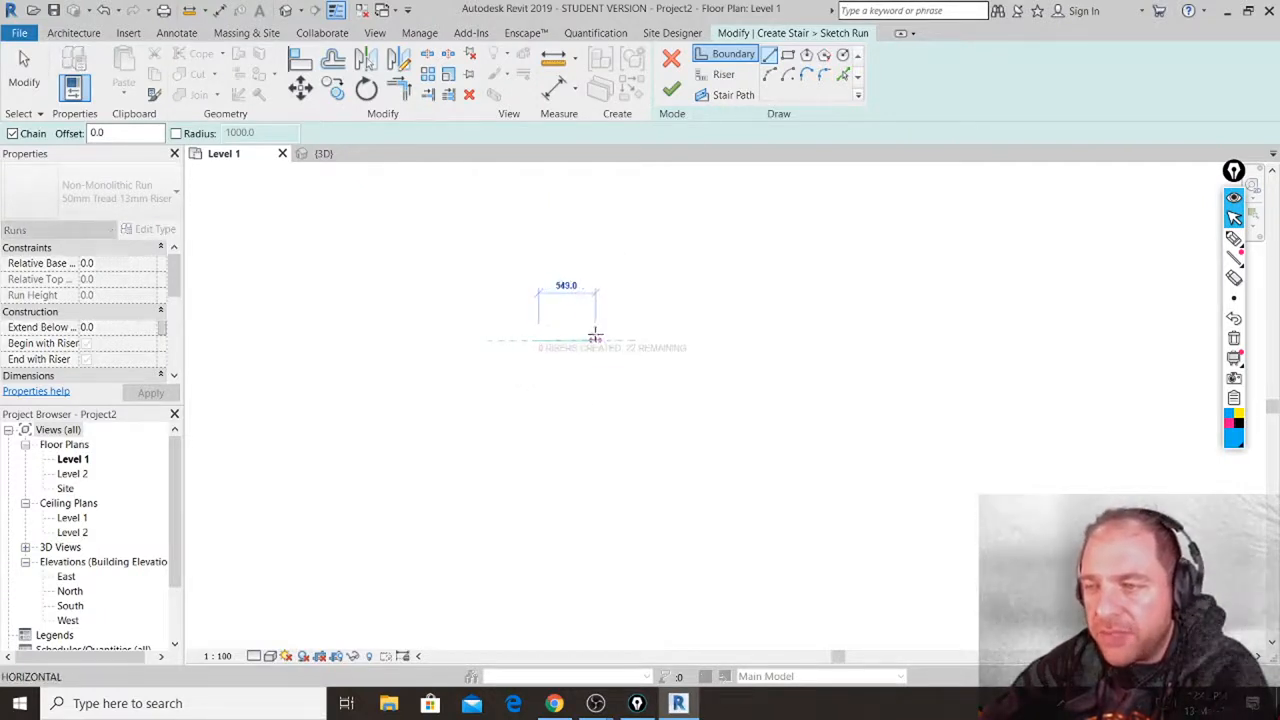
pyautogui.scroll(4, 595, 337)
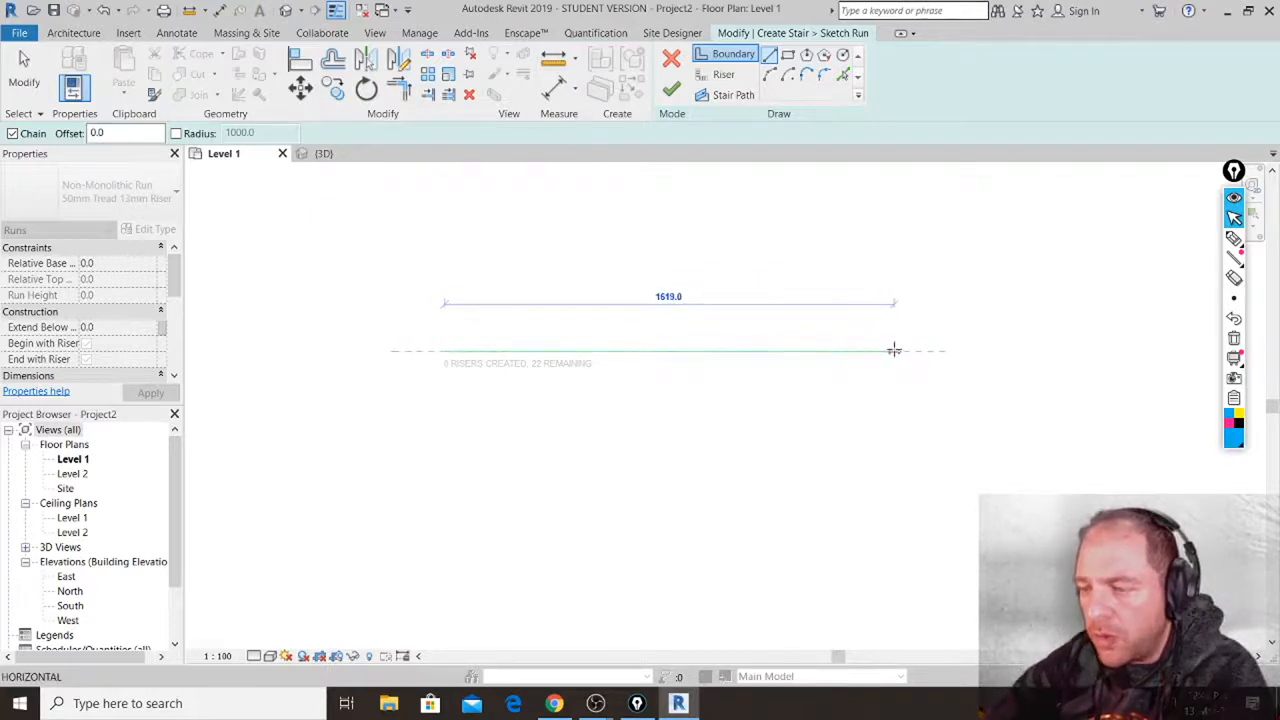
pyautogui.write('2100')
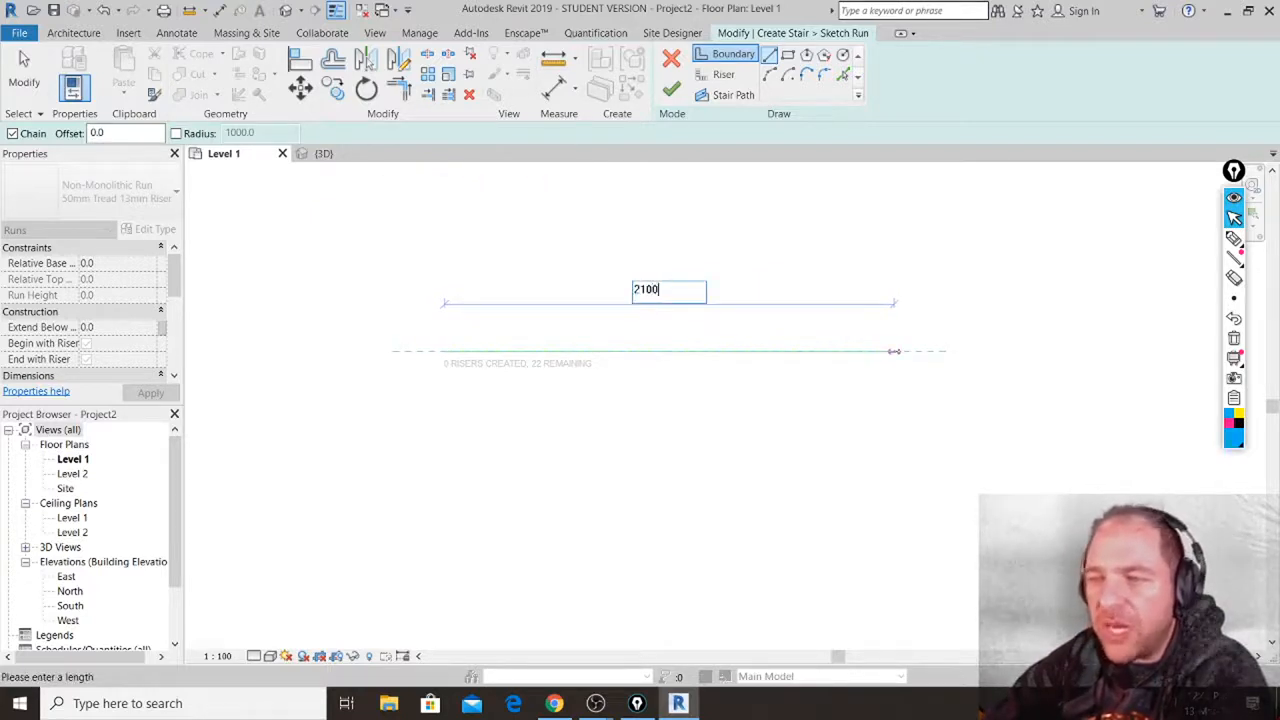
pyautogui.press('Return')
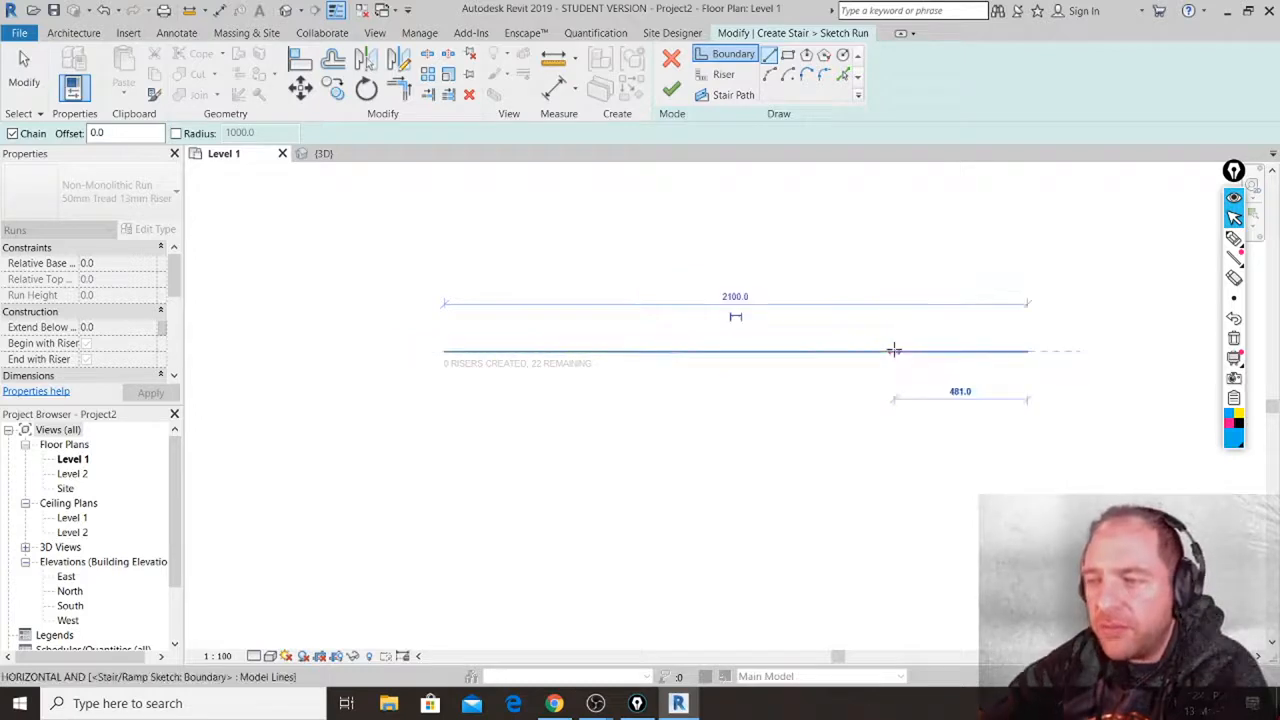
# Continue the boundary with a 2100 mm vertical line going down from the horizontal line's right end, and end the line chain.
pyautogui.scroll(-1, 881, 320)
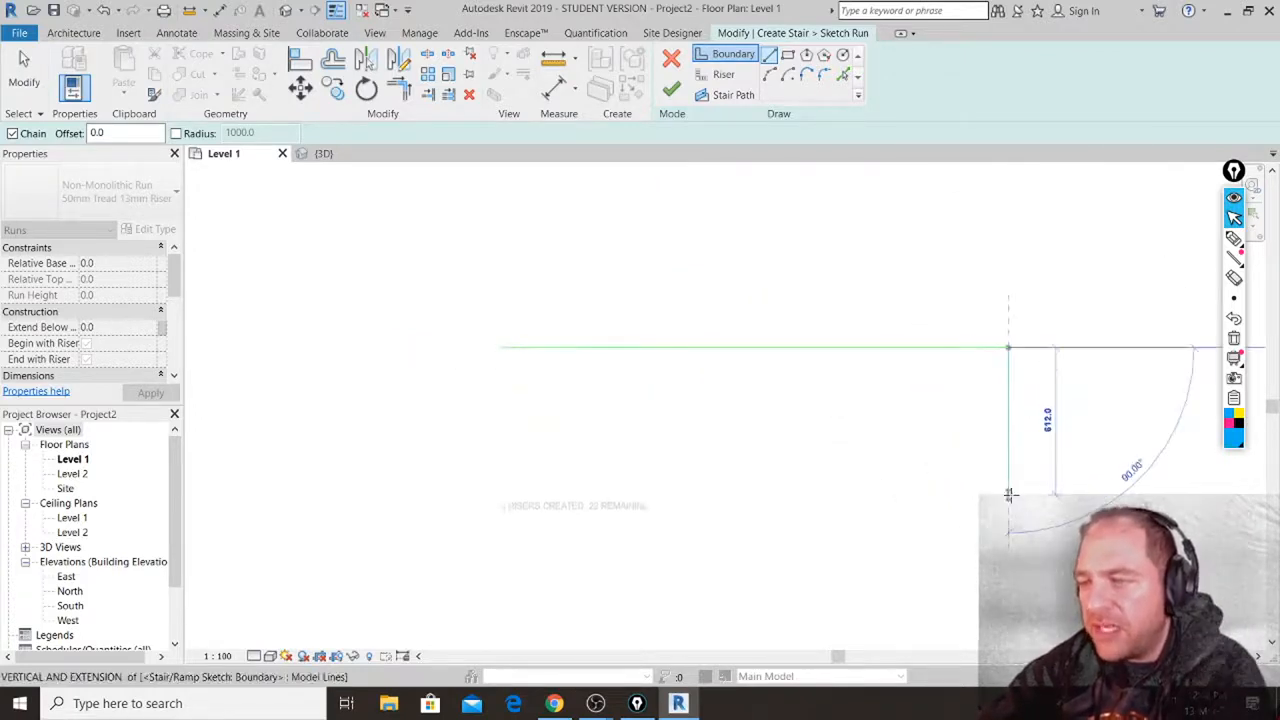
pyautogui.write('21')
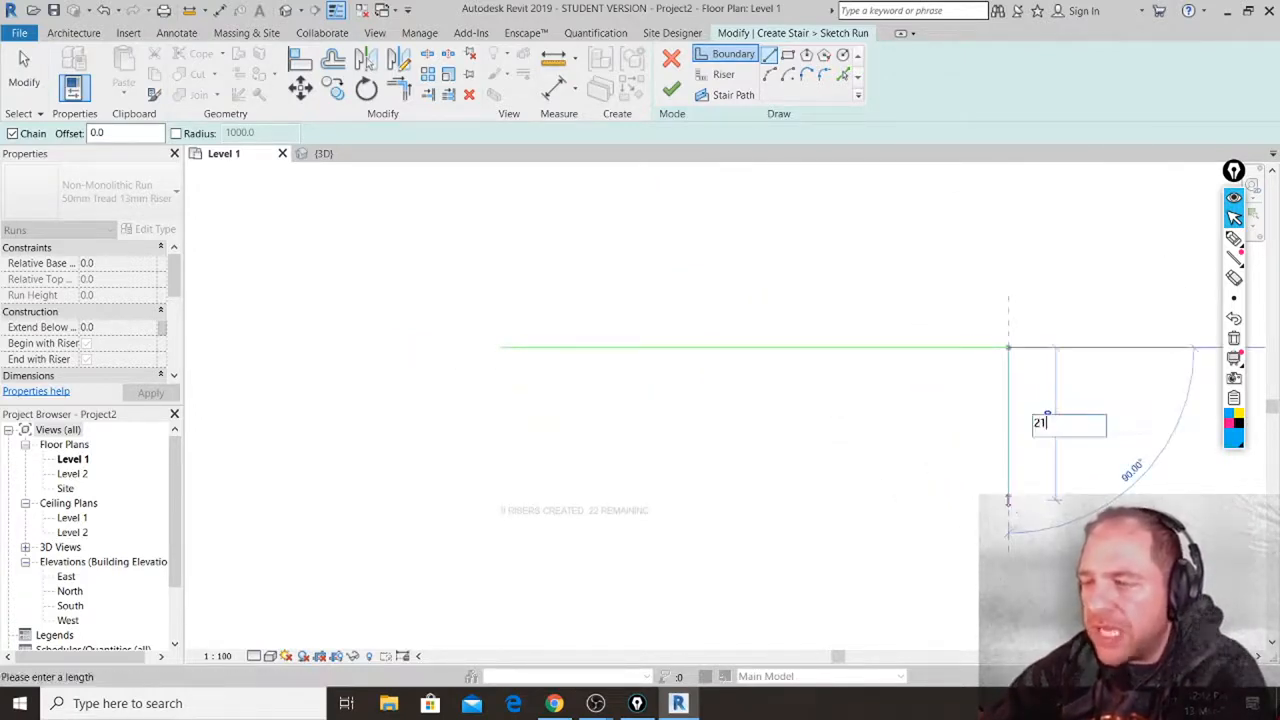
pyautogui.write('00')
pyautogui.press('Return')
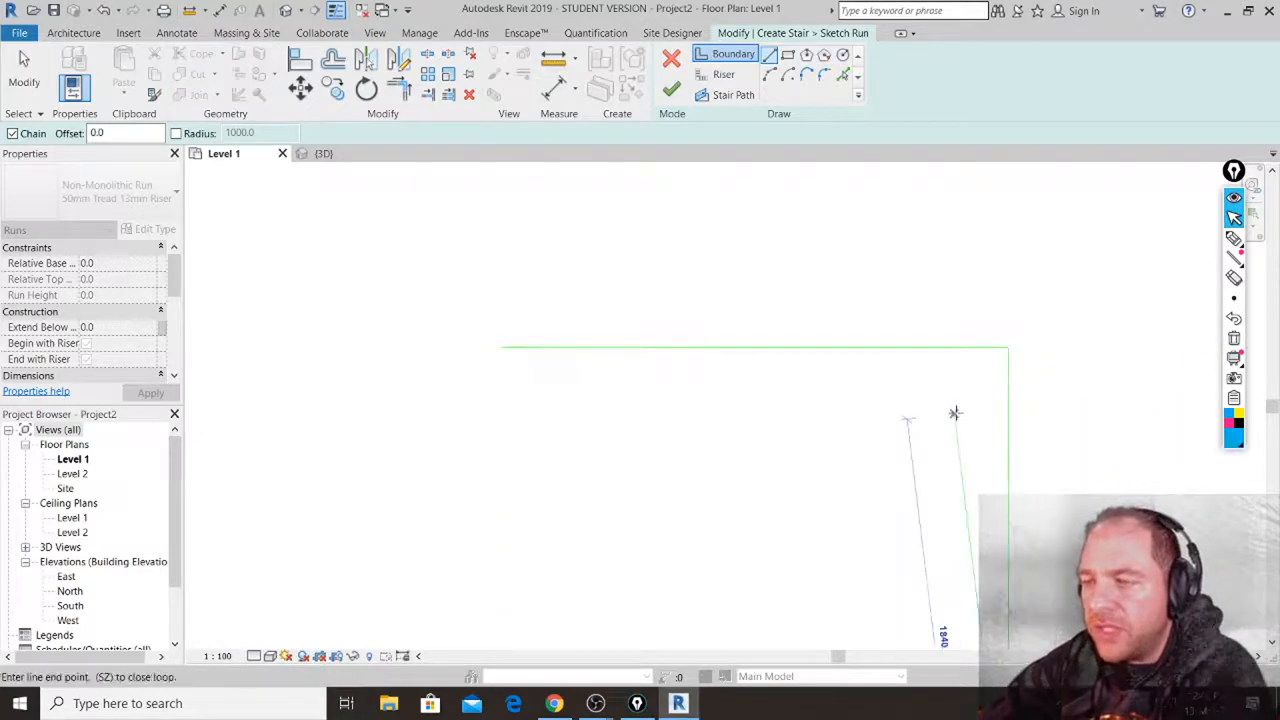
pyautogui.press('Escape')
# Offset a copy of the horizontal boundary line 500 mm downward.
pyautogui.scroll(-3, 971, 330)
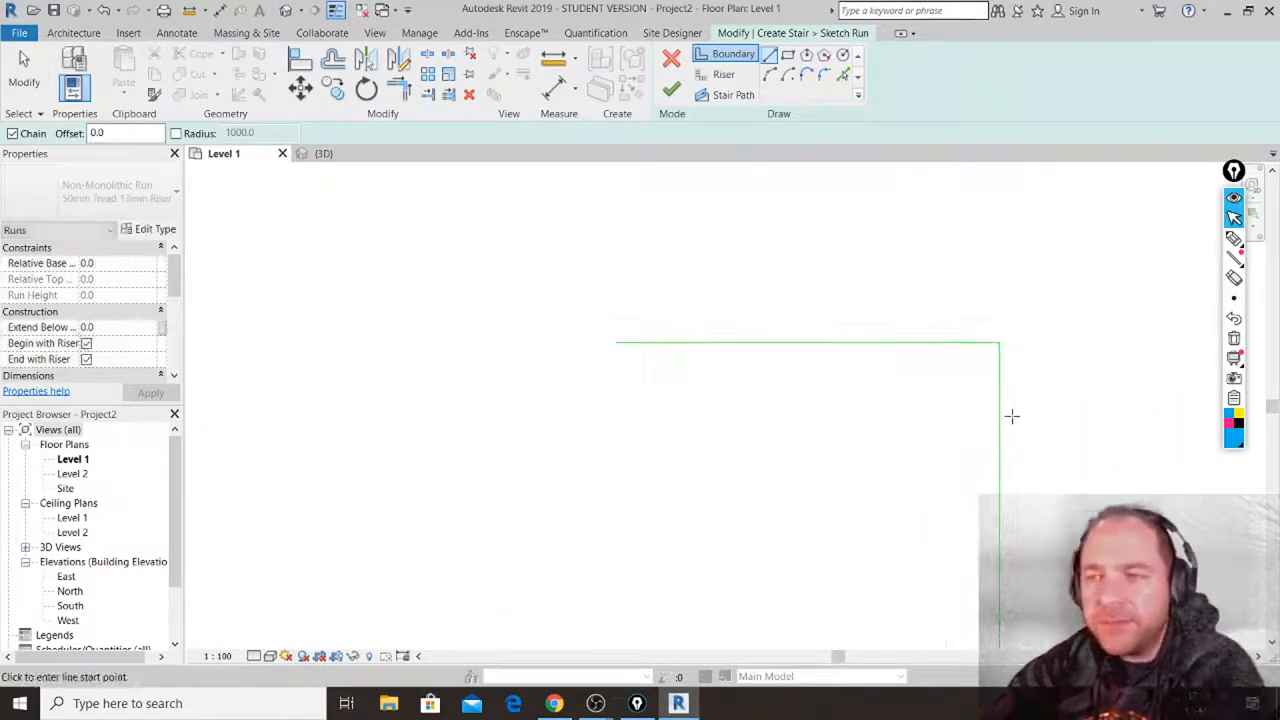
pyautogui.moveTo(1009, 414); pyautogui.dragTo(992, 296, button='middle')
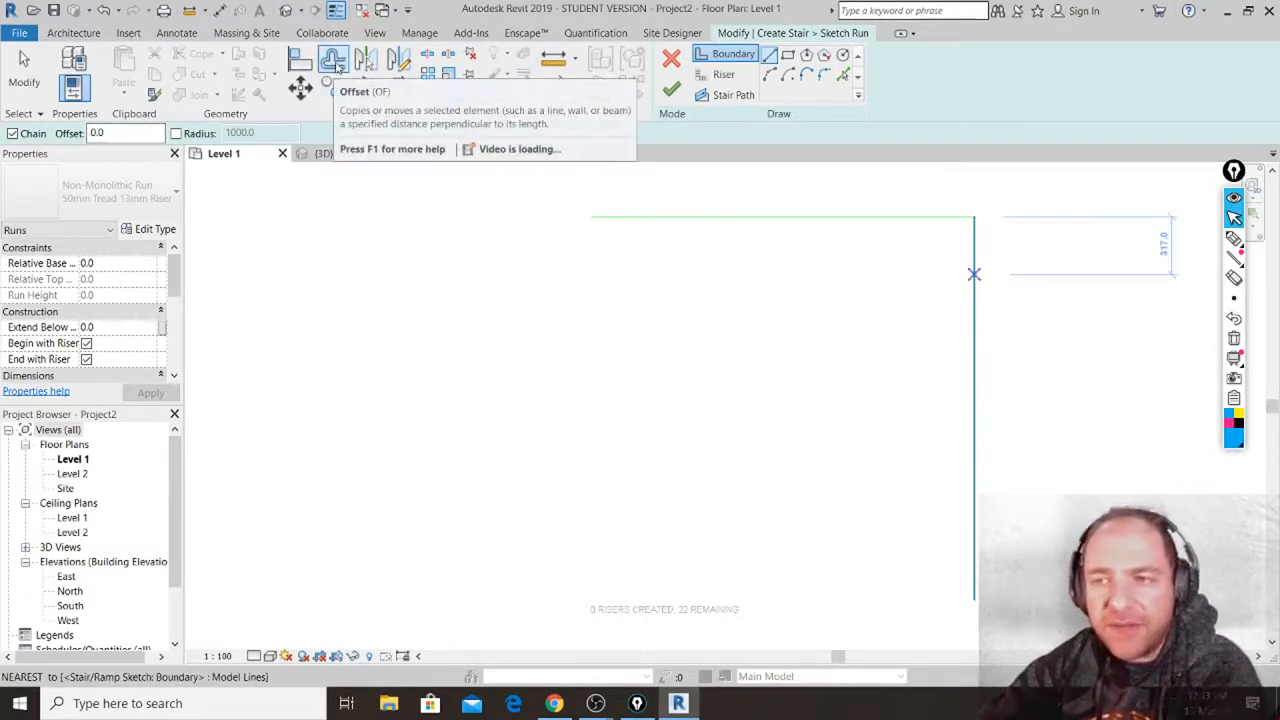
pyautogui.click(335, 62)
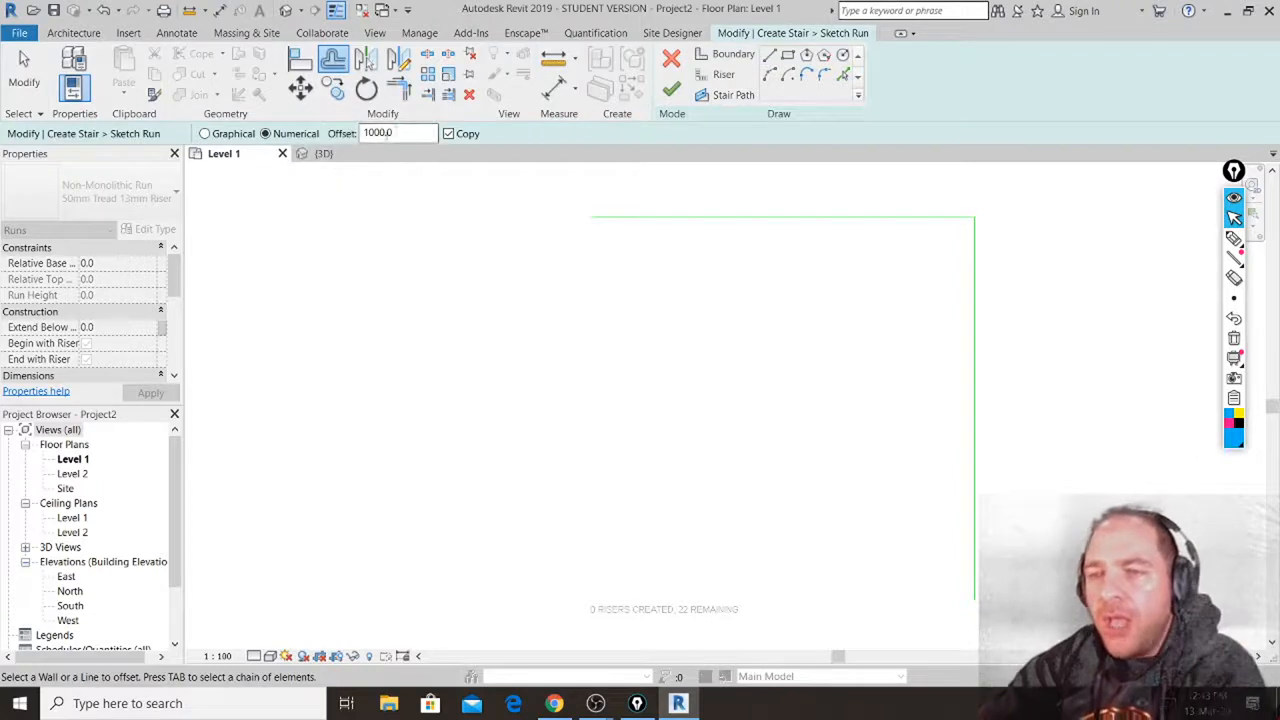
pyautogui.moveTo(399, 131); pyautogui.dragTo(342, 133)
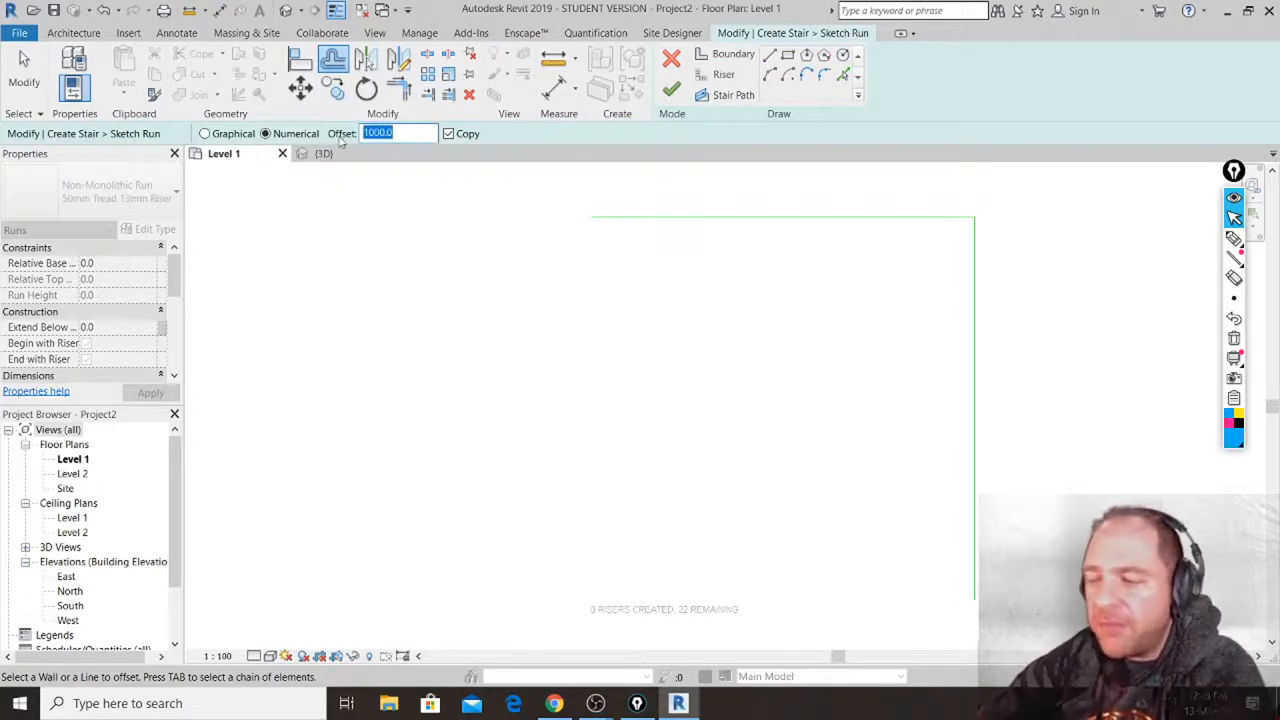
pyautogui.write('50')
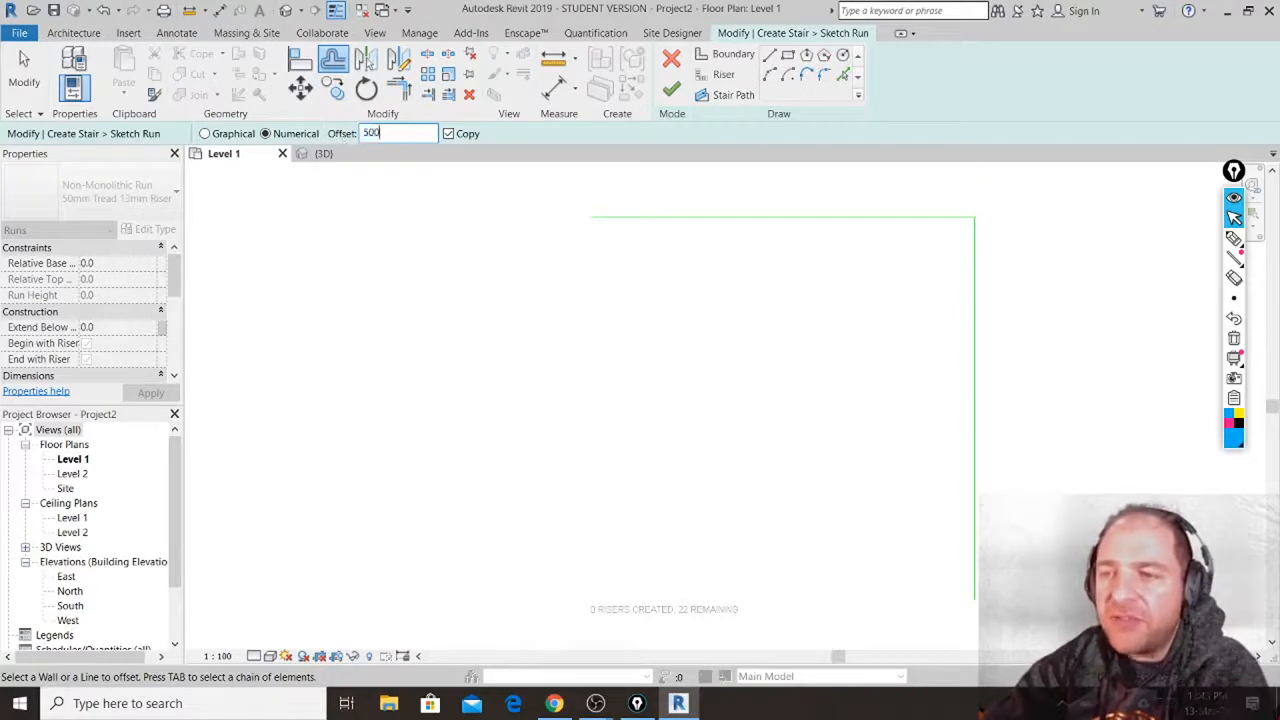
pyautogui.write('0')
pyautogui.press('Return')
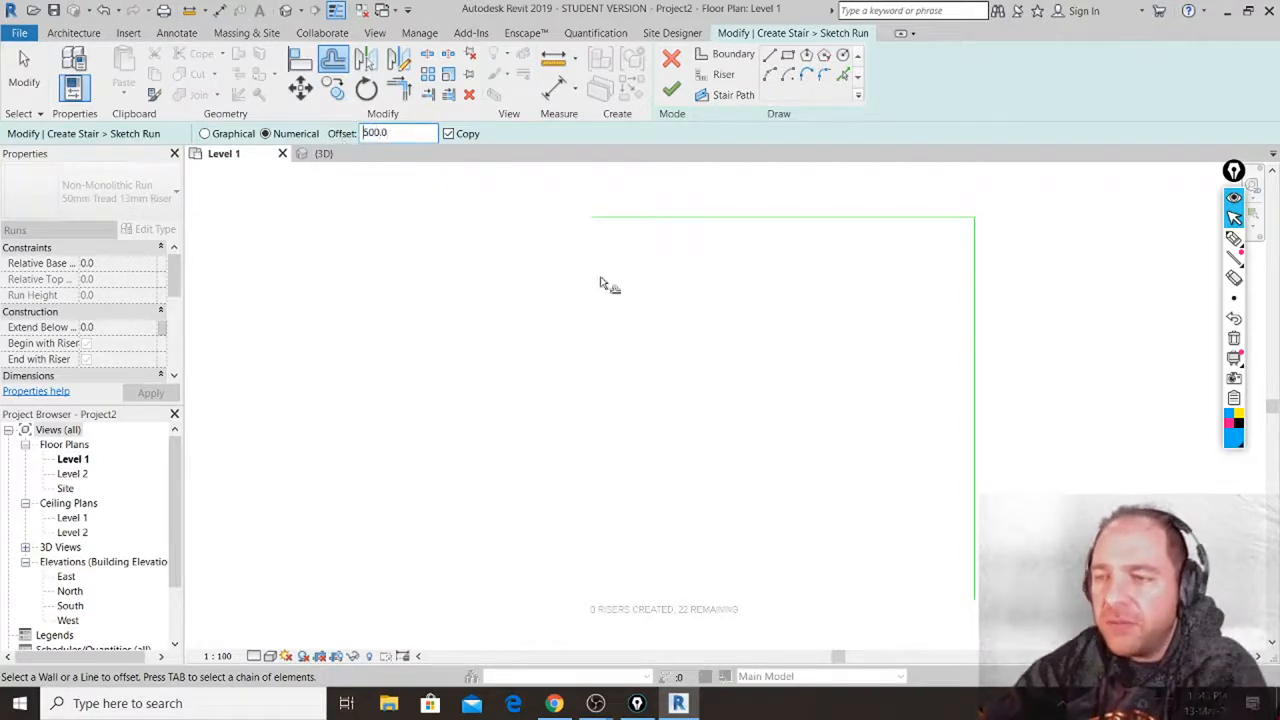
pyautogui.click(624, 226)
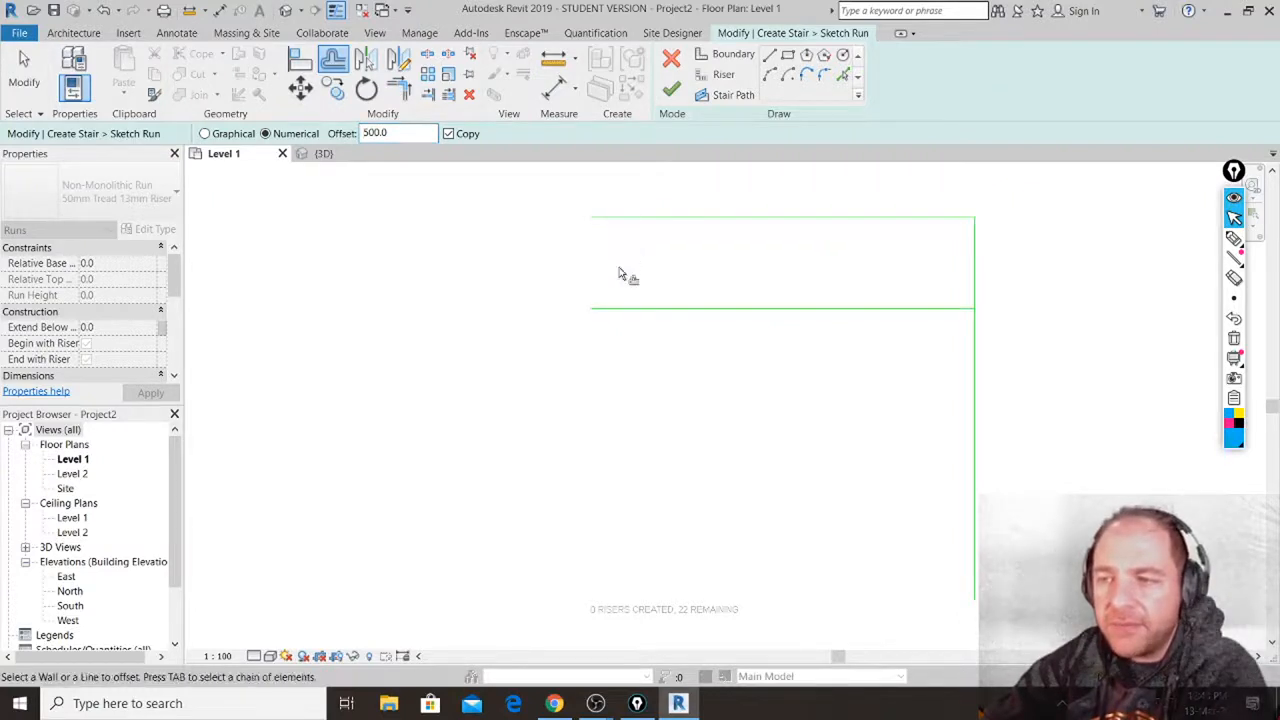
# Set the offset distance to 1000 mm and undo the 500 mm offset copy of the horizontal boundary.
pyautogui.doubleClick(397, 133)
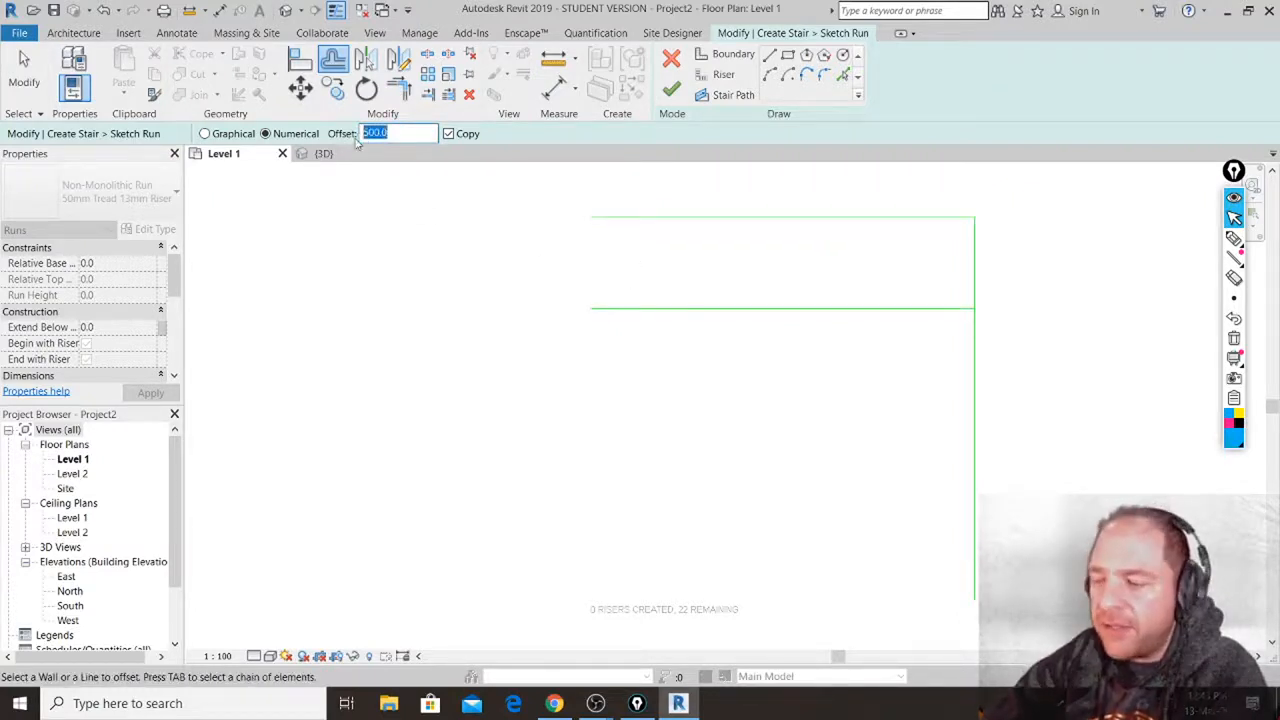
pyautogui.write('1000')
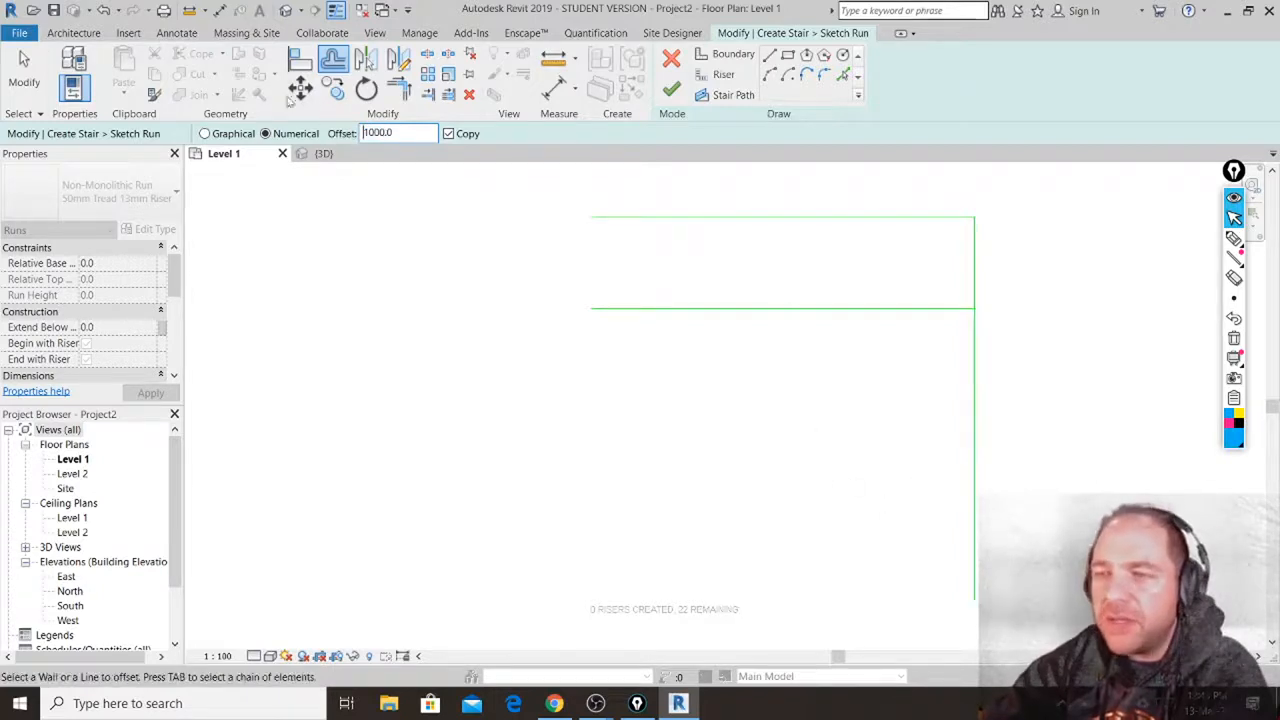
pyautogui.moveTo(405, 134); pyautogui.dragTo(360, 133)
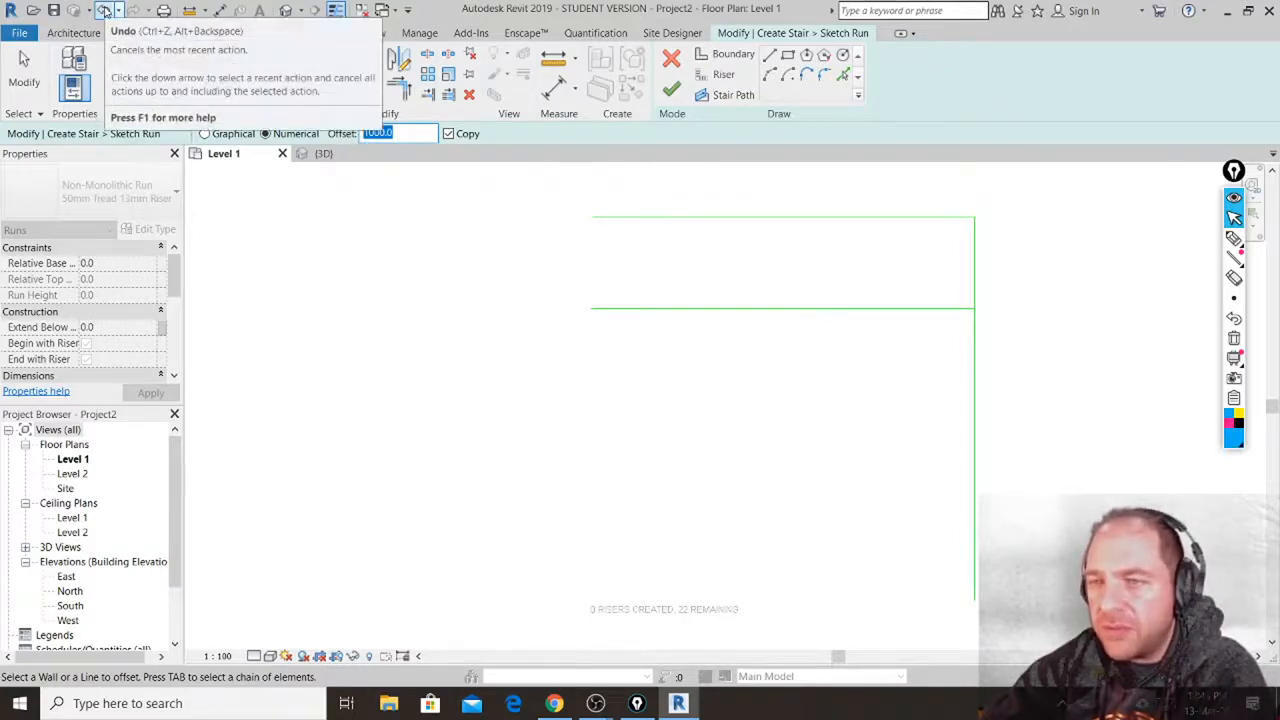
pyautogui.click(104, 10)
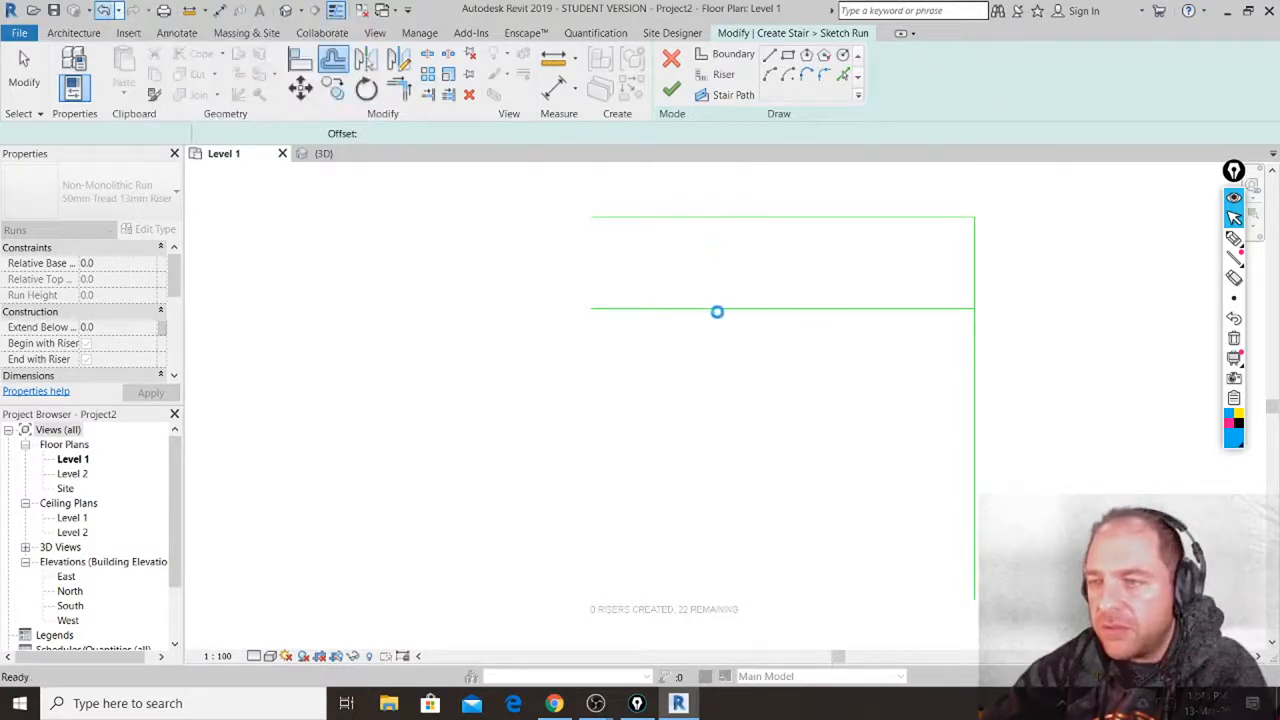
# Offset a copy of the horizontal boundary line 450 mm downward.
pyautogui.press('o')
pyautogui.press('f')
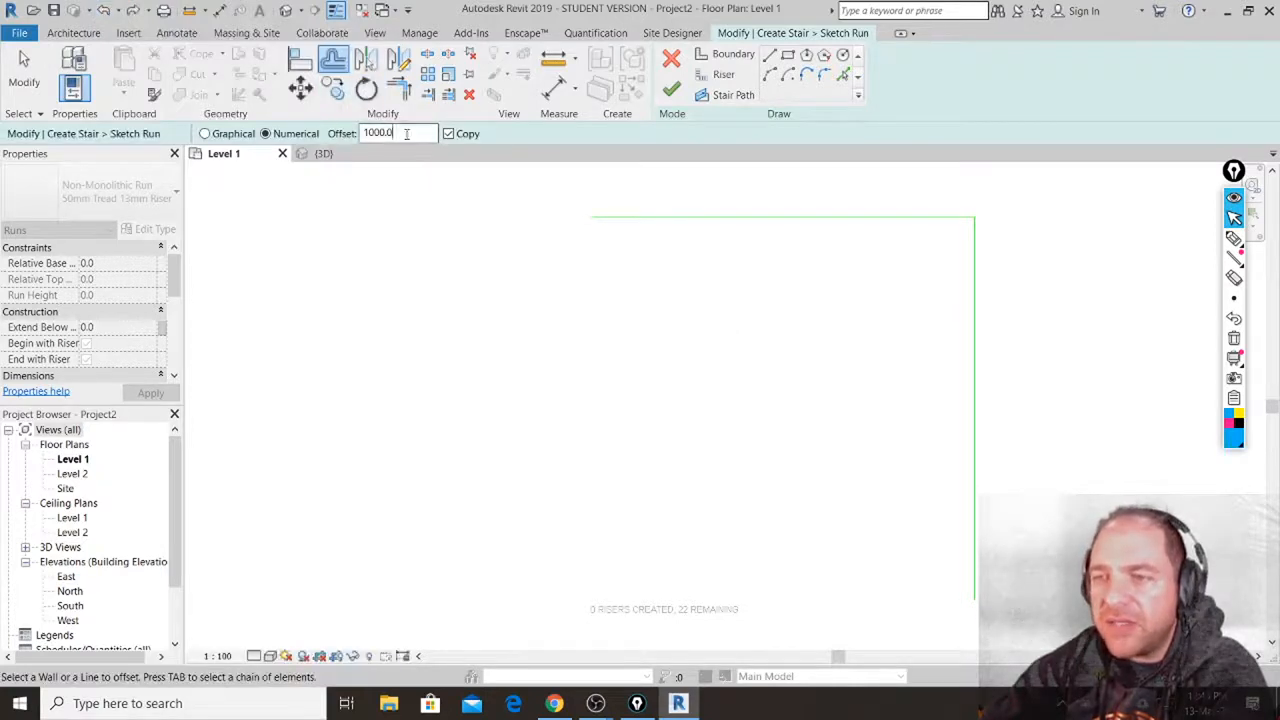
pyautogui.moveTo(405, 133); pyautogui.dragTo(336, 138)
pyautogui.write('450')
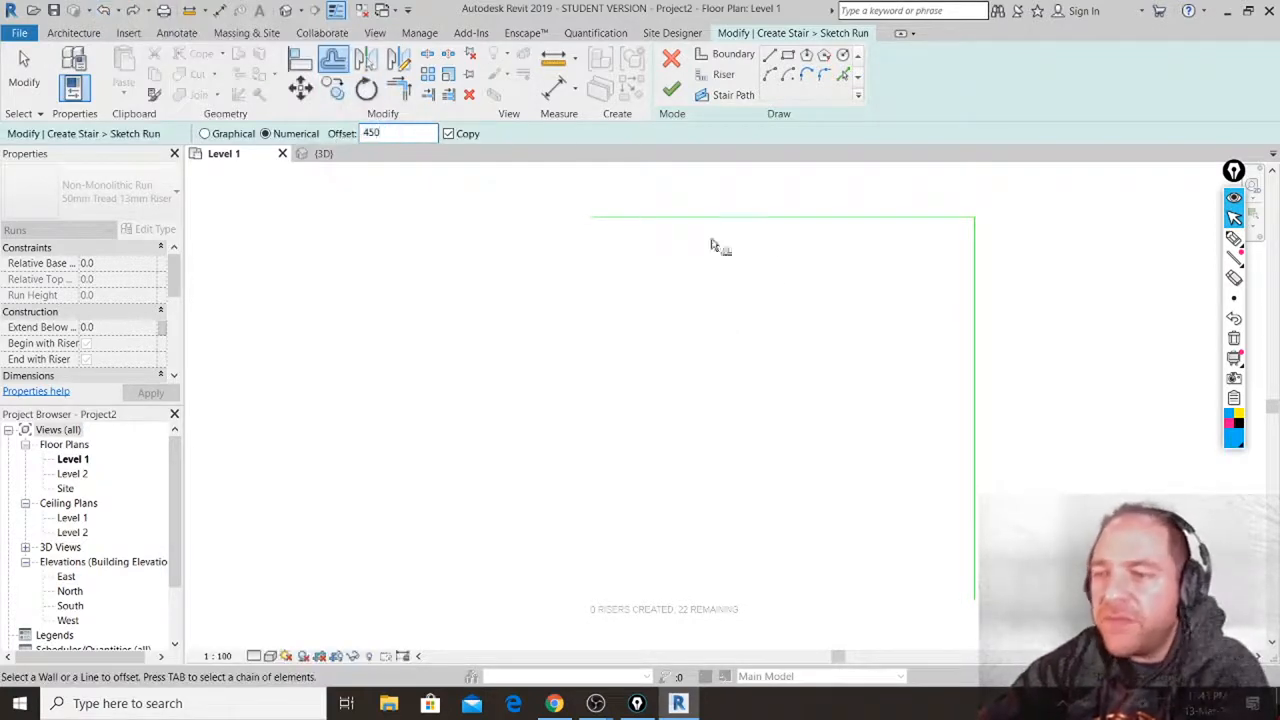
pyautogui.click(757, 230)
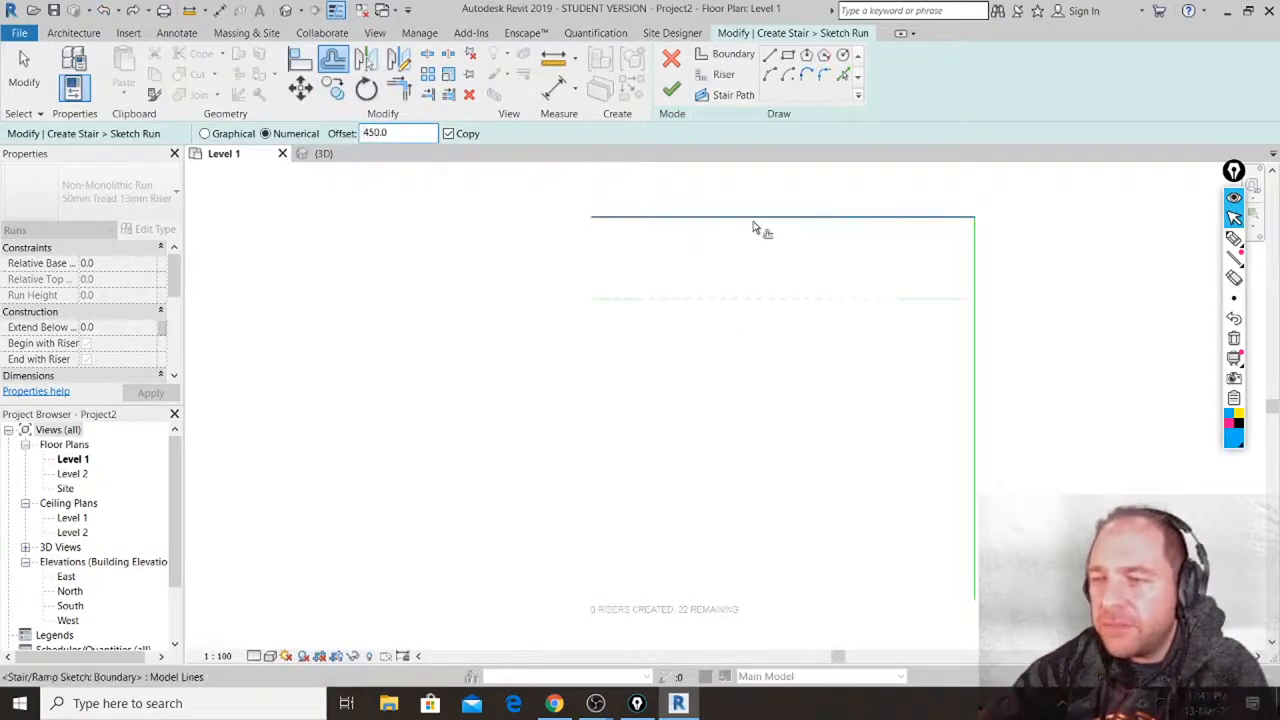
# Offset a copy of the vertical boundary line 900 mm inward, to its left.
pyautogui.doubleClick(389, 133)
pyautogui.write('9')
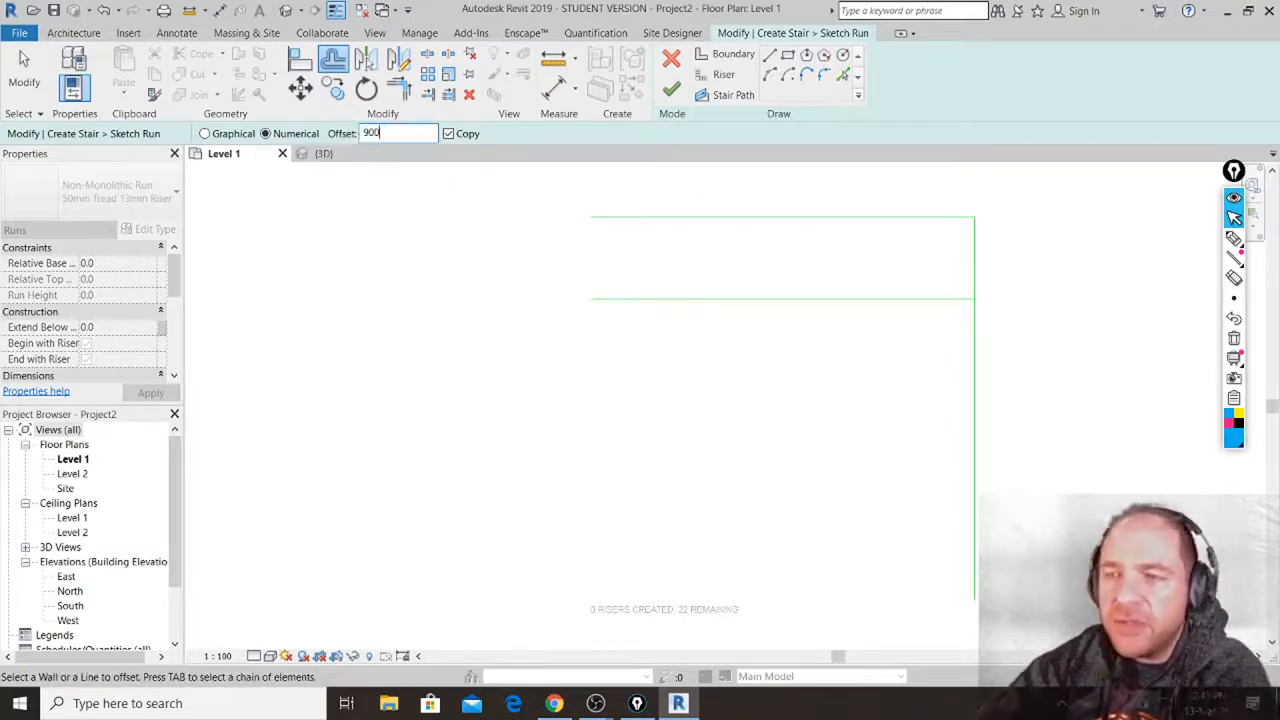
pyautogui.write('00')
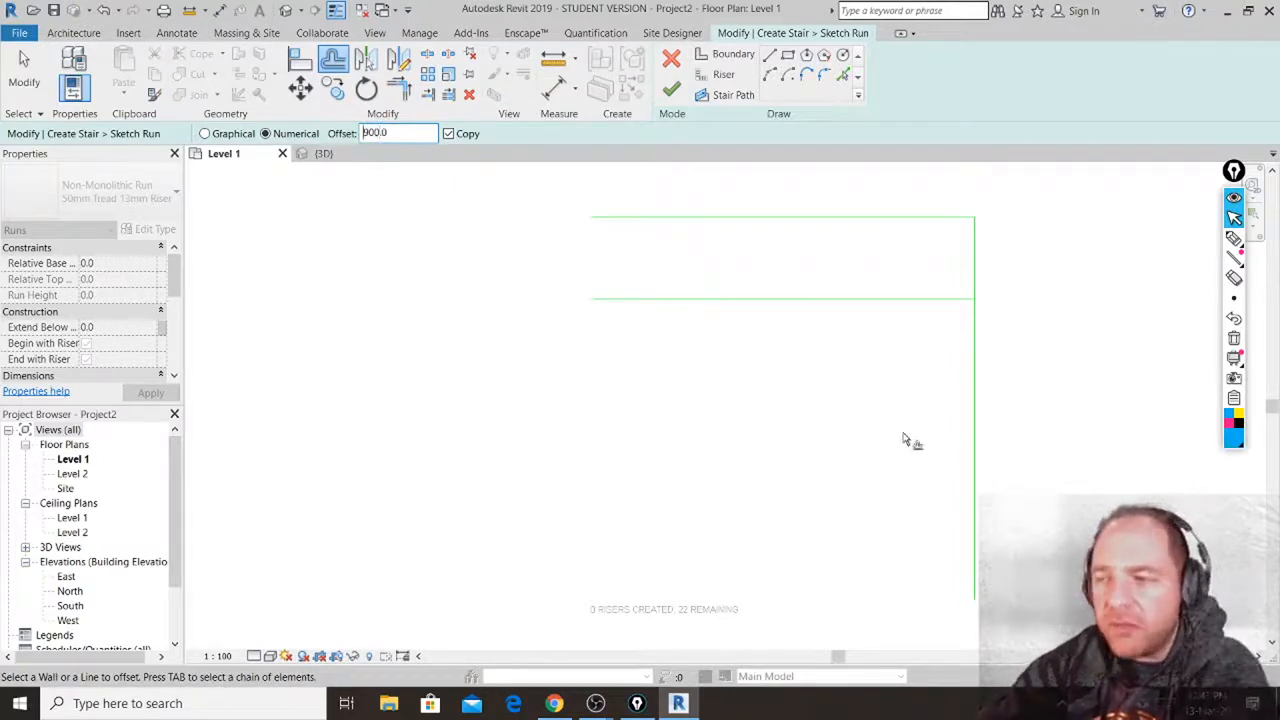
pyautogui.click(972, 441)
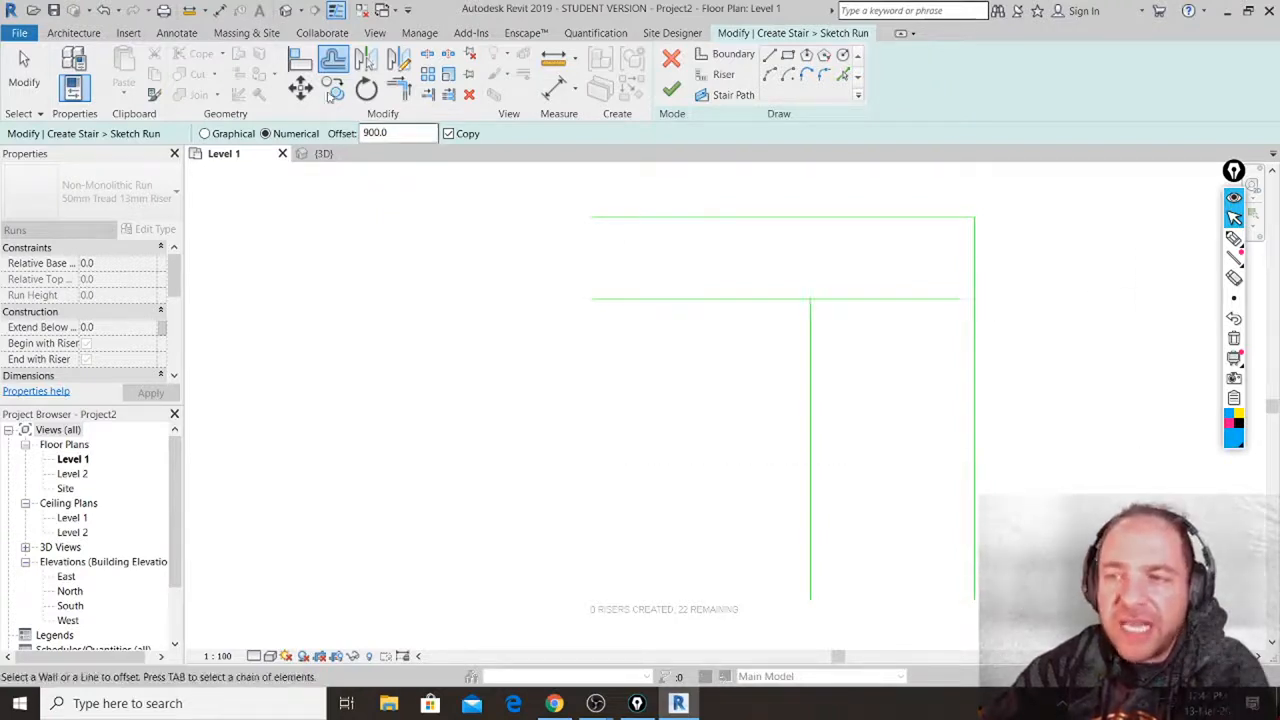
# Trim the two offset boundary lines to a corner, keeping the horizontal line's left part and the vertical line's lower part.
pyautogui.press('t')
pyautogui.press('r')
pyautogui.click(691, 302)
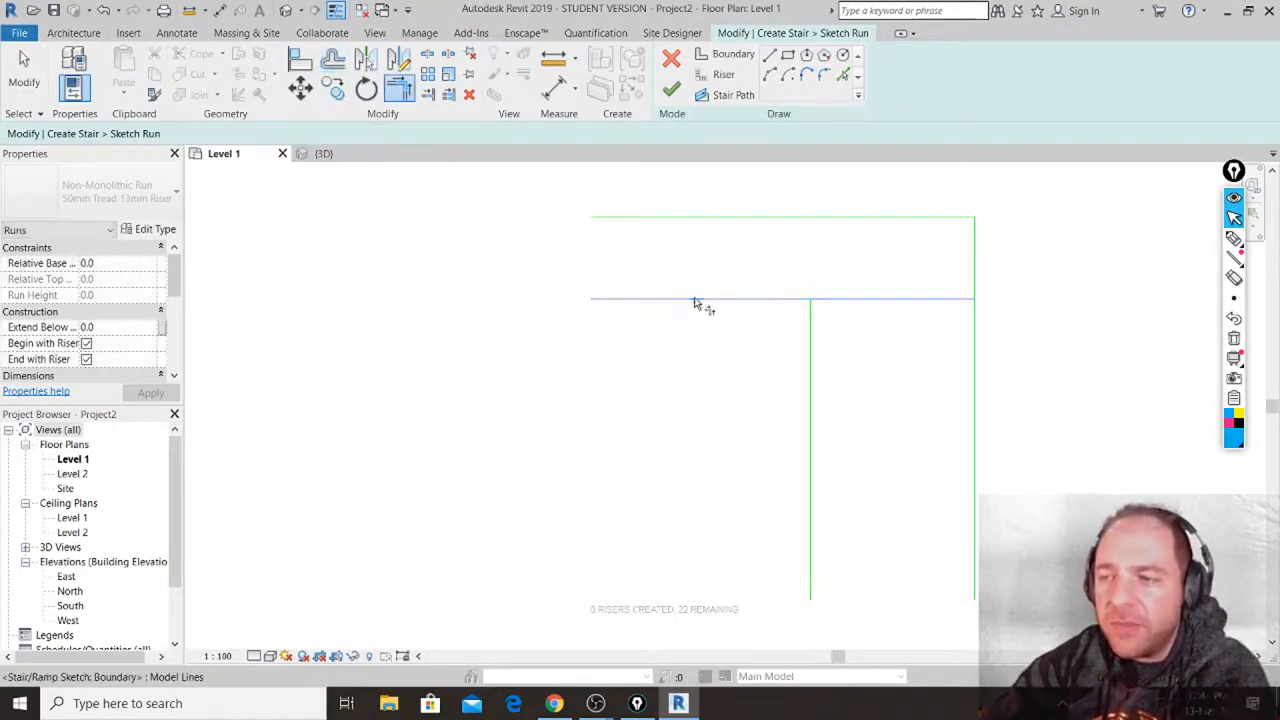
pyautogui.click(812, 366)
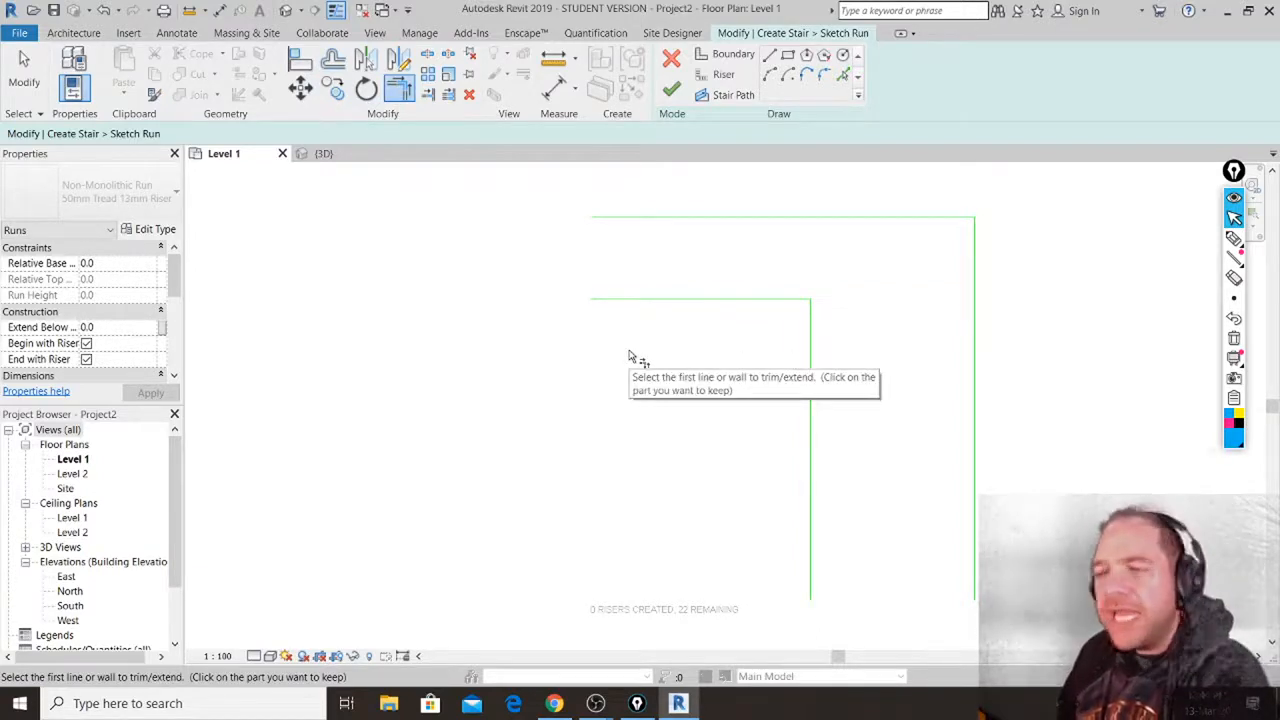
# Trace the outer and inner L-shaped boundary lines with the annotation pen.
pyautogui.click(1234, 238)
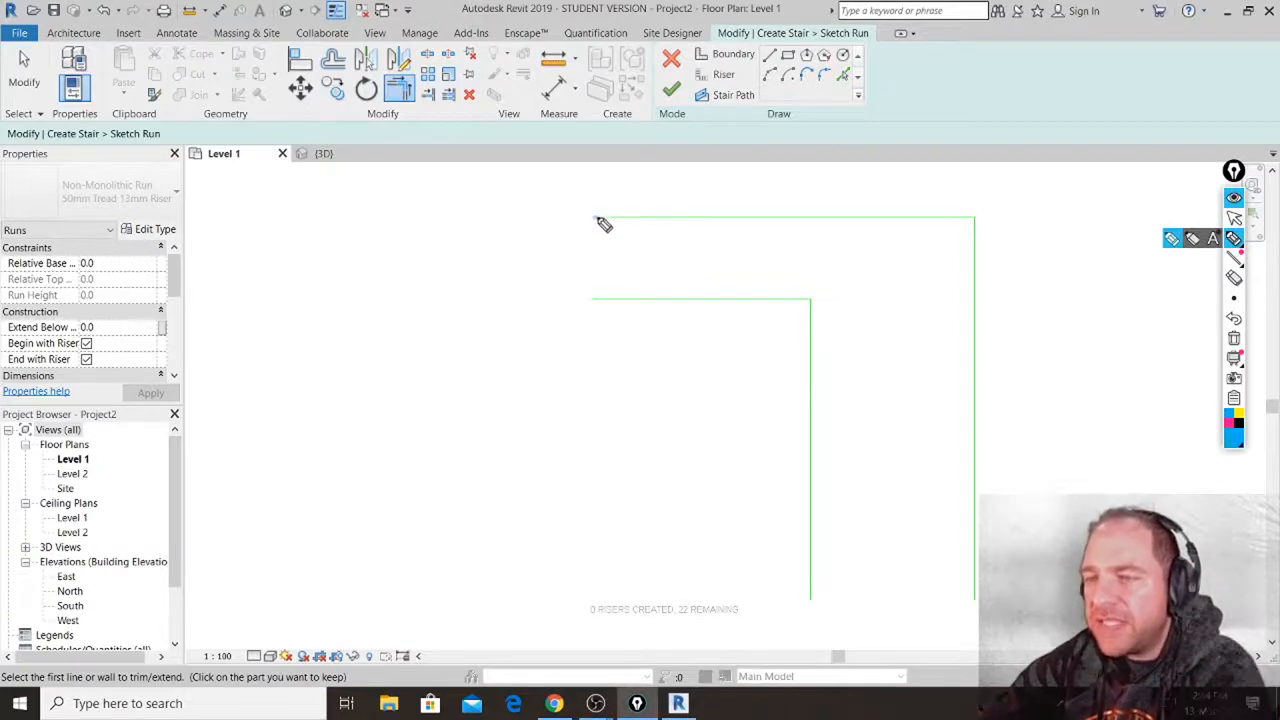
pyautogui.moveTo(603, 225)
pyautogui.mouseDown()
pyautogui.moveTo(977, 223)
pyautogui.moveTo(985, 607)
pyautogui.mouseUp()
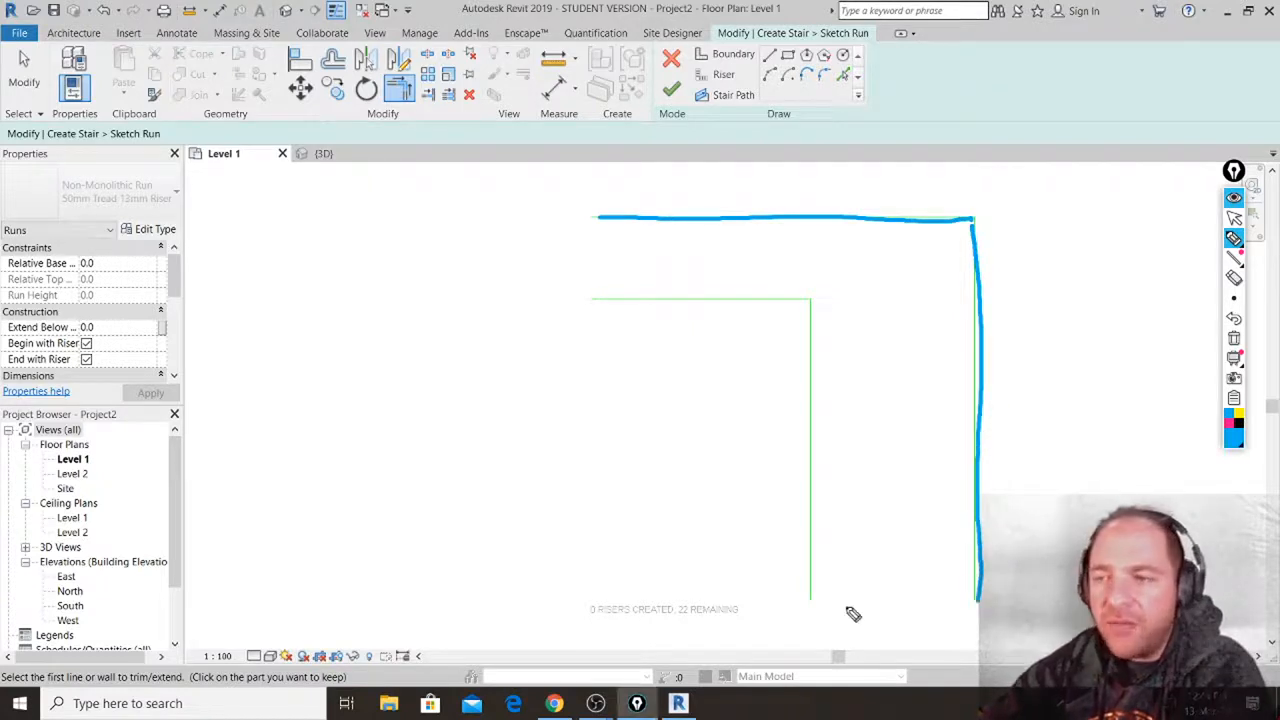
pyautogui.moveTo(588, 299)
pyautogui.mouseDown()
pyautogui.moveTo(812, 302)
pyautogui.moveTo(822, 603)
pyautogui.mouseUp()
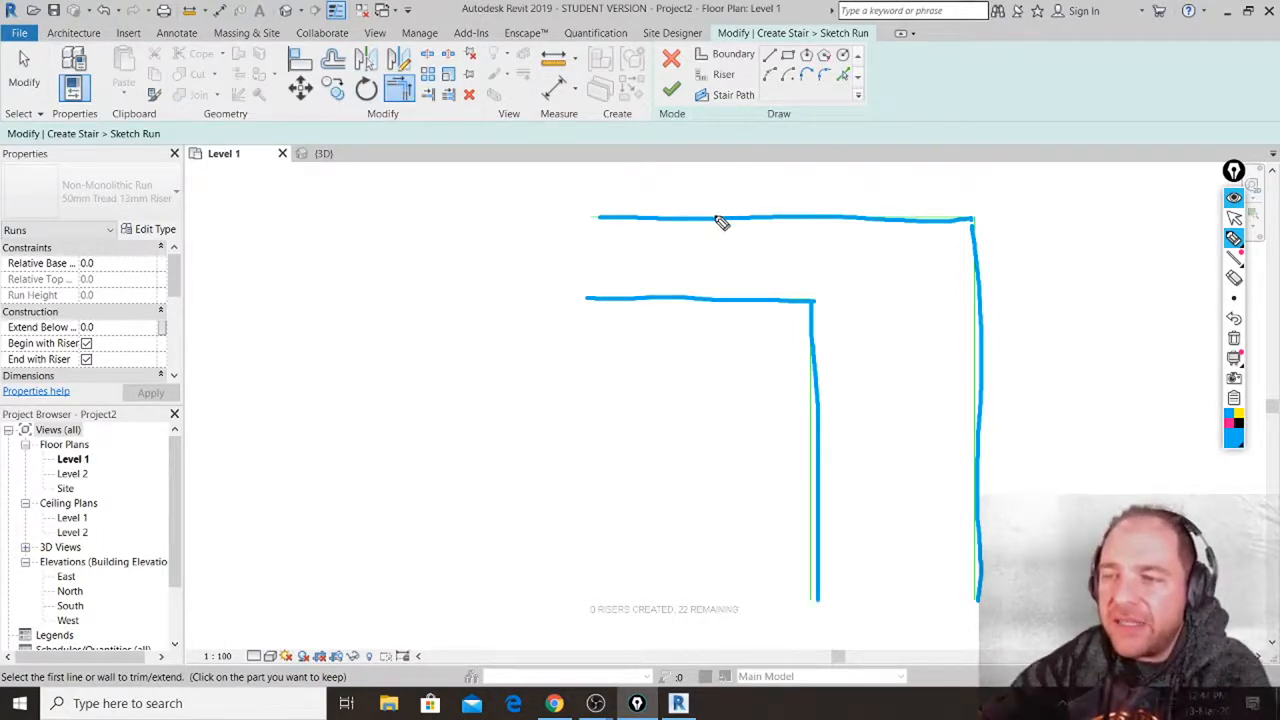
# Annotate the width of the horizontal leg with a double-headed arrow and the value 450.
pyautogui.moveTo(716, 218)
pyautogui.mouseDown()
pyautogui.moveTo(709, 286)
pyautogui.moveTo(734, 289)
pyautogui.moveTo(714, 217)
pyautogui.mouseUp()
pyautogui.moveTo(714, 217); pyautogui.dragTo(763, 266)
pyautogui.moveTo(760, 252)
pyautogui.mouseDown()
pyautogui.moveTo(762, 284)
pyautogui.moveTo(786, 249)
pyautogui.moveTo(820, 280)
pyautogui.moveTo(806, 250)
pyautogui.mouseUp()
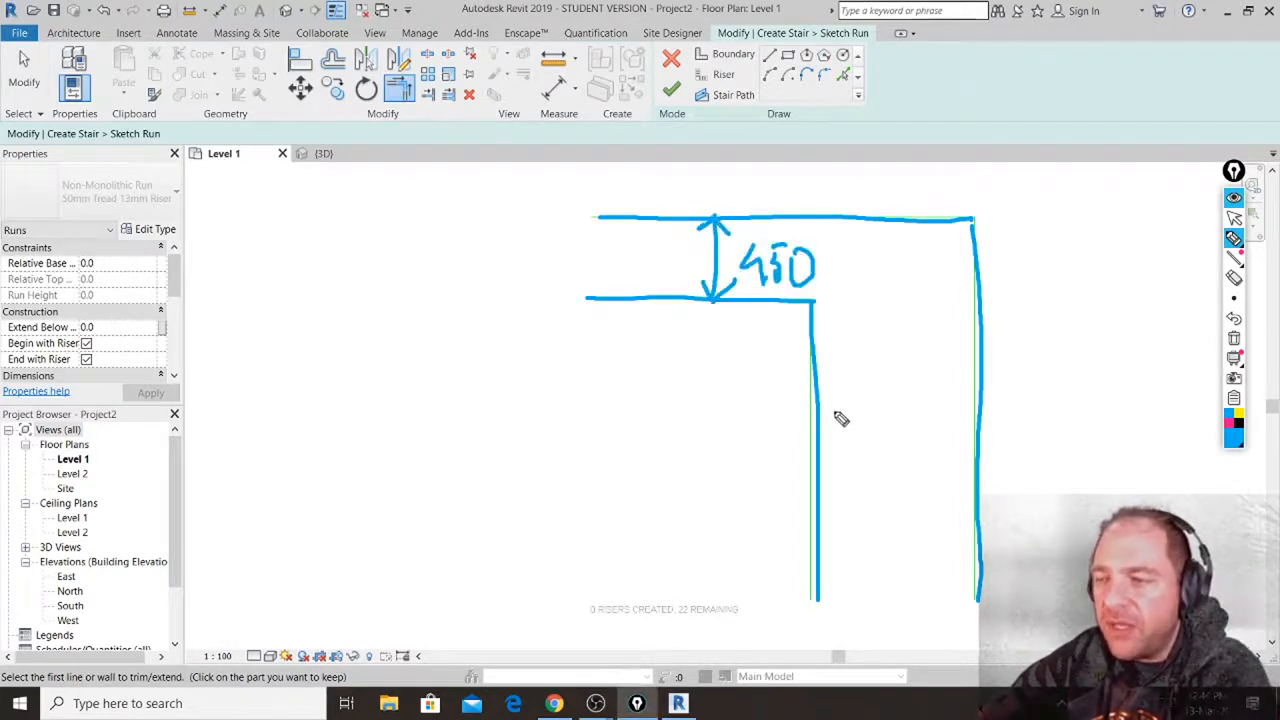
# Annotate the width of the vertical leg with a double-headed arrow and the value 900, and clear all pen annotations.
pyautogui.moveTo(812, 422)
pyautogui.mouseDown()
pyautogui.moveTo(1007, 423)
pyautogui.moveTo(974, 437)
pyautogui.mouseUp()
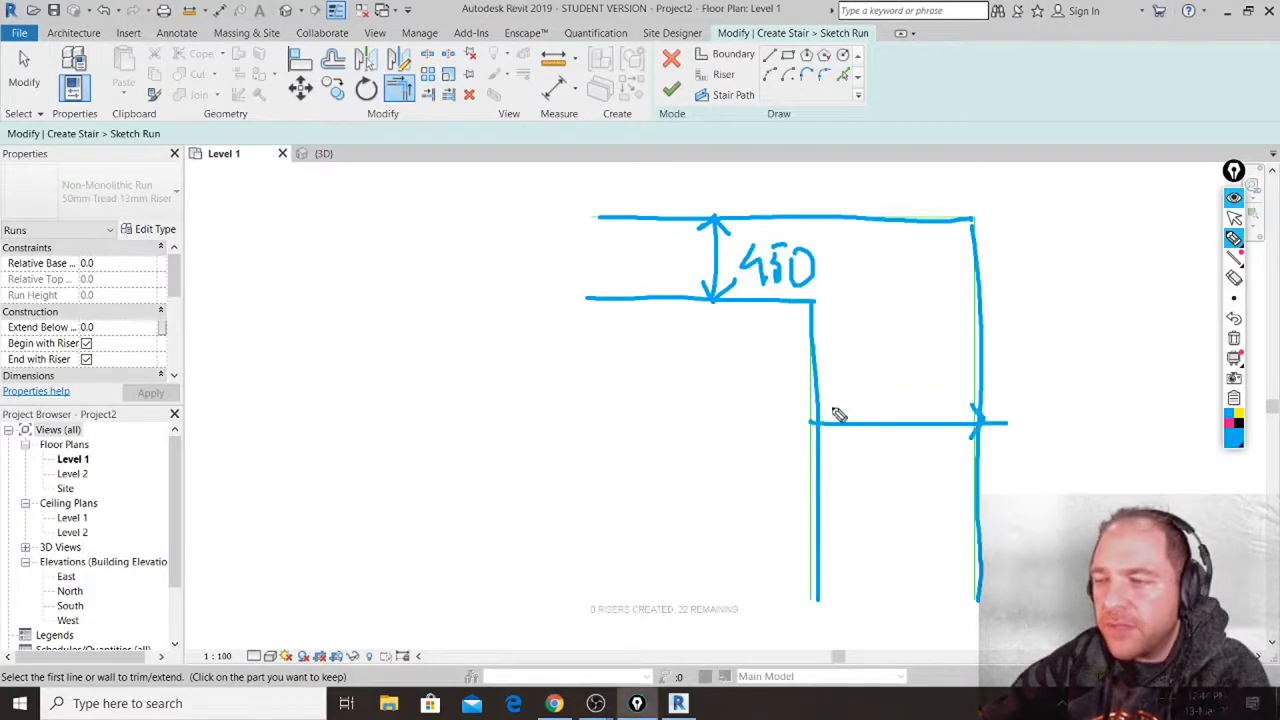
pyautogui.moveTo(833, 408); pyautogui.dragTo(812, 426)
pyautogui.moveTo(812, 426); pyautogui.dragTo(846, 439)
pyautogui.moveTo(872, 376)
pyautogui.mouseDown()
pyautogui.moveTo(883, 409)
pyautogui.moveTo(920, 391)
pyautogui.mouseUp()
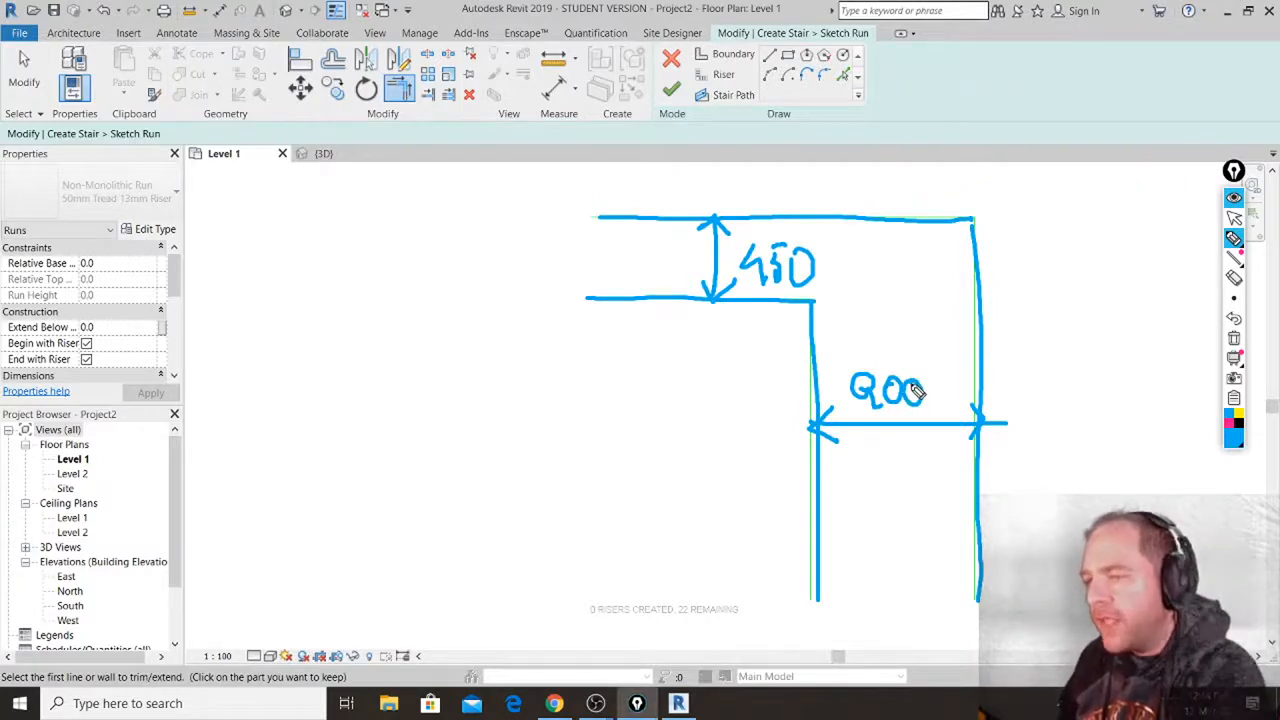
pyautogui.click(1236, 339)
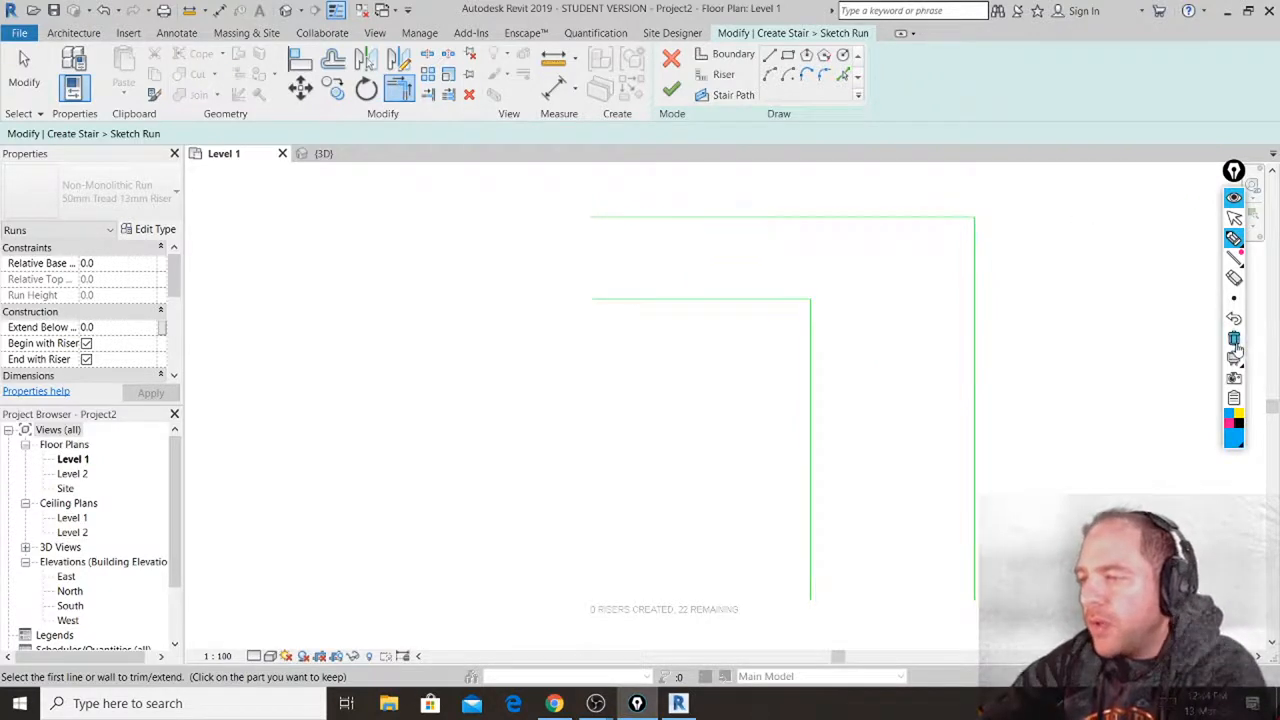
pyautogui.click(1234, 217)
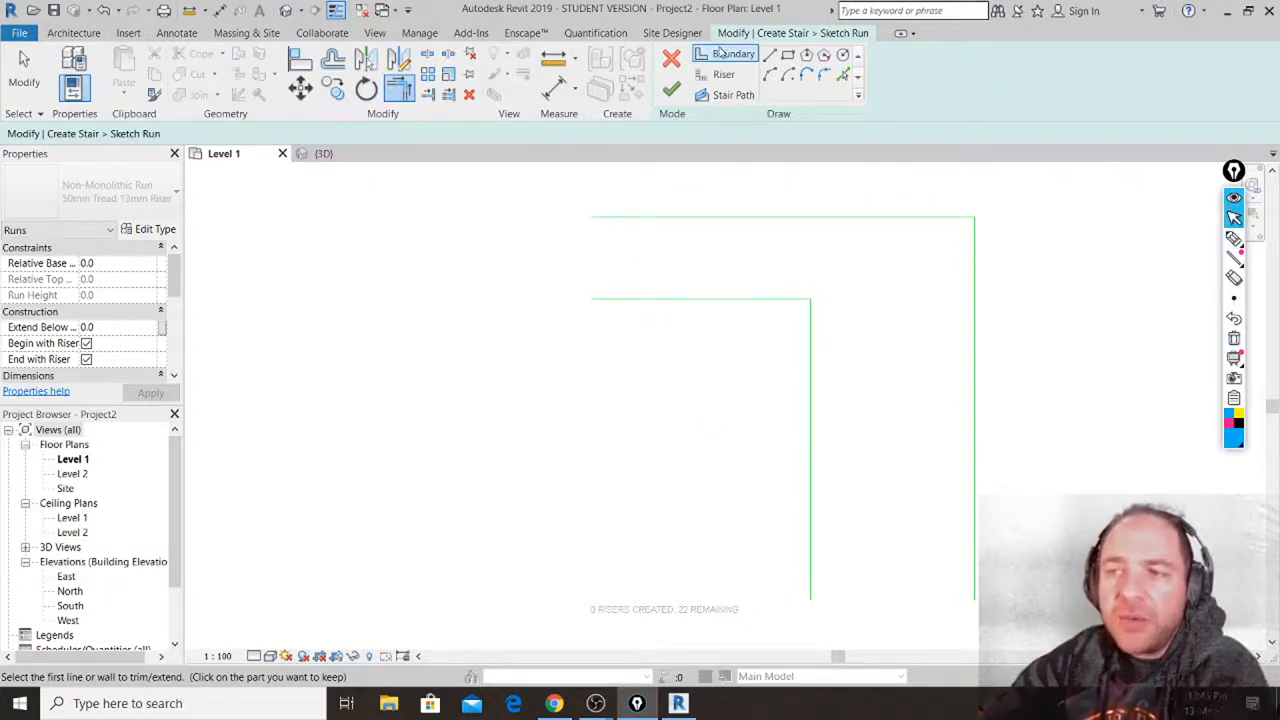
# Draw the first riser line across the open left end of the horizontal leg, joining the outer and inner boundary endpoints.
pyautogui.click(724, 78)
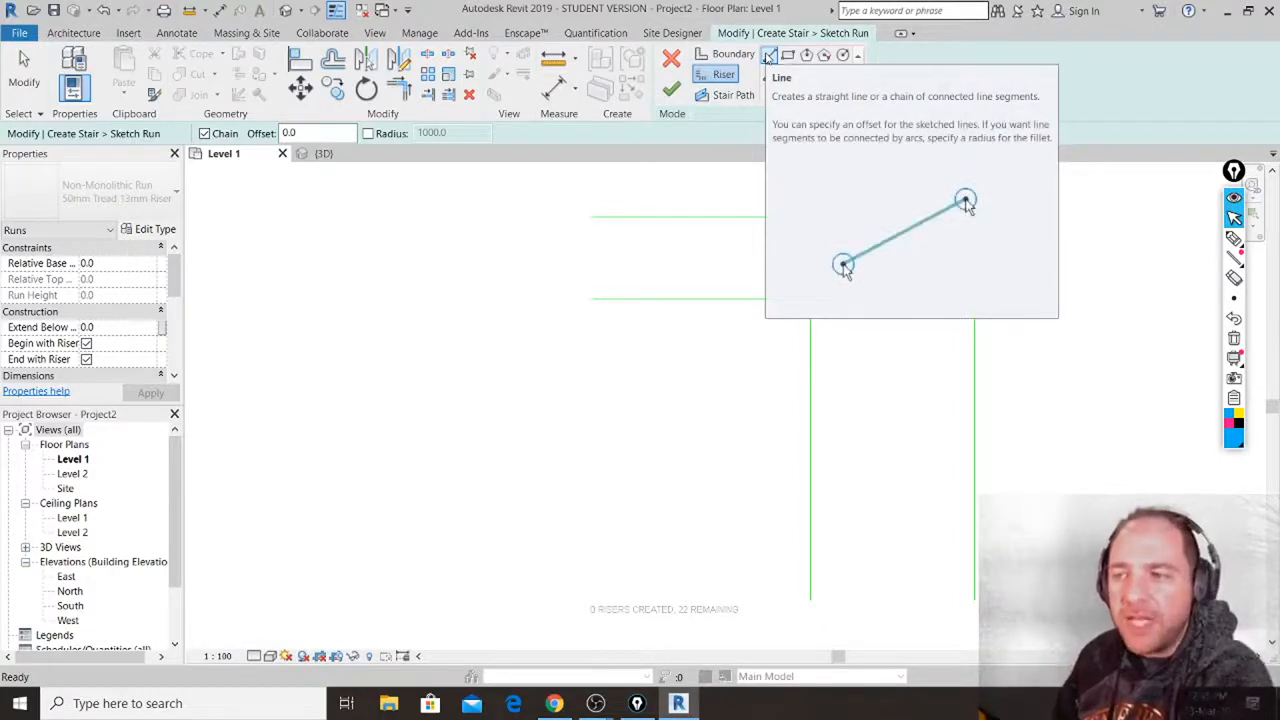
pyautogui.click(769, 56)
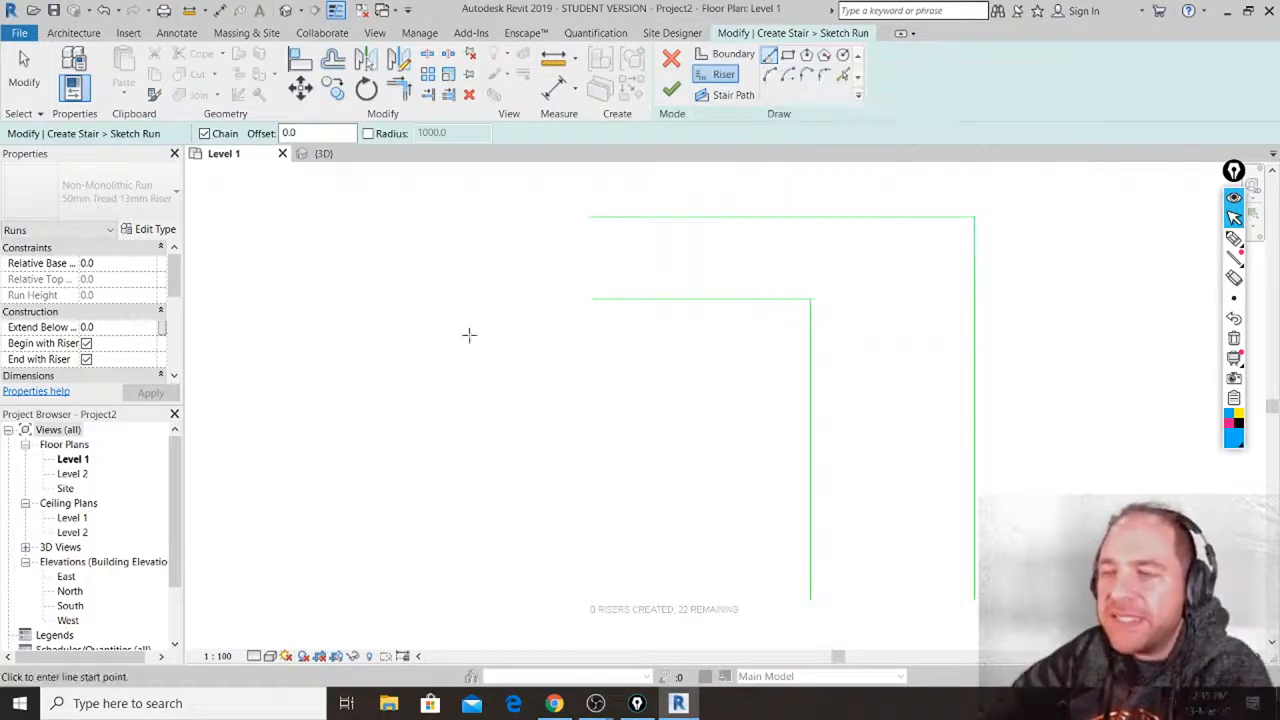
pyautogui.click(591, 217)
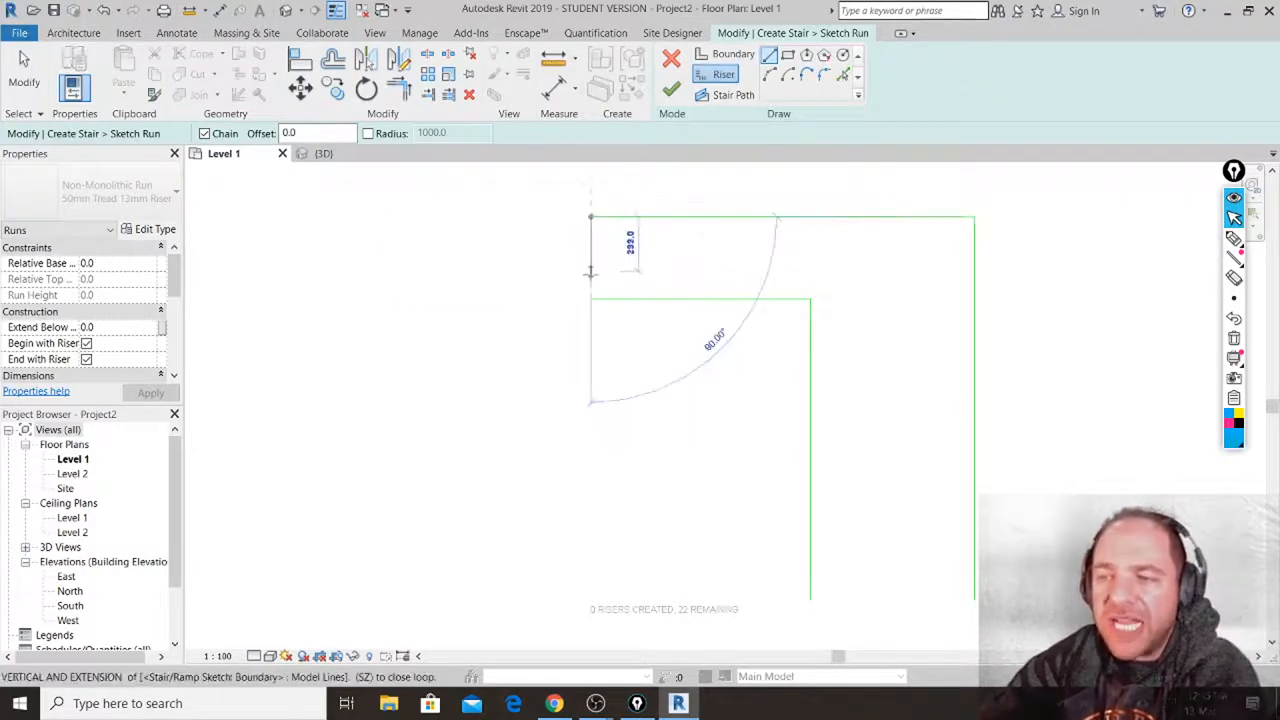
pyautogui.click(591, 298)
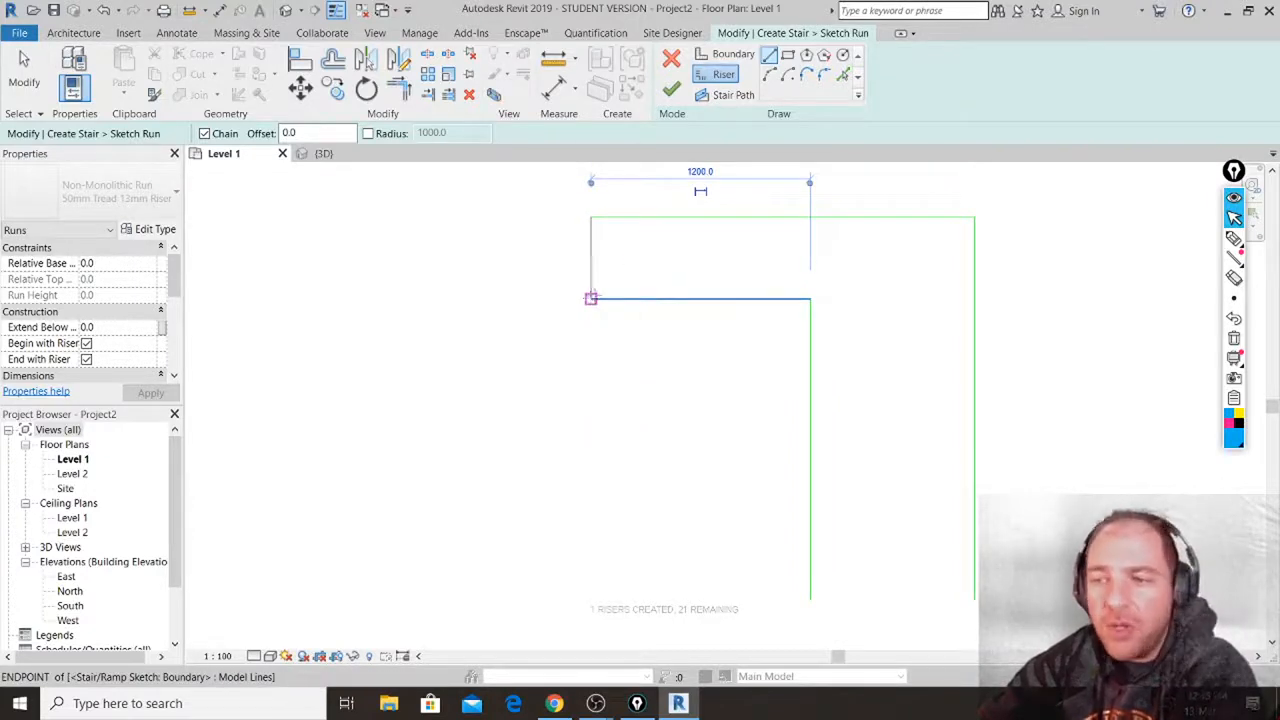
pyautogui.press('Escape')
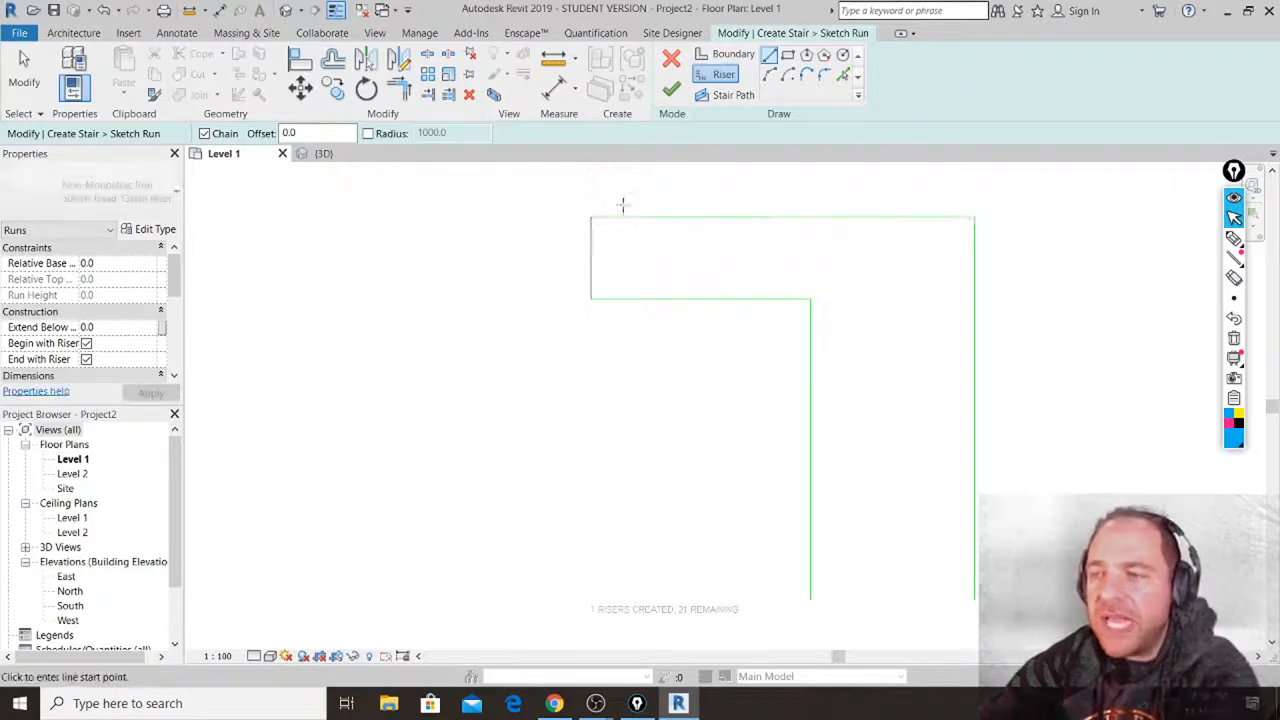
# Draw two trial risers beside the first: one about 785 mm long crossing both boundaries, one about 292 mm long ending between them.
pyautogui.click(624, 190)
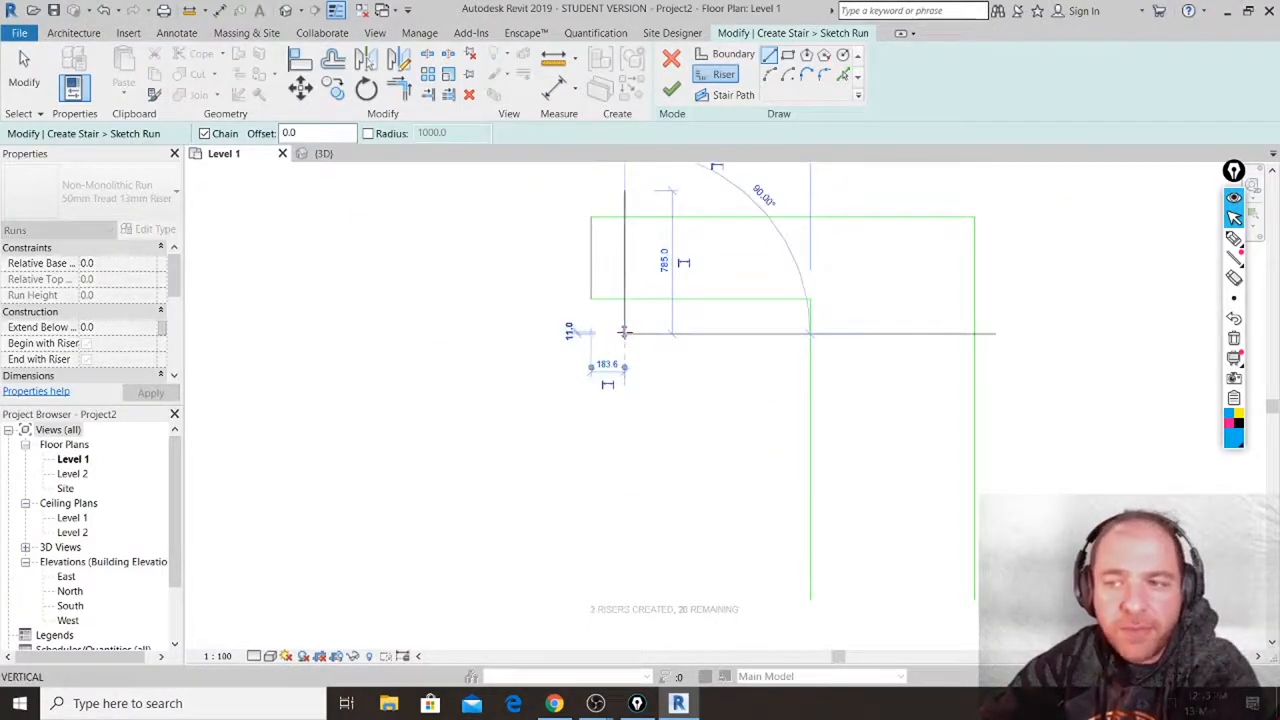
pyautogui.click(624, 333)
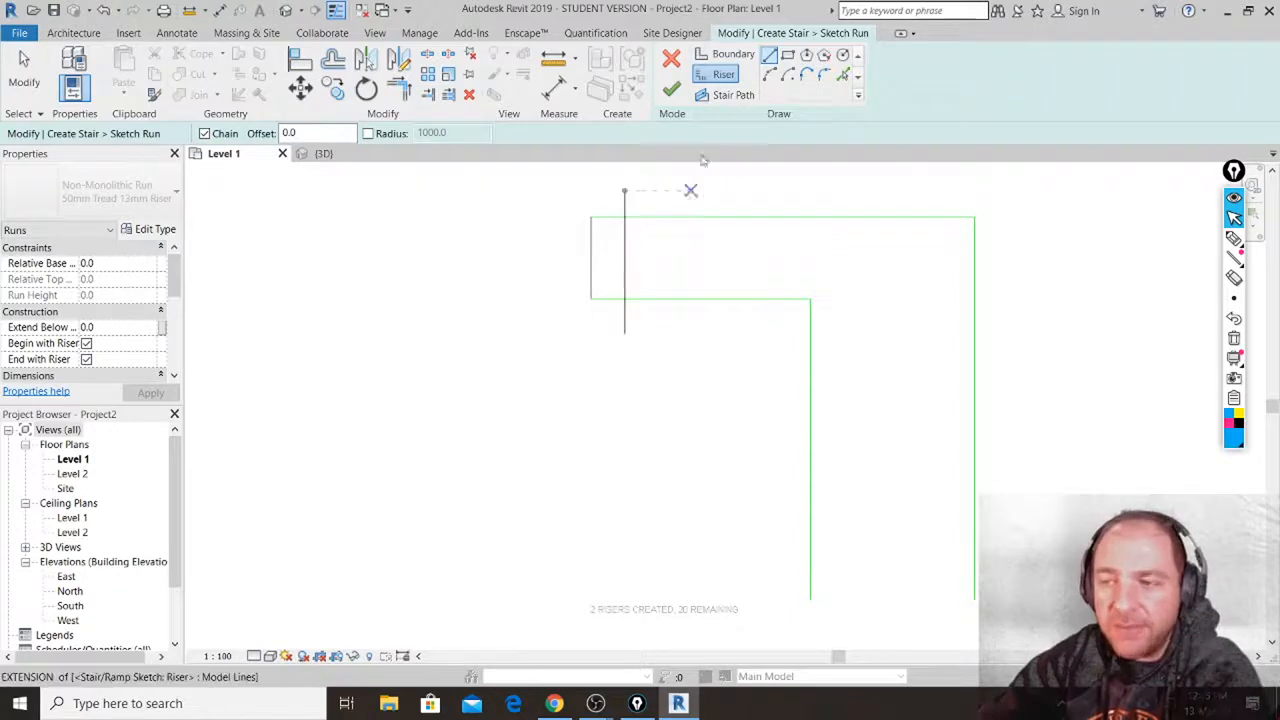
pyautogui.click(657, 190)
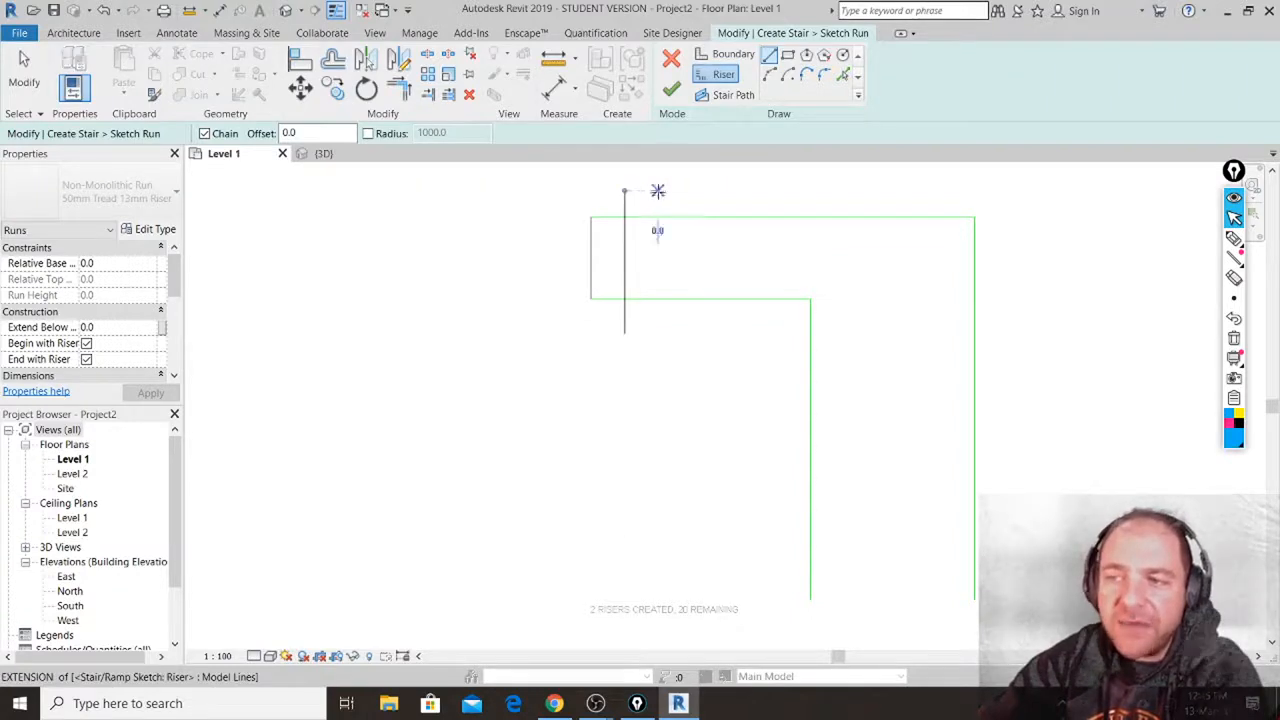
pyautogui.click(658, 243)
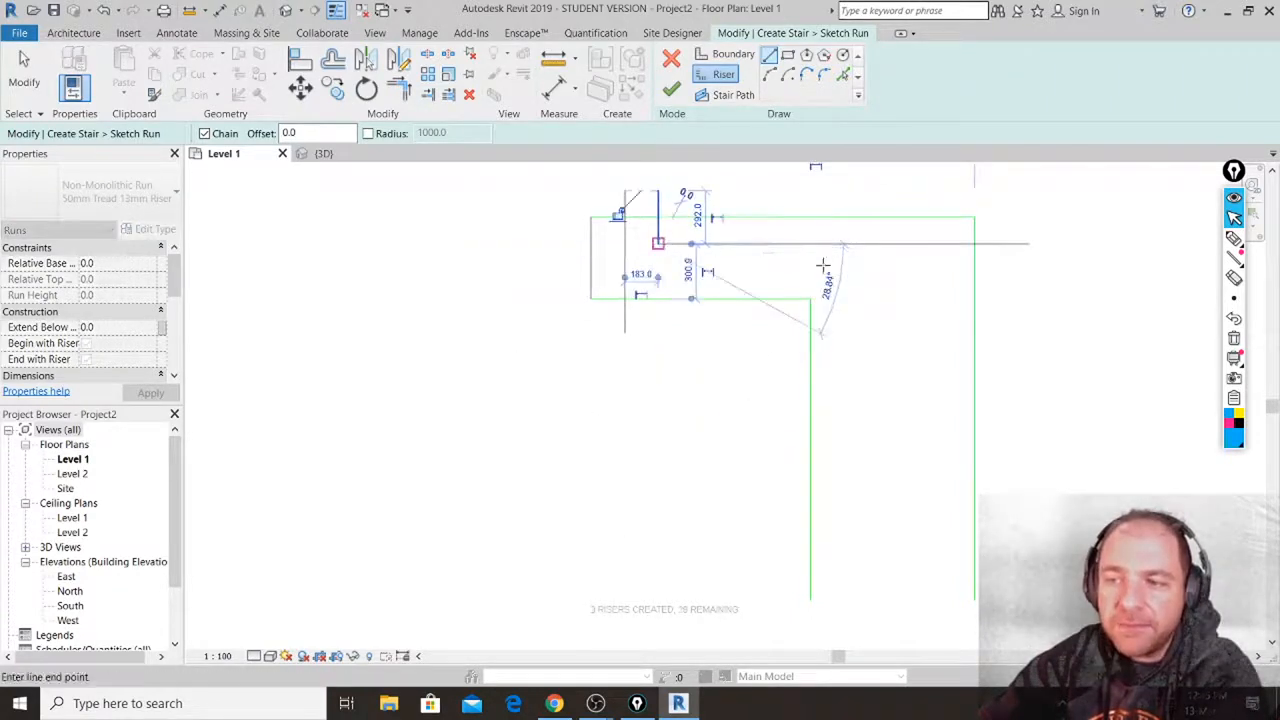
pyautogui.press('Escape')
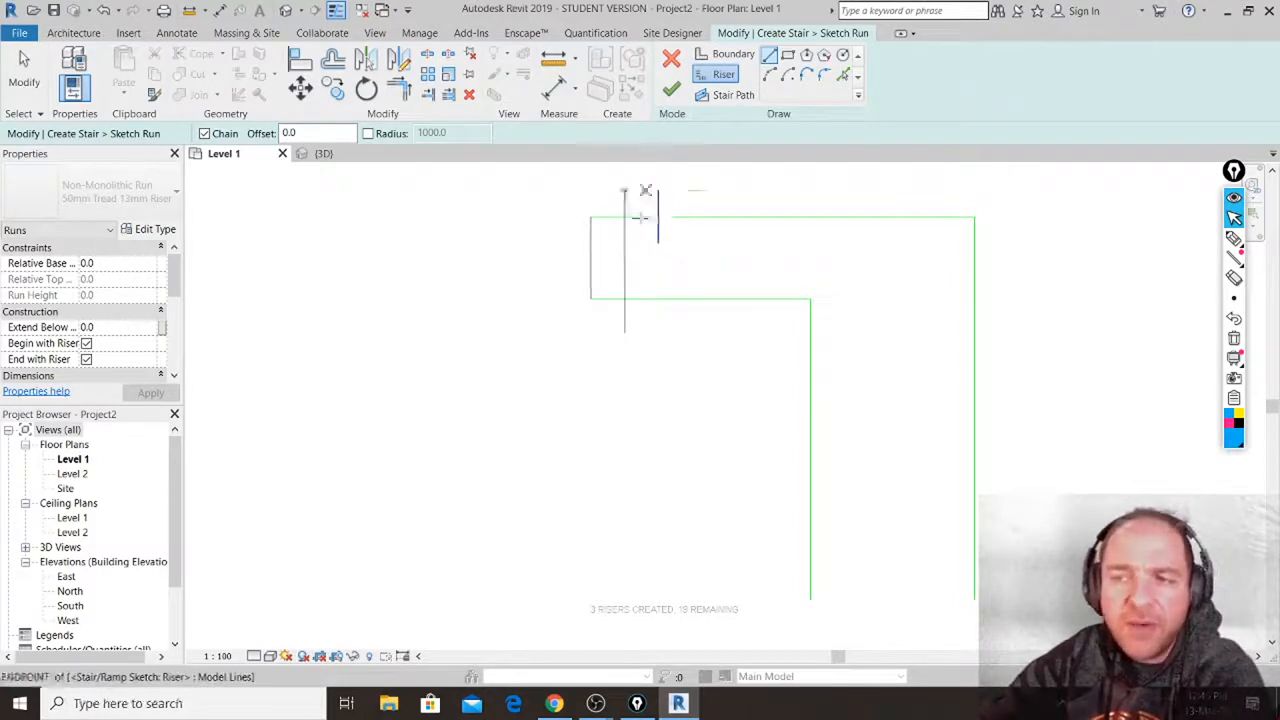
pyautogui.press('Escape')
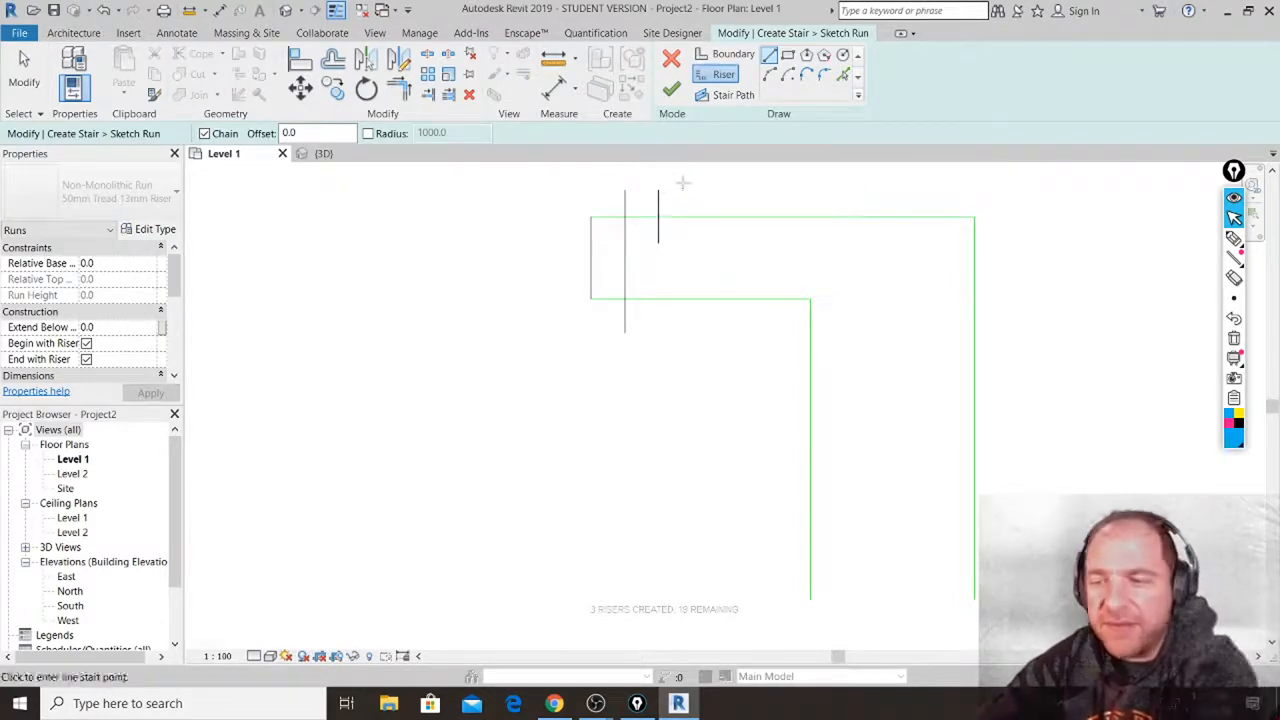
pyautogui.press('Escape')
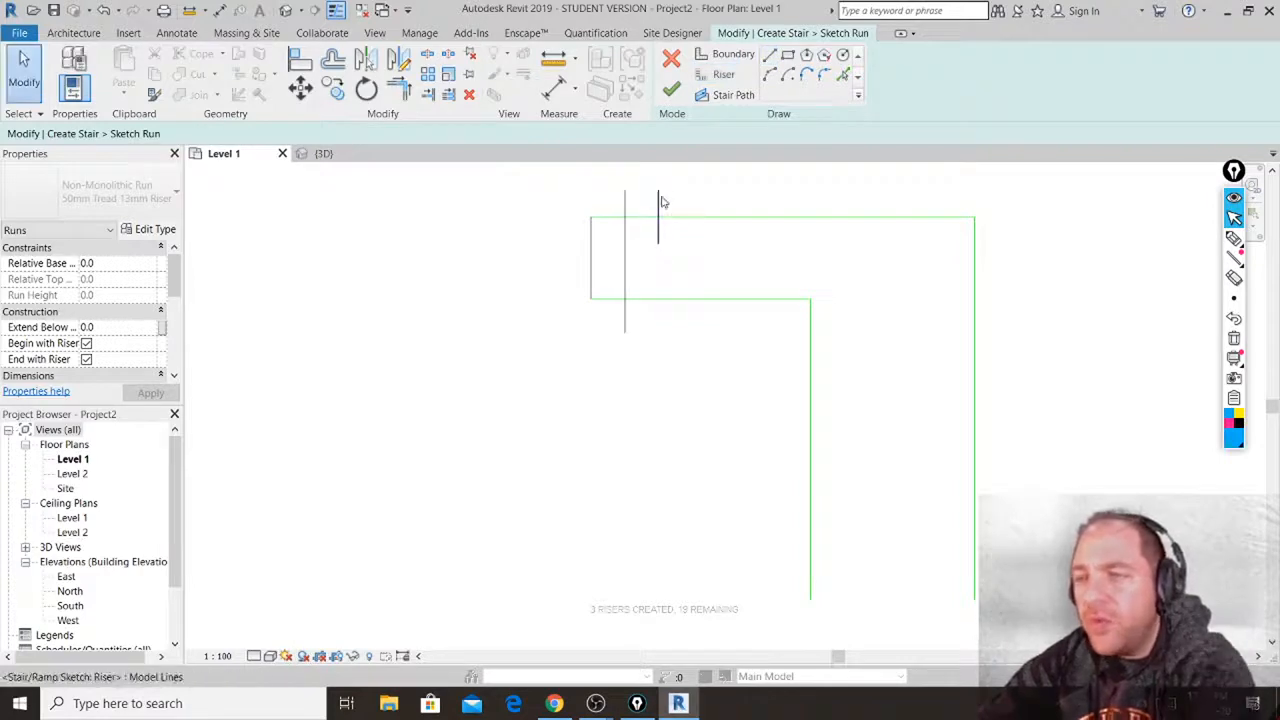
# Delete the two trial riser lines, the short one and the overlong one.
pyautogui.click(660, 201)
pyautogui.press('Delete')
pyautogui.click(626, 196)
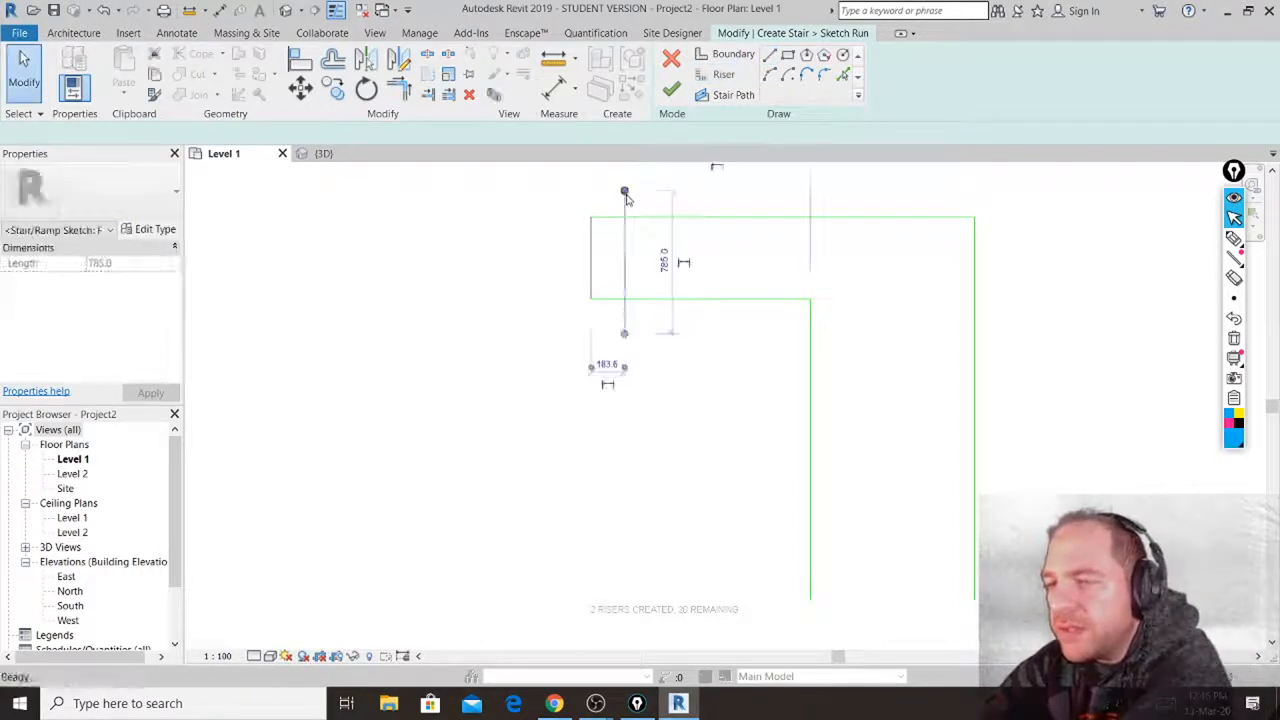
pyautogui.press('Delete')
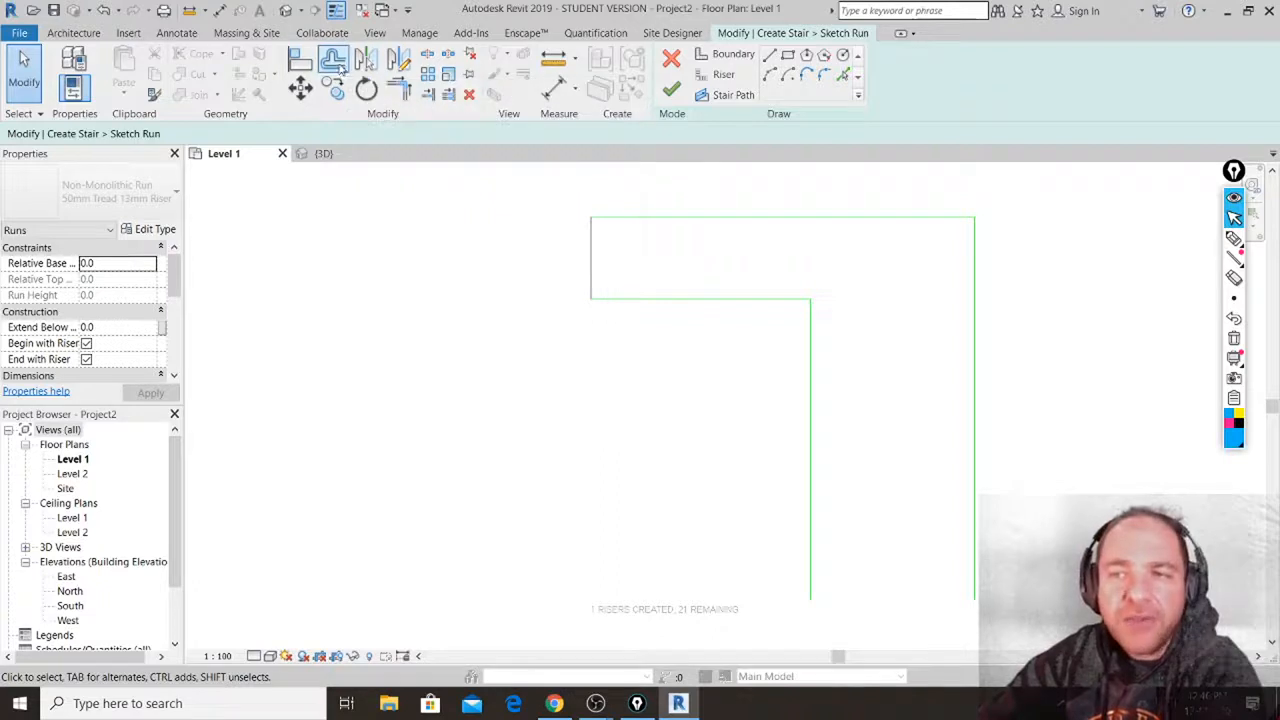
# Offset copies of the first riser to the right at 300 mm spacing until they reach the inner corner.
pyautogui.click(334, 60)
pyautogui.doubleClick(380, 133)
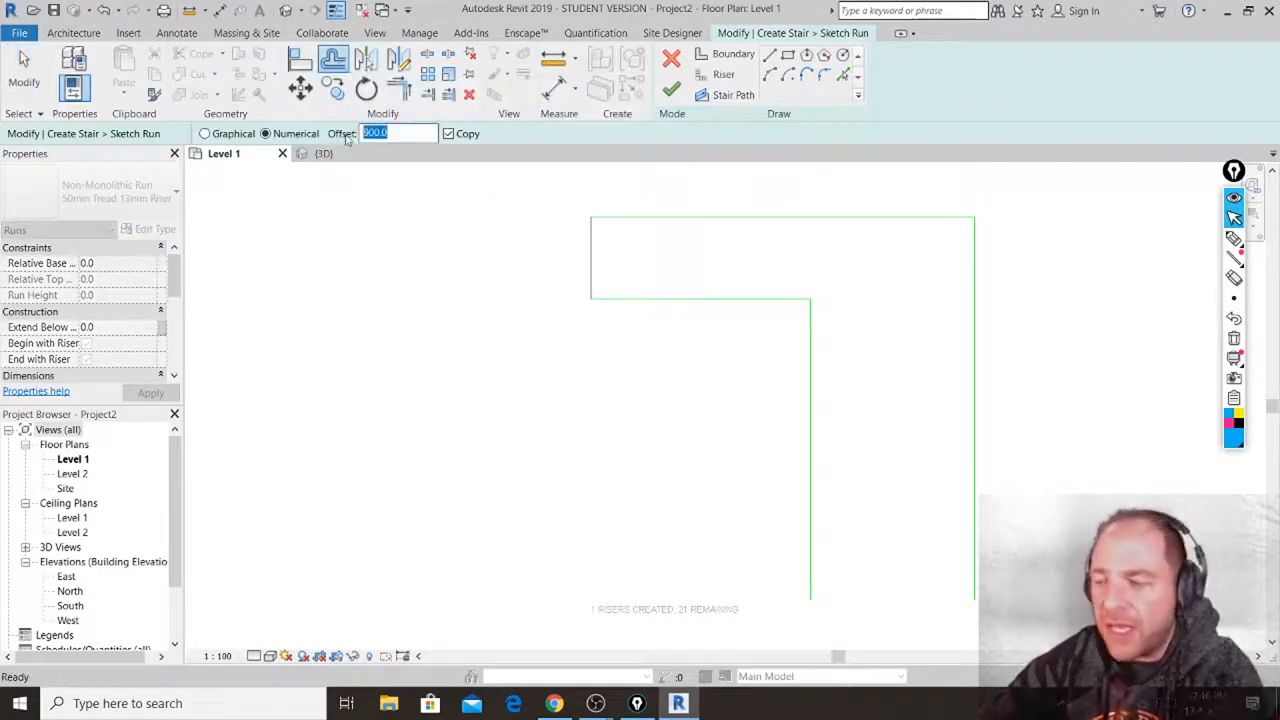
pyautogui.write('300')
pyautogui.press('Return')
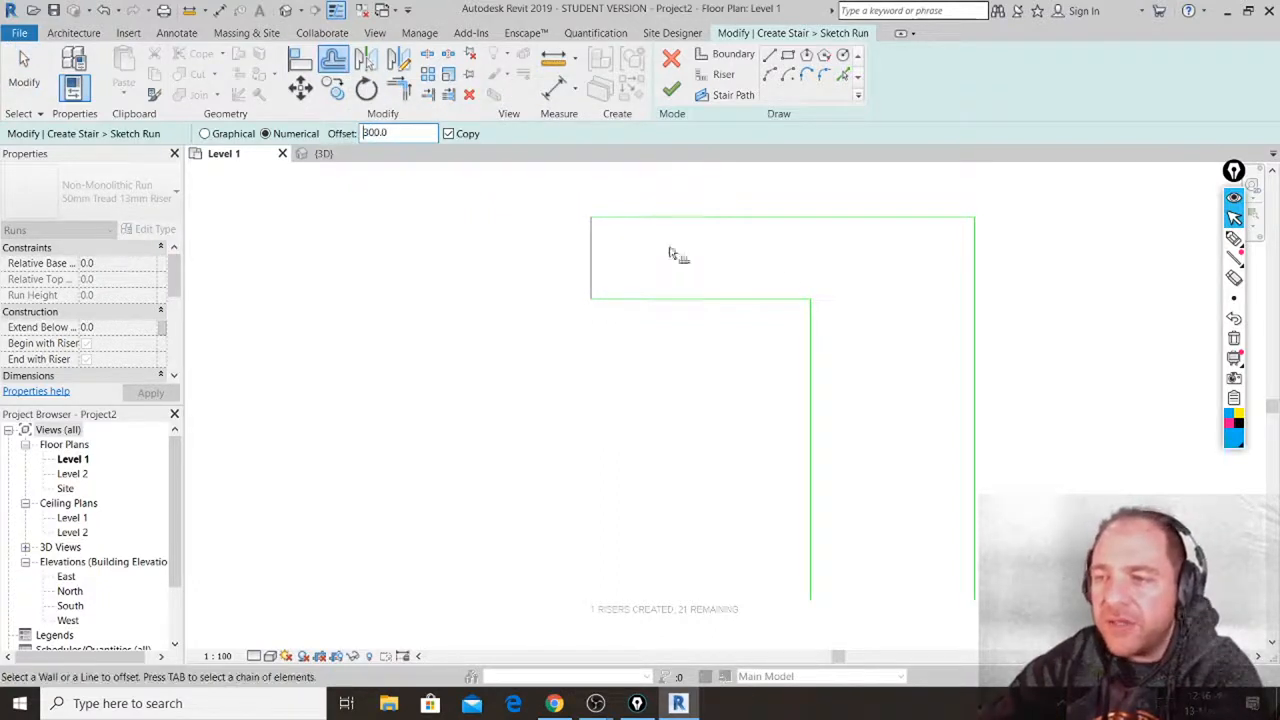
pyautogui.click(596, 270)
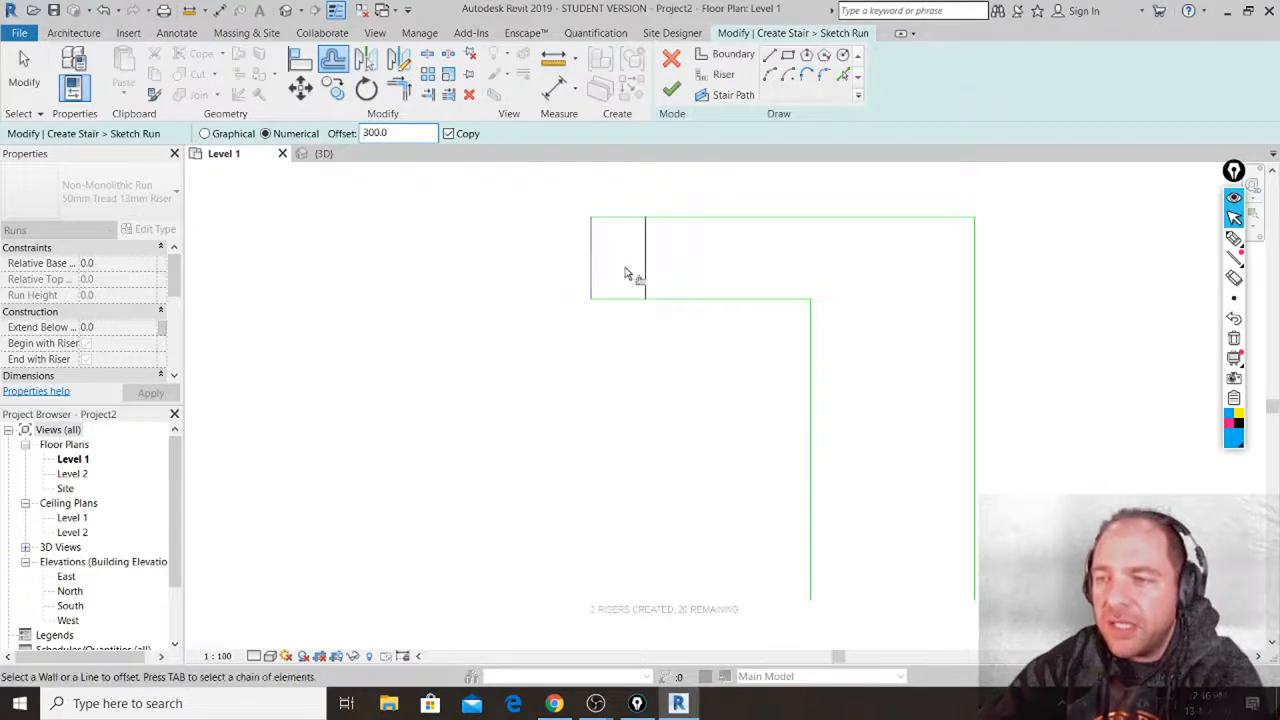
pyautogui.click(649, 265)
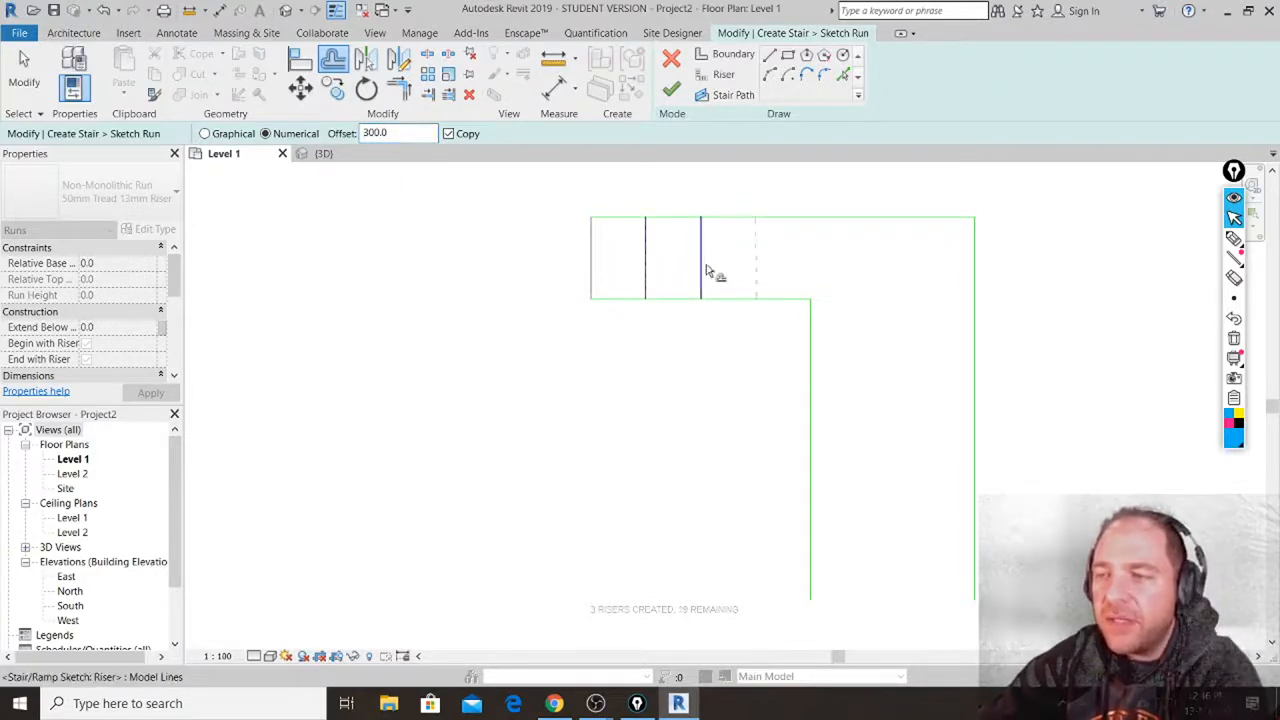
pyautogui.click(702, 268)
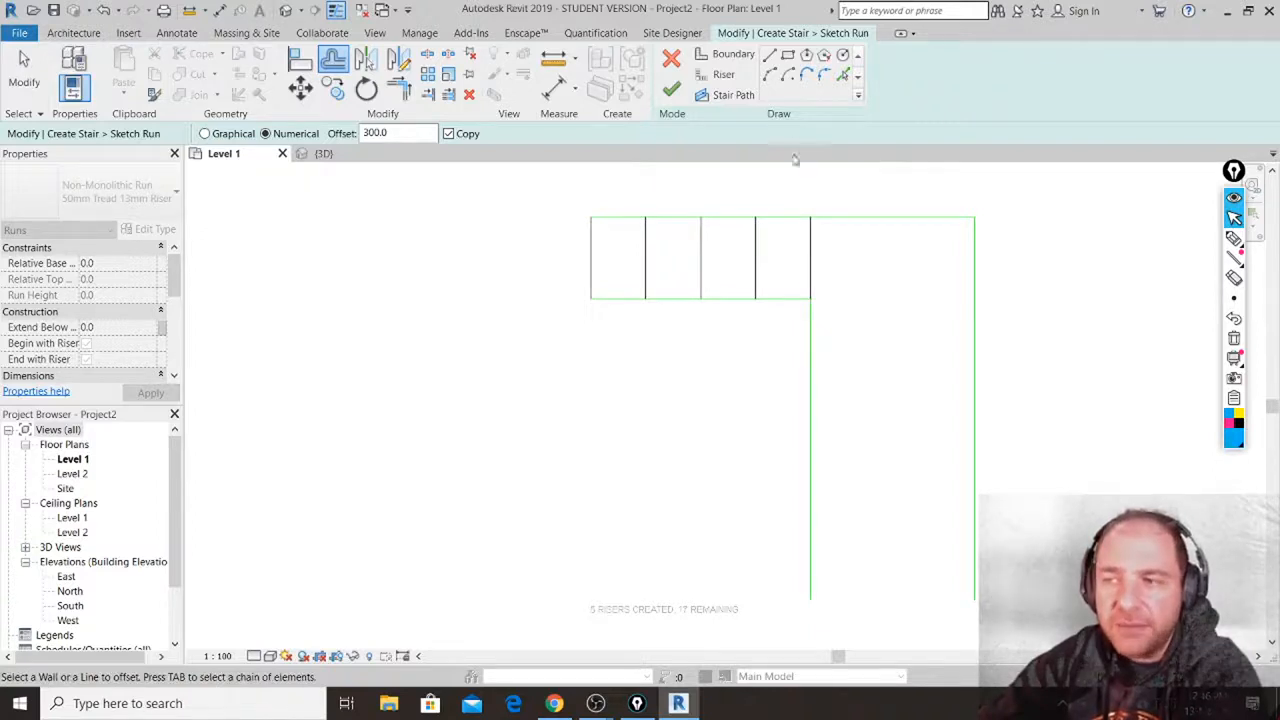
pyautogui.click(770, 56)
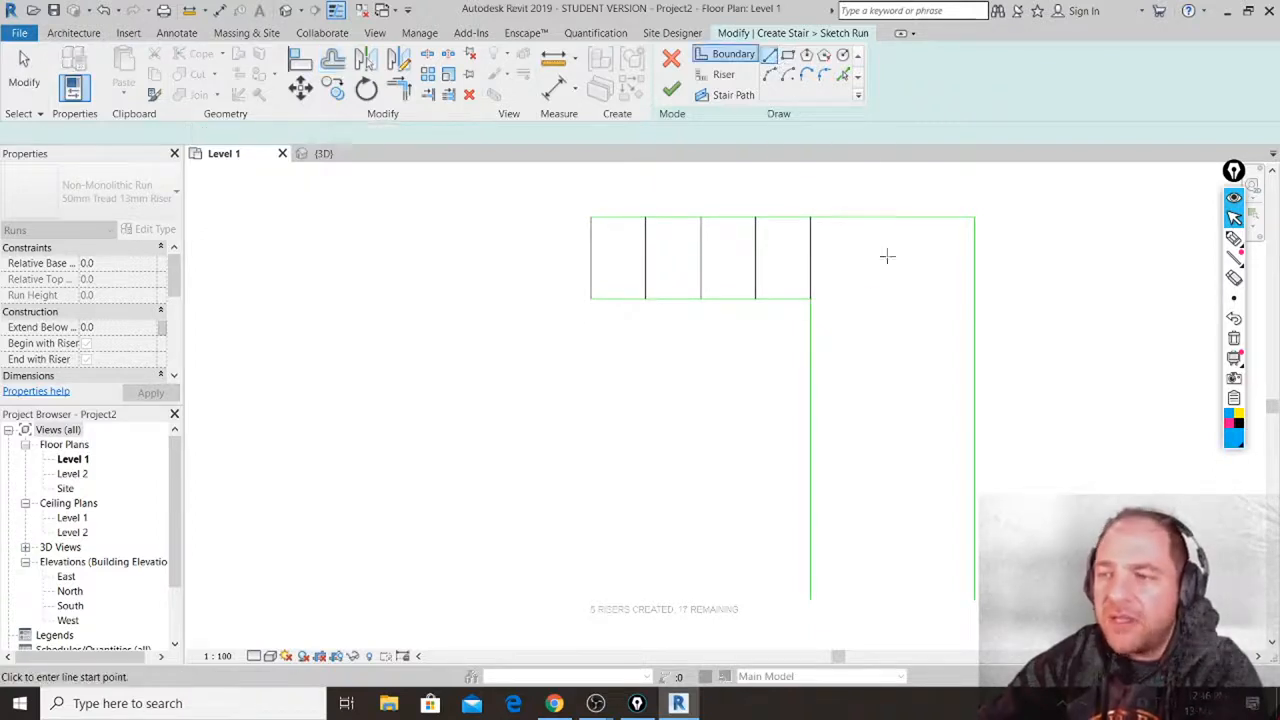
pyautogui.click(810, 298)
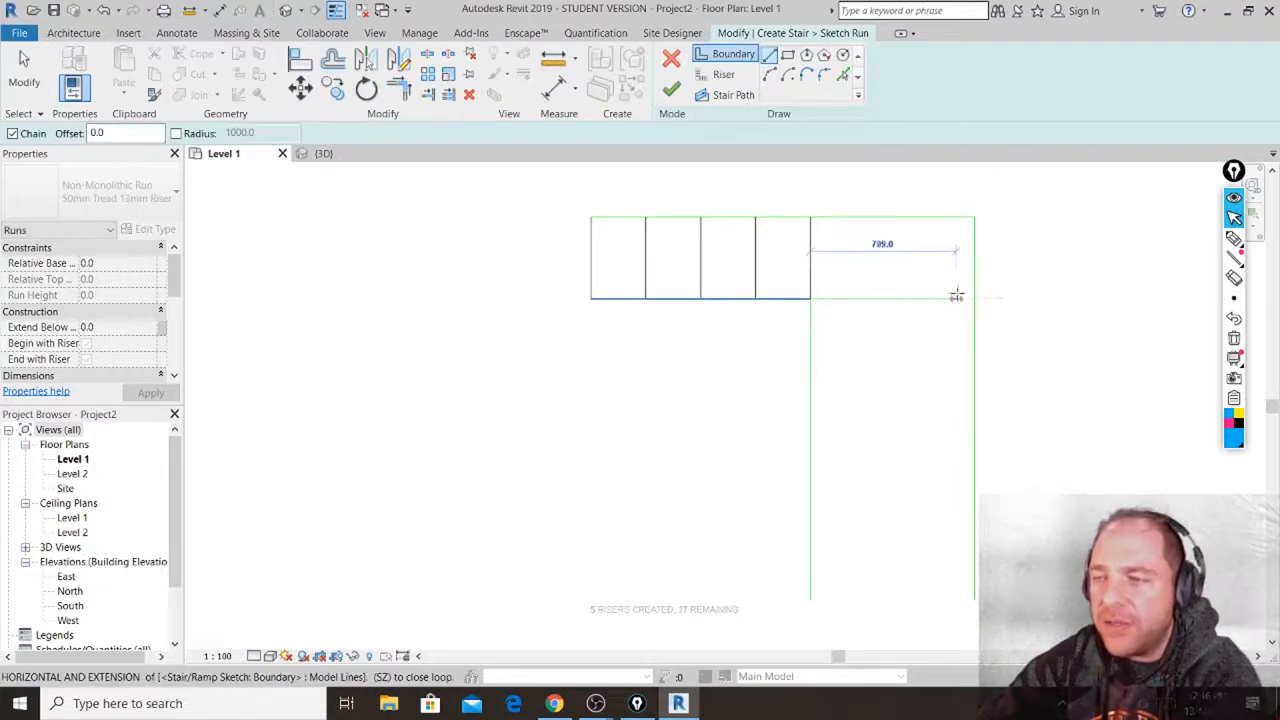
pyautogui.press('Escape')
pyautogui.press('Escape')
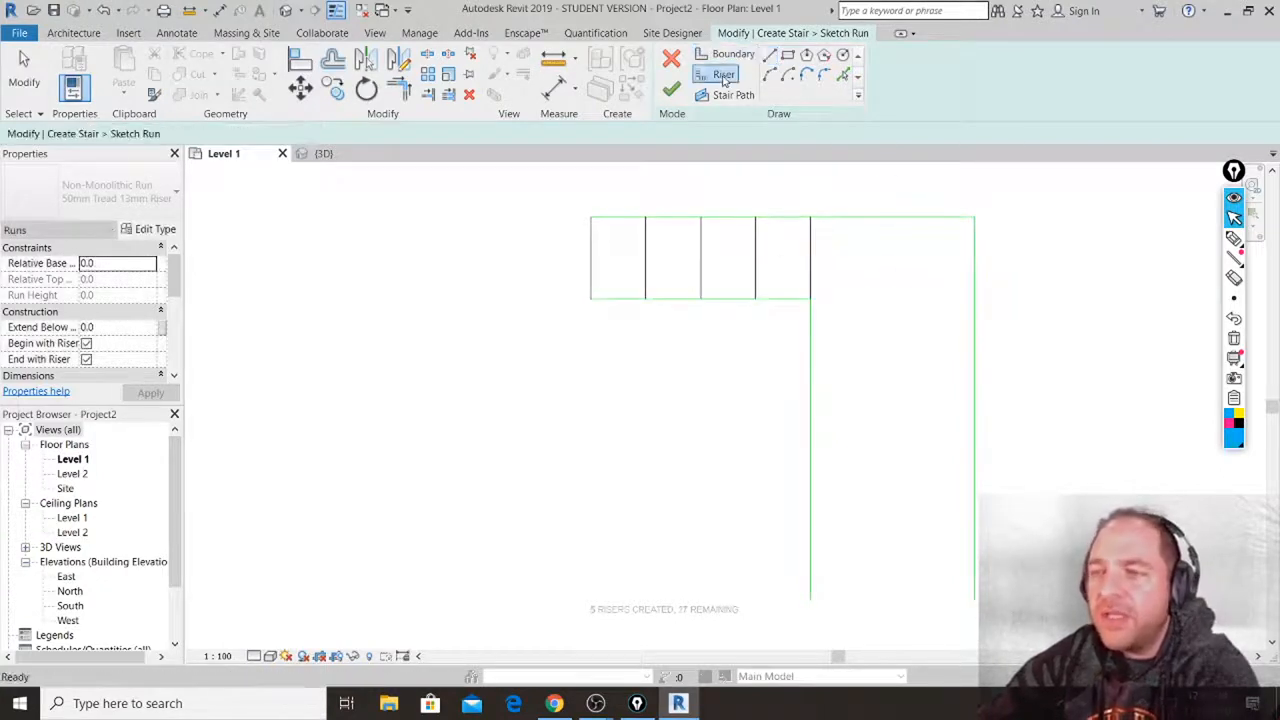
# Draw a horizontal riser across the head of the vertical leg, from the inner corner to the outer boundary.
pyautogui.click(810, 298)
pyautogui.press('Escape')
pyautogui.press('Escape')
pyautogui.scroll(-1, 885, 290)
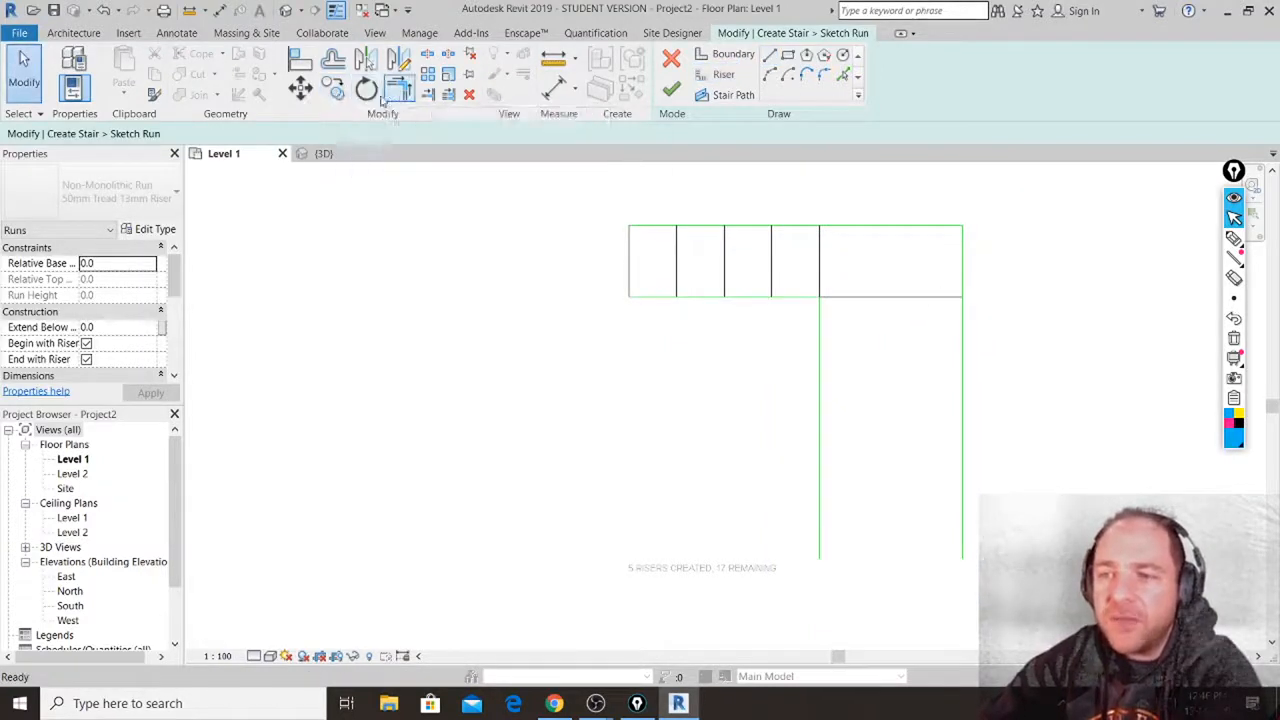
# Offset copies of the horizontal riser down the vertical leg at 300 mm spacing until one lies just beyond the boundary ends.
pyautogui.click(333, 60)
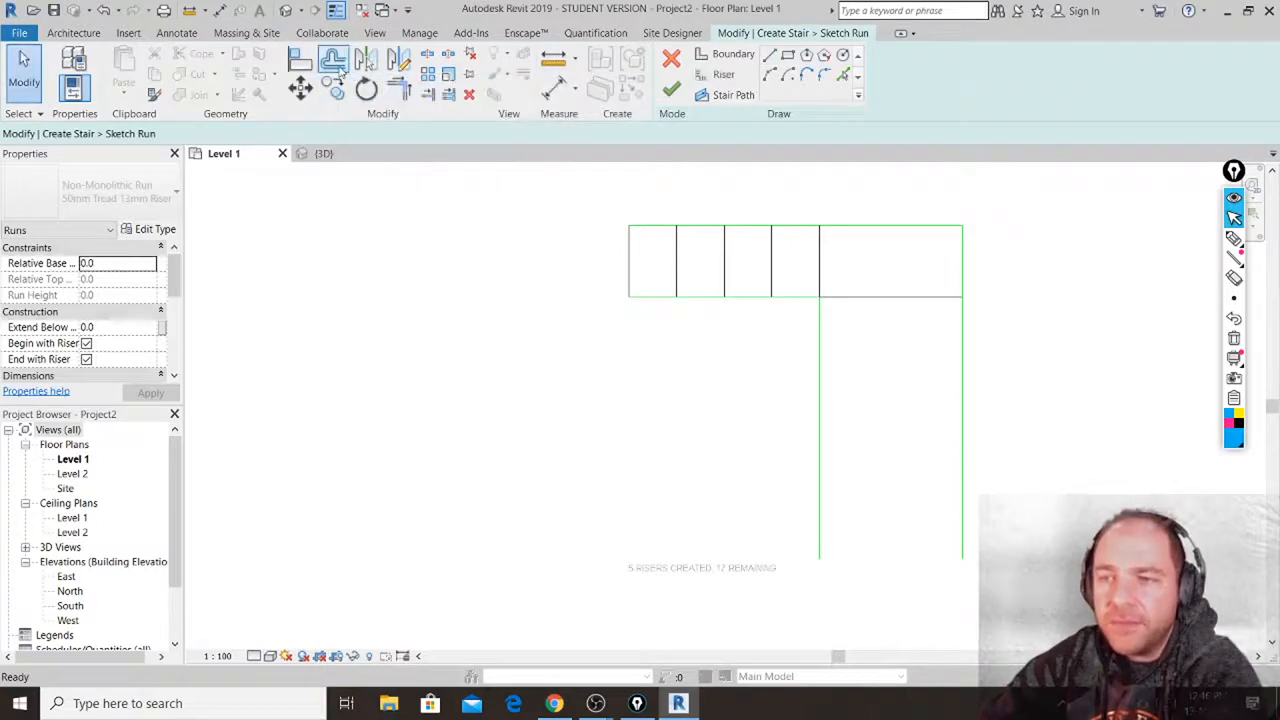
pyautogui.click(892, 302)
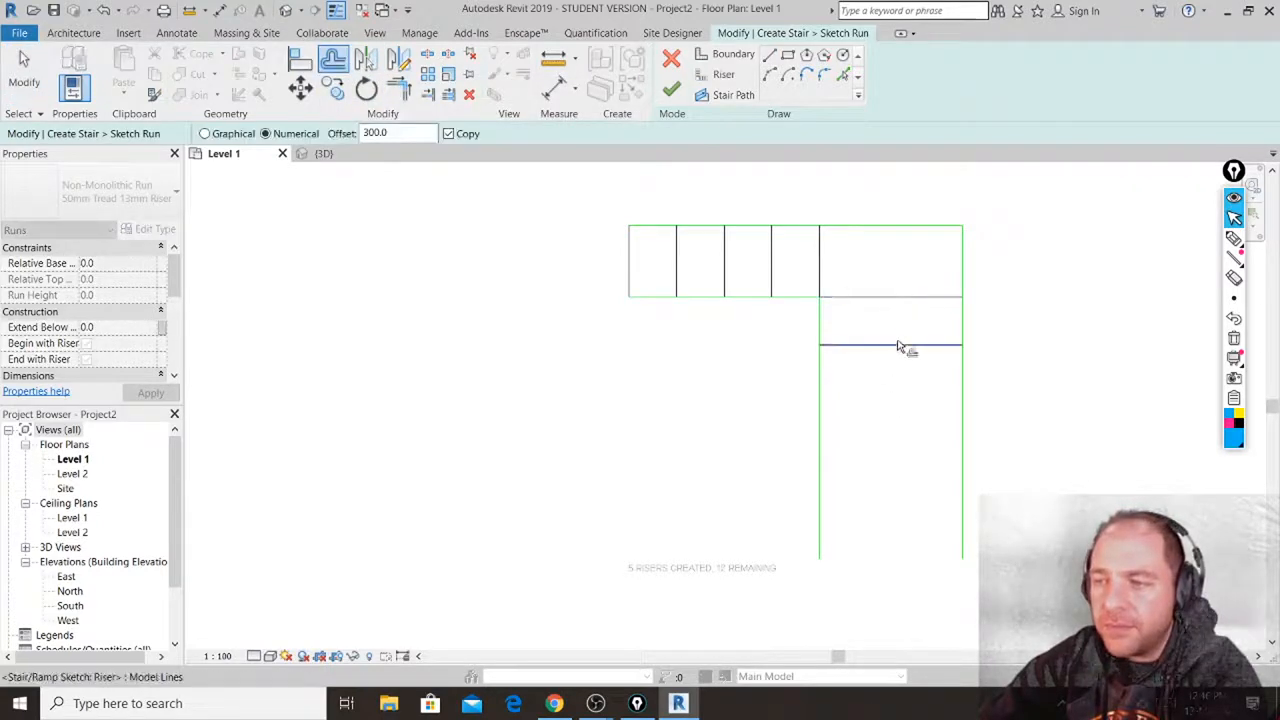
pyautogui.click(904, 354)
pyautogui.click(902, 400)
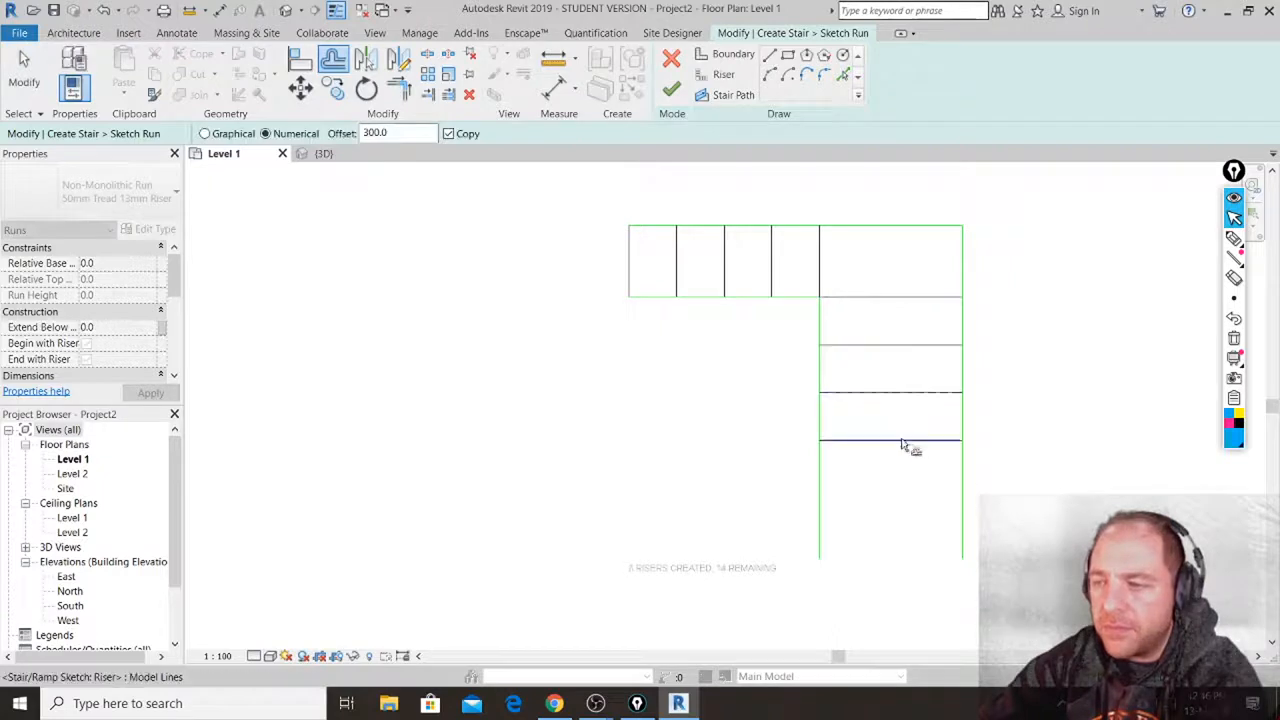
pyautogui.click(901, 455)
pyautogui.click(906, 500)
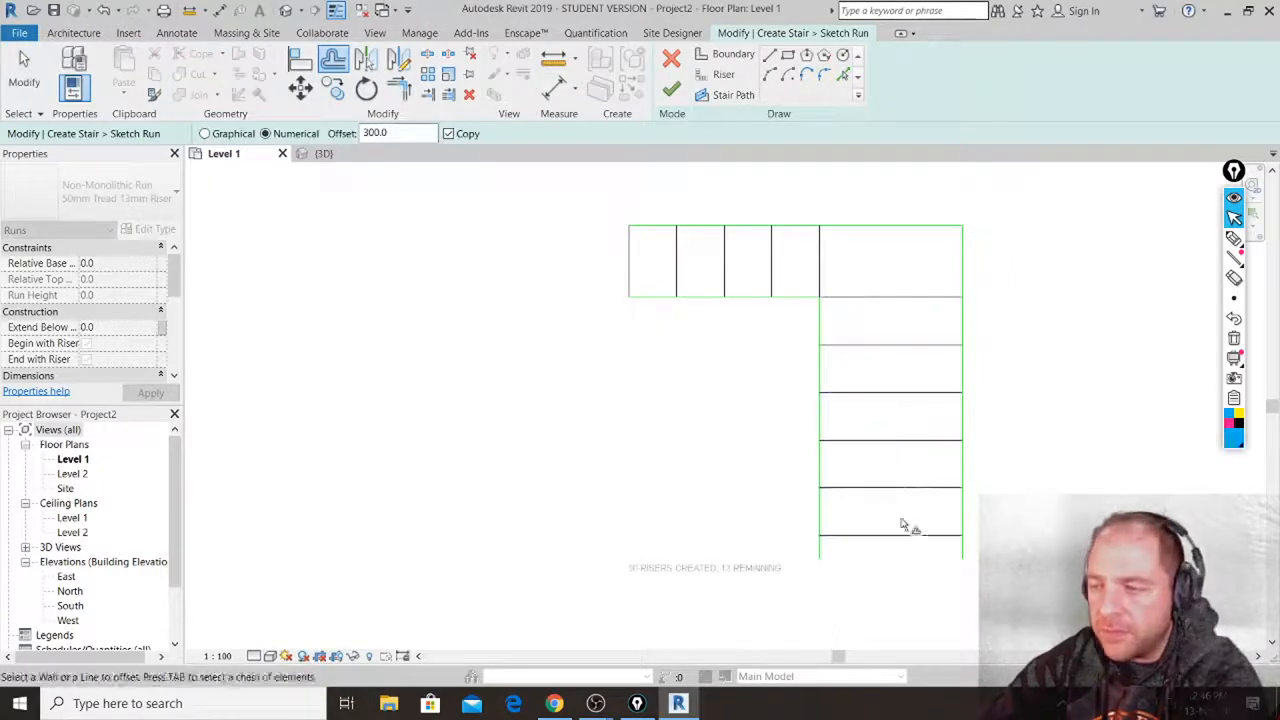
pyautogui.click(905, 543)
pyautogui.moveTo(908, 543); pyautogui.dragTo(955, 477, button='middle')
pyautogui.scroll(2, 955, 477)
pyautogui.press('Escape')
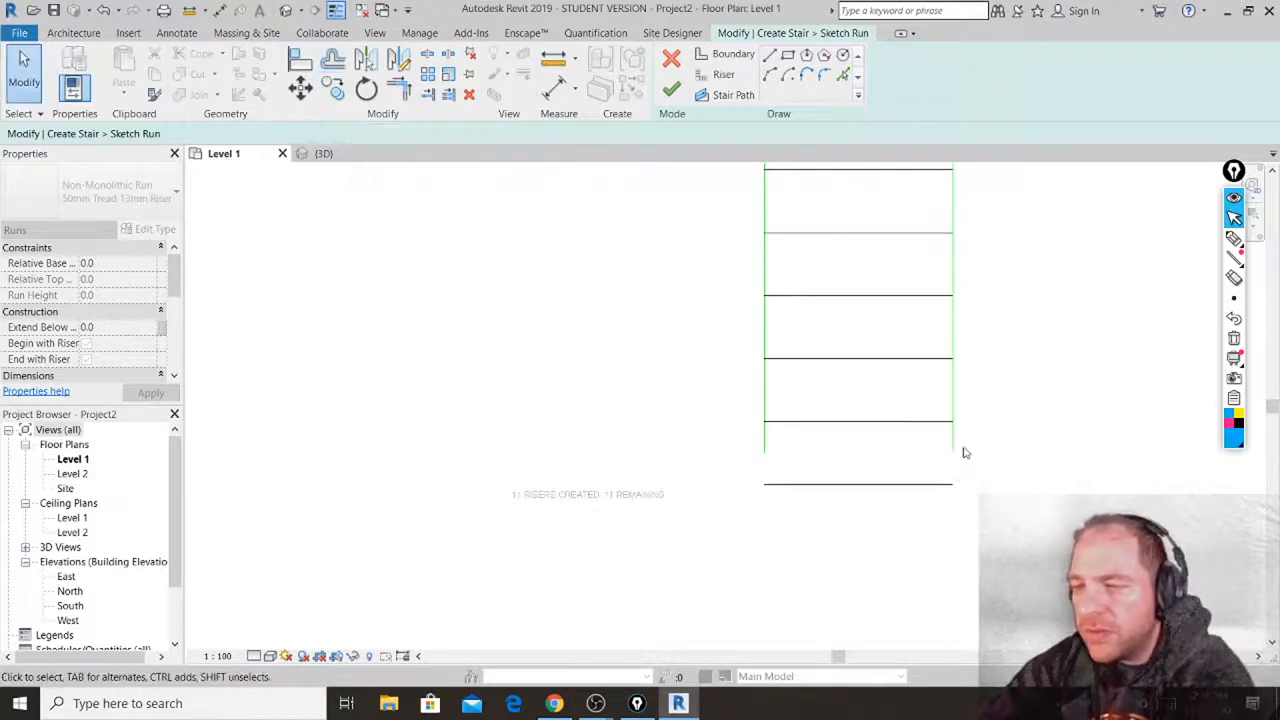
# Extend the lower ends of the vertical leg's outer and inner boundaries to meet the last riser.
pyautogui.click(955, 452)
pyautogui.moveTo(954, 452); pyautogui.dragTo(954, 483)
pyautogui.click(763, 437)
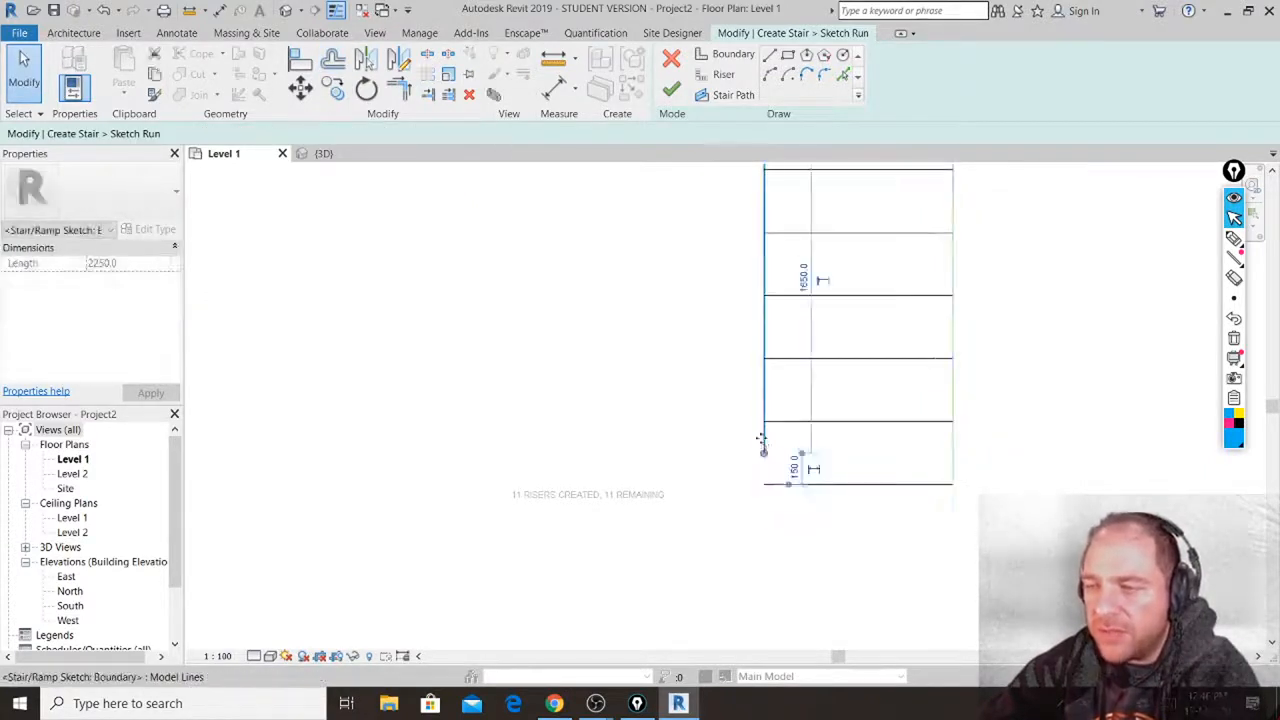
pyautogui.moveTo(765, 456); pyautogui.dragTo(763, 483)
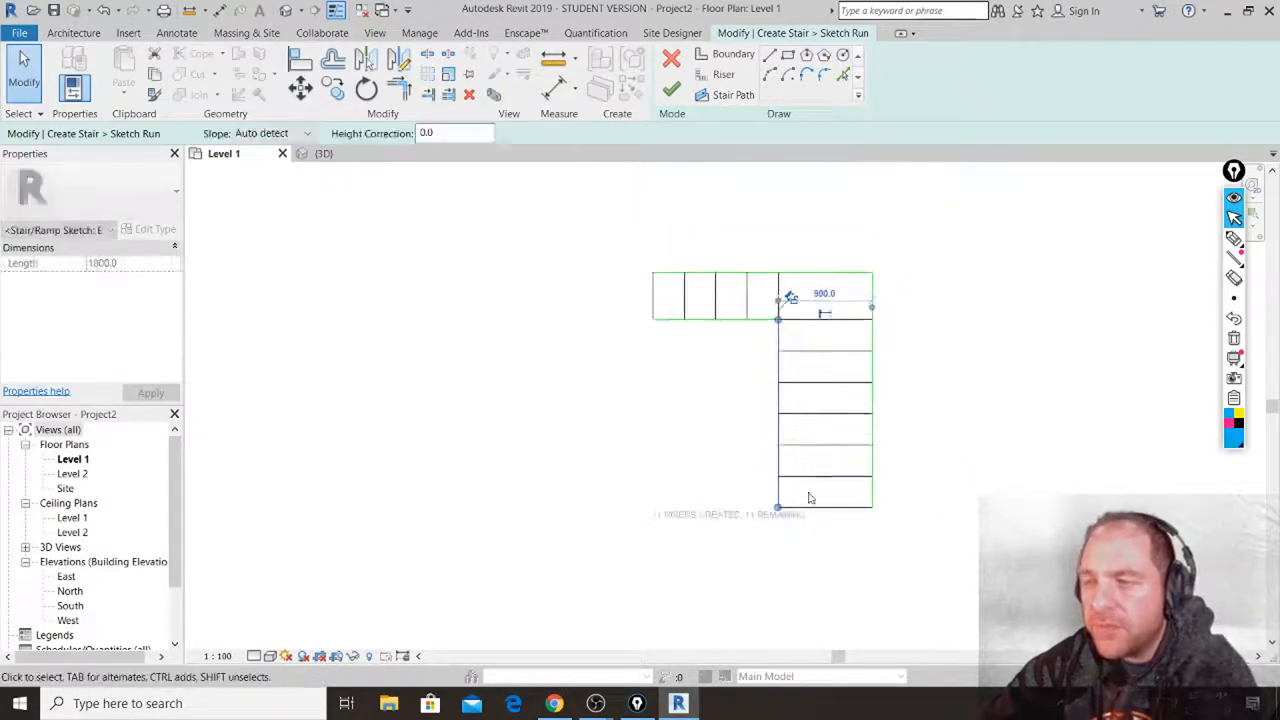
pyautogui.click(811, 495)
# Draw the stair path from the first riser's midpoint about 1684 mm along the horizontal leg and down the vertical leg to the last riser.
pyautogui.scroll(1, 829, 385)
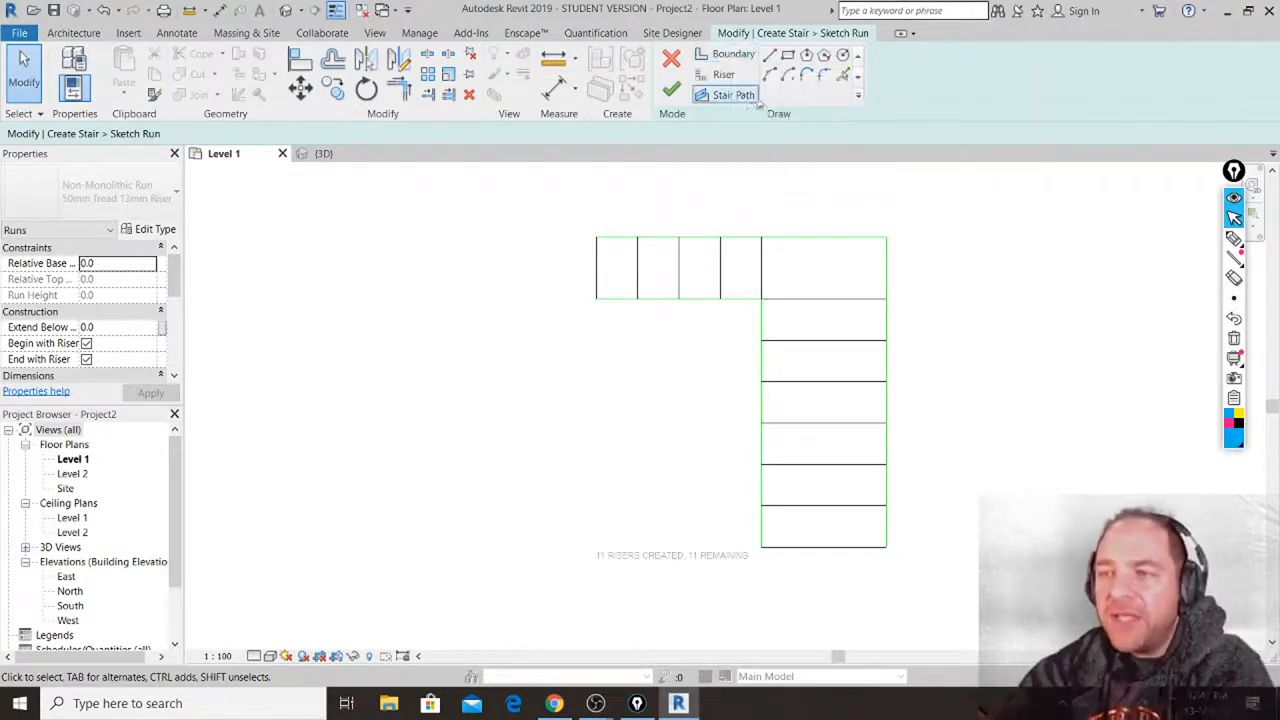
pyautogui.click(739, 96)
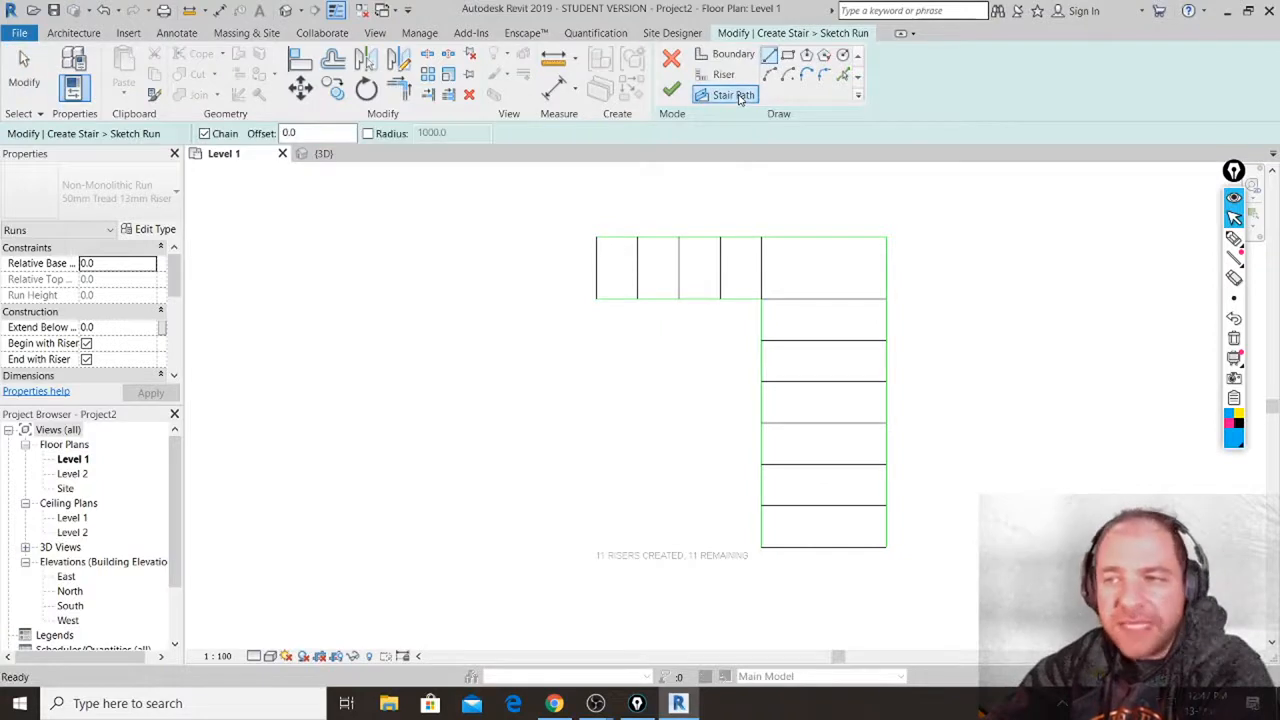
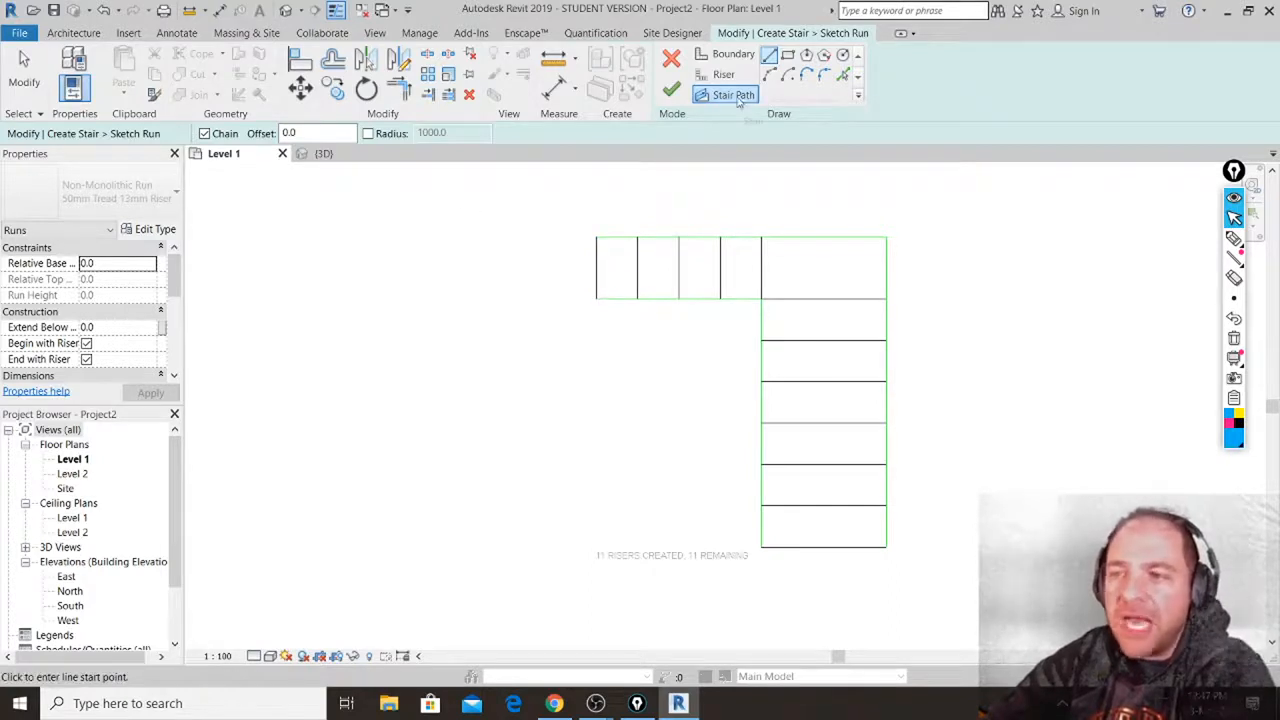
pyautogui.click(594, 268)
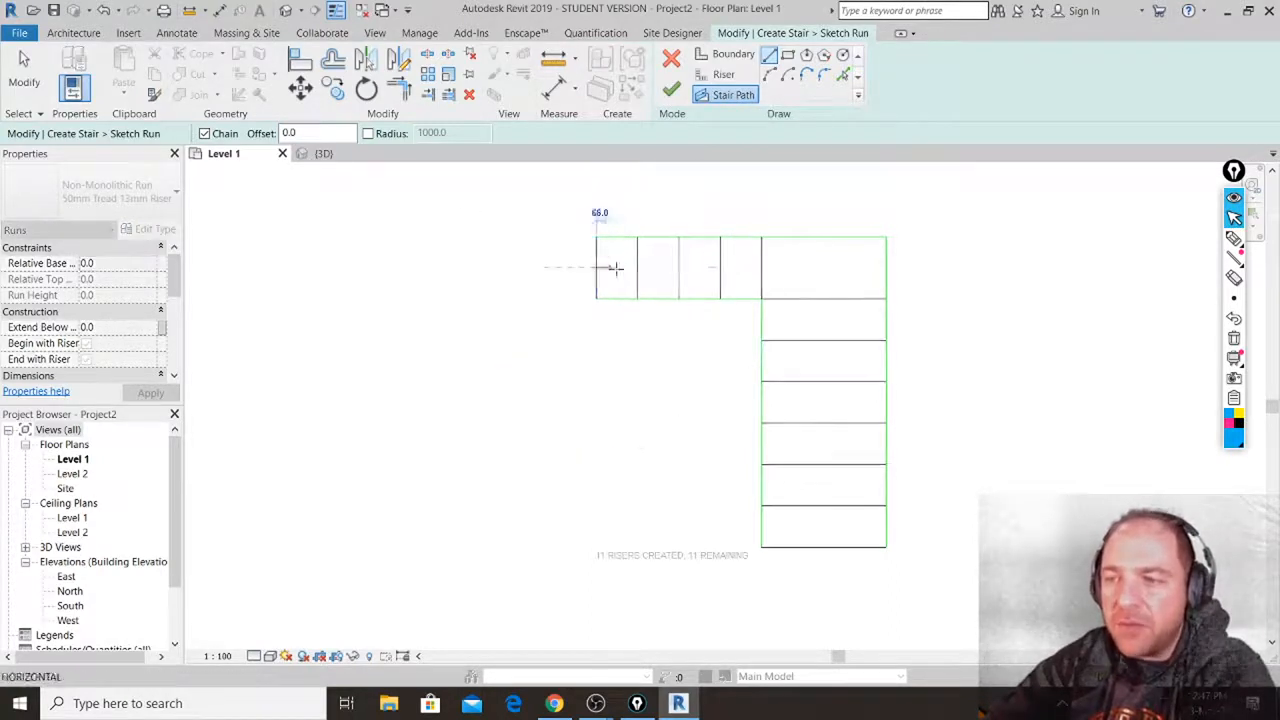
pyautogui.click(828, 268)
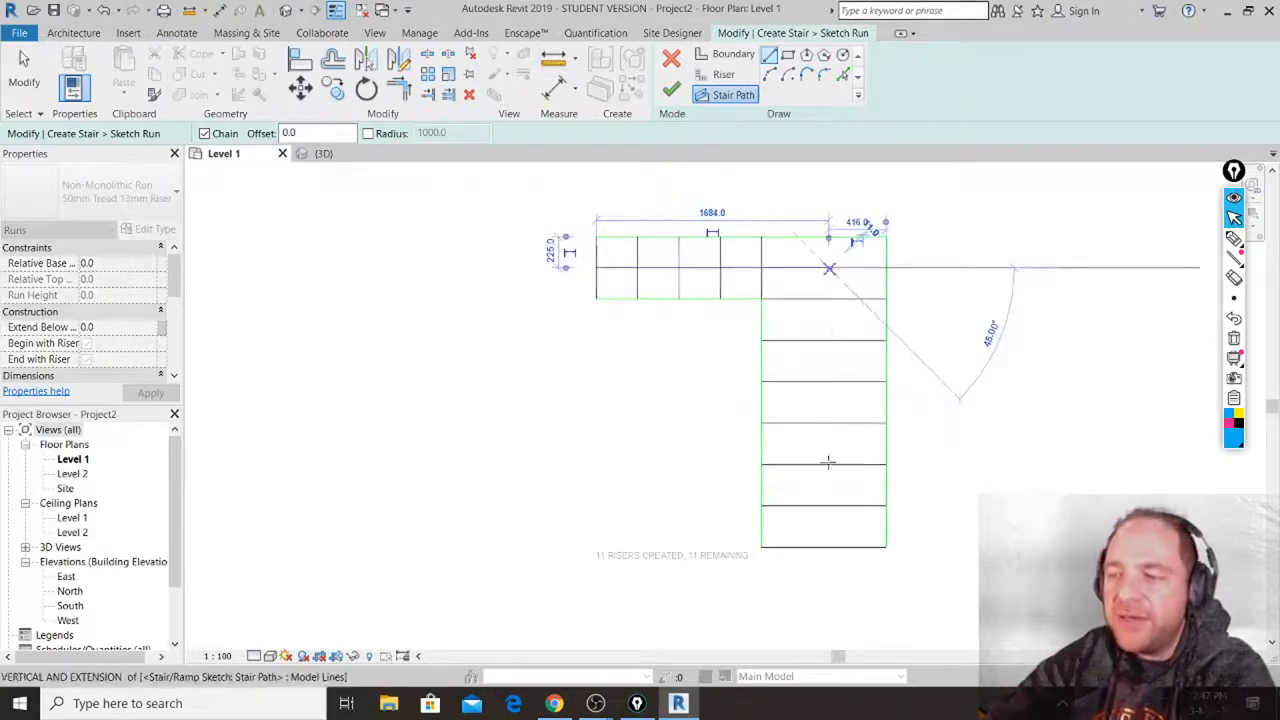
pyautogui.click(828, 546)
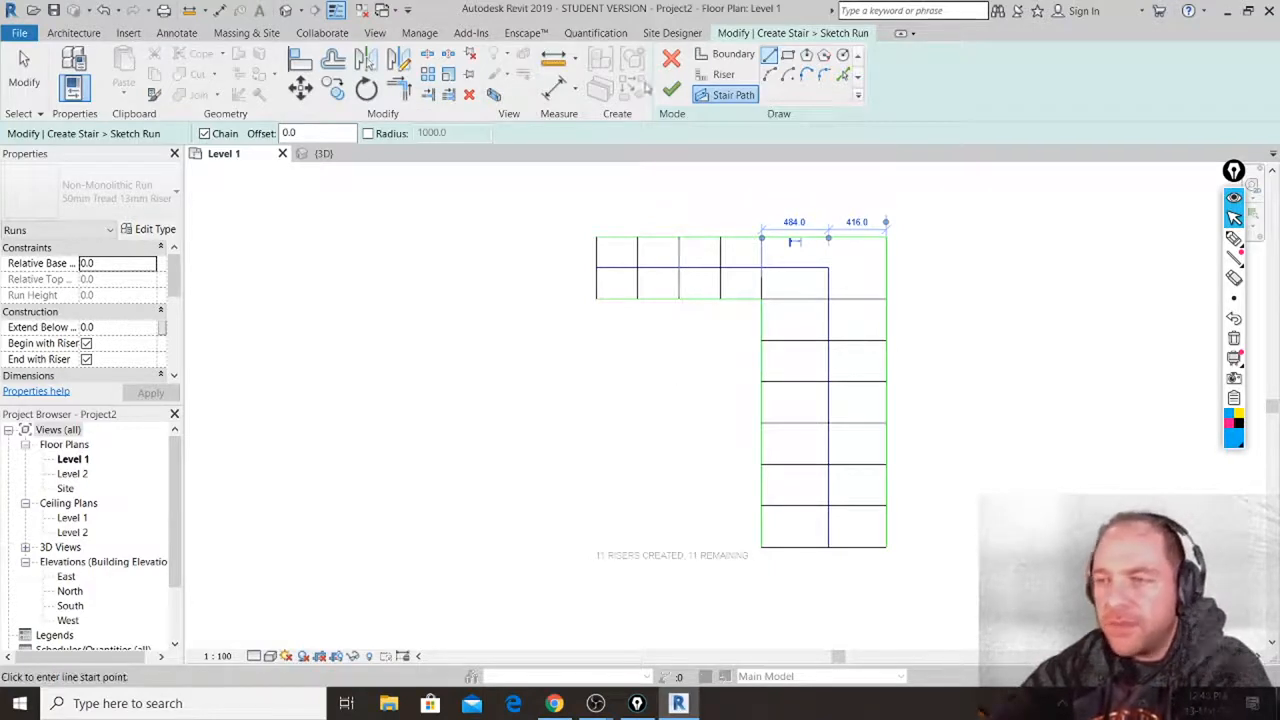
pyautogui.press('Escape')
pyautogui.press('Escape')
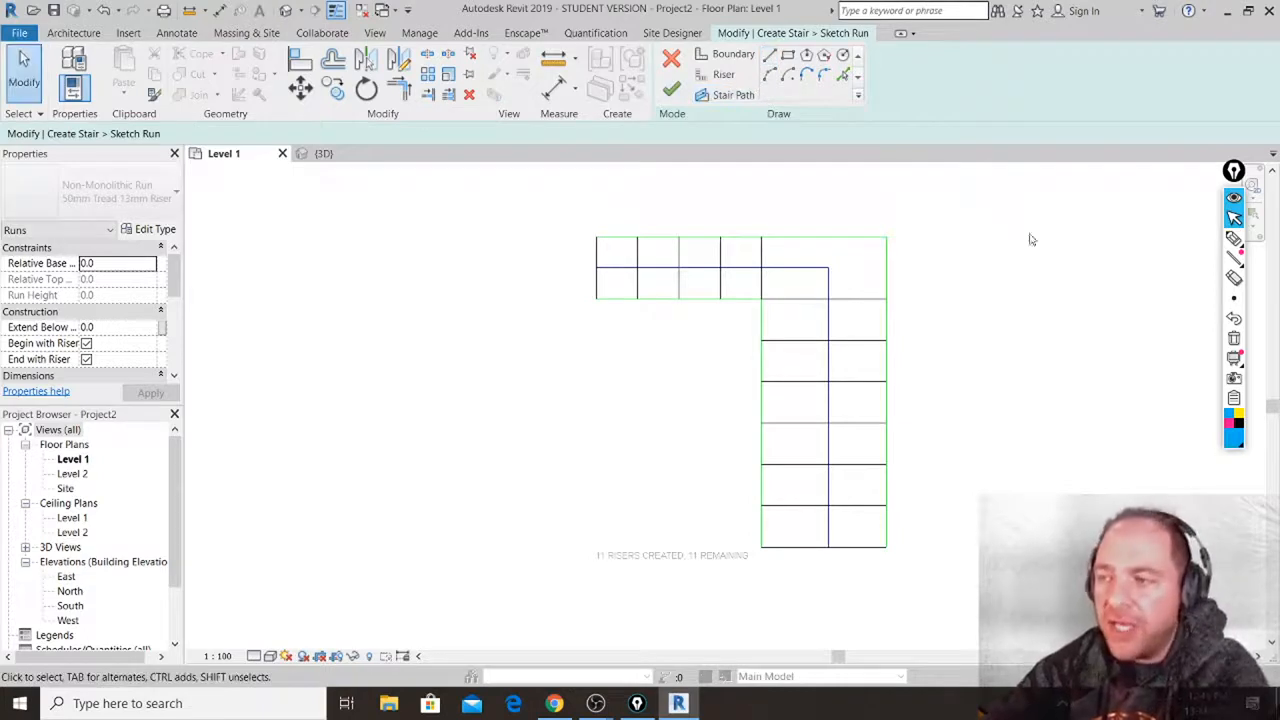
# Trace the outer and inner stair boundaries with the annotation pen in green.
pyautogui.click(1236, 432)
pyautogui.click(1208, 303)
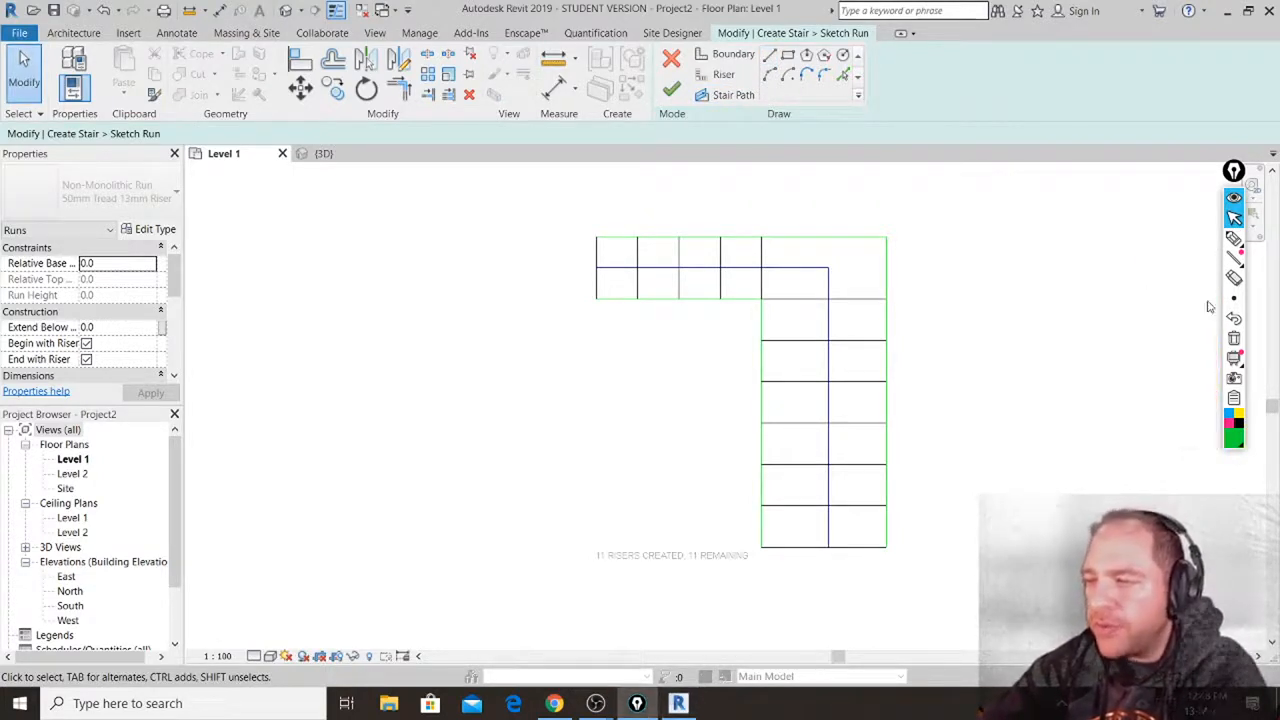
pyautogui.click(1235, 238)
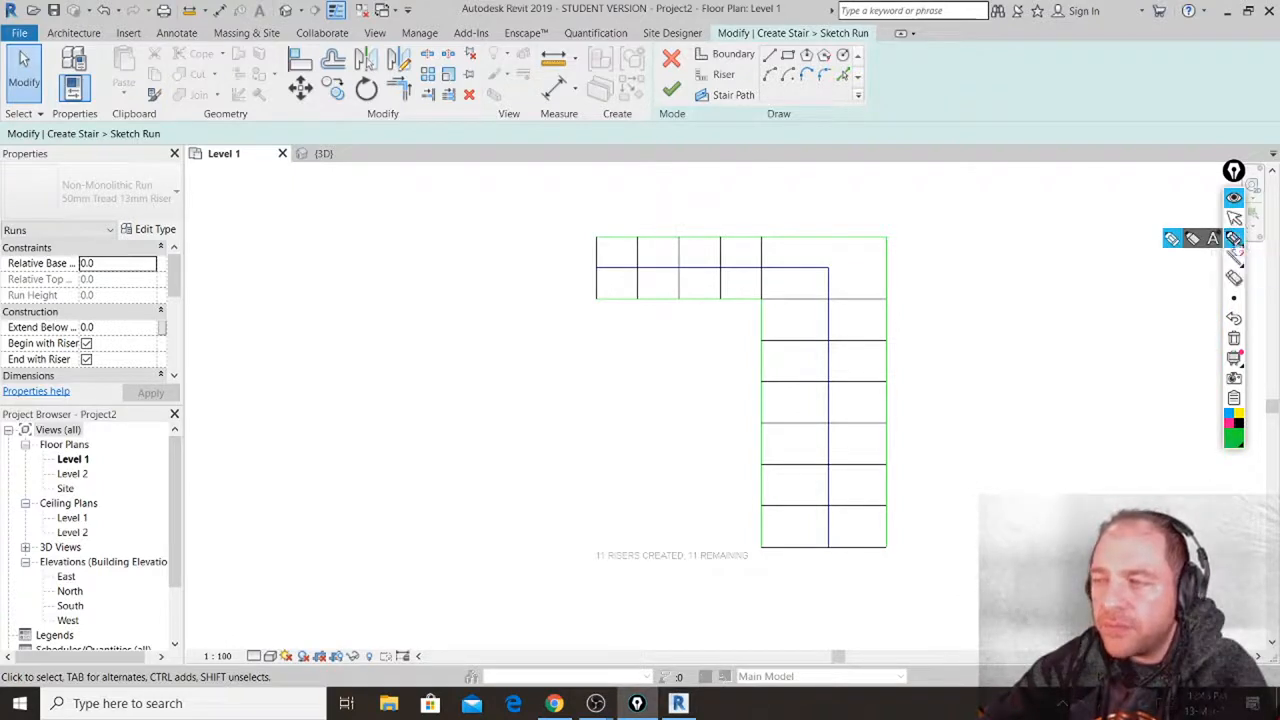
pyautogui.moveTo(597, 239)
pyautogui.mouseDown()
pyautogui.moveTo(874, 238)
pyautogui.moveTo(891, 286)
pyautogui.moveTo(889, 560)
pyautogui.mouseUp()
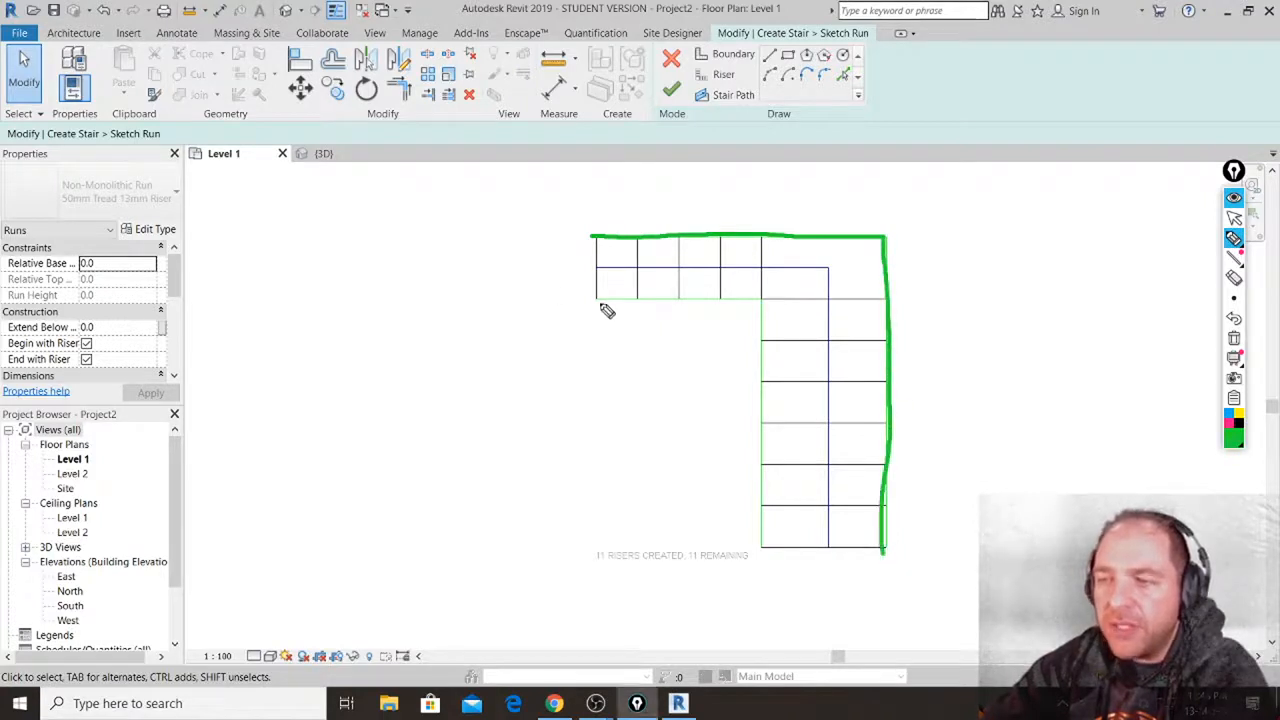
pyautogui.moveTo(596, 302)
pyautogui.mouseDown()
pyautogui.moveTo(766, 299)
pyautogui.moveTo(773, 576)
pyautogui.mouseUp()
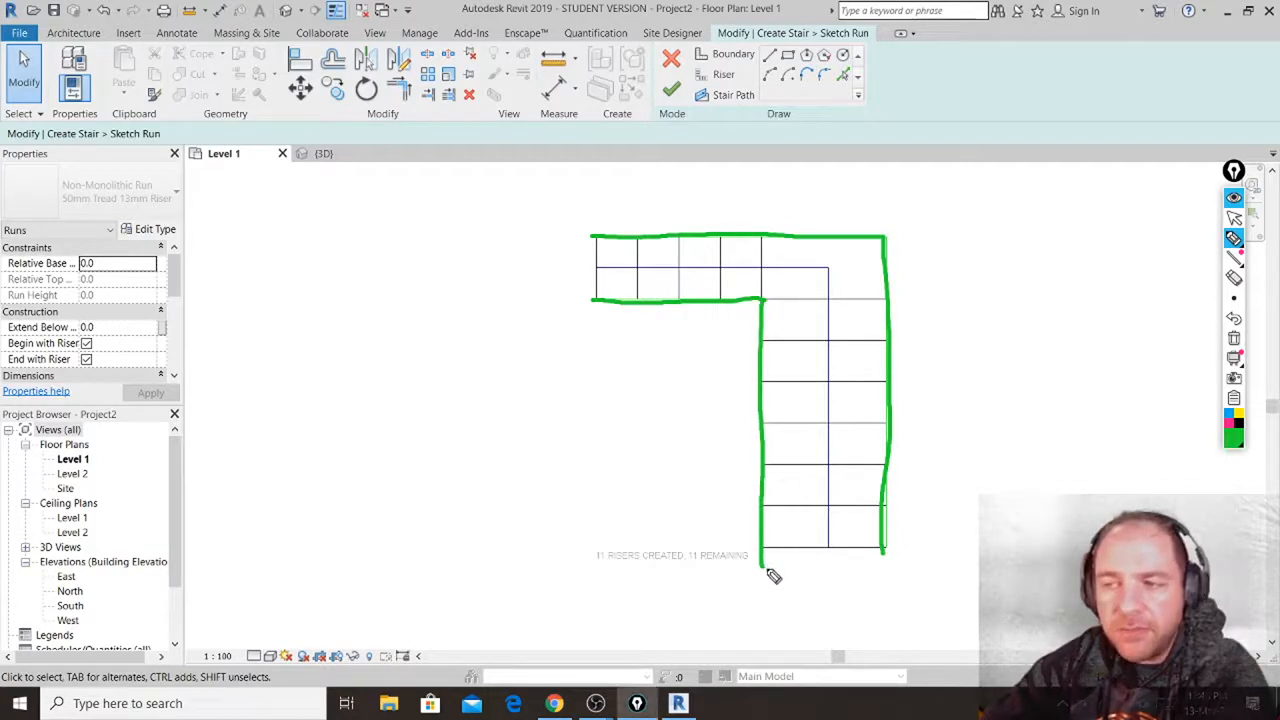
# Trace every riser line of both legs with the annotation pen in black.
pyautogui.click(1239, 423)
pyautogui.moveTo(598, 236); pyautogui.dragTo(605, 306)
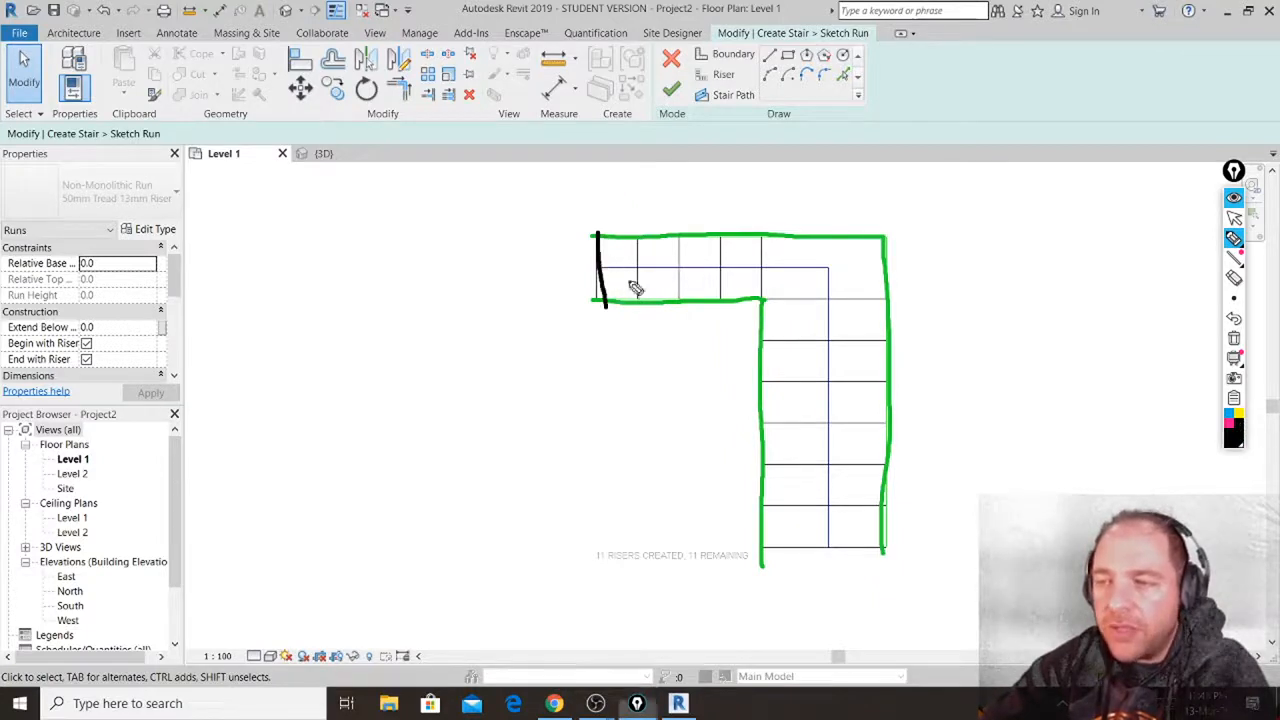
pyautogui.moveTo(636, 236); pyautogui.dragTo(644, 304)
pyautogui.moveTo(680, 238); pyautogui.dragTo(684, 302)
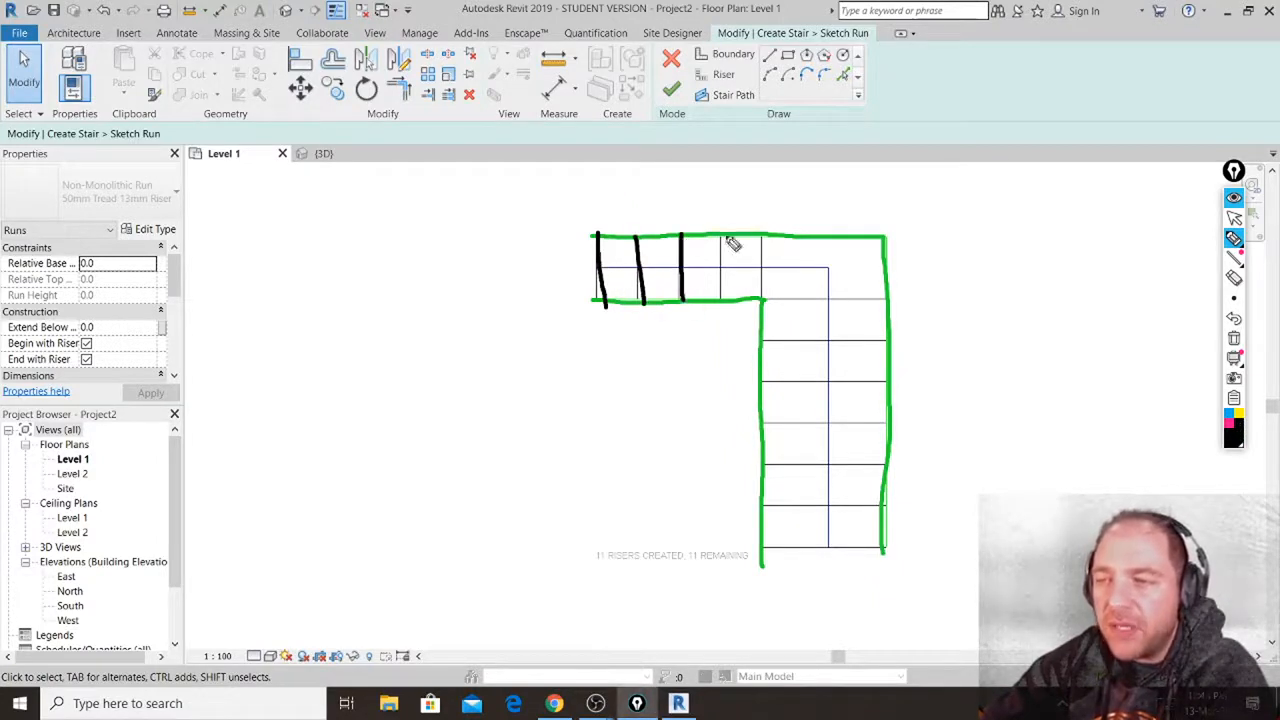
pyautogui.moveTo(724, 237); pyautogui.dragTo(731, 308)
pyautogui.moveTo(763, 237)
pyautogui.mouseDown()
pyautogui.moveTo(765, 305)
pyautogui.moveTo(880, 298)
pyautogui.mouseUp()
pyautogui.moveTo(758, 343); pyautogui.dragTo(892, 340)
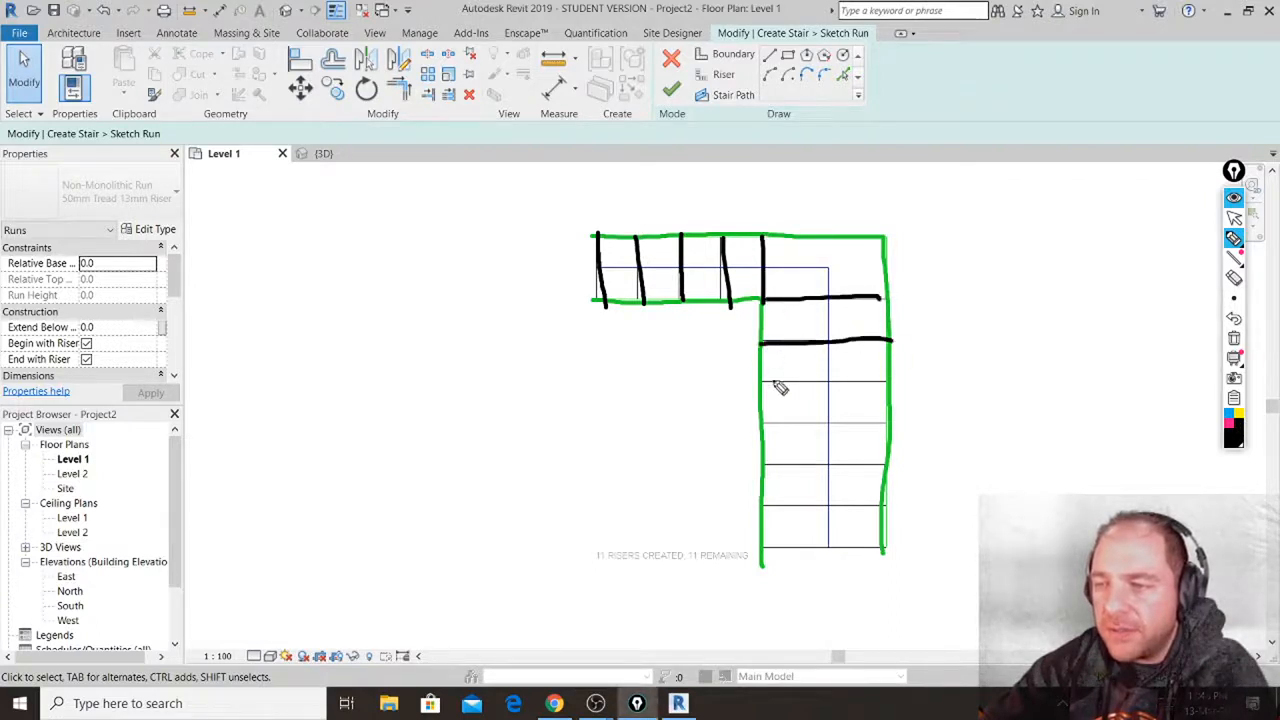
pyautogui.moveTo(756, 381); pyautogui.dragTo(884, 381)
pyautogui.moveTo(760, 421); pyautogui.dragTo(902, 416)
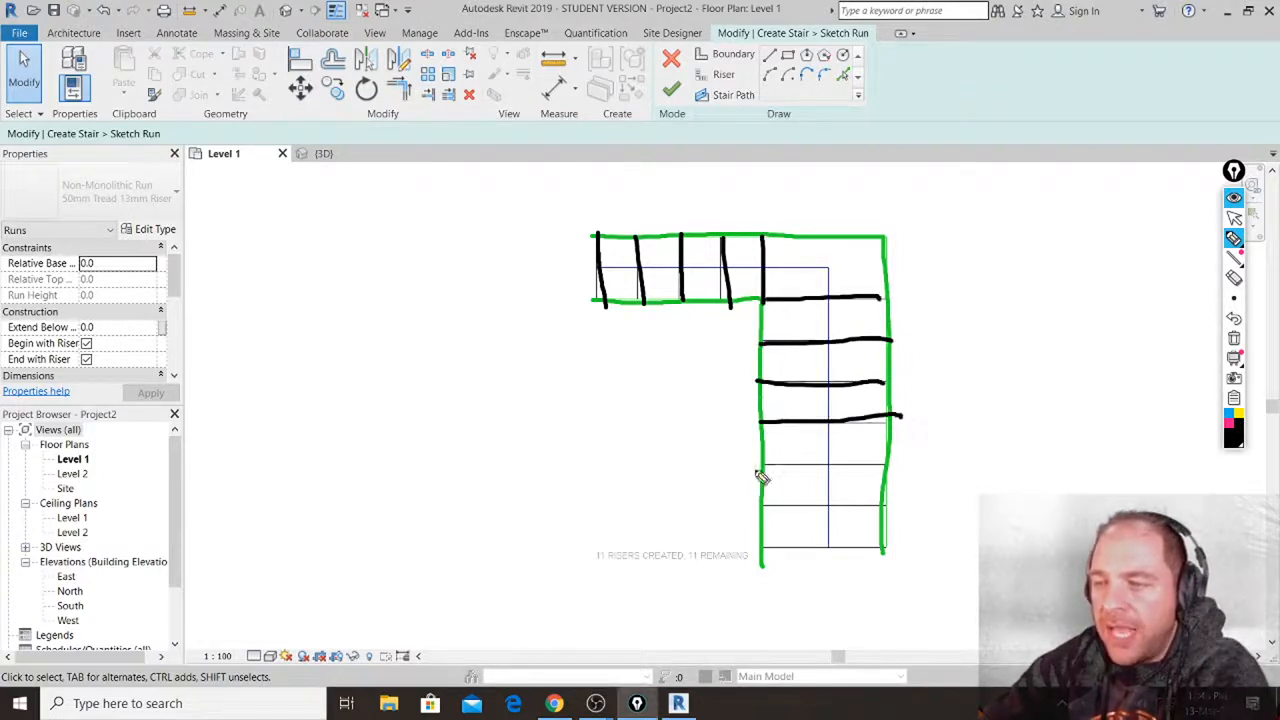
pyautogui.moveTo(754, 468); pyautogui.dragTo(890, 462)
pyautogui.moveTo(762, 510); pyautogui.dragTo(897, 496)
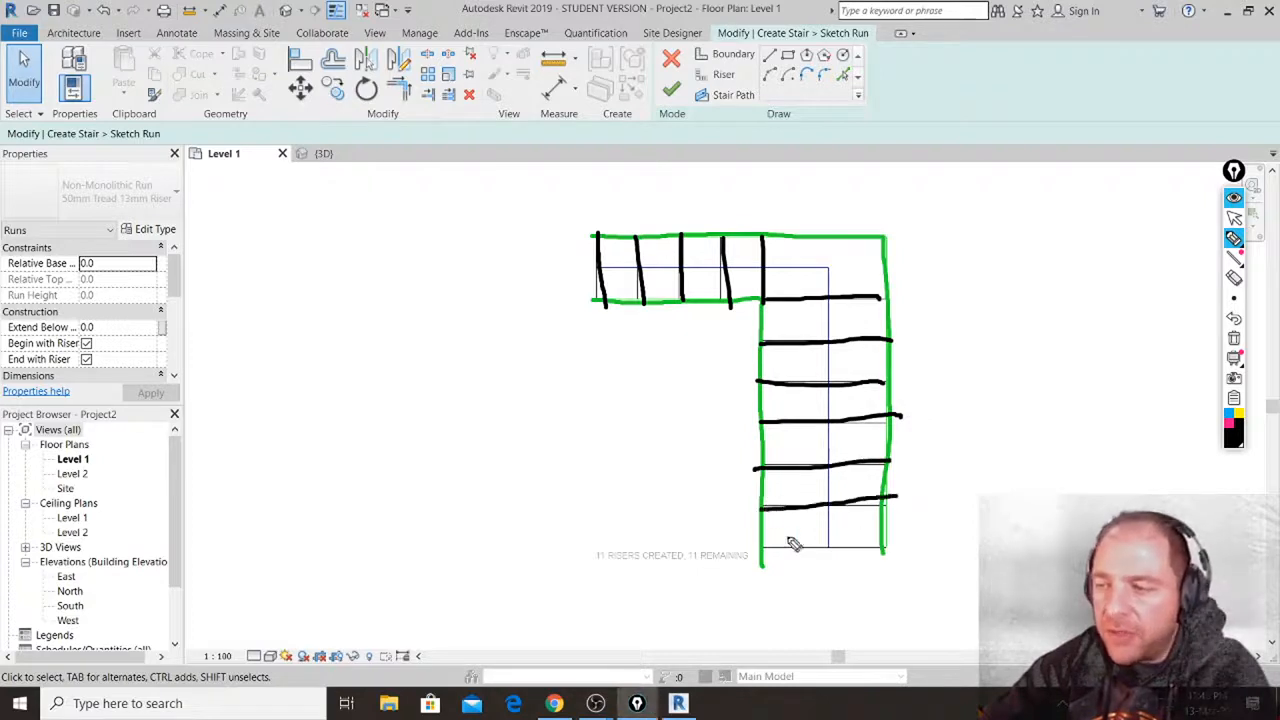
pyautogui.moveTo(758, 551); pyautogui.dragTo(893, 543)
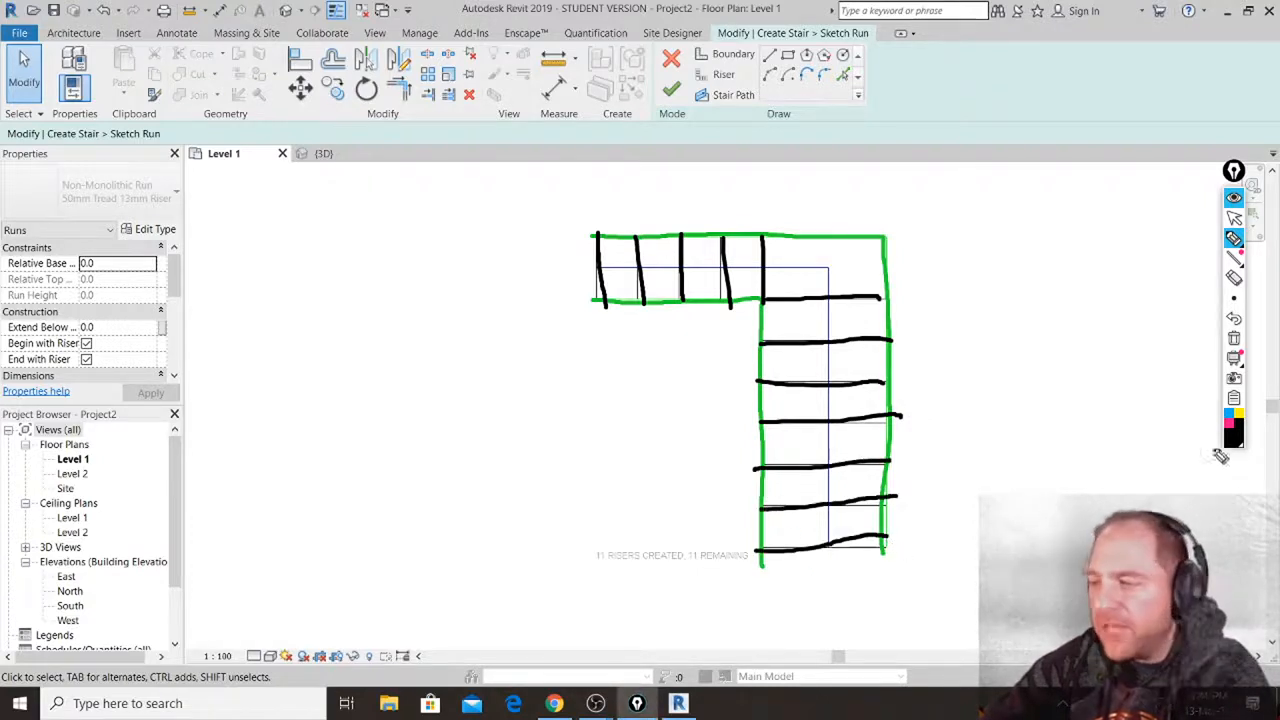
# Mark the stair path's start with a blue cross and a 1, and trace the path in blue with an arrowhead at its end.
pyautogui.click(1230, 418)
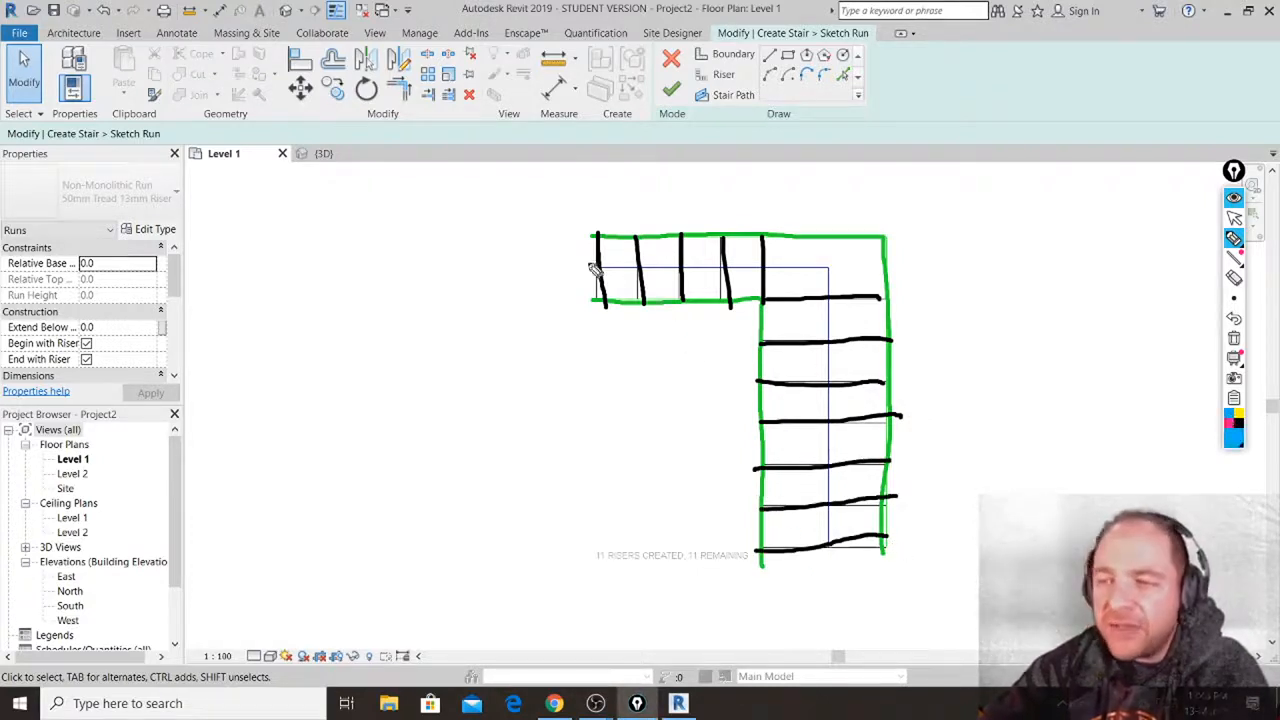
pyautogui.moveTo(584, 262)
pyautogui.mouseDown()
pyautogui.moveTo(604, 282)
pyautogui.moveTo(606, 260)
pyautogui.mouseUp()
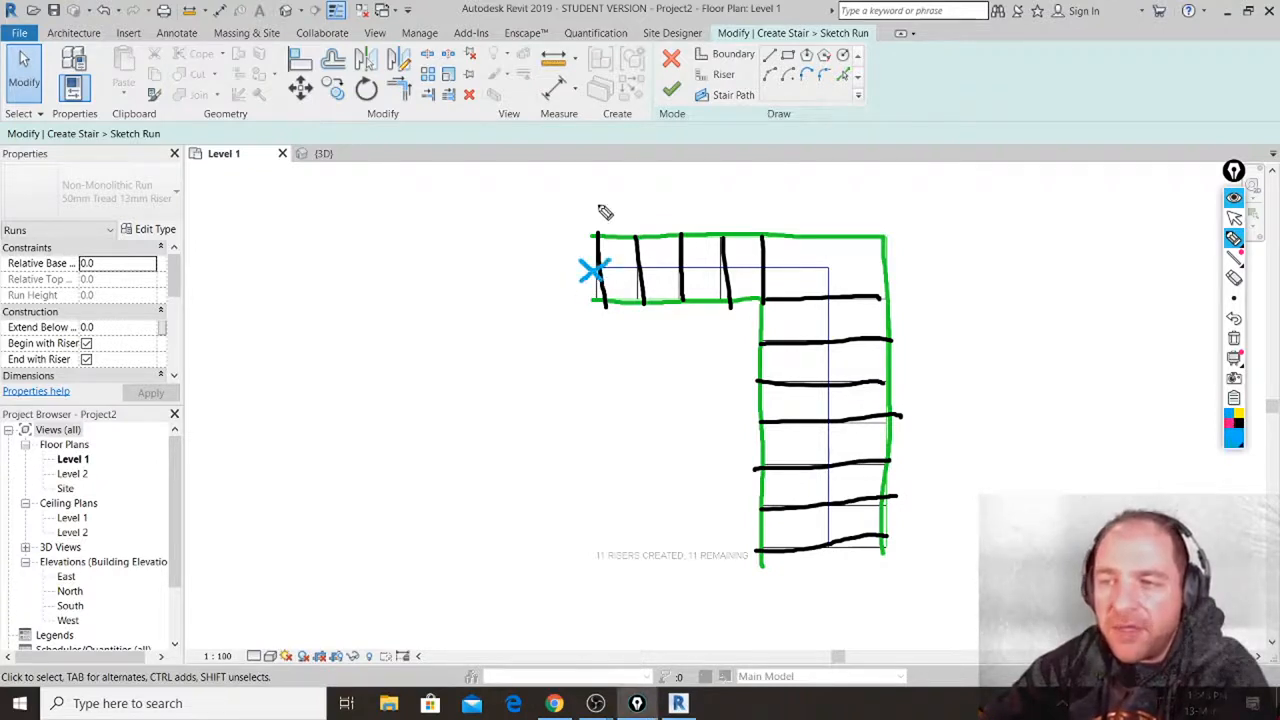
pyautogui.moveTo(582, 200); pyautogui.dragTo(596, 211)
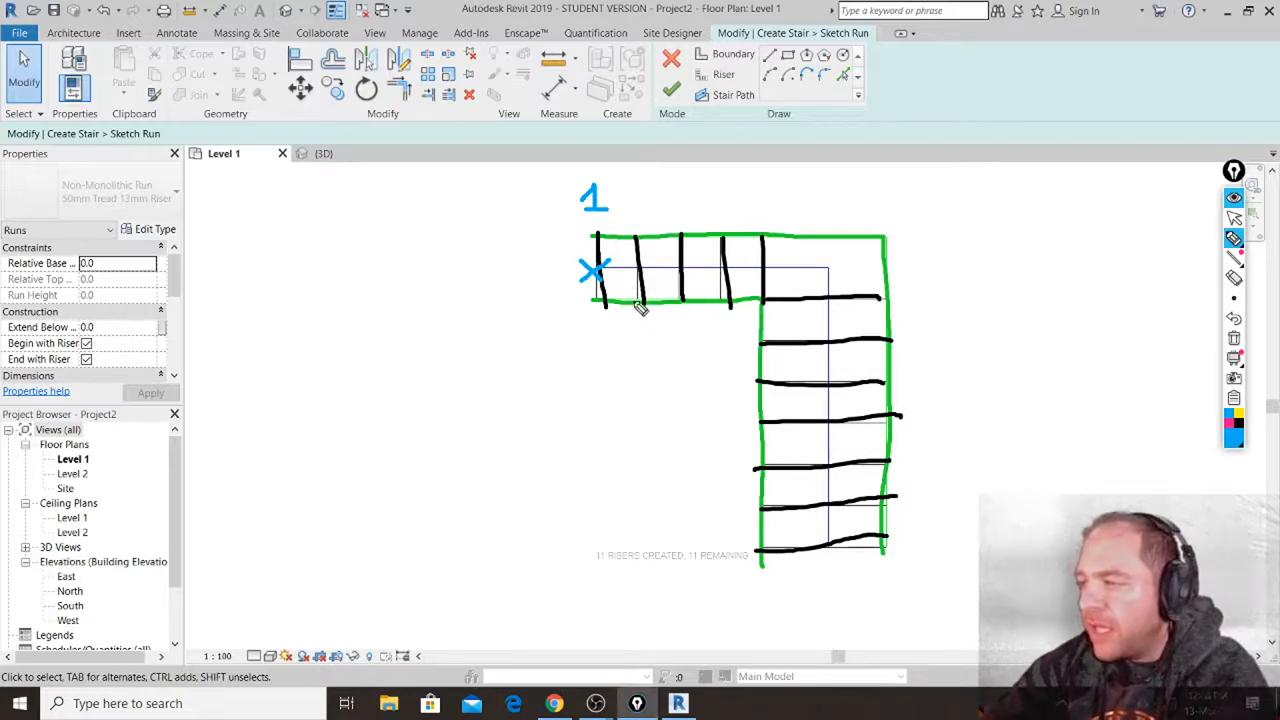
pyautogui.moveTo(596, 268)
pyautogui.mouseDown()
pyautogui.moveTo(790, 268)
pyautogui.moveTo(829, 288)
pyautogui.moveTo(822, 545)
pyautogui.moveTo(842, 520)
pyautogui.mouseUp()
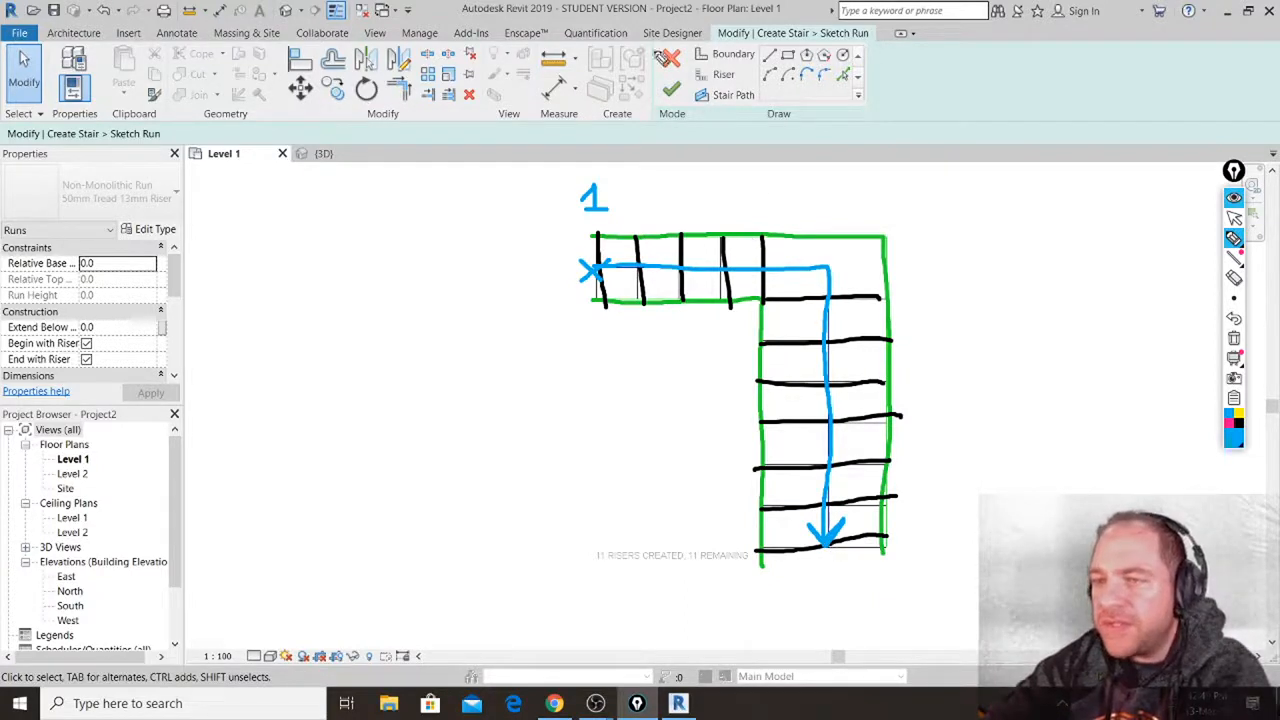
# Clear all pen annotations from the screen, and finish the sketched run and the stair.
pyautogui.click(1234, 217)
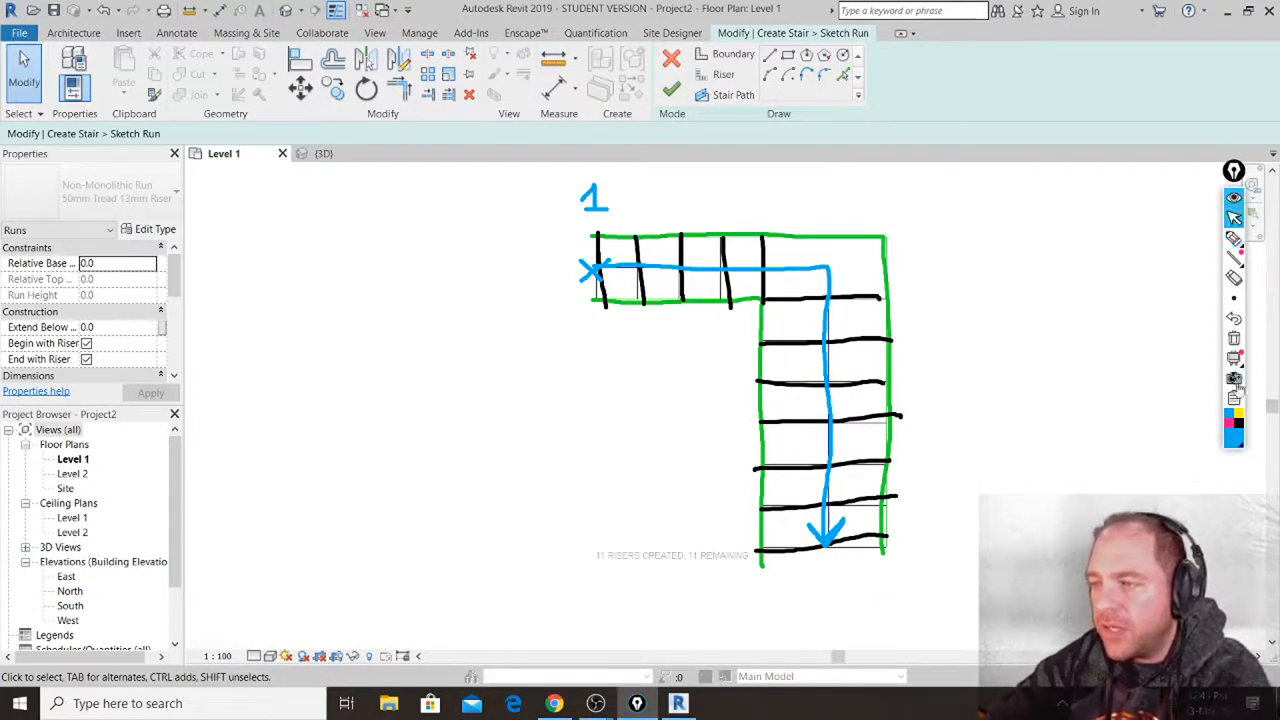
pyautogui.click(1234, 338)
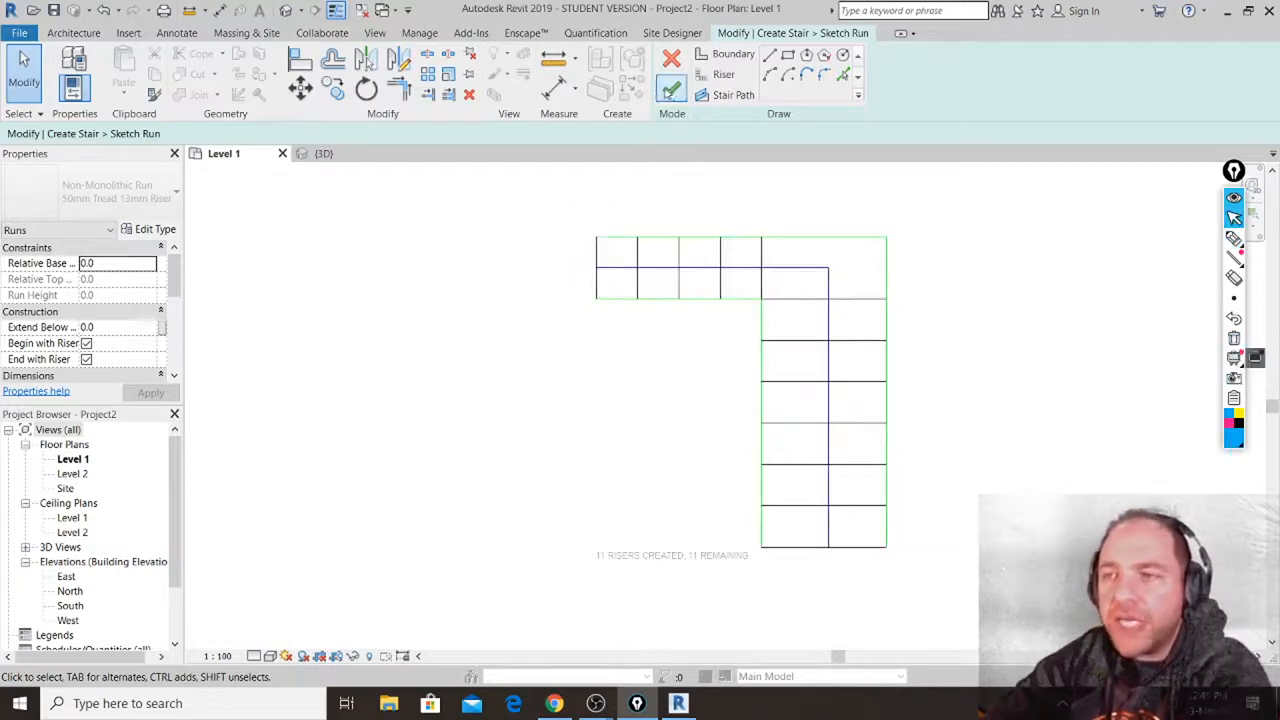
pyautogui.click(672, 92)
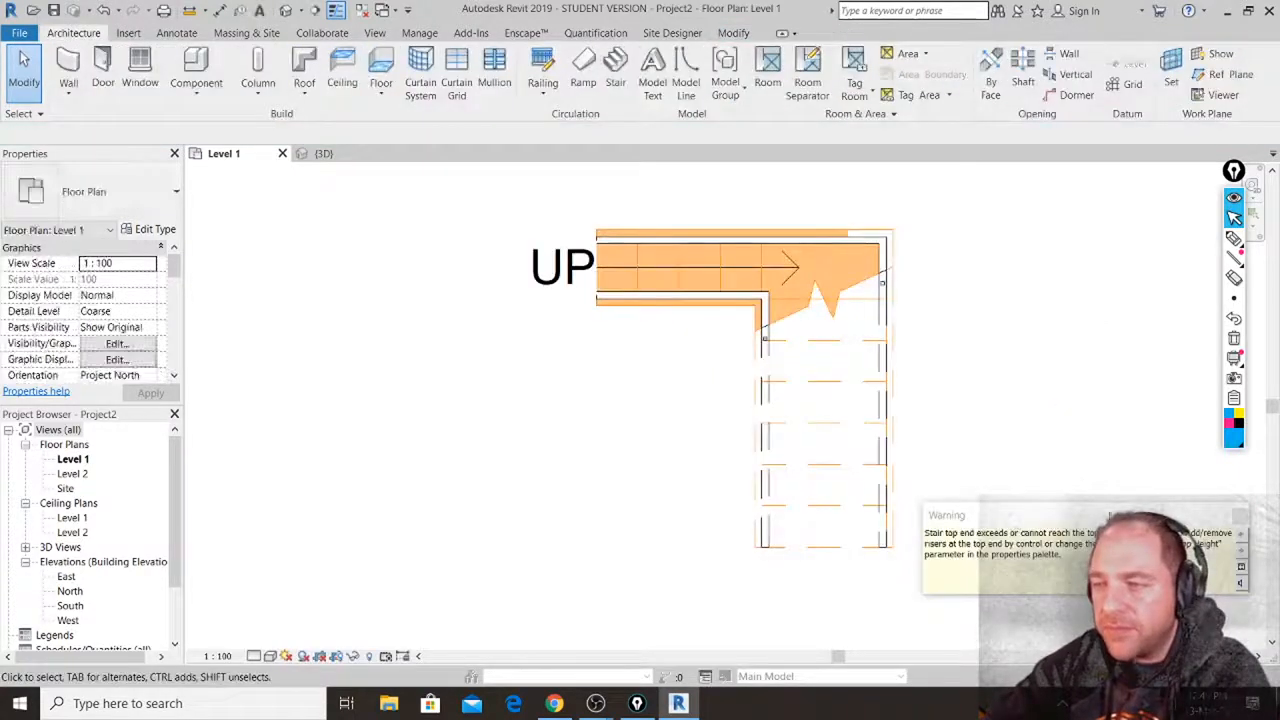
# Dismiss the stair warning and inspect the finished L-shaped stair from several sides in the 3D view.
pyautogui.click(1240, 517)
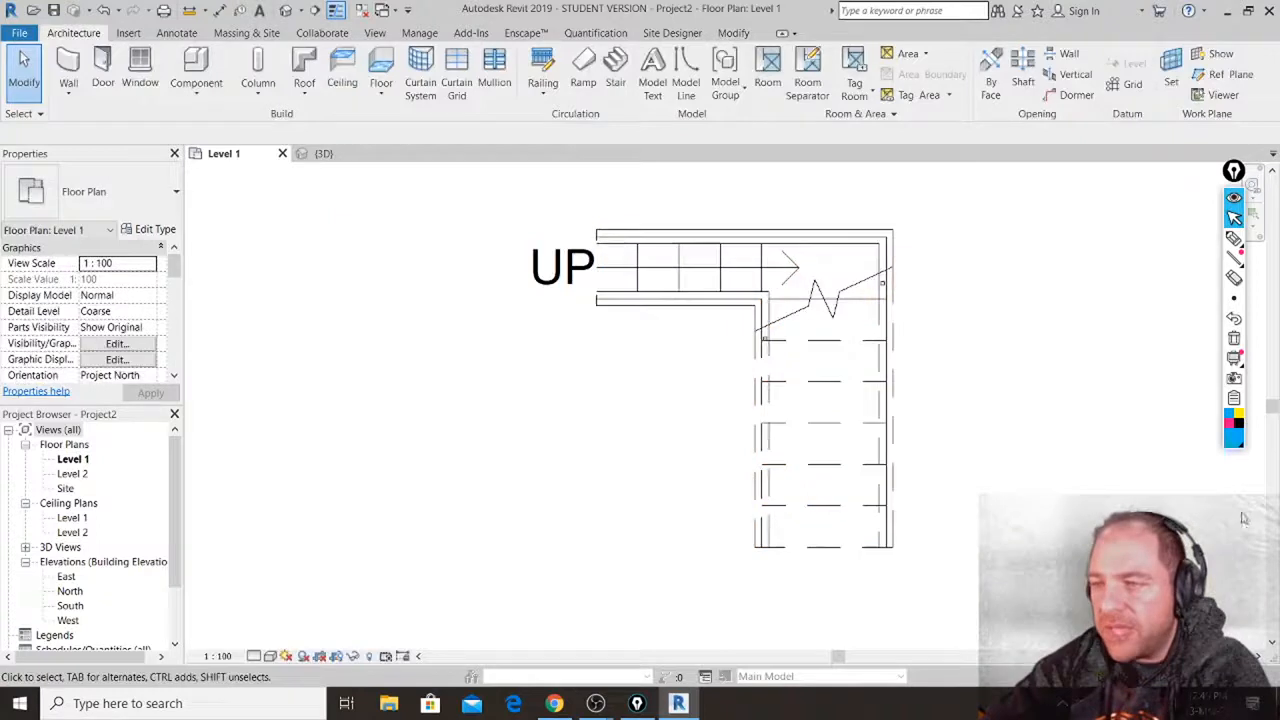
pyautogui.click(335, 156)
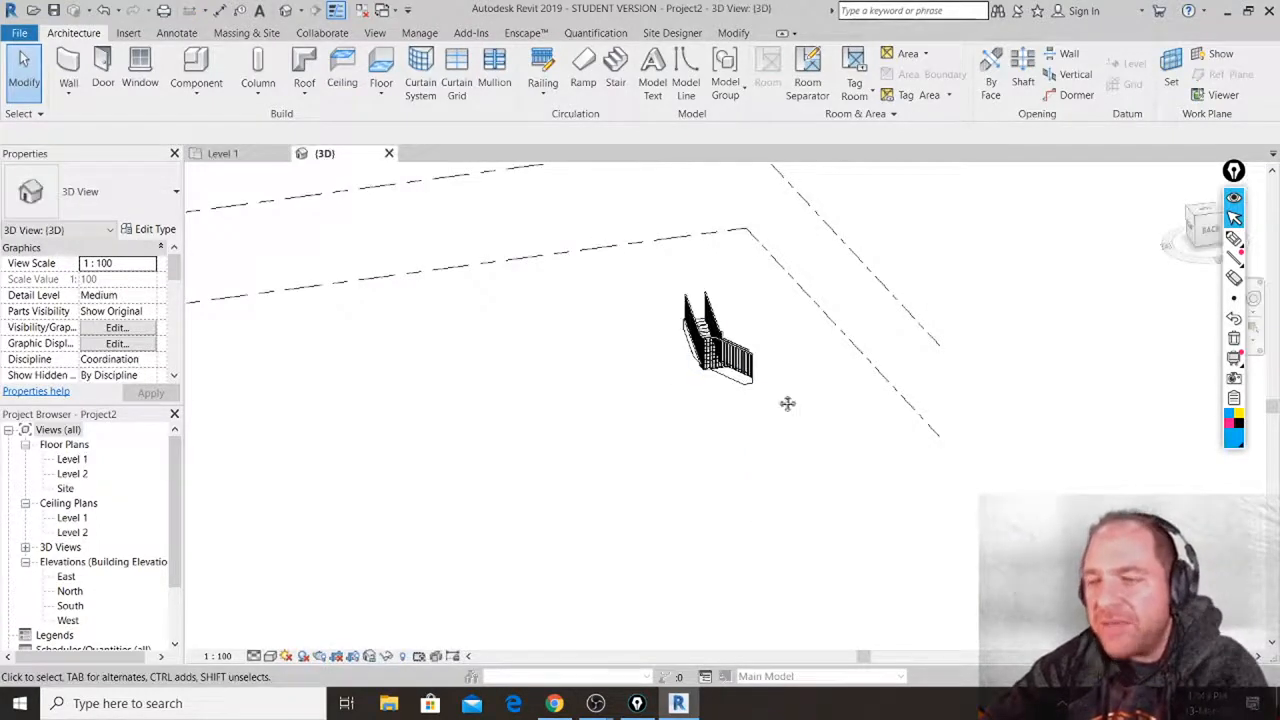
pyautogui.keyDown('shift'); pyautogui.moveTo(787, 403); pyautogui.dragTo(496, 420, button='middle'); pyautogui.keyUp('shift')
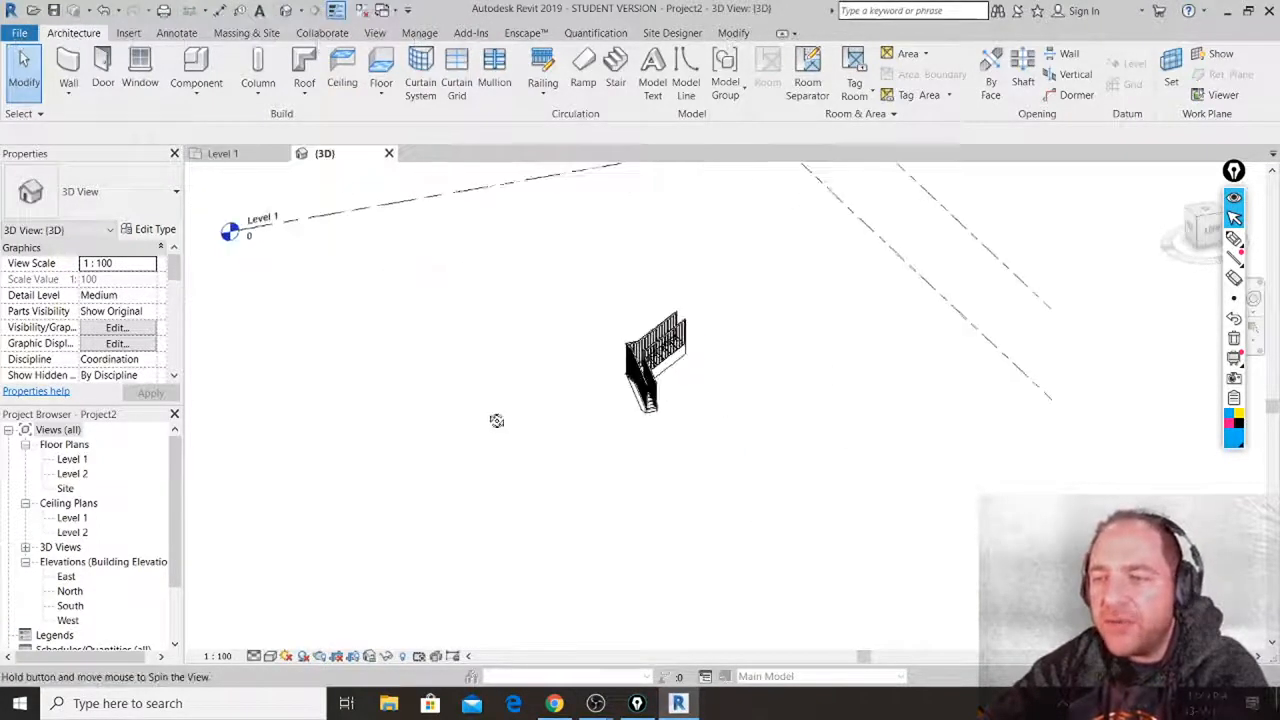
pyautogui.scroll(6, 633, 380)
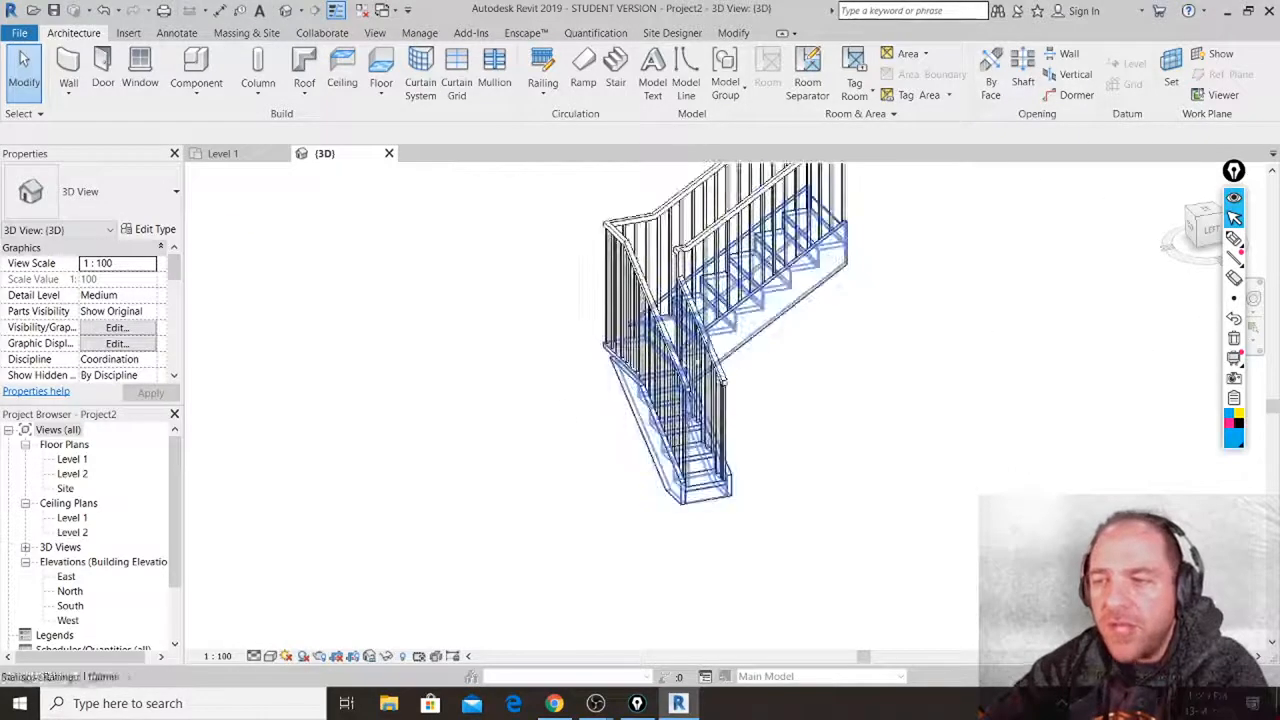
pyautogui.keyDown('shift'); pyautogui.moveTo(824, 374); pyautogui.dragTo(700, 505, button='middle'); pyautogui.keyUp('shift')
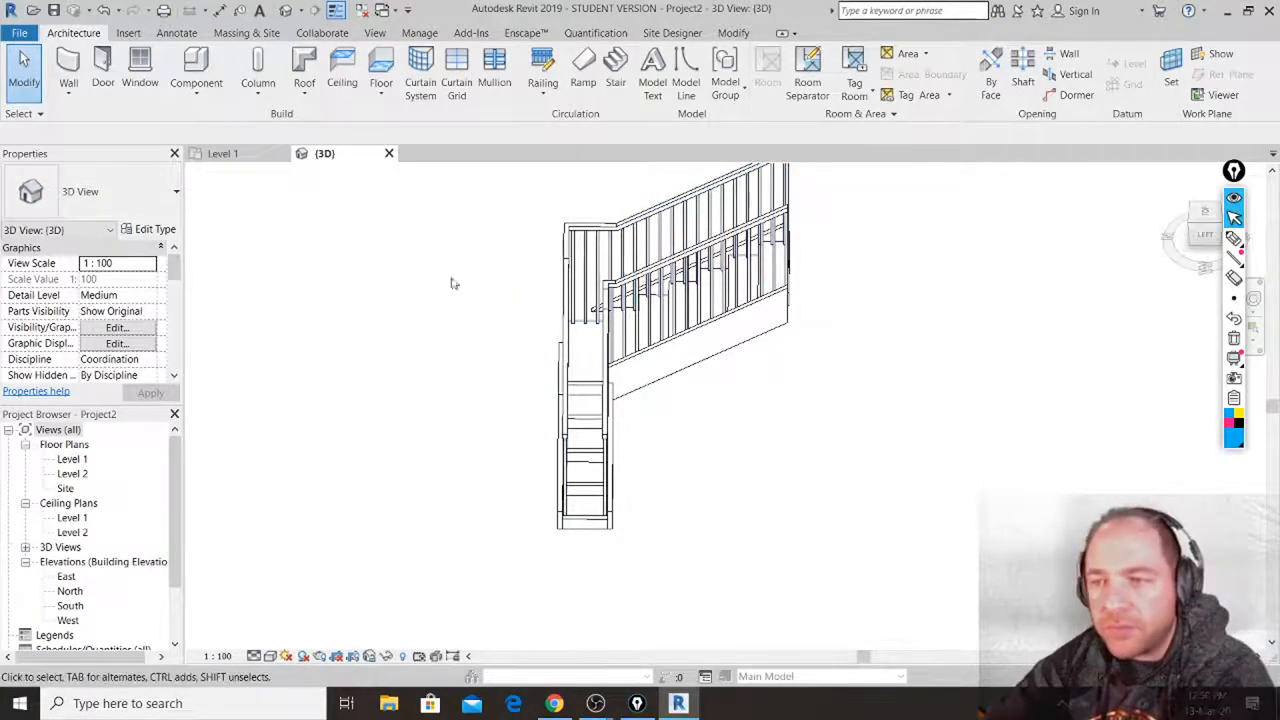
# Delete the railing along the outer side of the L-shaped stair in the 3D view.
pyautogui.click(648, 233)
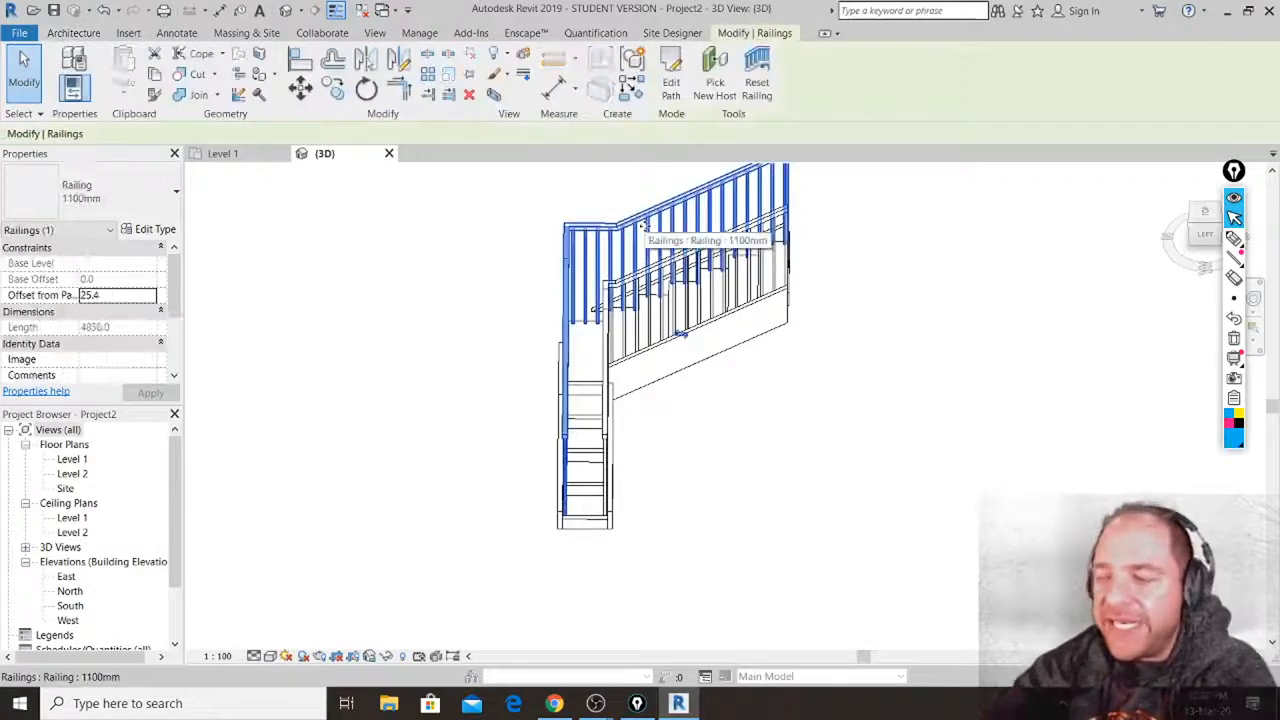
pyautogui.press('Escape')
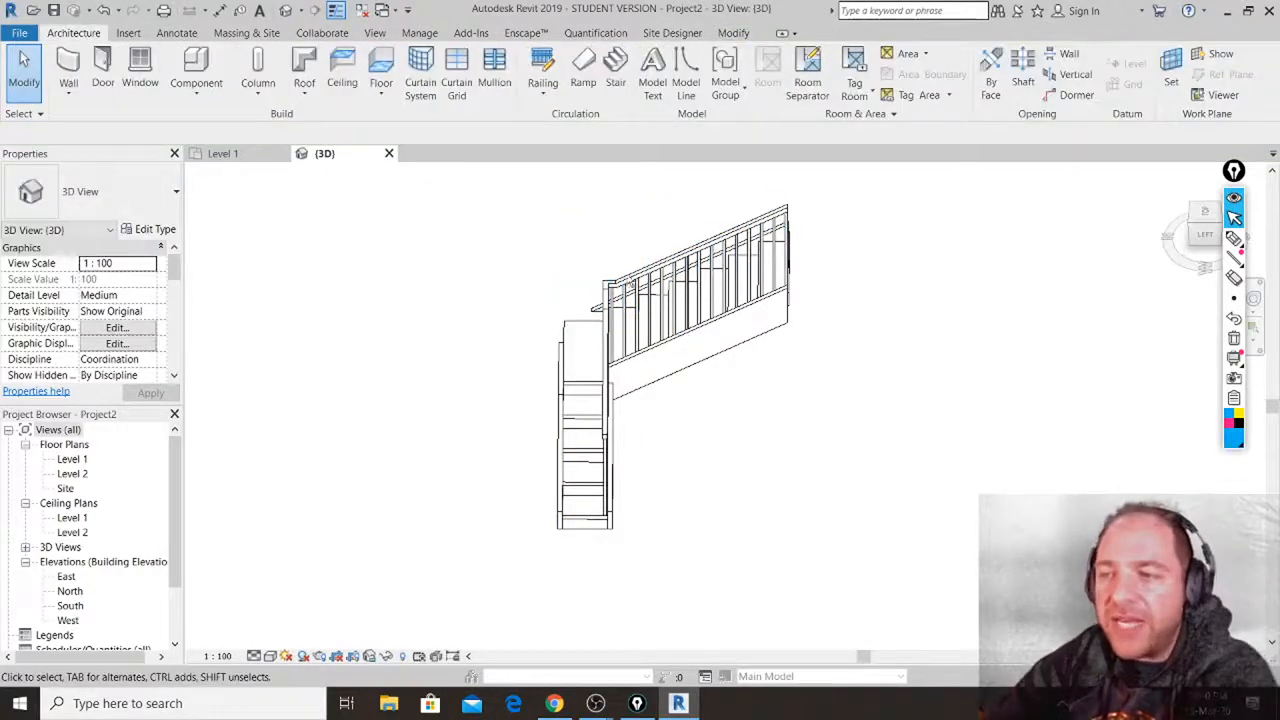
pyautogui.keyDown('shift'); pyautogui.moveTo(646, 229); pyautogui.dragTo(780, 300, button='middle'); pyautogui.keyUp('shift')
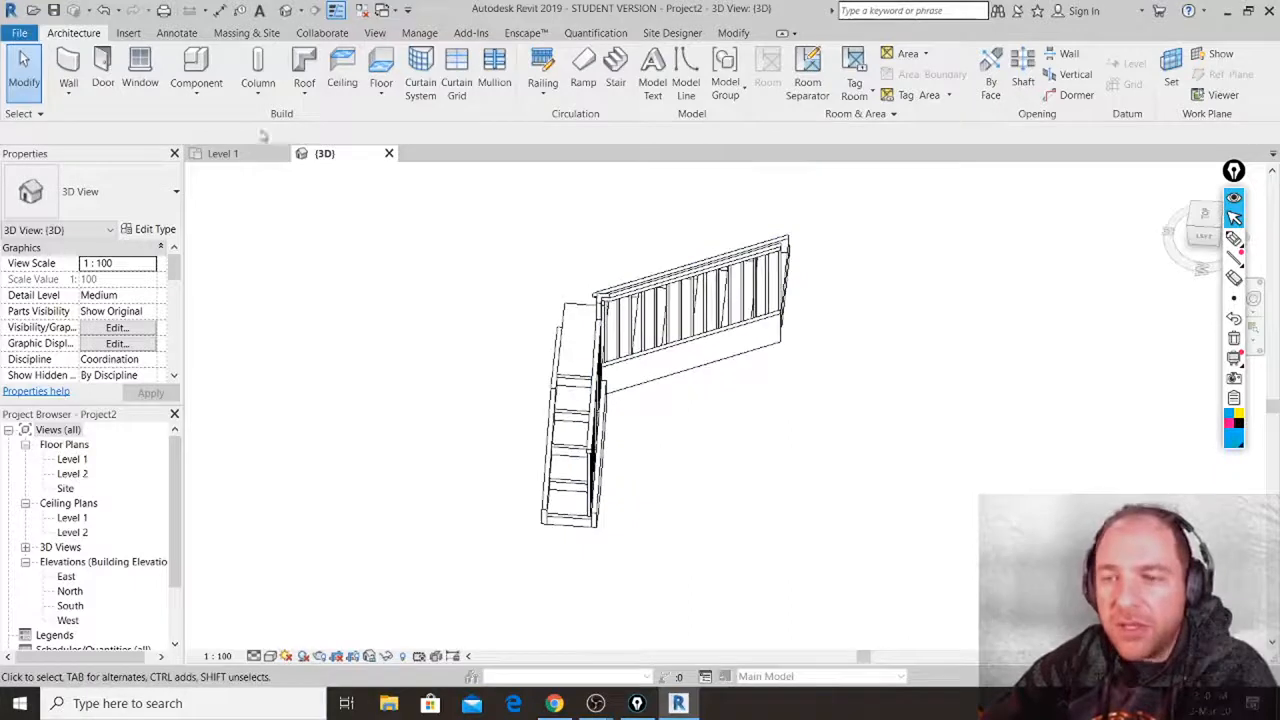
# Mirror a copy of the stair in the Level 1 plan about a horizontal axis drawn along its outer edge, and dismiss the warning.
pyautogui.click(240, 154)
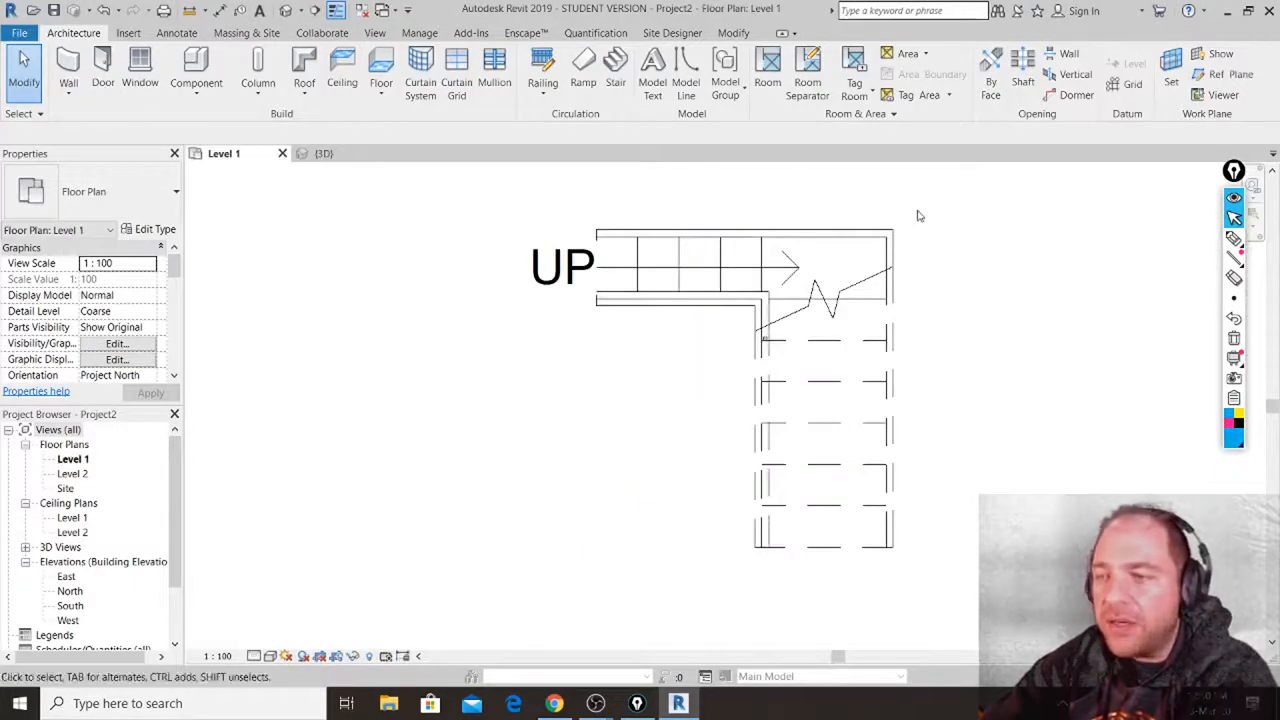
pyautogui.click(884, 236)
pyautogui.moveTo(736, 335); pyautogui.dragTo(622, 432, button='middle')
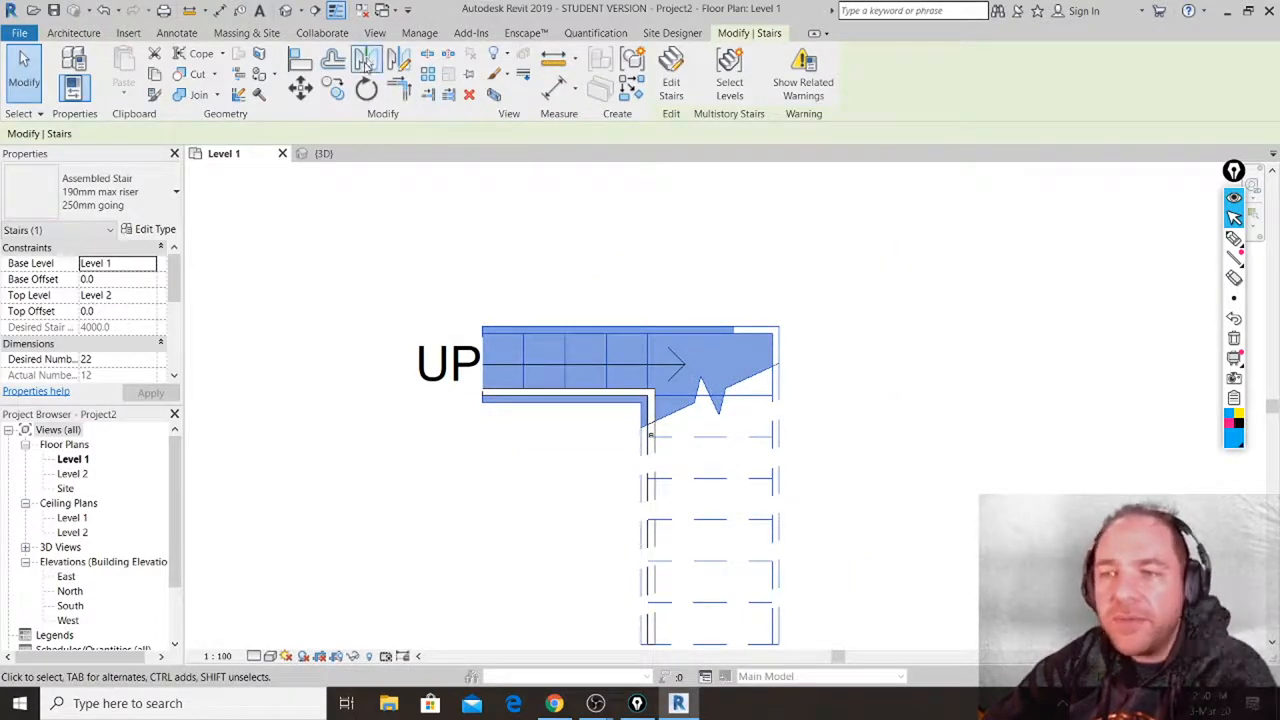
pyautogui.click(398, 57)
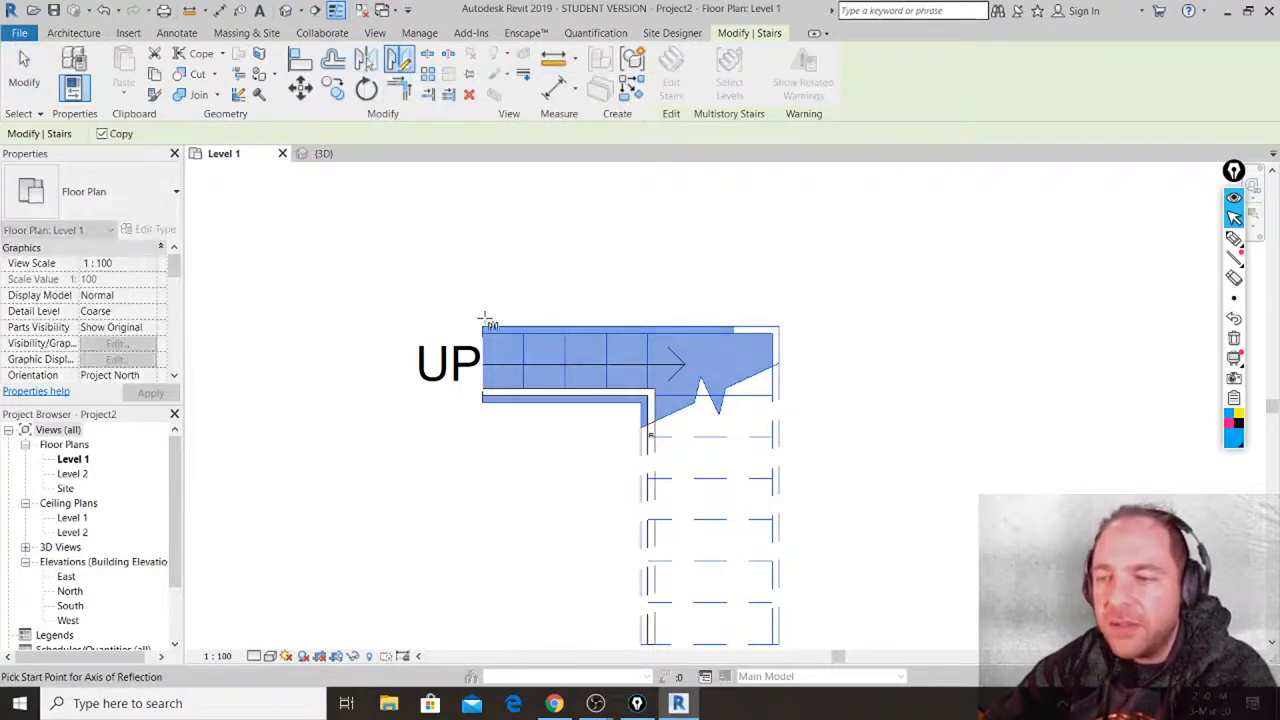
pyautogui.click(703, 327)
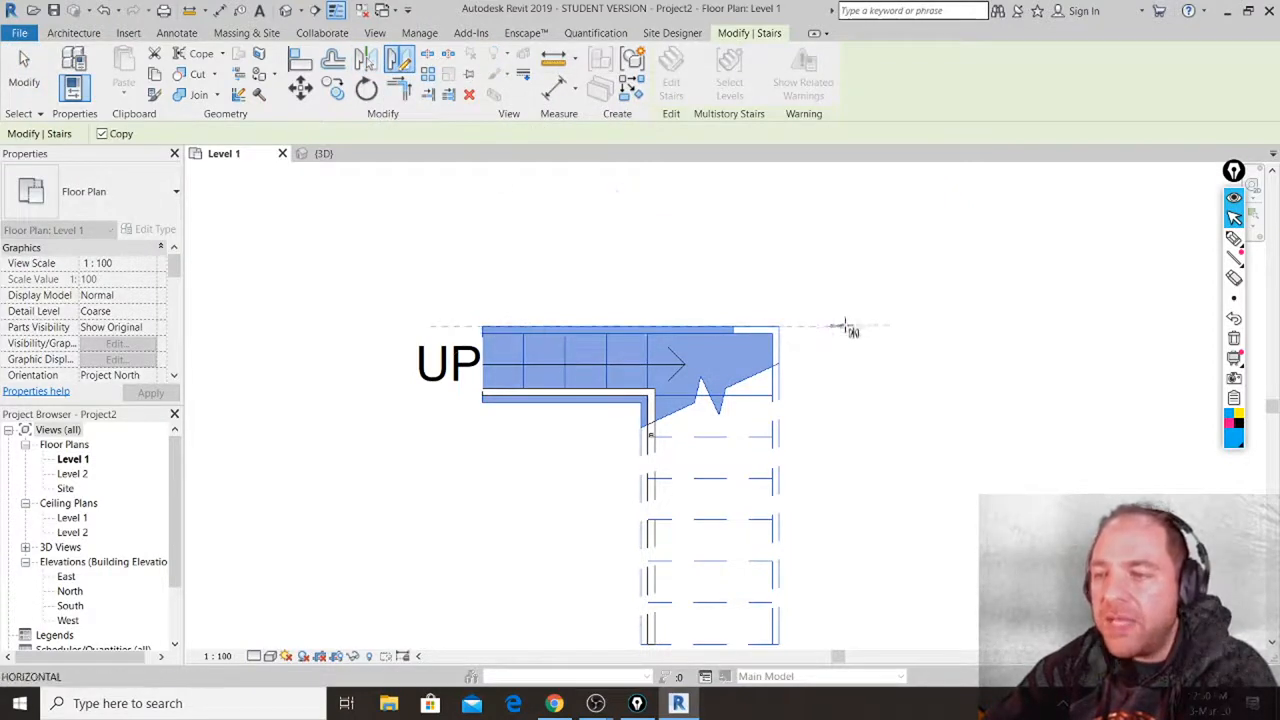
pyautogui.click(865, 327)
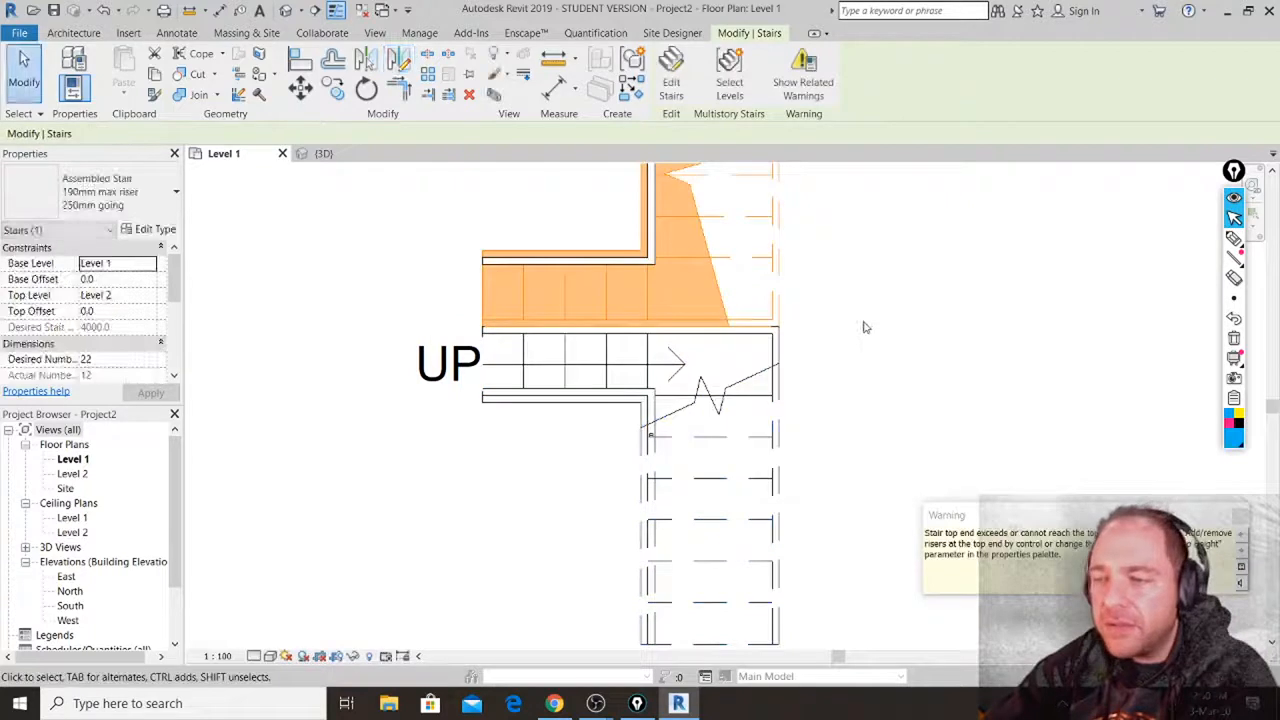
pyautogui.click(1240, 517)
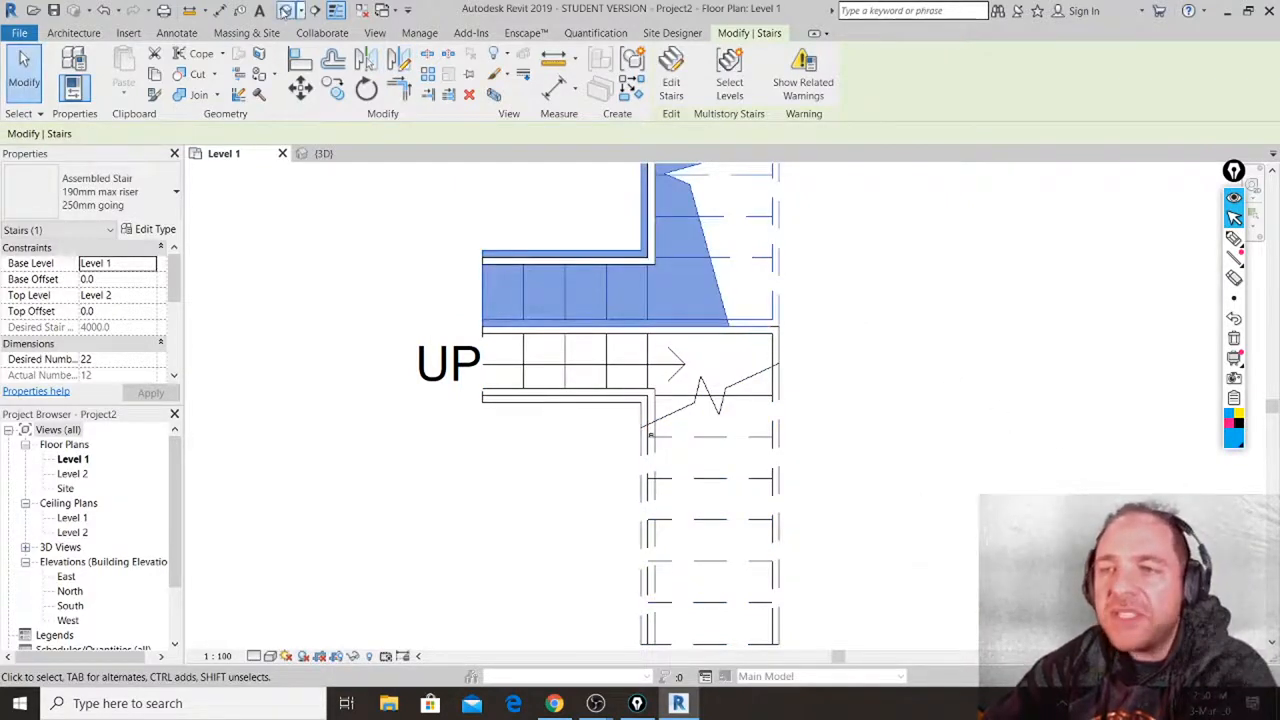
# Delete the remaining inner railing from both the original and the mirrored stair in the 3D view.
pyautogui.click(286, 10)
pyautogui.keyDown('shift'); pyautogui.moveTo(596, 440); pyautogui.dragTo(650, 267, button='middle'); pyautogui.keyUp('shift')
pyautogui.keyDown('shift'); pyautogui.moveTo(584, 235); pyautogui.dragTo(607, 233, button='middle'); pyautogui.keyUp('shift')
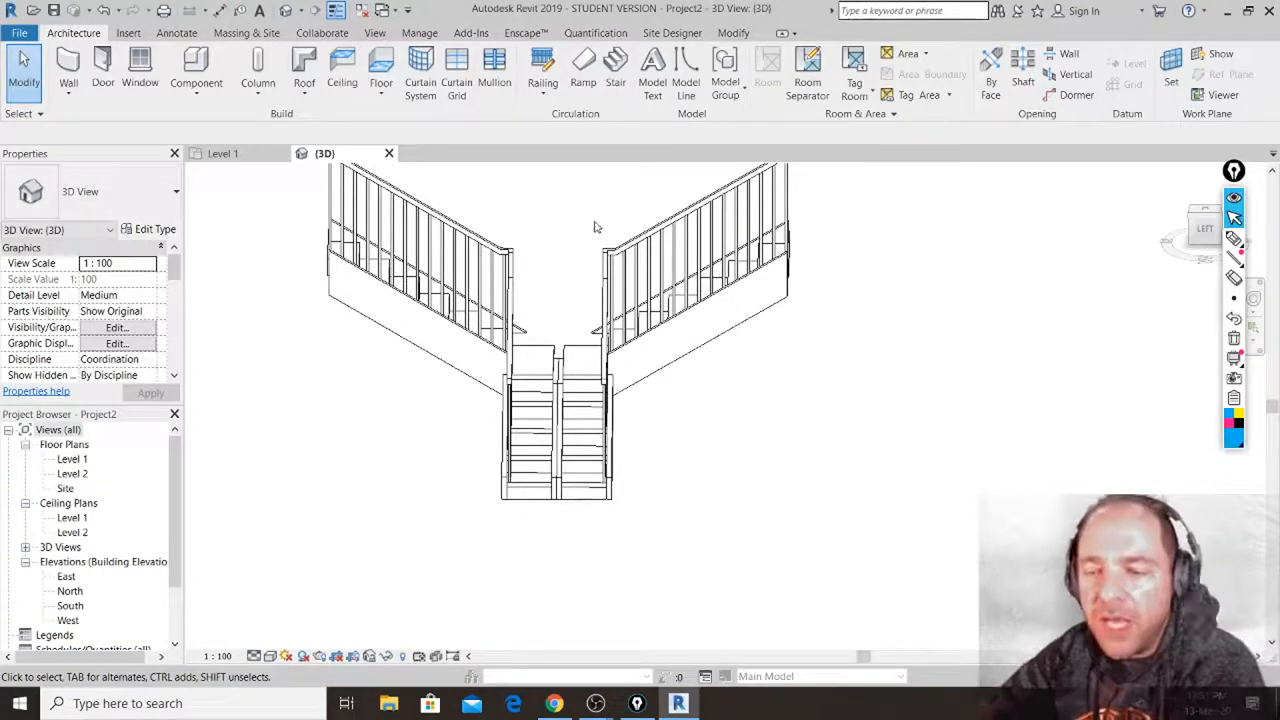
pyautogui.keyDown('shift'); pyautogui.moveTo(777, 329); pyautogui.dragTo(728, 348, button='middle'); pyautogui.keyUp('shift')
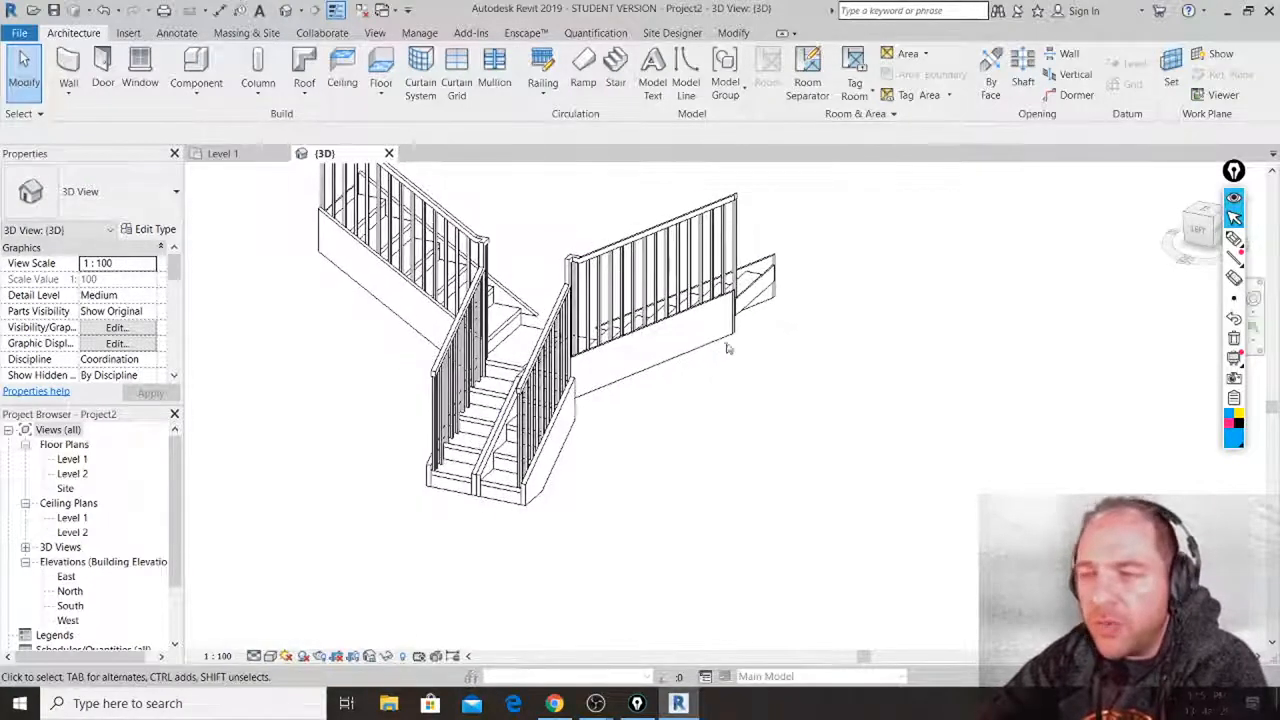
pyautogui.click(728, 349)
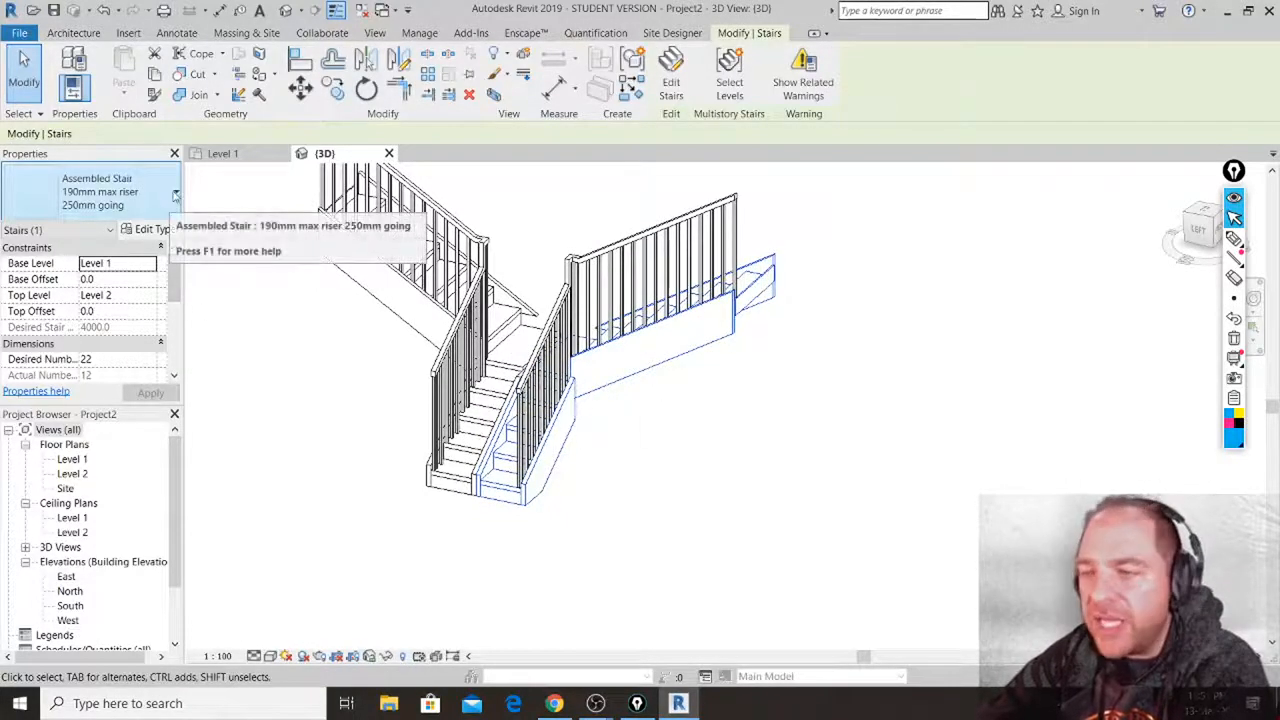
pyautogui.click(694, 219)
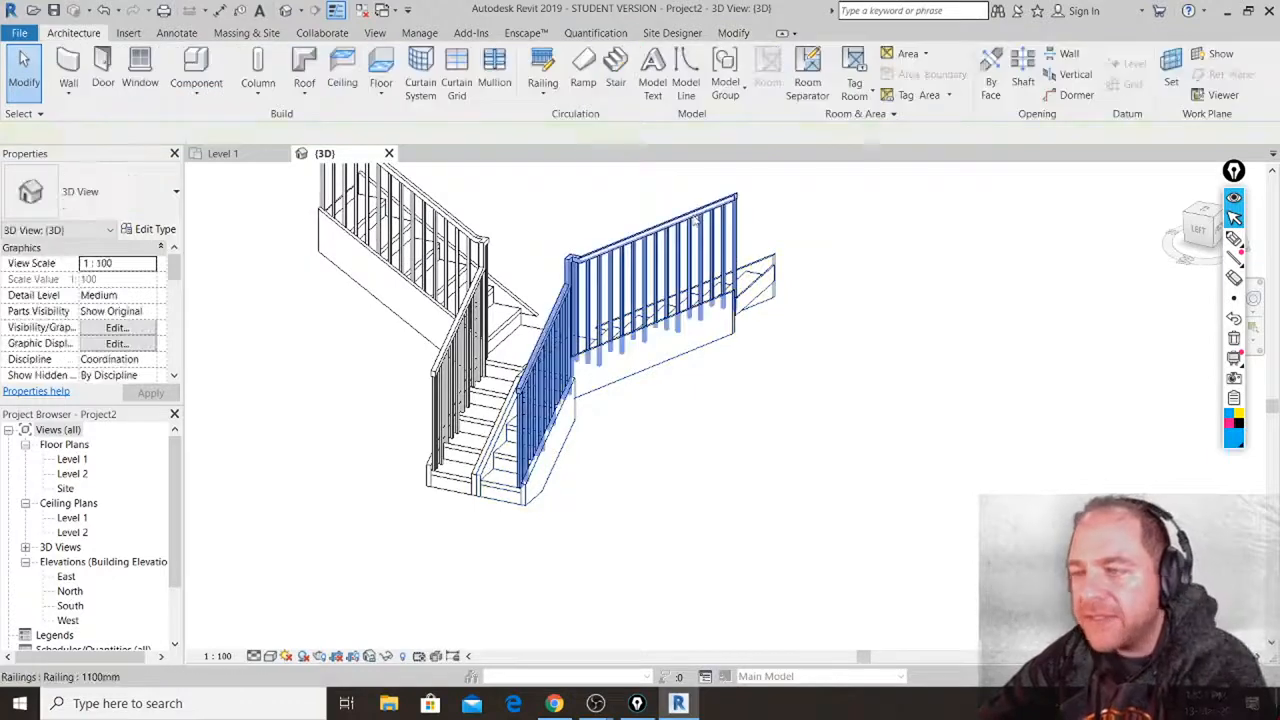
pyautogui.press('Delete')
pyautogui.click(490, 245)
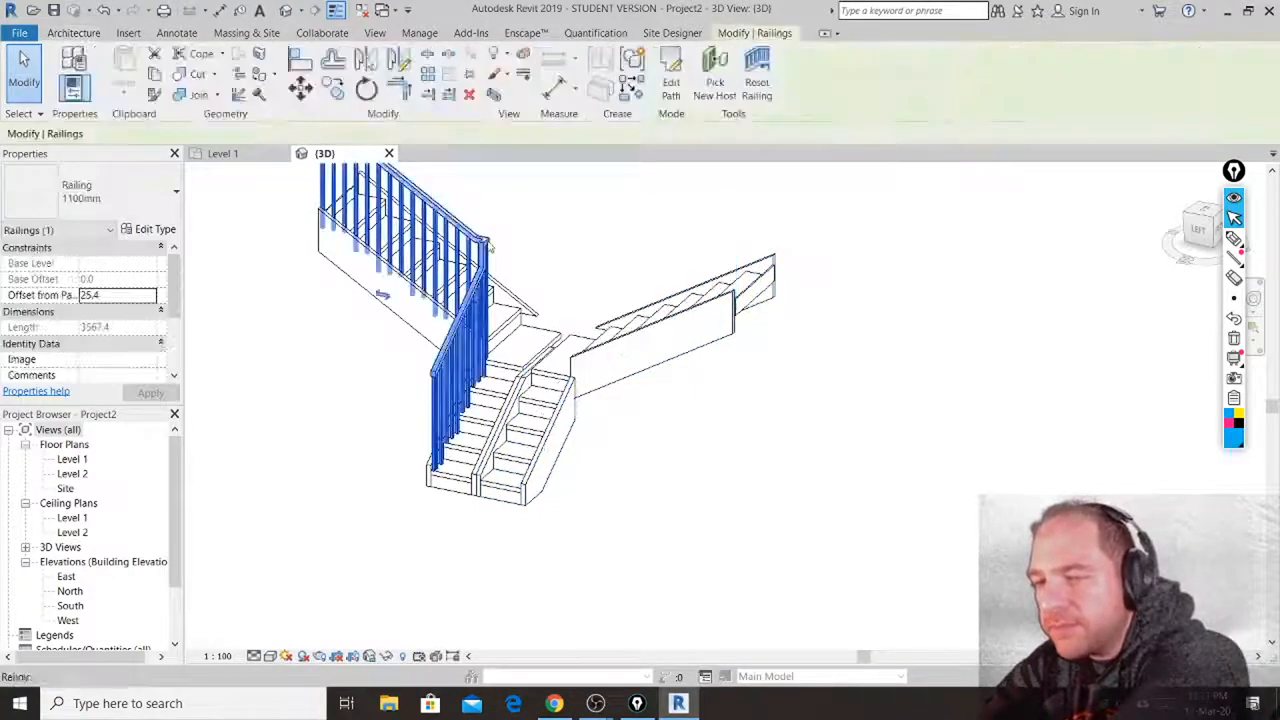
pyautogui.press('Delete')
# Change the type of both the original and the mirrored stair to Precast Stair.
pyautogui.click(518, 290)
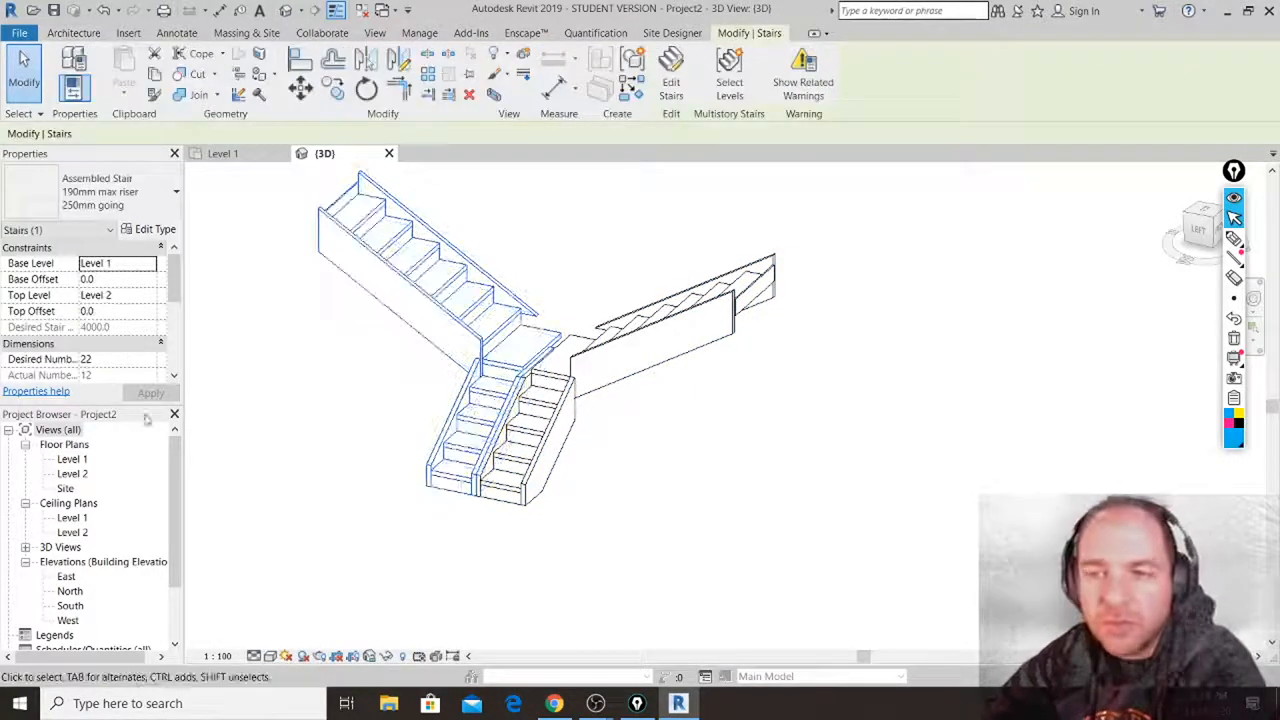
pyautogui.click(177, 198)
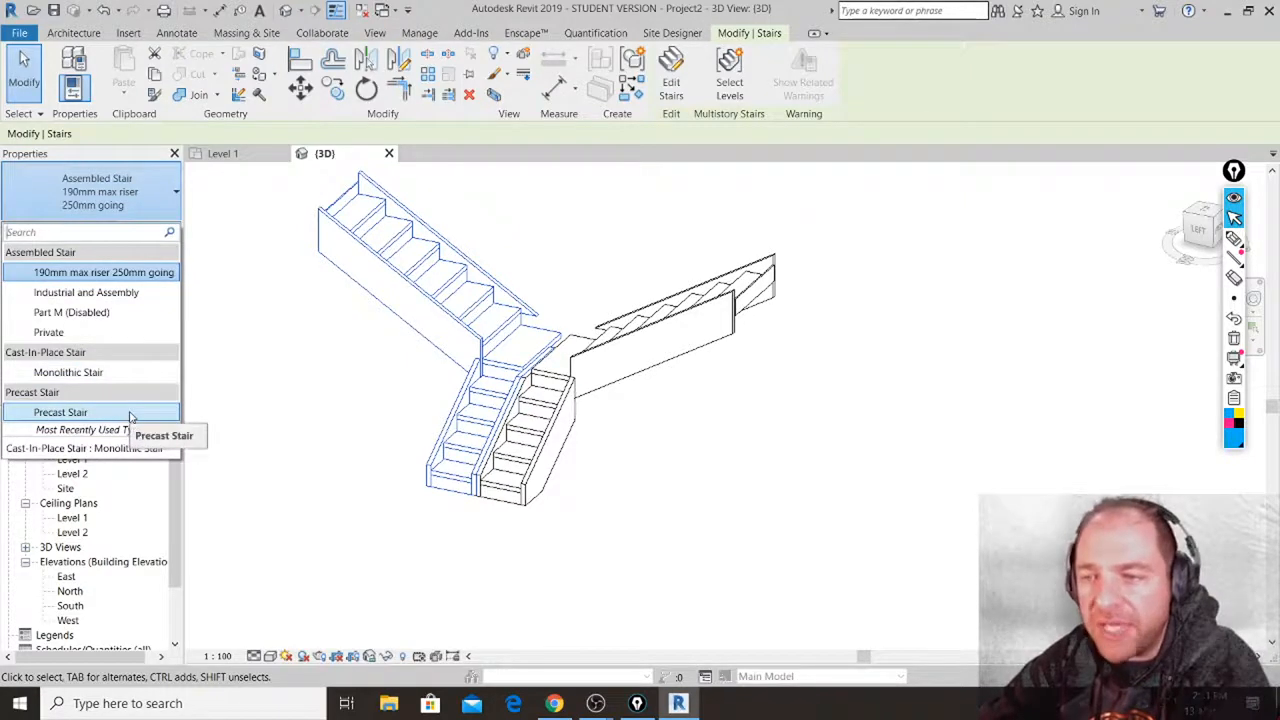
pyautogui.click(130, 414)
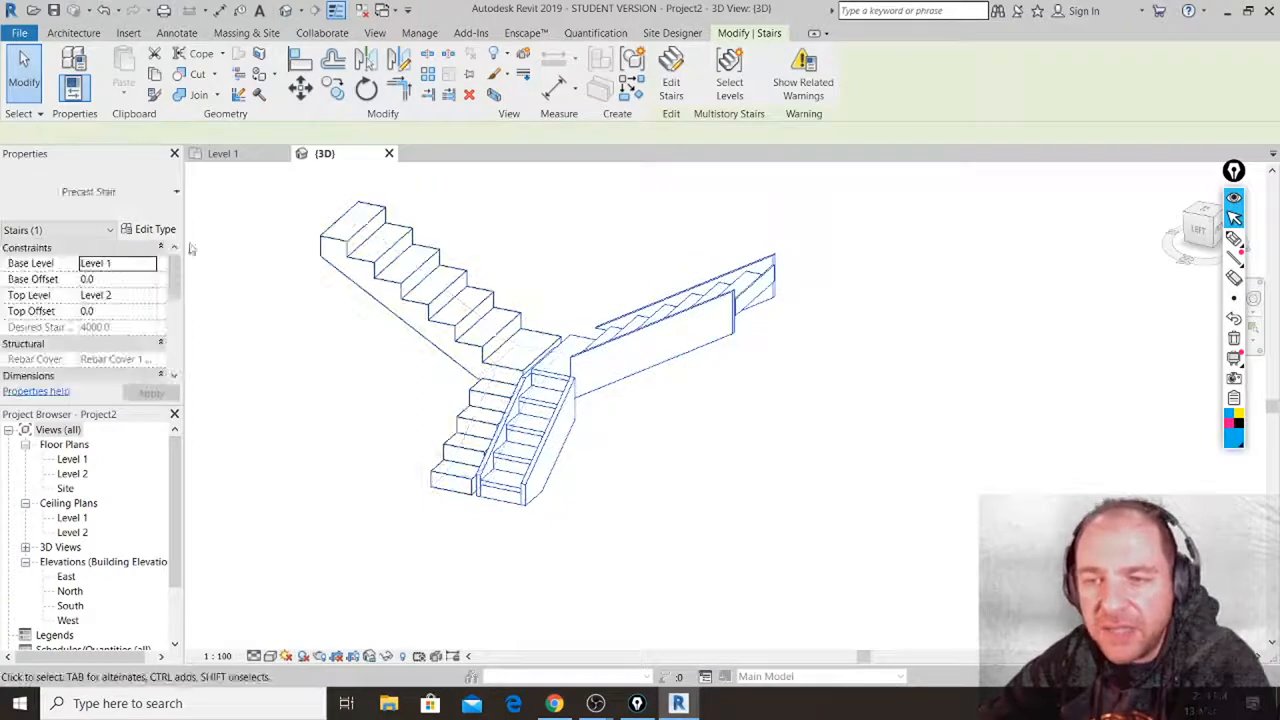
pyautogui.hotkey('ctrl', 'z')
pyautogui.click(169, 204)
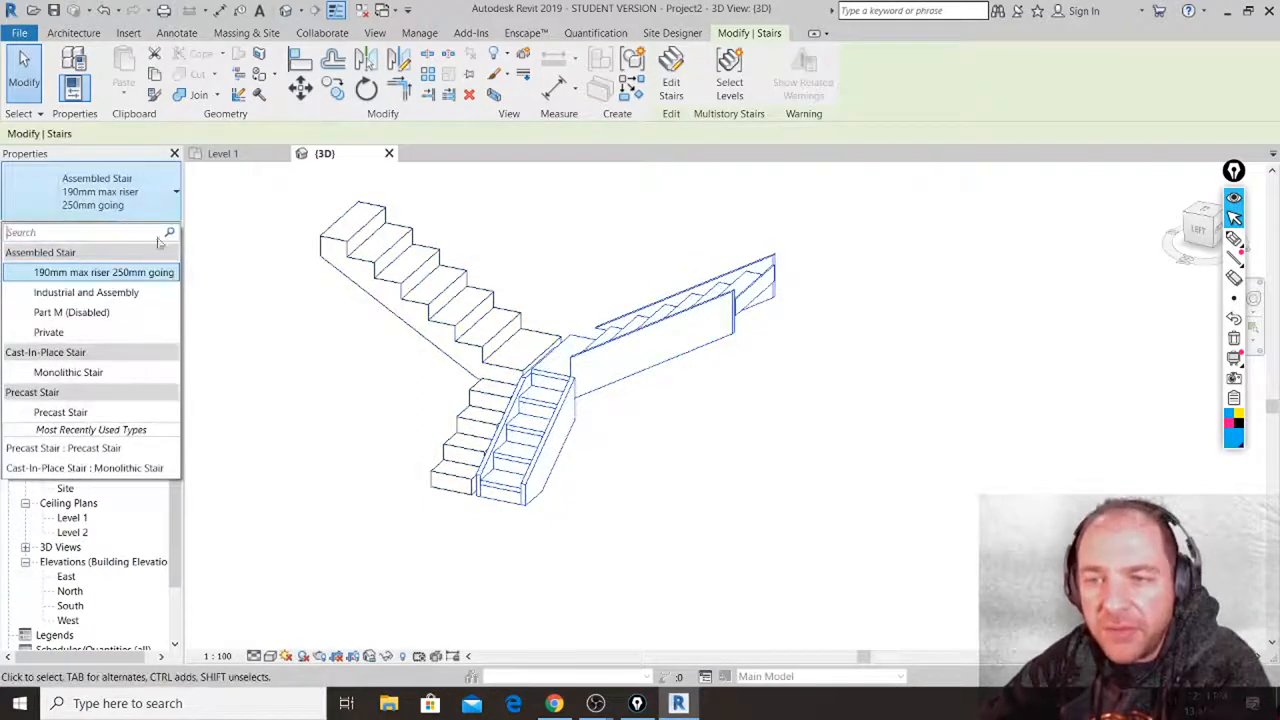
pyautogui.click(143, 414)
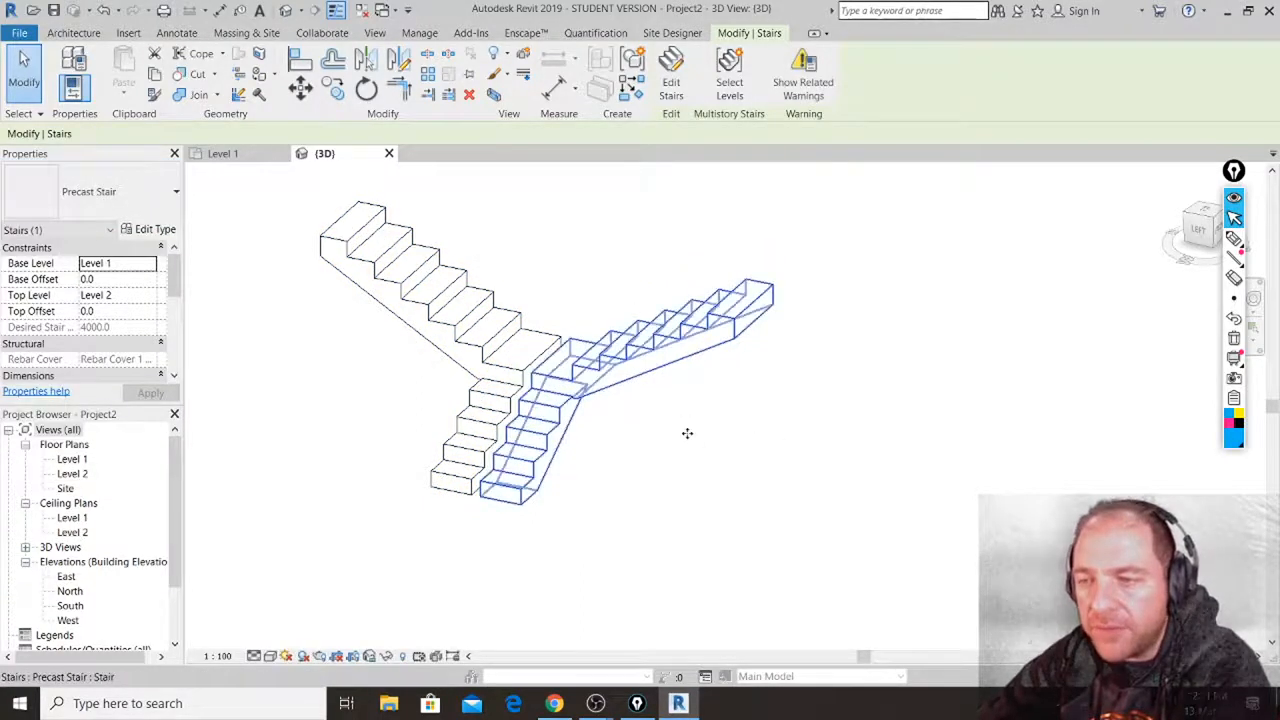
pyautogui.moveTo(703, 441); pyautogui.dragTo(803, 432, button='middle')
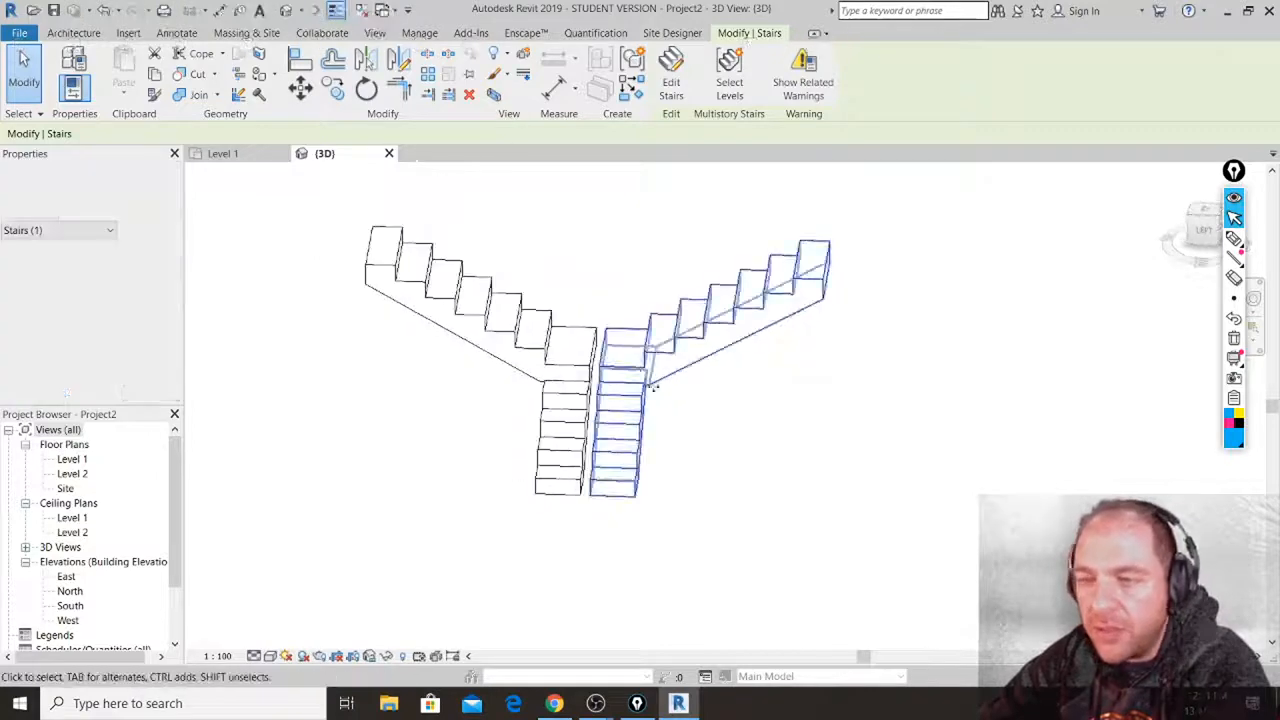
pyautogui.scroll(1, 640, 384)
pyautogui.scroll(3, 596, 370)
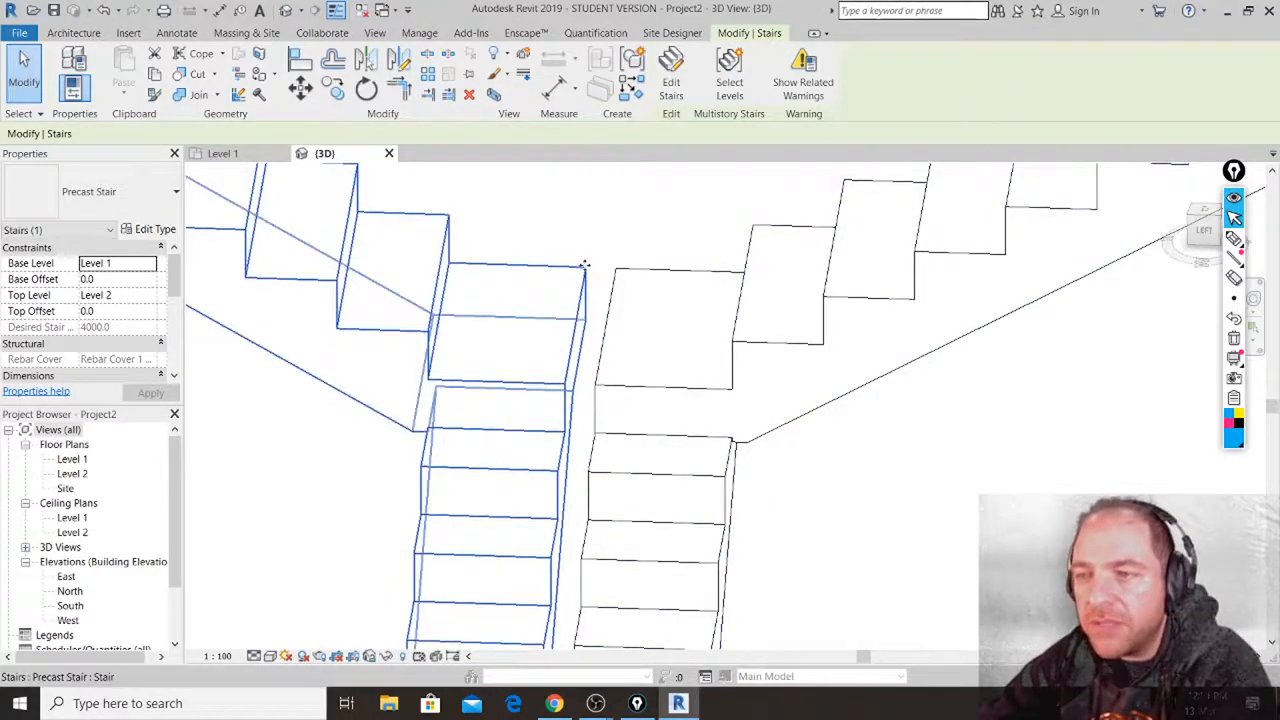
pyautogui.press('m')
pyautogui.press('v')
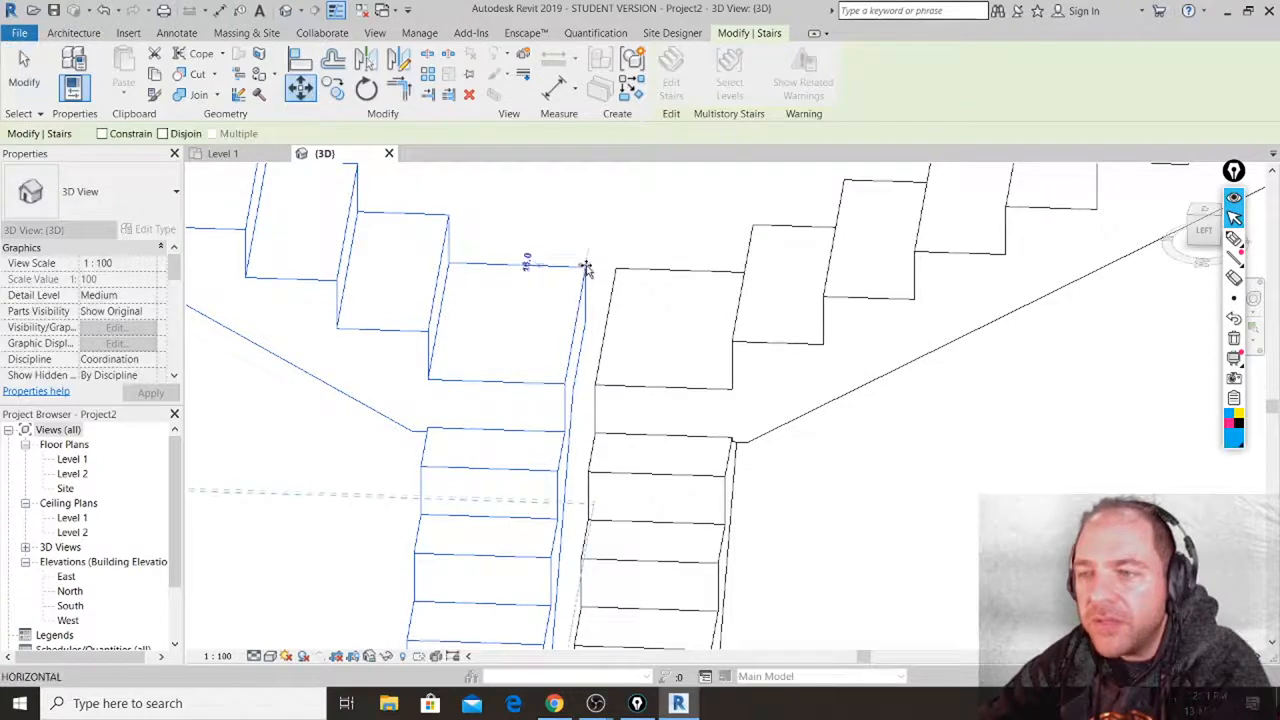
pyautogui.click(587, 270)
# Move the mirrored stair in the Level 1 plan from its lower corner endpoint onto the original stair's upper edge, closing the gap.
pyautogui.click(222, 153)
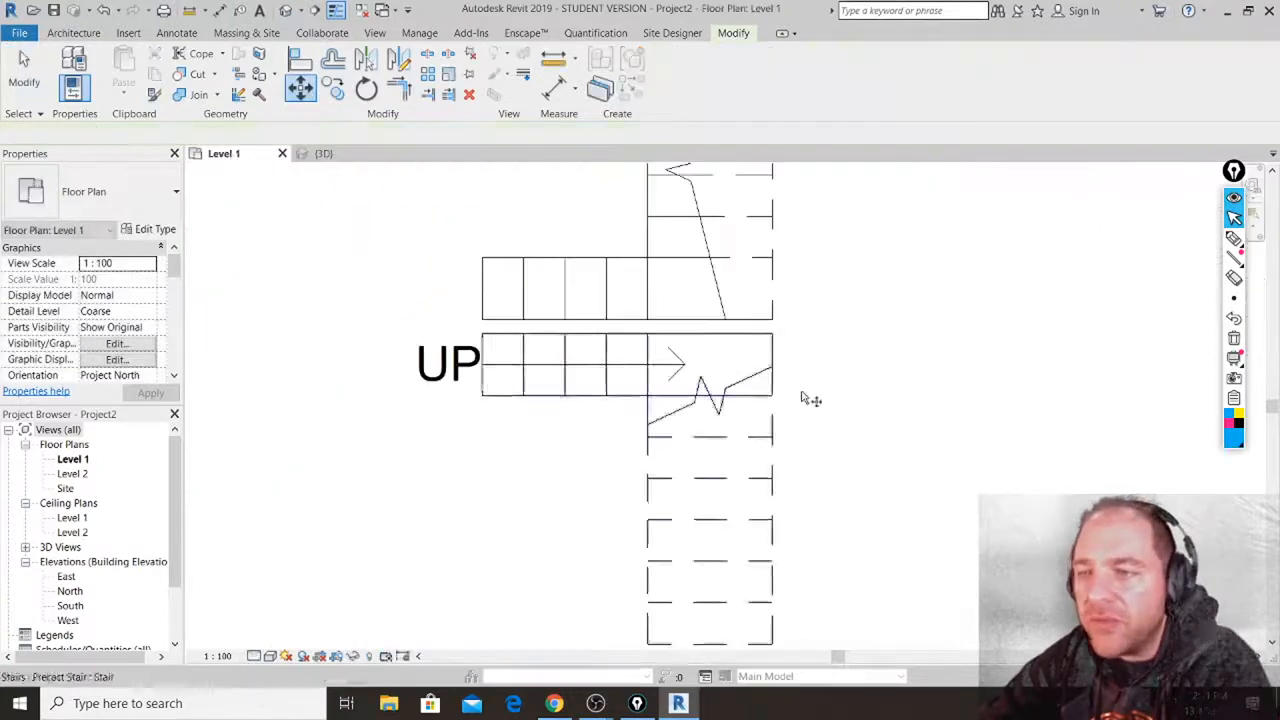
pyautogui.scroll(4, 777, 340)
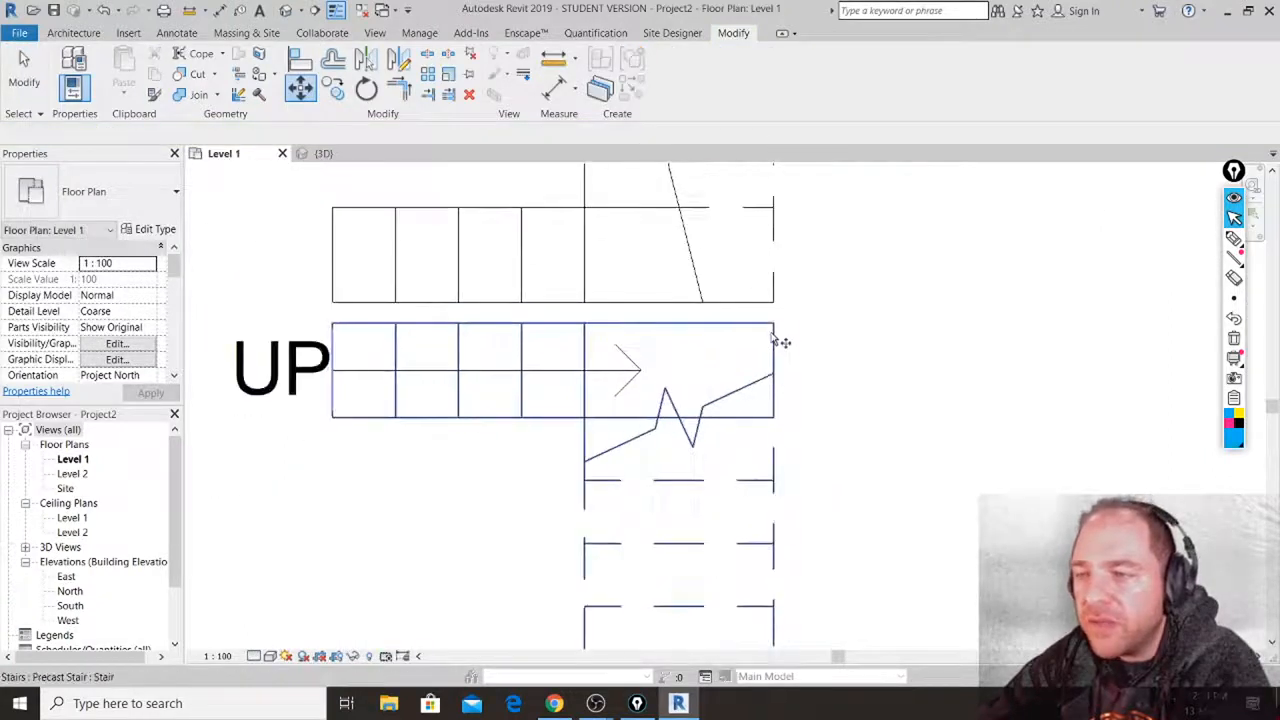
pyautogui.click(532, 299)
pyautogui.click(300, 88)
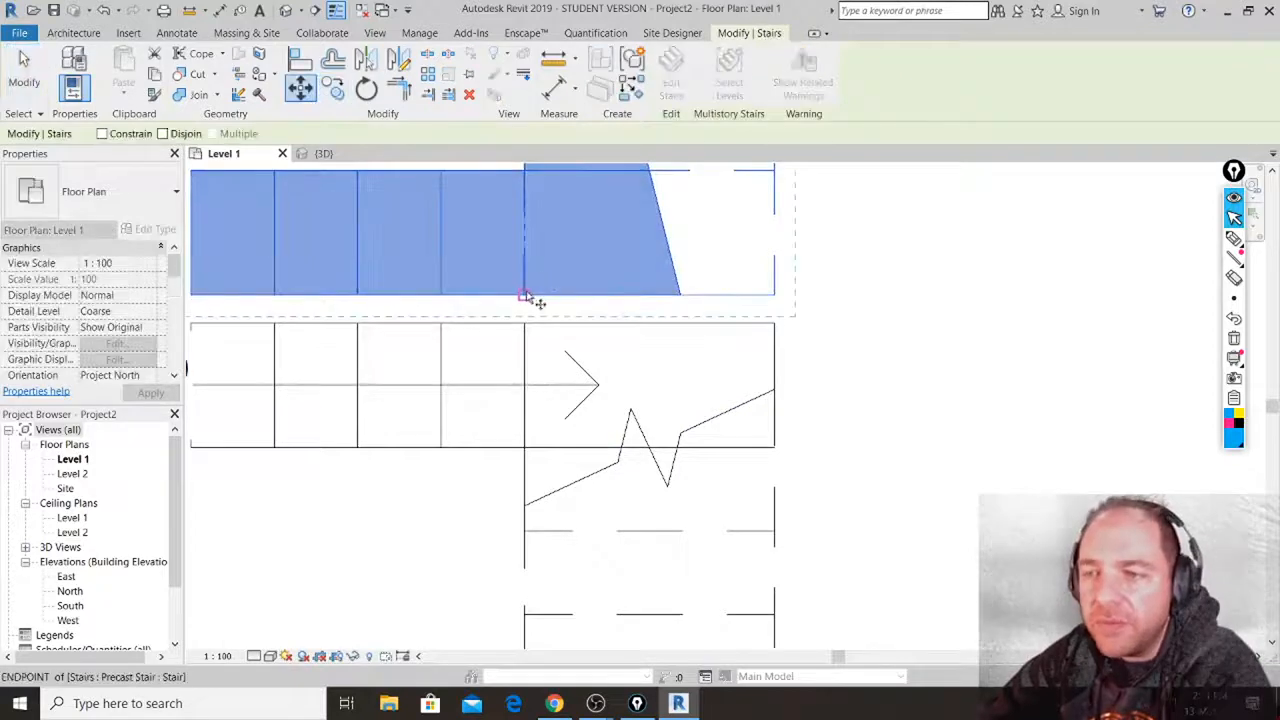
pyautogui.click(524, 296)
pyautogui.click(524, 323)
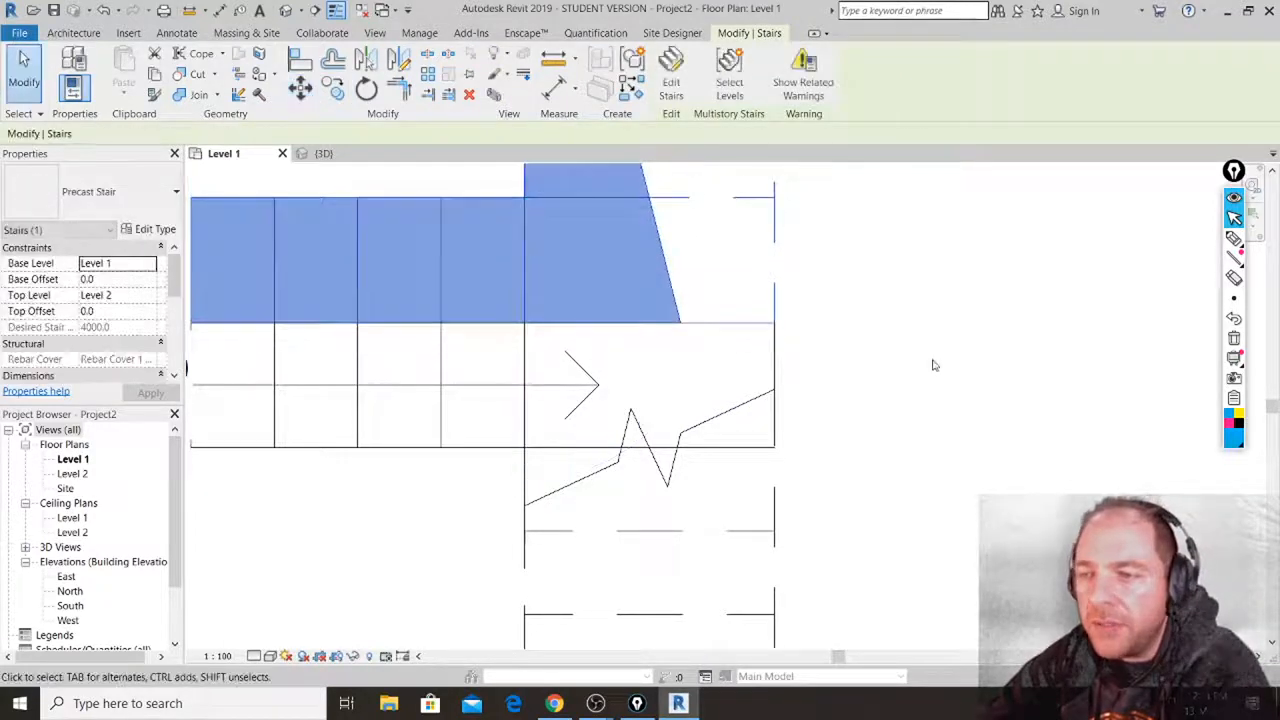
pyautogui.click(930, 365)
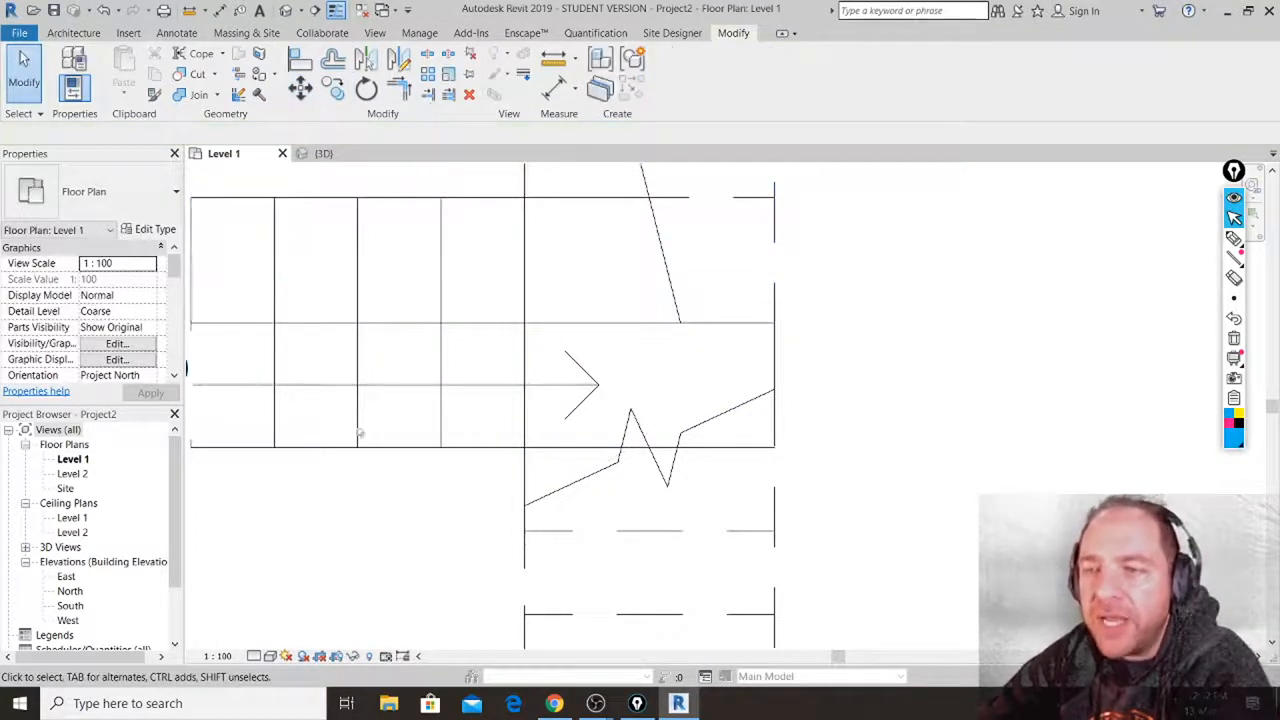
# Examine the joined double stair in 3D from different angles, and close the 3D view.
pyautogui.click(286, 12)
pyautogui.keyDown('shift'); pyautogui.moveTo(609, 363); pyautogui.dragTo(660, 478, button='middle'); pyautogui.keyUp('shift')
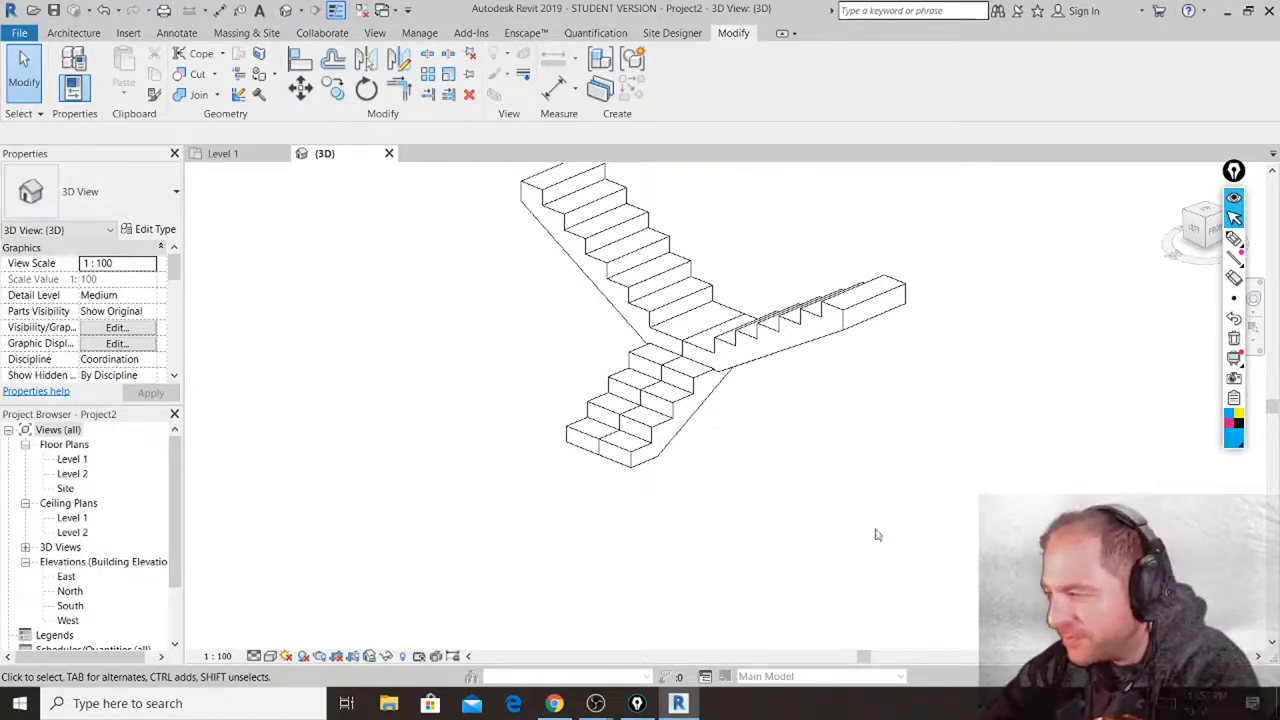
pyautogui.keyDown('shift'); pyautogui.moveTo(893, 486); pyautogui.dragTo(758, 461, button='middle'); pyautogui.keyUp('shift')
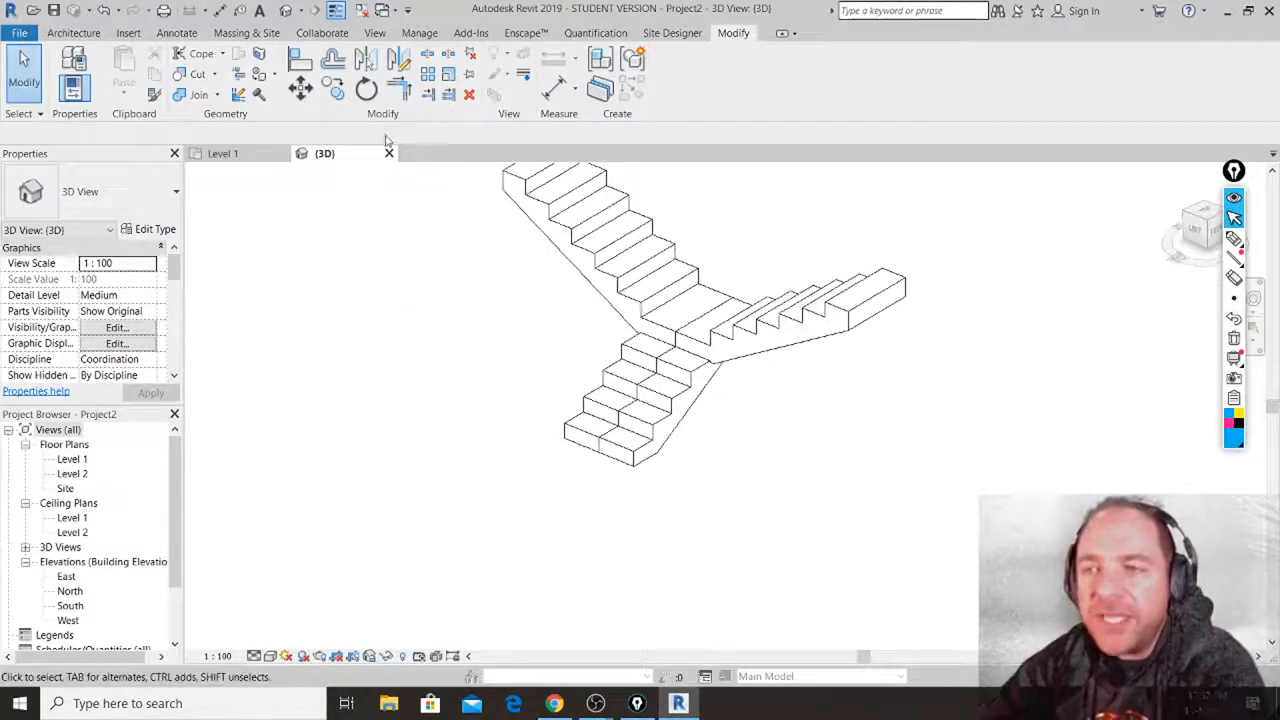
pyautogui.click(389, 154)
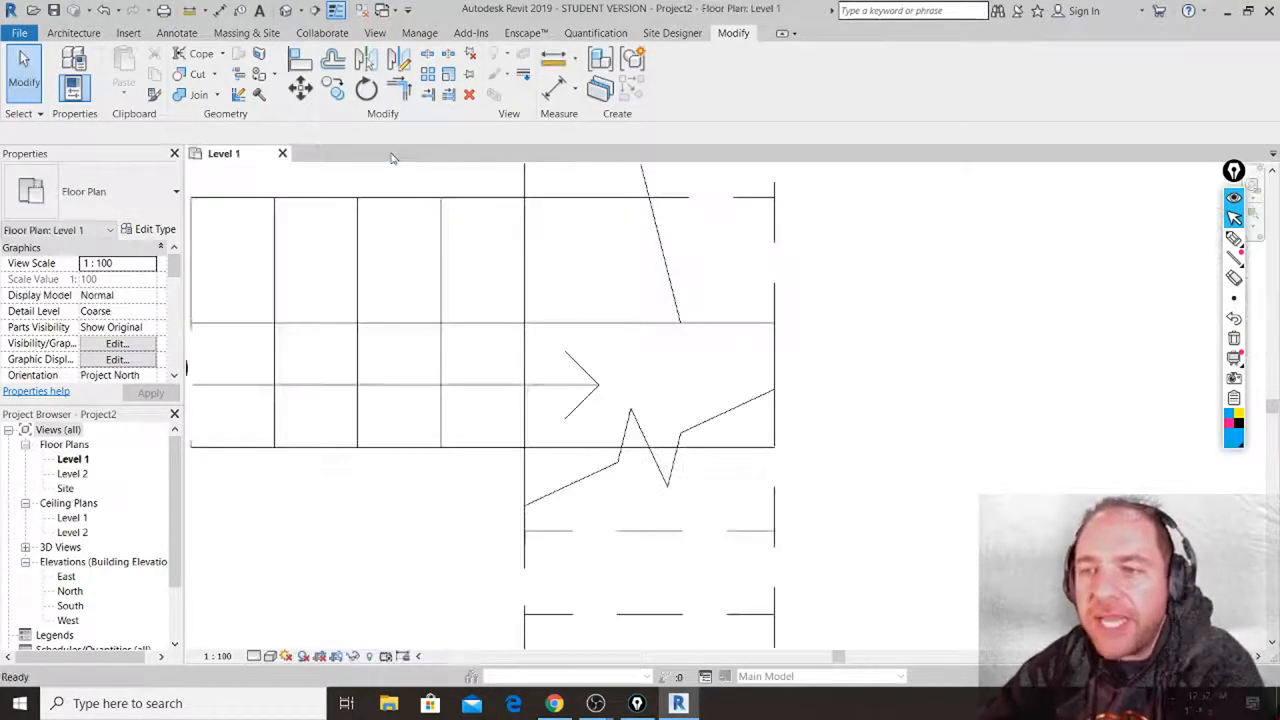
# Delete the original and mirrored stairs together from the Level 1 plan.
pyautogui.scroll(-3, 760, 260)
pyautogui.moveTo(772, 248); pyautogui.dragTo(532, 464)
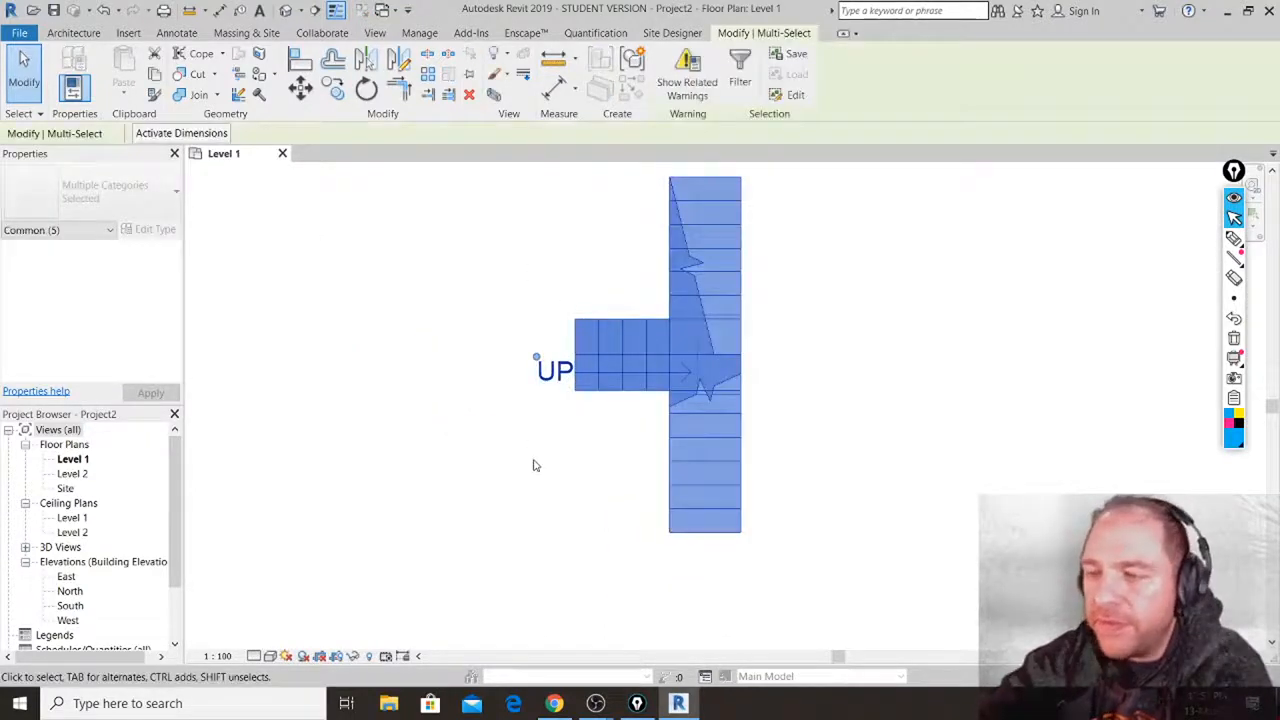
pyautogui.press('Delete')
# Start a new stair in the Level 1 plan with a custom sketched run.
pyautogui.click(74, 33)
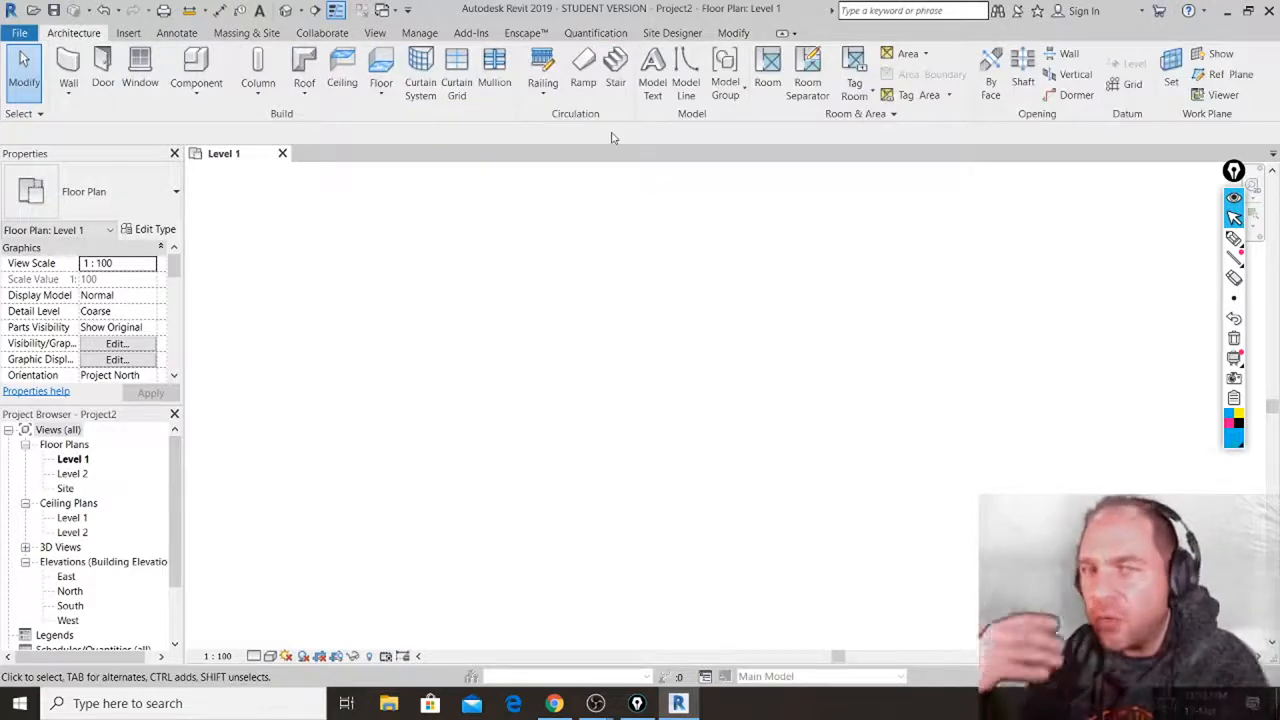
pyautogui.click(615, 72)
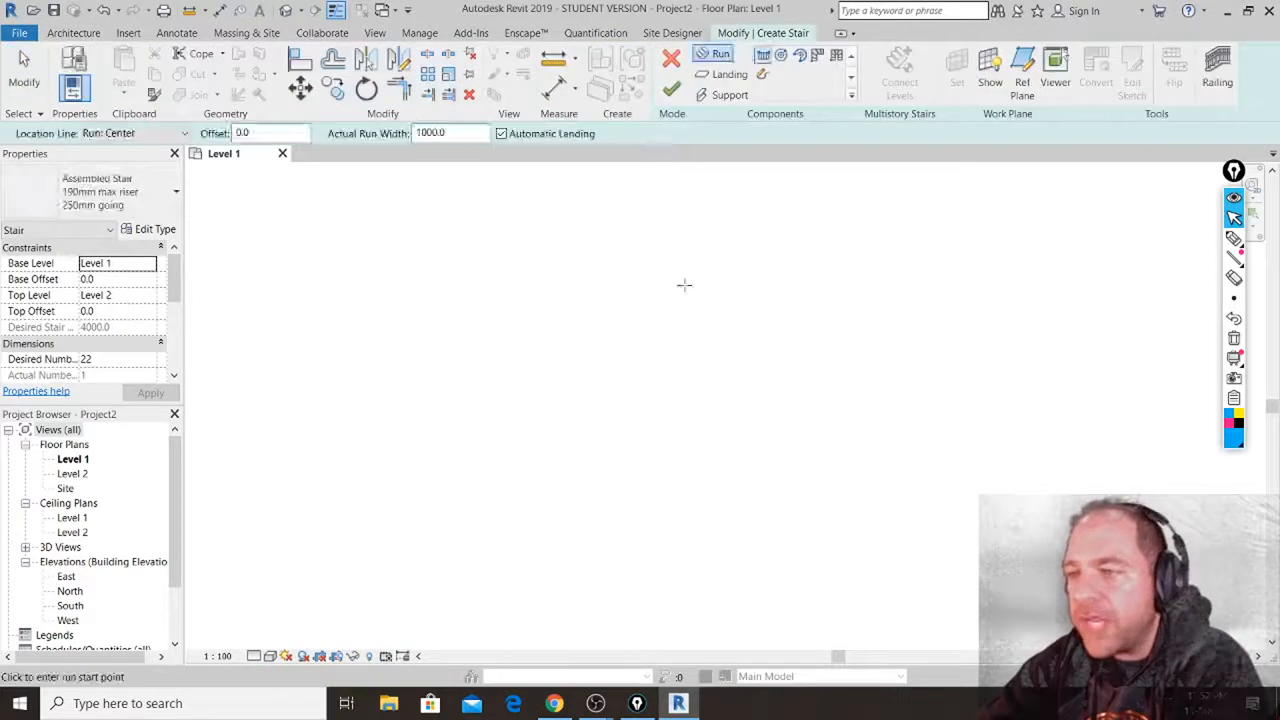
pyautogui.click(762, 77)
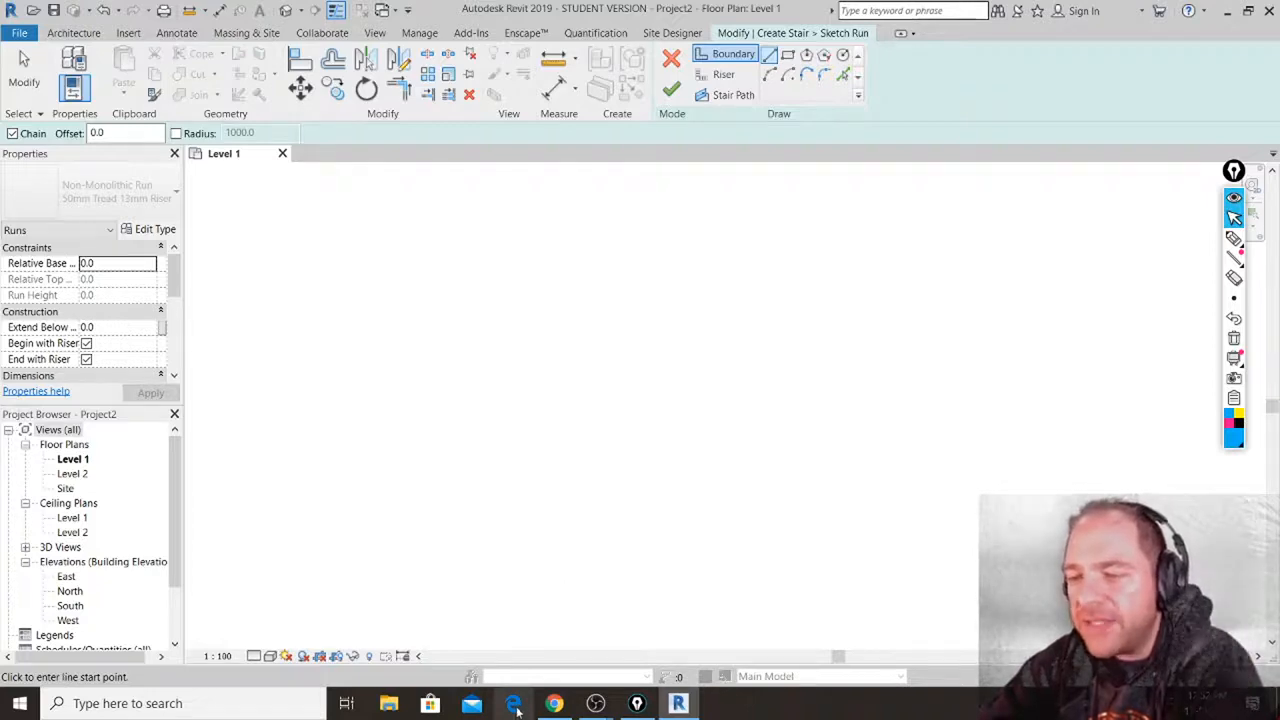
# Switch to the Edge browser and get ready to enter a web search.
pyautogui.click(514, 704)
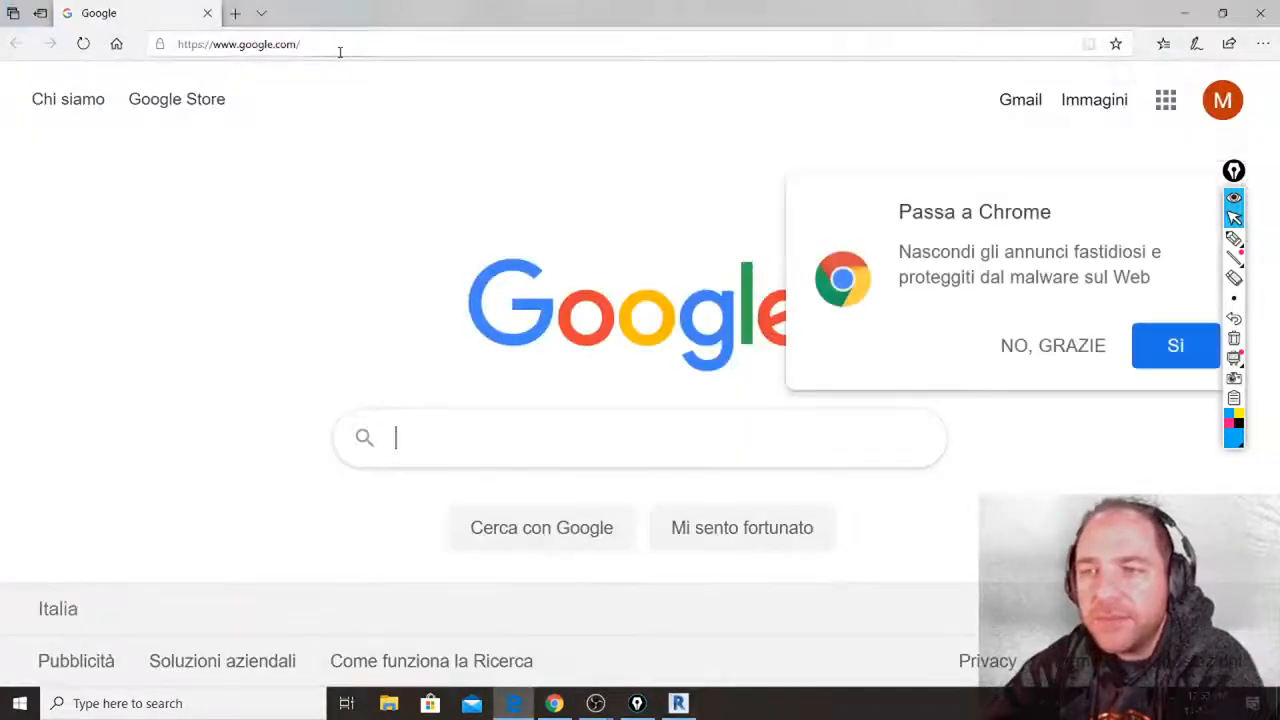
pyautogui.click(338, 47)
pyautogui.write('stair')
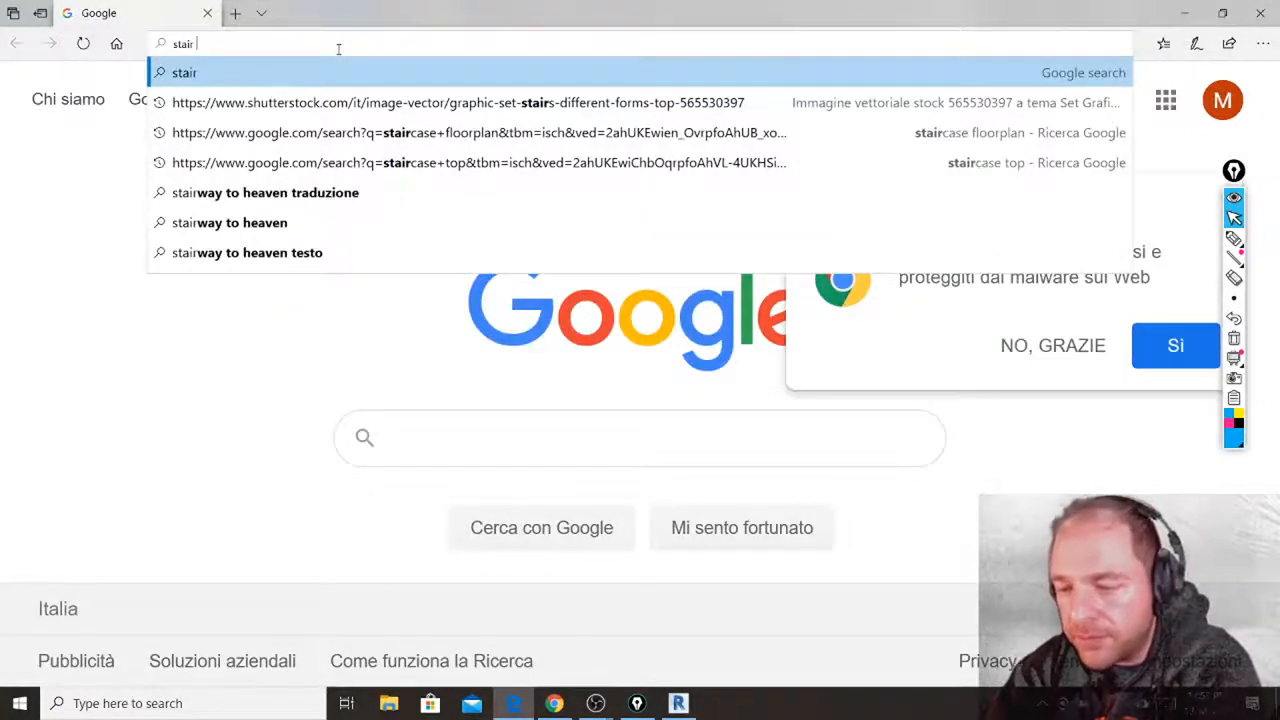
pyautogui.write(' case')
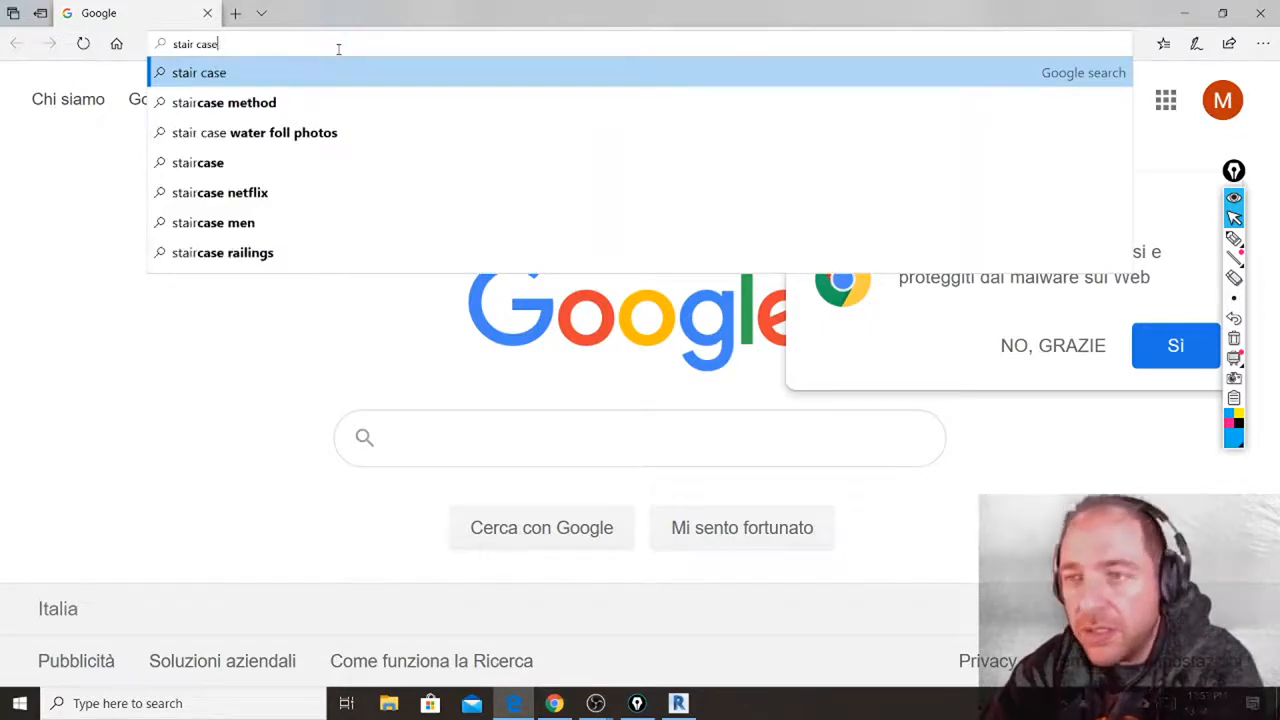
pyautogui.press('BackSpace')
pyautogui.press('BackSpace')
pyautogui.press('BackSpace')
pyautogui.press('BackSpace')
pyautogui.press('BackSpace')
pyautogui.press('BackSpace')
pyautogui.press('BackSpace')
pyautogui.press('BackSpace')
pyautogui.press('BackSpace')
pyautogui.press('BackSpace')
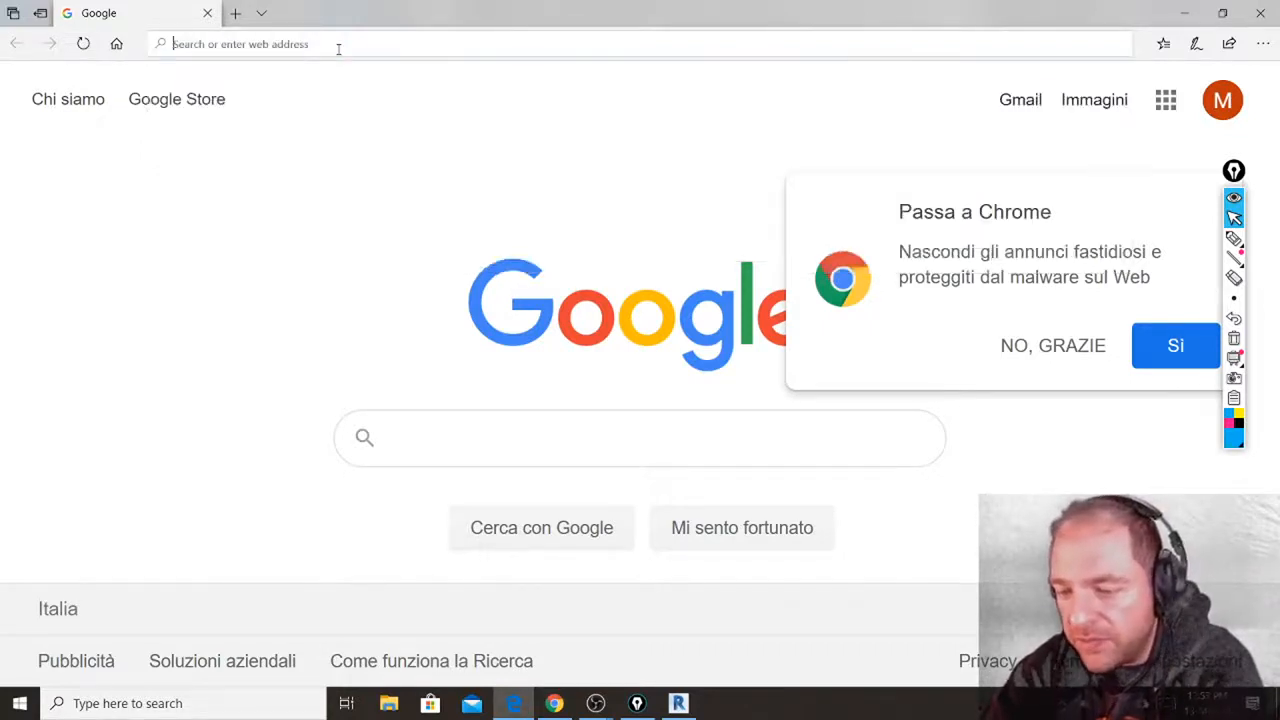
# Search Google for "scale pedata obbligata" and show the image results.
pyautogui.write('scale ')
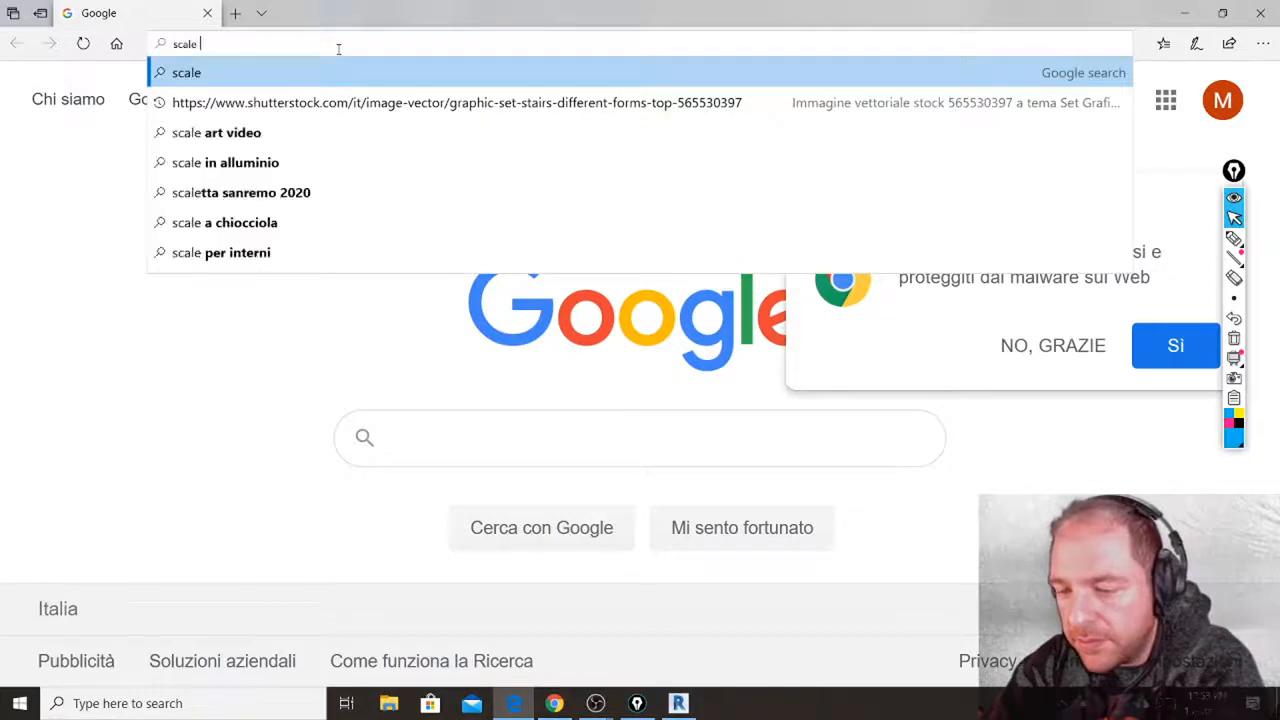
pyautogui.write('pedata ')
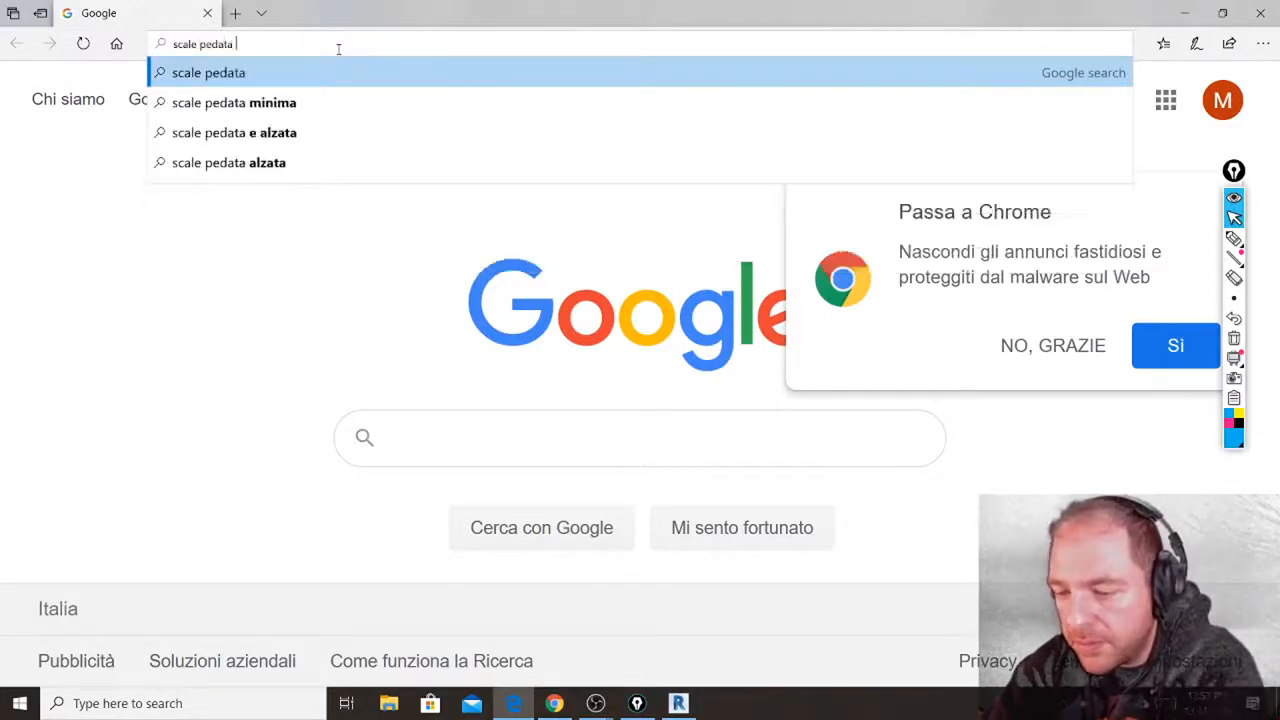
pyautogui.write('obbligatat')
pyautogui.press('Return')
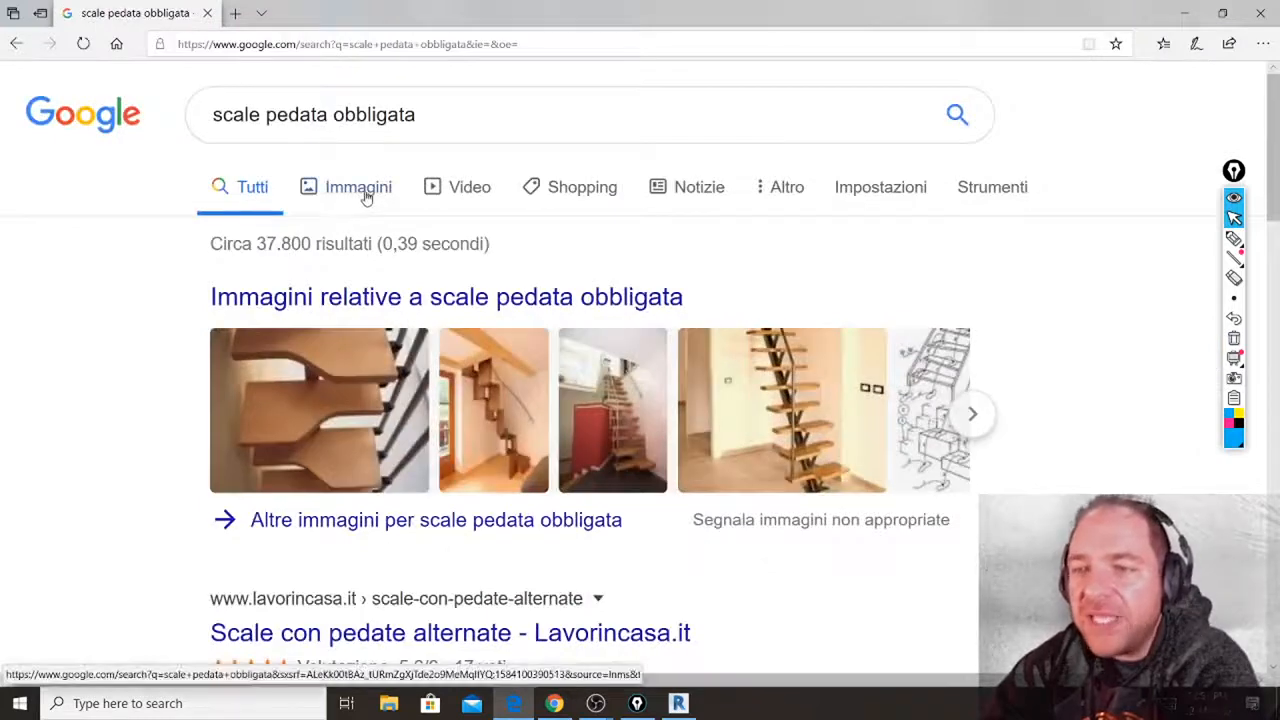
pyautogui.click(365, 190)
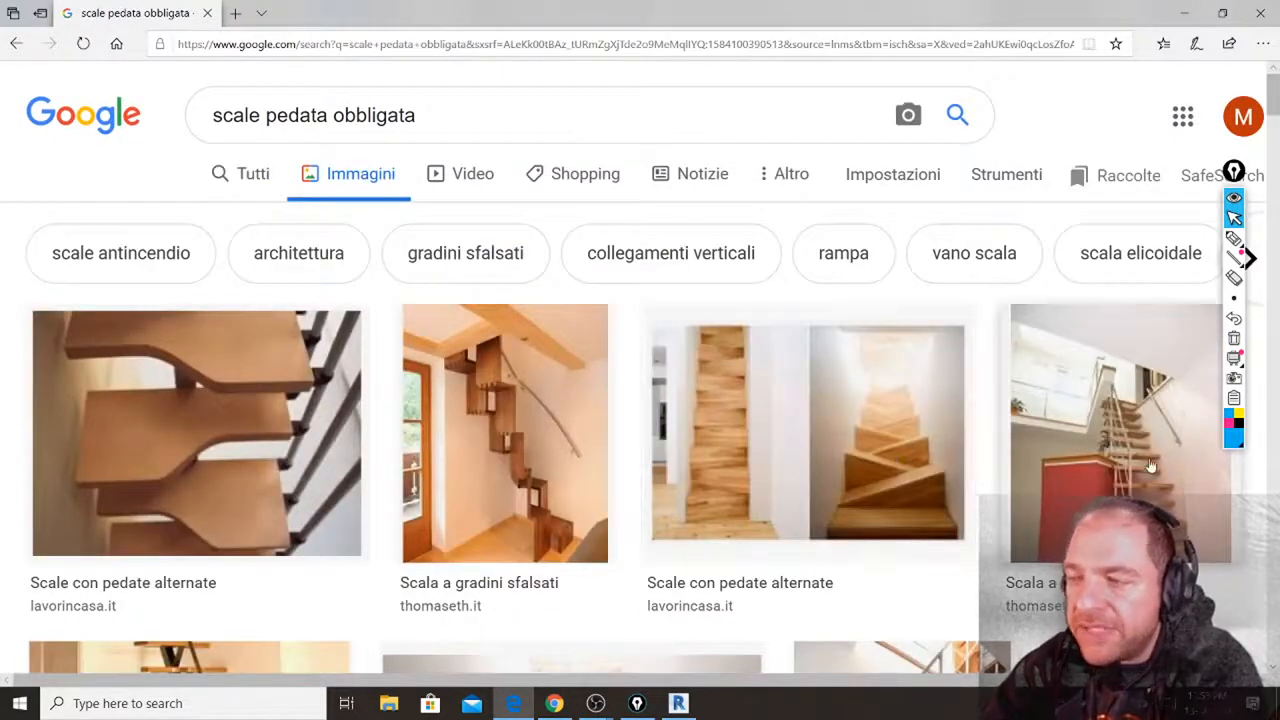
# Examine the image results for different alternating-tread and staggered stair shapes.
pyautogui.scroll(-2, 222, 414)
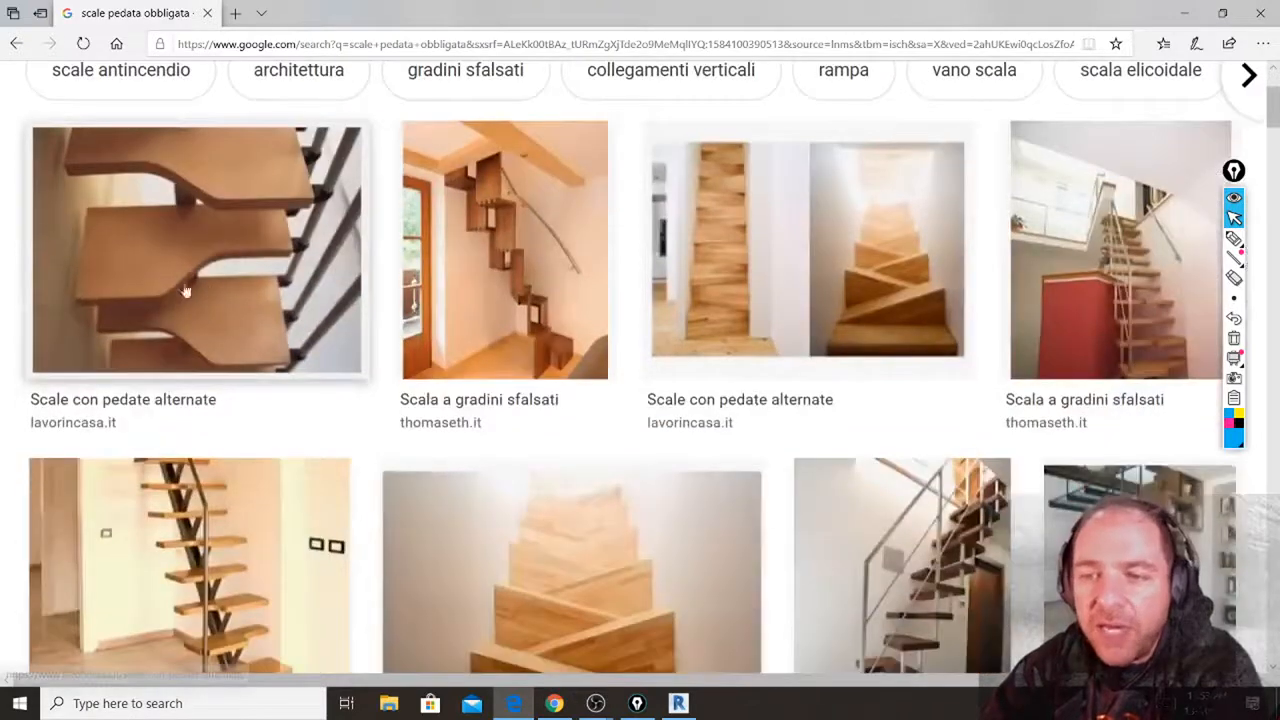
pyautogui.scroll(-1, 217, 301)
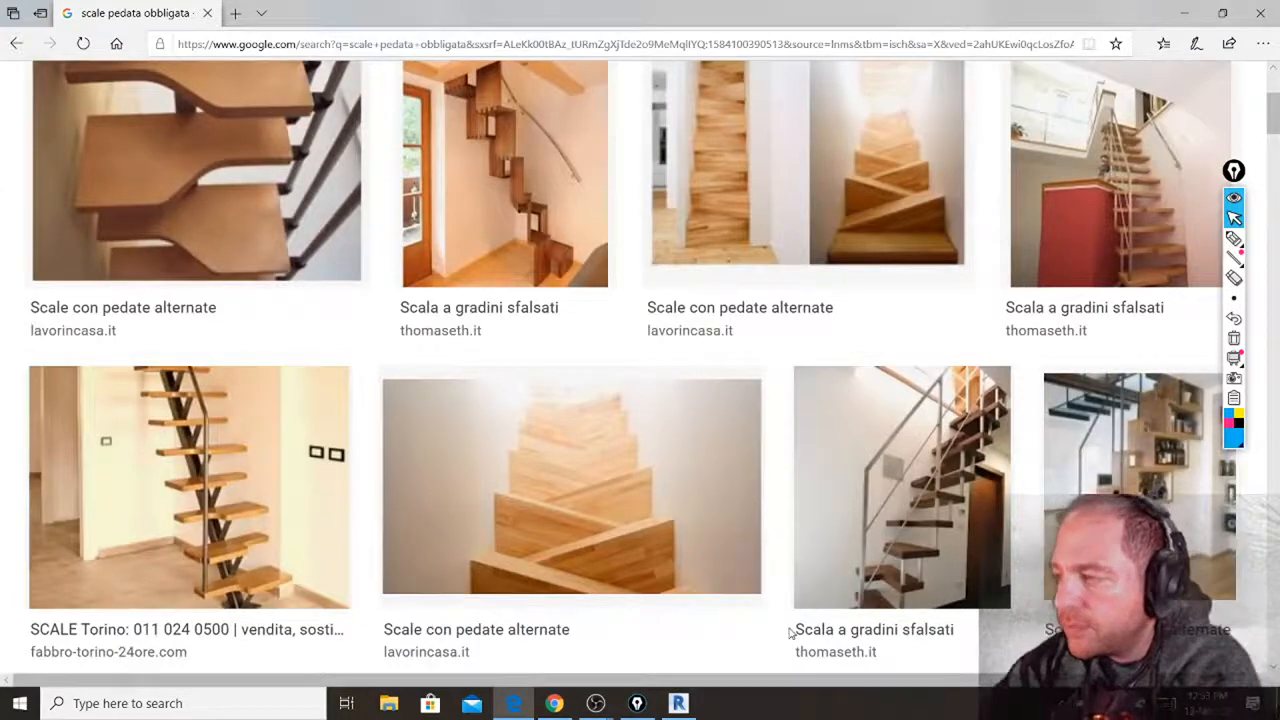
pyautogui.scroll(-4, 660, 640)
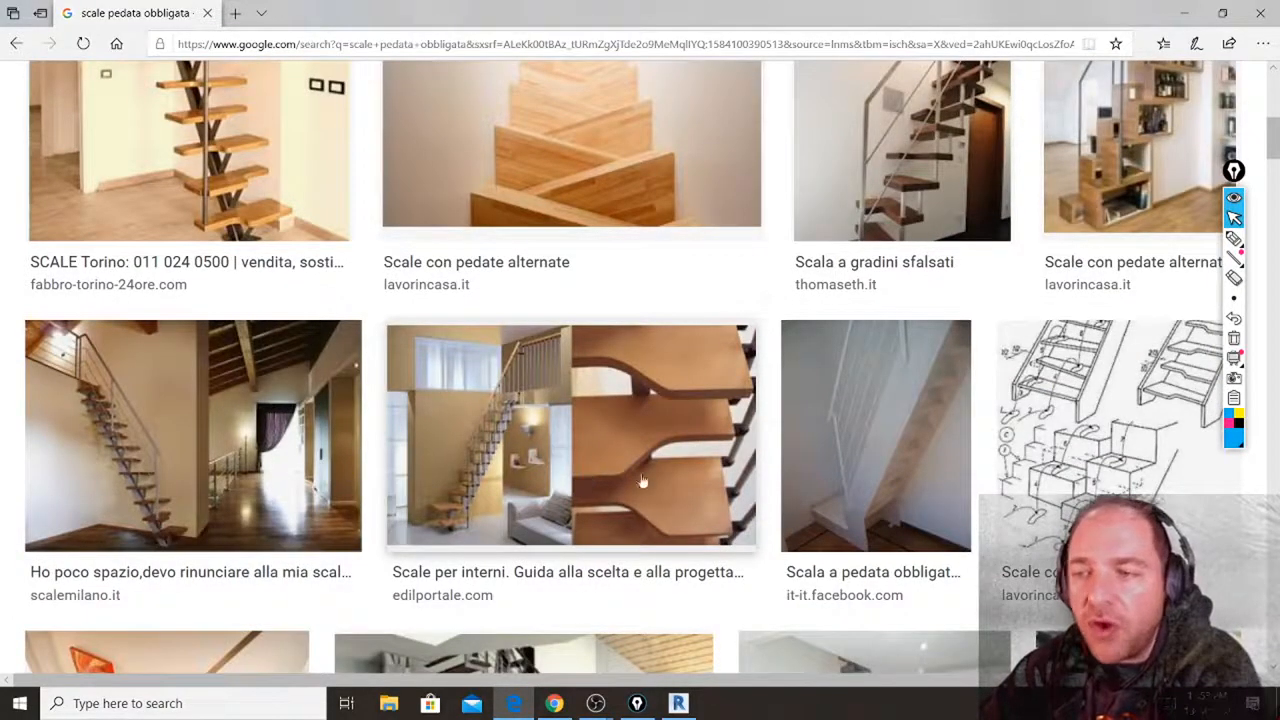
pyautogui.scroll(-3, 652, 452)
pyautogui.scroll(2, 695, 408)
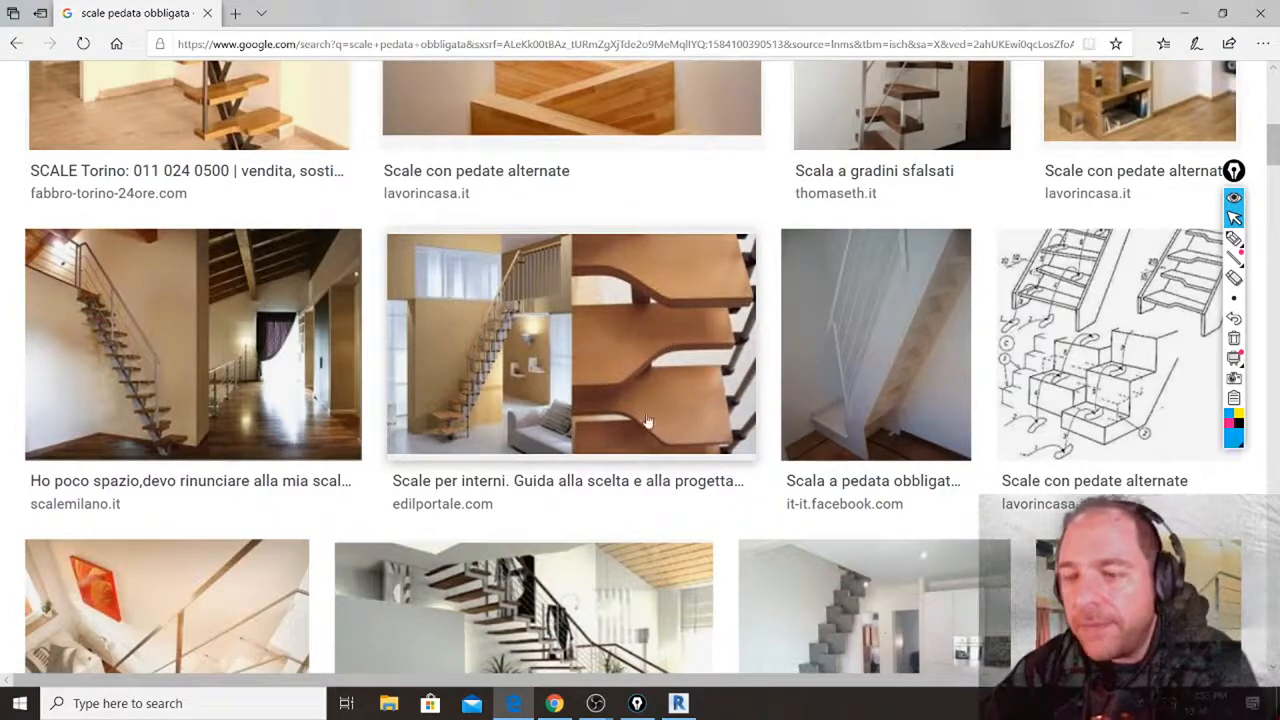
pyautogui.scroll(-1, 648, 421)
pyautogui.scroll(-1, 652, 395)
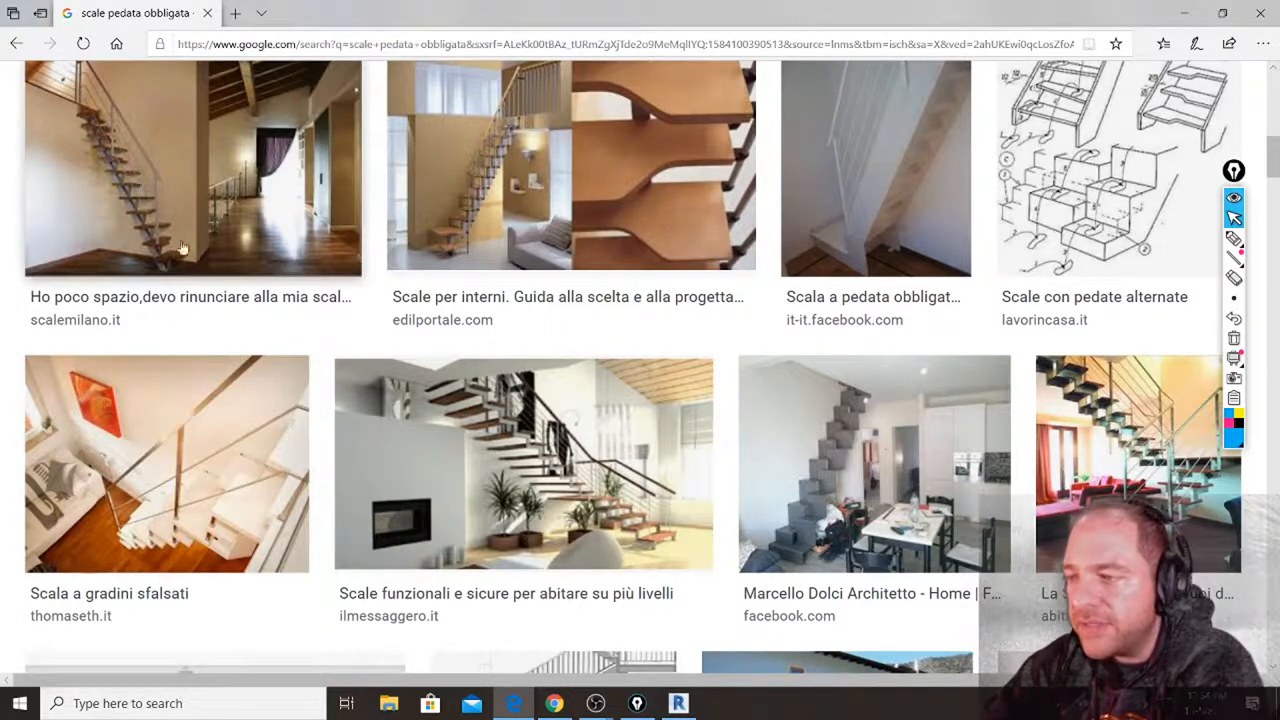
pyautogui.scroll(-2, 345, 460)
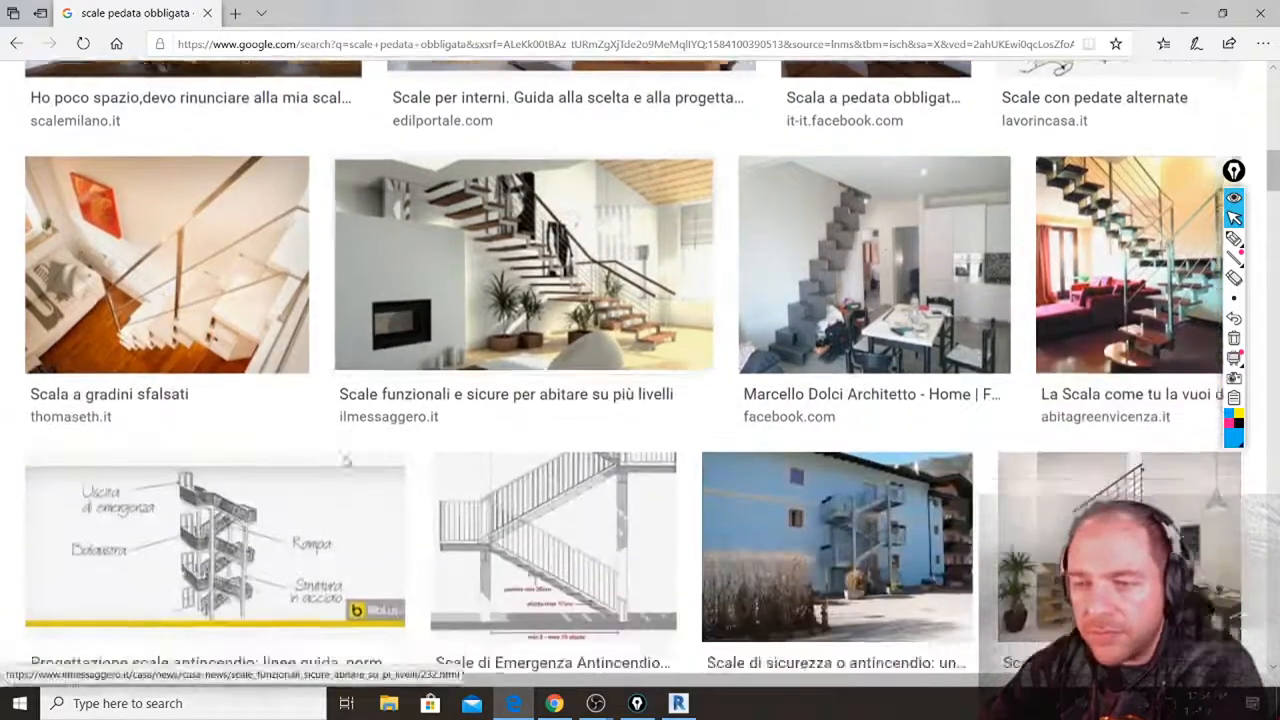
pyautogui.scroll(-2, 345, 460)
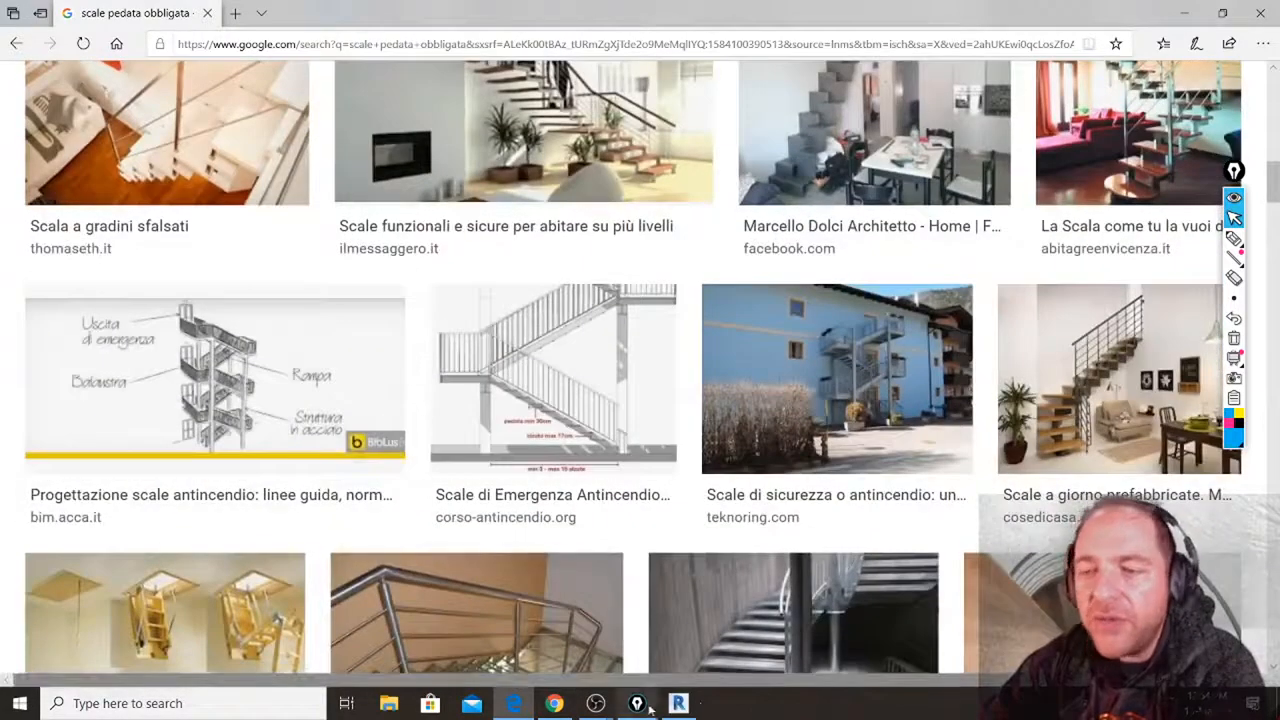
pyautogui.scroll(7, 700, 390)
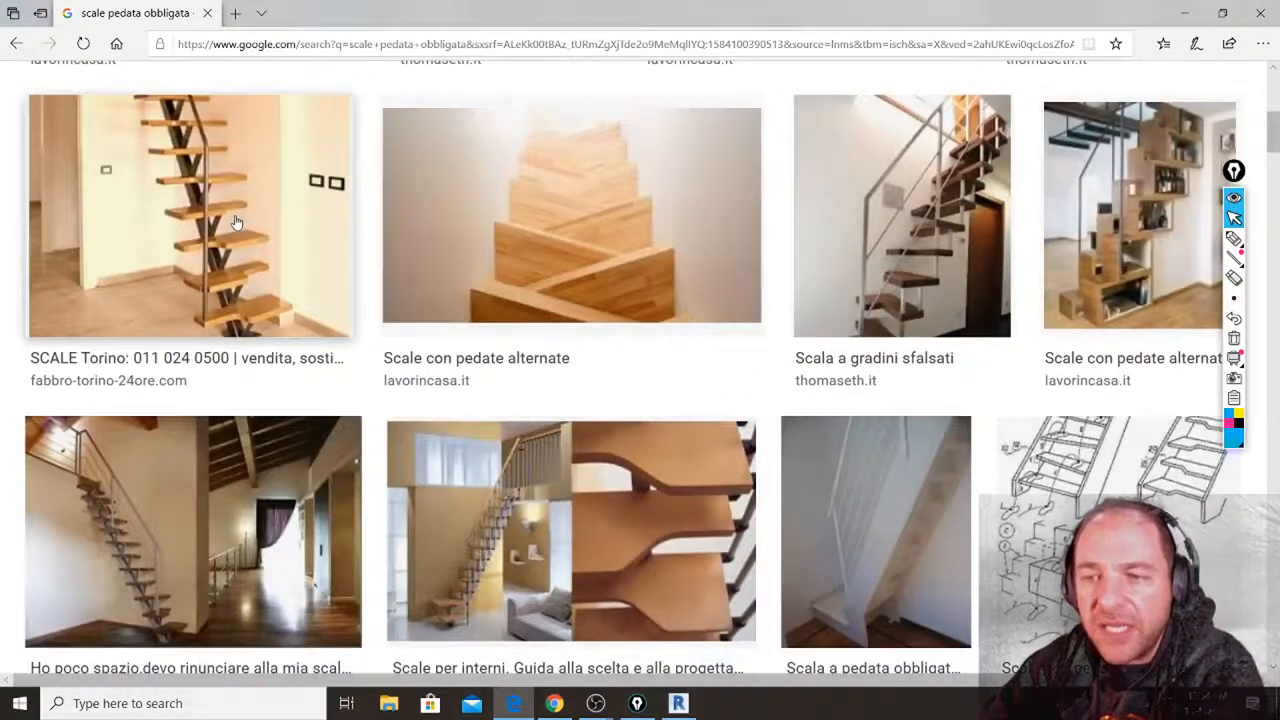
# Switch back to Revit and sketch the run's outer boundary: a horizontal line about 3911 mm long, a downward diagonal and a vertical line.
pyautogui.click(679, 704)
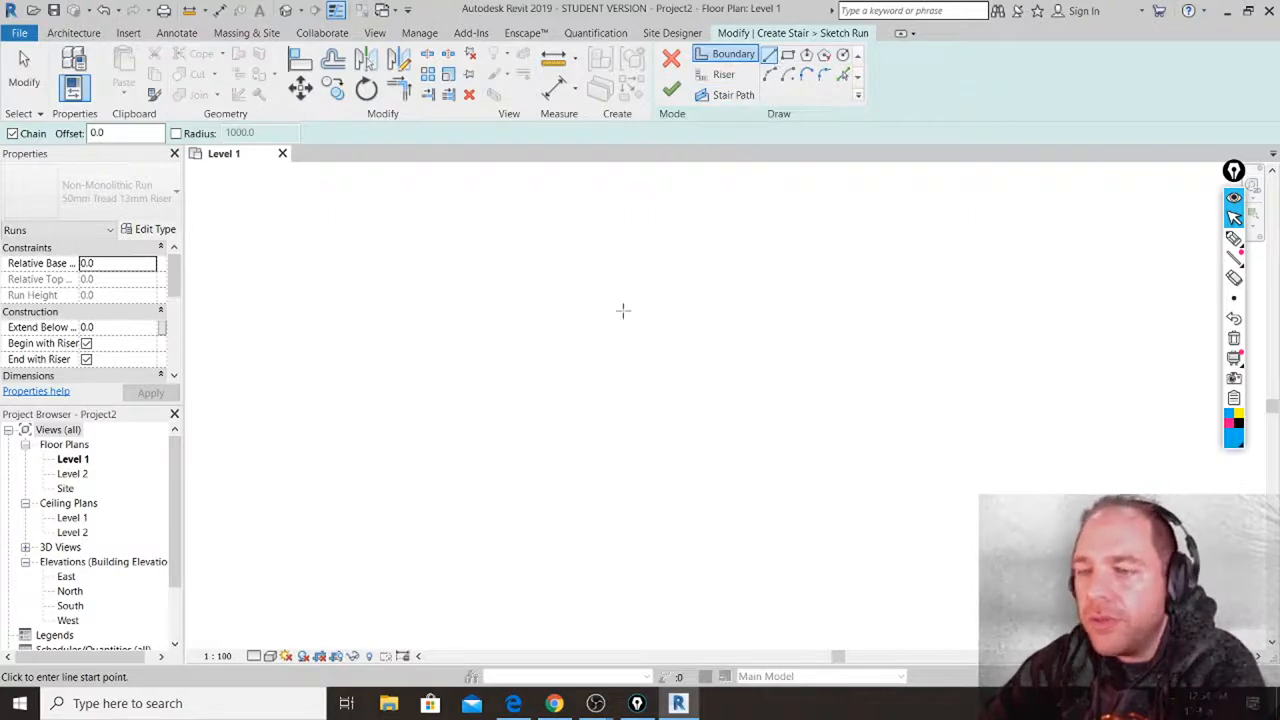
pyautogui.click(550, 306)
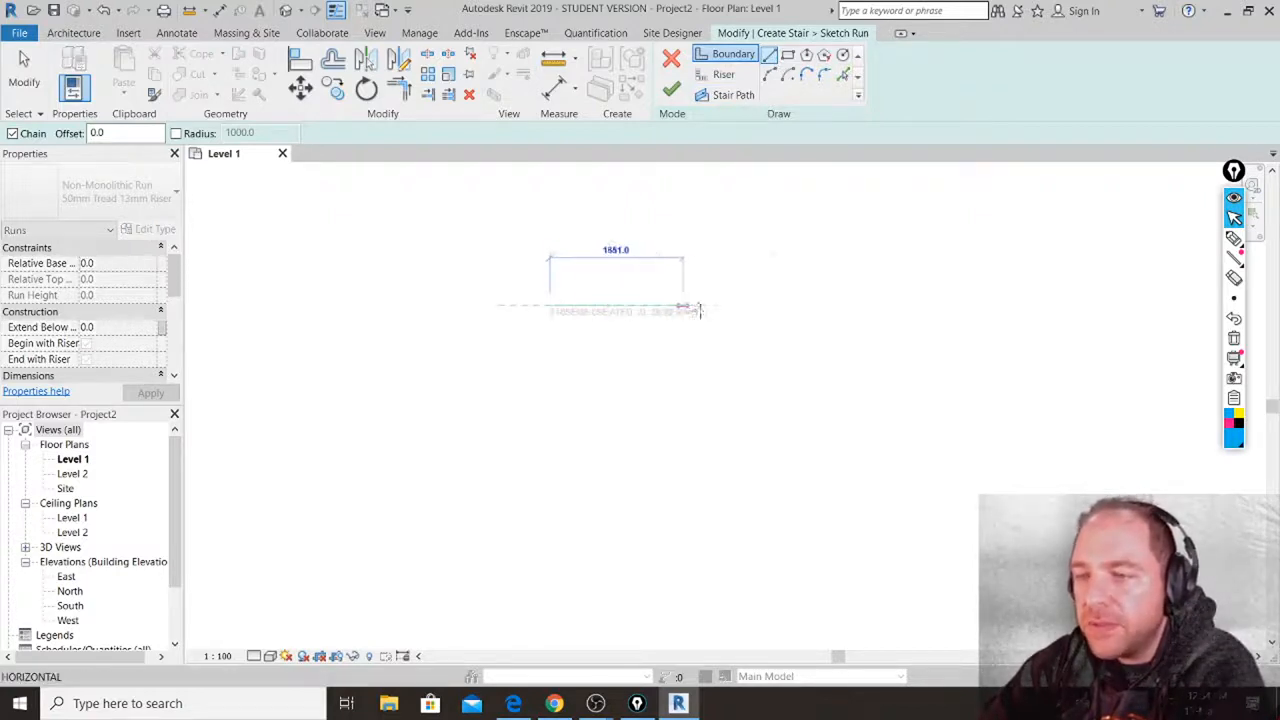
pyautogui.click(858, 307)
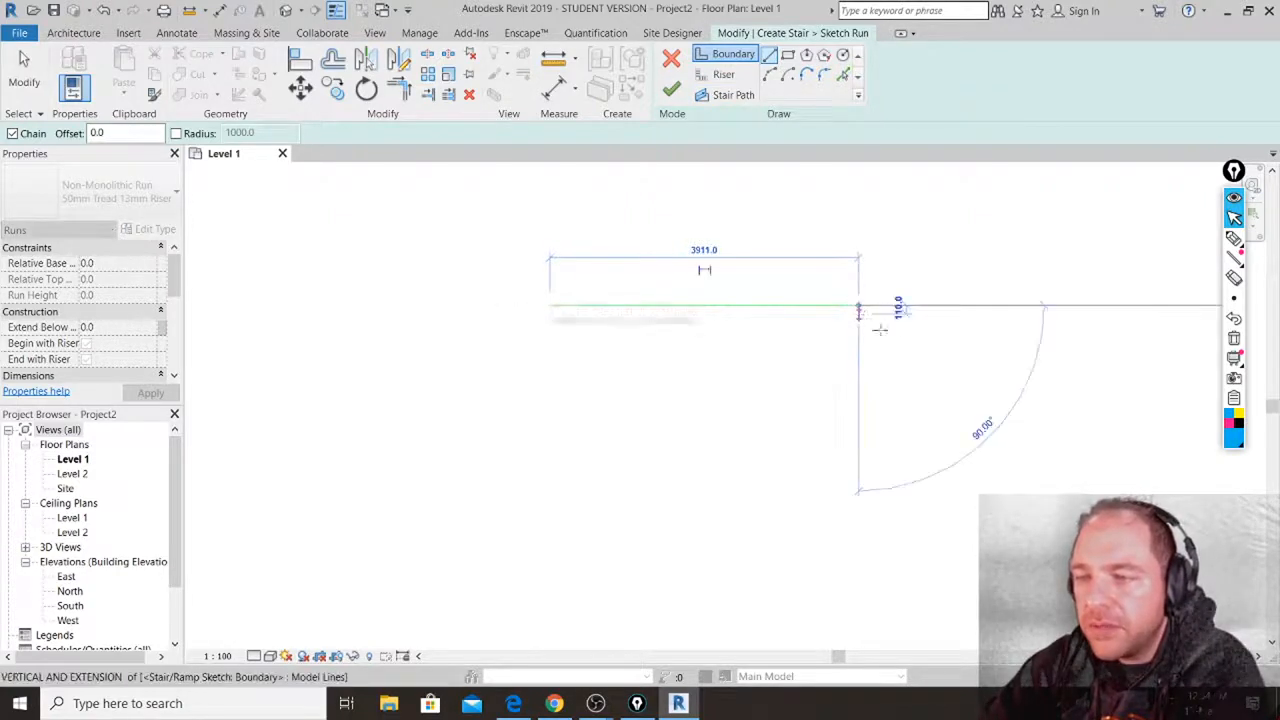
pyautogui.click(940, 374)
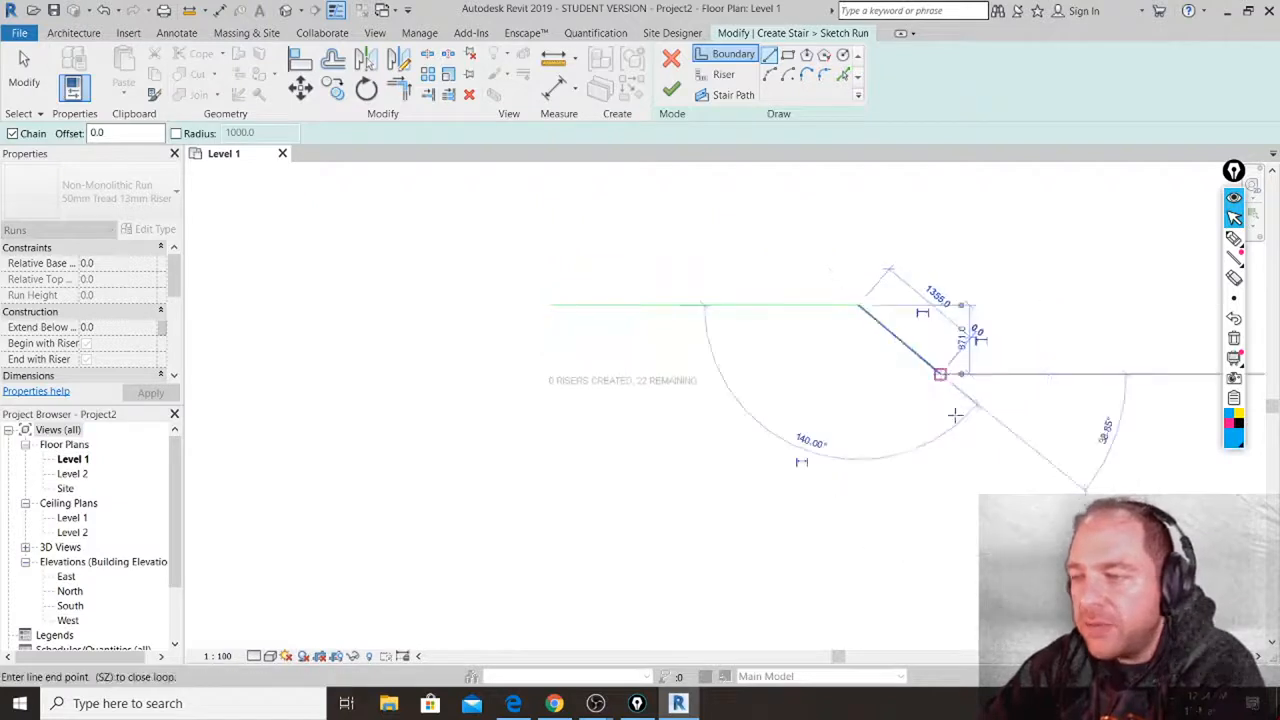
pyautogui.click(940, 520)
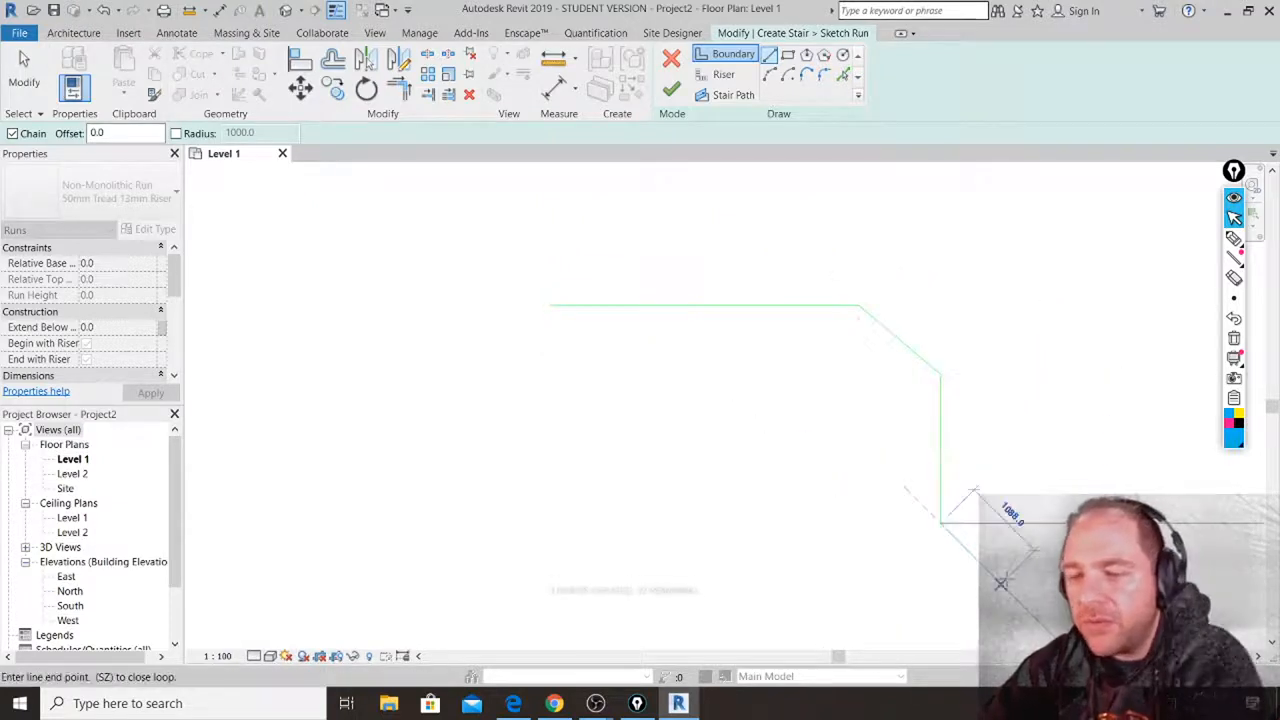
pyautogui.press('Escape')
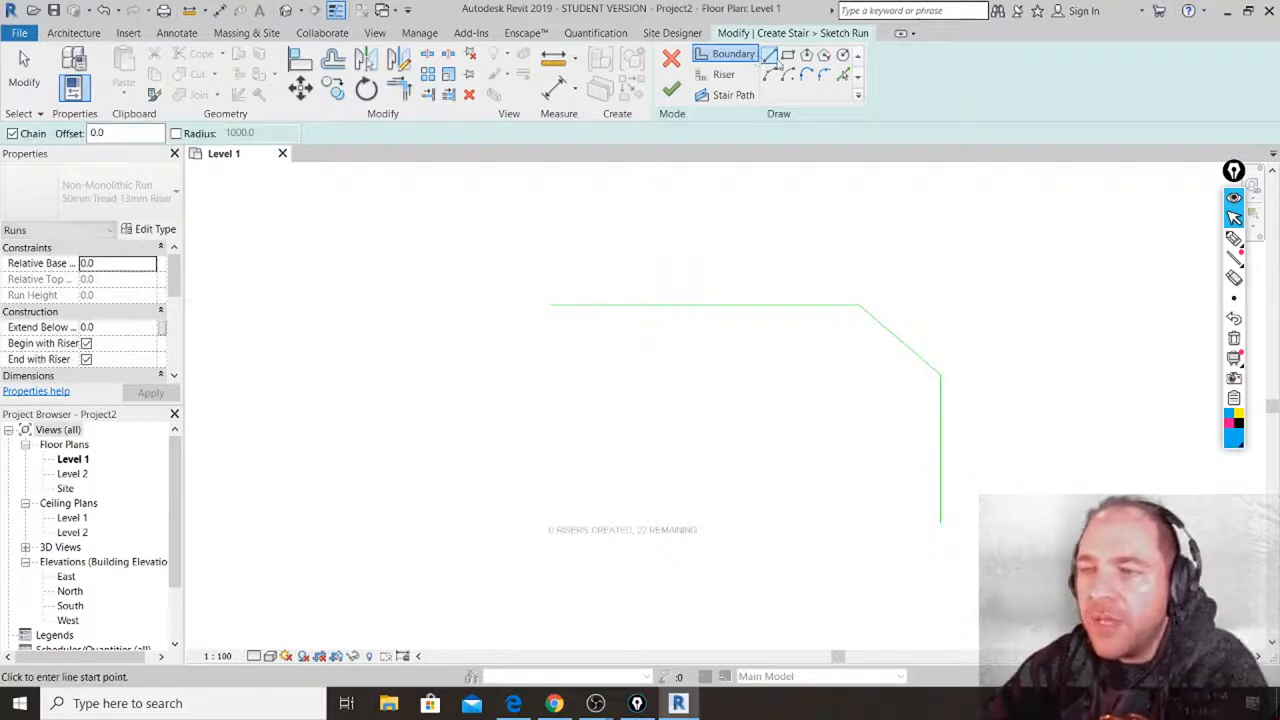
# Sketch the inner boundary below the outer one as a horizontal line, a tangent arc of about 1232 mm radius and a slanted end line.
pyautogui.click(550, 384)
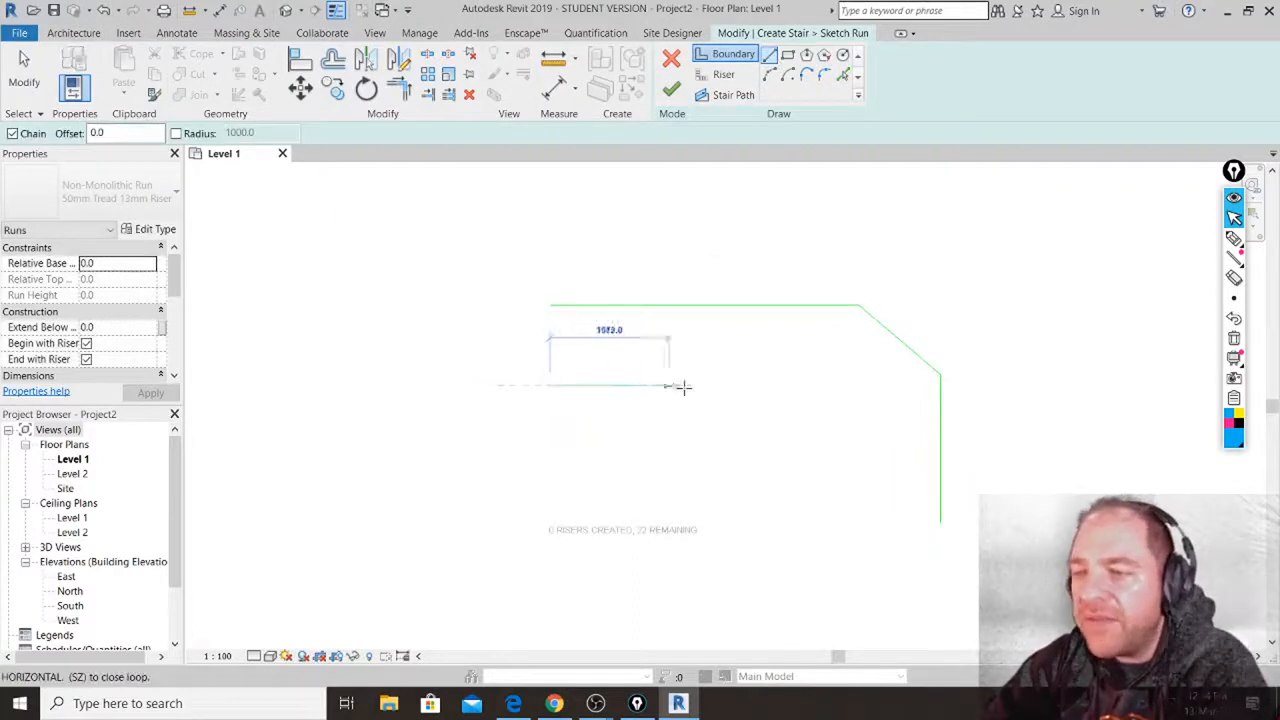
pyautogui.click(756, 385)
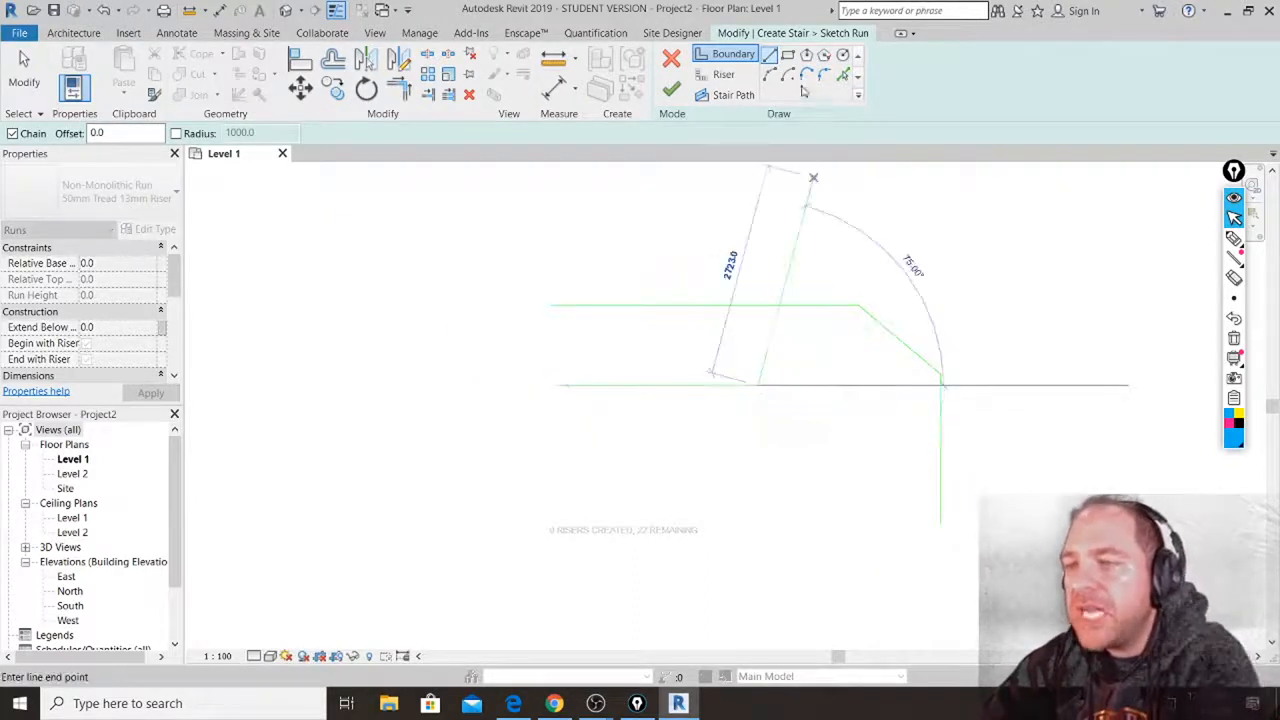
pyautogui.click(855, 466)
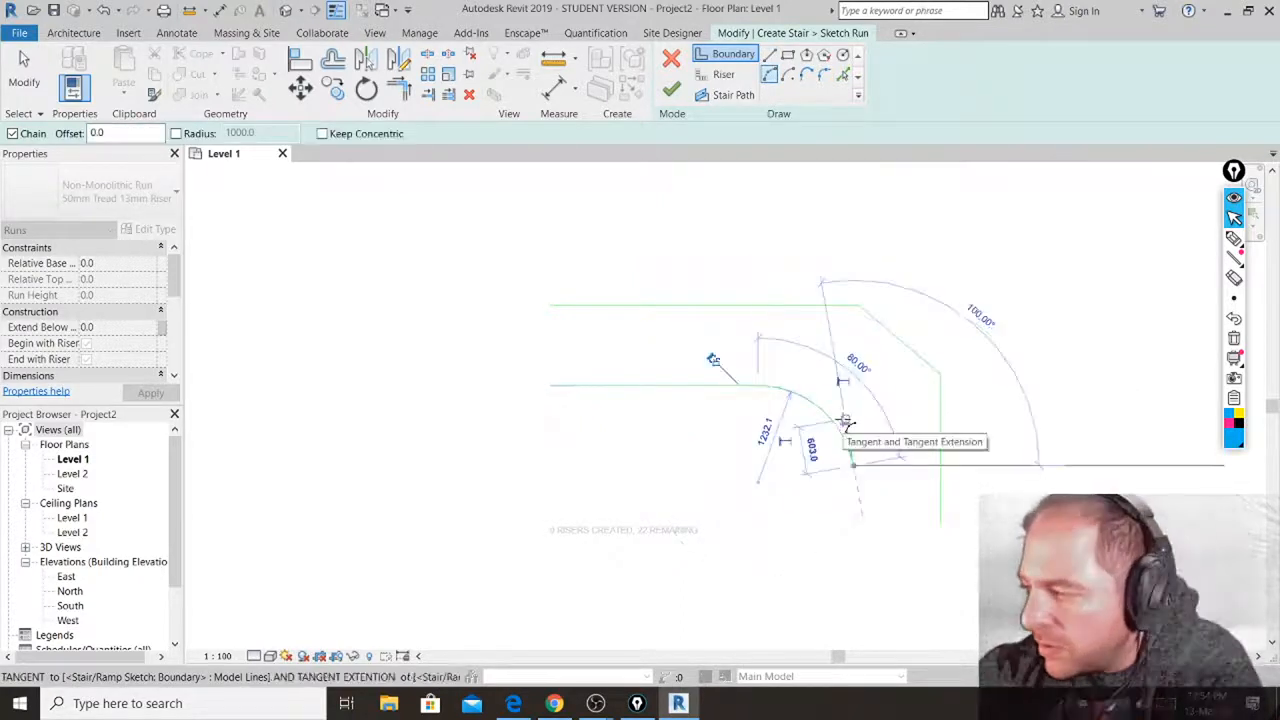
pyautogui.click(846, 420)
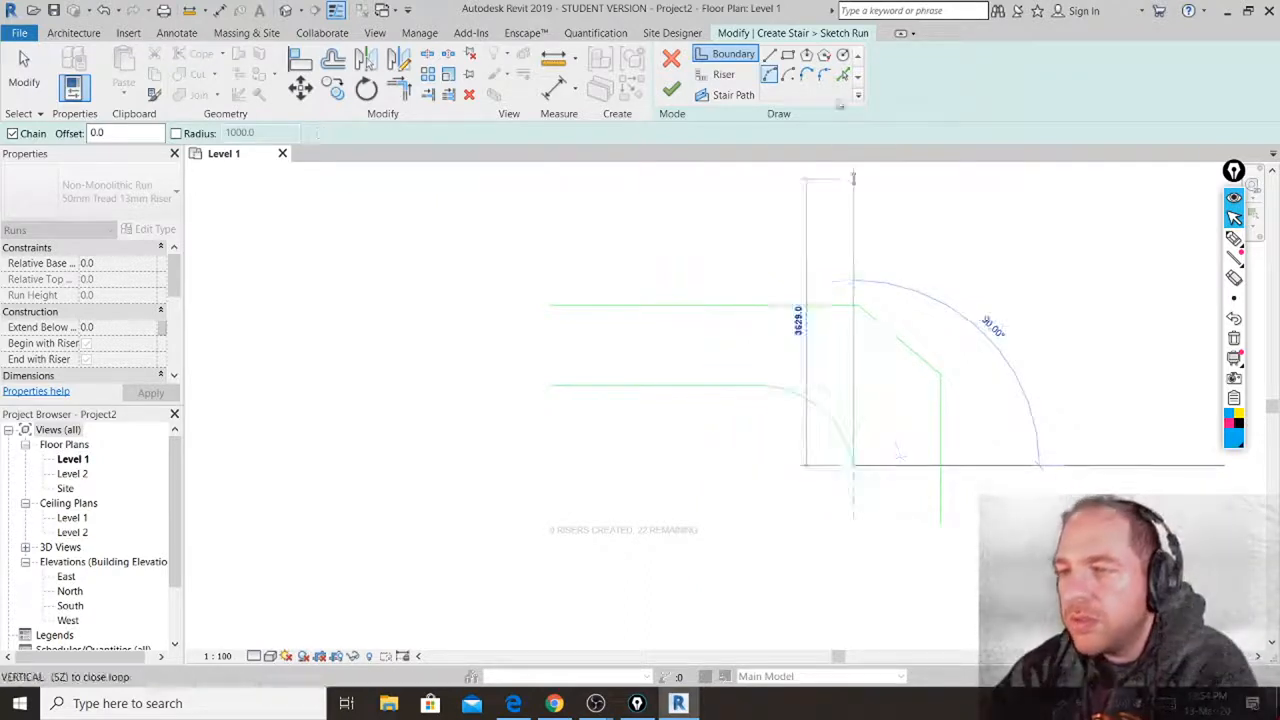
pyautogui.click(769, 57)
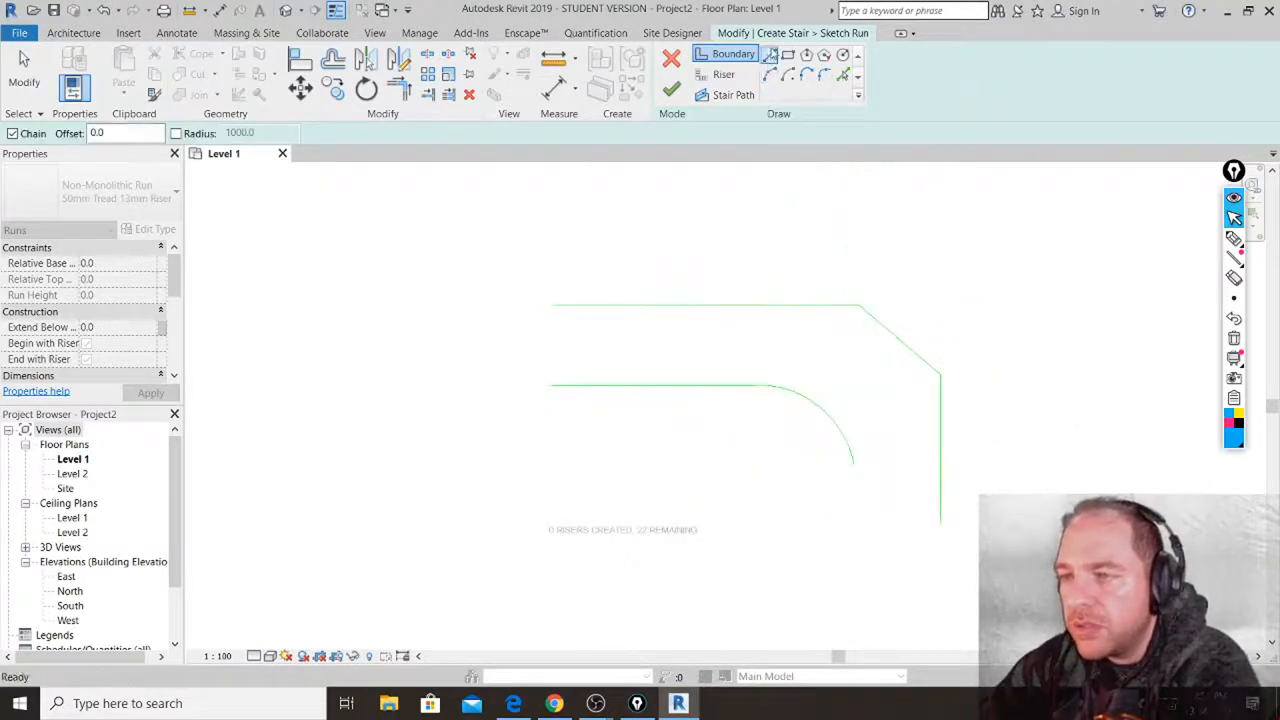
pyautogui.click(862, 521)
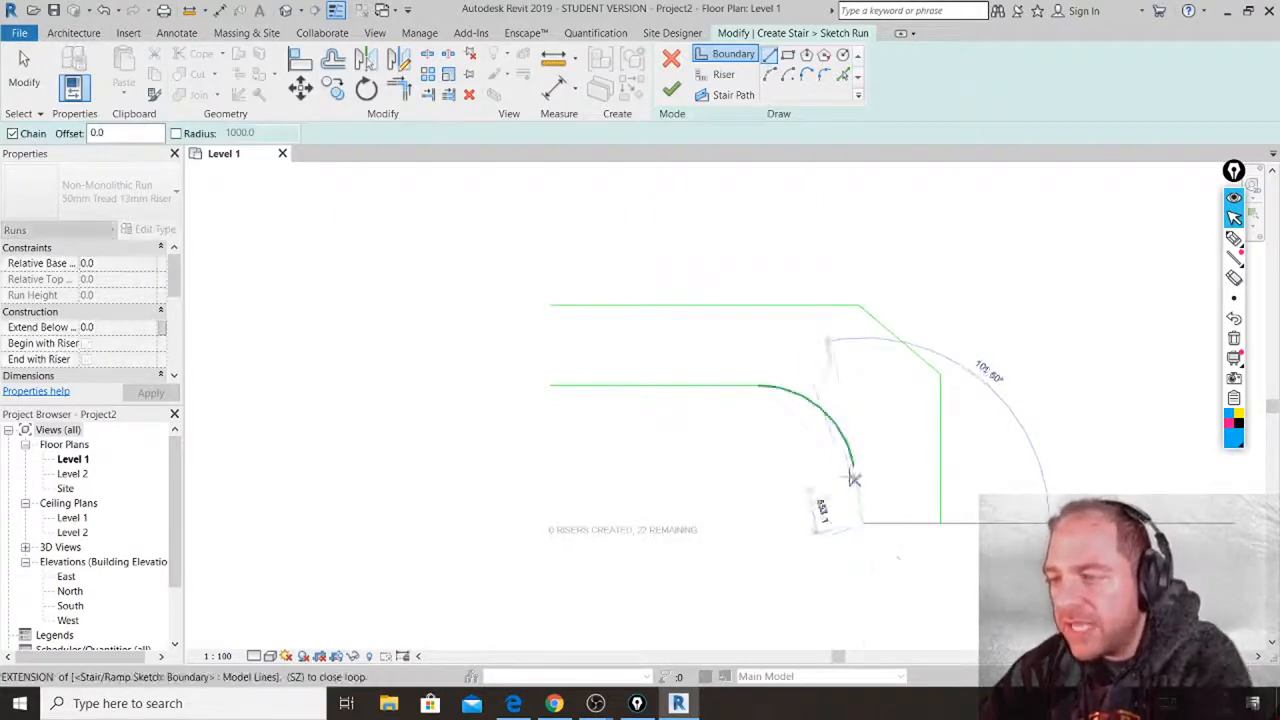
pyautogui.click(853, 465)
pyautogui.press('Escape')
pyautogui.press('Escape')
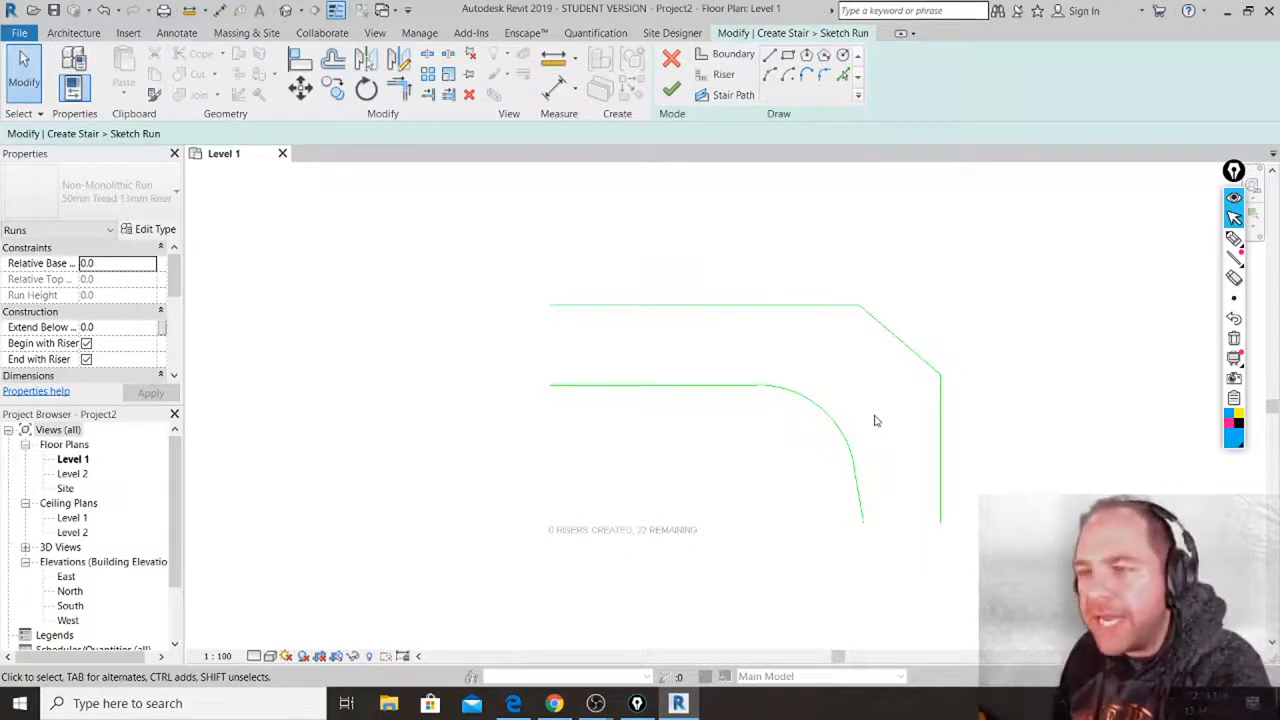
# Replace the outer boundary's horizontal line with an arc of about 2694 mm radius, tangent to the diagonal boundary line.
pyautogui.click(743, 305)
pyautogui.press('Delete')
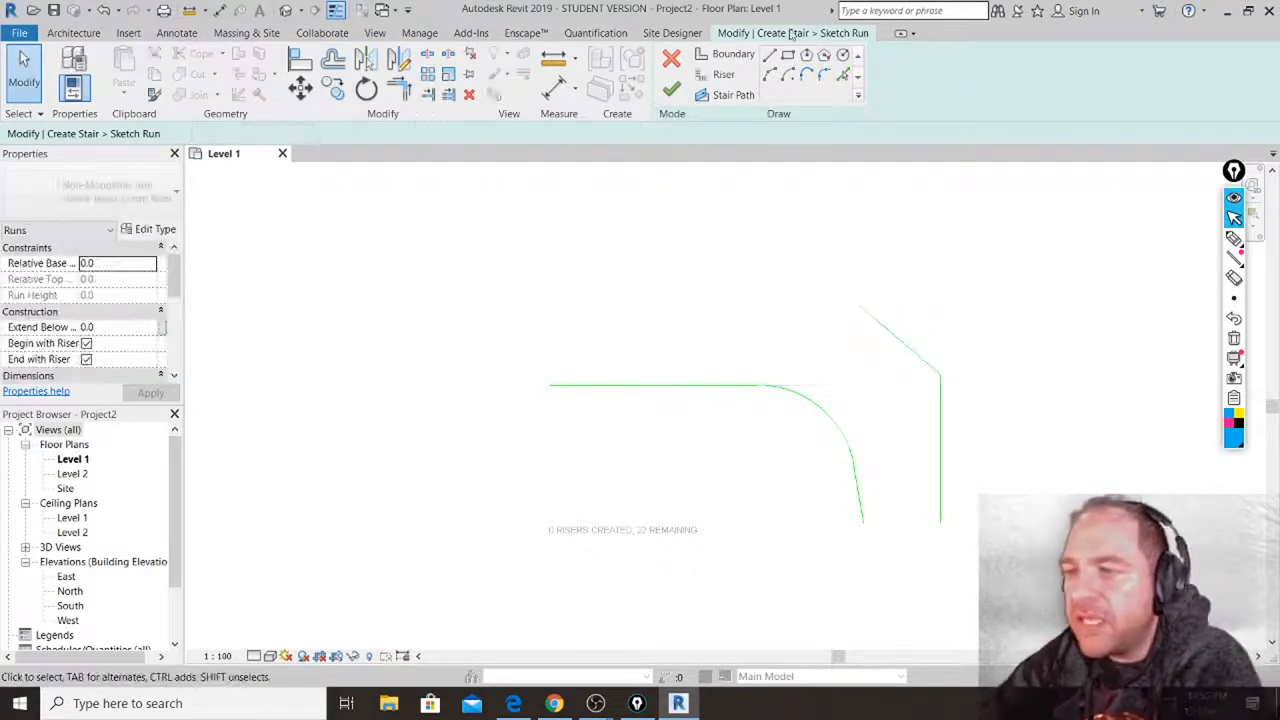
pyautogui.click(769, 76)
pyautogui.click(858, 306)
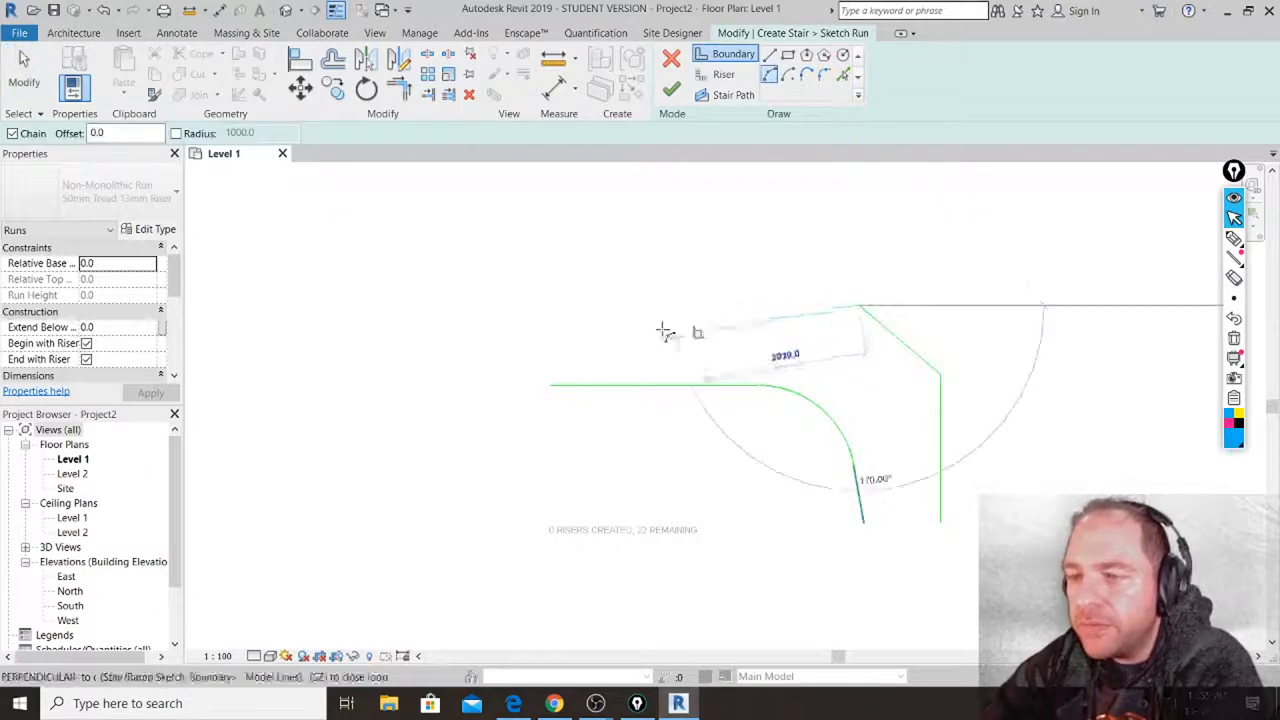
pyautogui.click(549, 343)
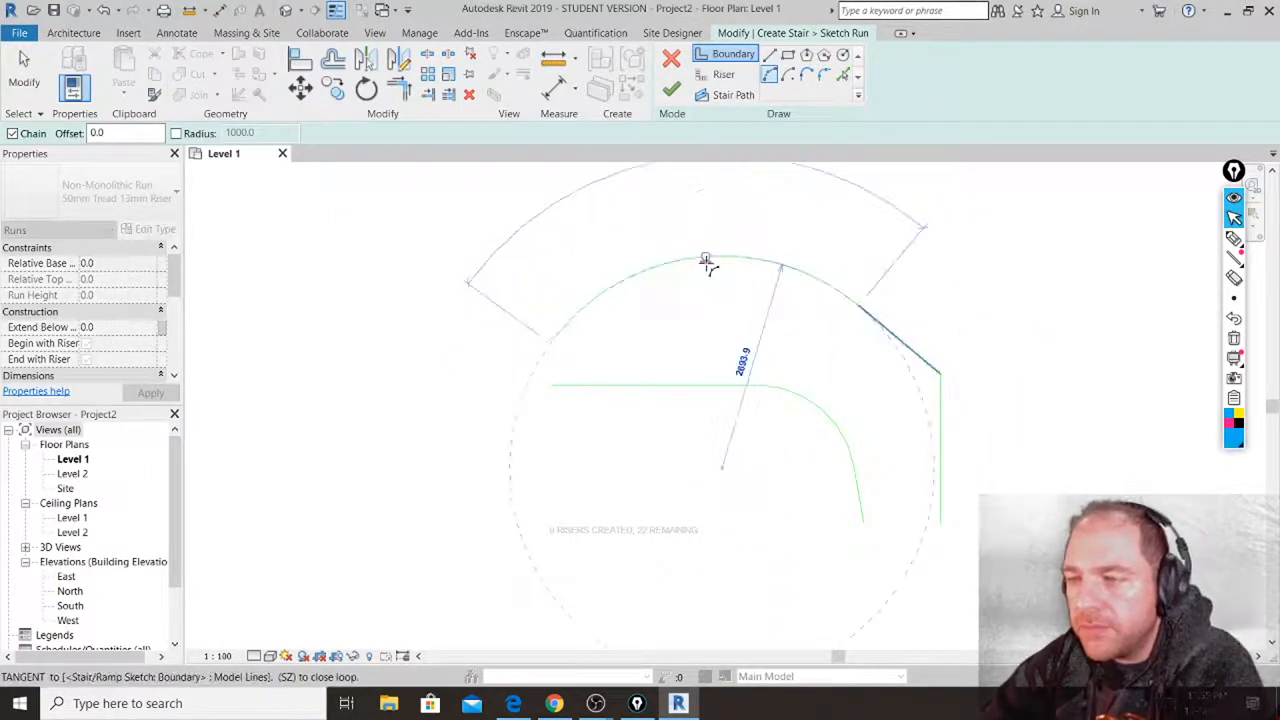
pyautogui.click(705, 262)
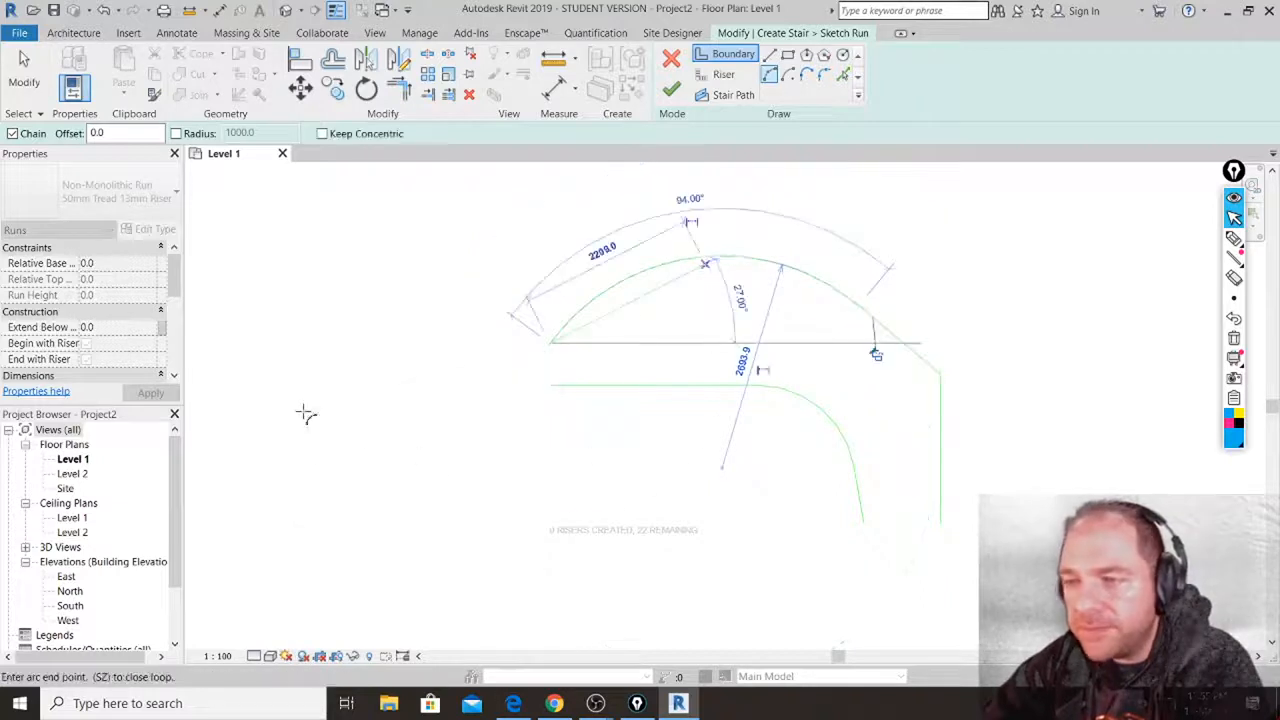
pyautogui.press('Escape')
pyautogui.press('Escape')
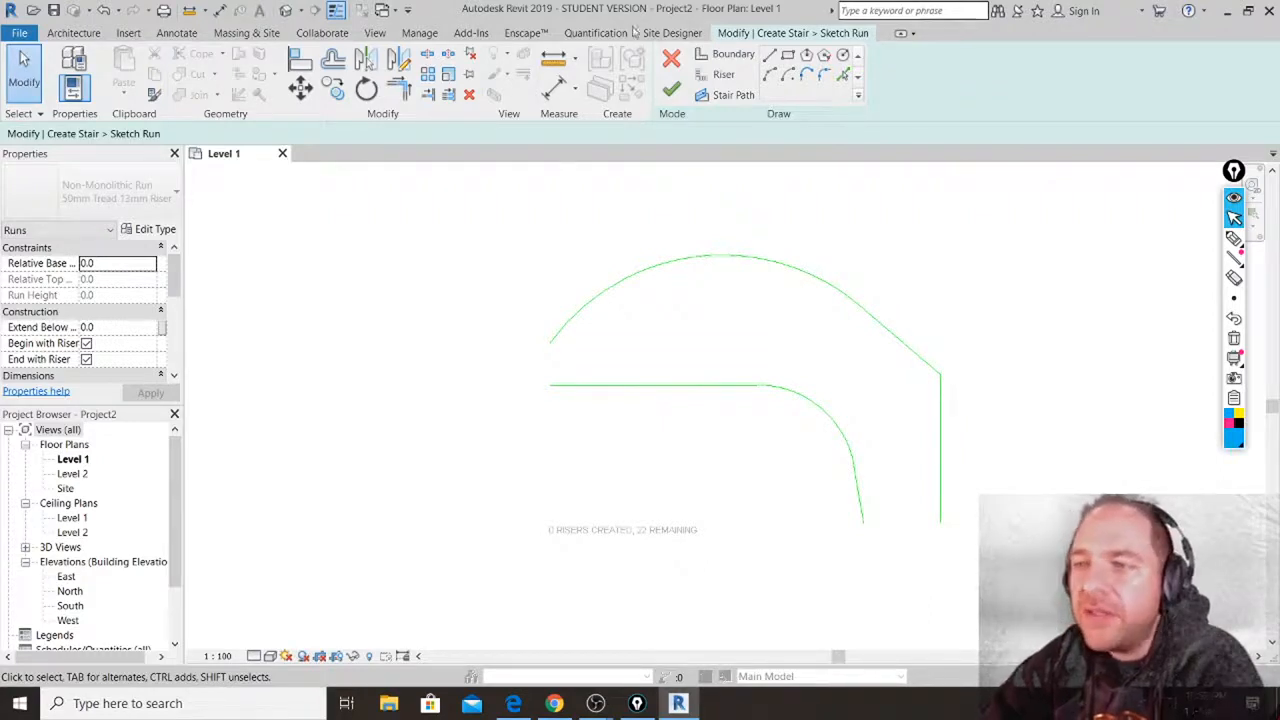
# Sketch the first riser as a zigzag from the inner boundary's start to the outer arc, beginning with a vertical segment about 198 mm long.
pyautogui.click(720, 77)
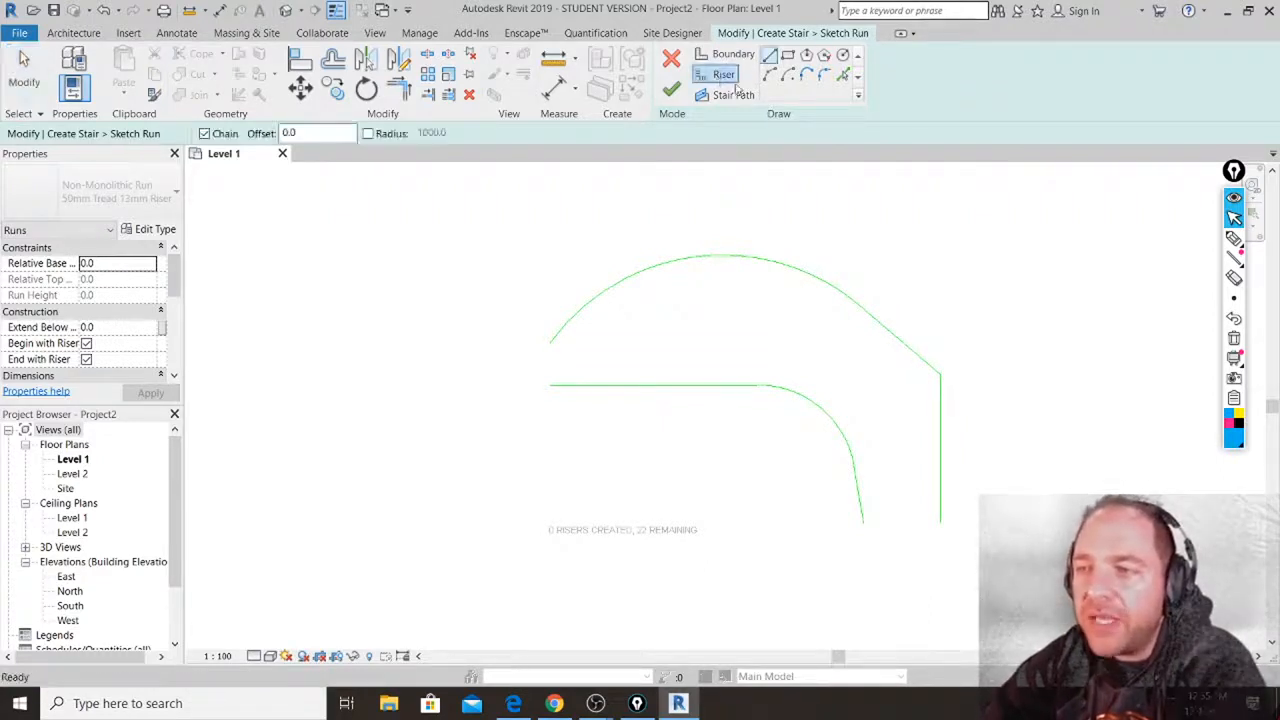
pyautogui.scroll(2, 571, 355)
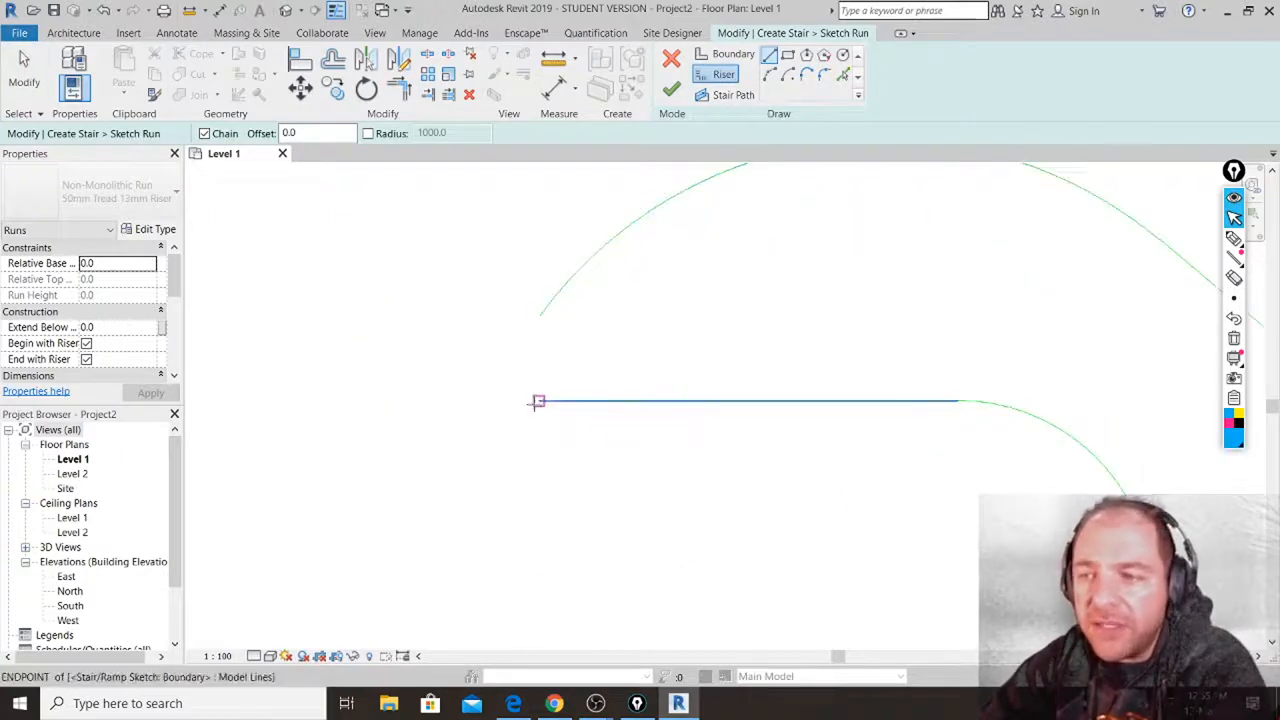
pyautogui.click(539, 370)
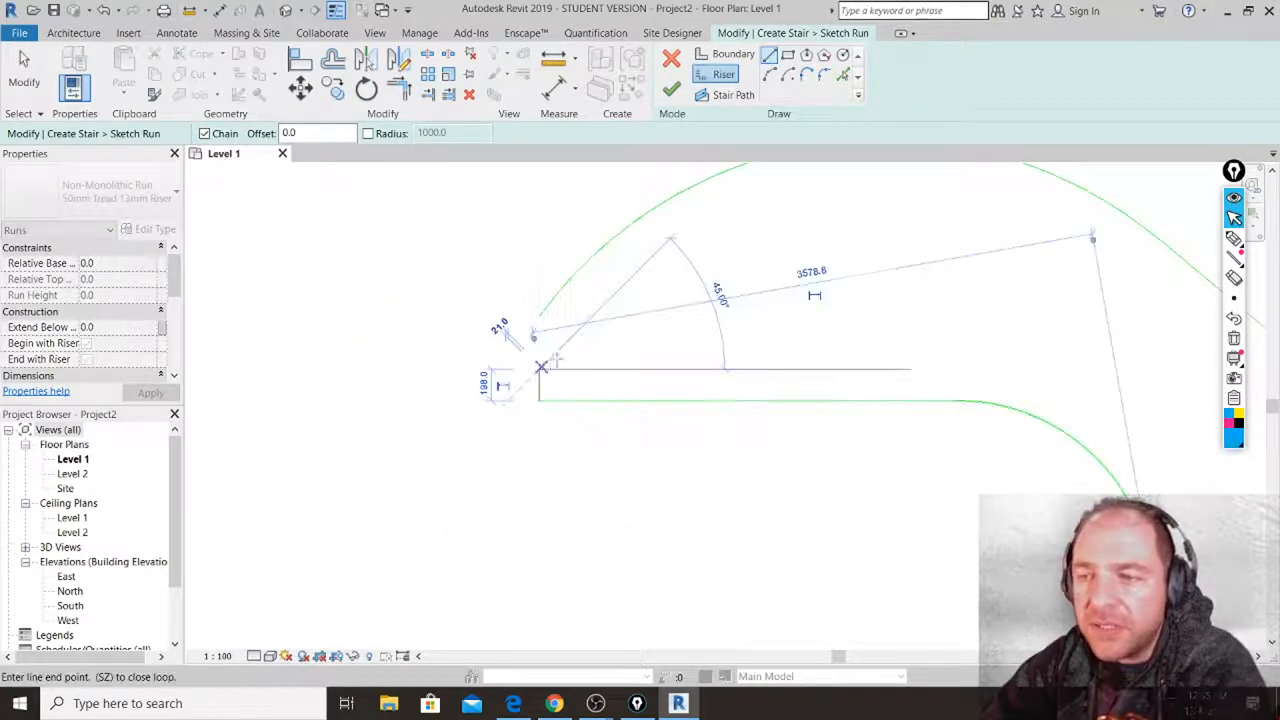
pyautogui.click(570, 350)
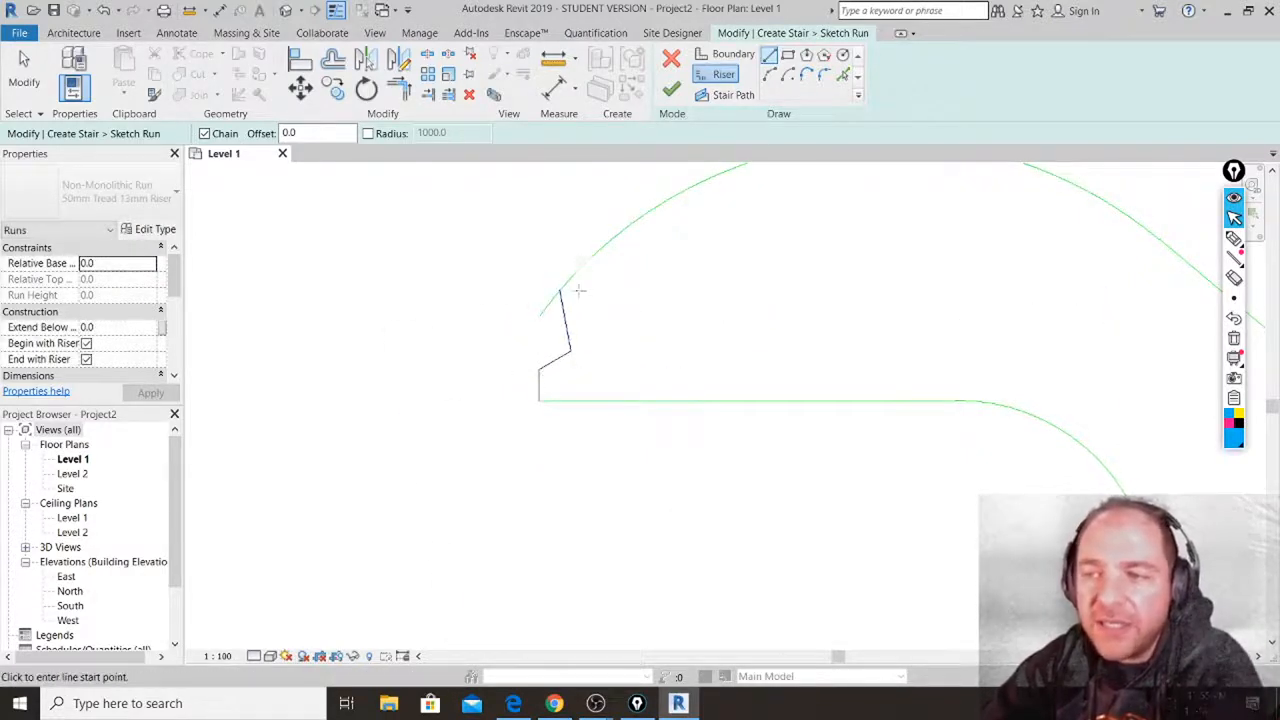
# Sketch the second zigzag riser from just beyond the outer arc, close beside the first riser, down past the inner boundary.
pyautogui.scroll(3, 572, 303)
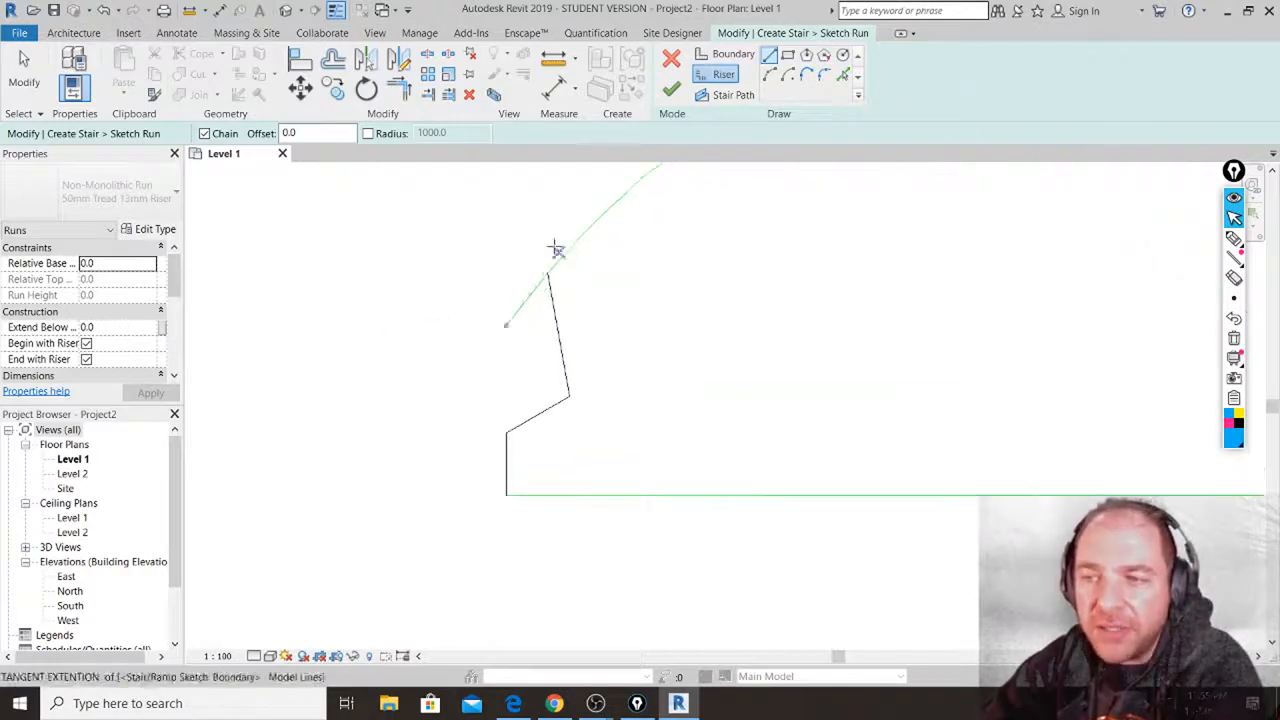
pyautogui.click(550, 245)
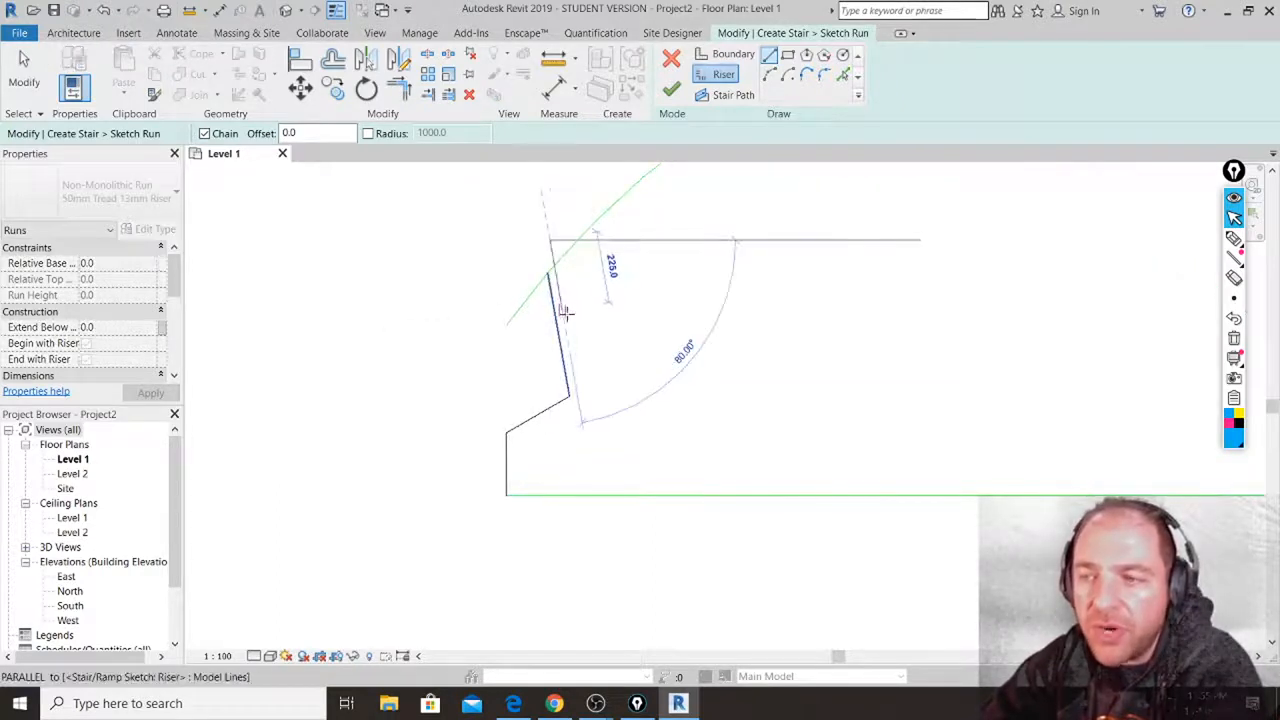
pyautogui.click(628, 360)
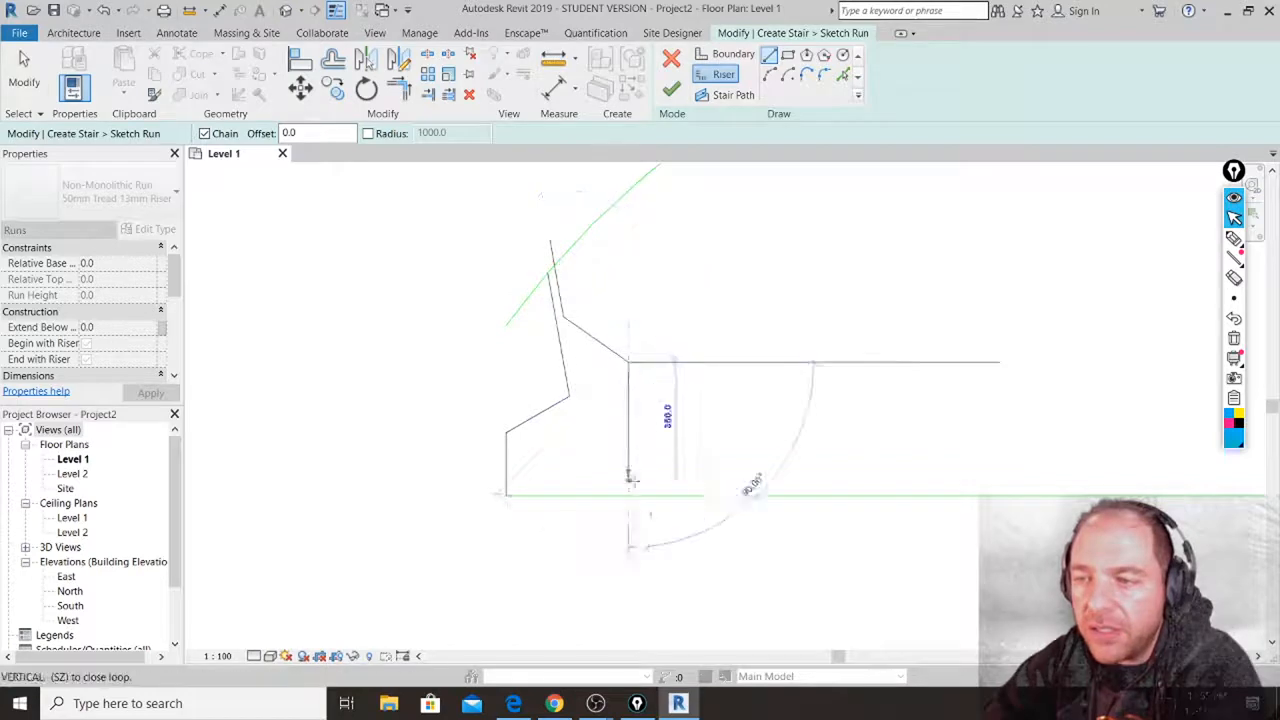
pyautogui.click(661, 528)
pyautogui.scroll(-2, 666, 516)
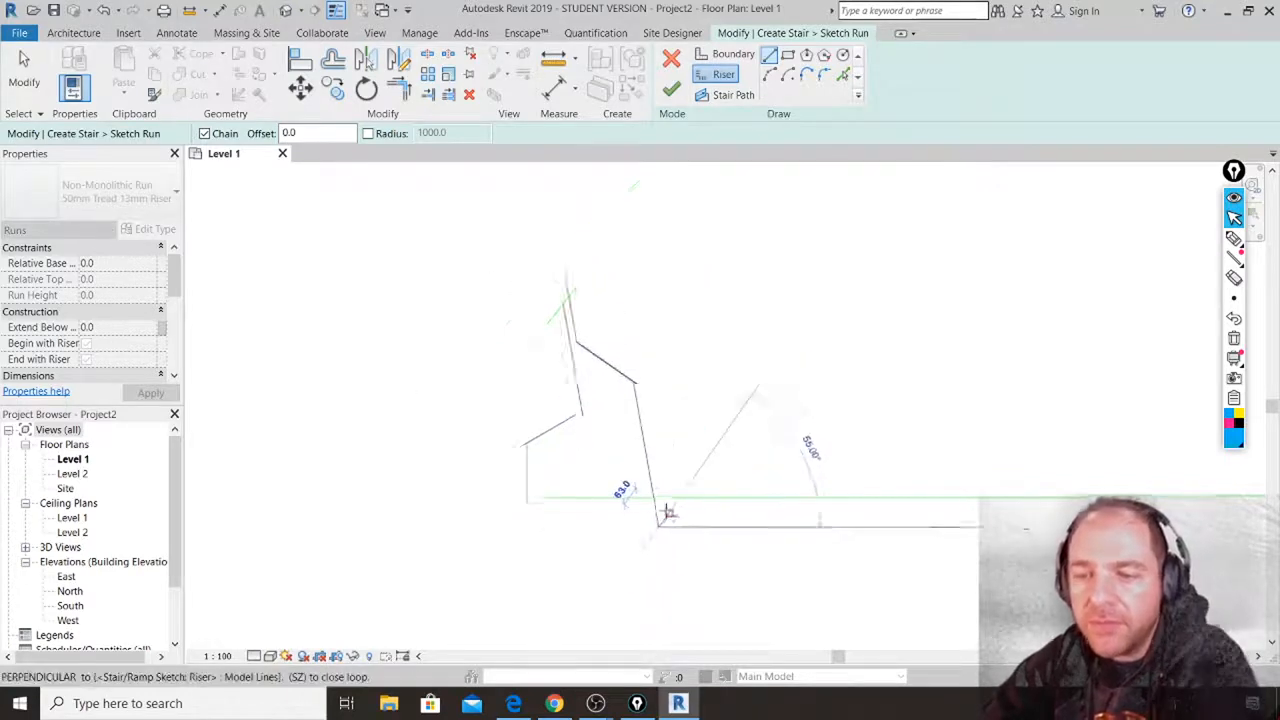
pyautogui.press('Escape')
pyautogui.press('Escape')
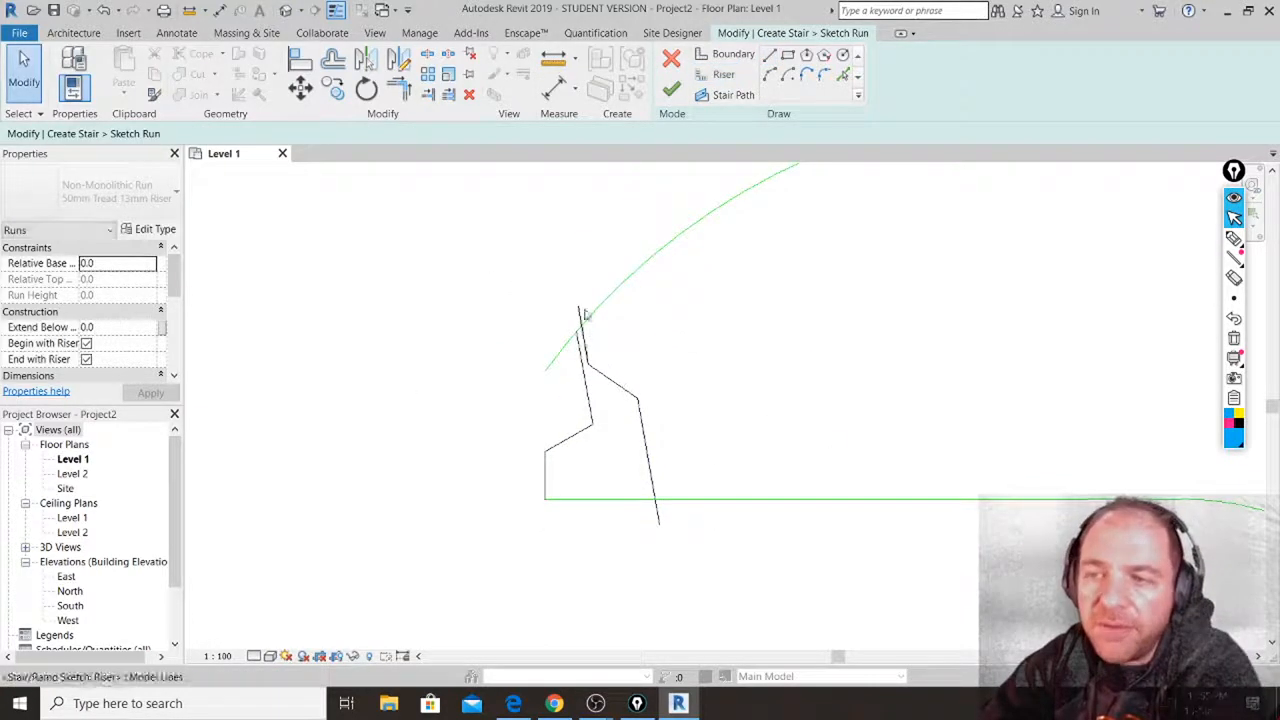
# Try to sketch a short slanted boundary line beside the second riser's lower end.
pyautogui.click(774, 56)
pyautogui.click(661, 518)
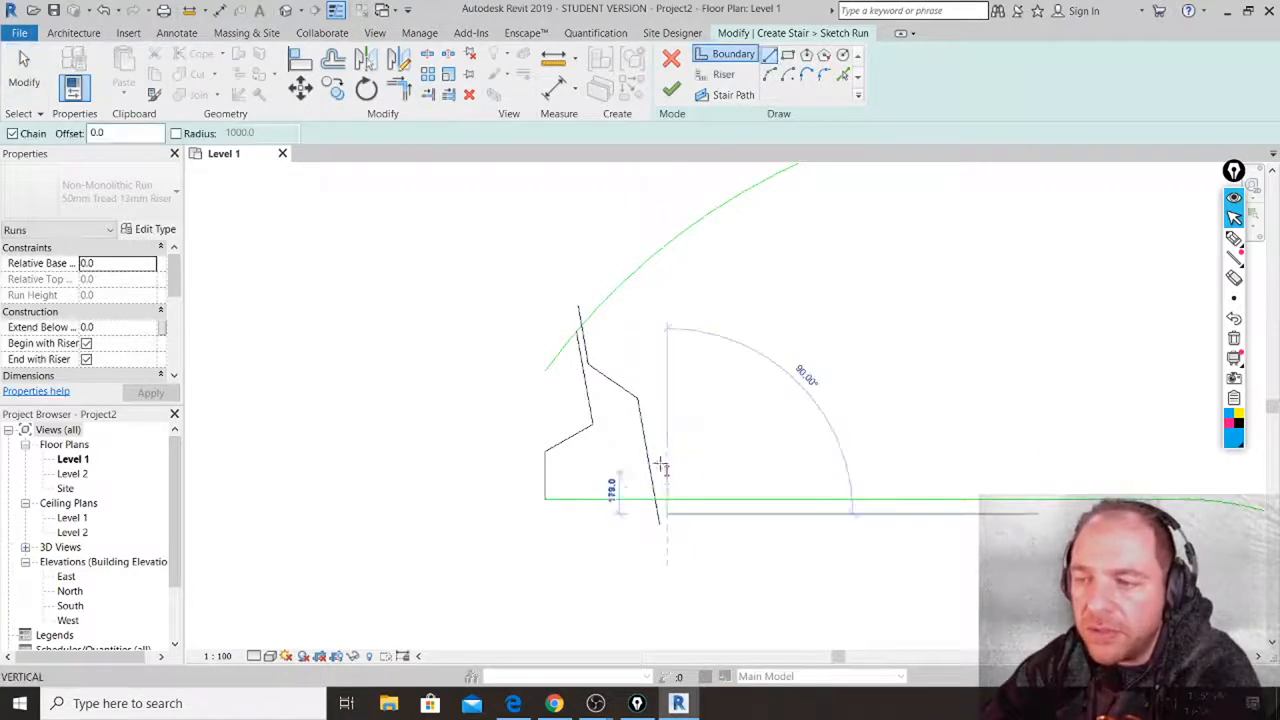
pyautogui.click(663, 413)
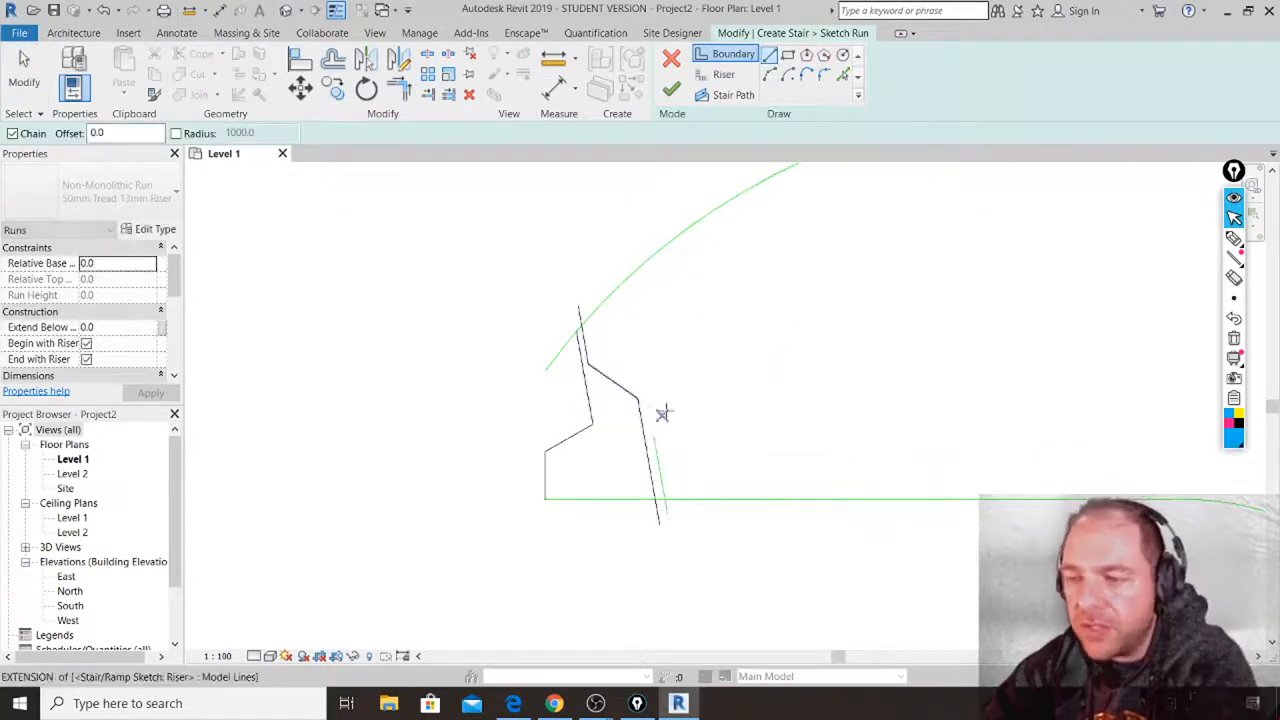
pyautogui.press('Escape')
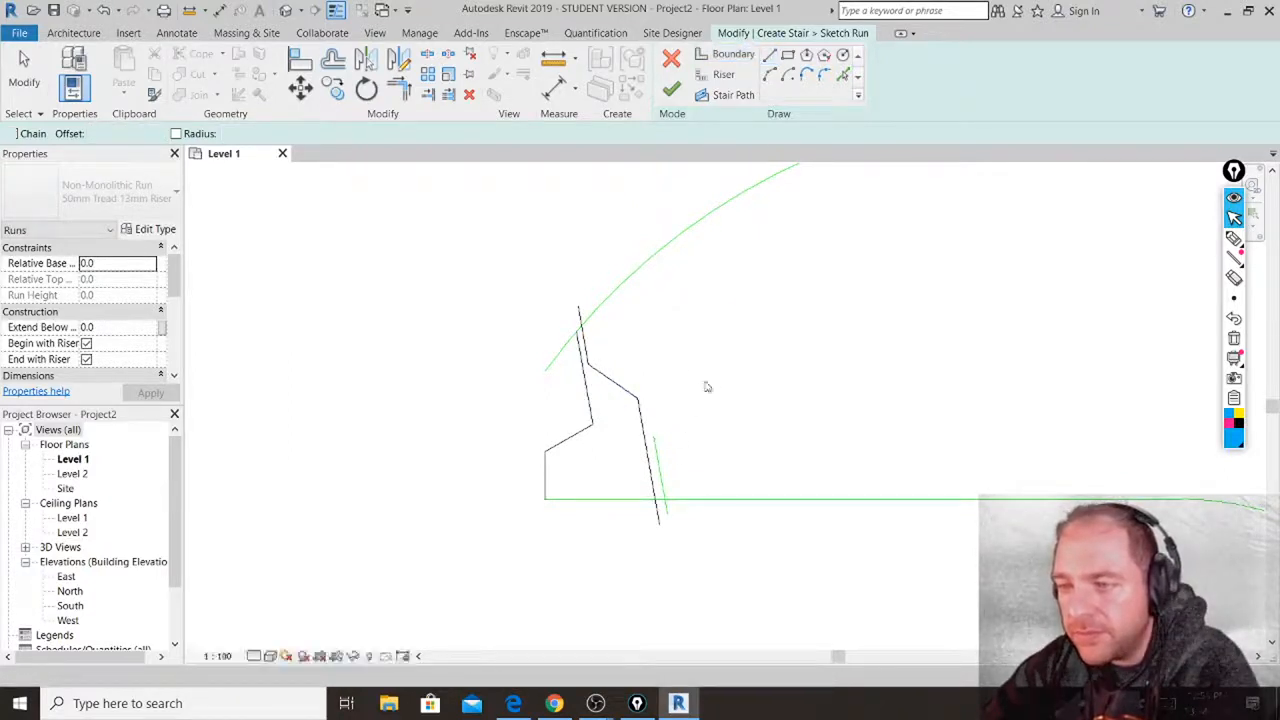
pyautogui.click(768, 55)
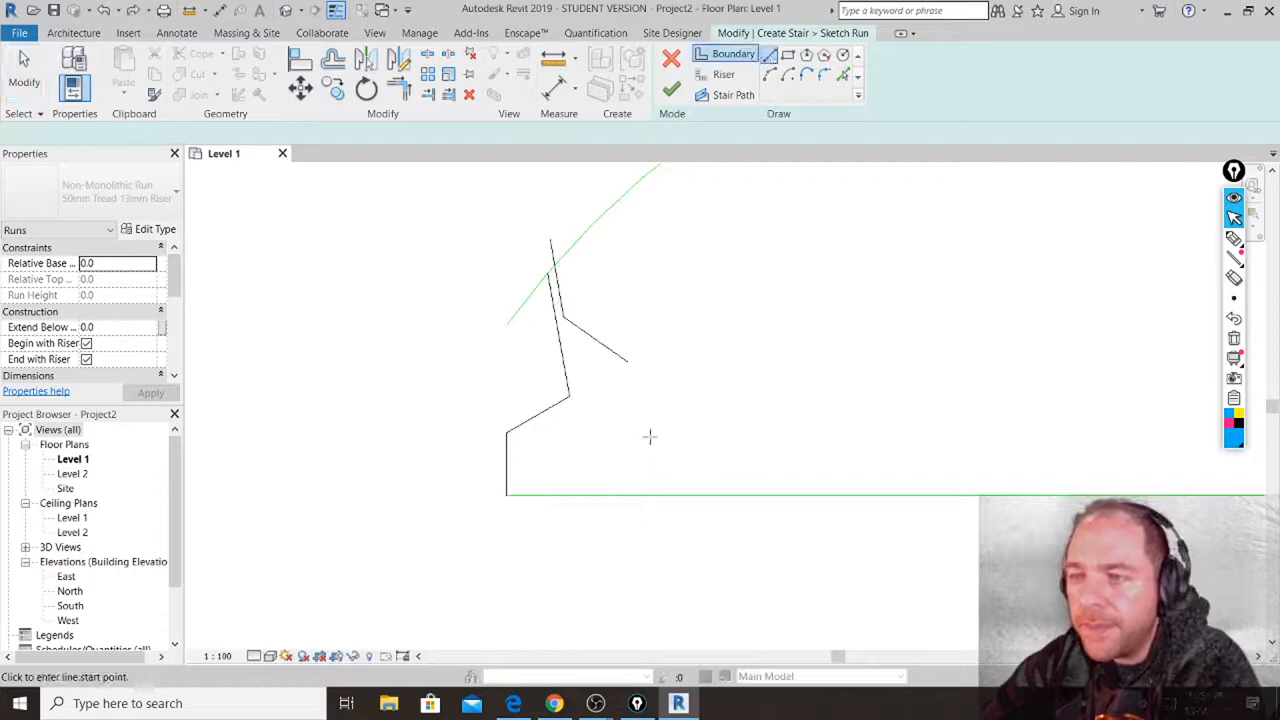
pyautogui.click(627, 359)
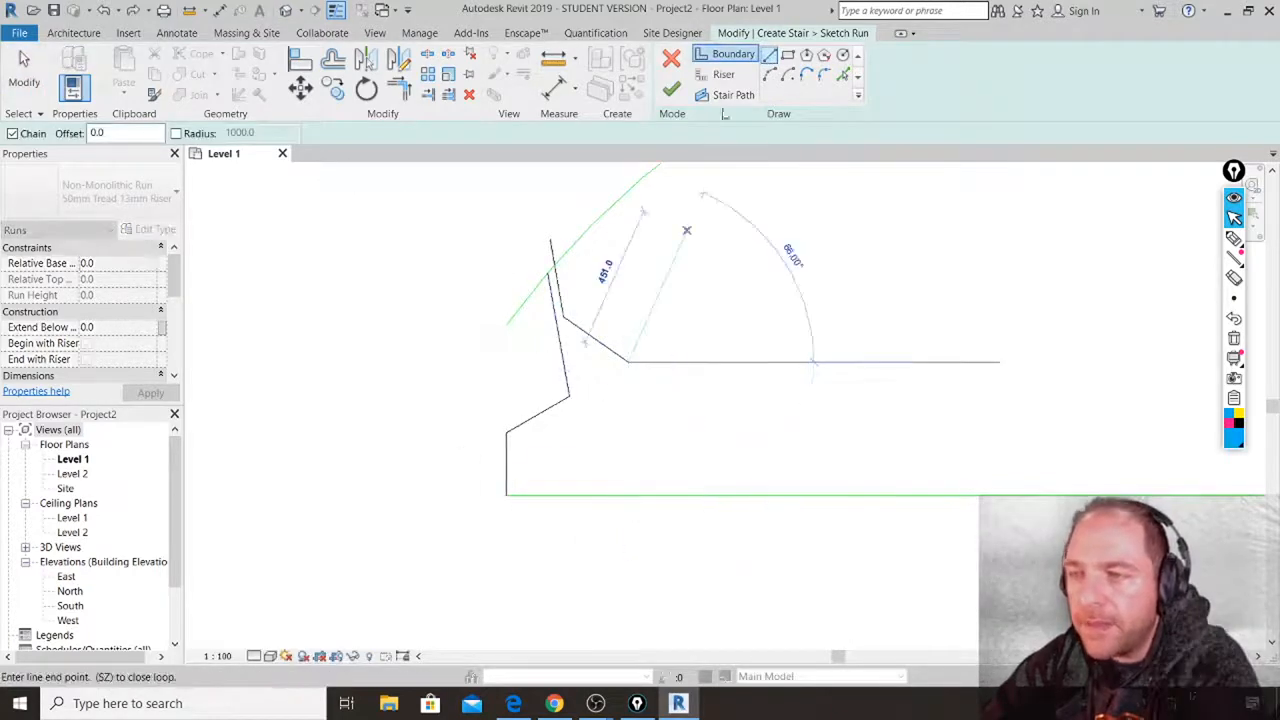
pyautogui.press('Escape')
# Redraw the second riser's lower segment as a riser line from its open corner to just past the inner boundary.
pyautogui.click(723, 74)
pyautogui.click(627, 360)
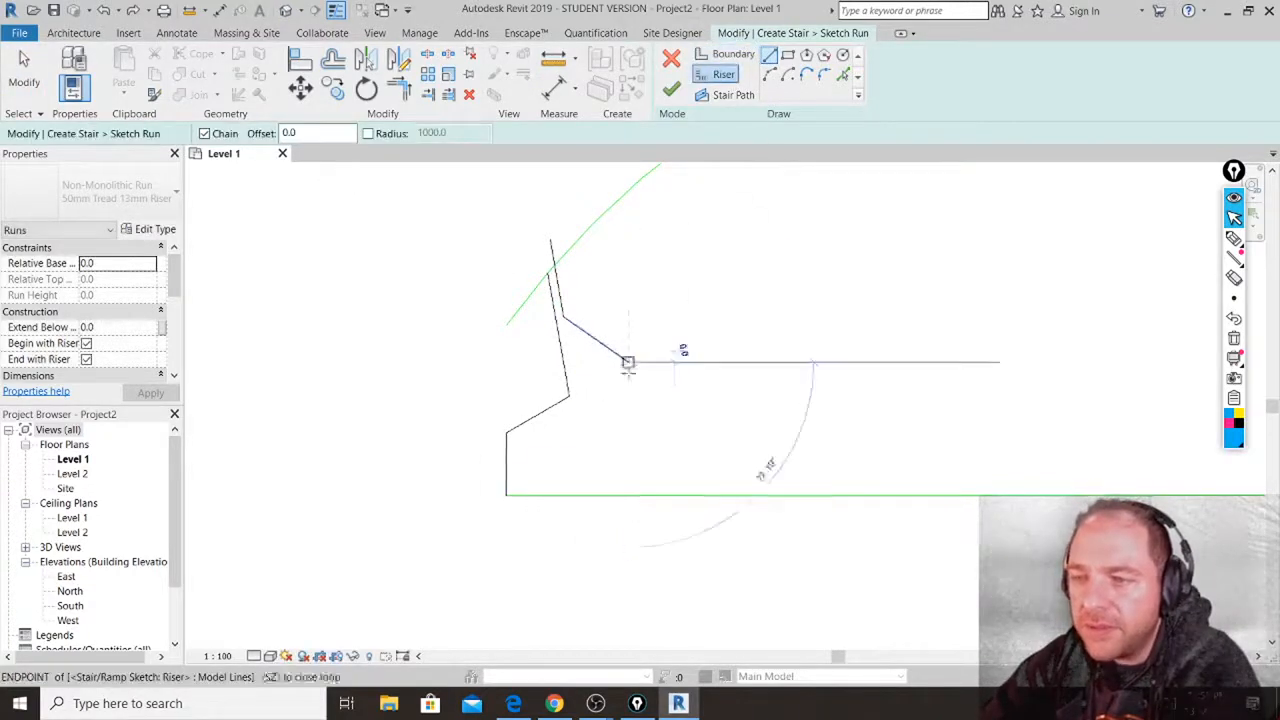
pyautogui.scroll(-1, 653, 525)
pyautogui.click(653, 525)
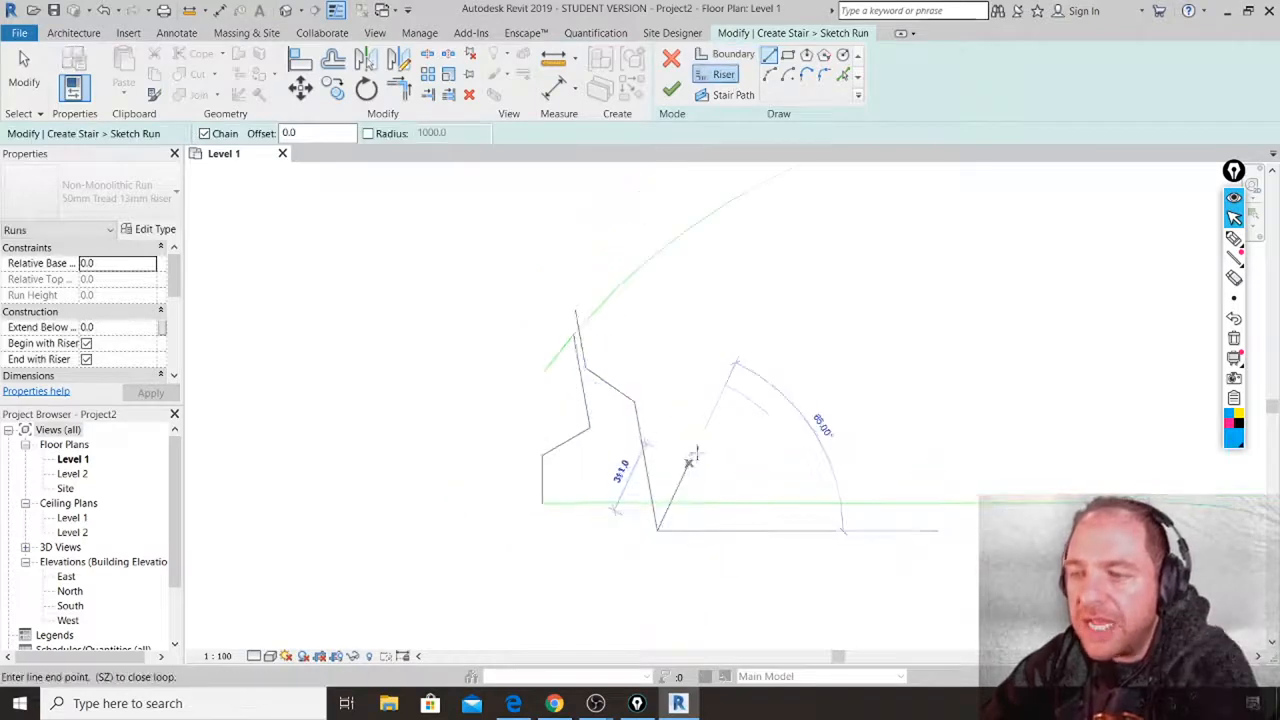
pyautogui.press('Escape')
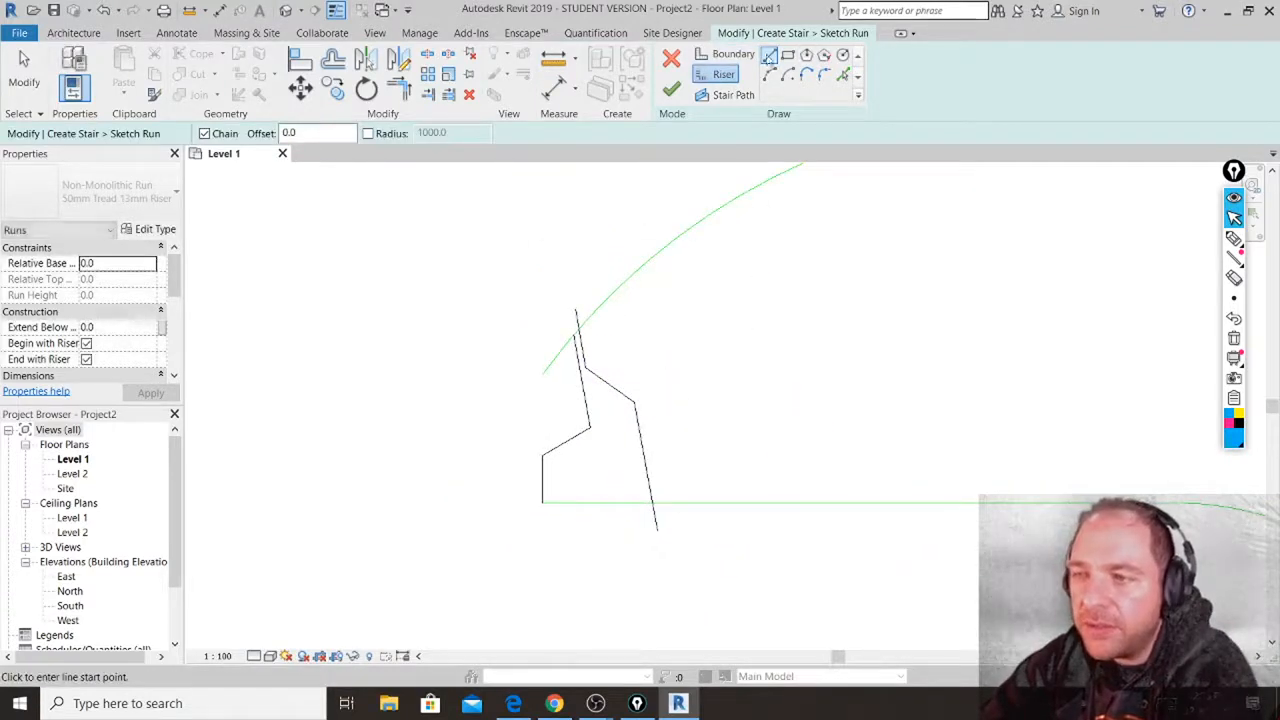
# Sketch the third riser from below the inner boundary past the outer arc, with middle and upper segments about 345 mm and 601 mm long.
pyautogui.click(670, 526)
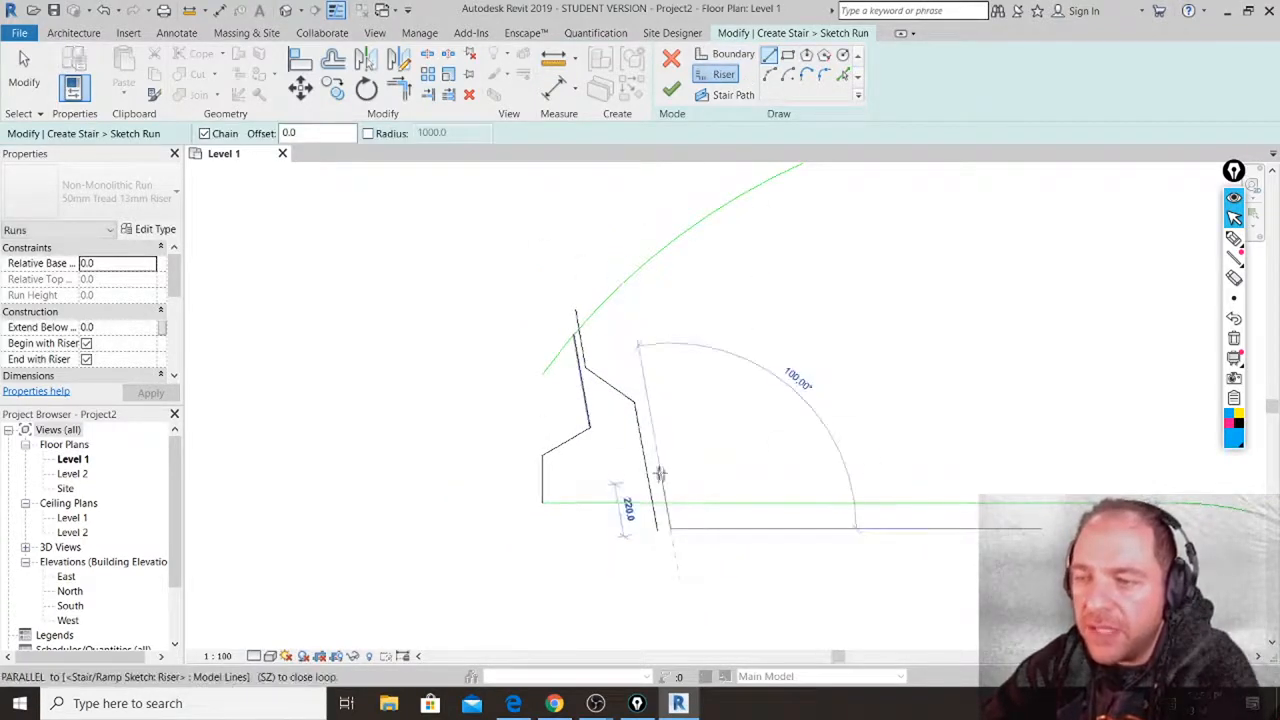
pyautogui.click(659, 458)
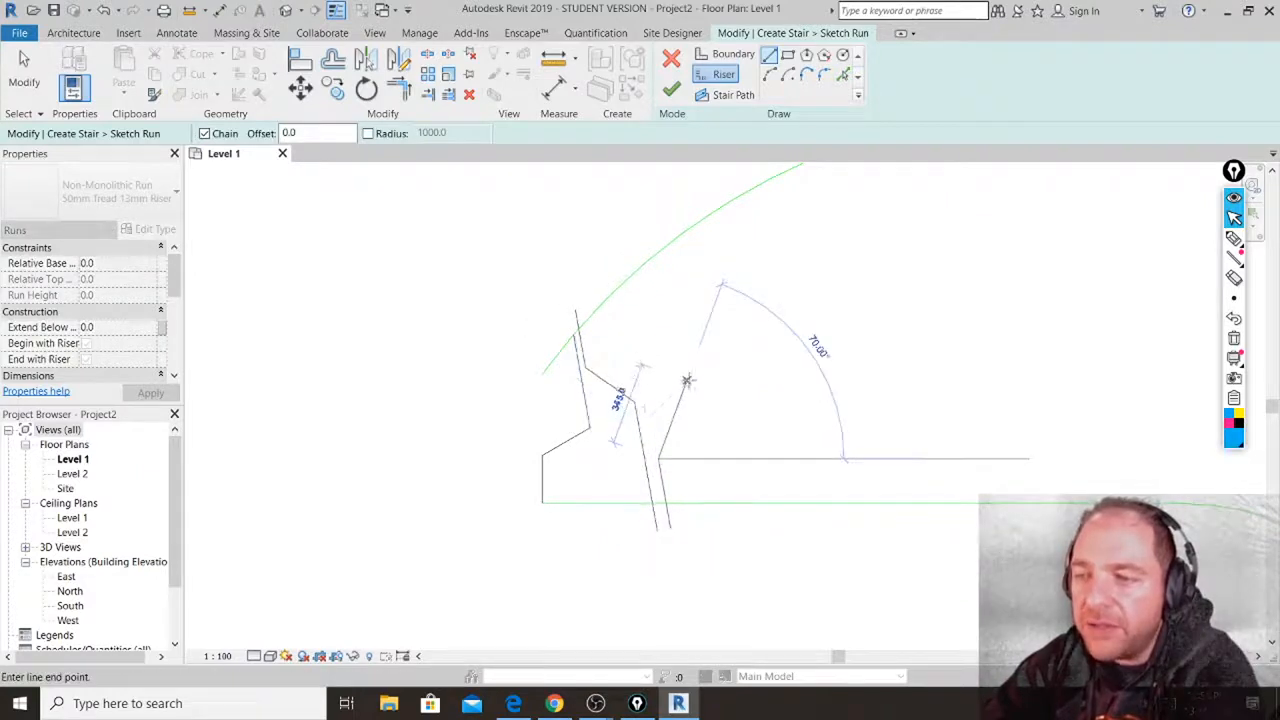
pyautogui.click(687, 380)
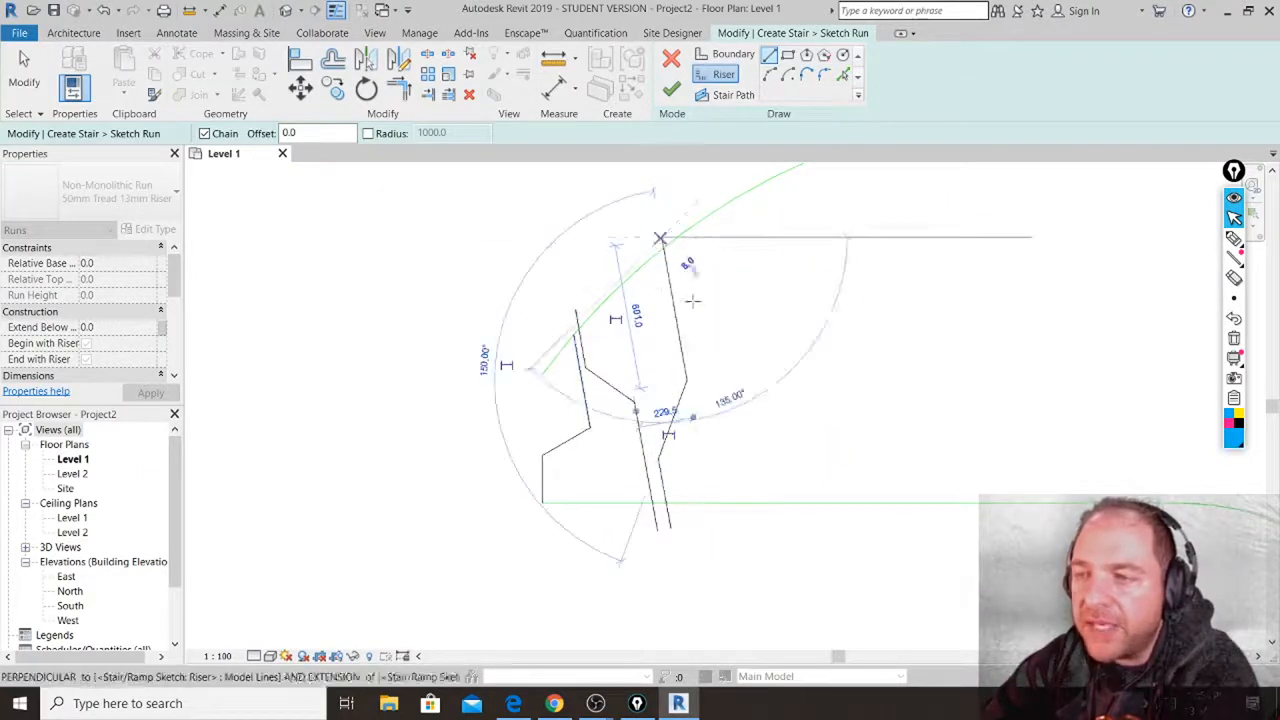
pyautogui.click(661, 238)
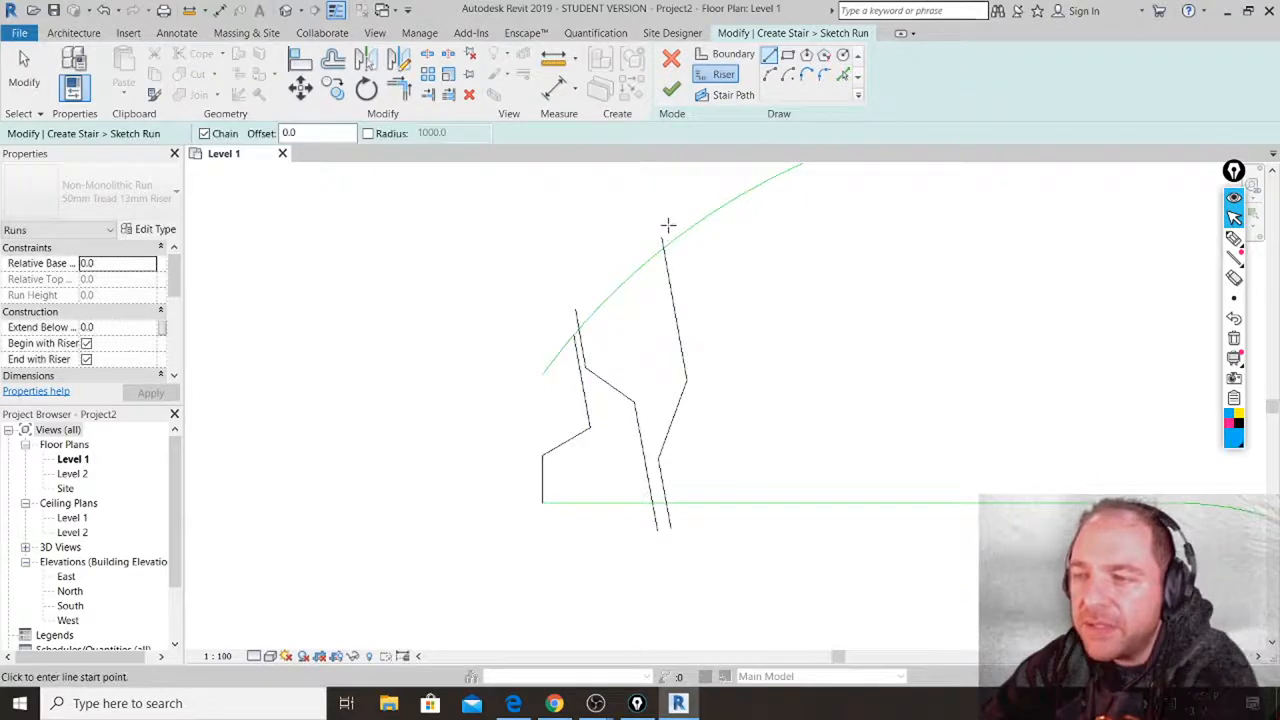
# Sketch the fourth riser from just outside the outer arc past the inner boundary, with a diagonal middle segment about 328 mm long.
pyautogui.click(684, 306)
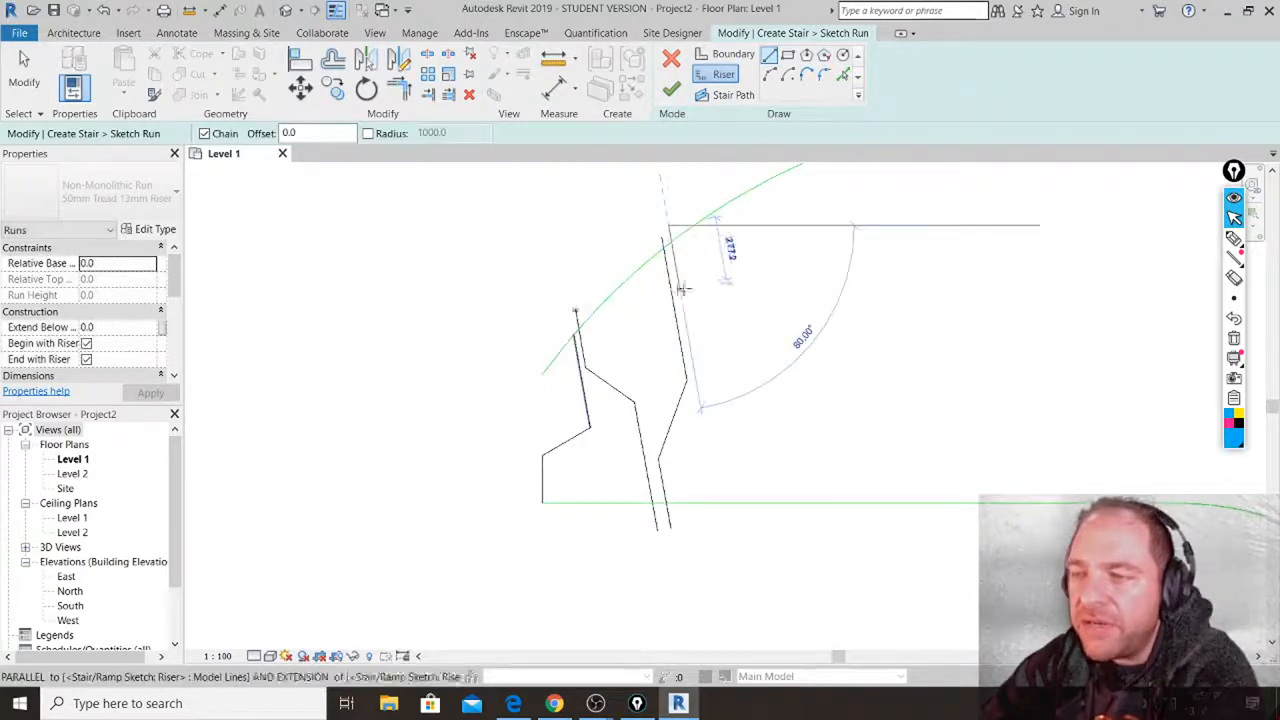
pyautogui.click(748, 355)
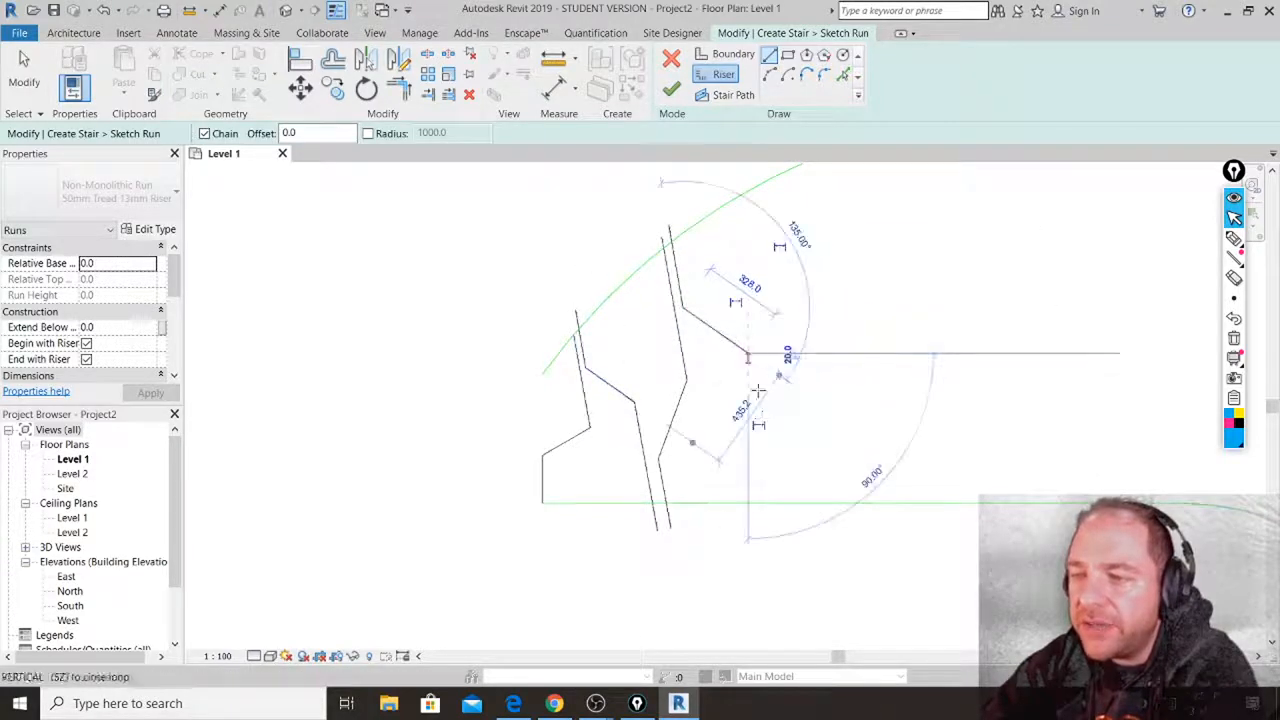
pyautogui.click(787, 528)
pyautogui.press('Escape')
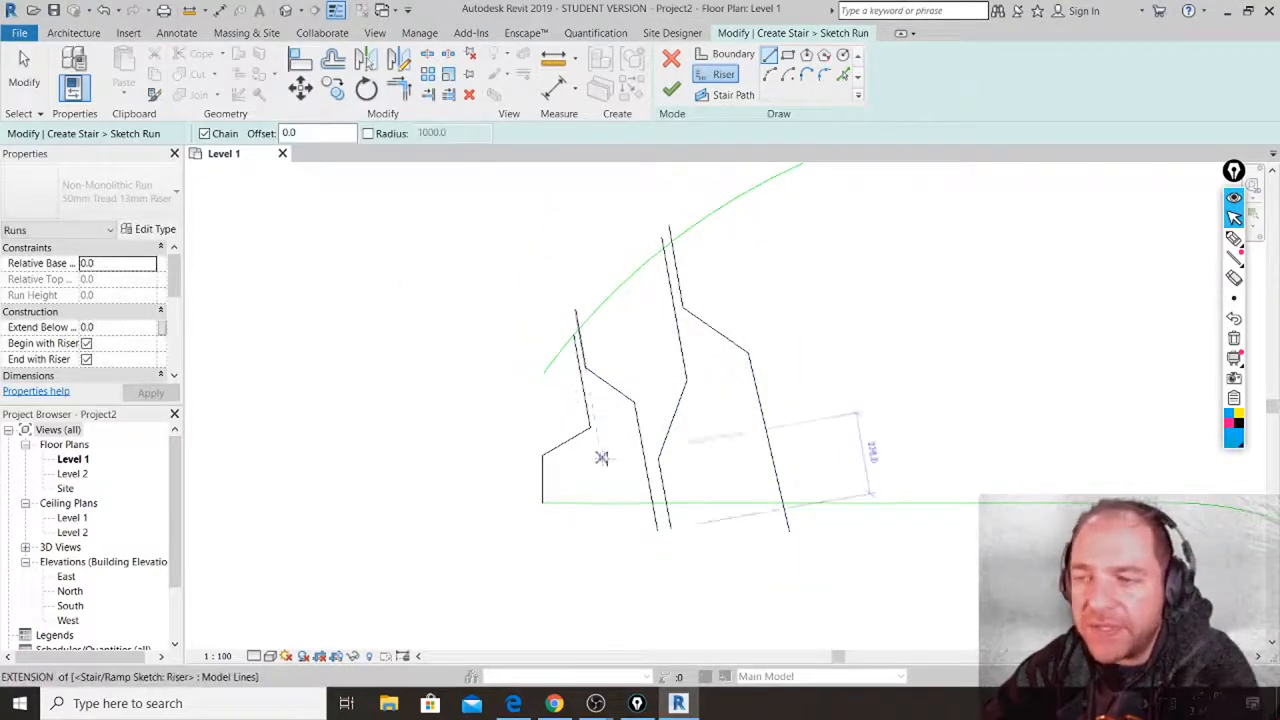
# Sketch the fifth riser from below the inner boundary to the outer arc, ending with an upper segment about 732 mm long.
pyautogui.moveTo(797, 289); pyautogui.dragTo(638, 299, button='middle')
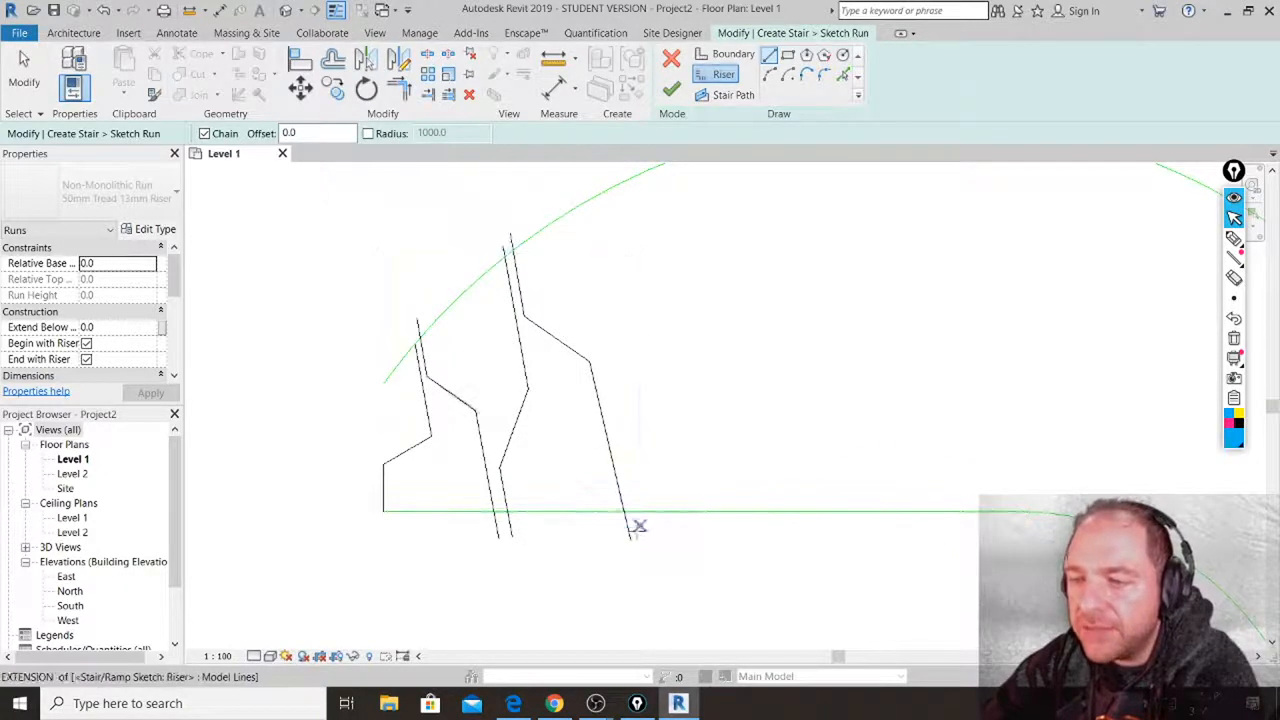
pyautogui.click(643, 527)
pyautogui.click(622, 437)
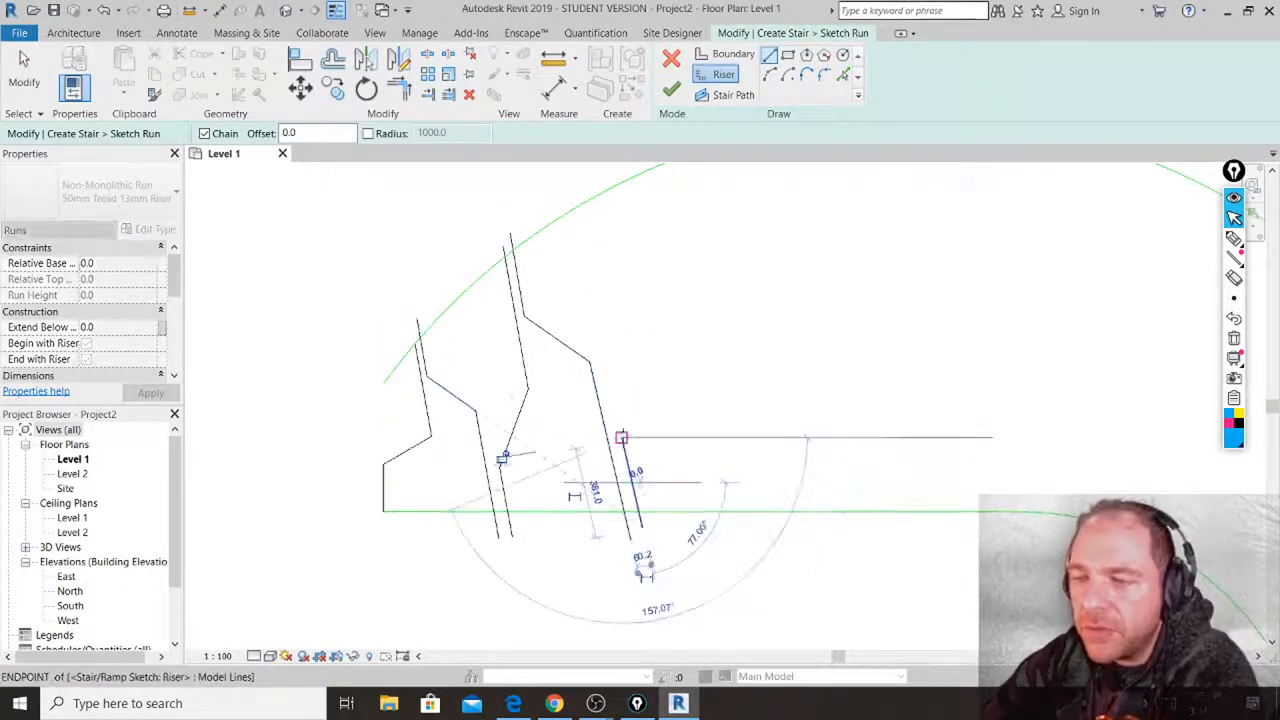
pyautogui.click(652, 357)
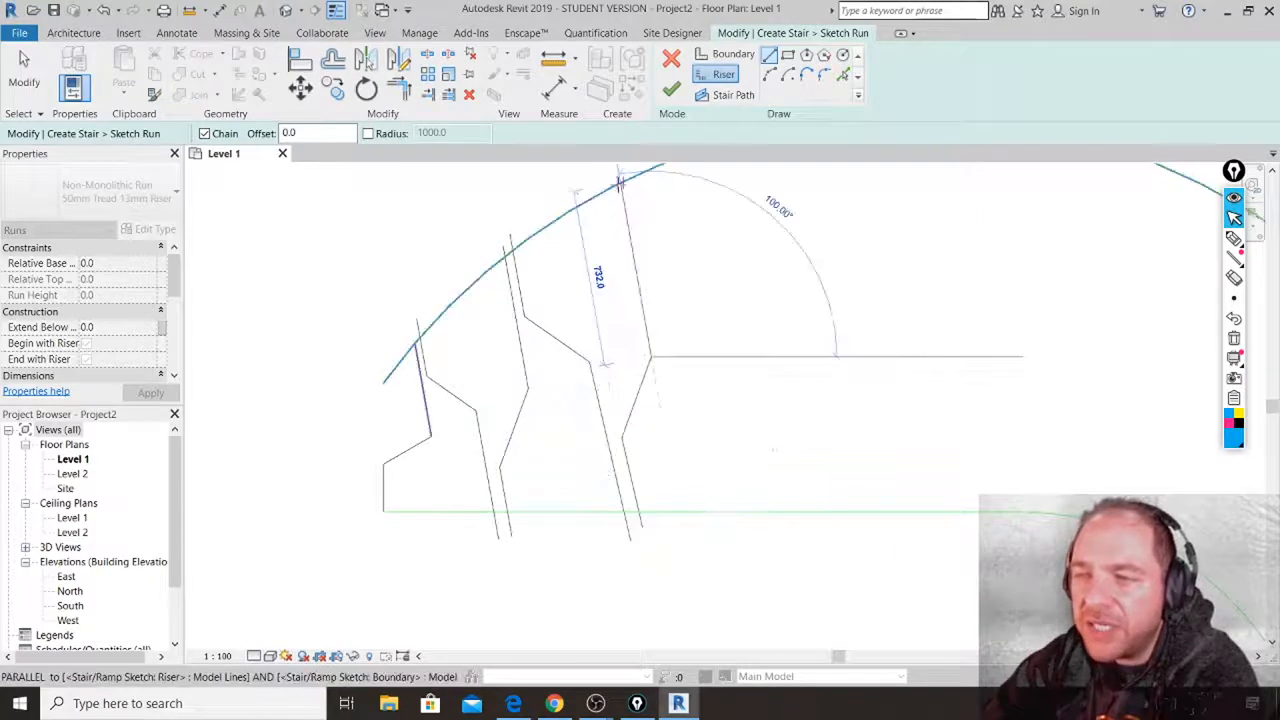
pyautogui.click(622, 182)
pyautogui.press('Escape')
pyautogui.scroll(-3, 623, 326)
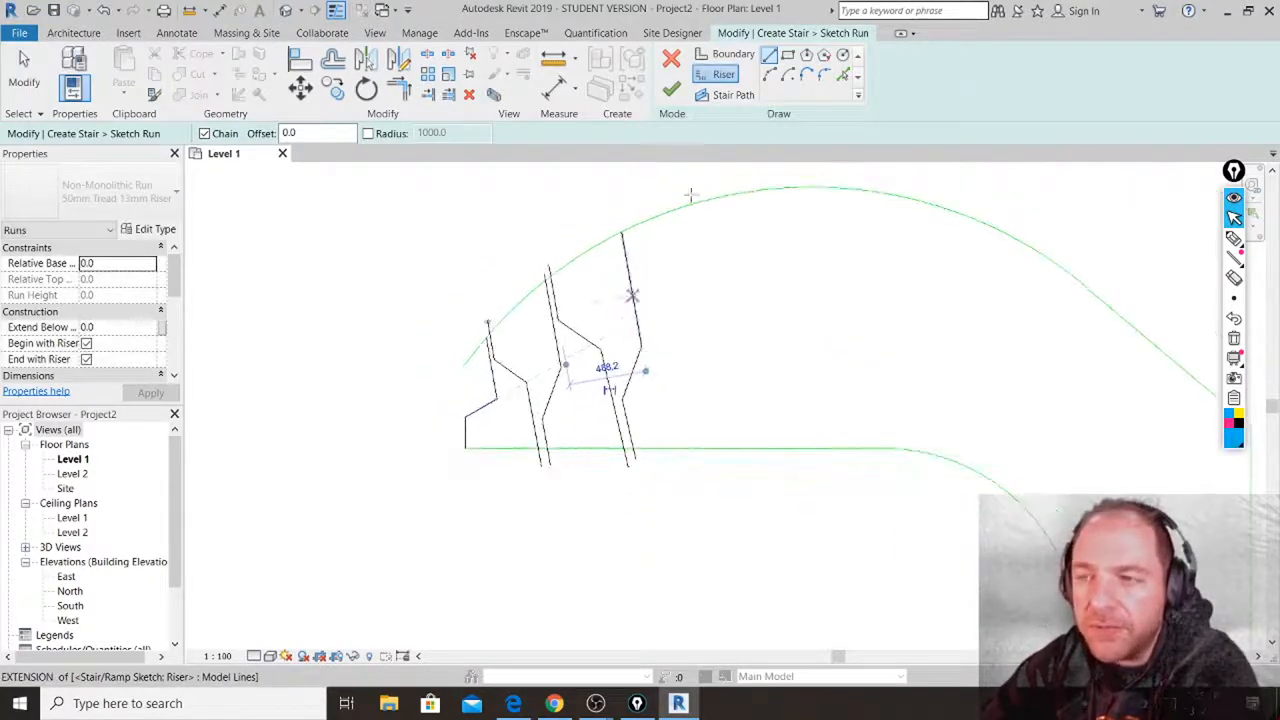
# Sketch the first curved riser as an arc from just above the outer boundary to below the inner boundary, after the zigzag risers.
pyautogui.click(774, 76)
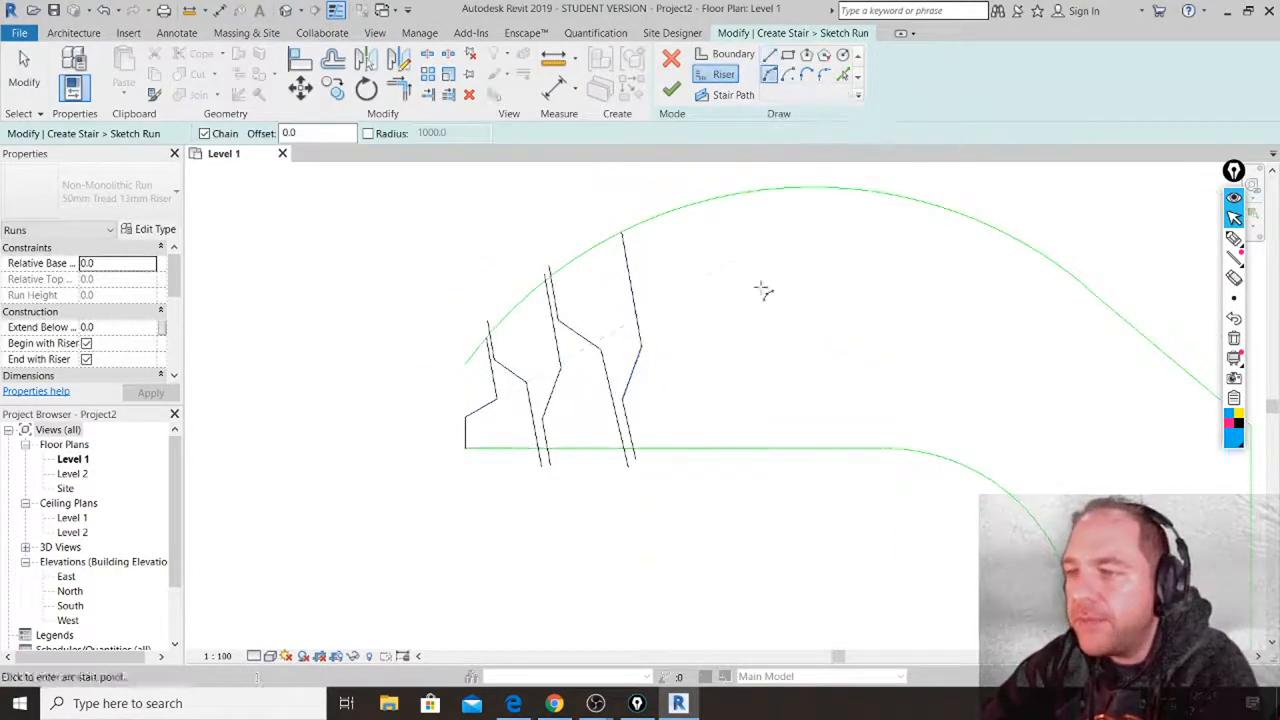
pyautogui.moveTo(763, 289); pyautogui.dragTo(626, 318, button='middle')
pyautogui.click(565, 210)
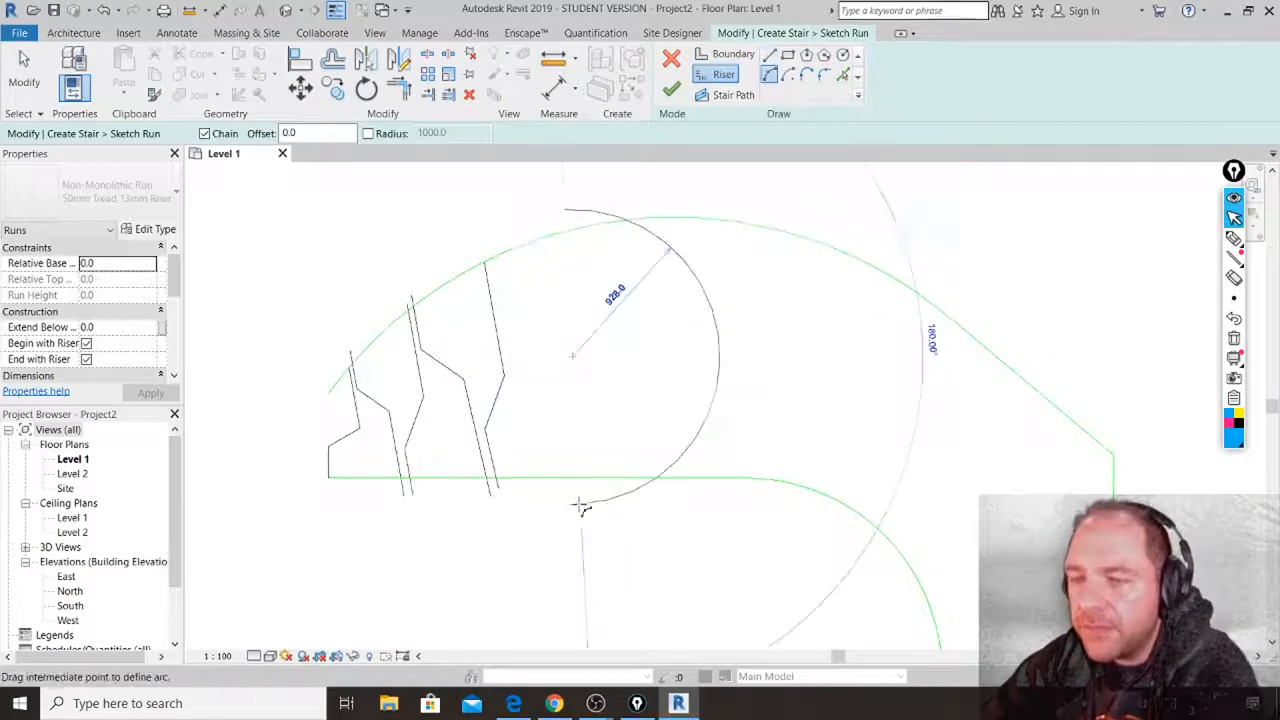
pyautogui.click(580, 502)
pyautogui.click(646, 196)
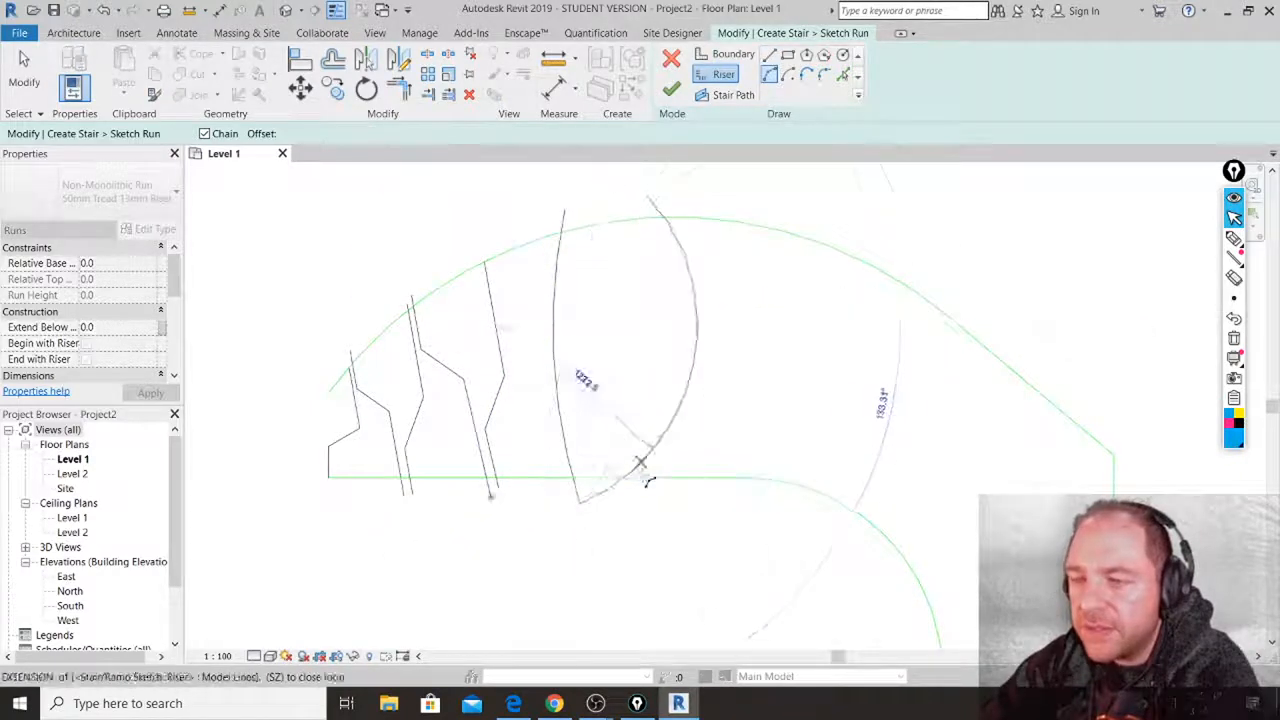
pyautogui.press('Escape')
# Sketch two more curved risers as arcs crossing both boundaries, the second with a radius of about 2564 mm.
pyautogui.click(648, 200)
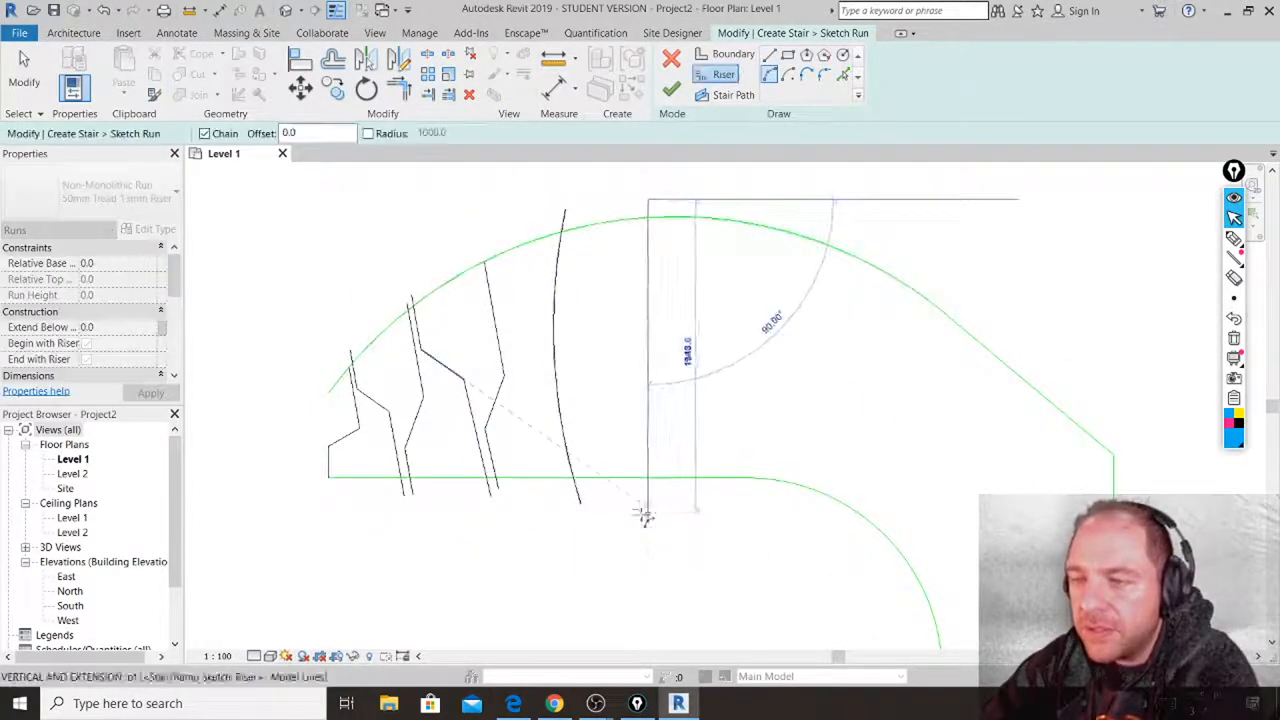
pyautogui.click(645, 516)
pyautogui.click(612, 400)
pyautogui.press('Escape')
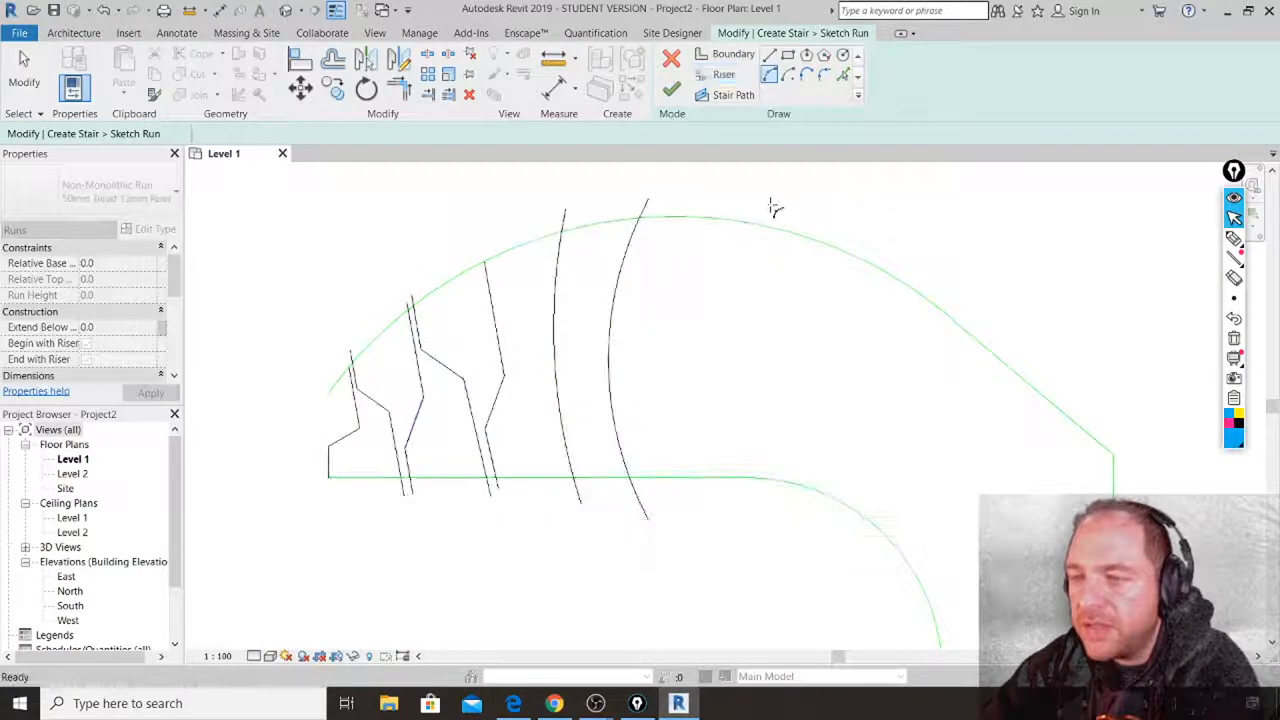
pyautogui.click(773, 206)
pyautogui.click(686, 514)
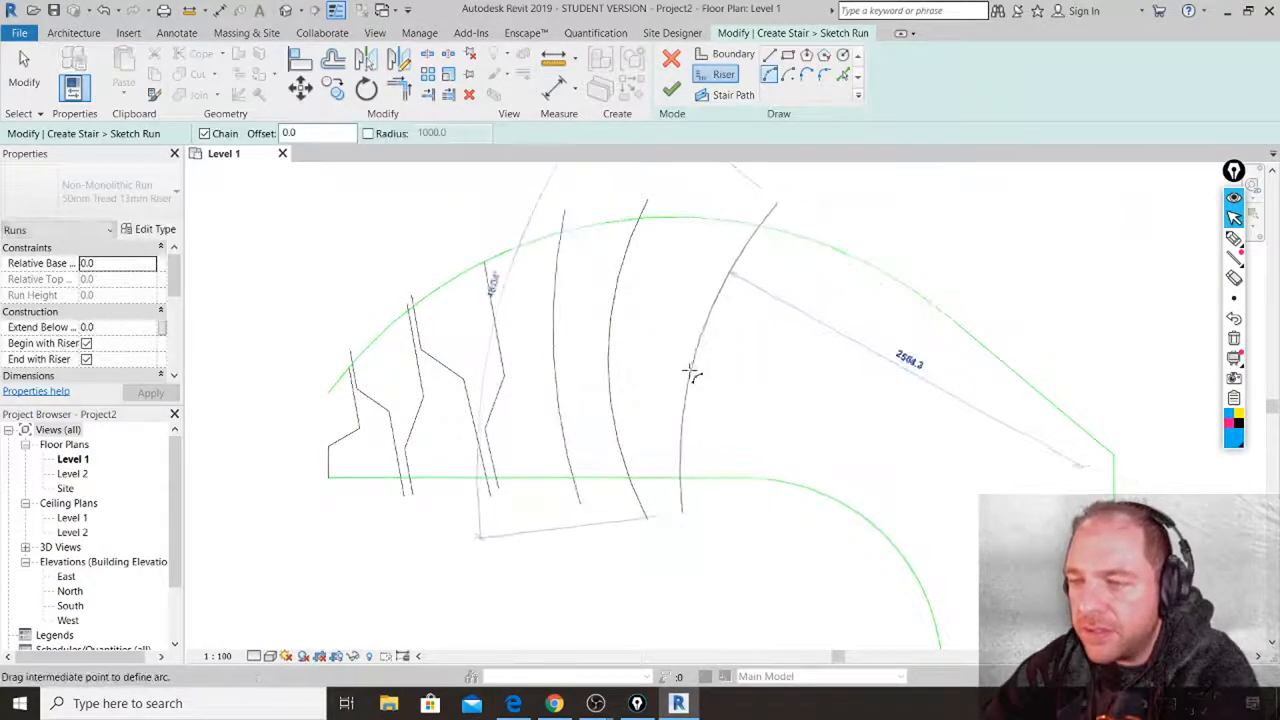
pyautogui.click(690, 371)
pyautogui.press('Escape')
# Sketch two curved risers as arcs across the start of the bend, from outside the outer boundary to inside the inner boundary.
pyautogui.click(911, 252)
pyautogui.click(749, 504)
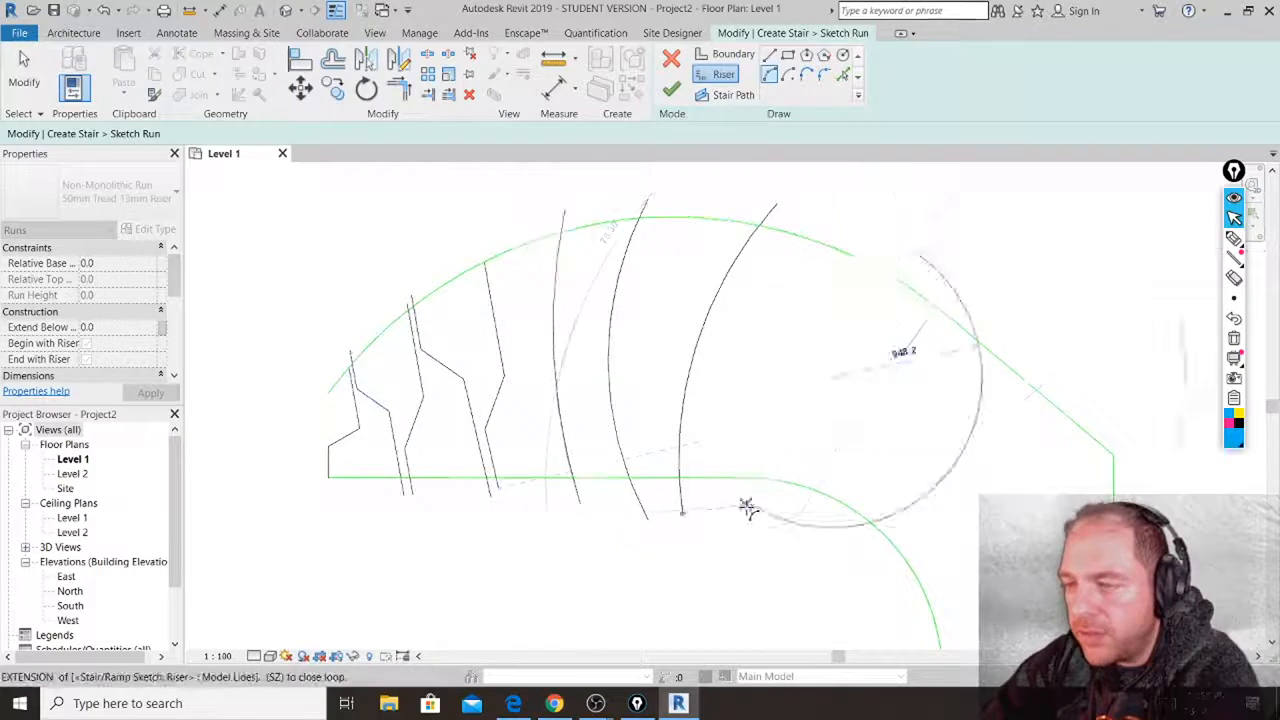
pyautogui.click(809, 400)
pyautogui.scroll(-2, 810, 402)
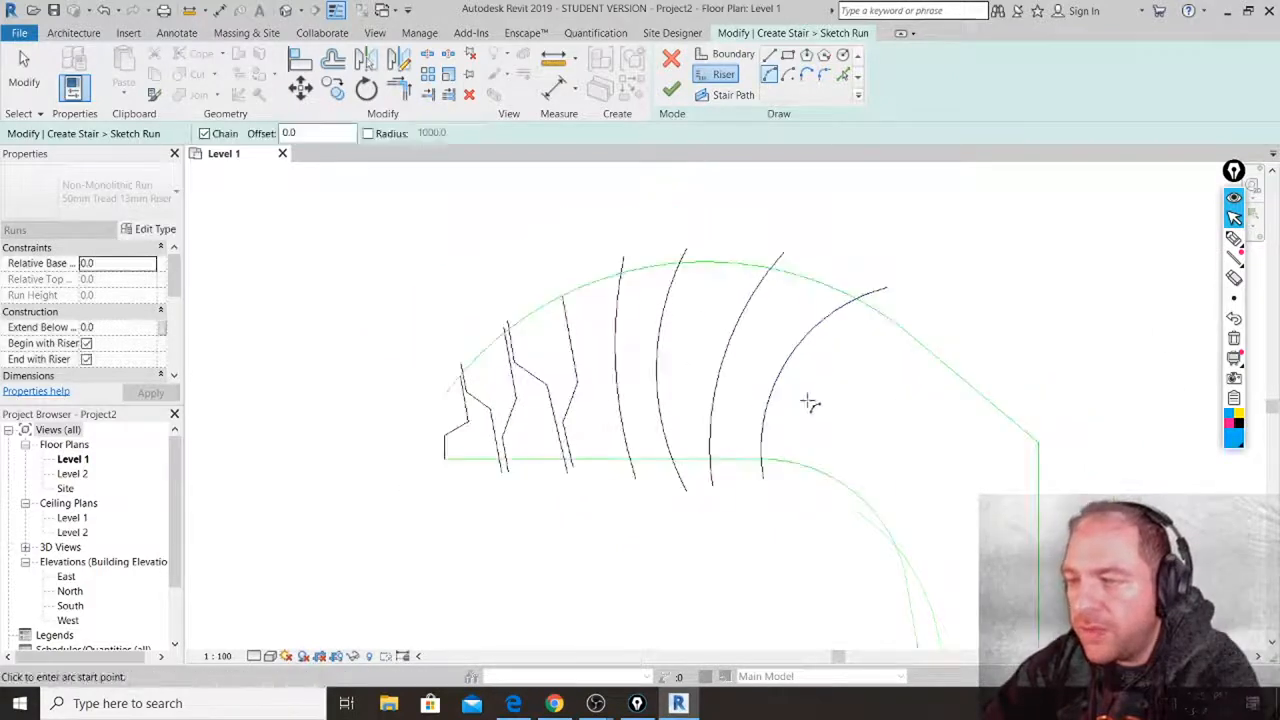
pyautogui.click(977, 356)
pyautogui.click(830, 502)
pyautogui.click(849, 429)
pyautogui.moveTo(932, 503); pyautogui.dragTo(885, 358, button='middle')
pyautogui.scroll(-1, 886, 359)
pyautogui.press('Escape')
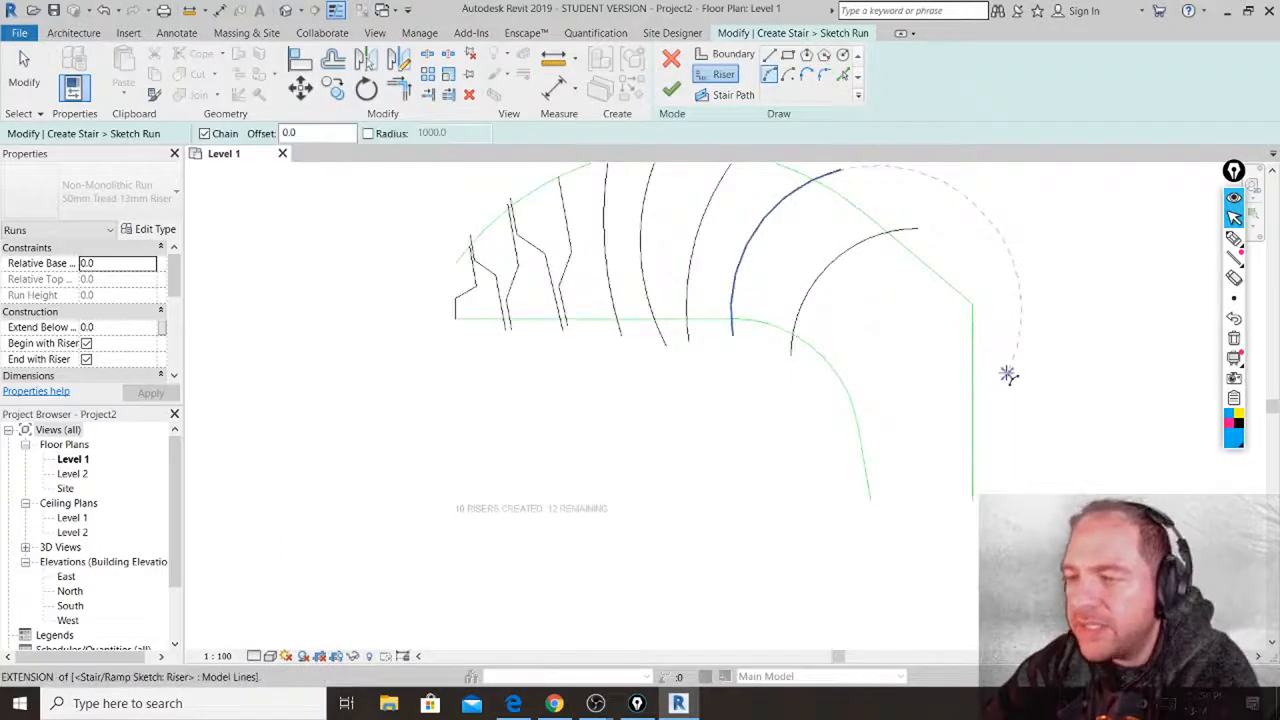
# Sketch an arc riser with a radius of about 1365 mm from beyond the straight outer boundary to inside the inner bend.
pyautogui.click(1008, 373)
pyautogui.click(820, 416)
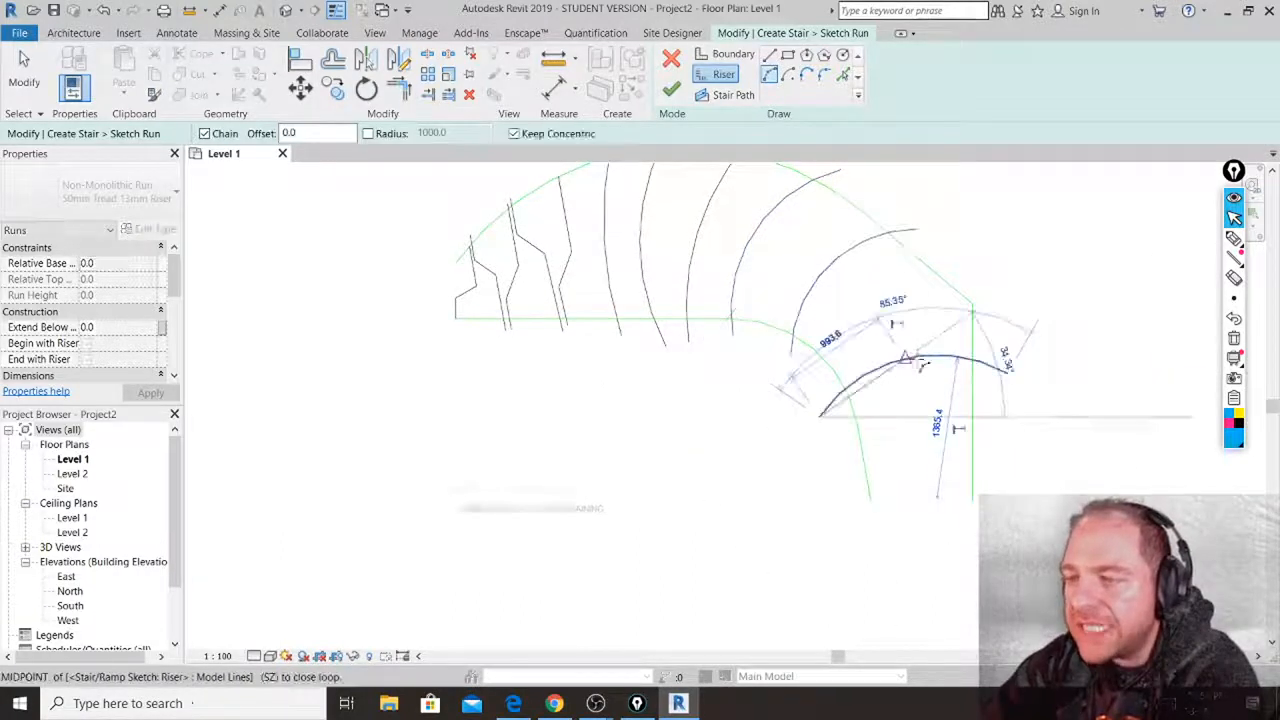
pyautogui.click(916, 356)
# Sketch a five-segment zigzag riser of straight lines across both boundaries below the last arc riser.
pyautogui.click(769, 57)
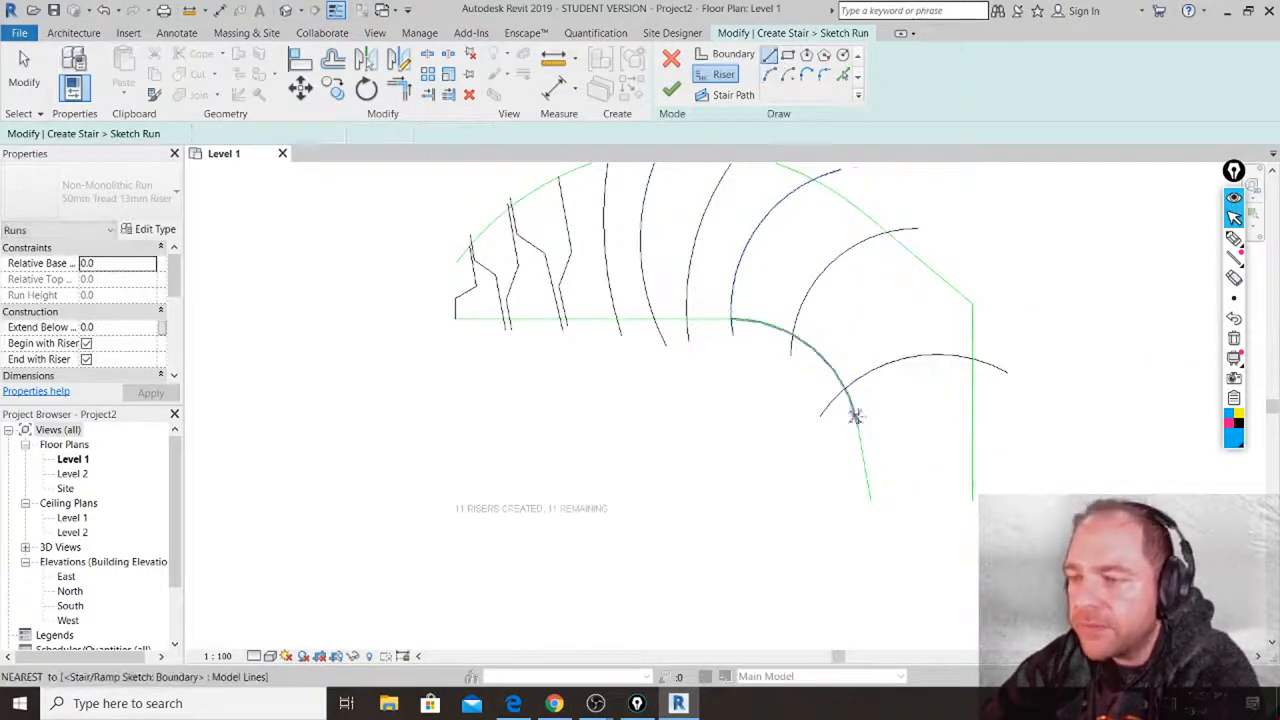
pyautogui.click(870, 413)
pyautogui.click(895, 437)
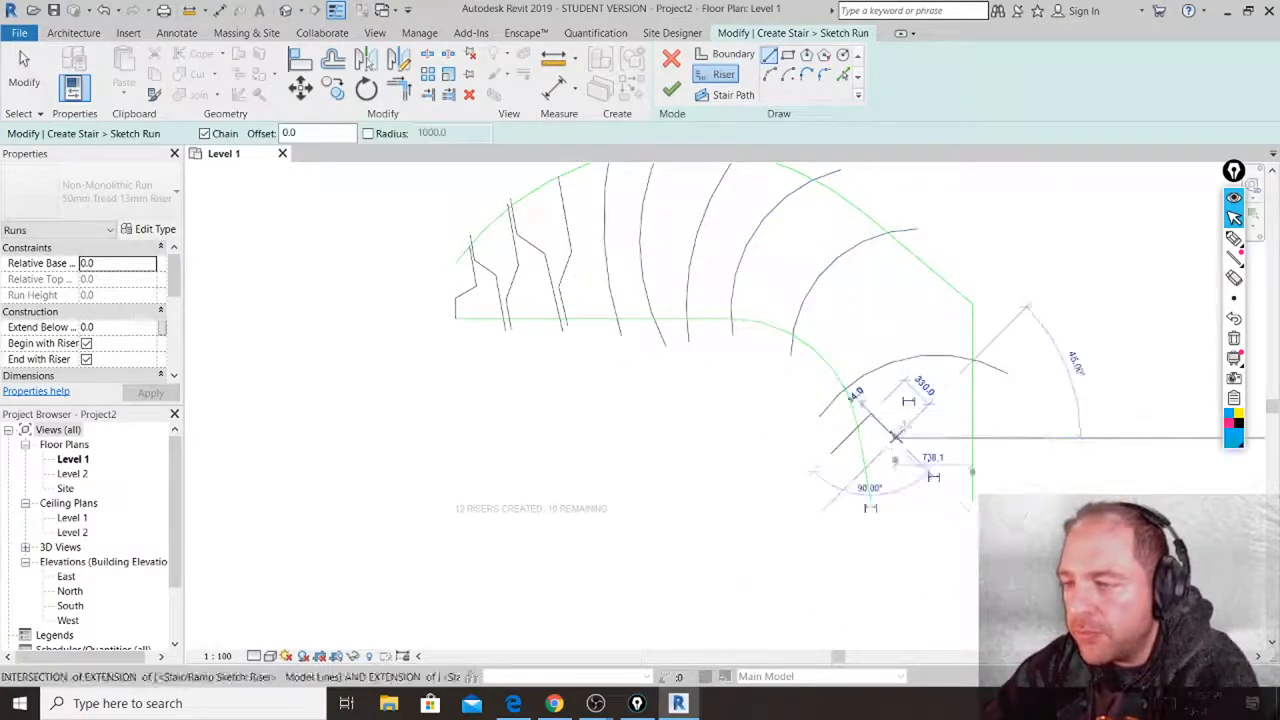
pyautogui.click(918, 416)
pyautogui.click(952, 435)
pyautogui.click(983, 403)
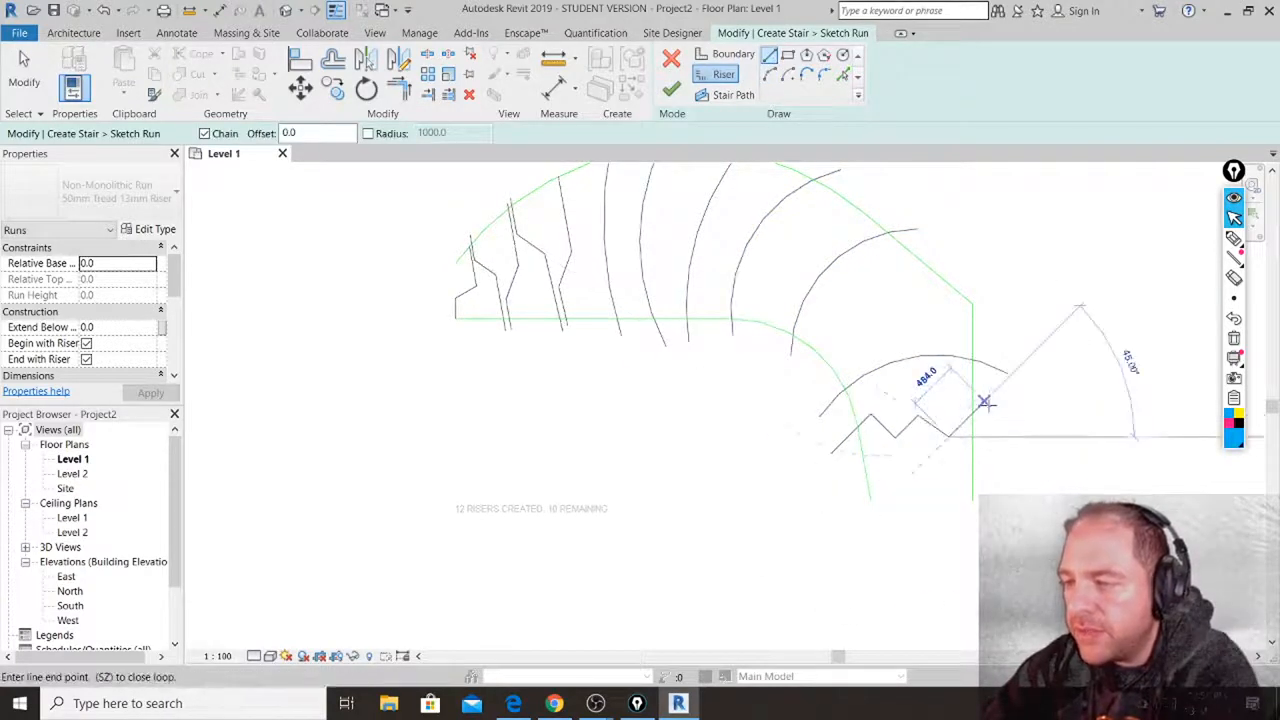
pyautogui.press('Escape')
# Sketch the last riser as a straight line tilted about 13° across the lower end of both boundaries.
pyautogui.click(845, 499)
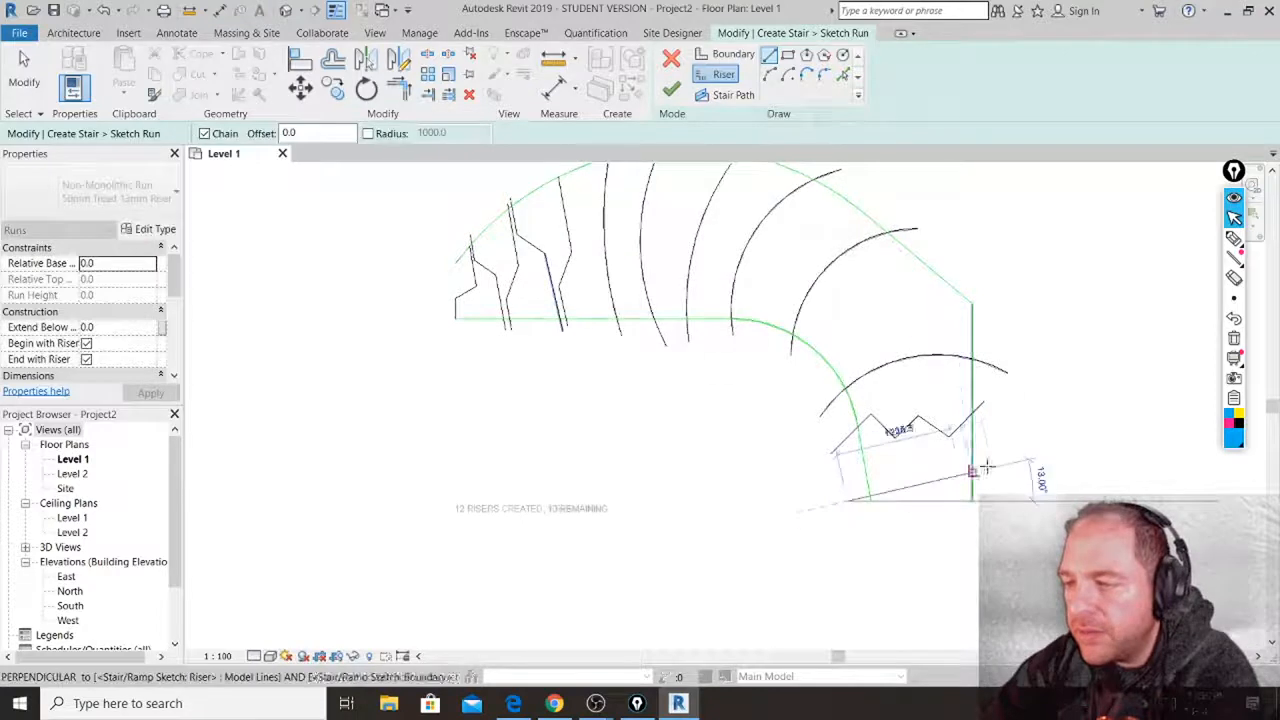
pyautogui.click(991, 467)
pyautogui.press('Escape')
pyautogui.press('Escape')
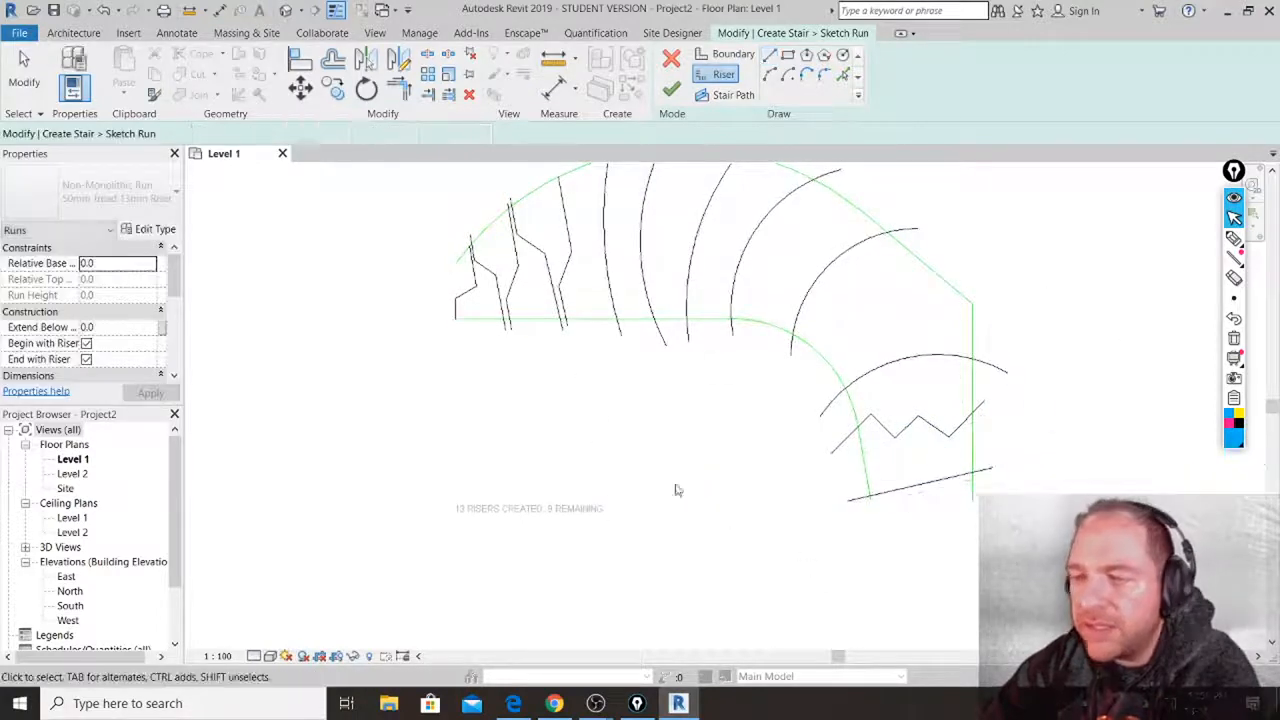
# Draw a four-segment stair path from the first riser through the middle of the run to the last straight riser.
pyautogui.moveTo(600, 328); pyautogui.dragTo(632, 426, button='middle')
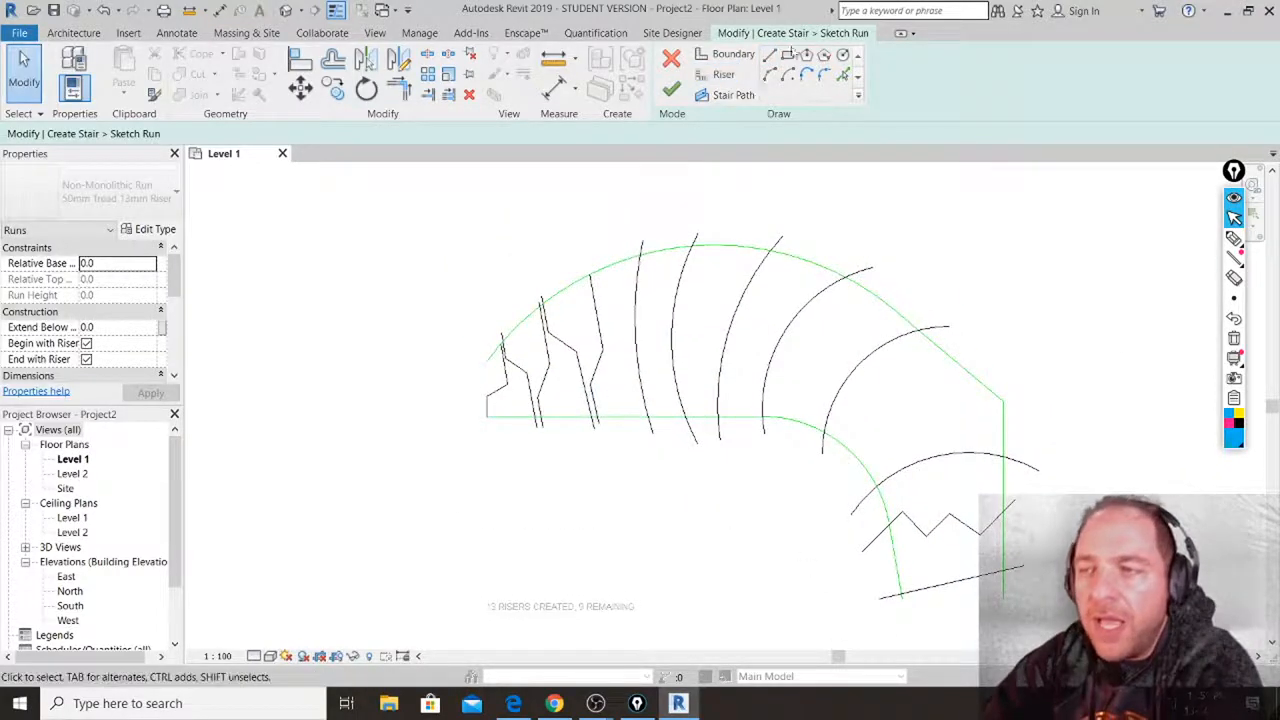
pyautogui.click(728, 100)
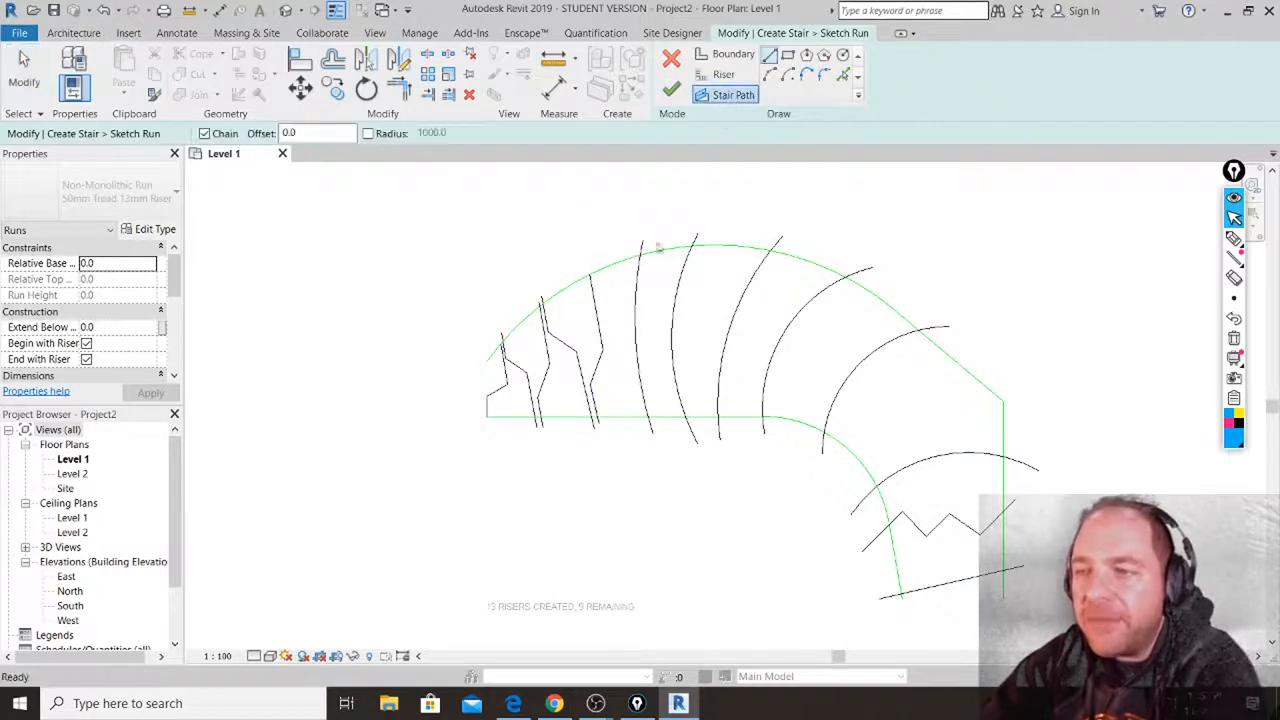
pyautogui.click(487, 397)
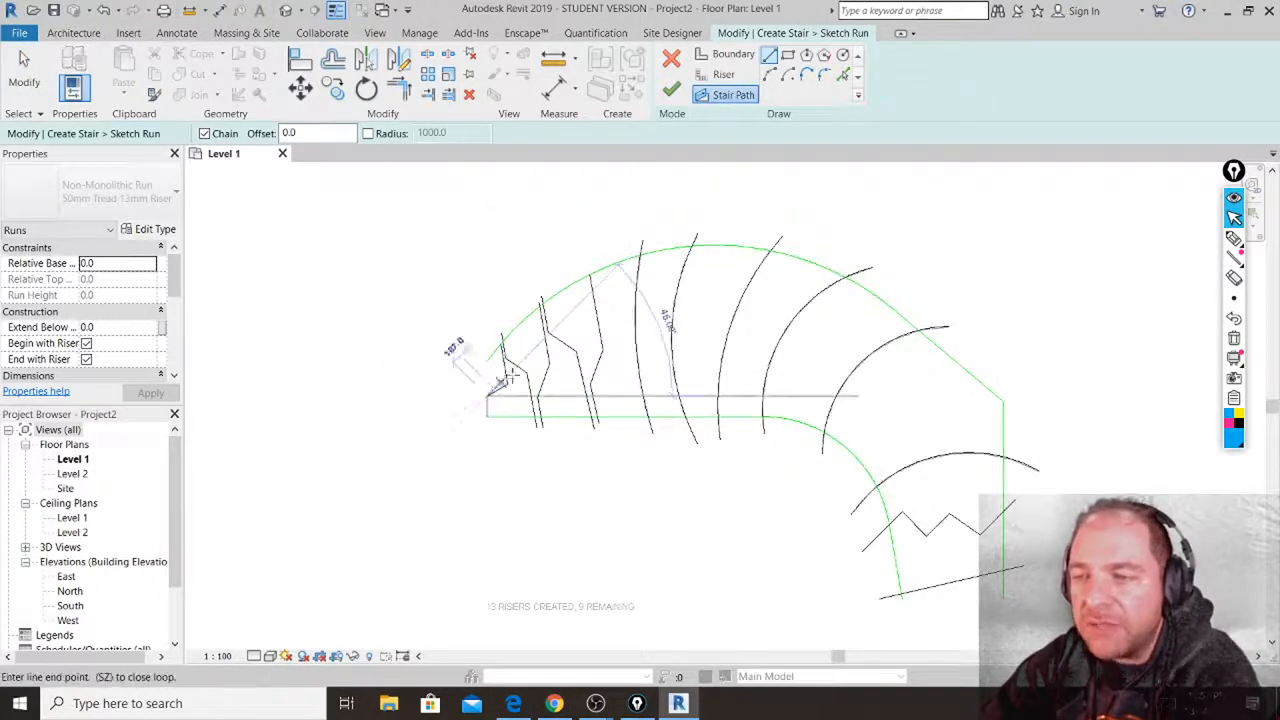
pyautogui.click(695, 334)
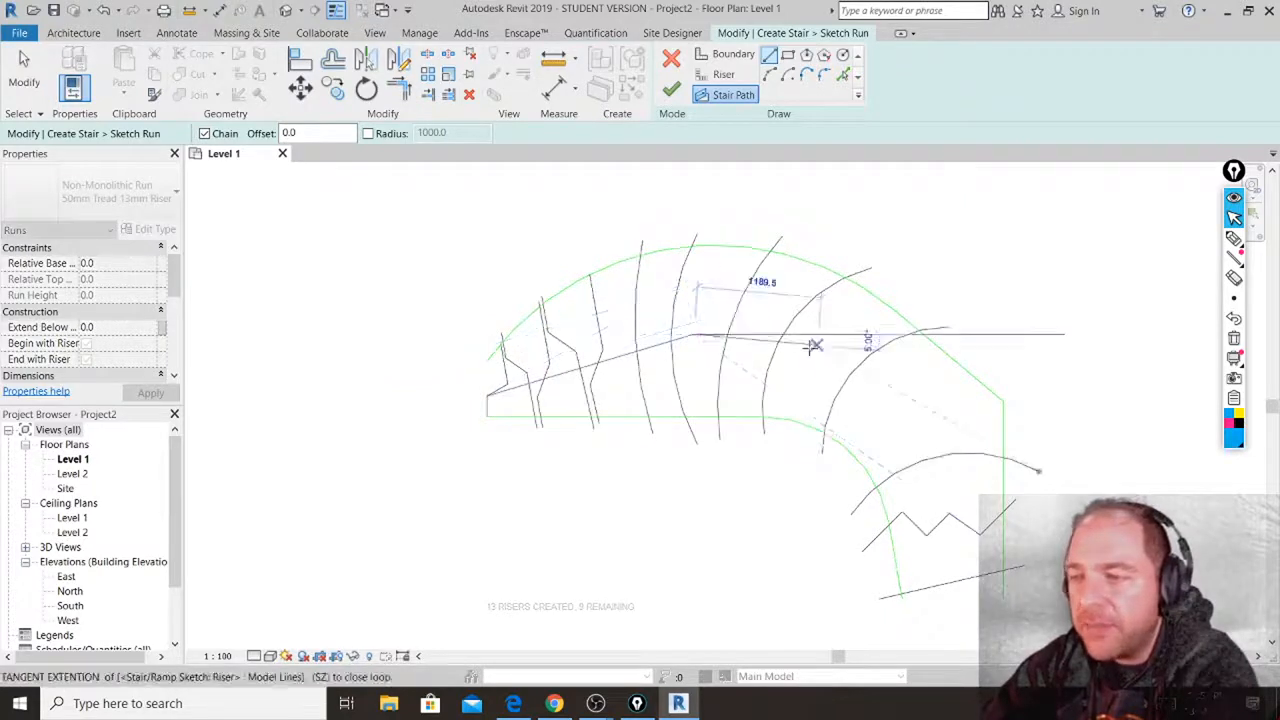
pyautogui.click(812, 345)
pyautogui.click(912, 408)
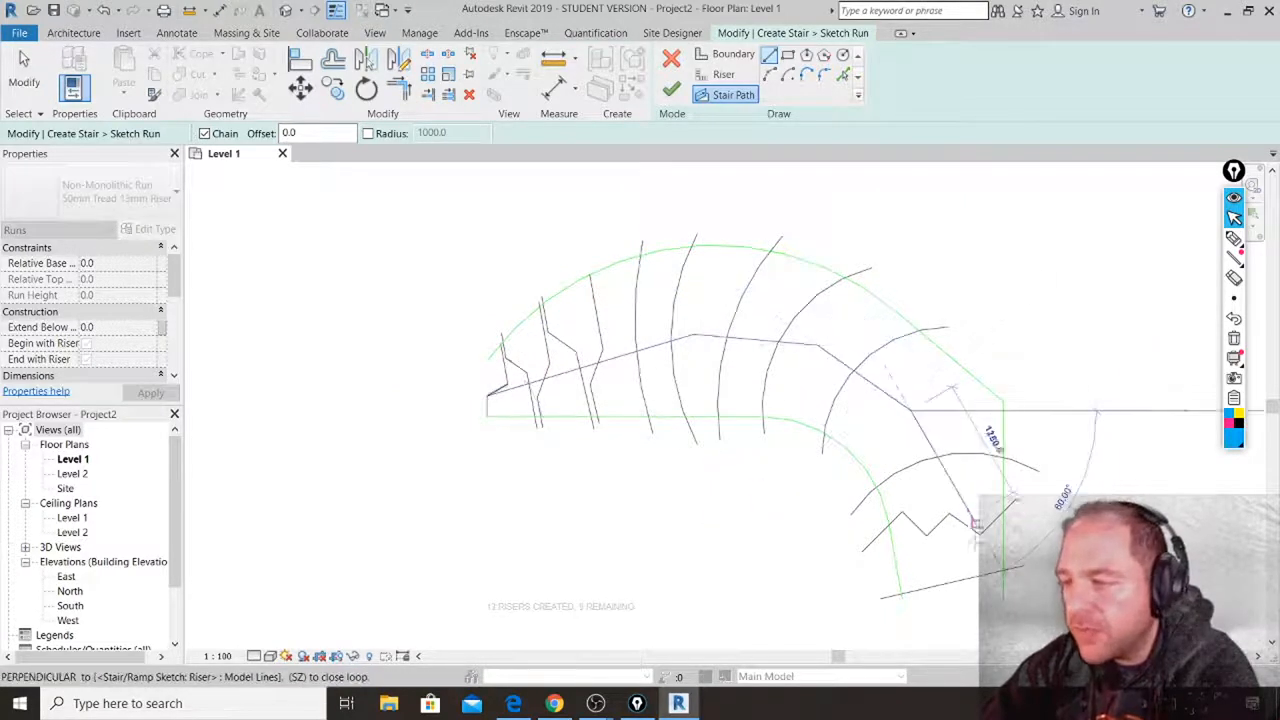
pyautogui.click(952, 582)
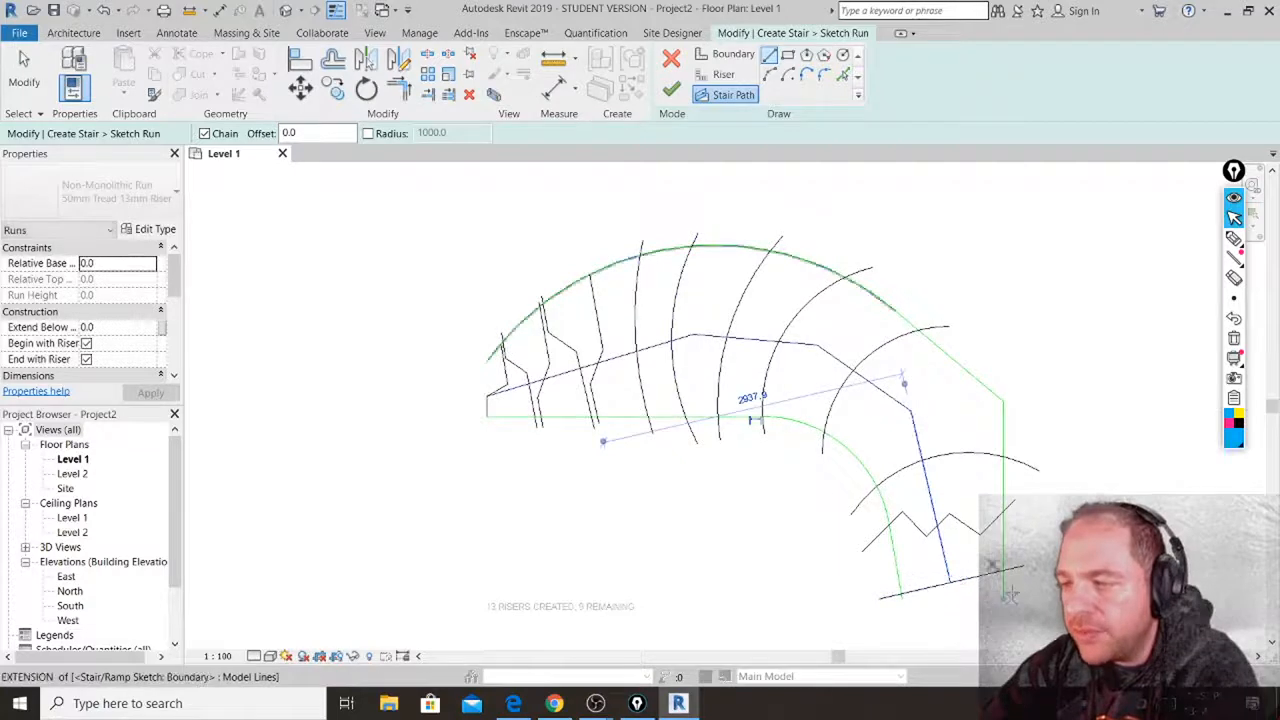
# Finish the run sketch and the stair, and dismiss the resulting warning.
pyautogui.click(676, 93)
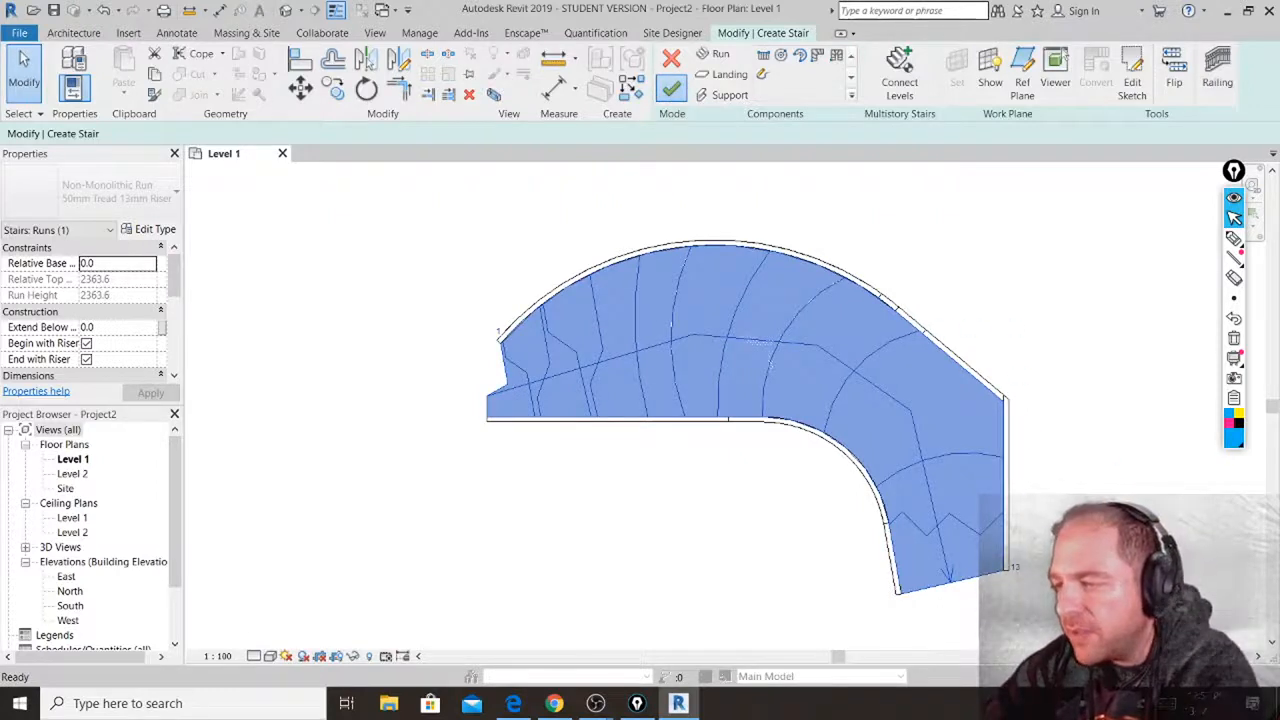
pyautogui.click(673, 91)
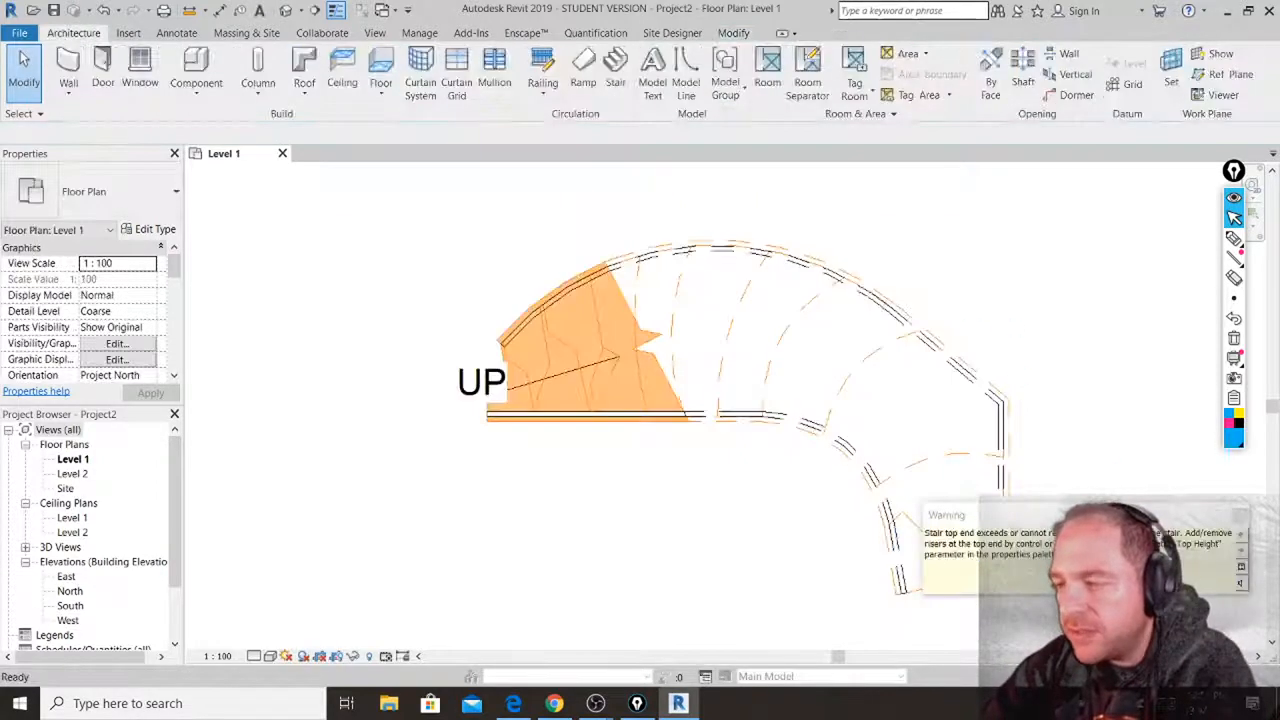
pyautogui.click(1247, 520)
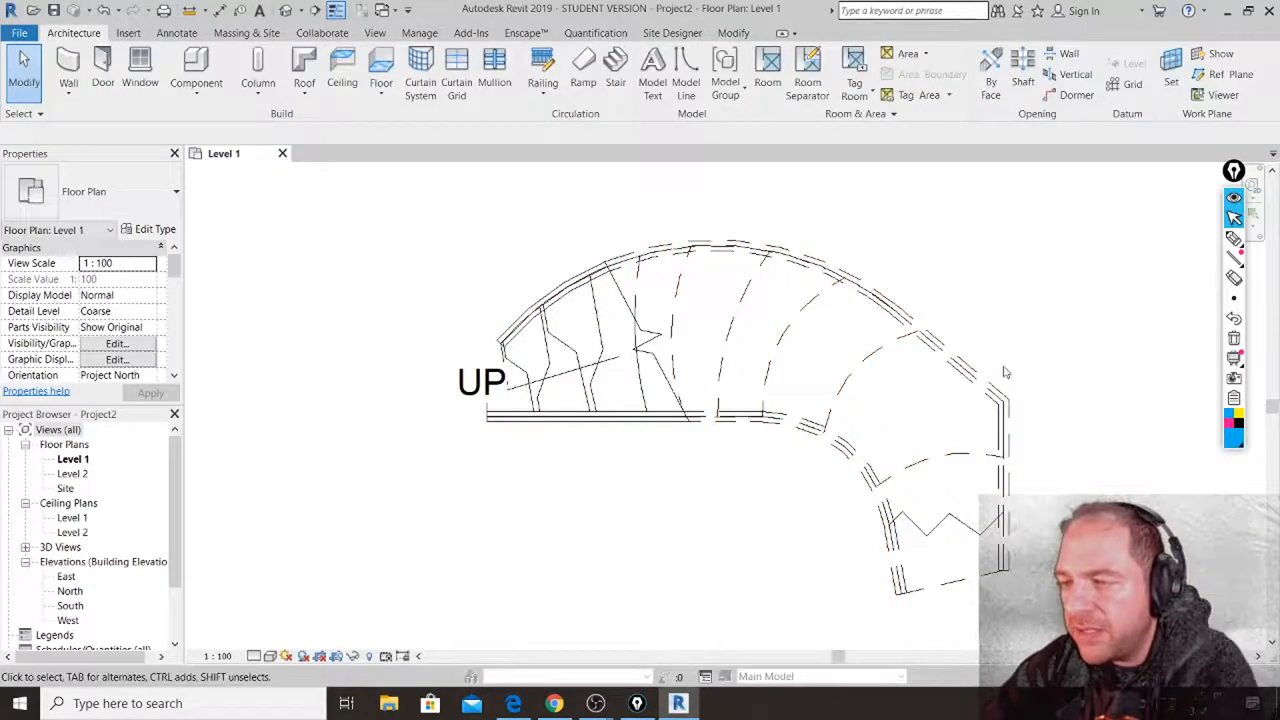
# Open the default 3D view and delete the railings on both sides of the stair.
pyautogui.click(287, 10)
pyautogui.keyDown('shift'); pyautogui.moveTo(743, 400); pyautogui.dragTo(664, 483, button='middle'); pyautogui.keyUp('shift')
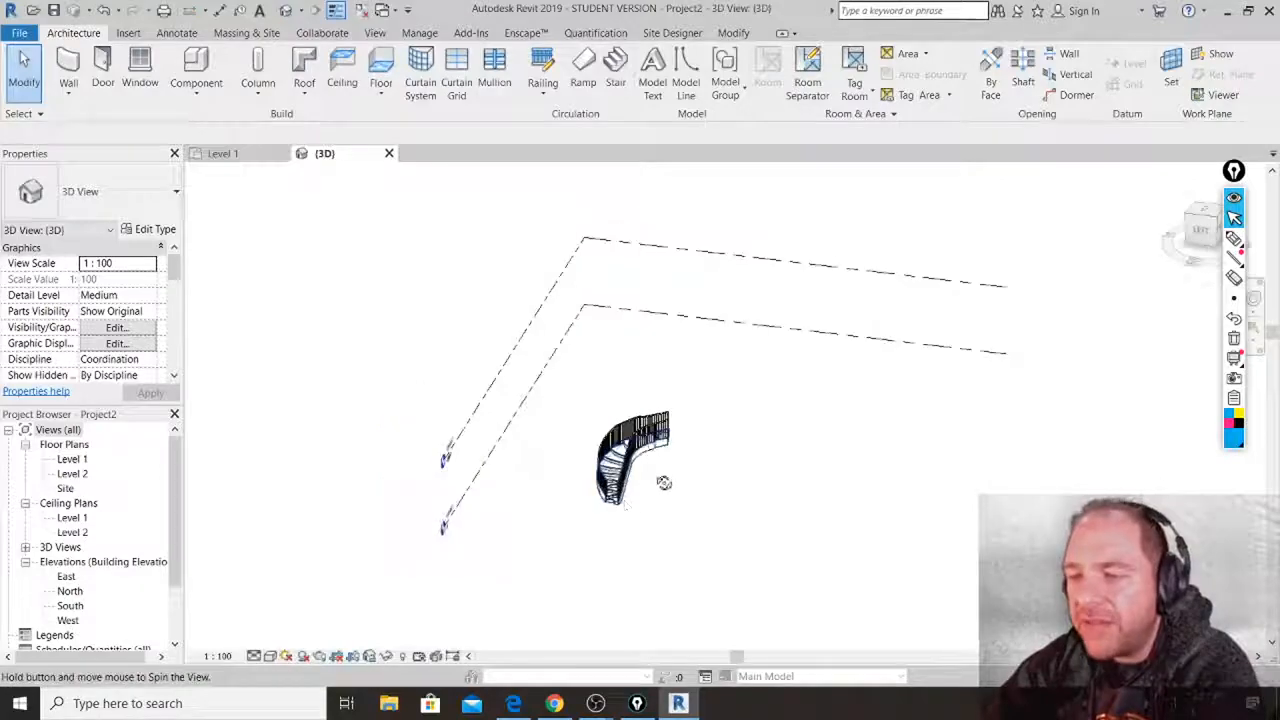
pyautogui.scroll(8, 600, 520)
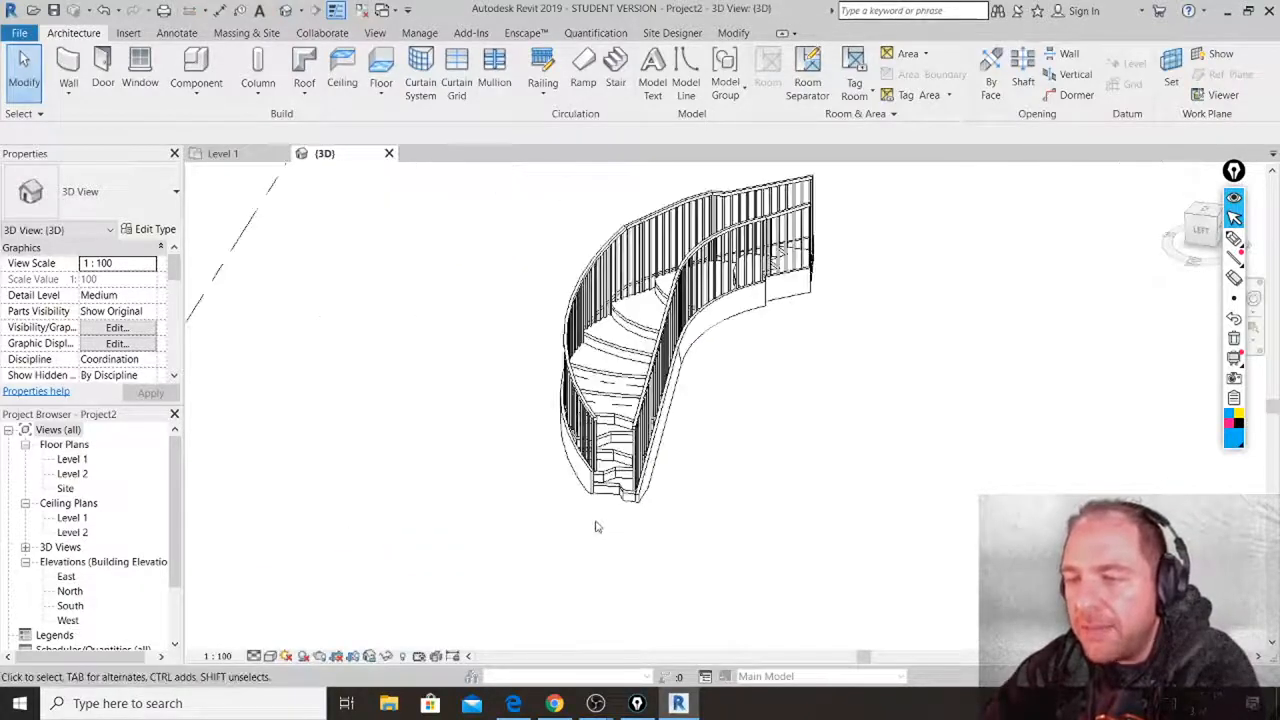
pyautogui.scroll(3, 600, 525)
pyautogui.moveTo(780, 389); pyautogui.dragTo(787, 474, button='middle')
pyautogui.keyDown('shift'); pyautogui.moveTo(829, 497); pyautogui.dragTo(690, 390, button='middle'); pyautogui.keyUp('shift')
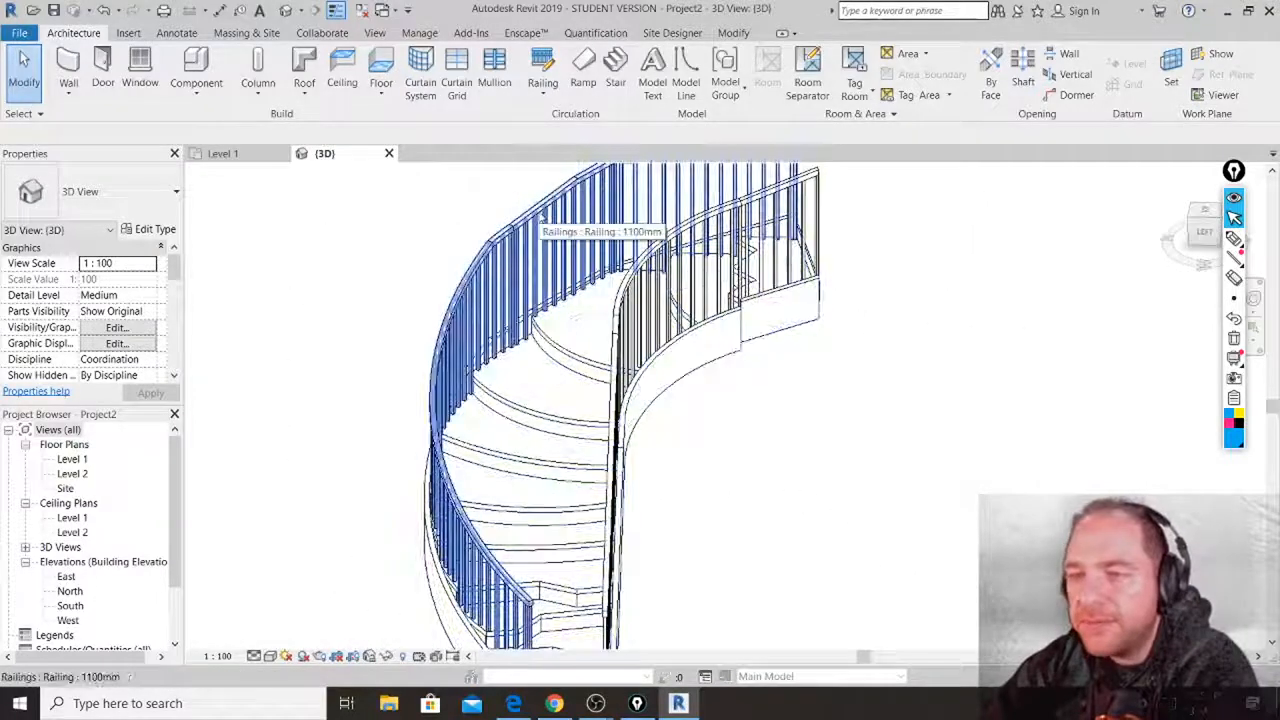
pyautogui.click(541, 216)
pyautogui.press('Delete')
pyautogui.press('Delete')
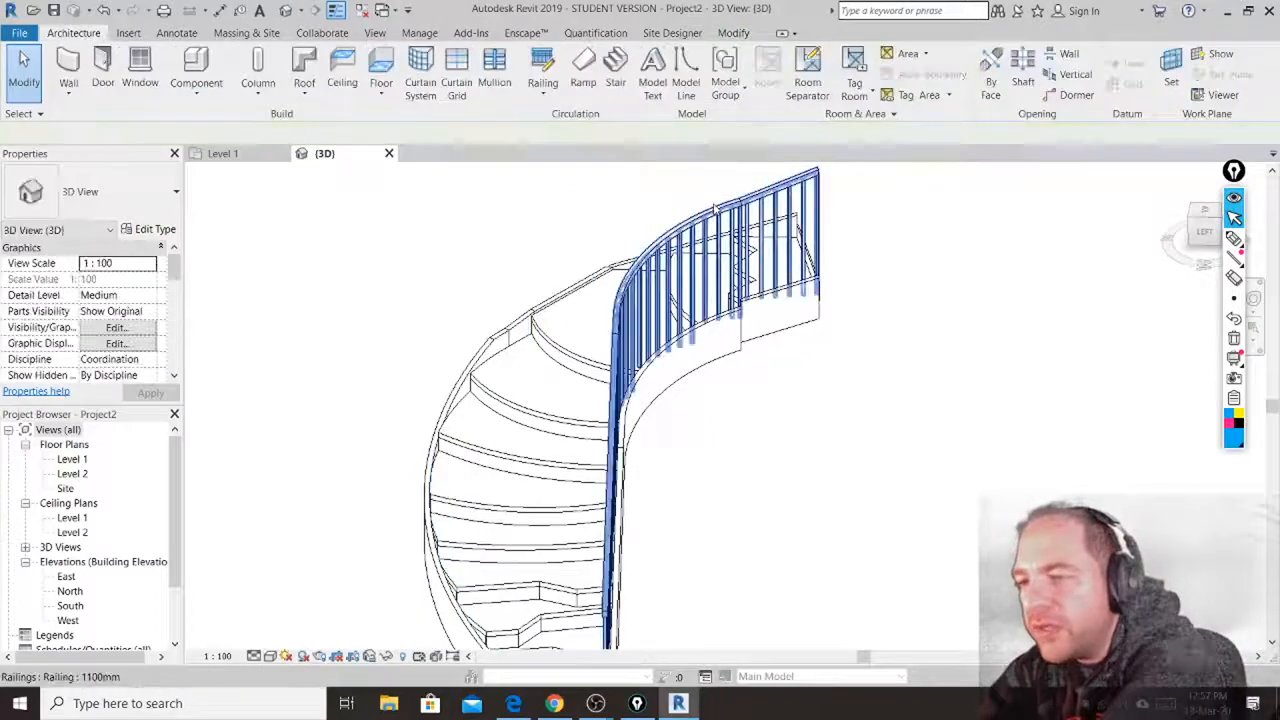
# Select the assembled stair and examine its zigzag and curved treads in 3D.
pyautogui.keyDown('shift'); pyautogui.moveTo(812, 470); pyautogui.dragTo(715, 450, button='middle'); pyautogui.keyUp('shift')
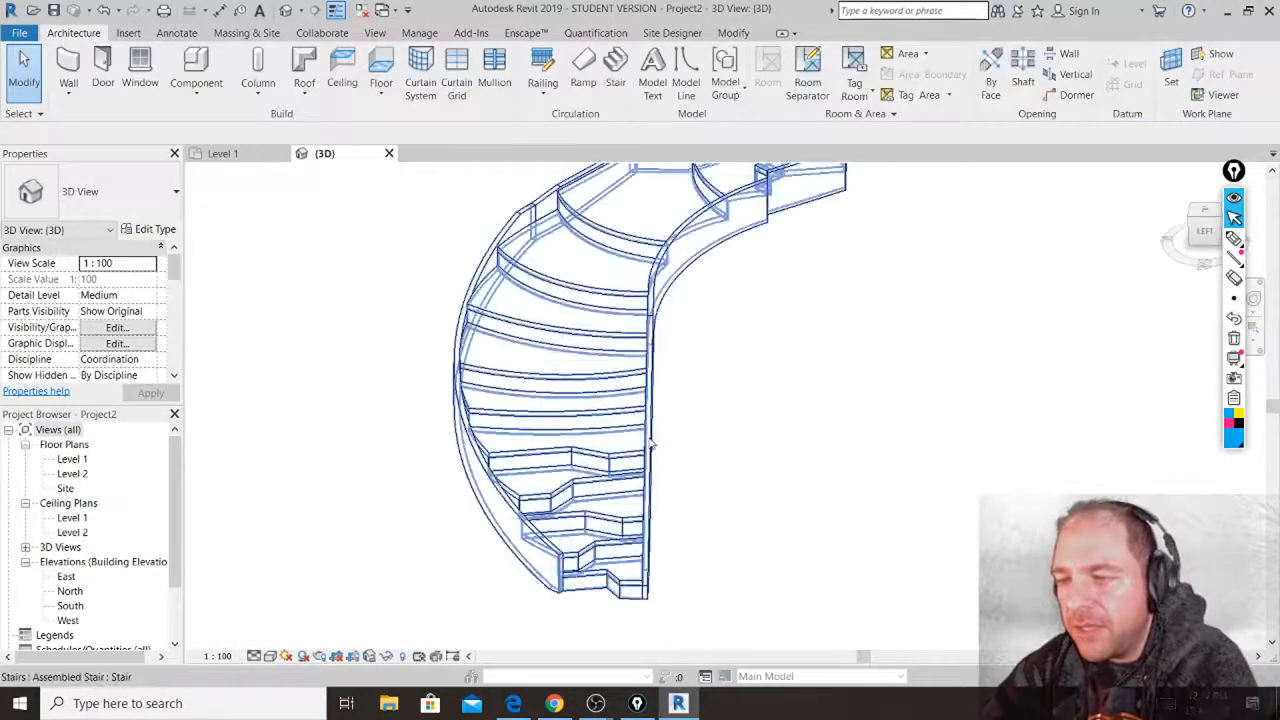
pyautogui.click(645, 500)
pyautogui.keyDown('shift'); pyautogui.moveTo(700, 509); pyautogui.dragTo(689, 434, button='middle'); pyautogui.keyUp('shift')
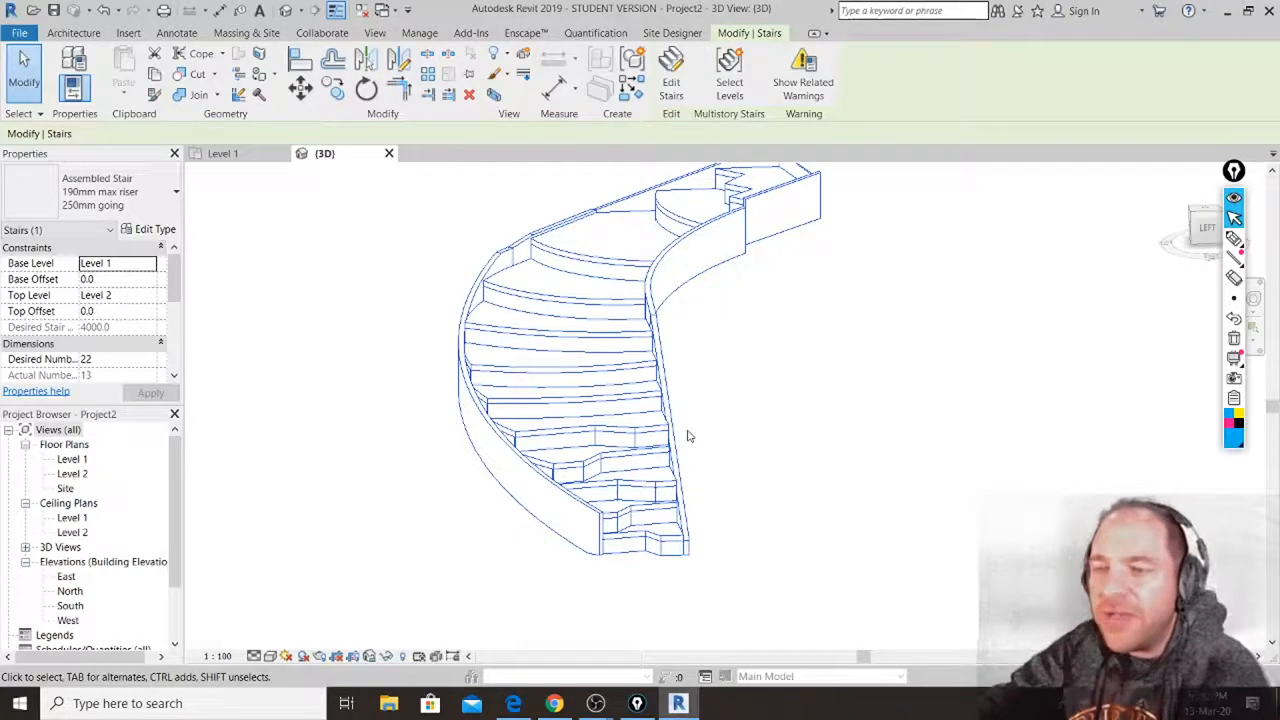
pyautogui.keyDown('shift'); pyautogui.moveTo(517, 194); pyautogui.dragTo(712, 240, button='middle'); pyautogui.keyUp('shift')
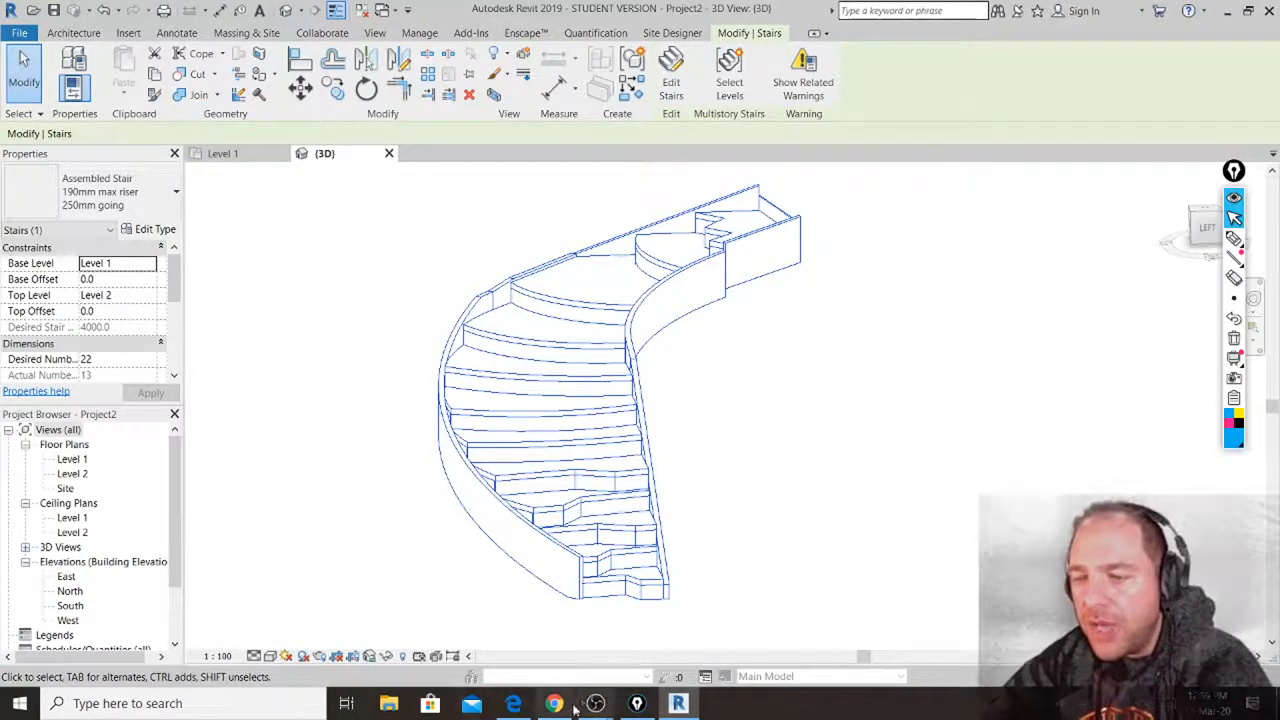
# Check the live stream's video details page in YouTube Studio in Chrome, and return to Revit.
pyautogui.moveTo(563, 708)
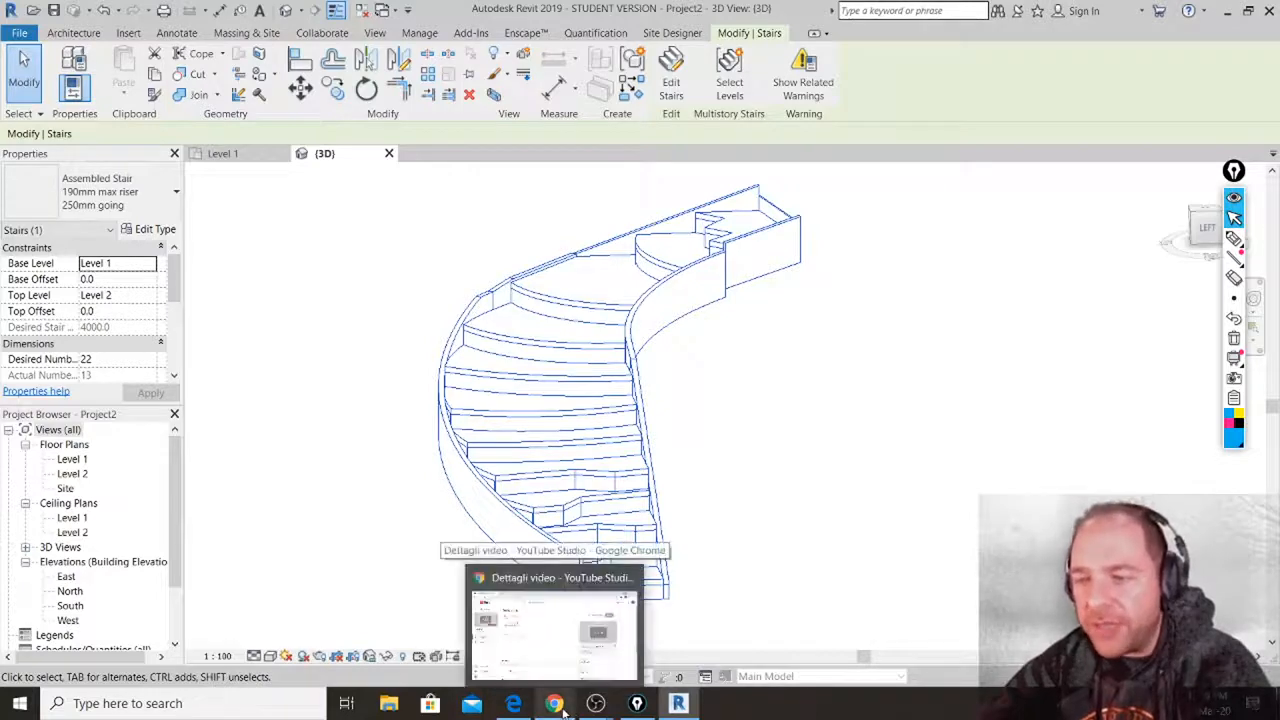
pyautogui.click(553, 628)
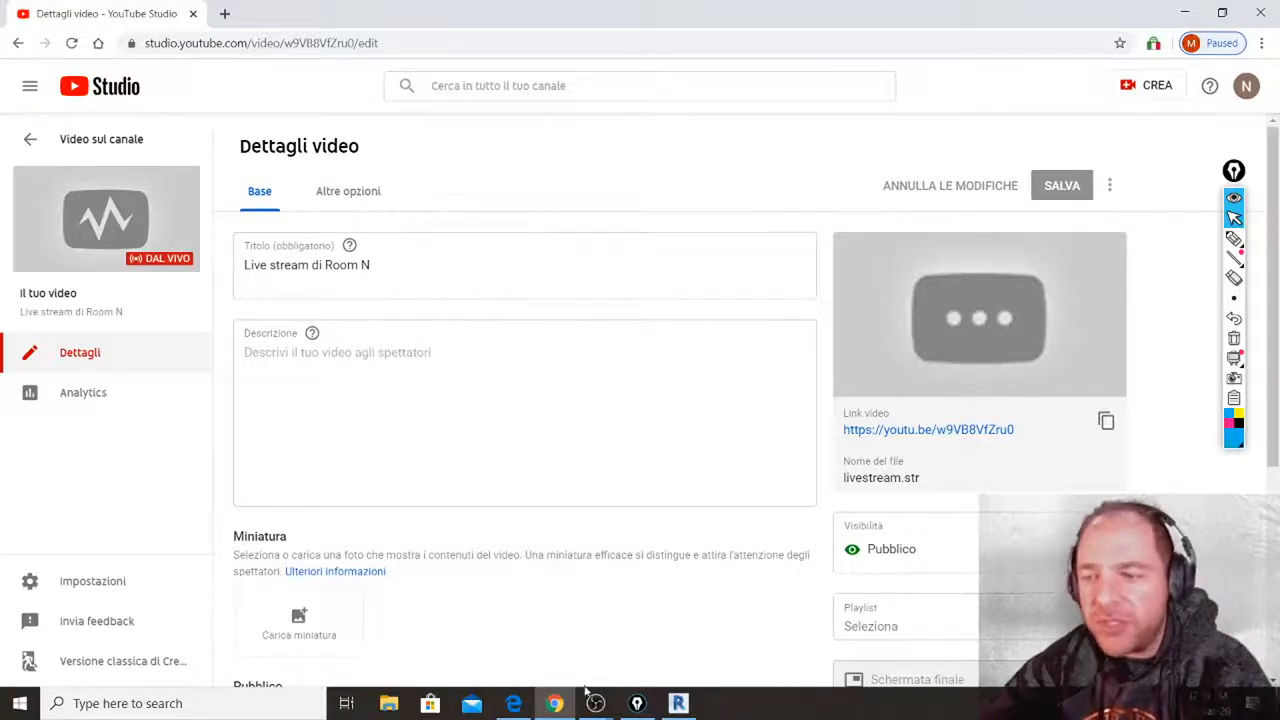
pyautogui.click(555, 704)
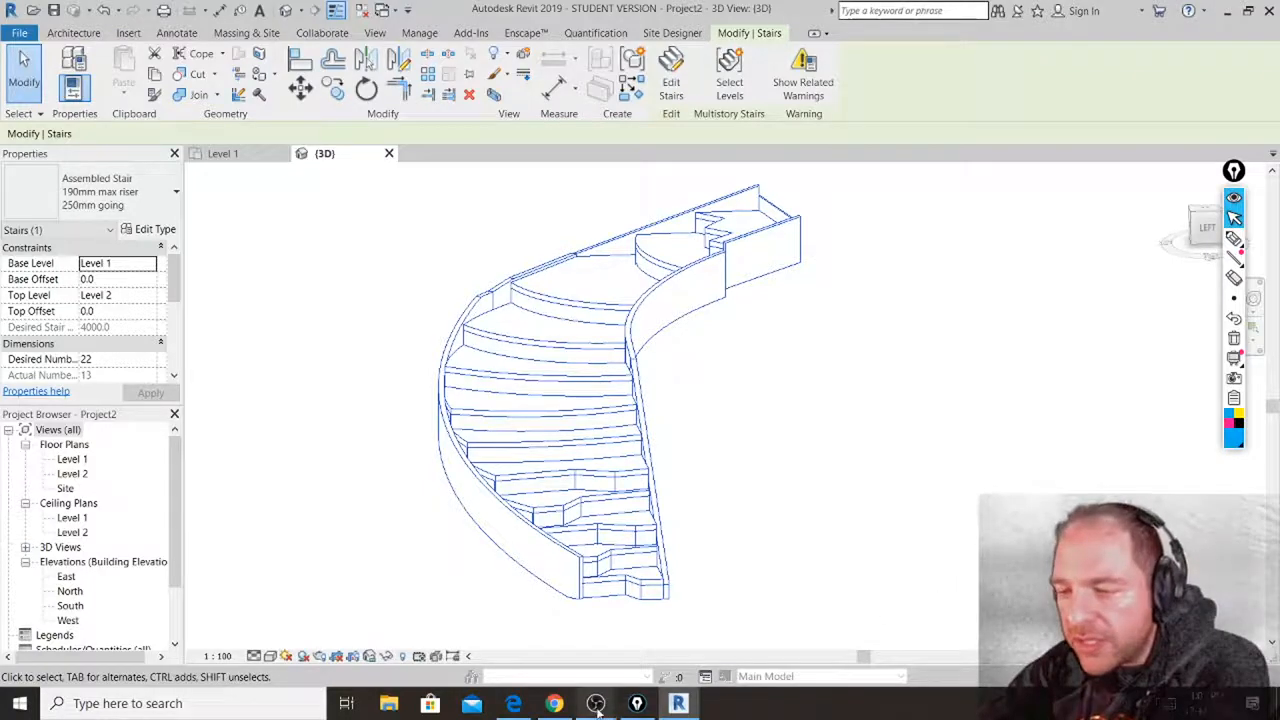
pyautogui.moveTo(596, 706)
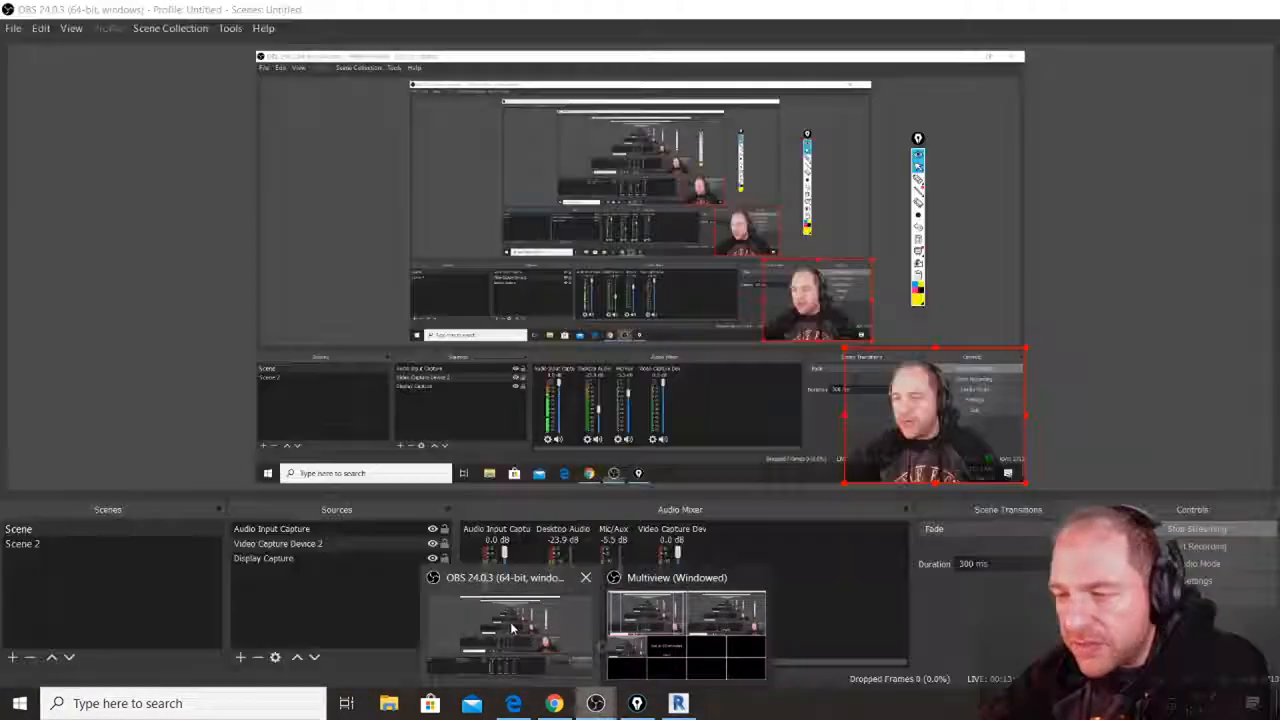